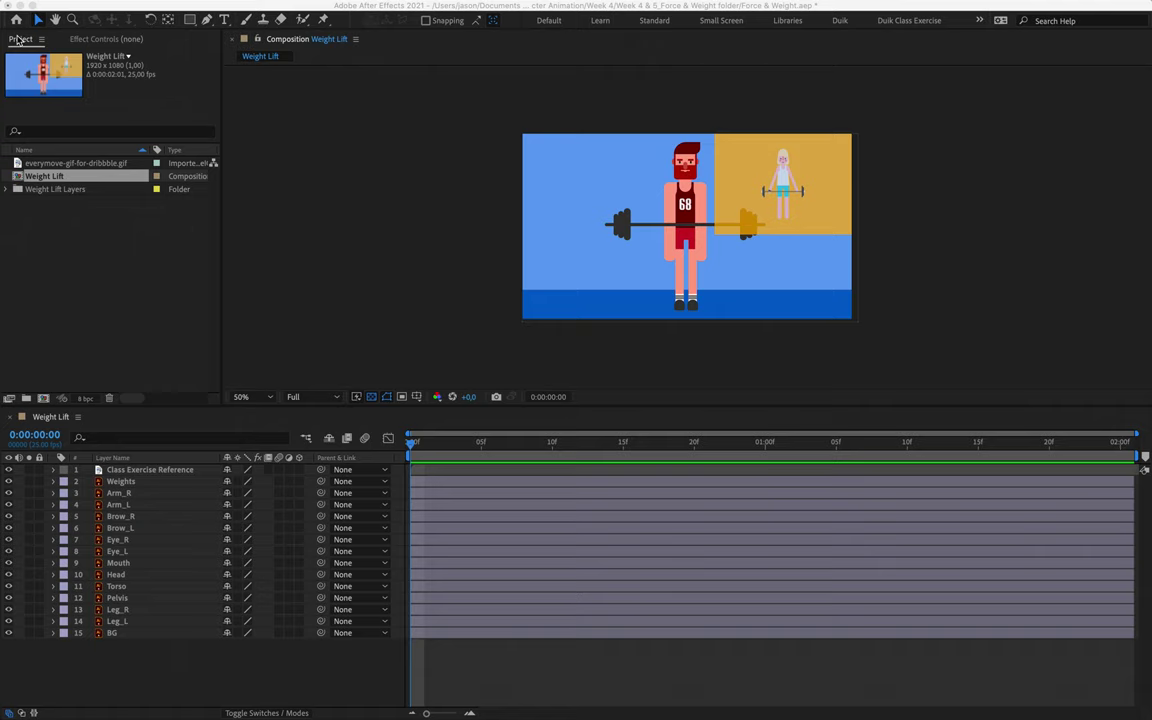
left_click(474, 265)
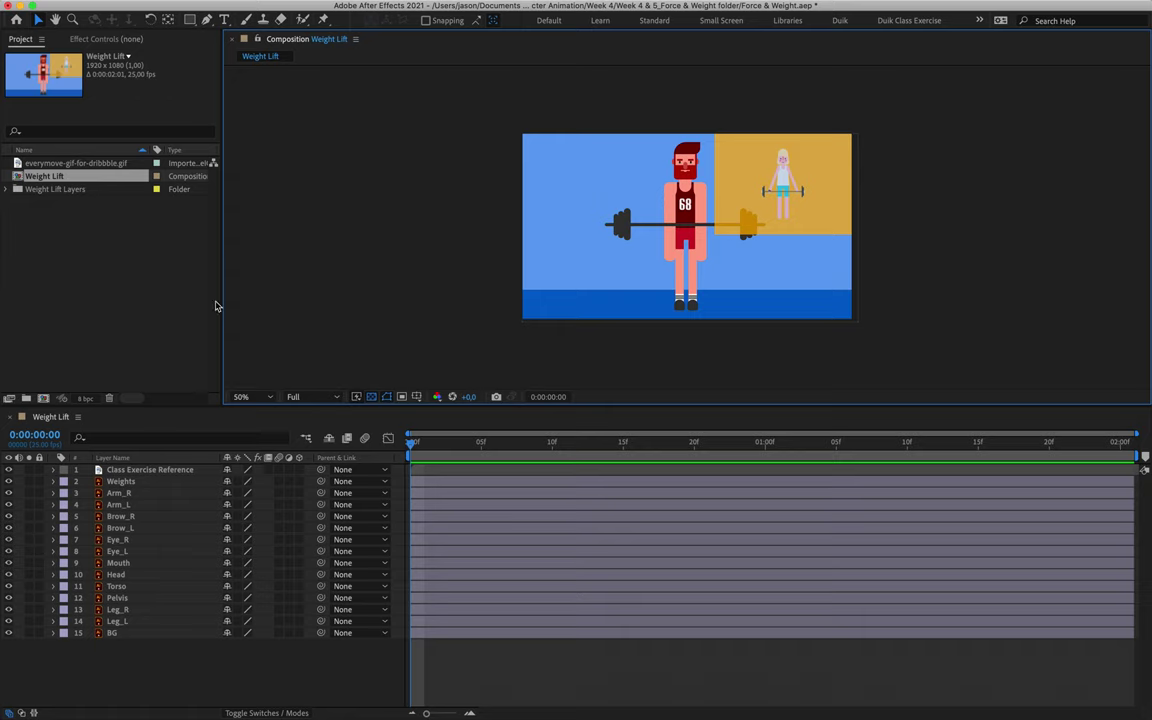
left_click(153, 257)
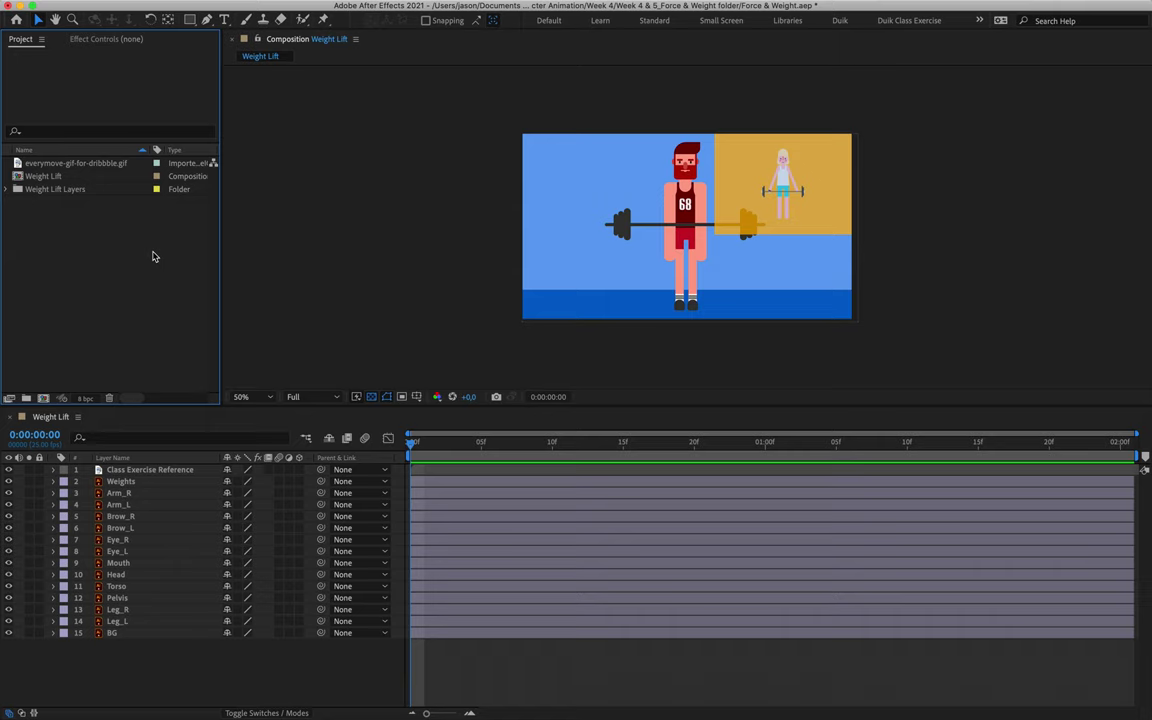
Set the maximum disk cache size to 100 GB in the Media & Disk Cache preferences.
left_click(68, 8)
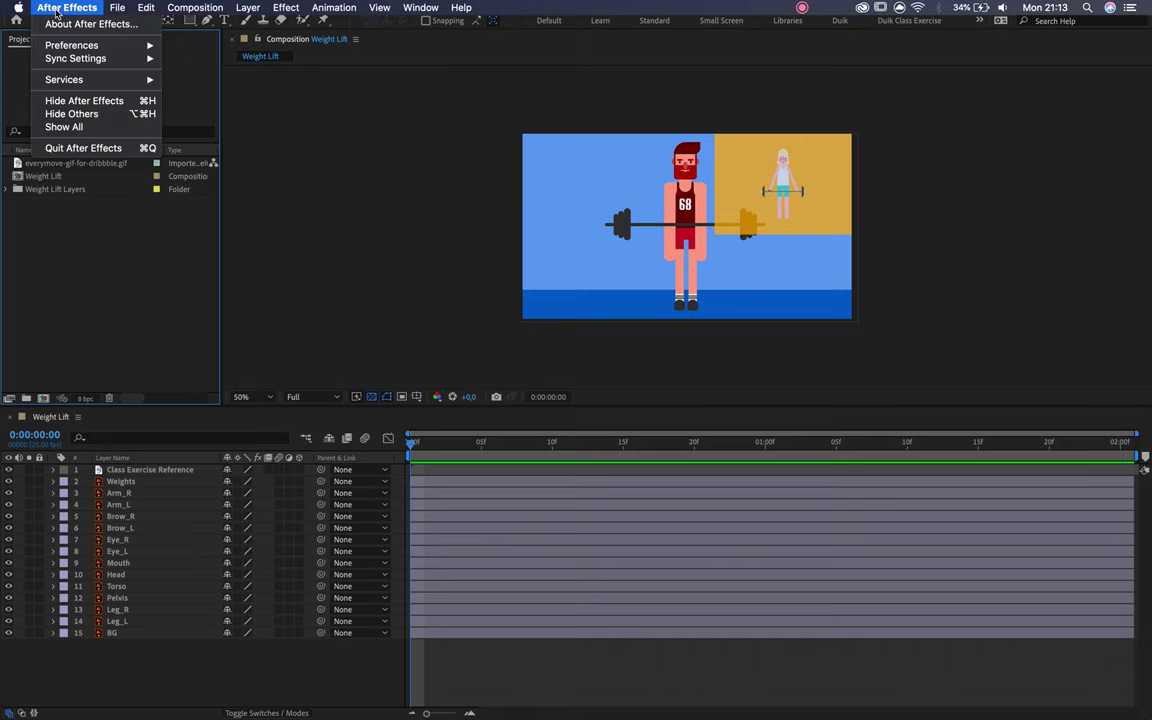
mouse_move(80, 46)
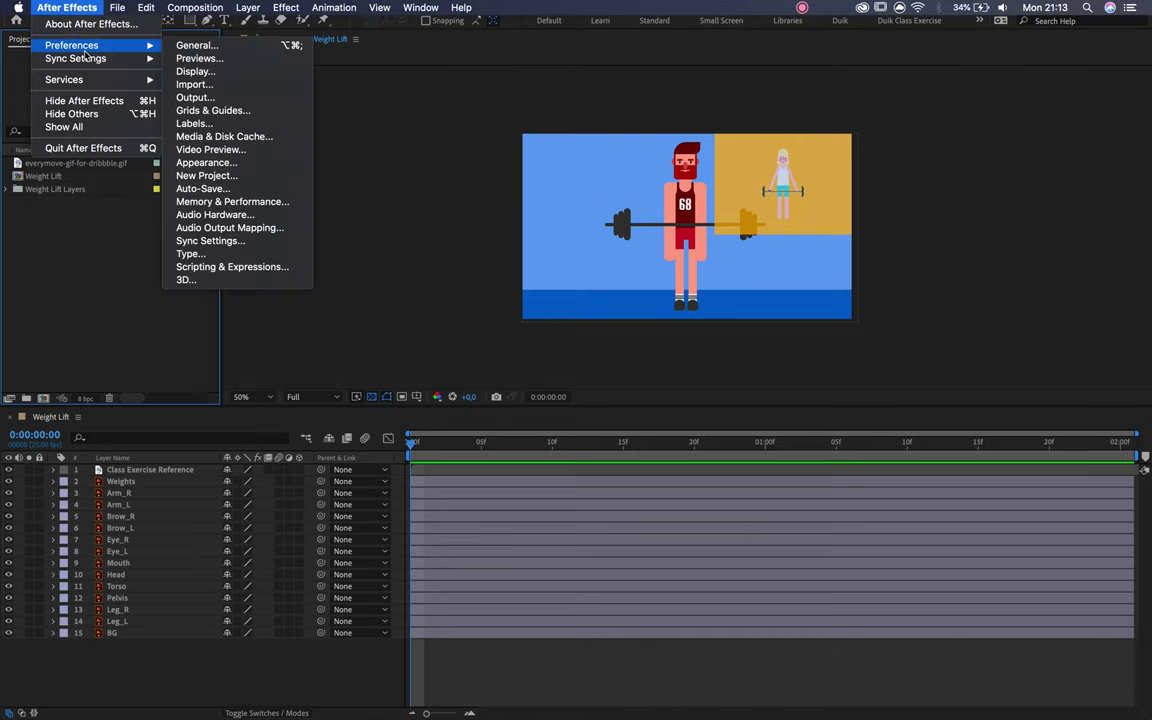
mouse_move(142, 8)
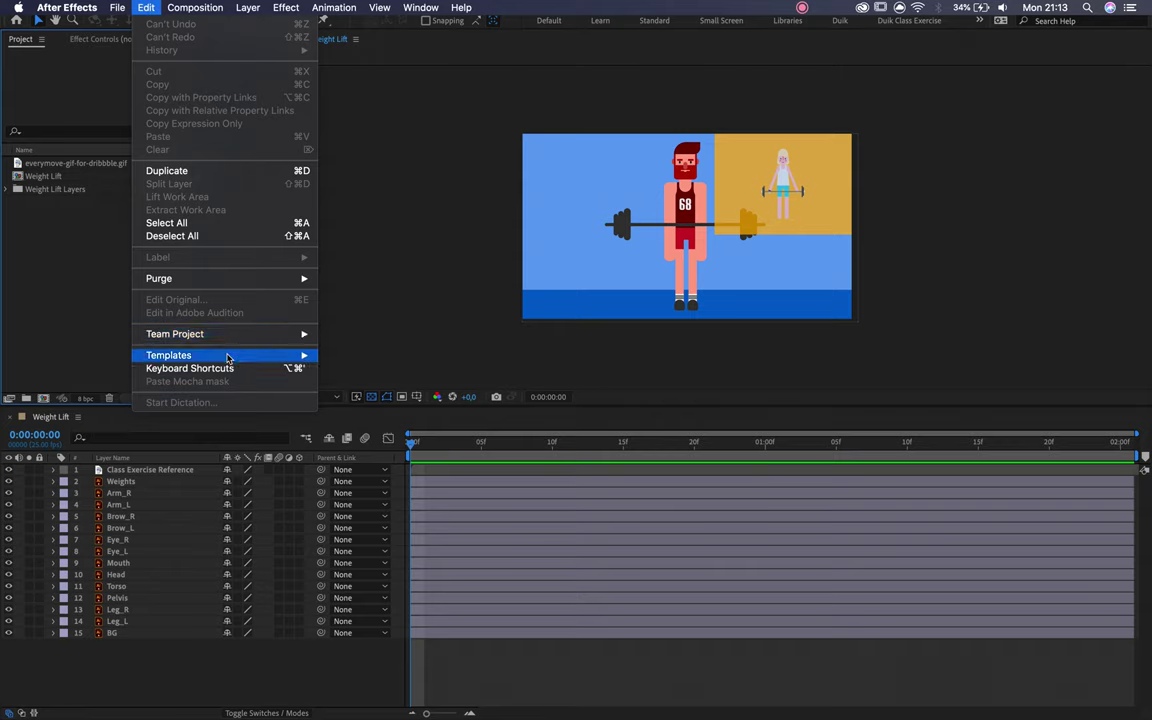
mouse_move(42, 7)
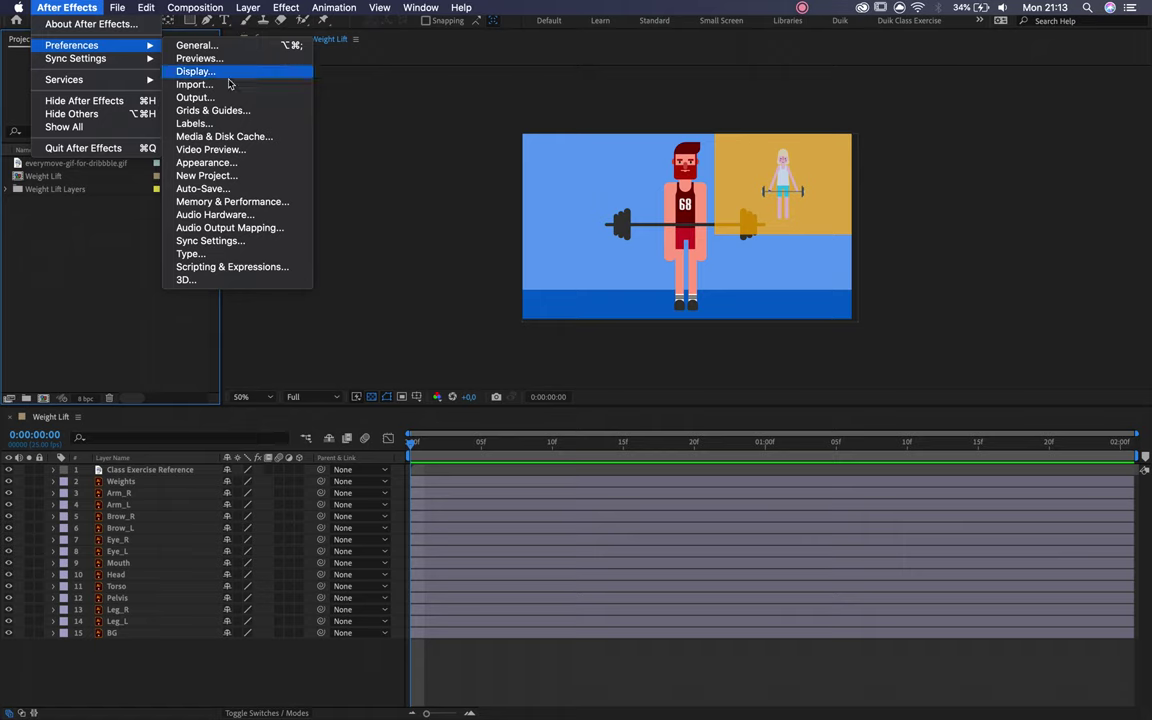
left_click(290, 144)
mouse_move(522, 52)
left_mouse_down()
mouse_move(442, 58)
mouse_move(519, 51)
left_mouse_up()
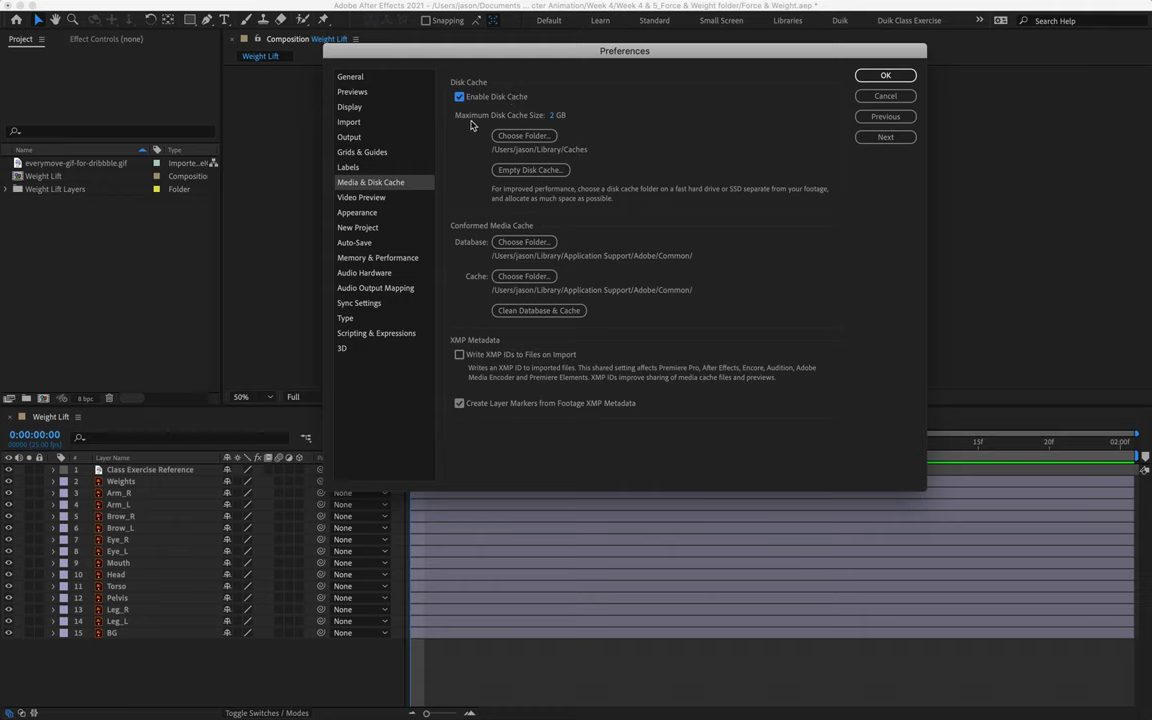
left_click(555, 115)
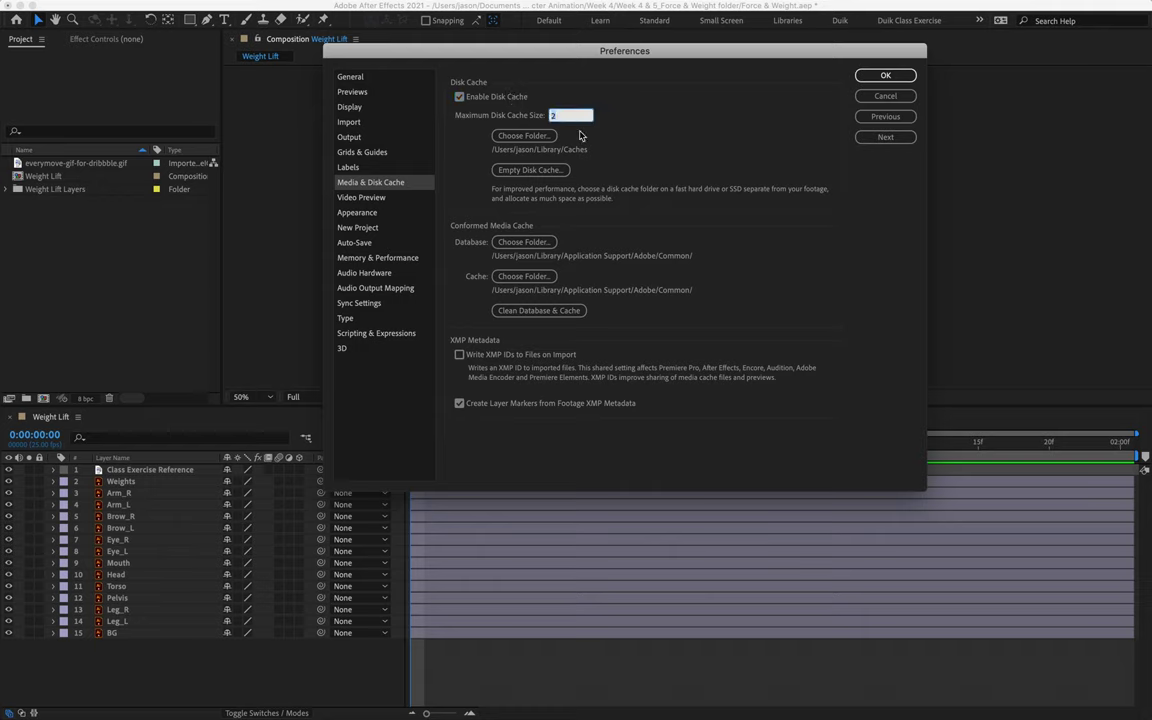
key("BackSpace")
type("100")
left_click(575, 127)
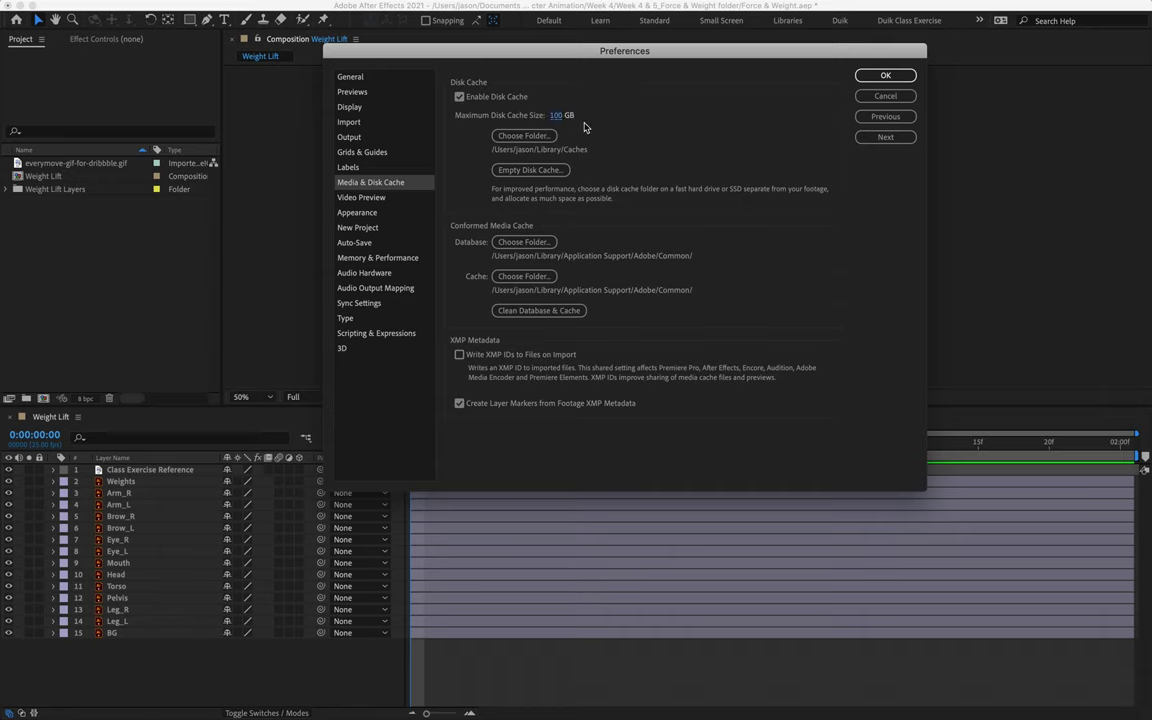
Empty the disk cache, confirm deleting its files, and accept the preferences.
left_click(530, 171)
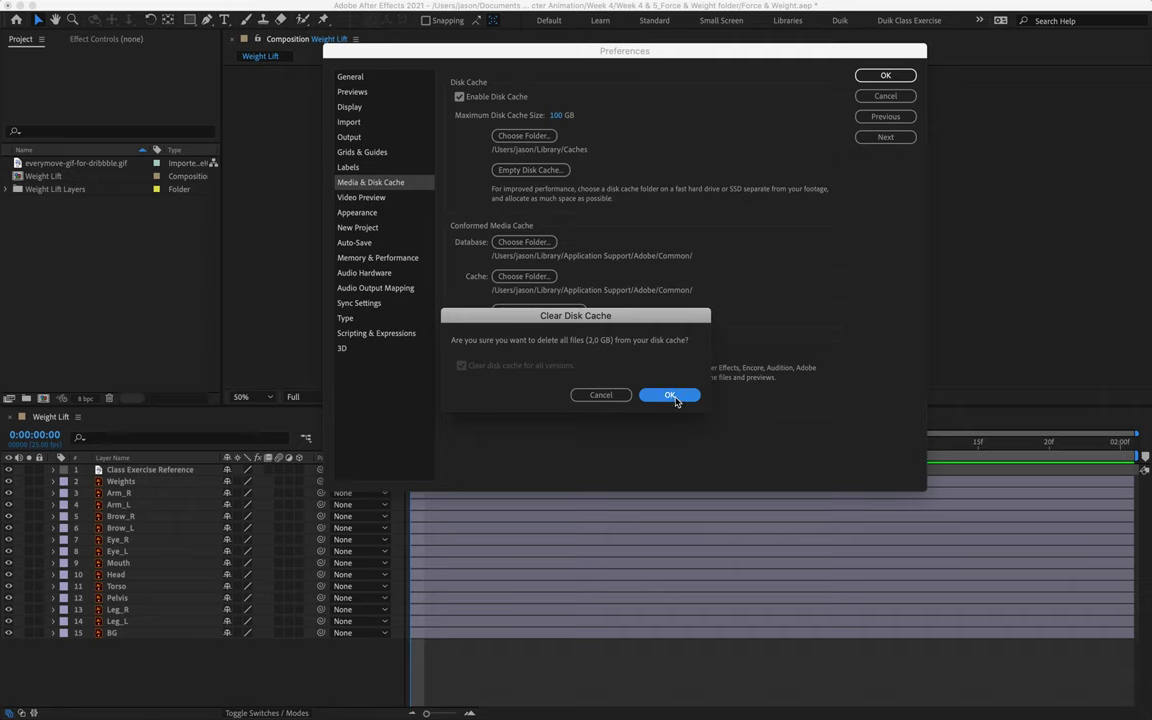
left_click(670, 395)
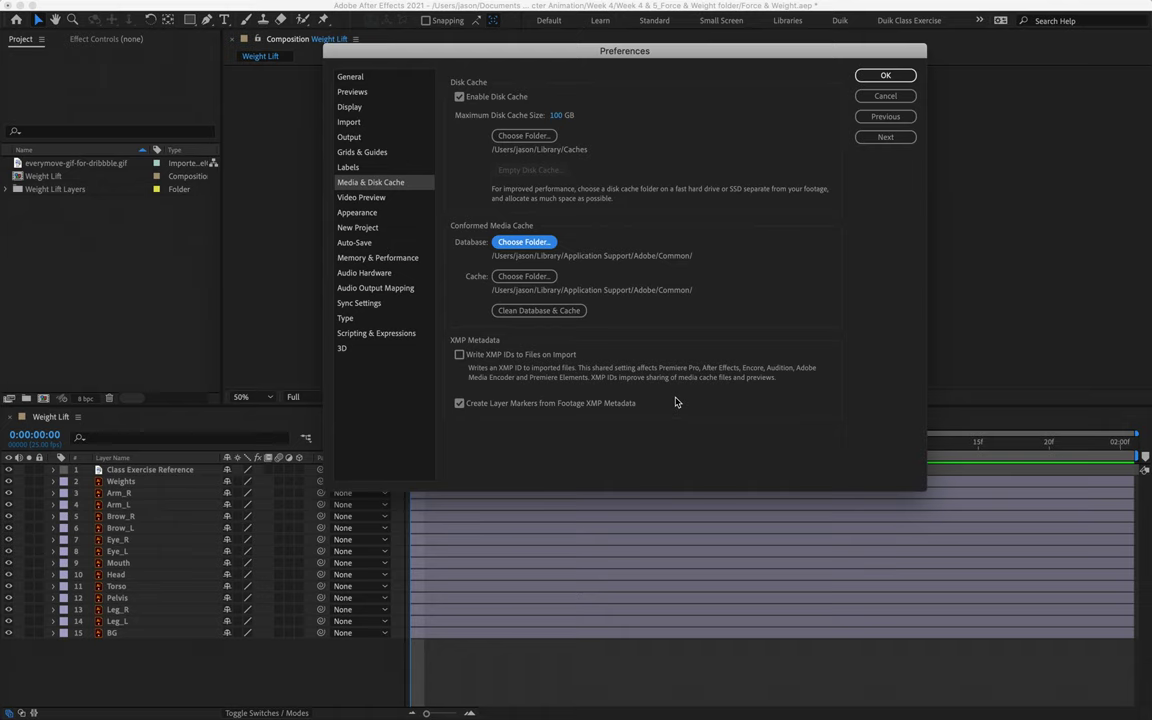
left_click(893, 75)
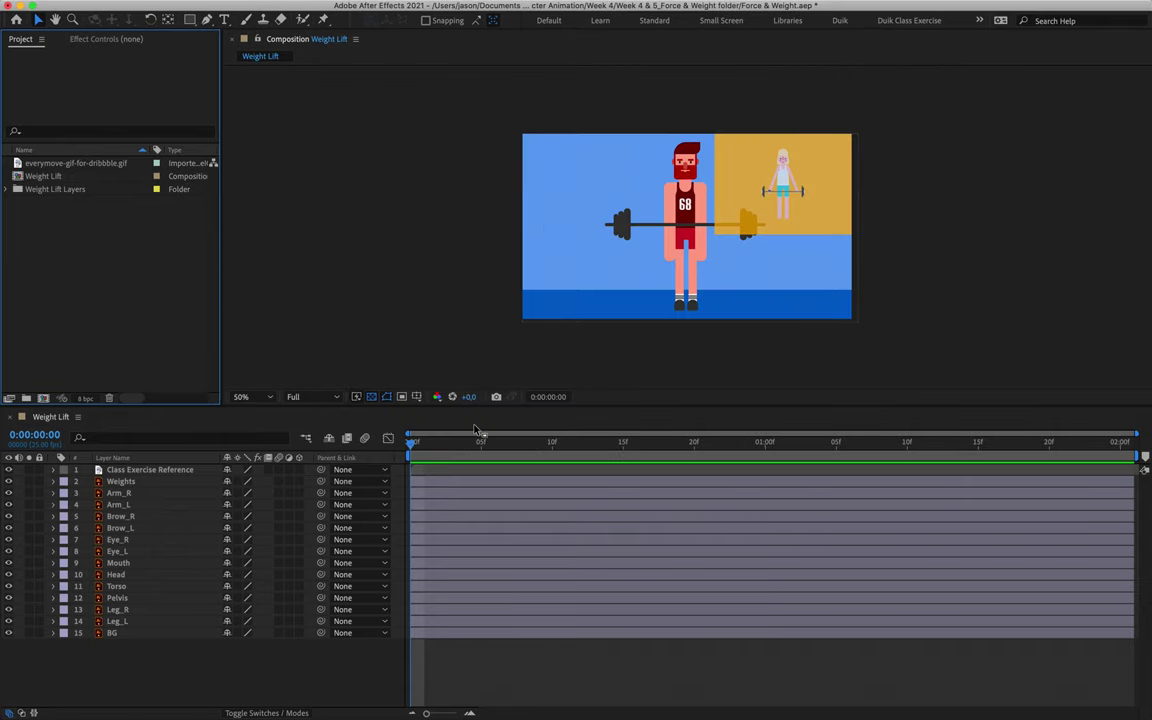
Preview the Weight Lift composition, select the Class Exercise Reference layer and scrub through its opening frames.
key("space")
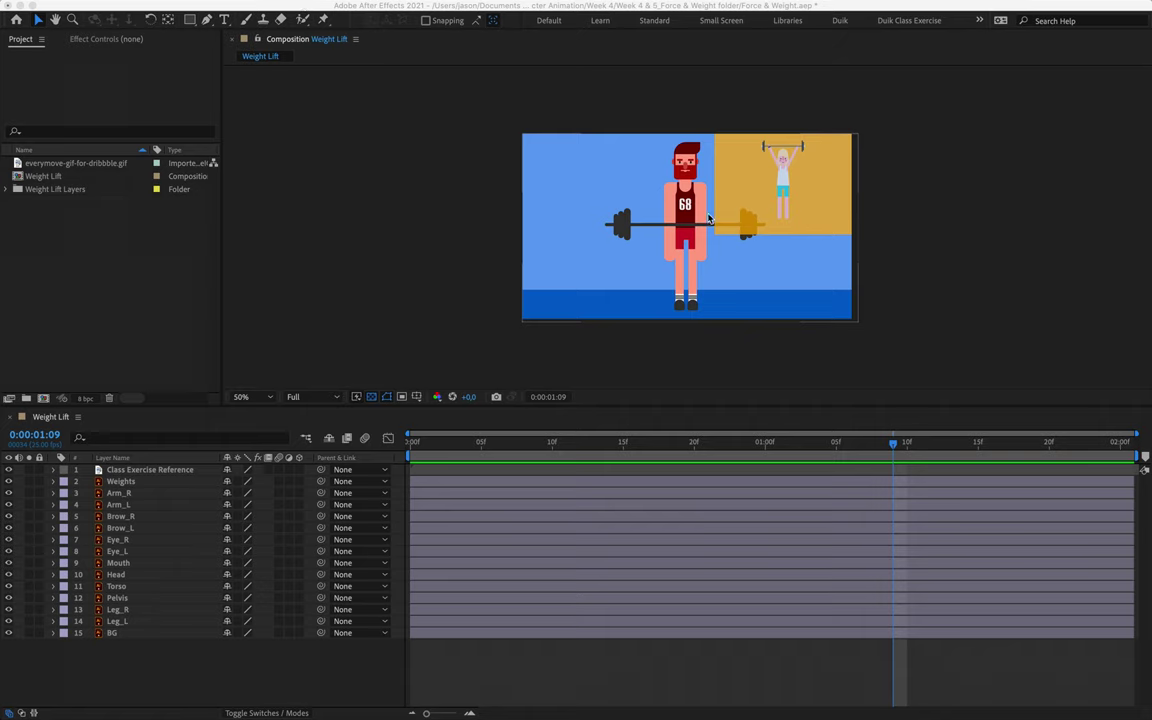
left_click(150, 470)
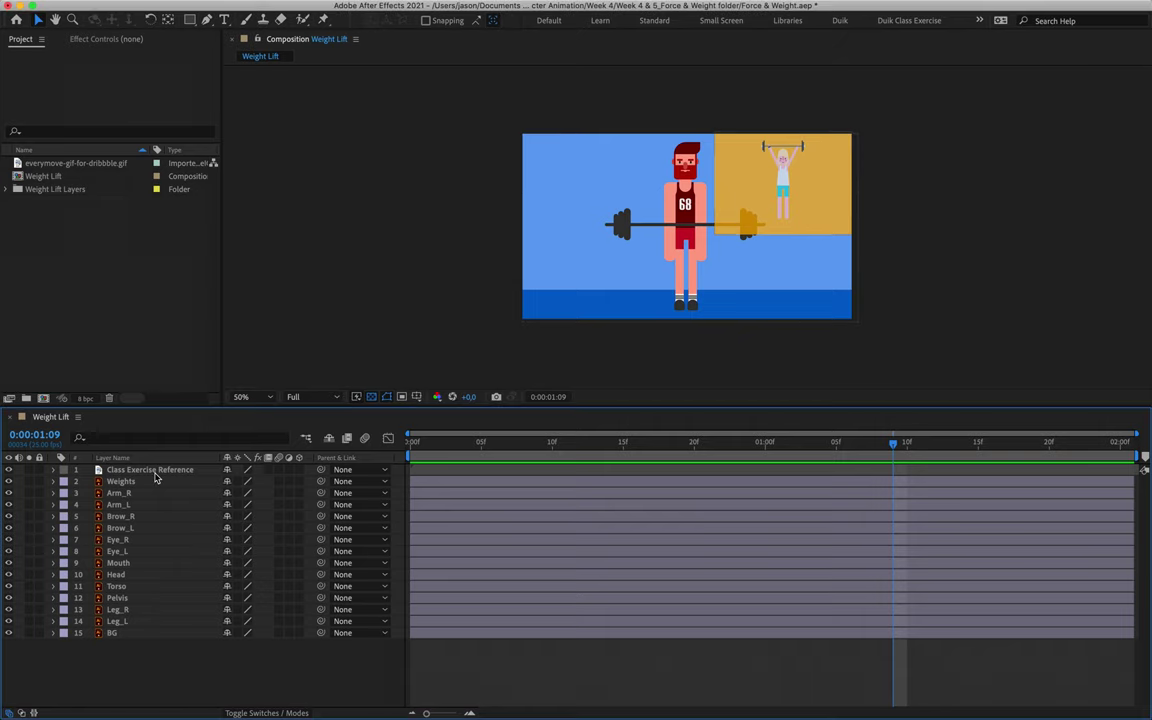
left_click(150, 470)
left_click_drag(467, 442, 524, 445)
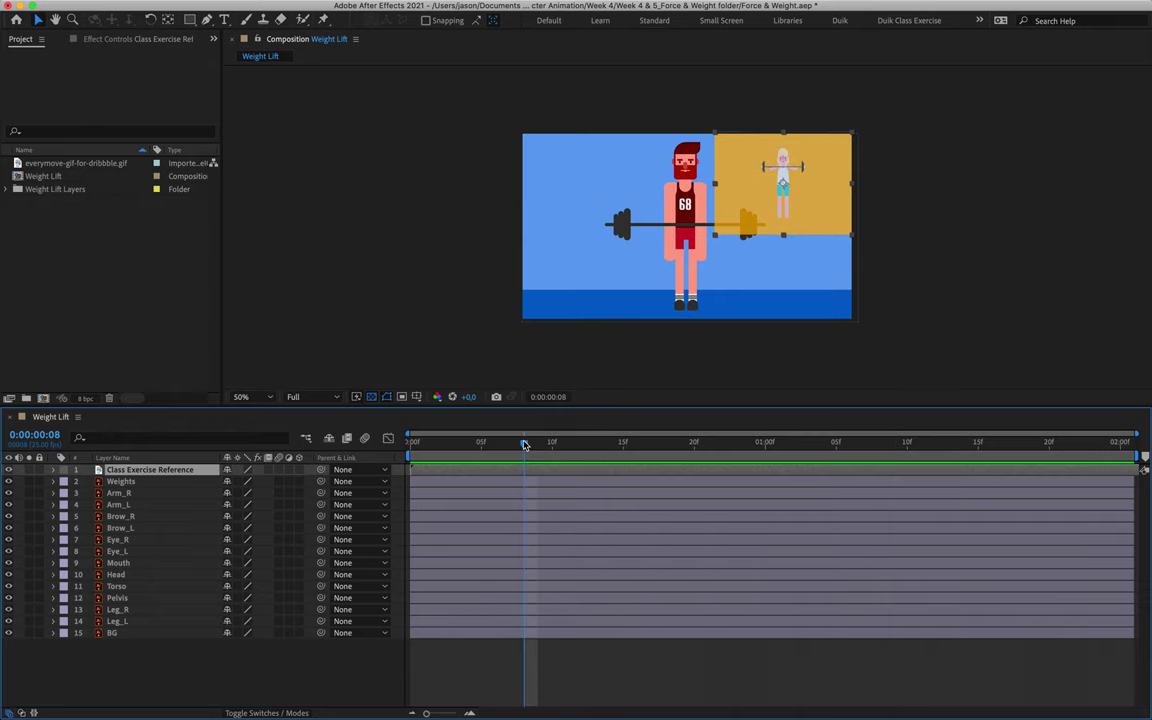
Switch to Chrome and review the course page Week 4 Force & Weight Animation (A).
key("super+Tab")
key("super+Tab")
key("super+Tab")
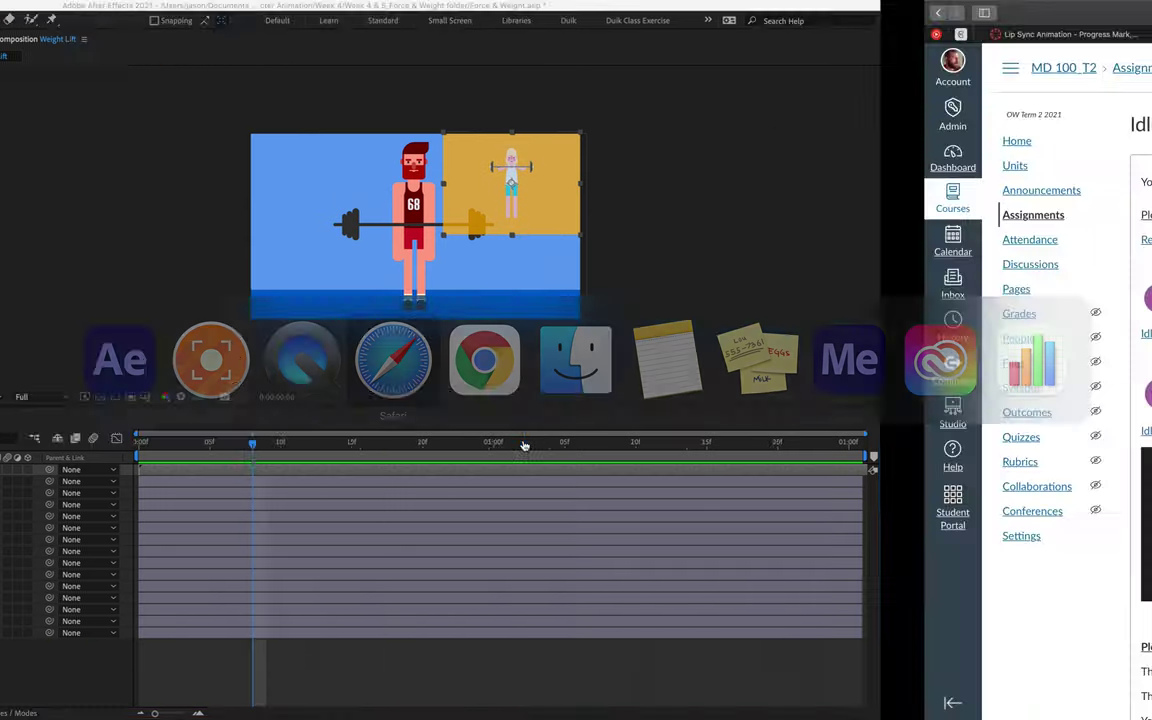
key("ctrl+Right")
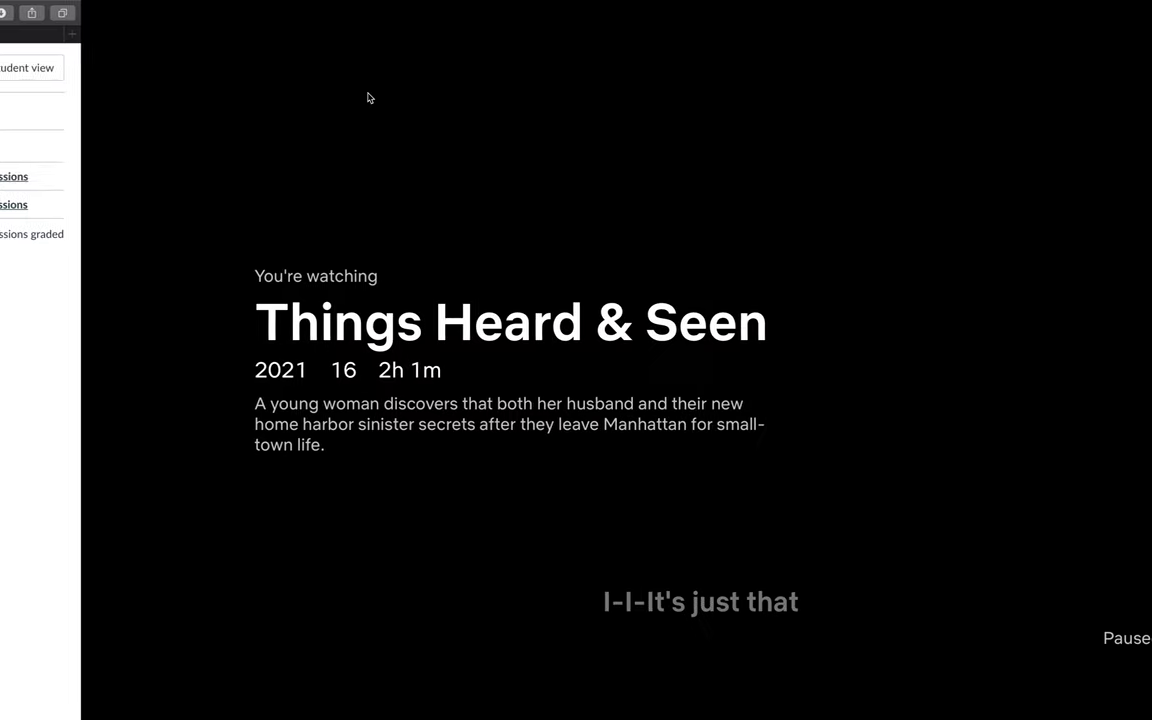
key("ctrl+Right")
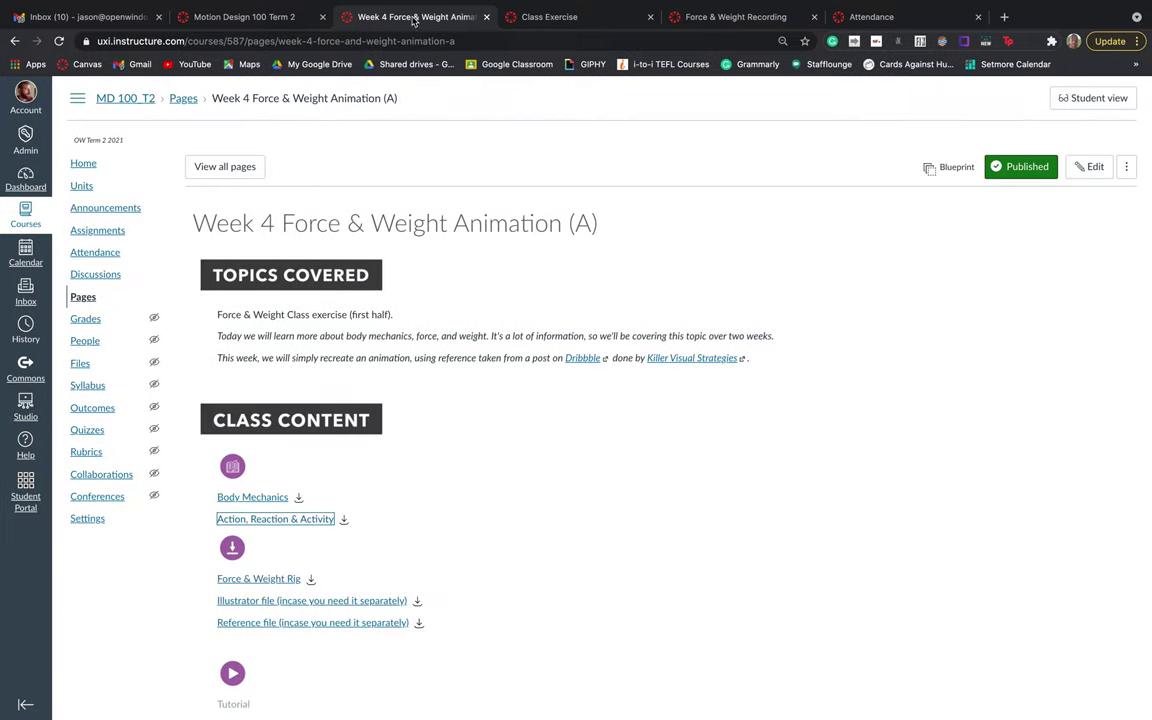
scroll(386, 504, "down", 1)
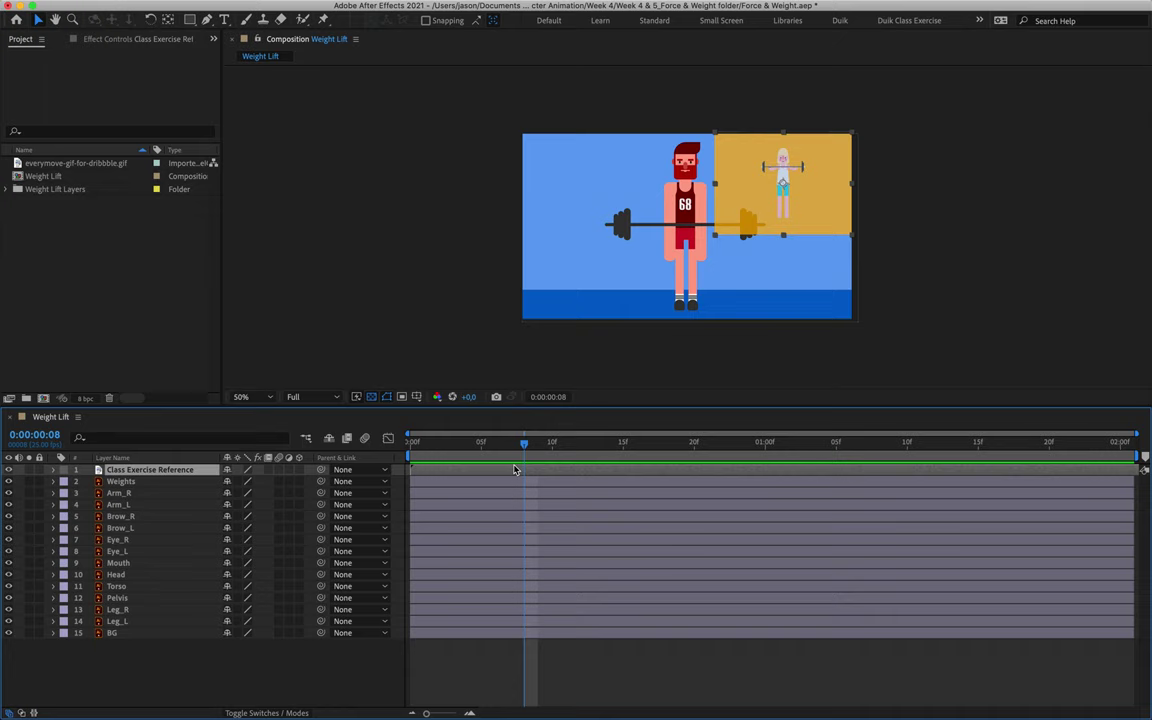
Back in After Effects, scrub and play through the reference animation, ending with no layer selected.
left_click_drag(524, 443, 1103, 453)
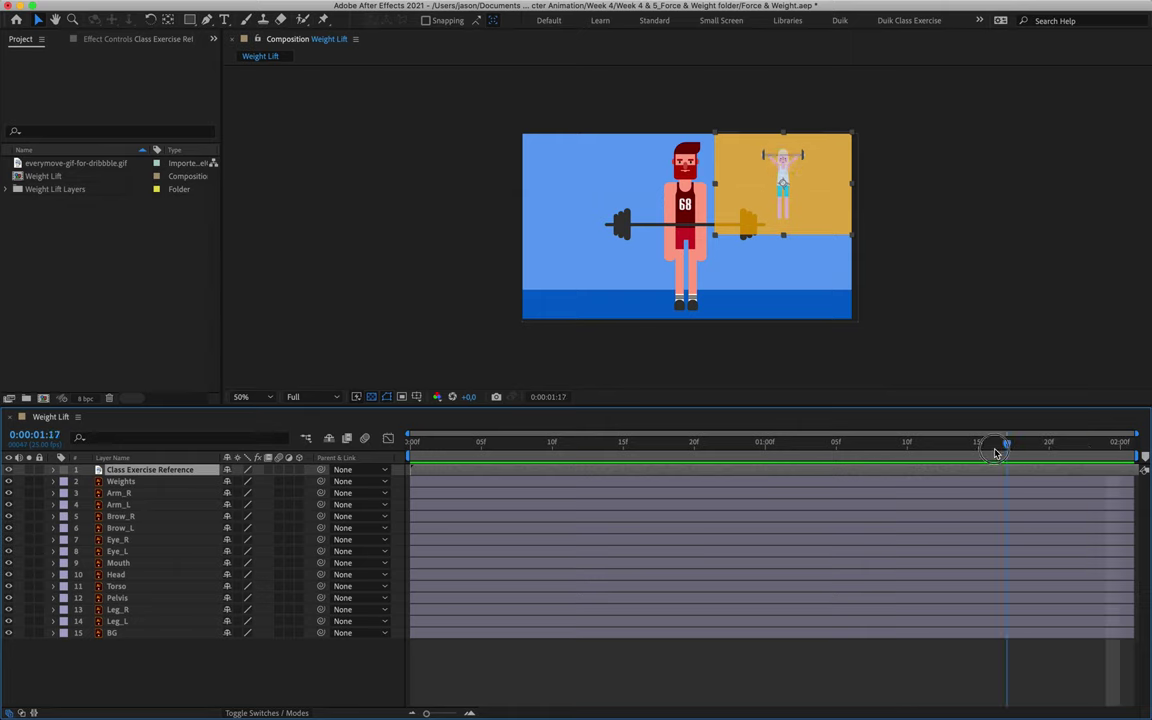
key("space")
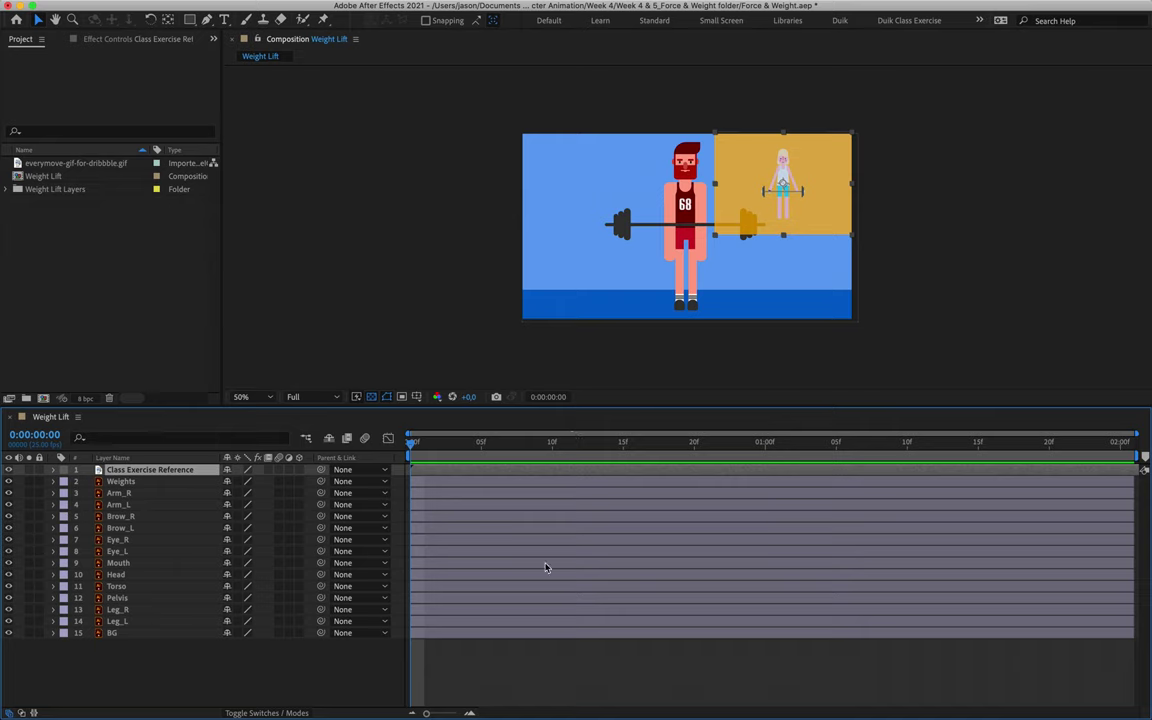
left_click(476, 652)
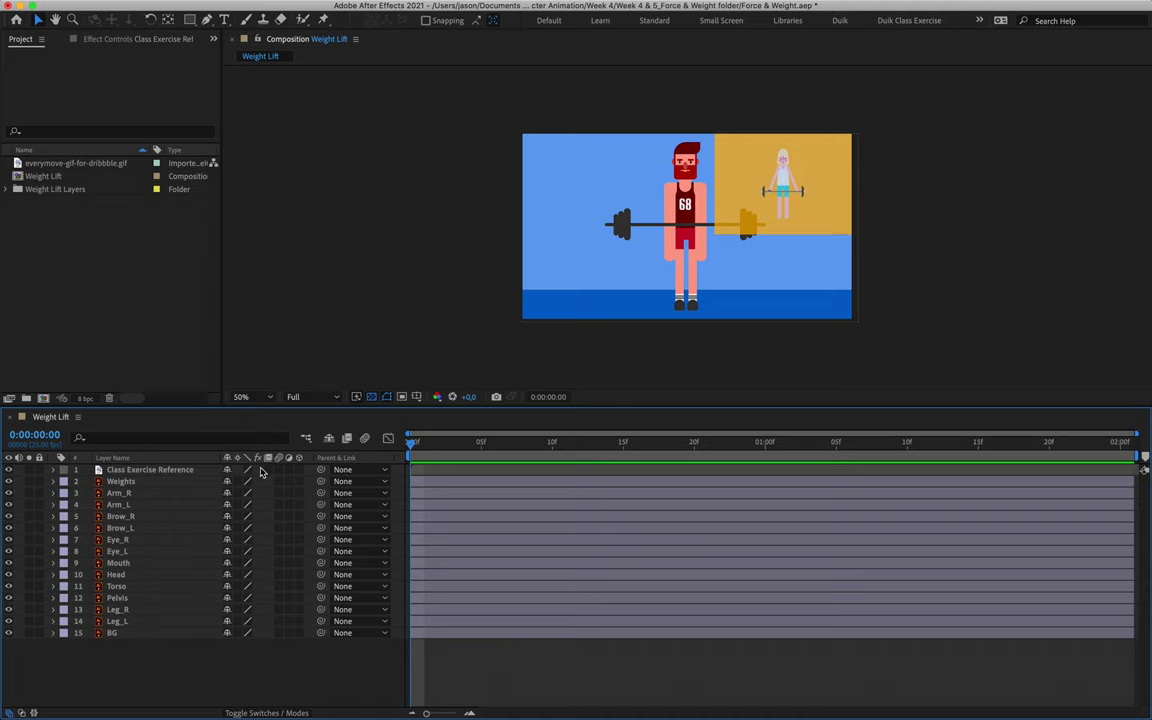
Change the Weights layer's label colour to Green.
left_click(170, 481)
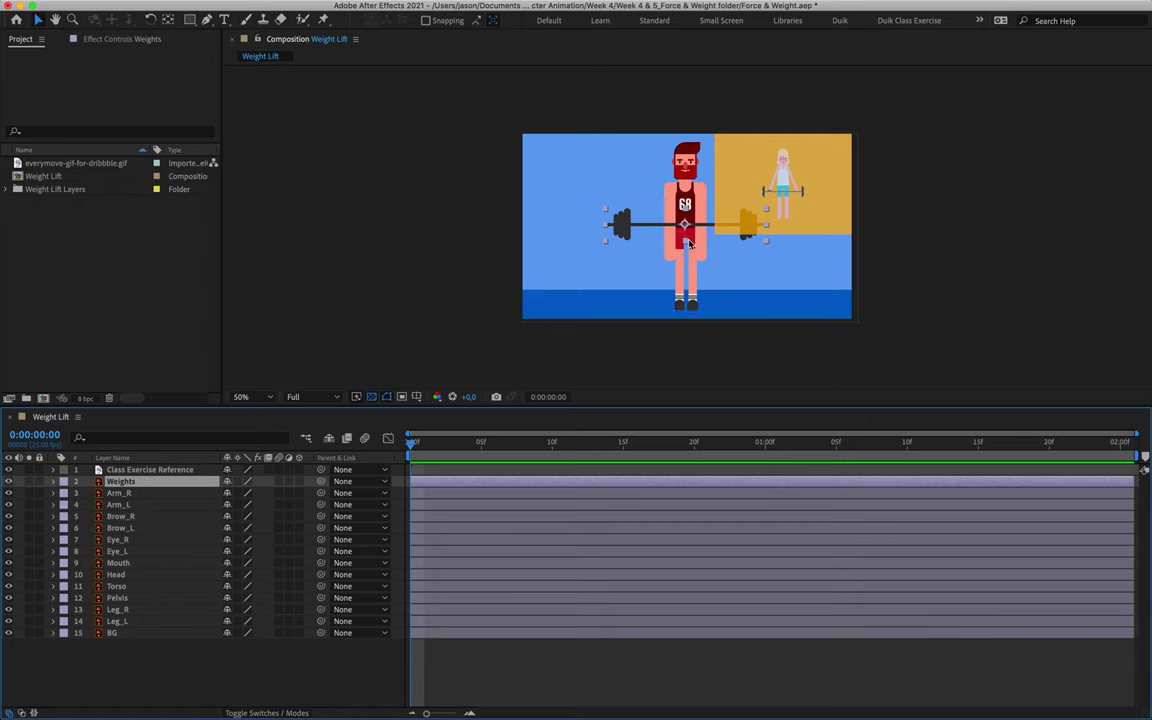
scroll(691, 234, "up", 2)
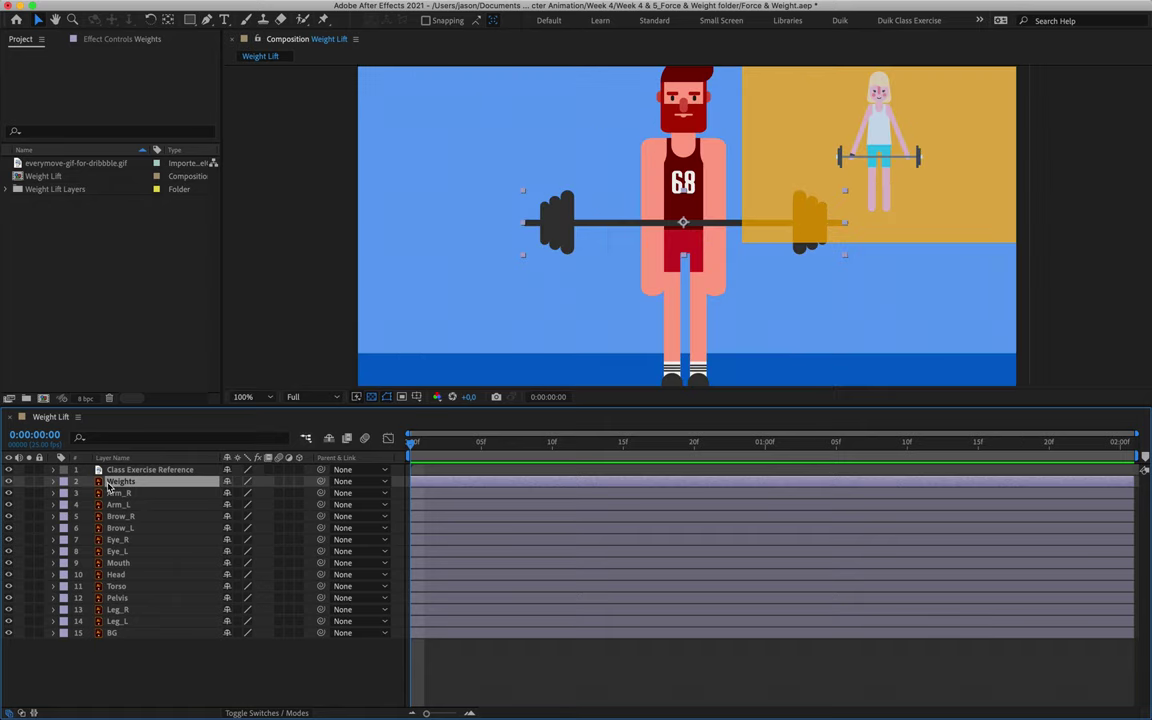
left_click(64, 481)
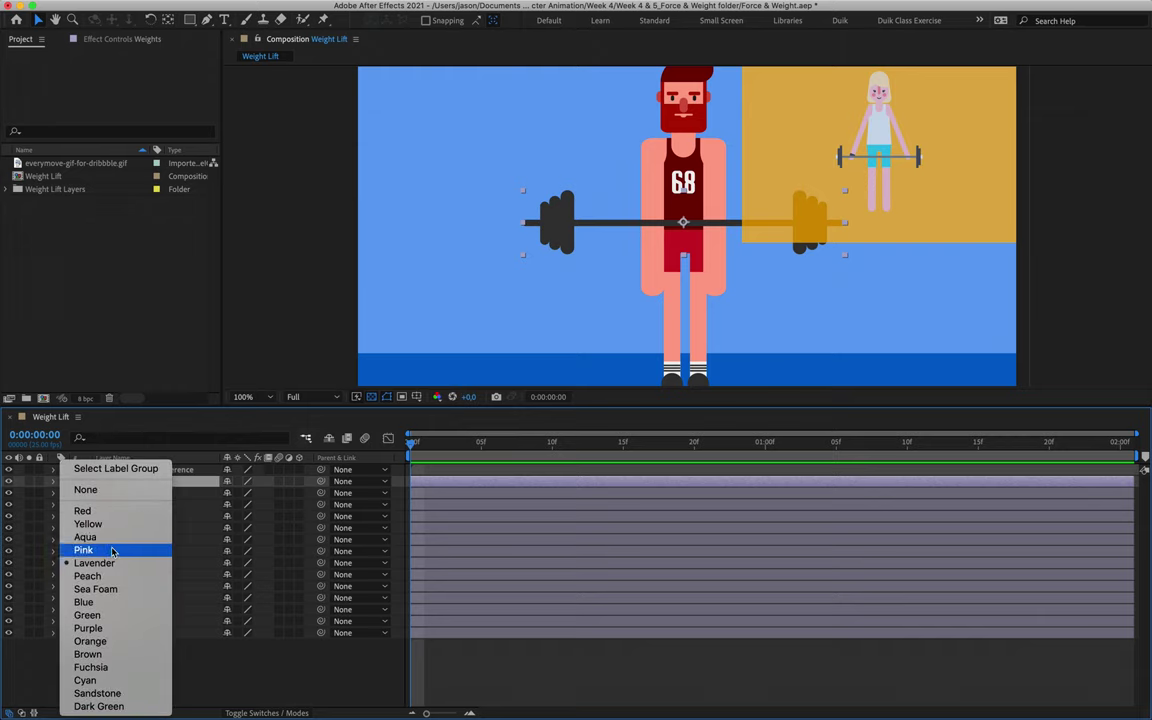
left_click(88, 615)
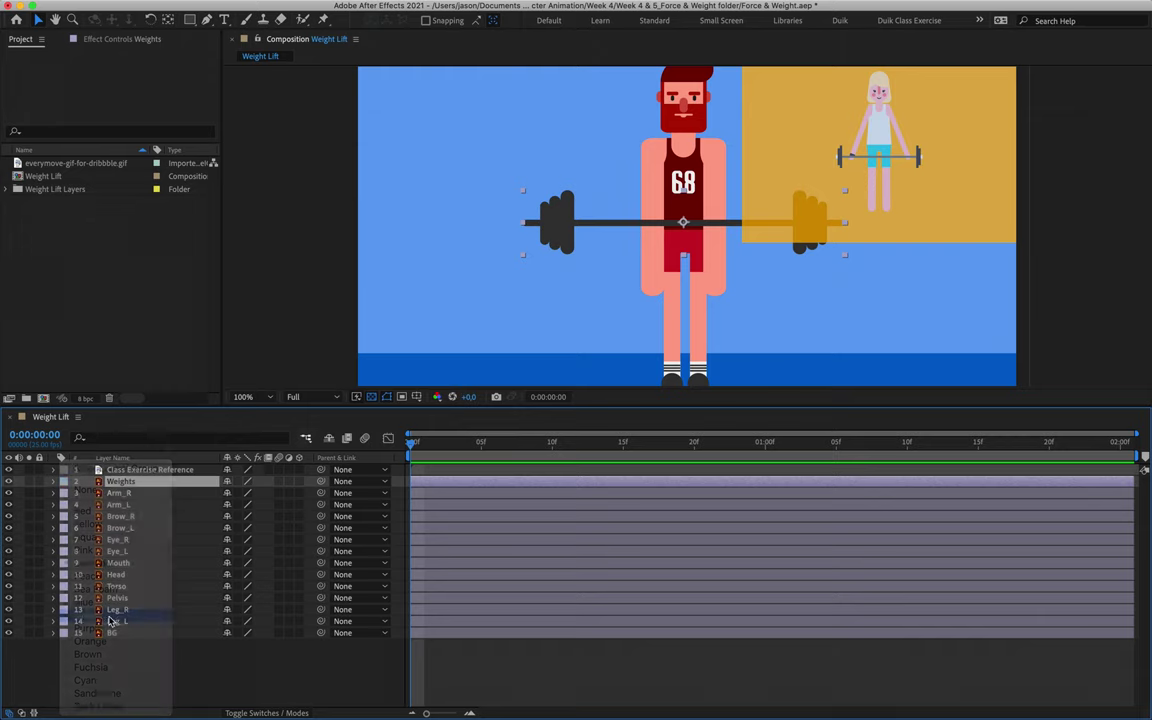
Lock the Class Exercise Reference layer so it cannot be selected.
left_click(40, 470)
left_click(157, 470)
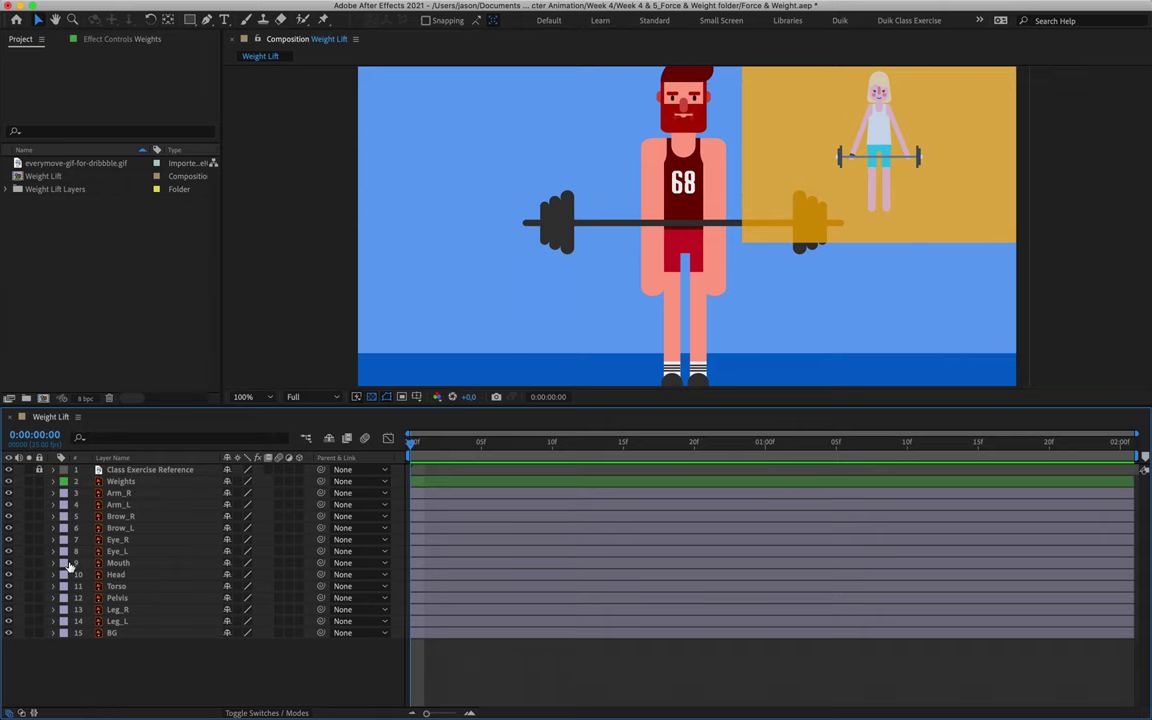
Change the label colour of the Arm_R and Arm_L layers to Yellow.
left_click(133, 494)
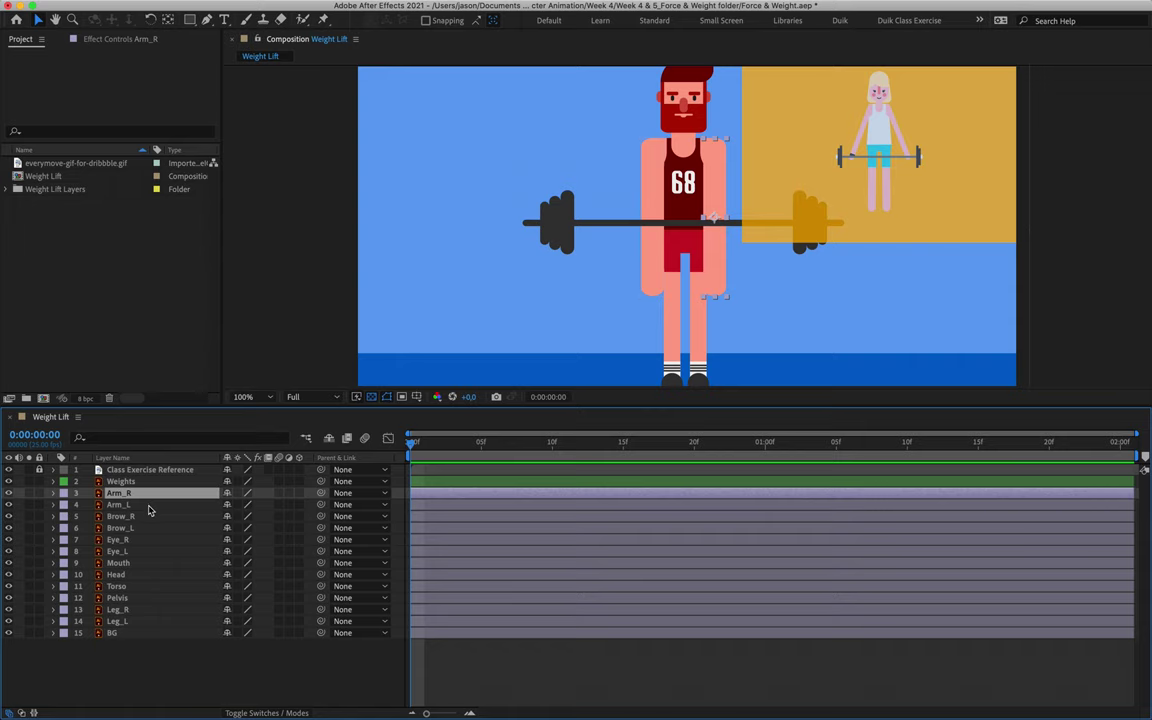
left_click(148, 506, "shift")
left_click(65, 494)
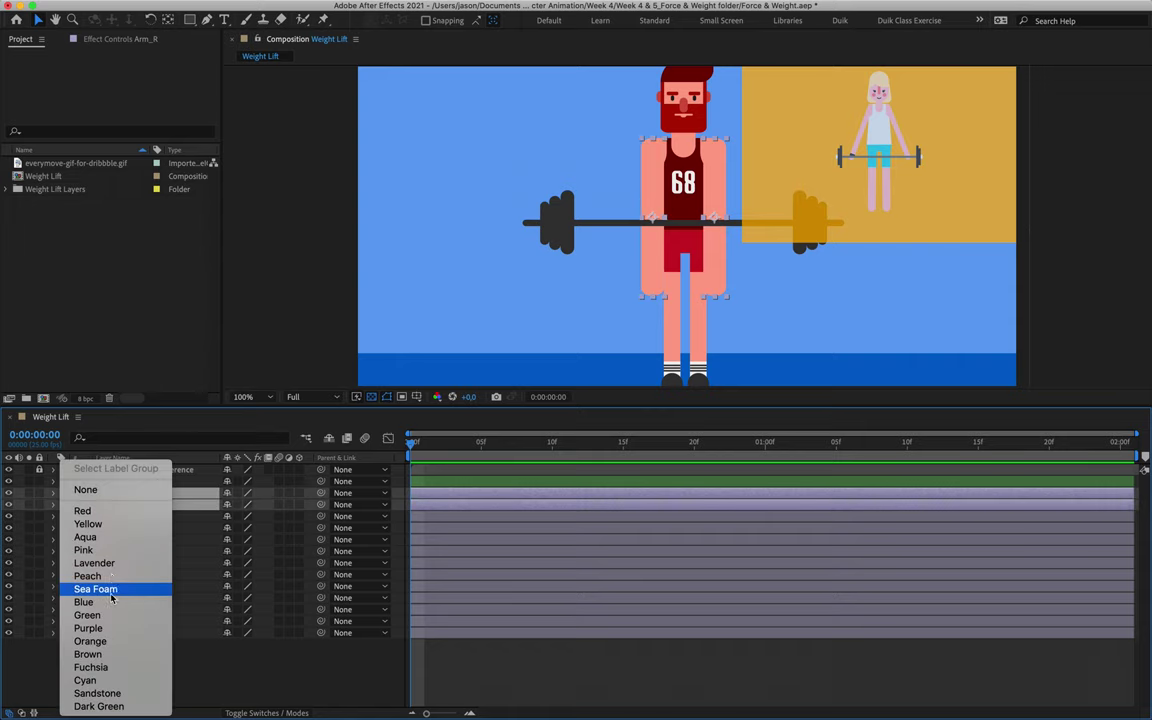
left_click(88, 524)
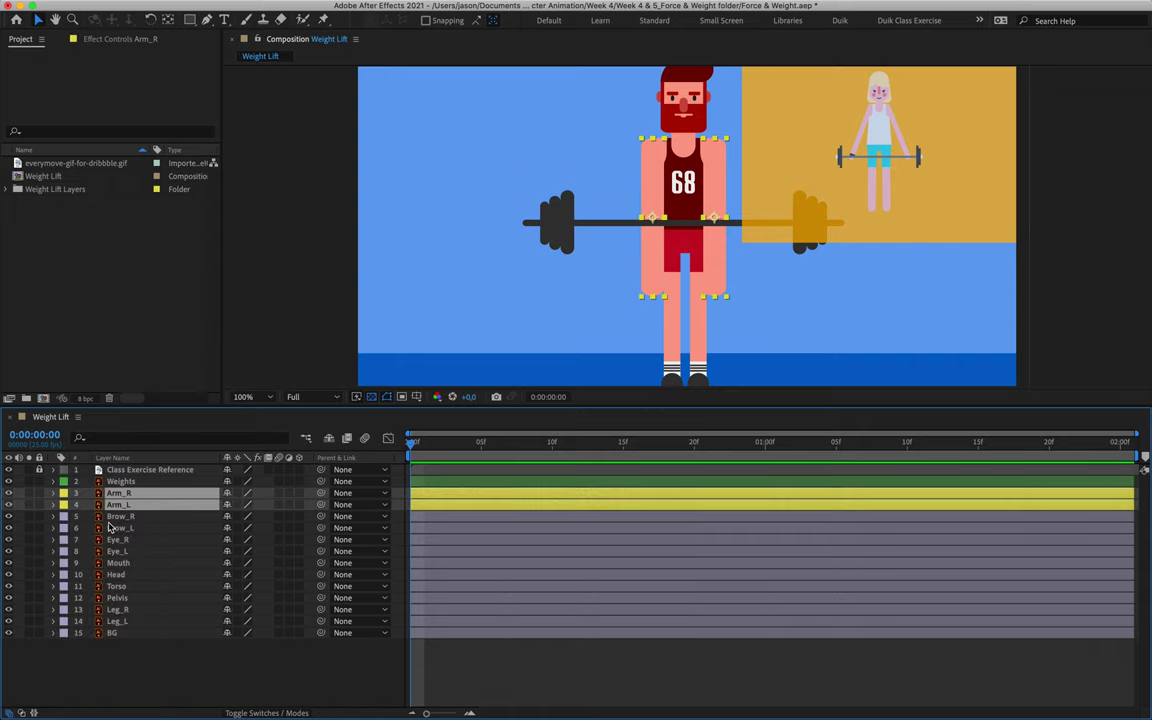
Solo the Arm_R and Arm_L layers and turn off the transparency grid in the composition view.
left_click(30, 494)
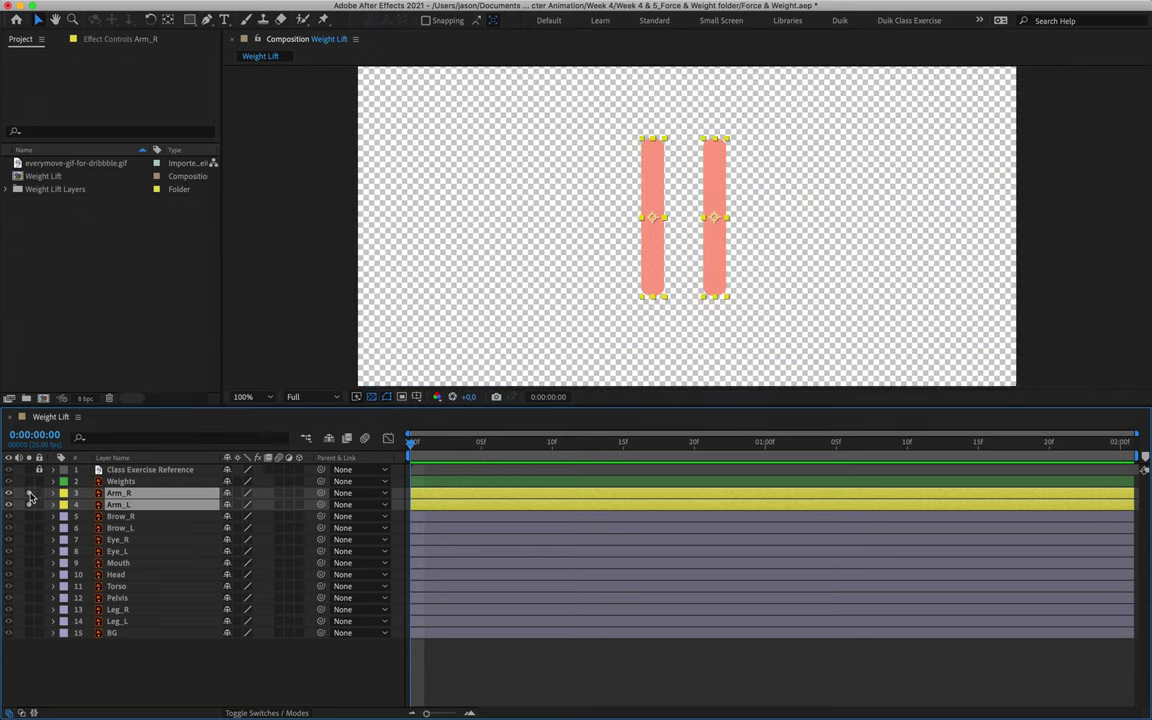
left_click(371, 397)
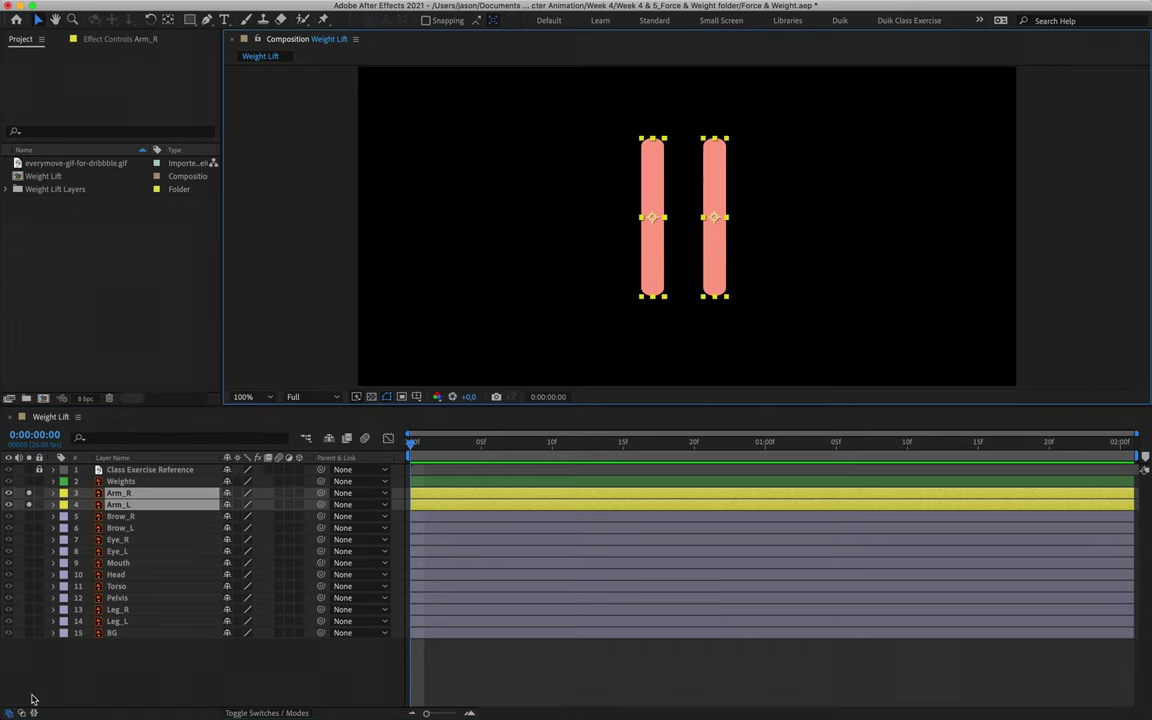
left_click(30, 494)
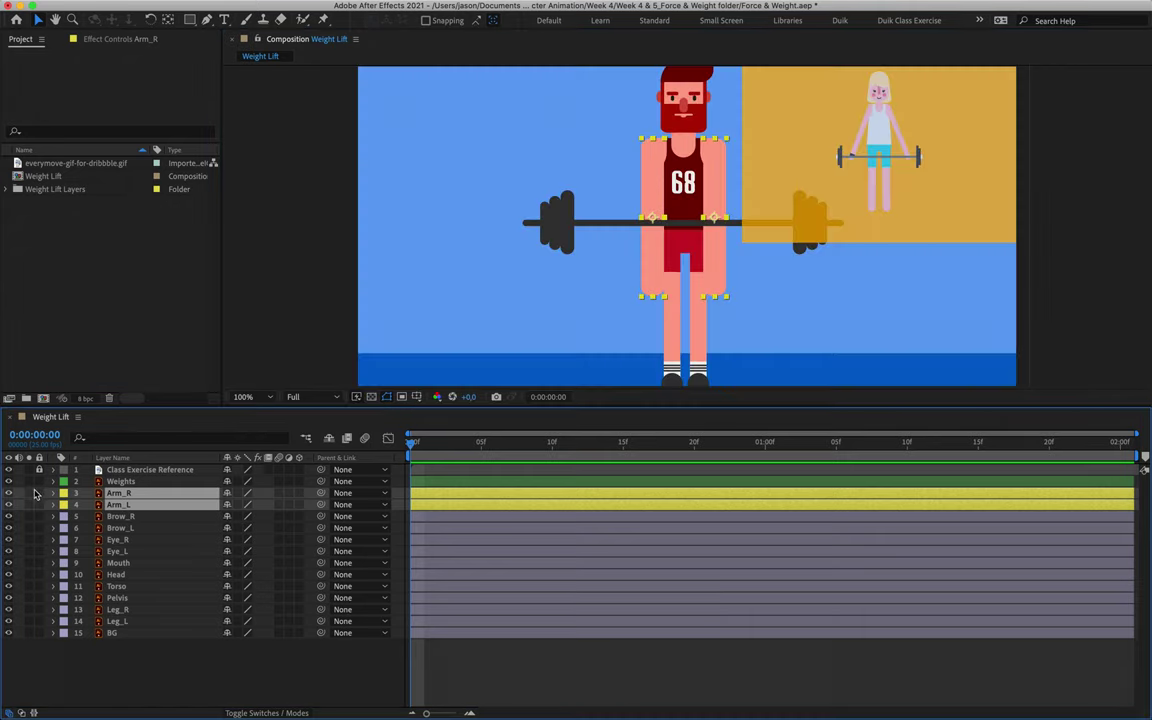
left_click(30, 494)
left_click(30, 494)
left_click(29, 494)
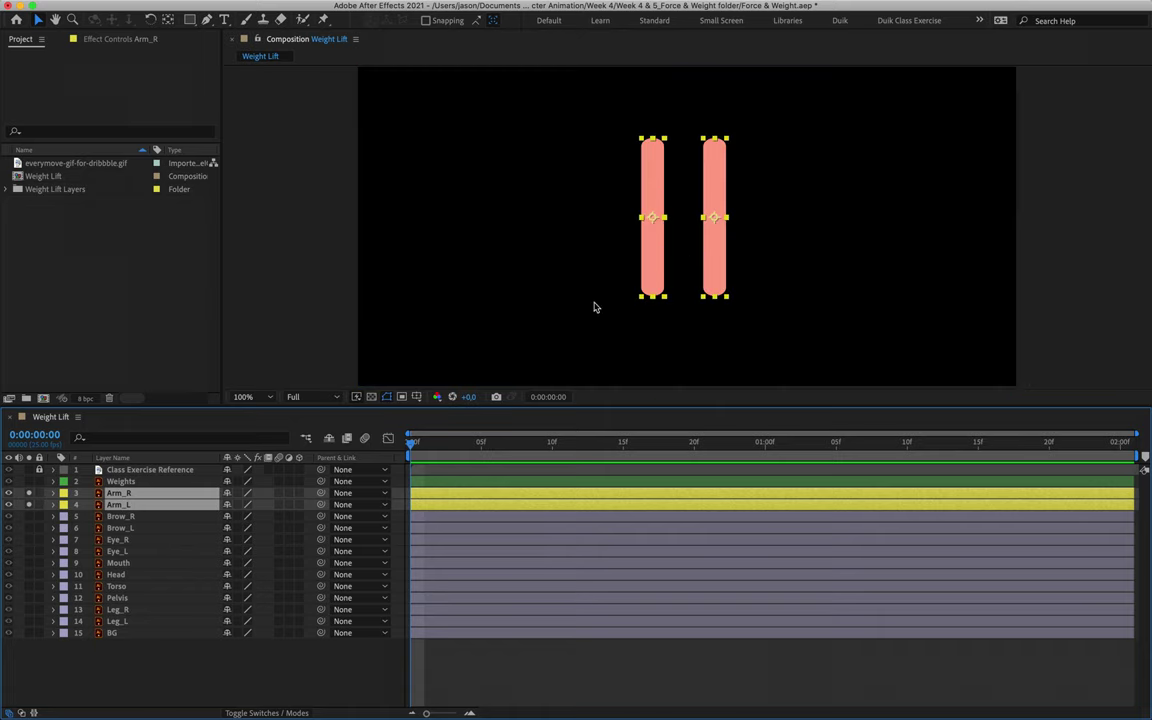
Move the anchor points of the Arm_R and Arm_L layers up to the shoulders and unsolo both layers.
left_click(766, 206)
left_click(713, 226)
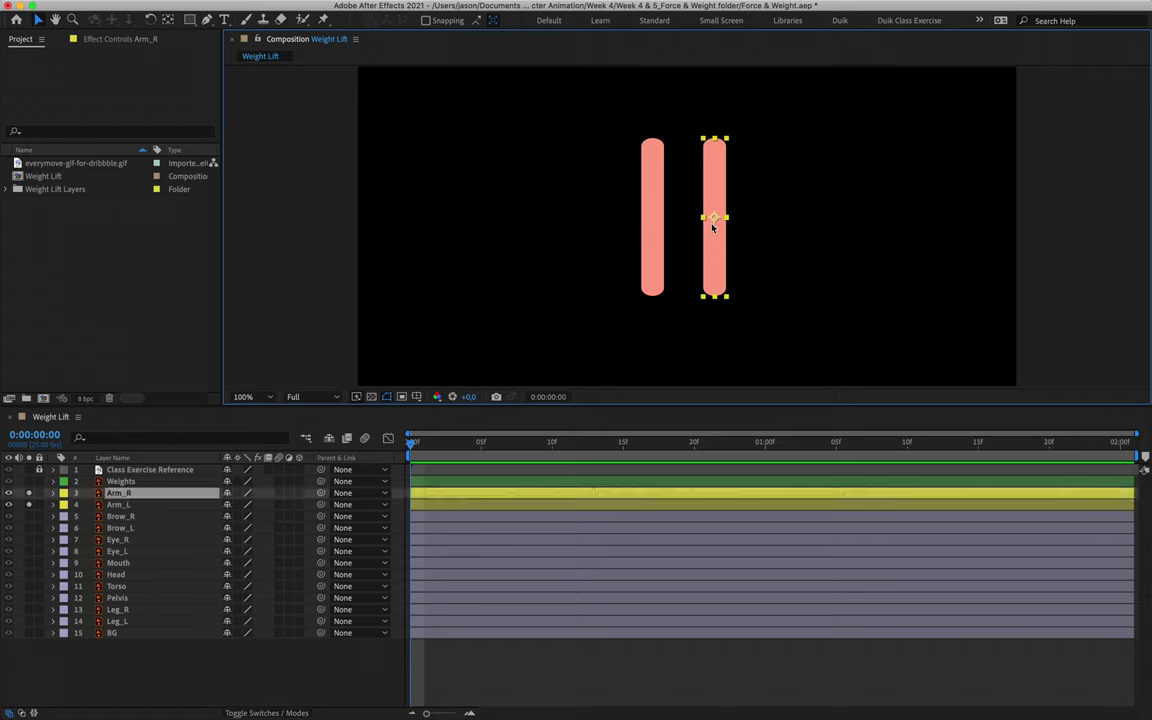
key("y")
left_click_drag(715, 218, 718, 156)
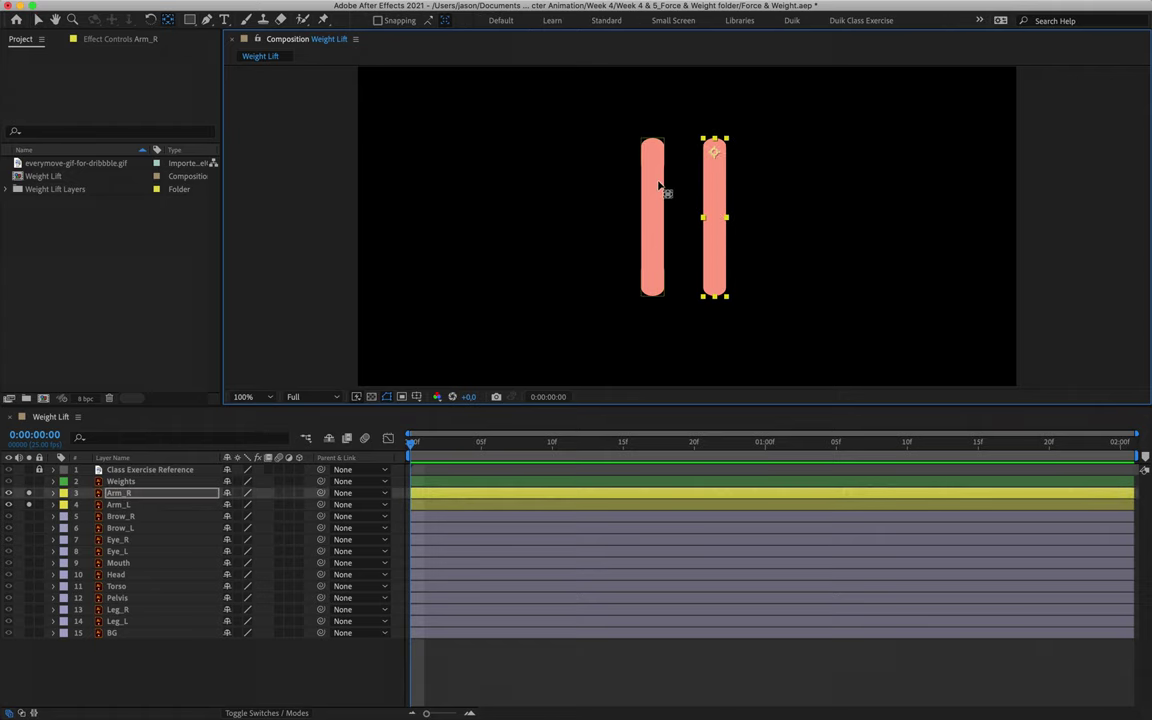
left_click(653, 228)
left_click_drag(652, 223, 656, 160)
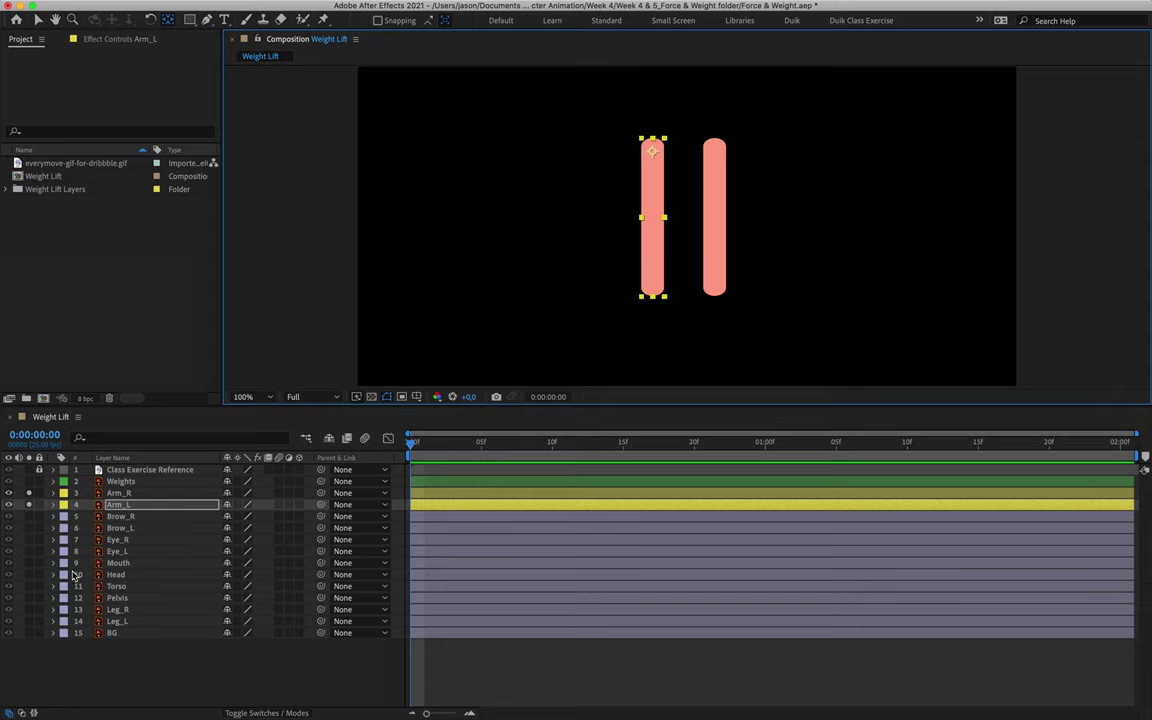
left_click_drag(30, 505, 29, 493)
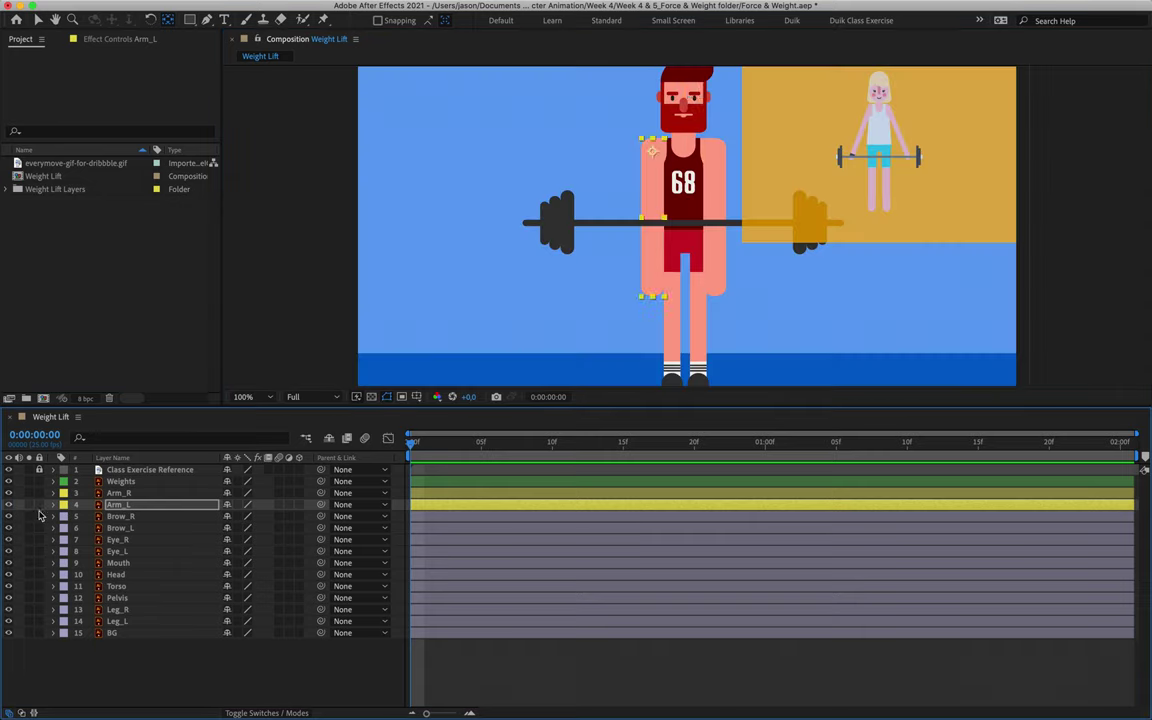
Change the label colour of the face and head layers, from Brow_R through Head, to Purple.
left_click(138, 517)
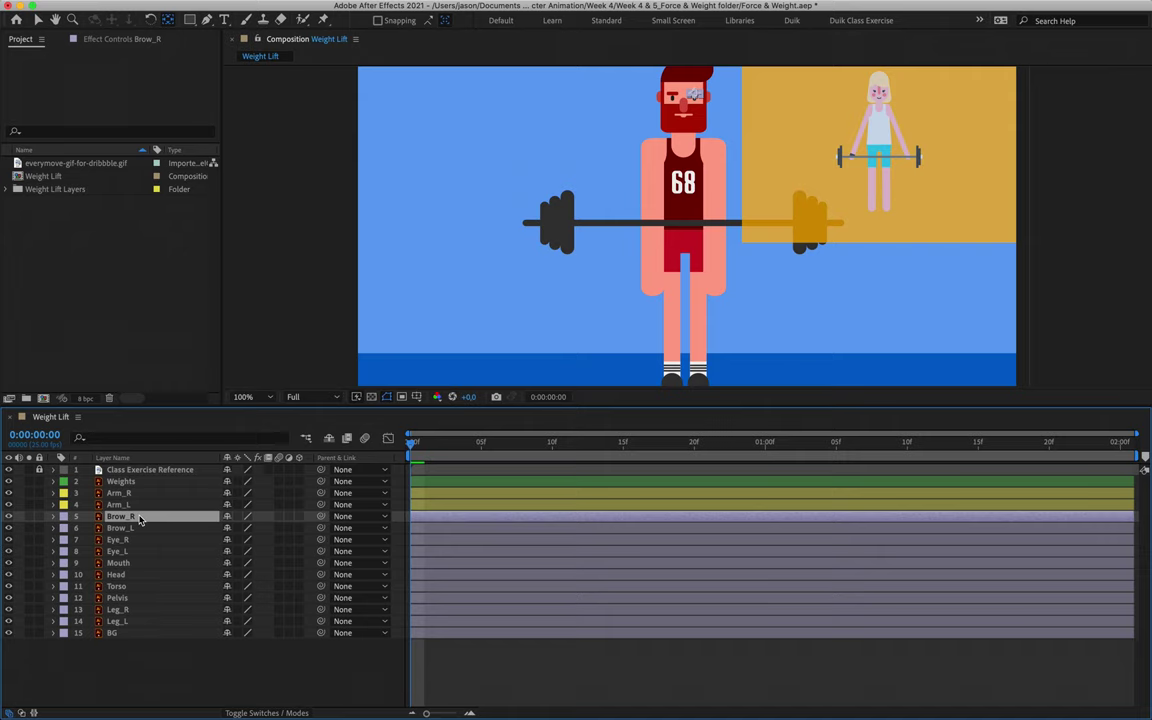
left_click(130, 575, "shift")
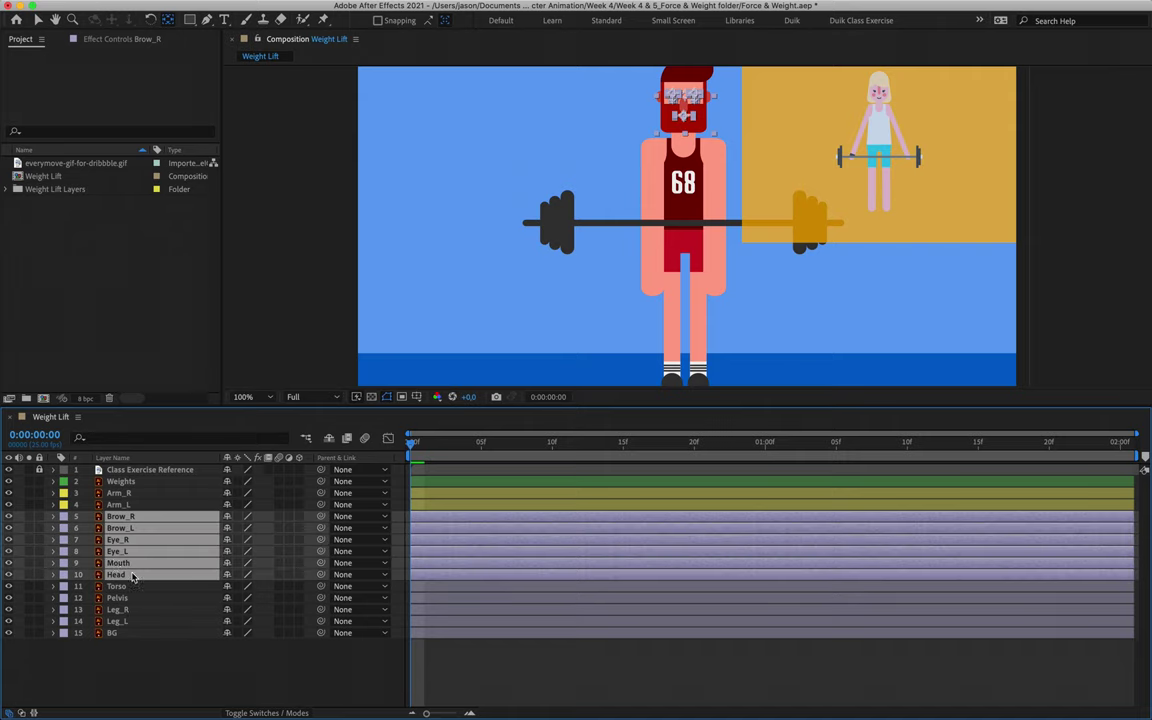
left_click(64, 523)
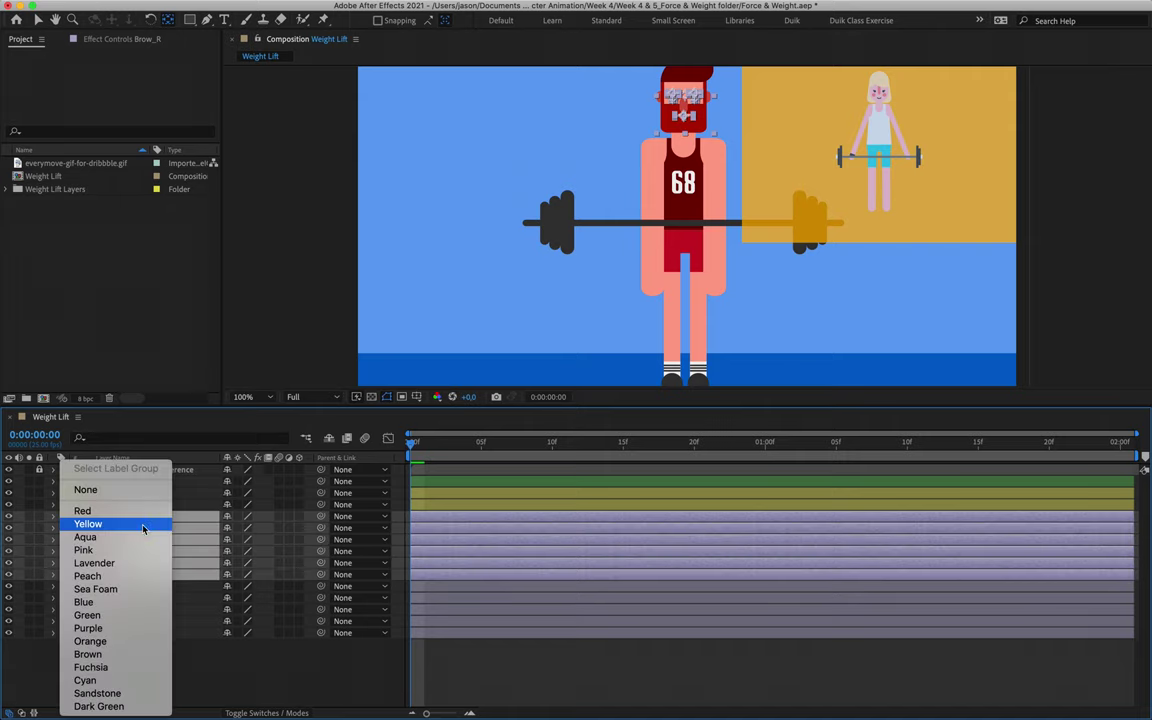
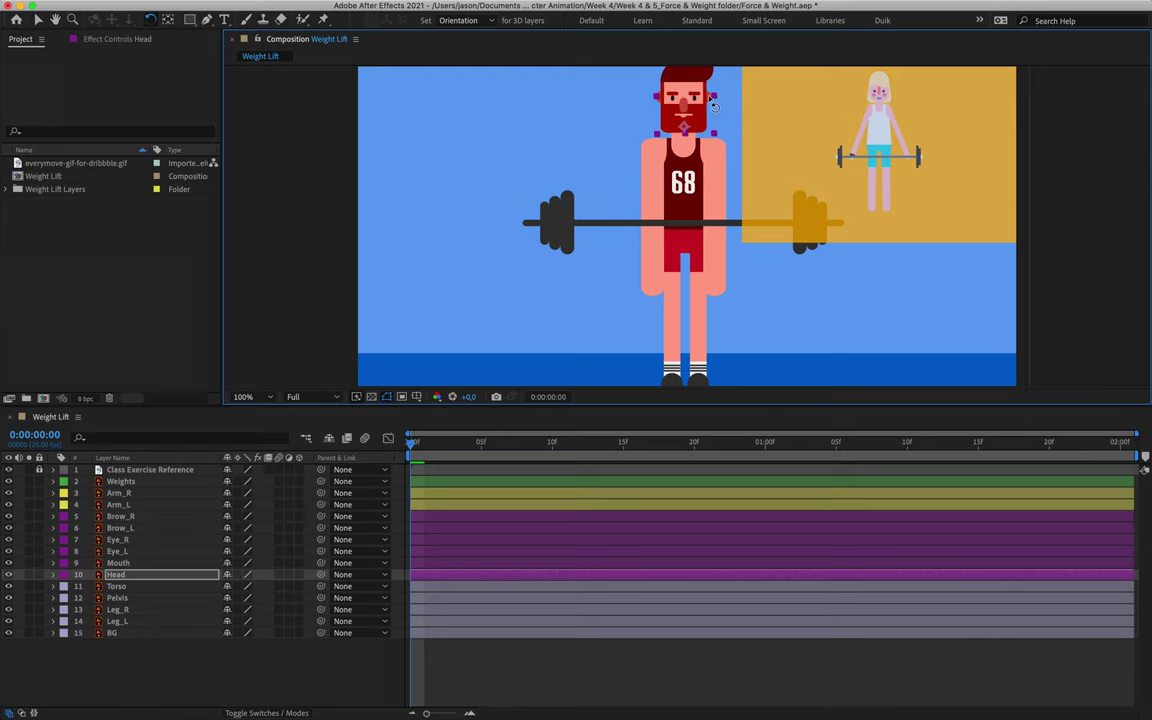
Change the Torso layer's label colour to Orange and move its anchor point down to the waist.
left_click(134, 588)
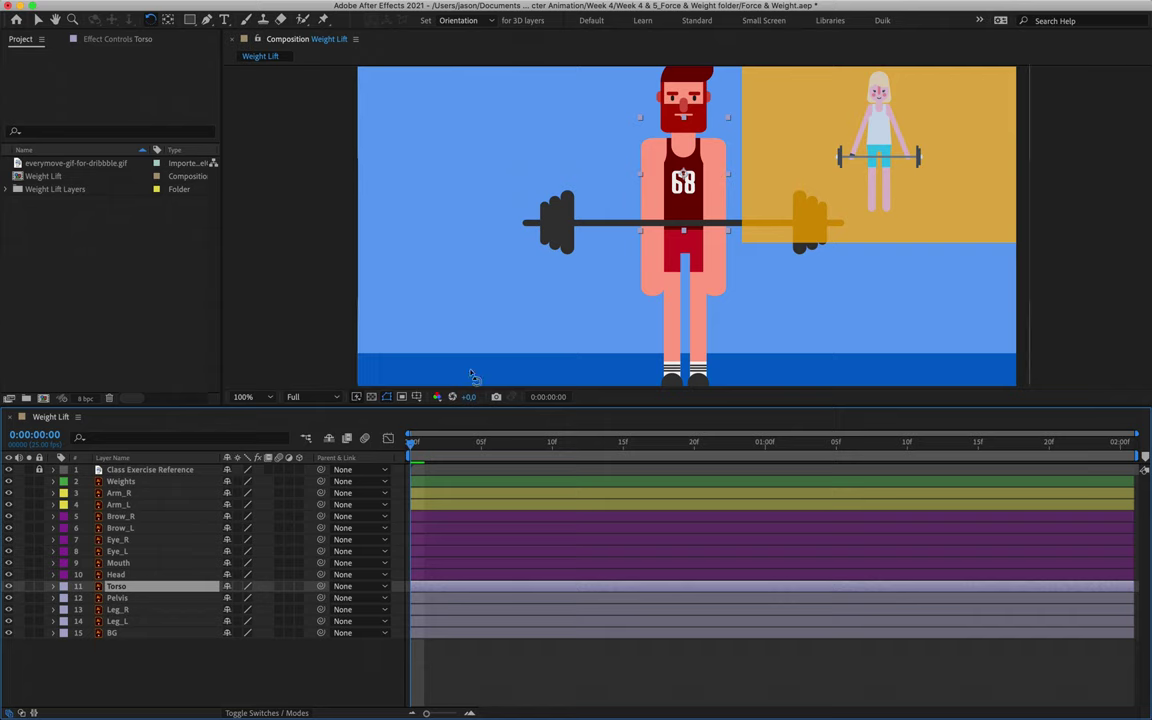
left_click(64, 586)
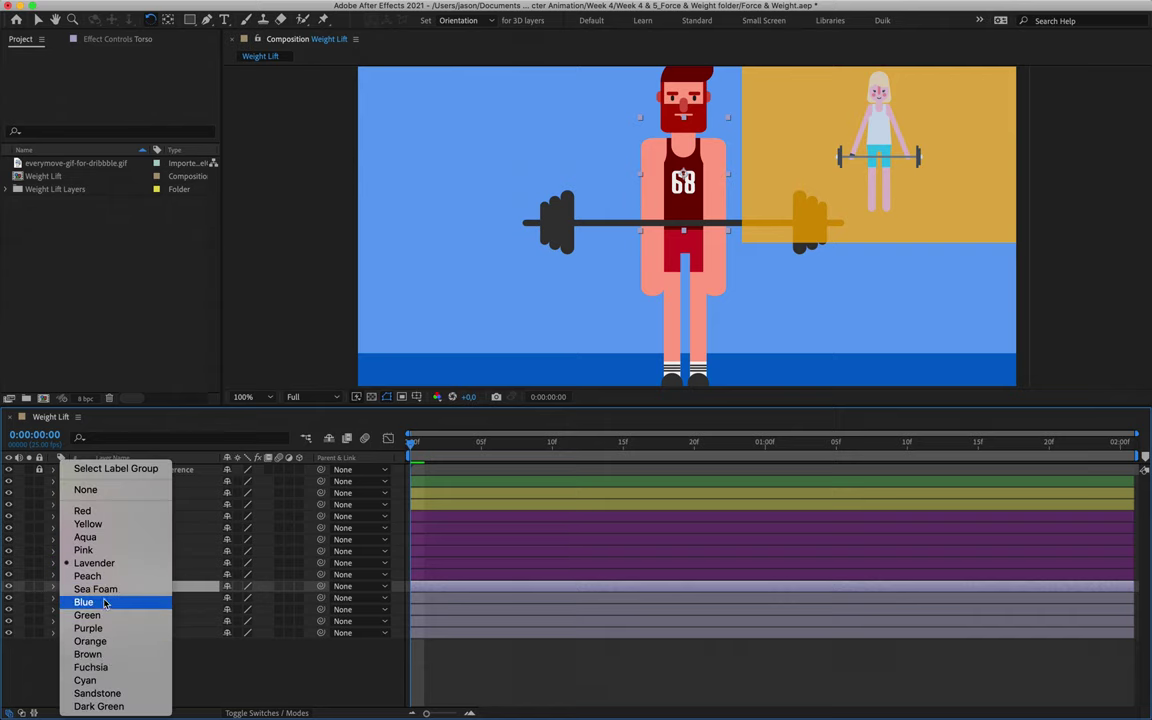
left_click(100, 641)
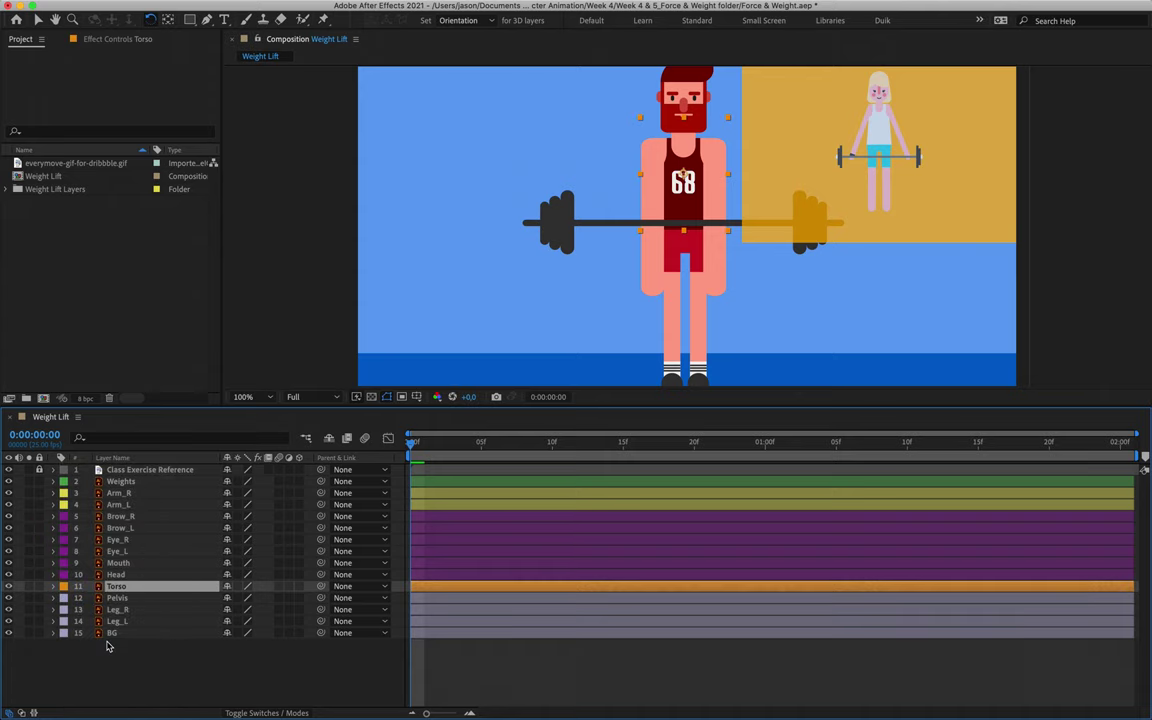
key("y")
left_click_drag(683, 178, 683, 226)
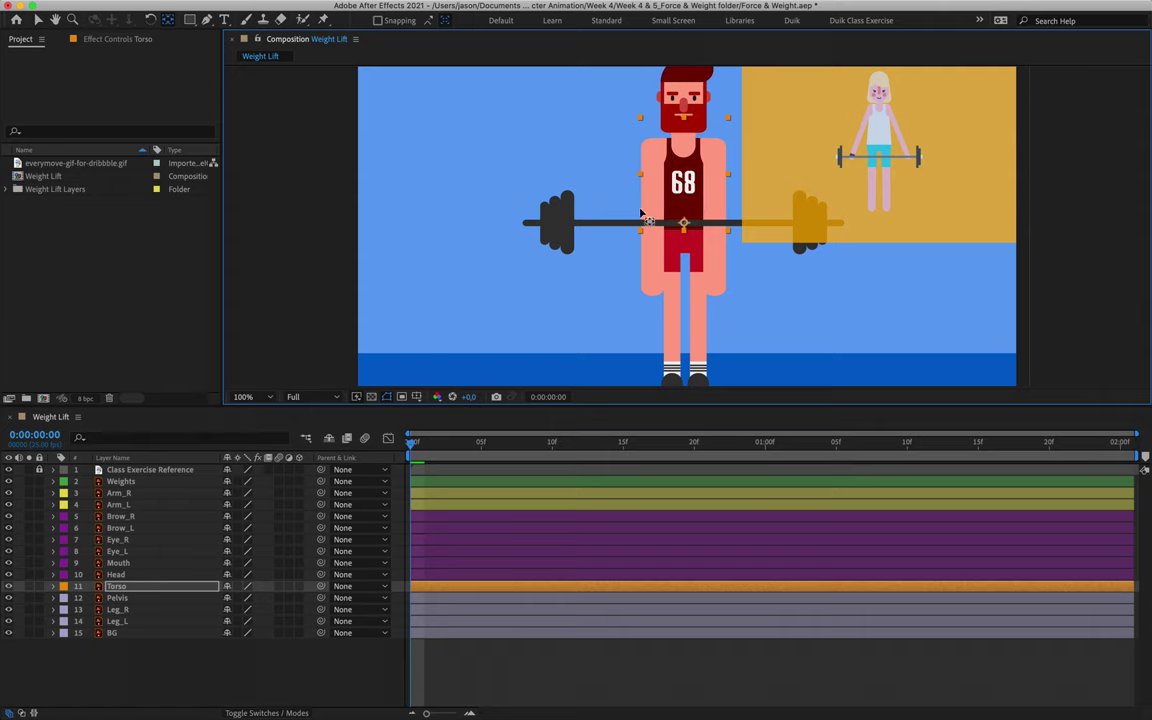
Change the Pelvis layer's label colour to Fuchsia.
left_click(112, 597)
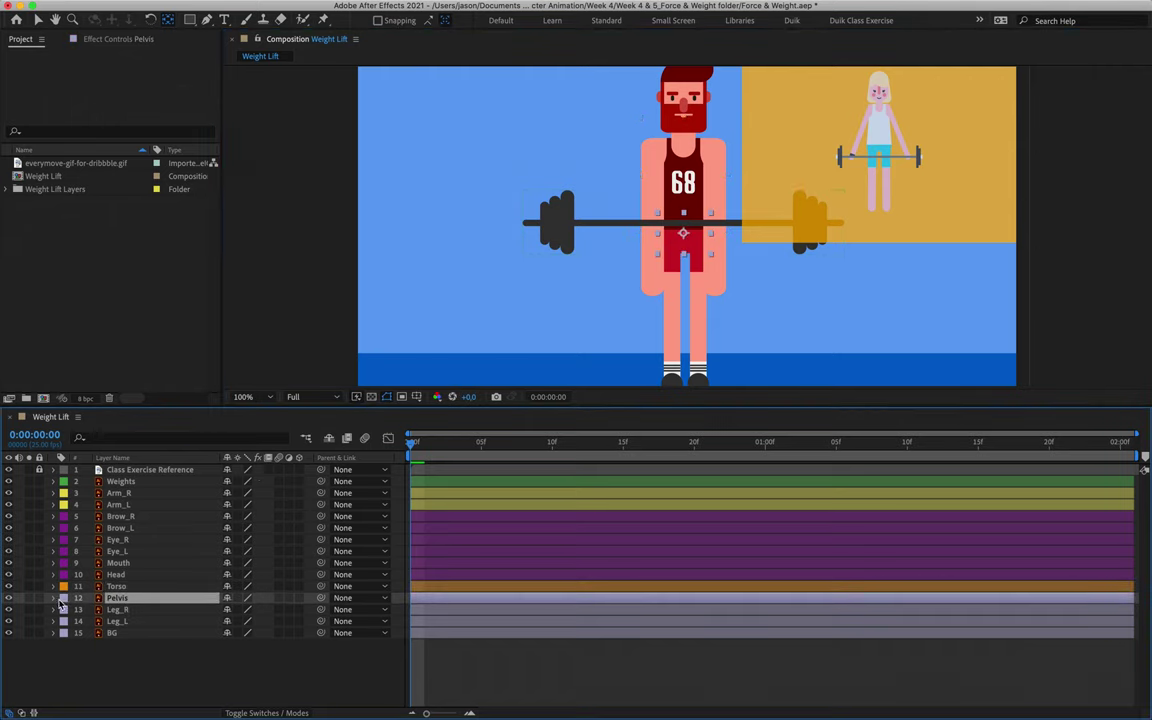
left_click(64, 597)
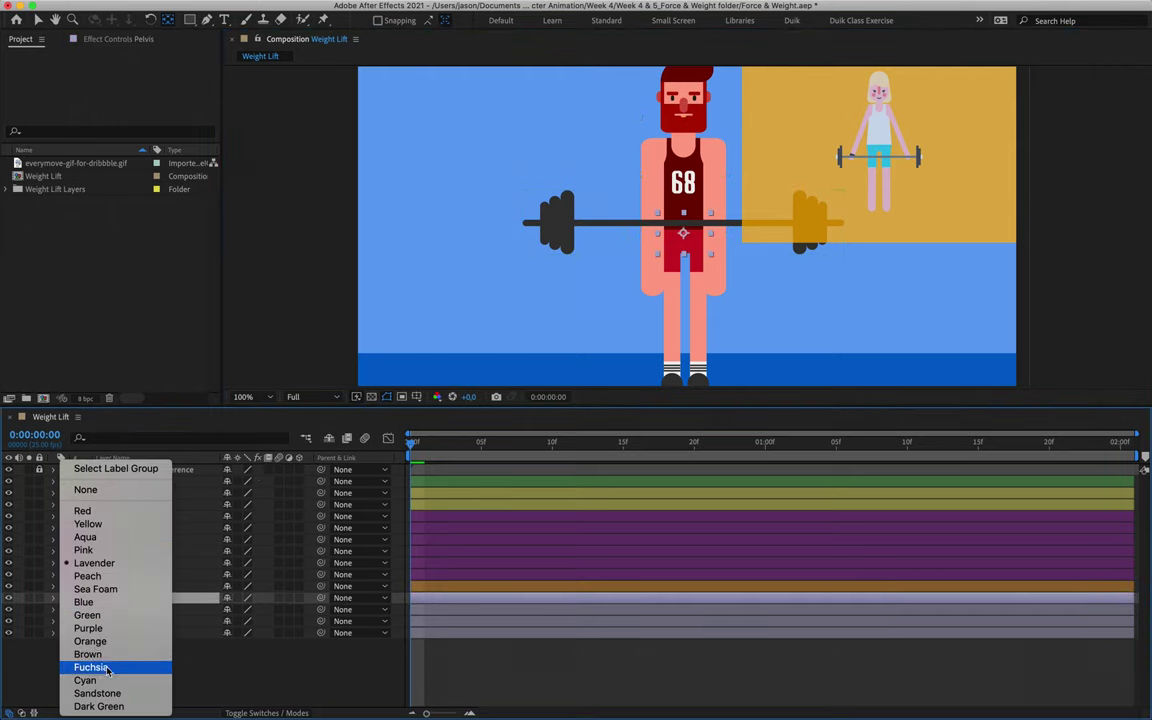
left_click(92, 667)
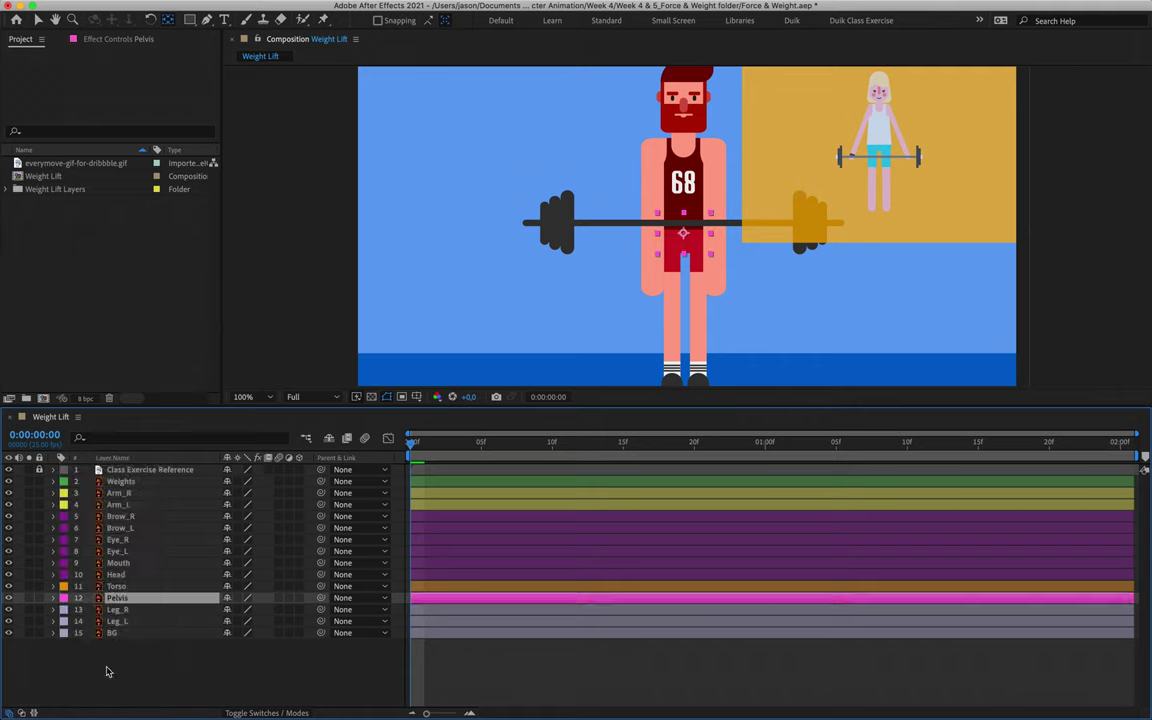
Solo the Leg_R and Leg_L layers, move their anchor points up to the hips, and unsolo them.
left_click(138, 610)
left_click(137, 622, "shift")
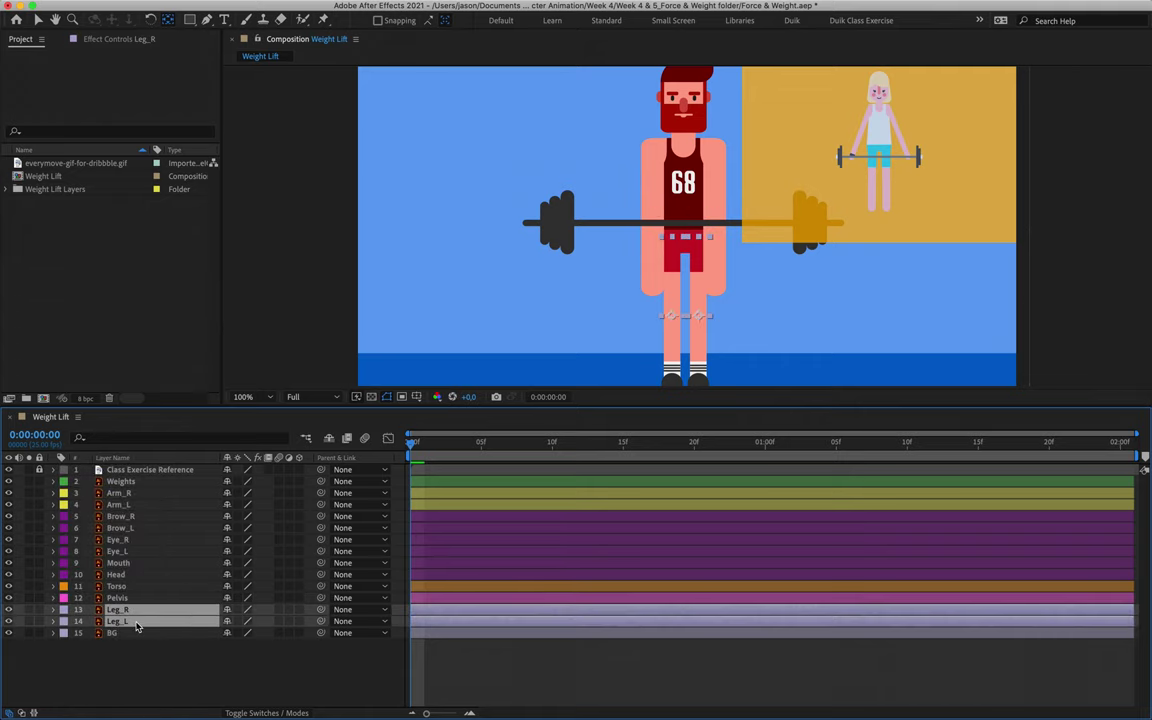
left_click(28, 609)
left_click(28, 621)
left_click(701, 250)
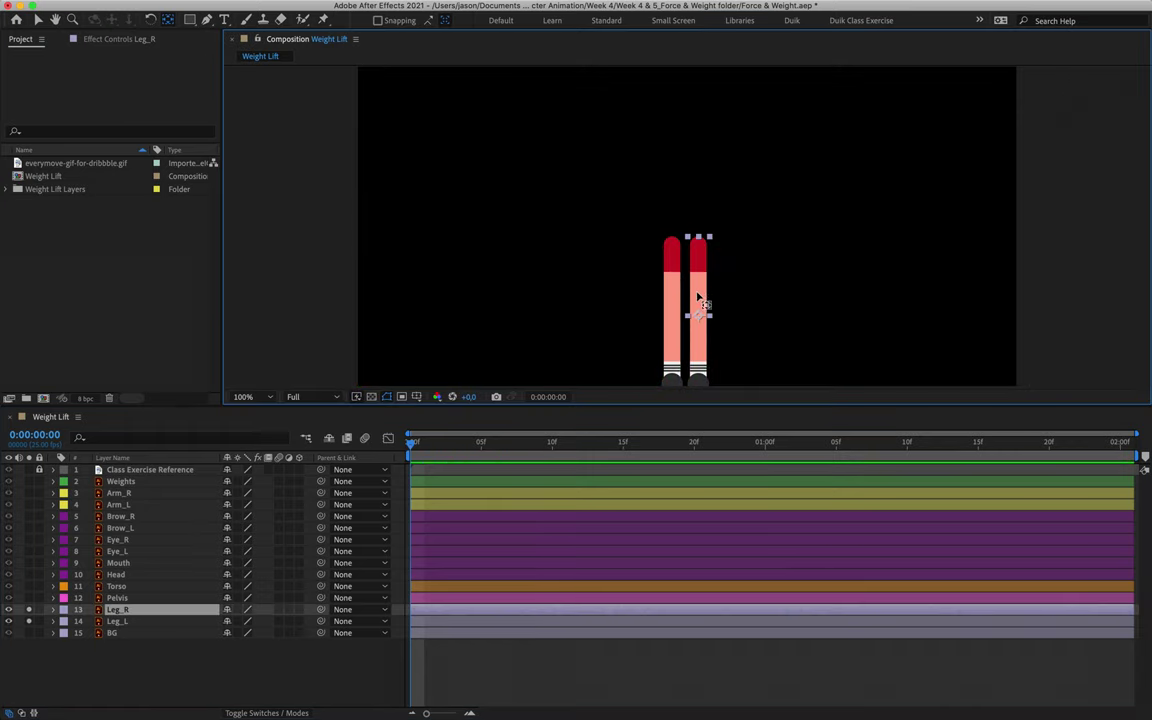
left_click_drag(703, 250, 698, 244)
left_click(674, 312)
left_click_drag(670, 314, 672, 246)
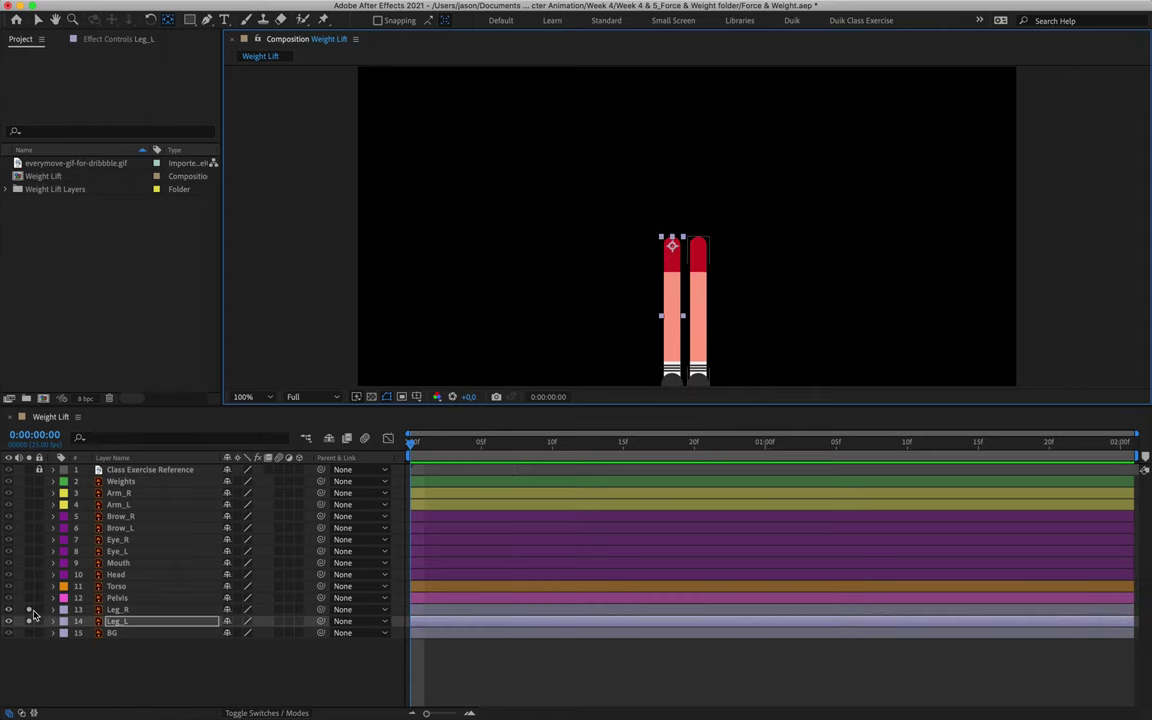
left_click_drag(28, 609, 33, 636)
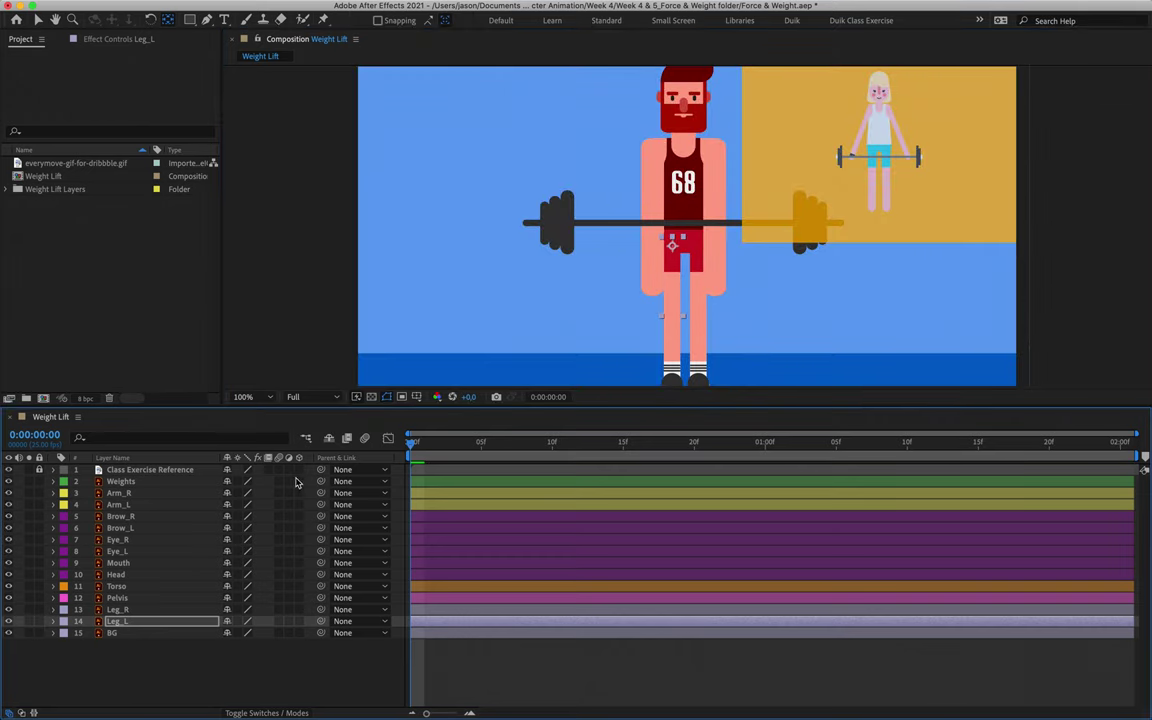
Change the label colour of the Leg_R and Leg_L layers to Cyan.
left_click(146, 611, "shift")
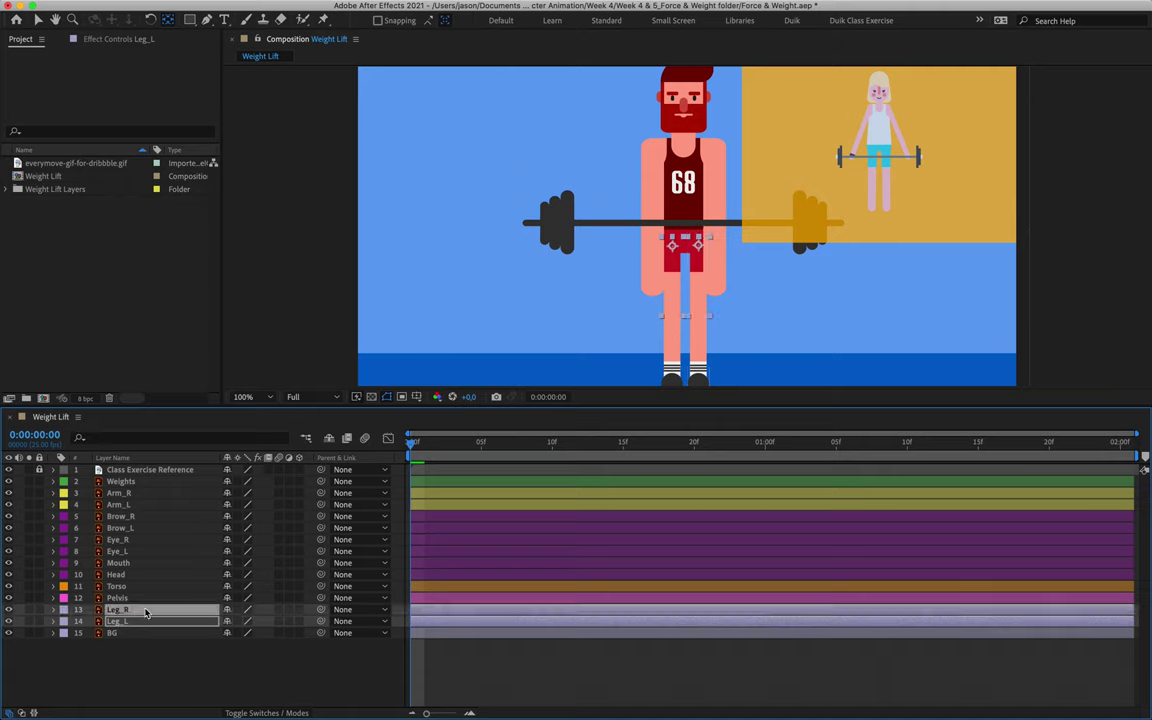
left_click(66, 624)
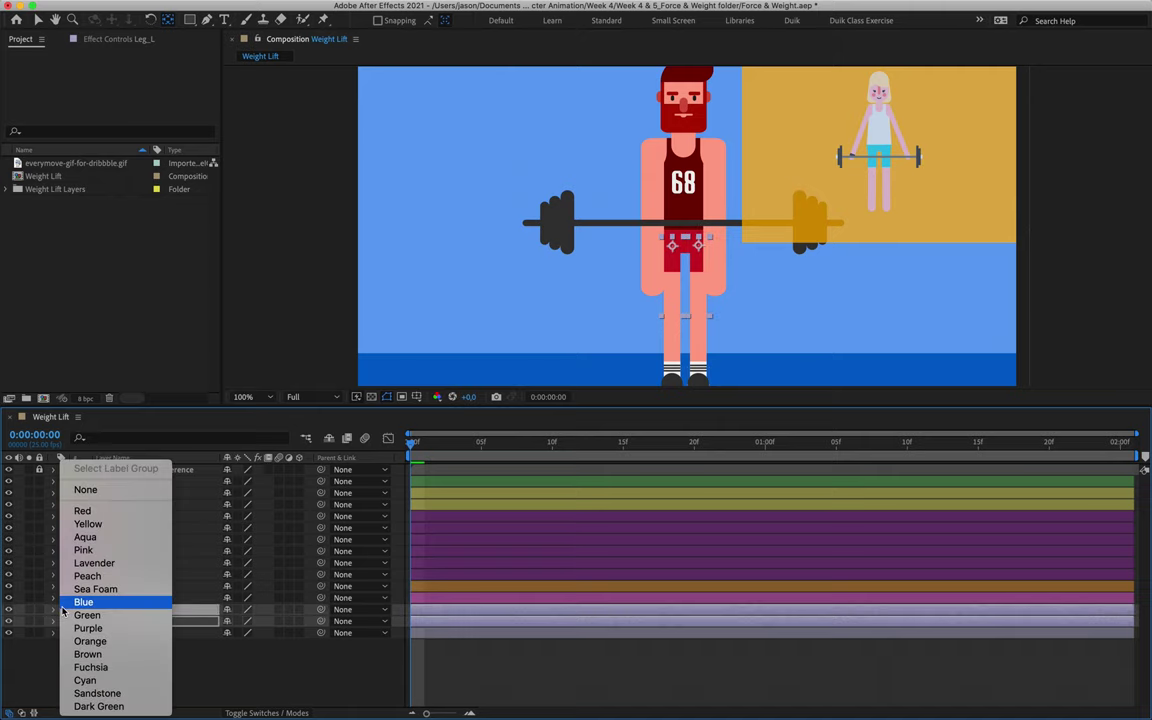
left_click(85, 680)
Lock the BG layer so it cannot be selected.
left_click(128, 634)
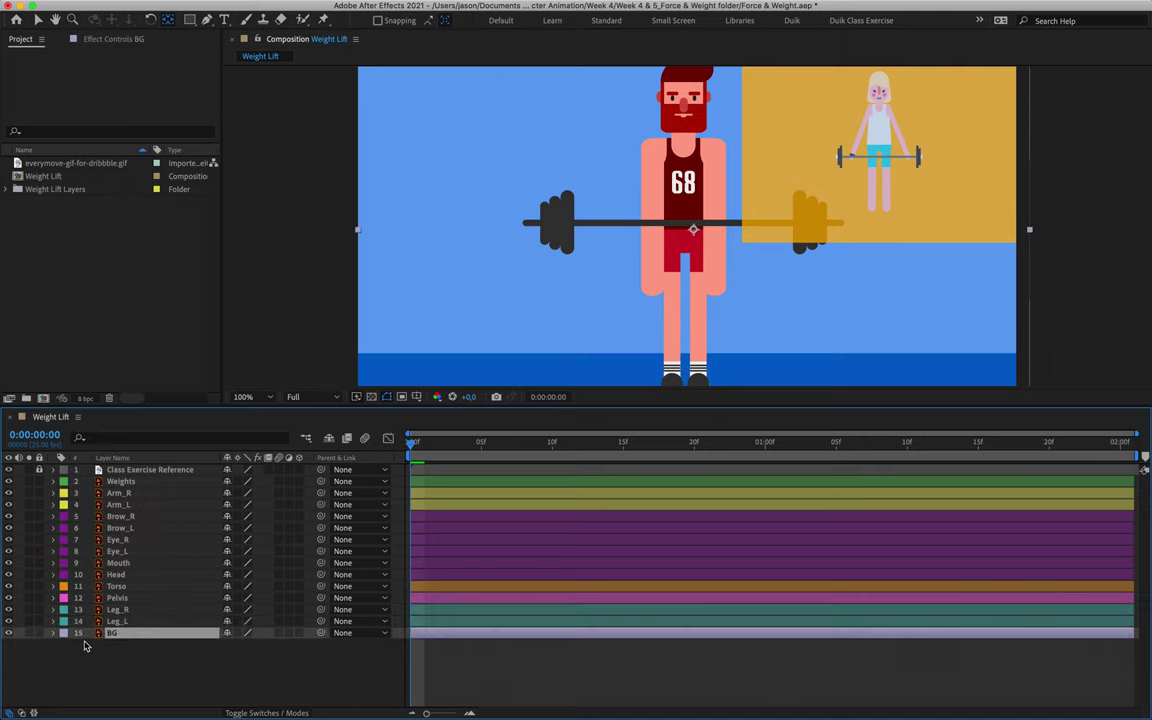
left_click(39, 634)
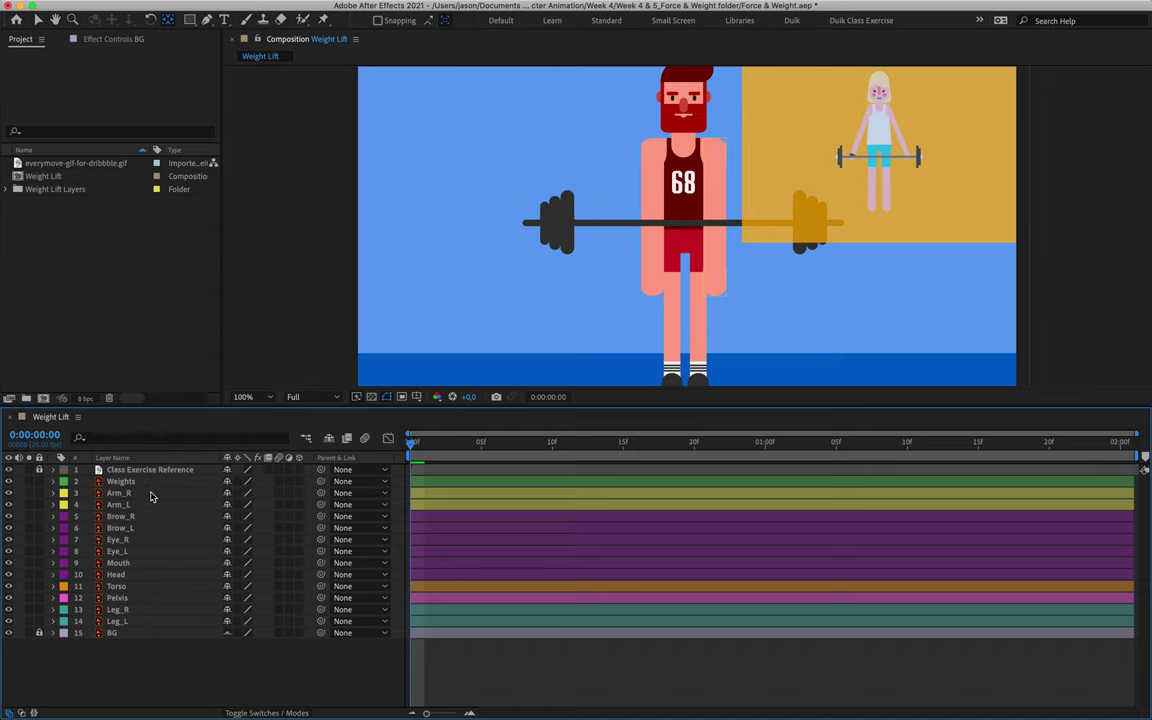
Solo the Arm_R, Arm_L, Leg_R and Leg_L layers together.
left_click(122, 482)
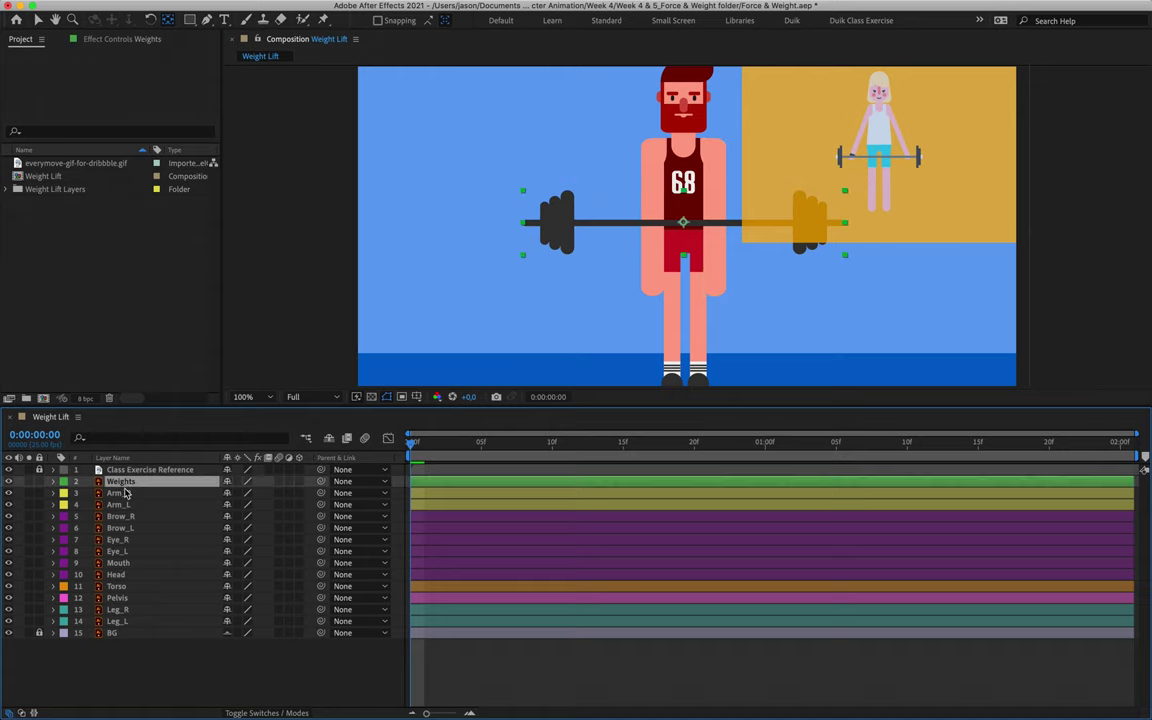
left_click(122, 493)
left_click(140, 508, "shift")
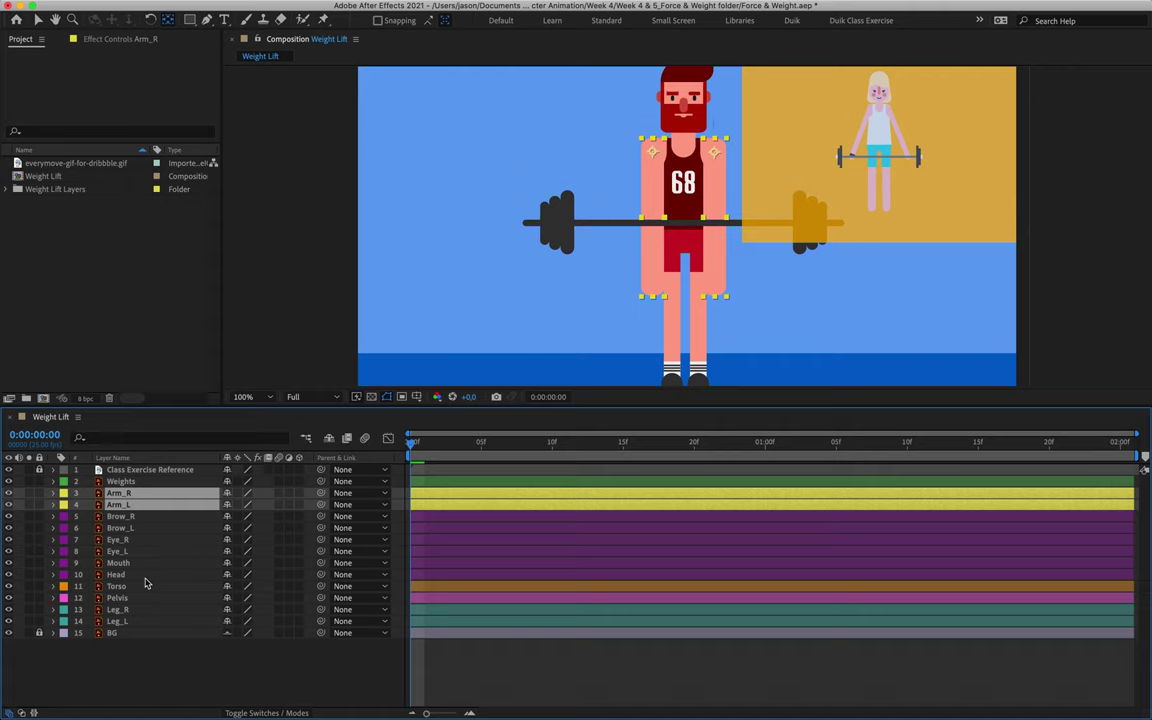
left_click(120, 609, "super")
left_click(137, 622, "super")
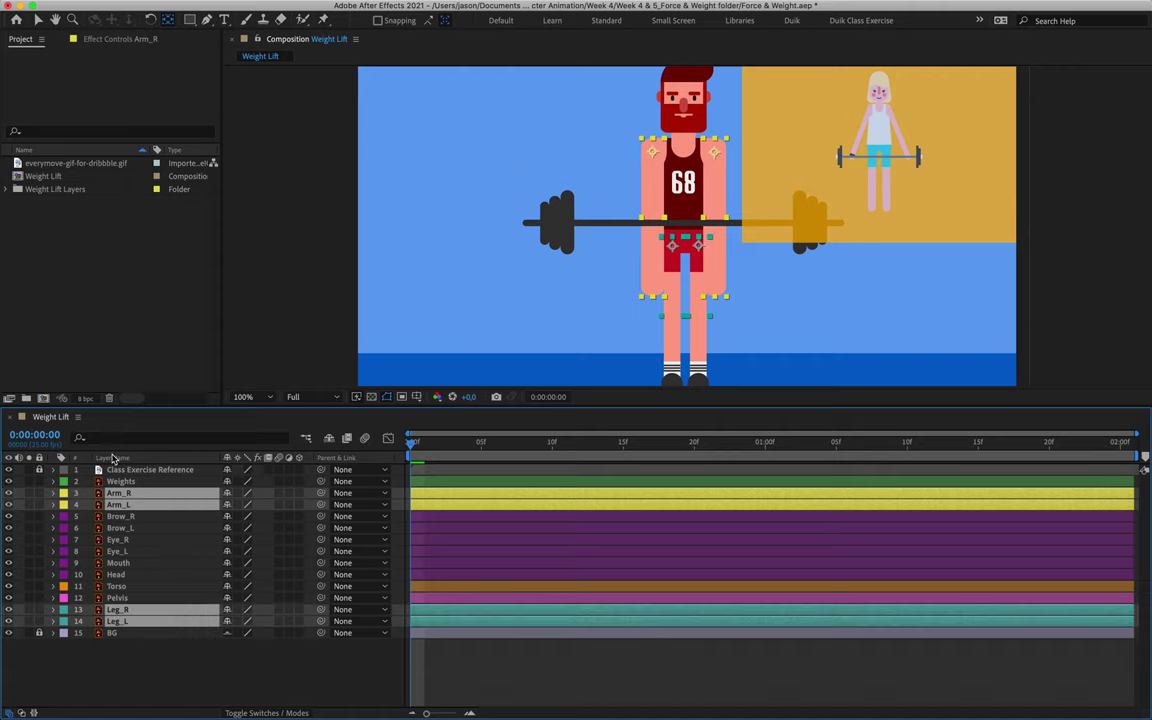
left_click(28, 457)
Place puppet pins on the Arm_R layer at the hand, elbow and shoulder, with mesh display on, expansion 10 and density 10.
left_click(768, 257)
left_click(714, 233)
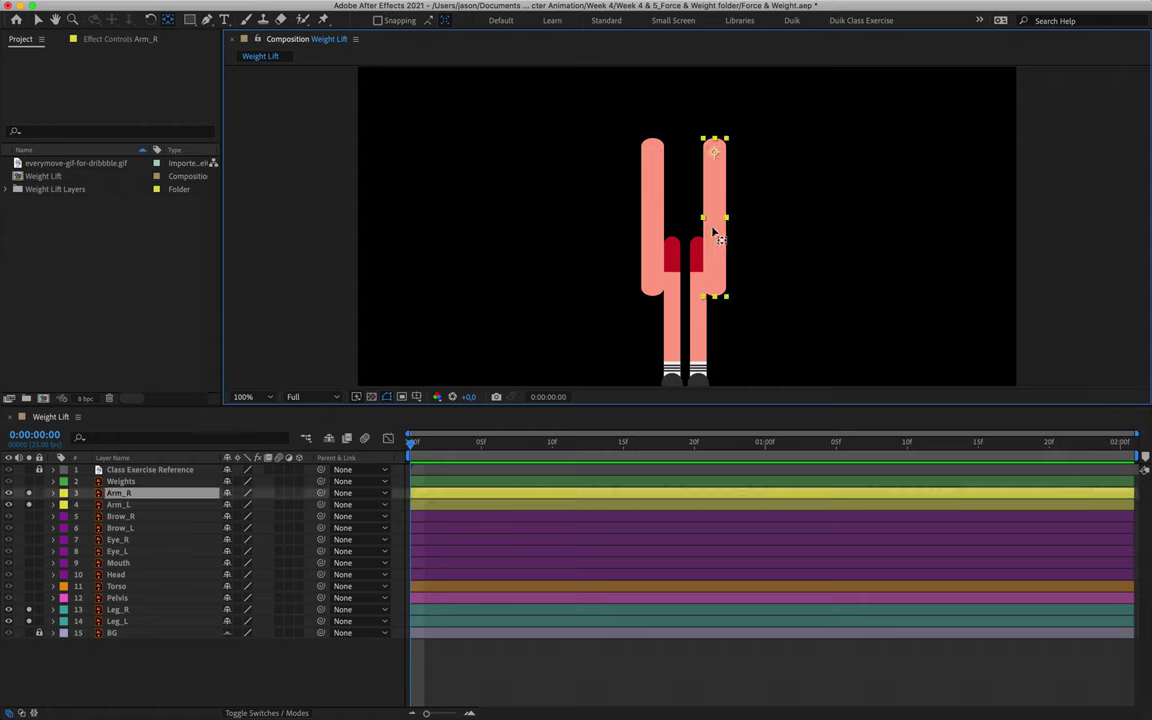
left_click(325, 20)
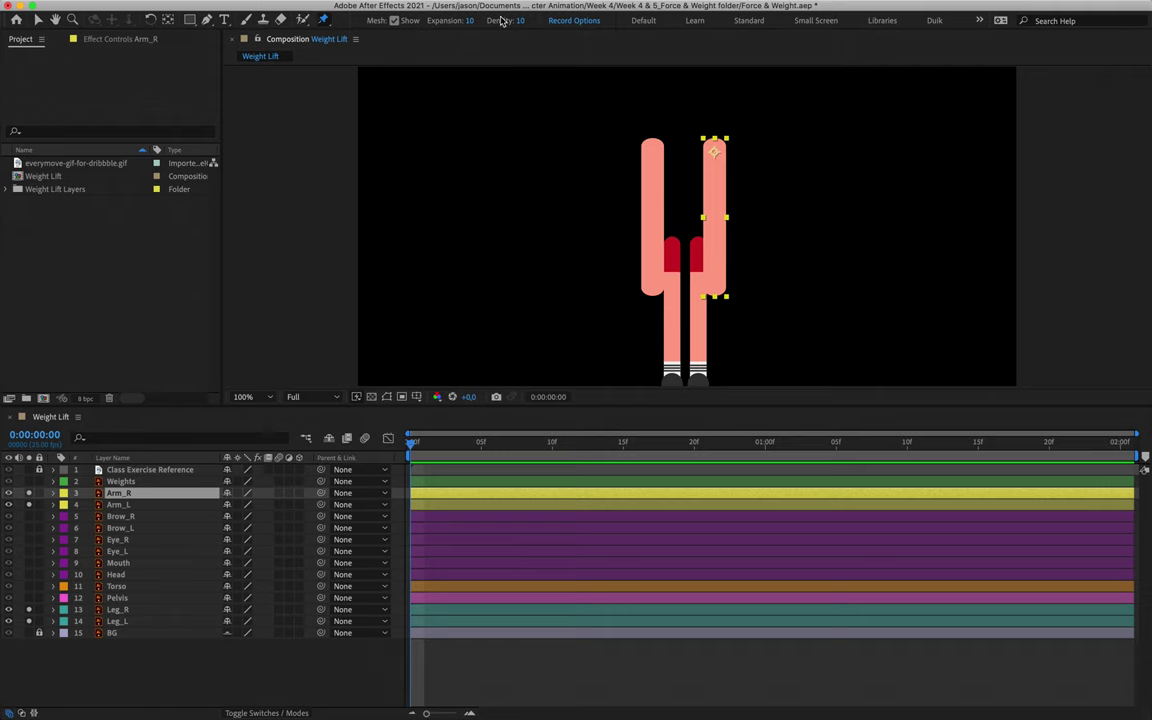
left_click(395, 21)
left_click_drag(471, 25, 466, 23)
left_click(716, 285)
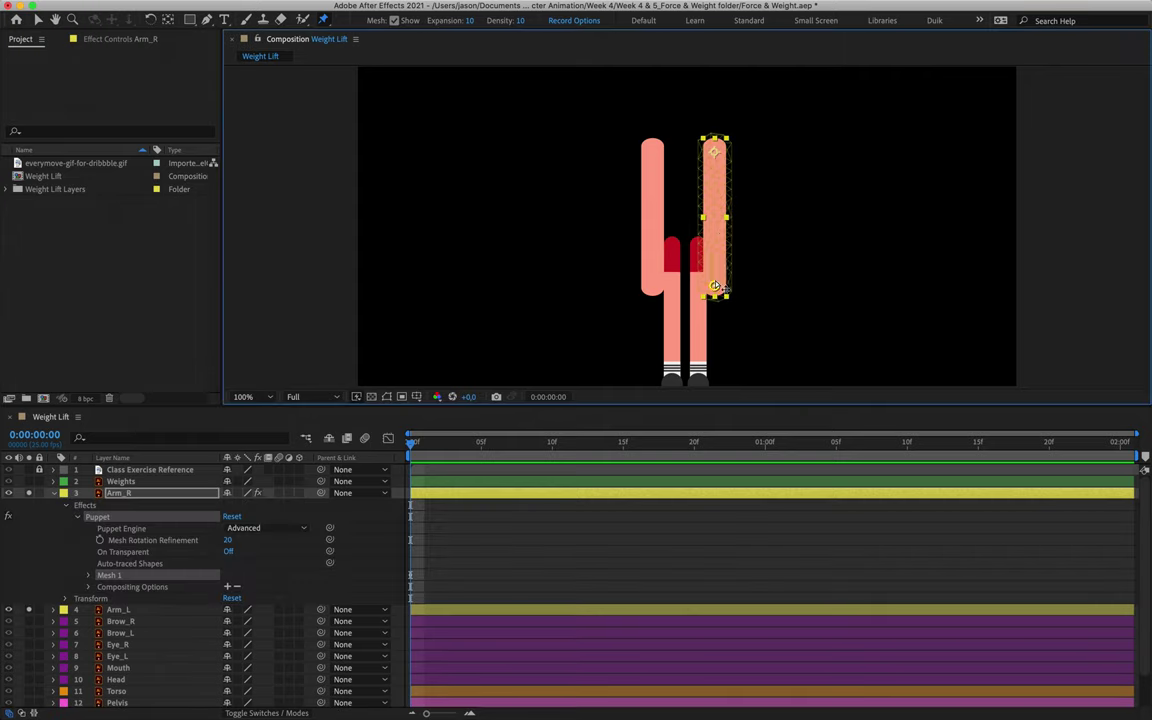
left_click(714, 220)
left_click(715, 148)
left_click(715, 218)
left_click(714, 152)
Test how Arm_R bends by moving its hand pin outward, and undo the move.
key("period")
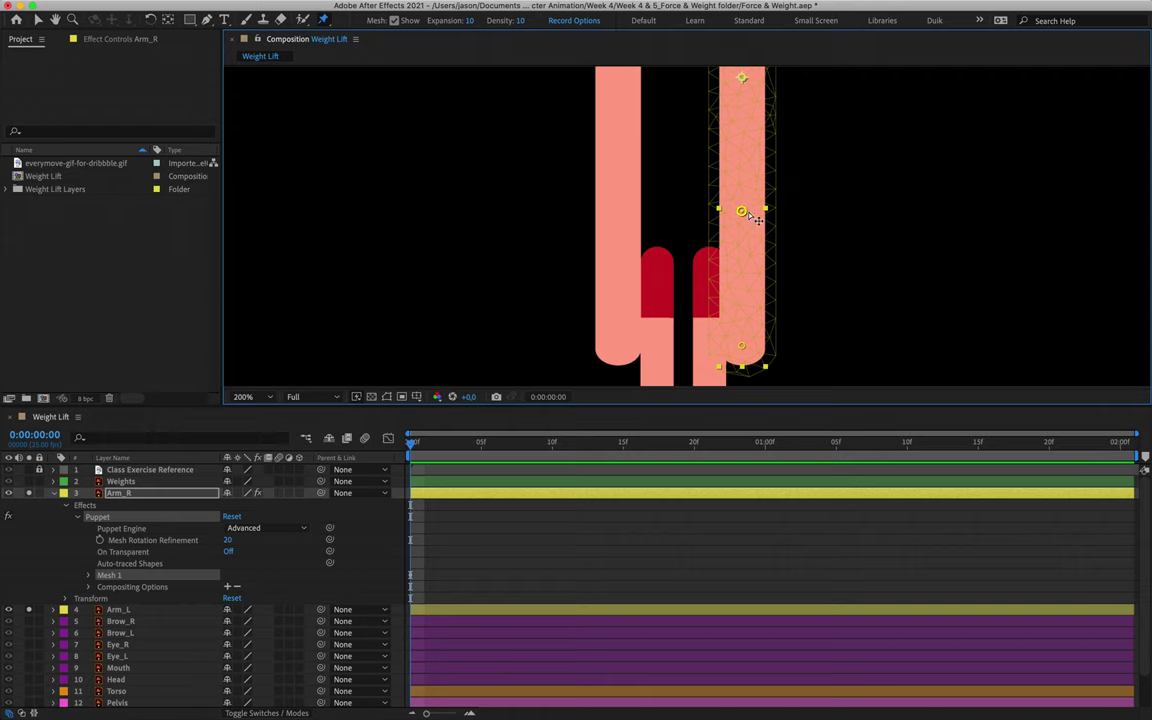
left_click(741, 346)
mouse_move(743, 211)
left_mouse_down()
mouse_move(828, 213)
mouse_move(672, 226)
mouse_move(848, 200)
mouse_move(712, 198)
mouse_move(742, 212)
left_mouse_up()
left_click_drag(741, 347, 777, 336)
key("super+z")
left_click(743, 80)
Switch the Puppet Engine of the Arm_R layer's Puppet effect to Legacy.
left_click(186, 494)
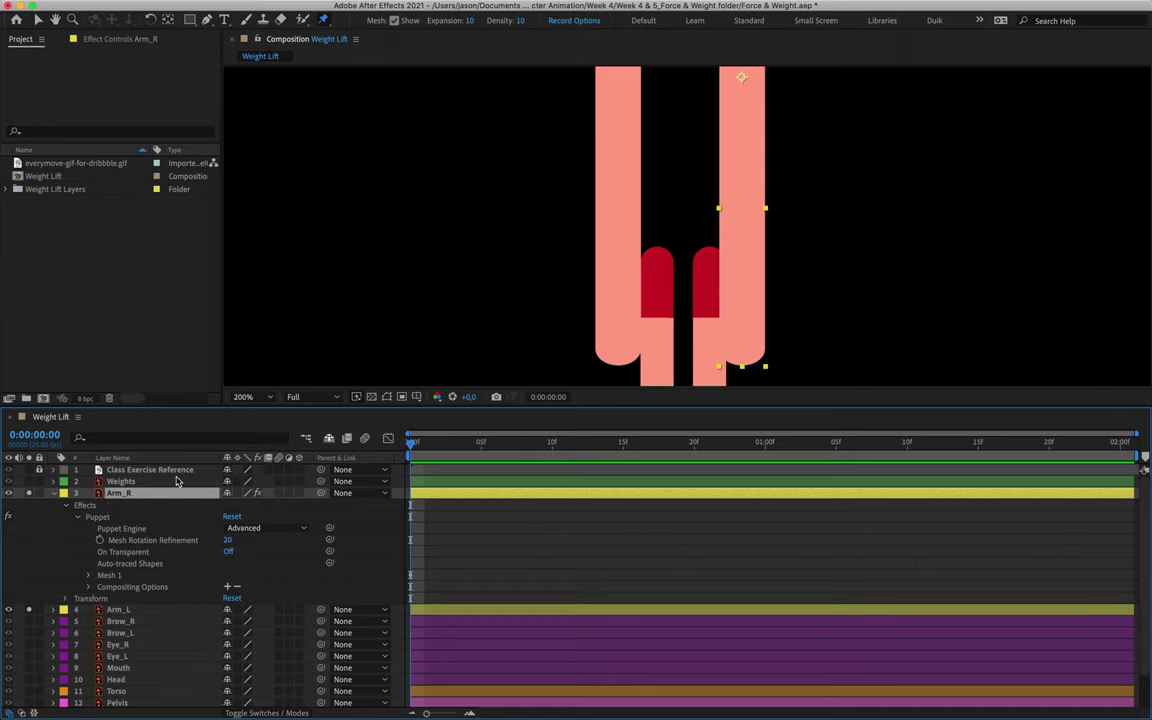
left_click(86, 505)
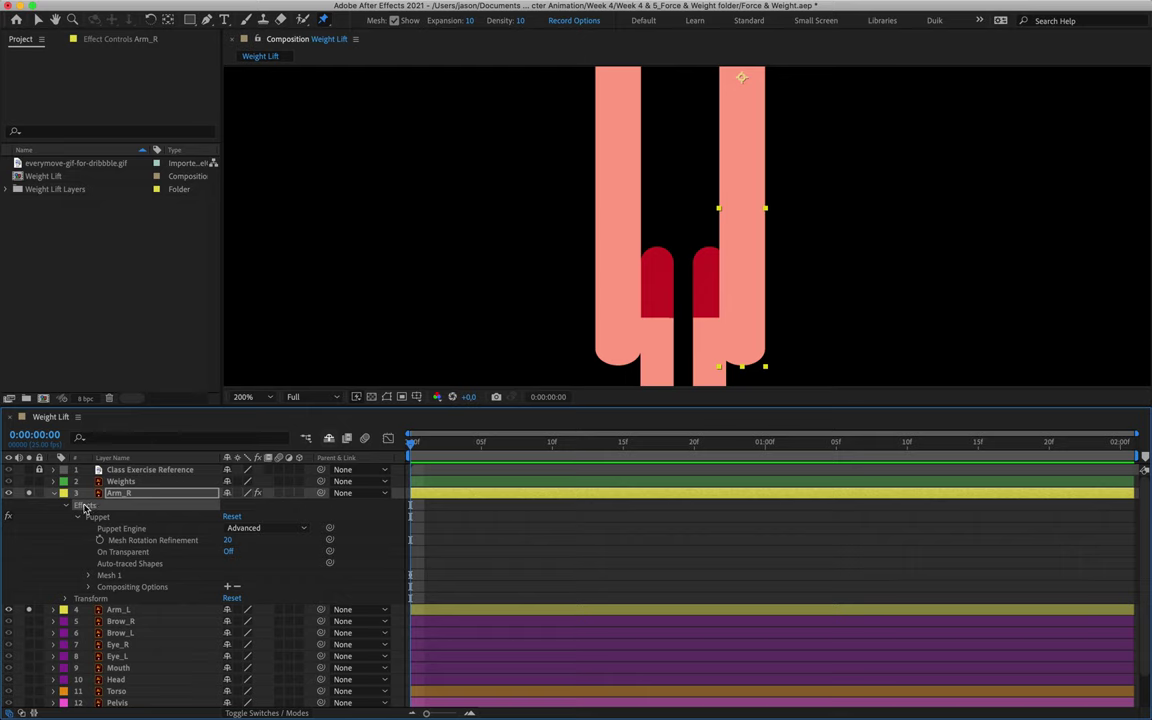
left_click(97, 517)
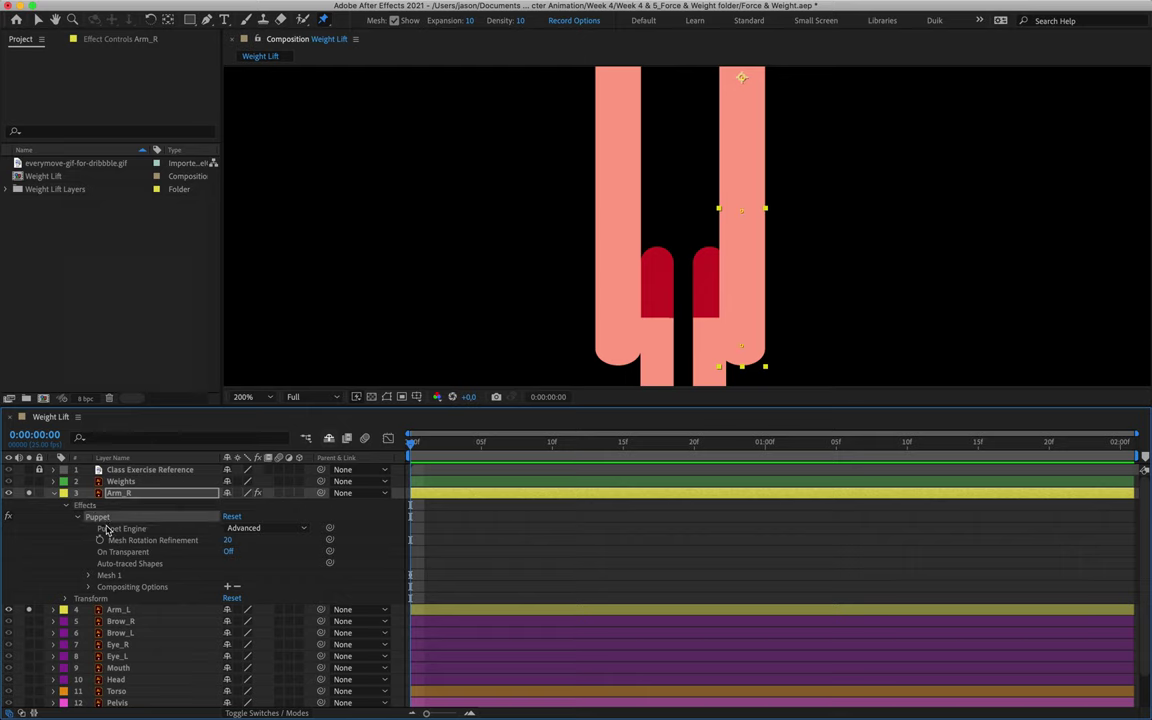
left_click(112, 529)
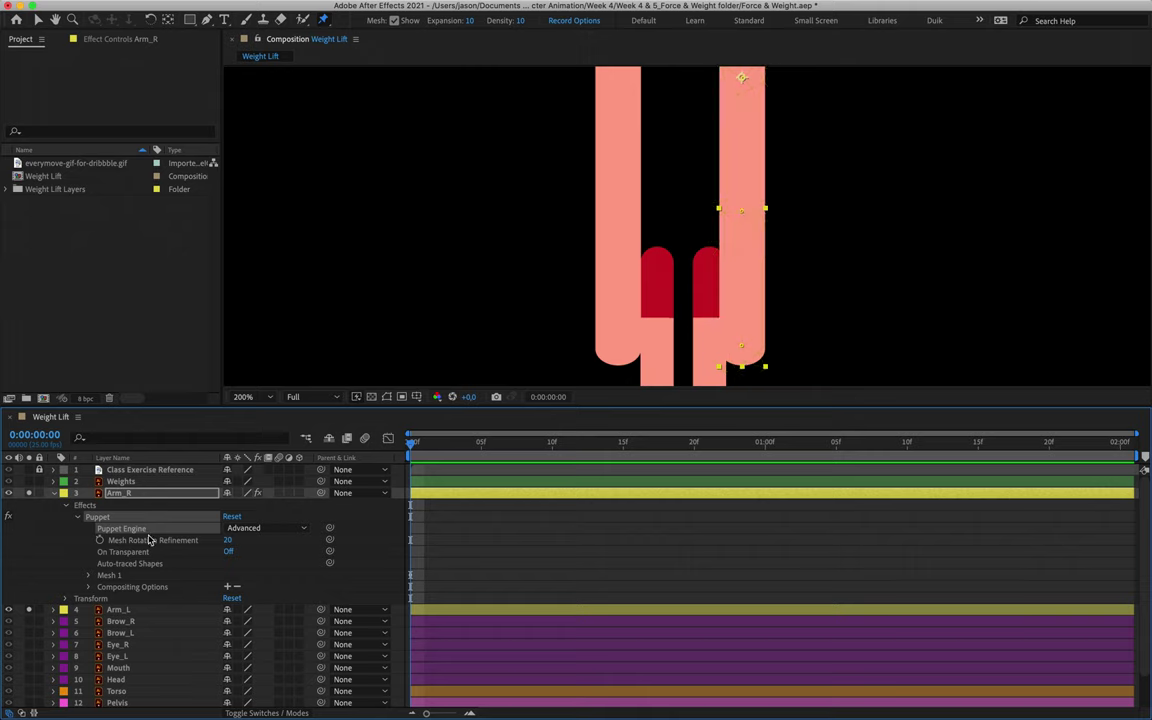
left_click(276, 529)
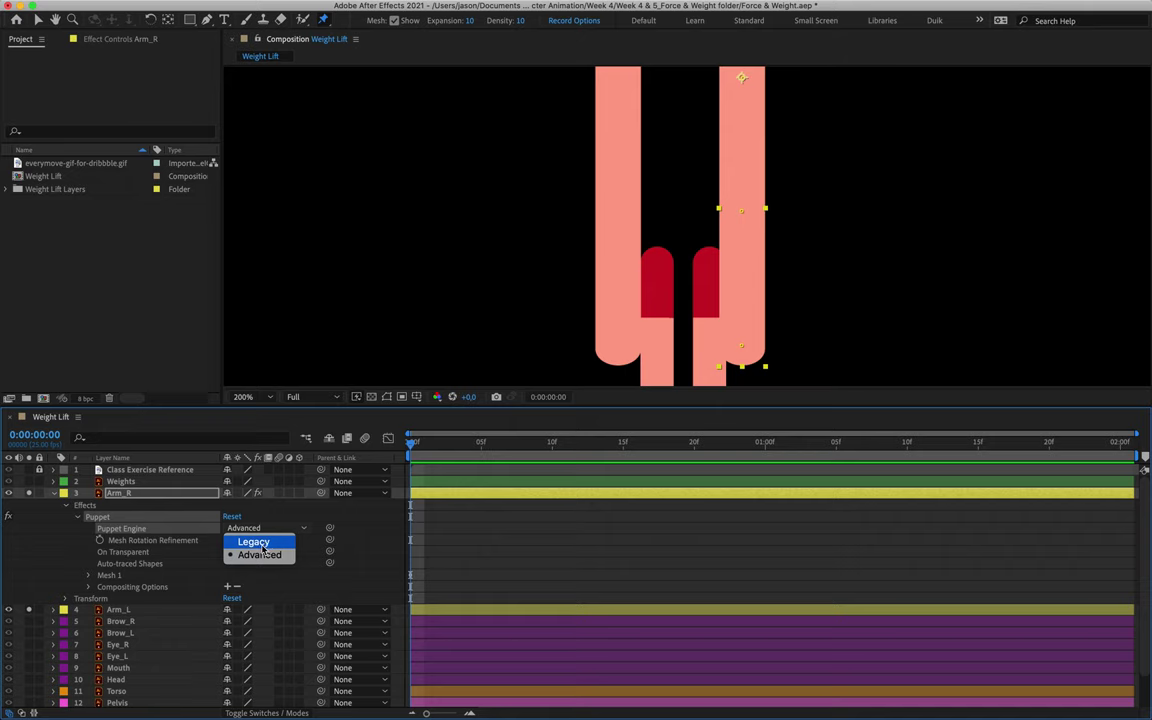
left_click(264, 546)
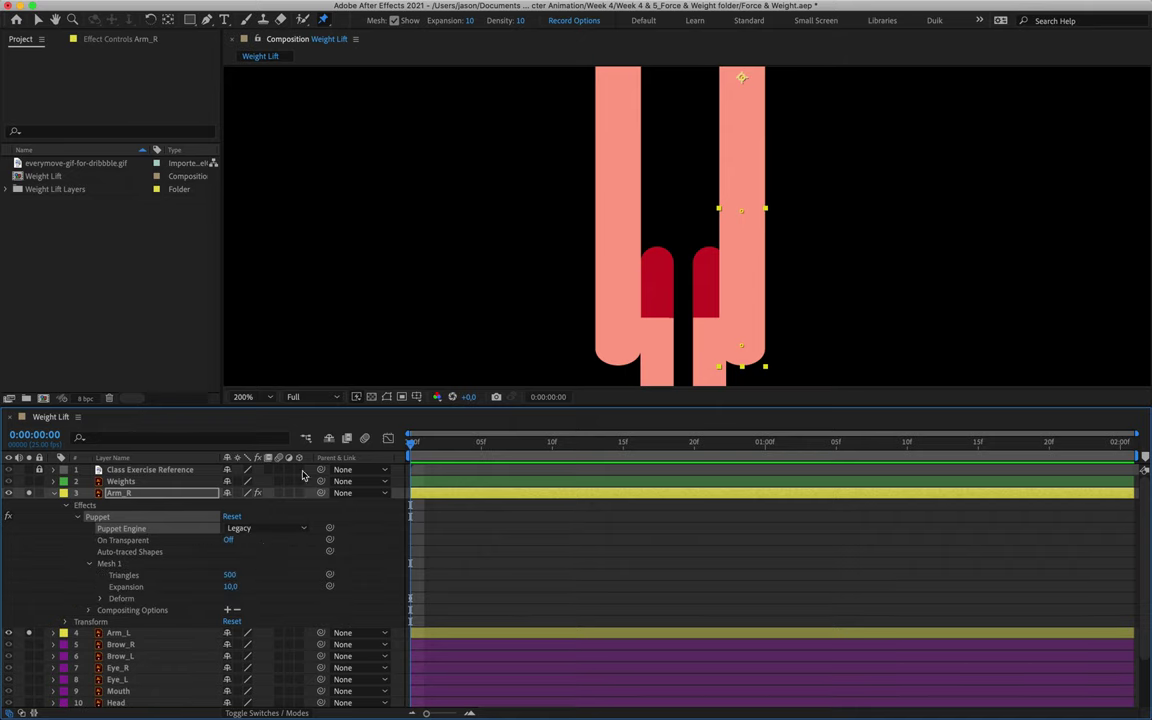
Set the expansion of Arm_R's puppet mesh to -5.
left_click(742, 211)
left_click(742, 80)
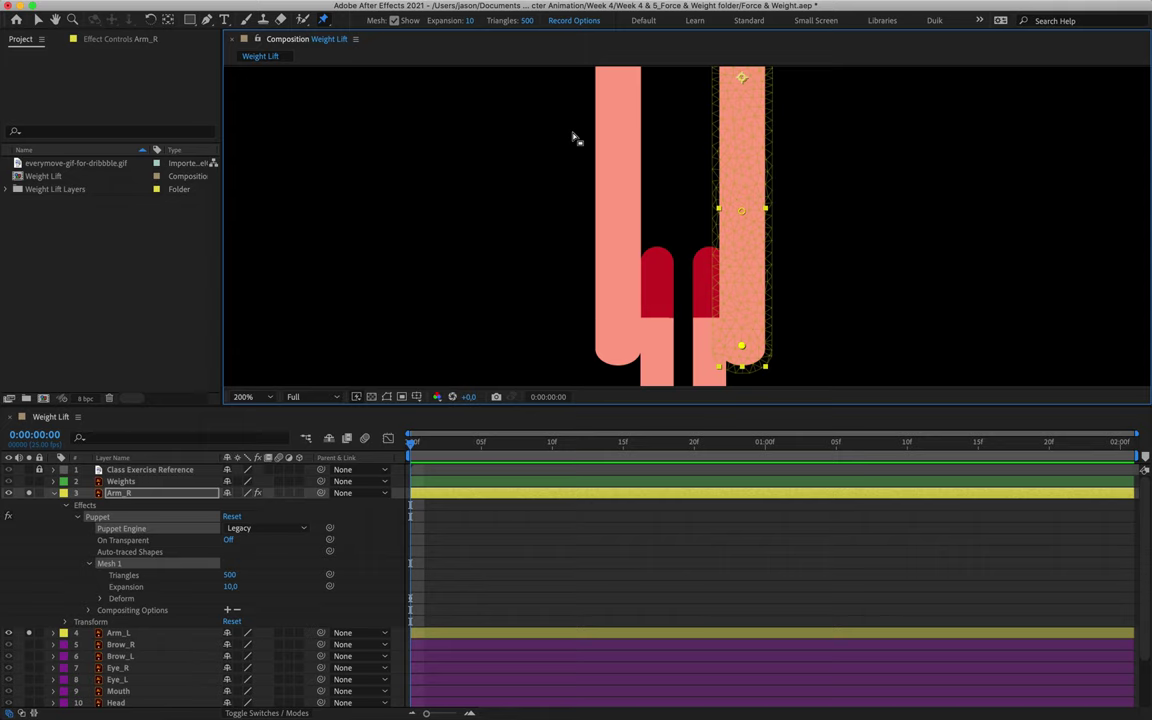
left_click(470, 20)
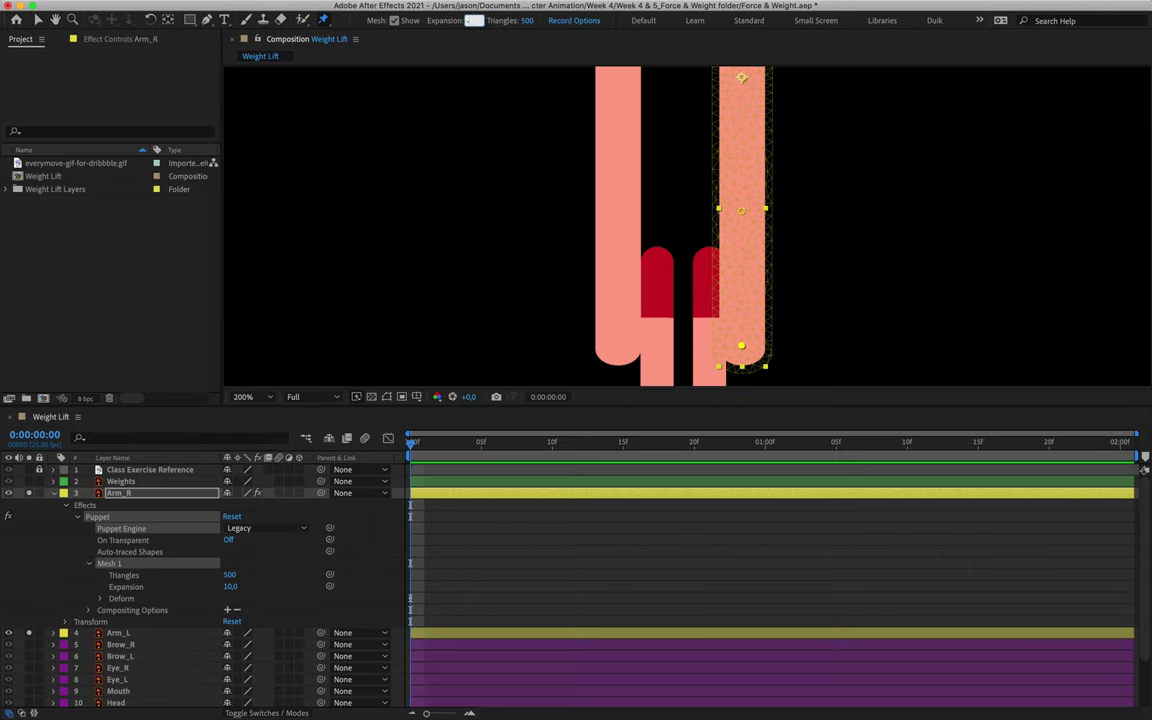
type("-5")
key("Return")
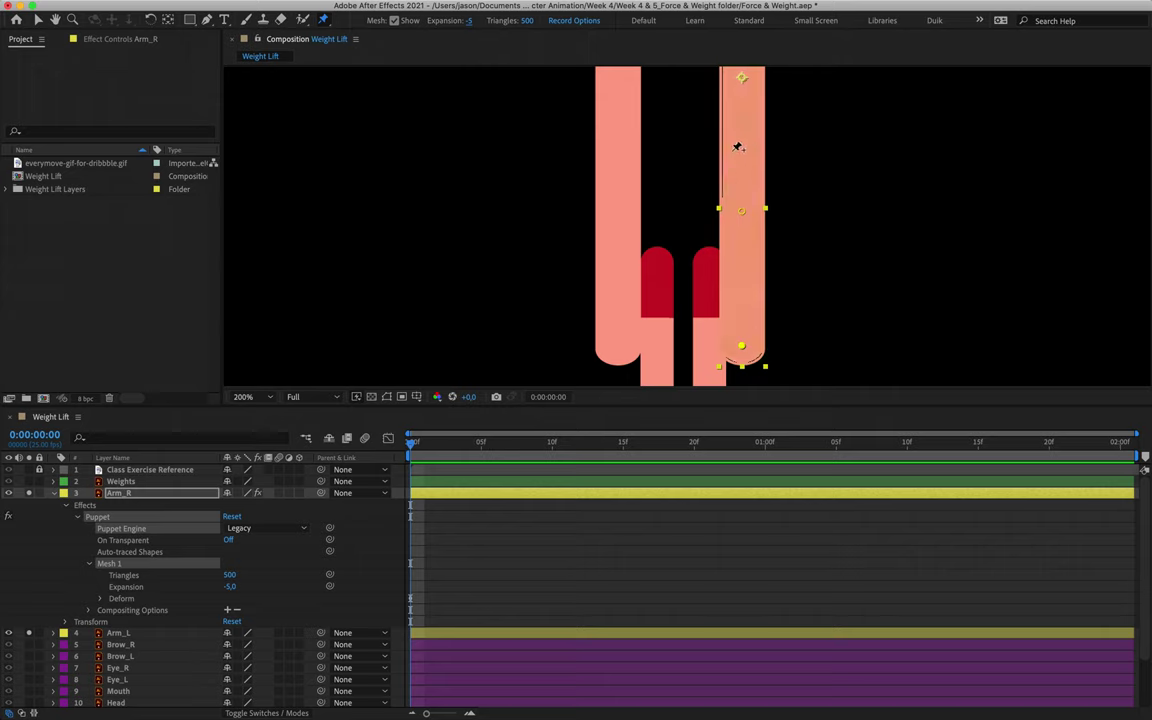
Test Arm_R's bend by moving the elbow pin inward, undo the move, and set the mesh expansion to 10.
left_click_drag(744, 216, 680, 218)
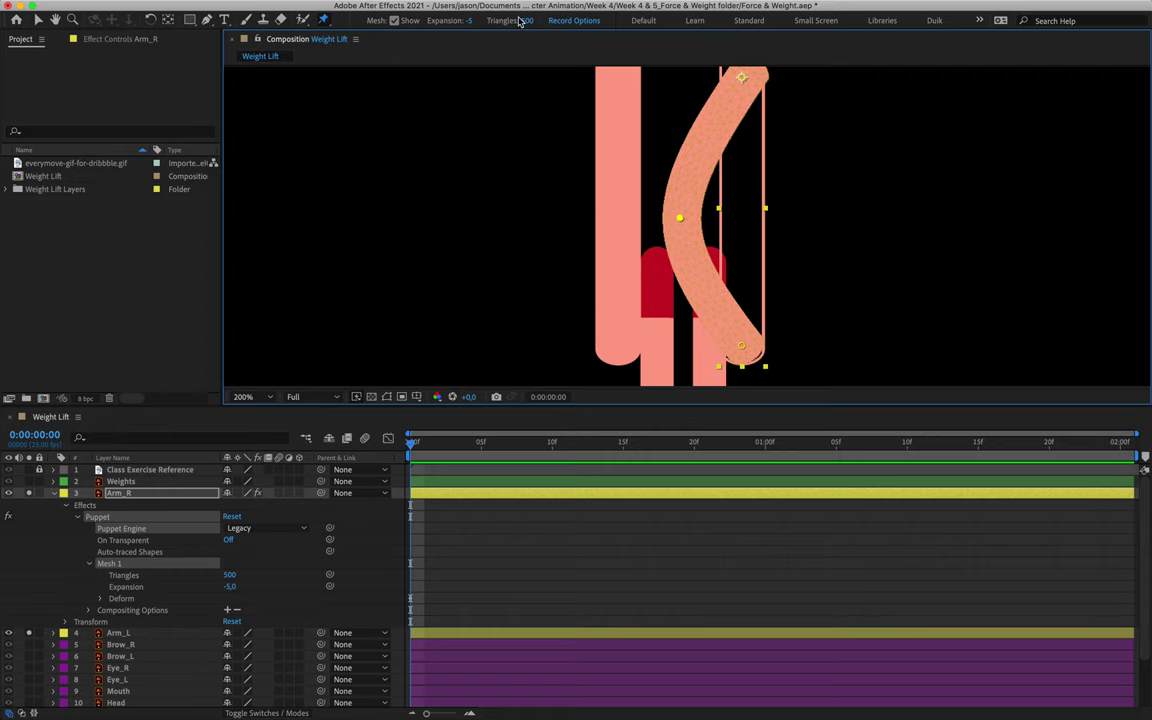
key("cmd+z")
left_click(469, 20)
key("Return")
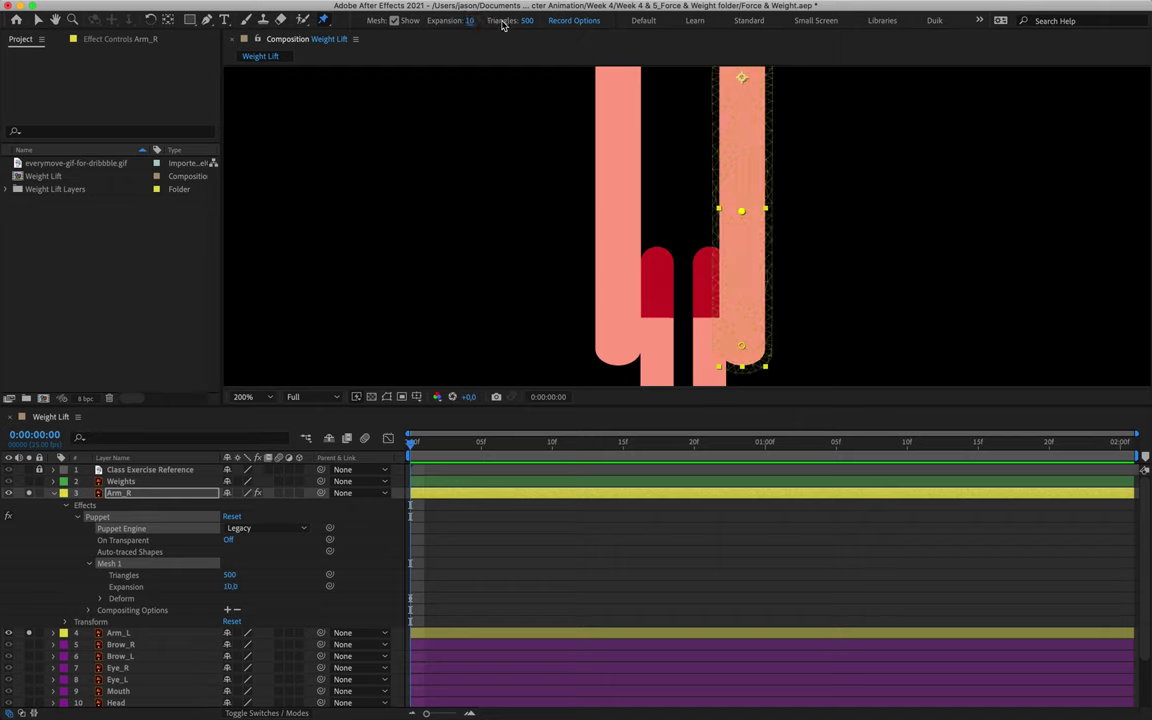
Bend Arm_R outward at the elbow pin with 50 mesh triangles, and compare the bend with 500 triangles.
left_click(742, 79)
left_click(741, 210)
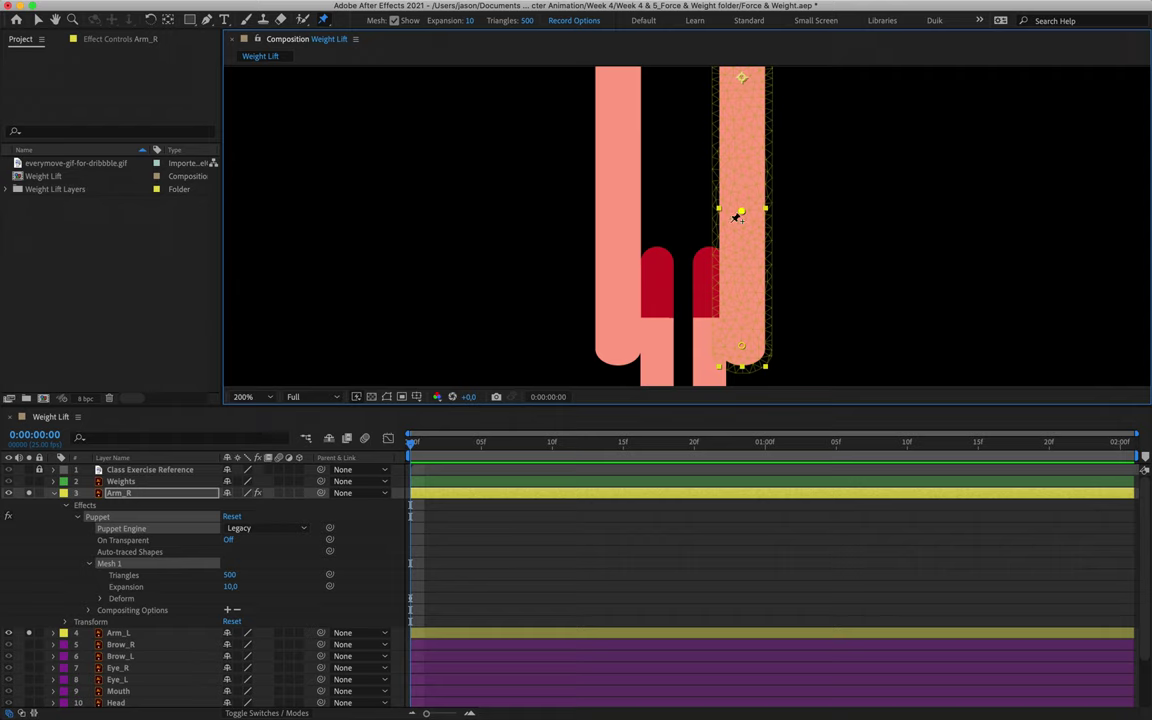
mouse_move(741, 210)
left_mouse_down()
mouse_move(766, 211)
mouse_move(699, 211)
mouse_move(787, 200)
mouse_move(743, 201)
mouse_move(743, 211)
left_mouse_up()
left_click(527, 21)
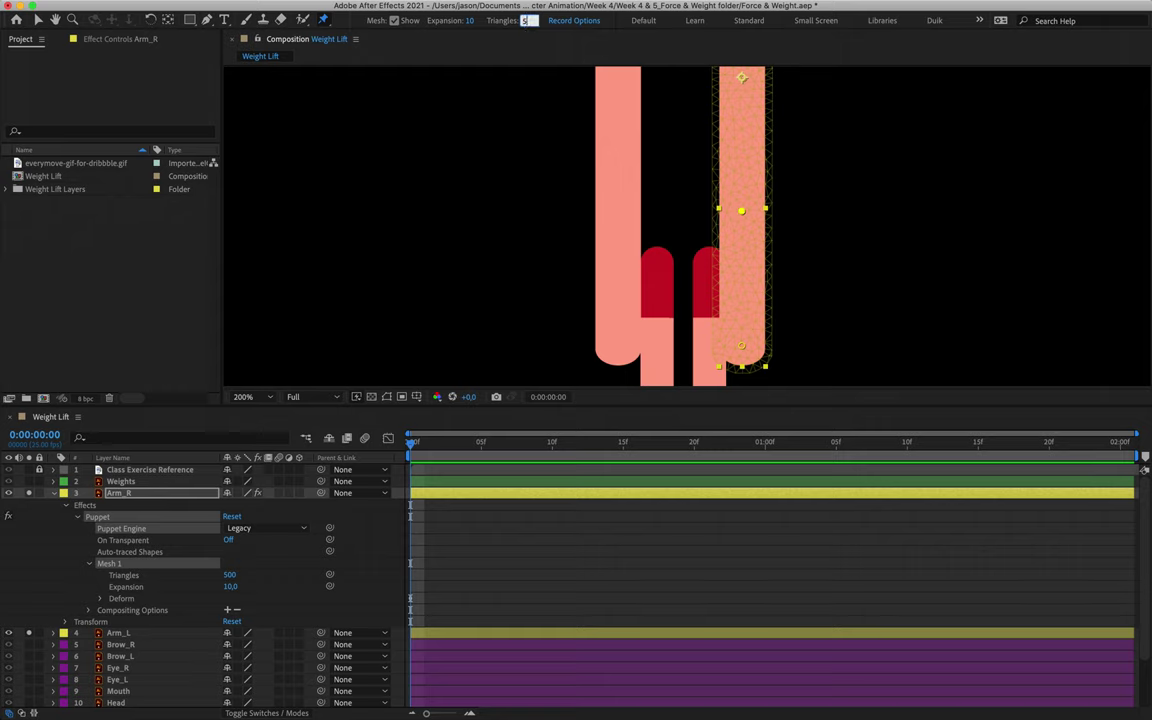
key("Return")
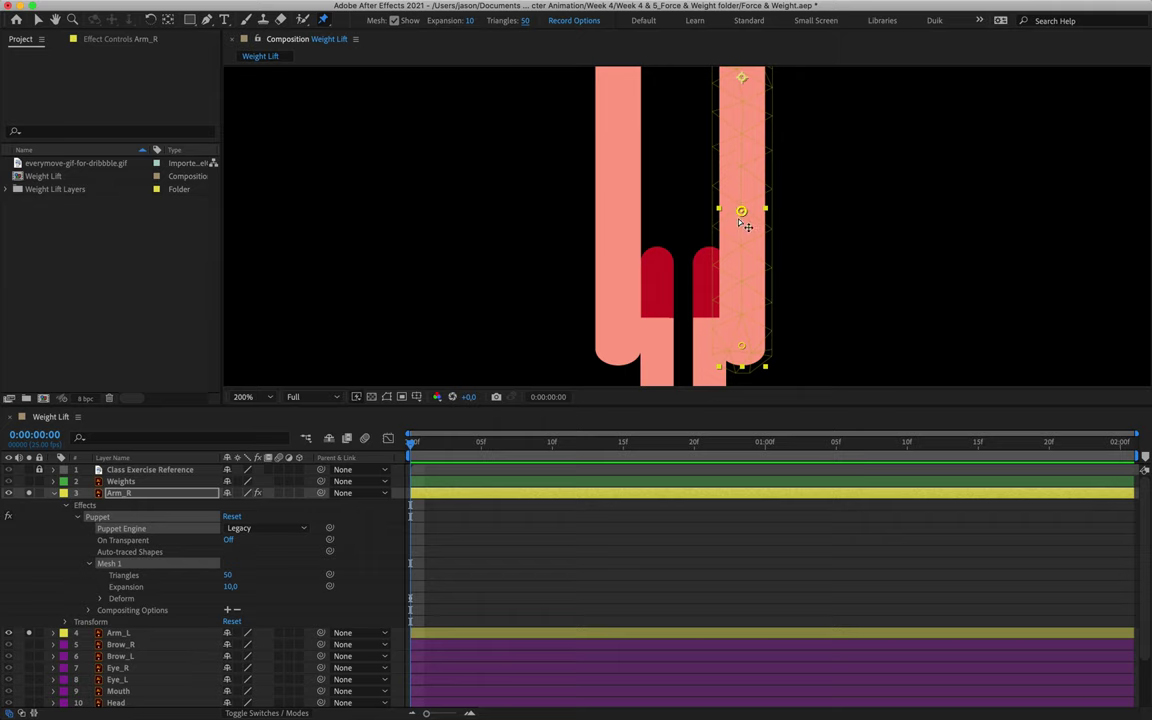
left_click_drag(747, 214, 922, 181)
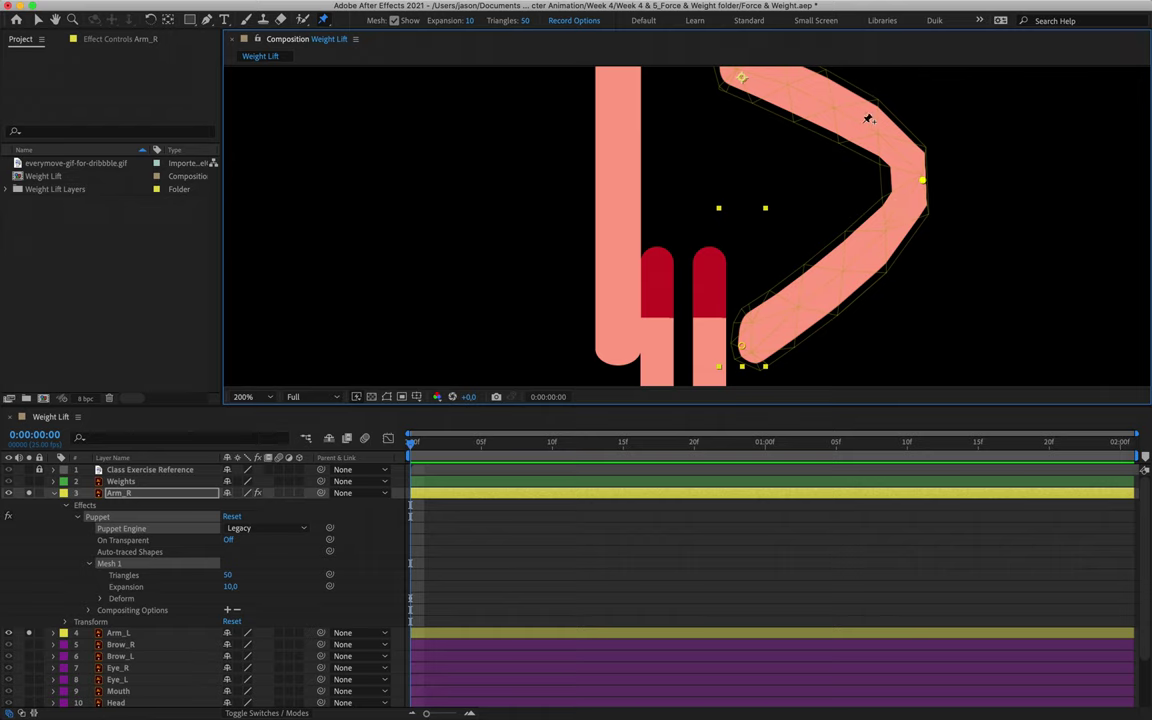
left_click(526, 21)
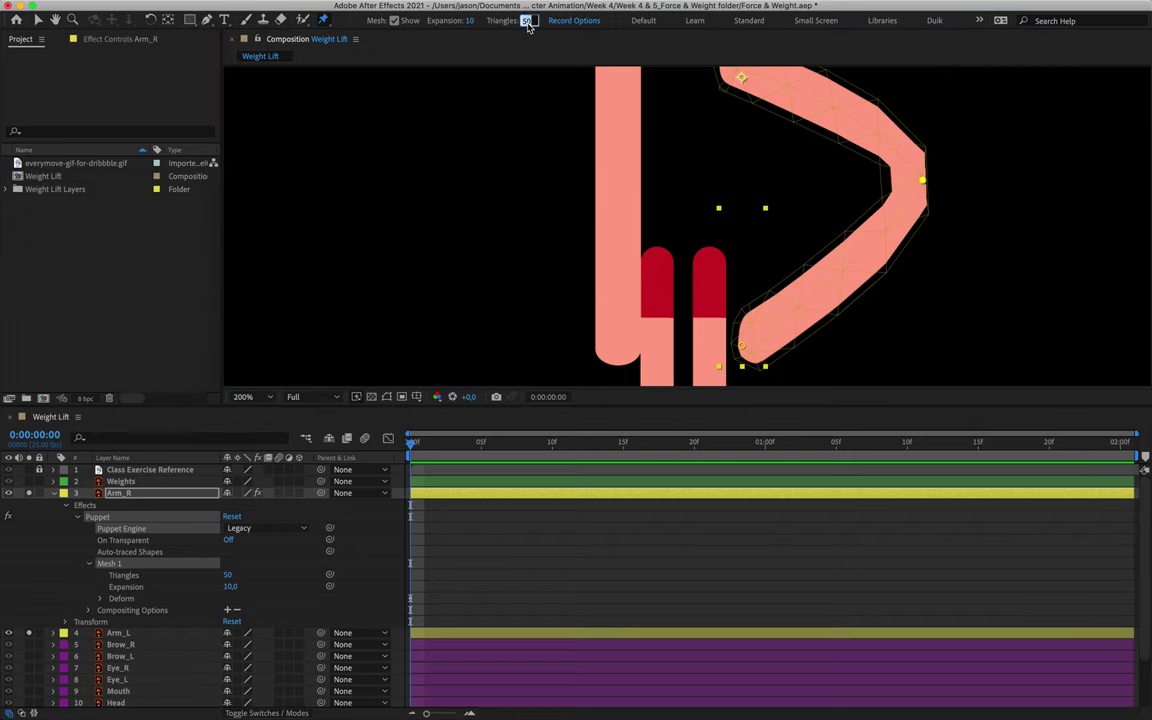
key("Return")
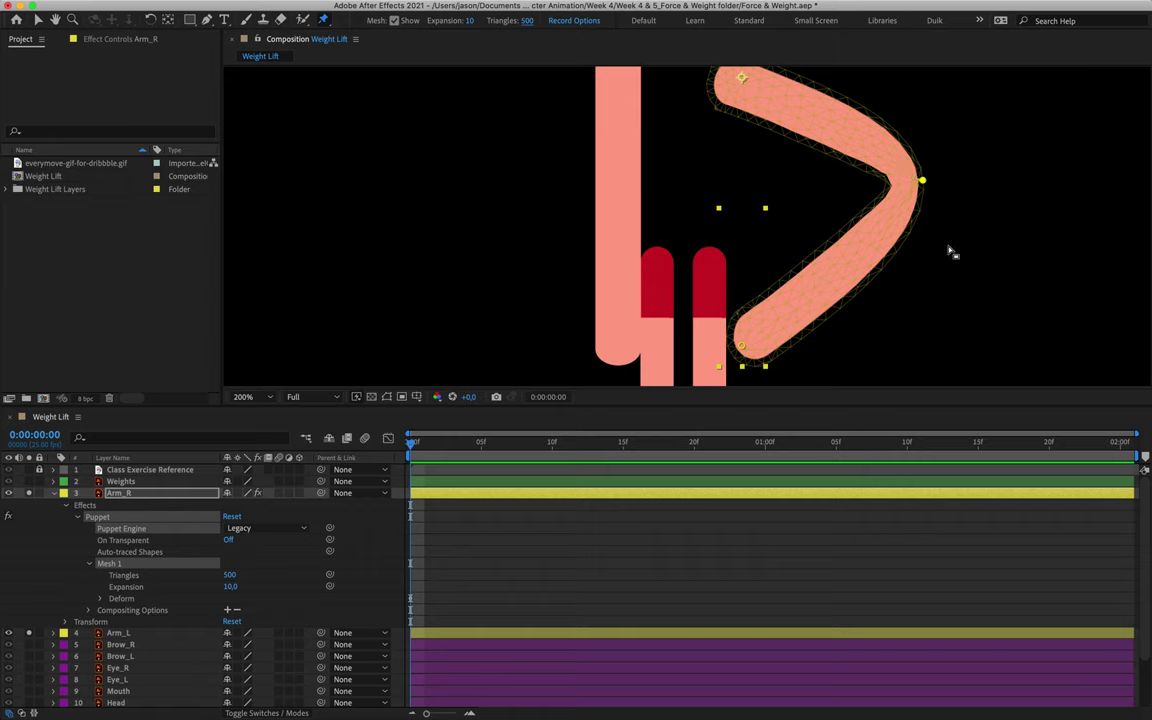
Undo the elbow bend on Arm_R and set its mesh triangles to 500.
mouse_move(924, 181)
left_mouse_down()
mouse_move(1039, 180)
mouse_move(1060, 166)
mouse_move(718, 192)
mouse_move(733, 166)
mouse_move(689, 180)
mouse_move(729, 180)
left_mouse_up()
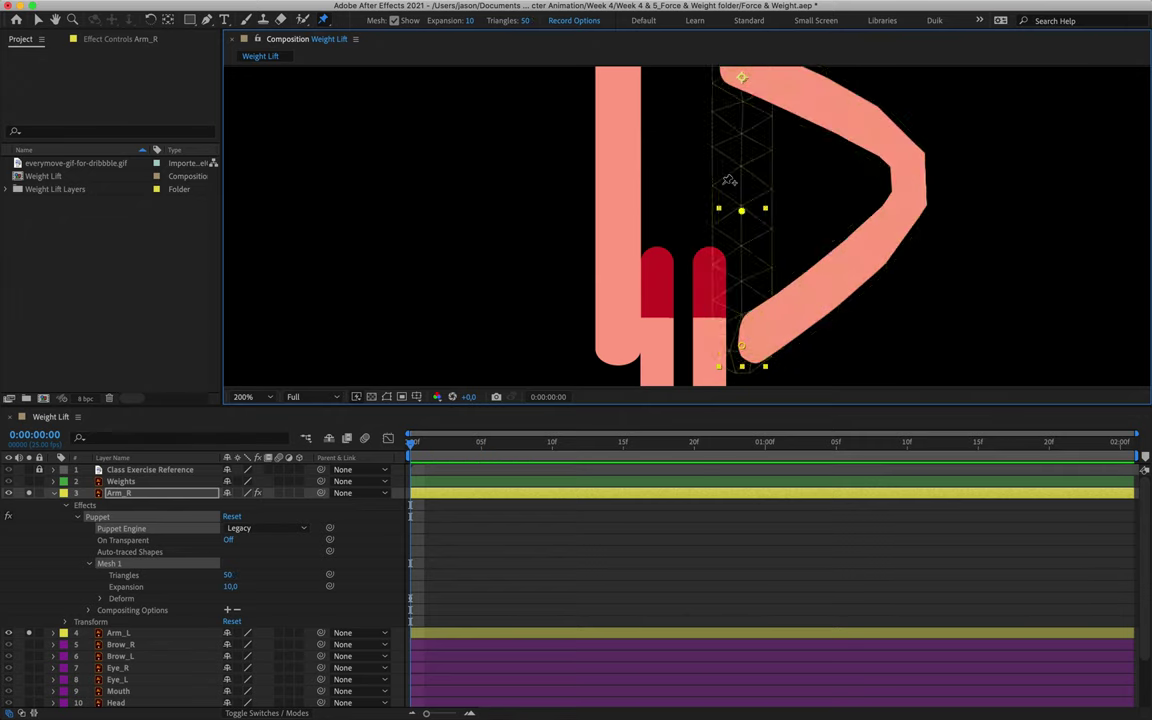
key("ctrl+z")
left_click(525, 20)
type("50")
key("Return")
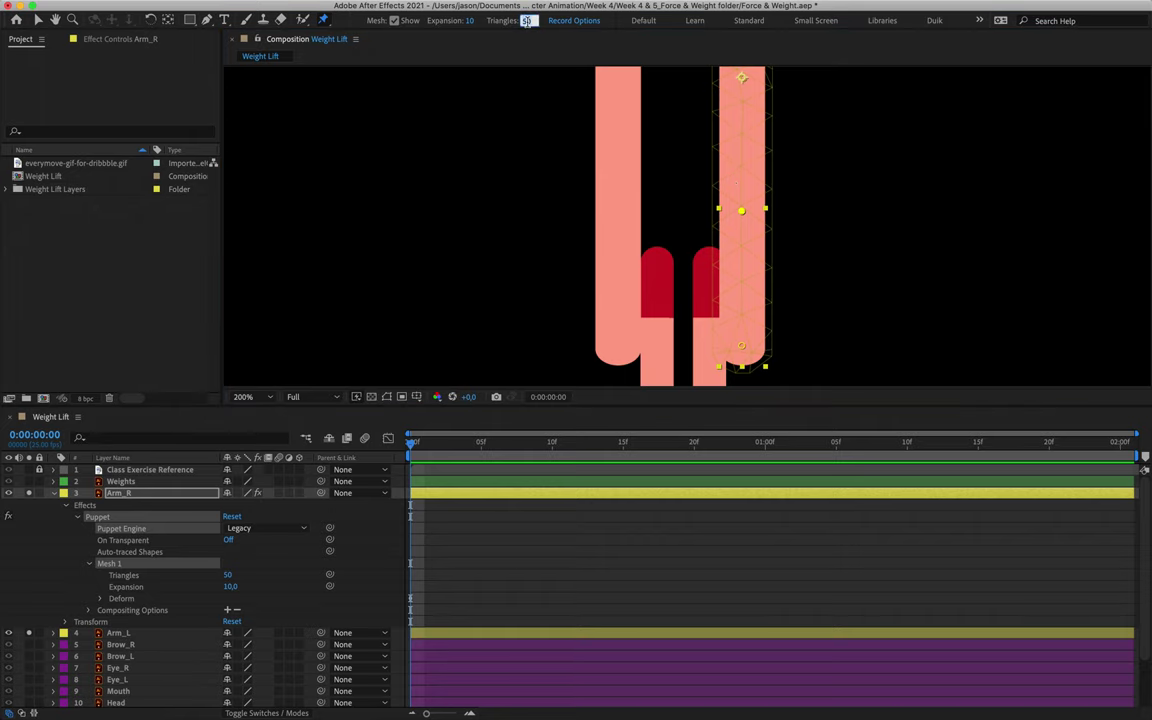
key("Return")
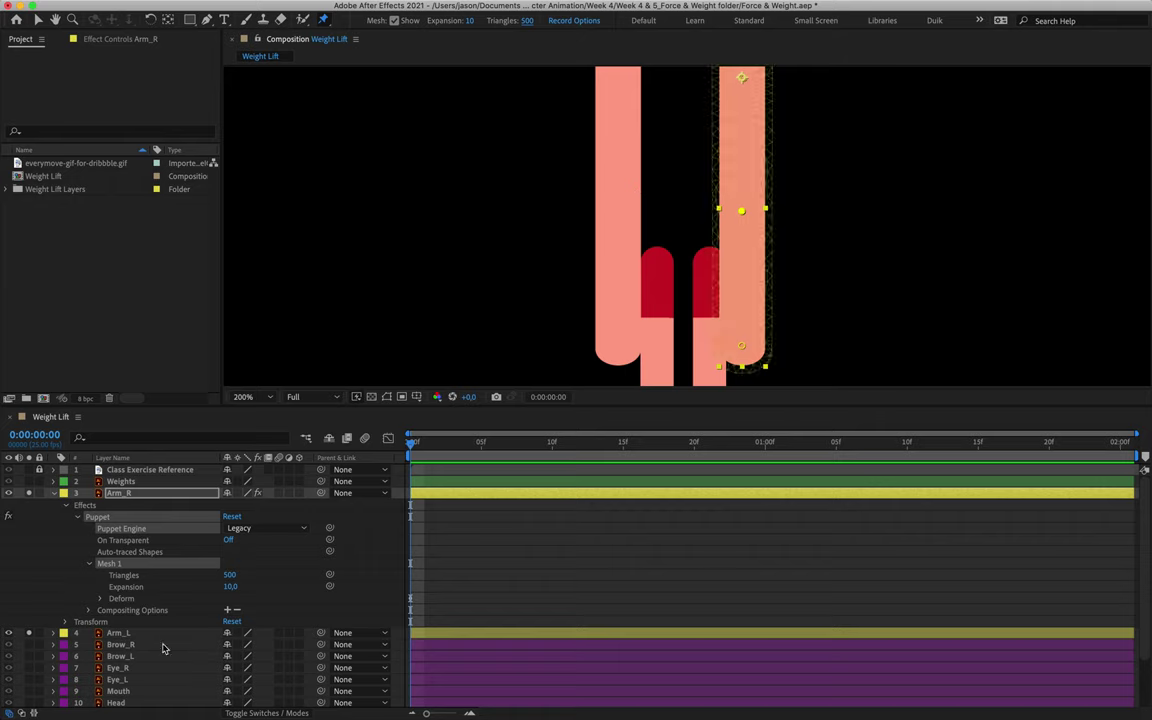
Collapse Arm_R's properties and place puppet pins on the Arm_L layer at the hand, elbow and shoulder.
left_click(126, 493)
left_click(53, 494)
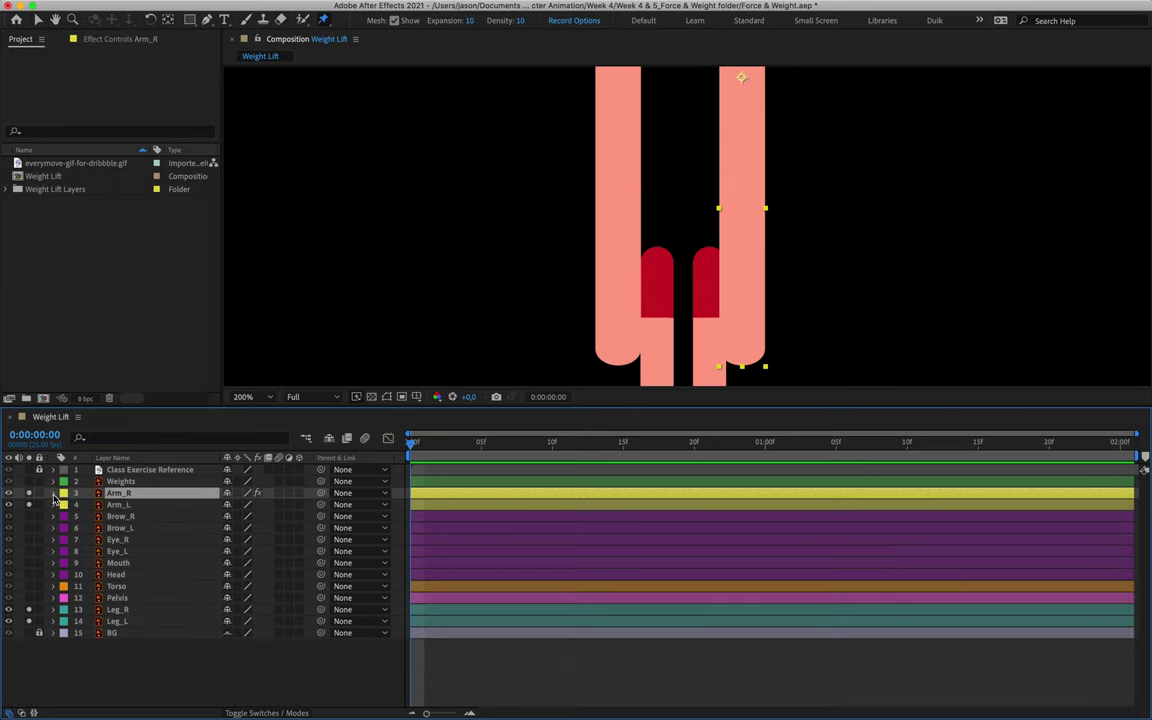
left_click(120, 505)
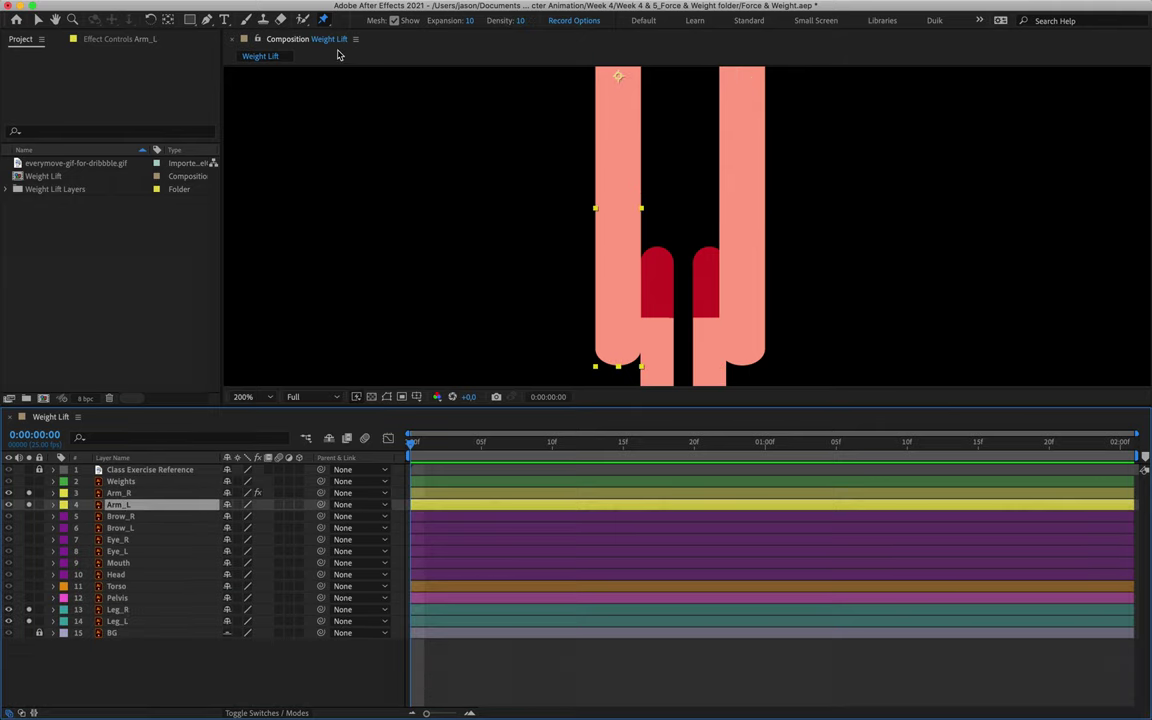
left_click(618, 344)
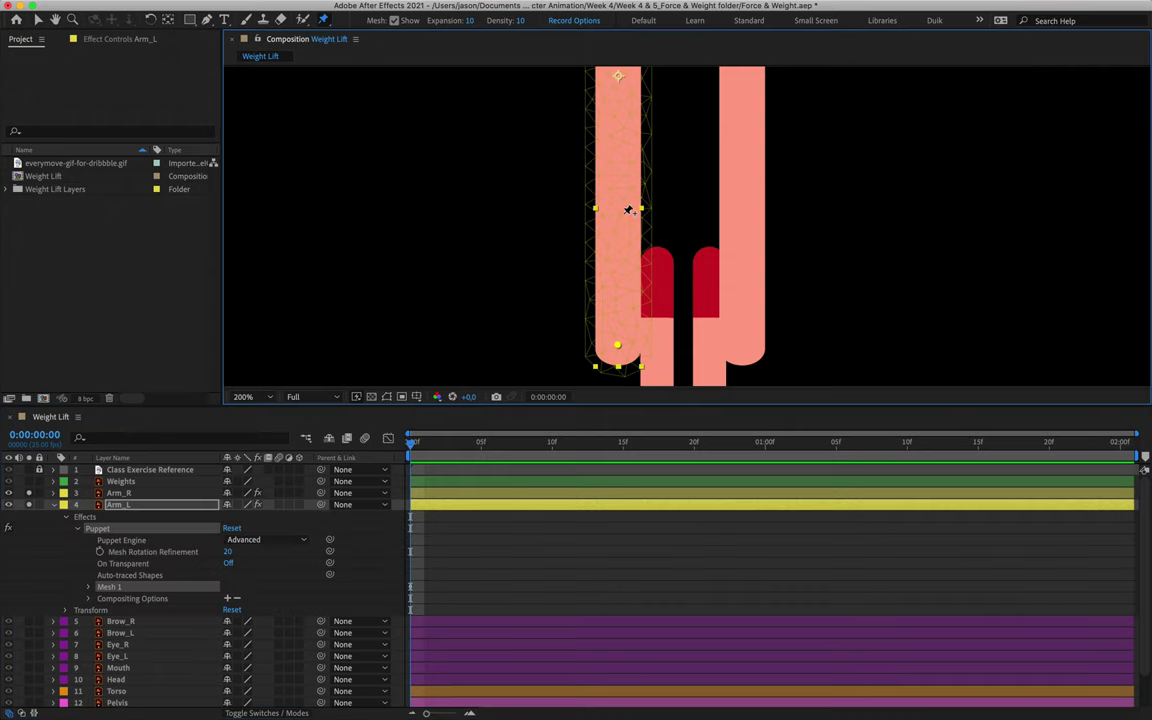
left_click(620, 205)
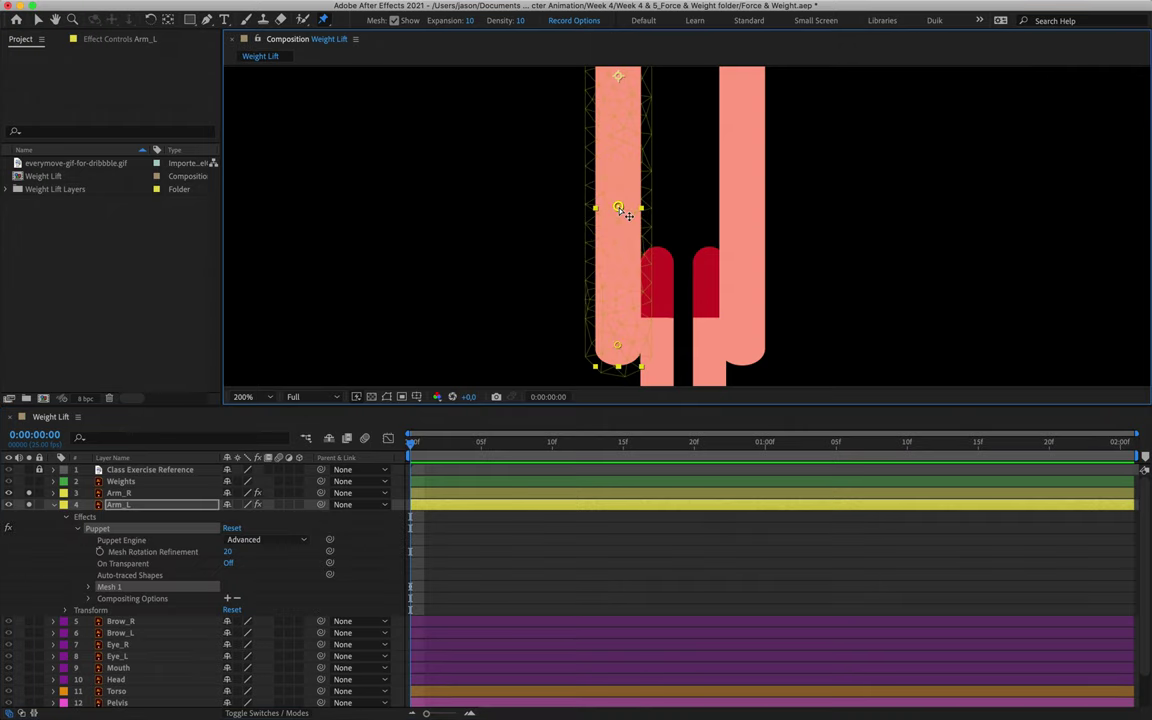
left_click(619, 74)
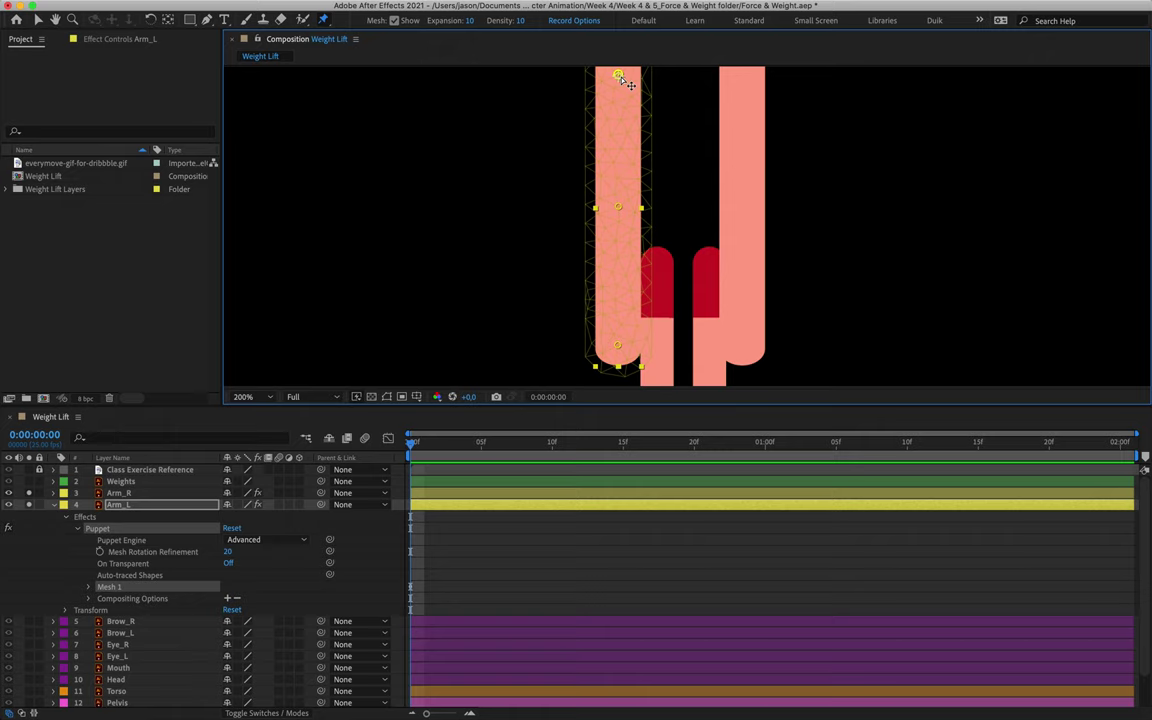
Switch the Arm_L layer's Puppet Engine to Legacy and collapse its properties.
left_click(127, 512)
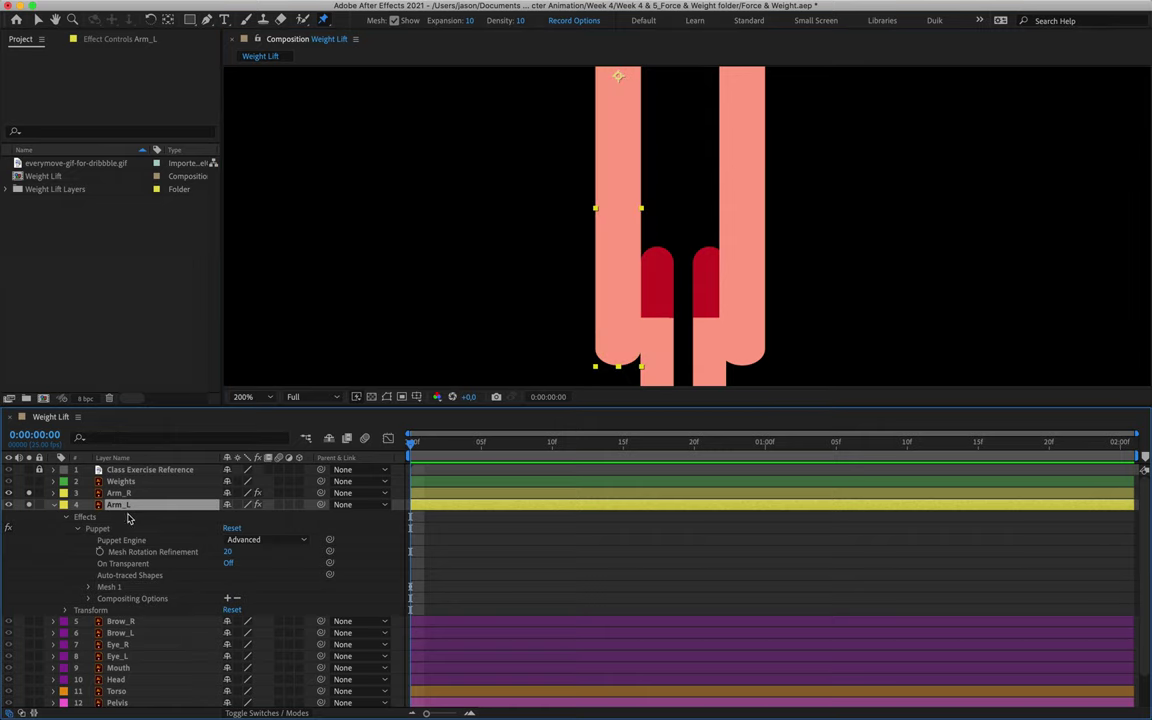
left_click(251, 545)
left_click(252, 550)
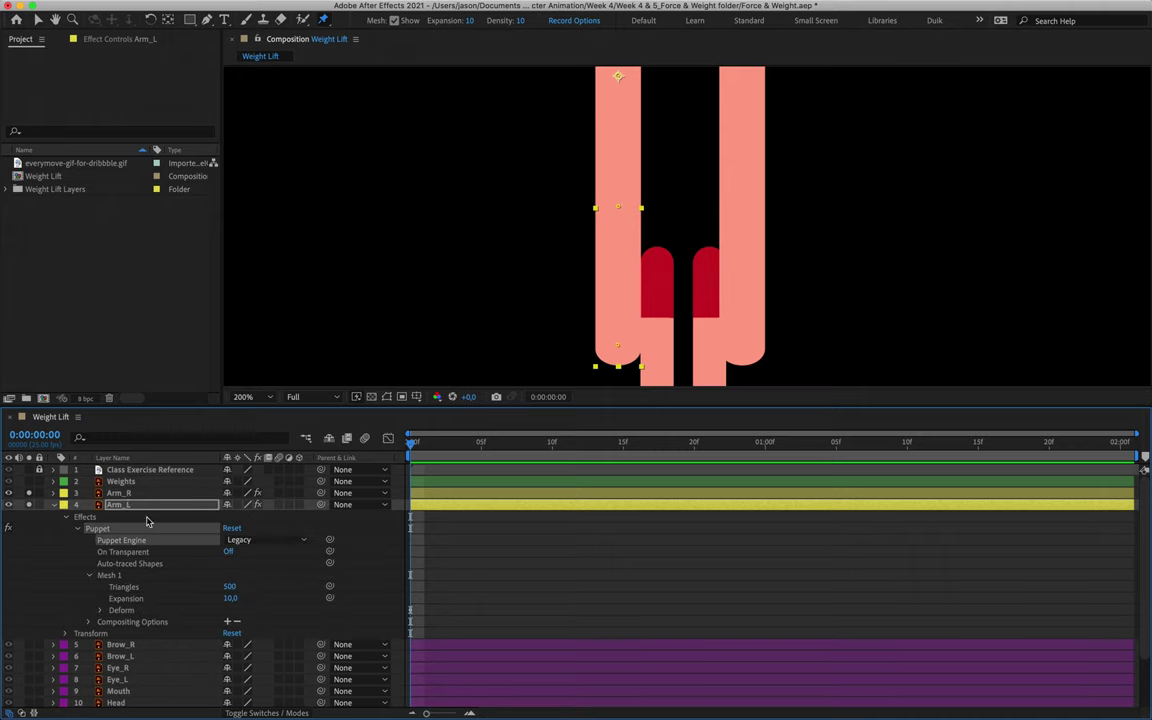
left_click(53, 504)
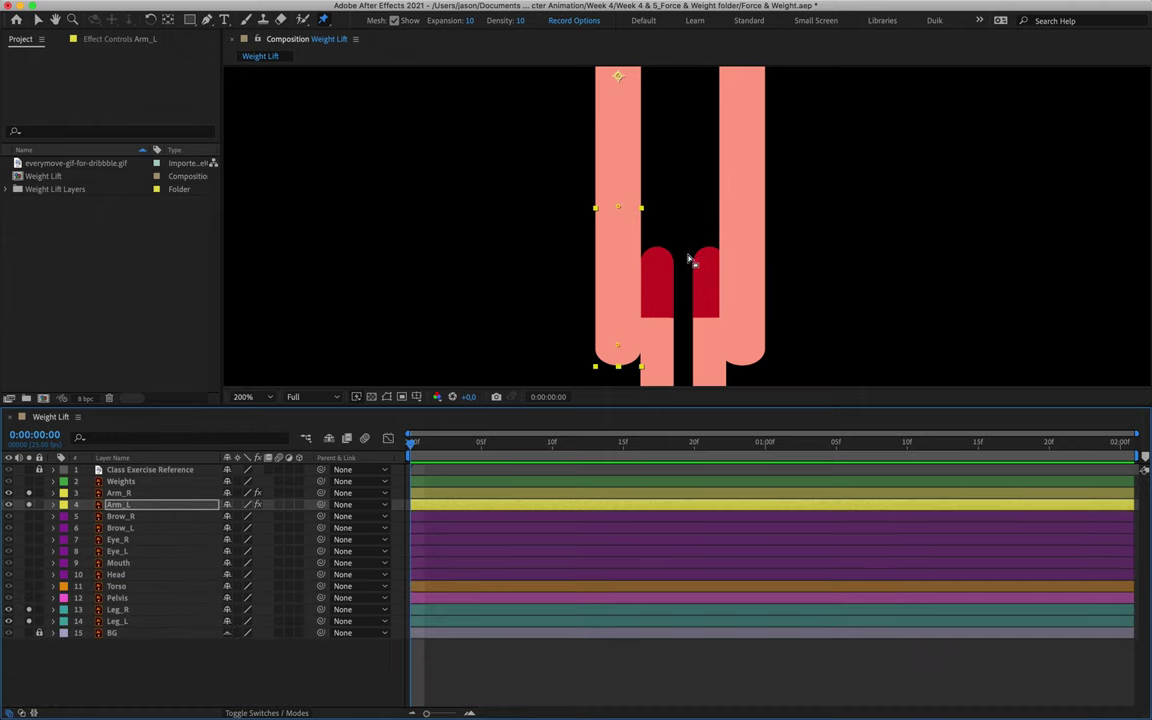
Place puppet pins on the Leg_R layer at the foot, knee and hip.
left_click_drag(690, 260, 686, 136)
left_click_drag(686, 319, 689, 211)
key("v")
left_click(709, 324)
key("super+p")
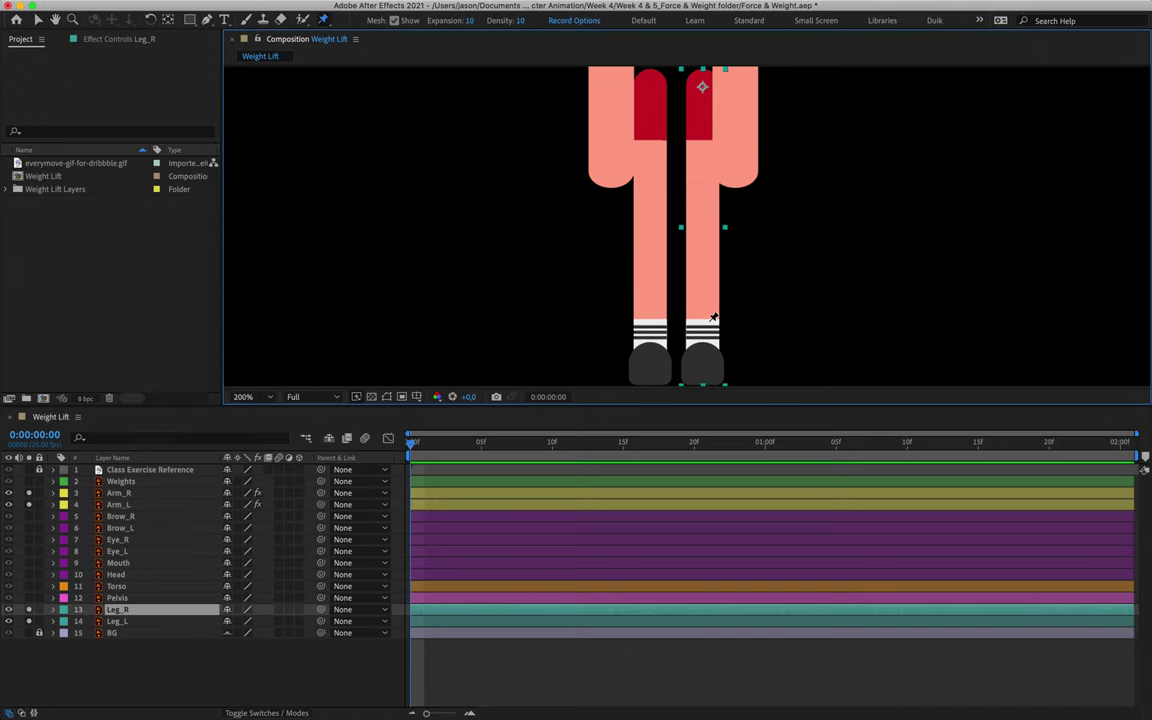
left_click(702, 365)
left_click(701, 228)
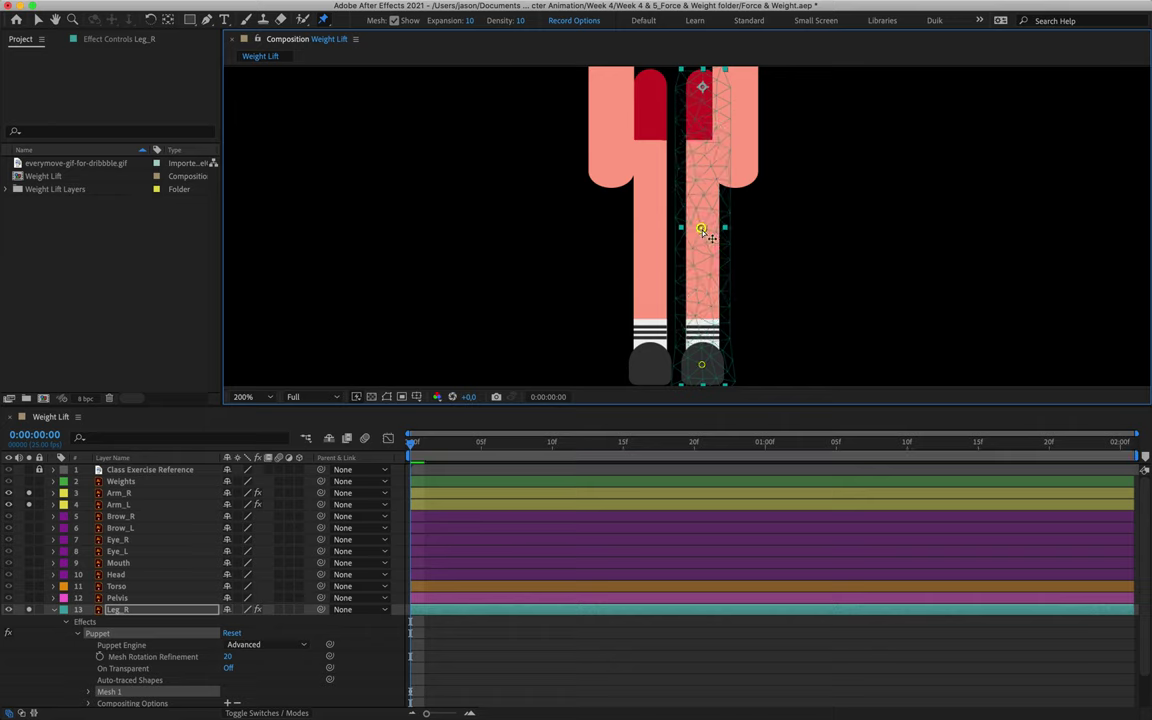
left_click(702, 87)
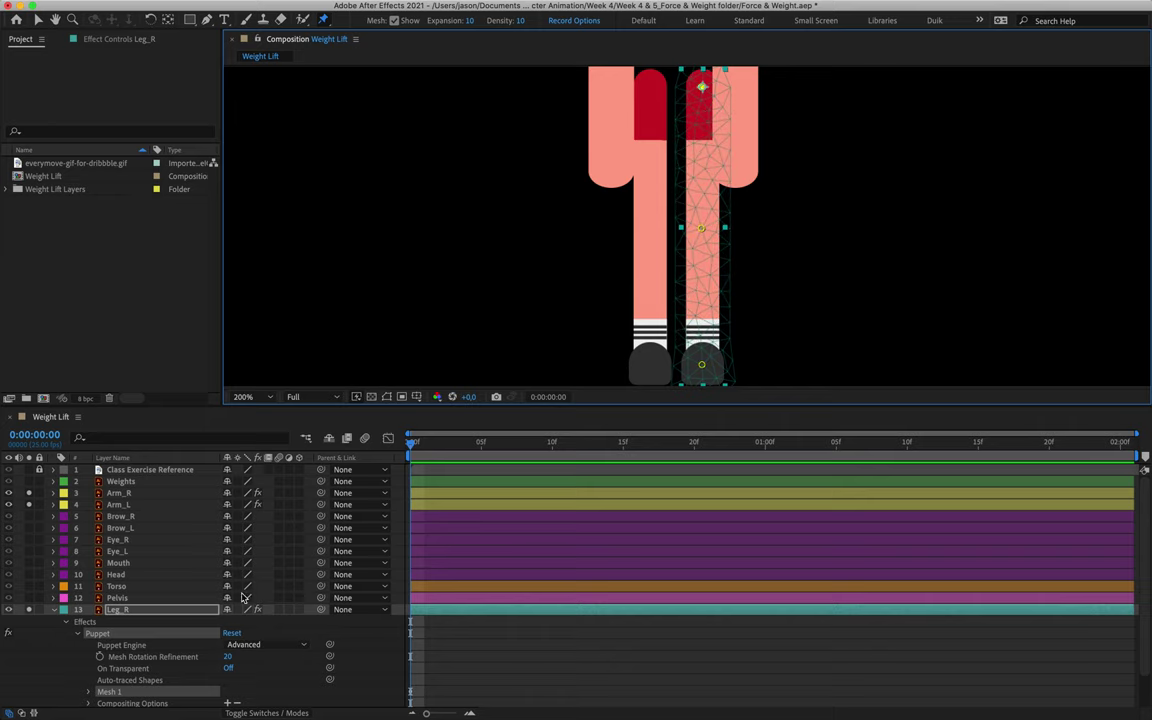
Switch the Leg_R layer's Puppet Engine to Legacy and collapse its properties.
left_click(265, 644)
left_click(250, 655)
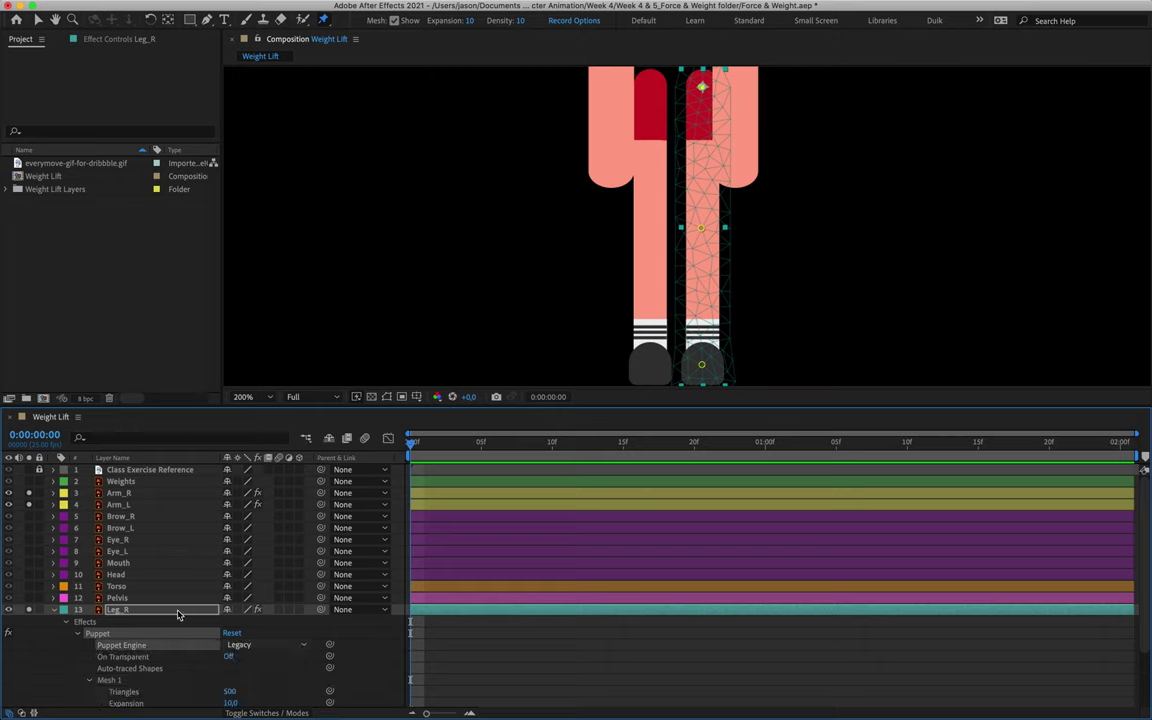
left_click(53, 609)
Place puppet pins on the Leg_L layer at the foot, knee and hip.
left_click(125, 621)
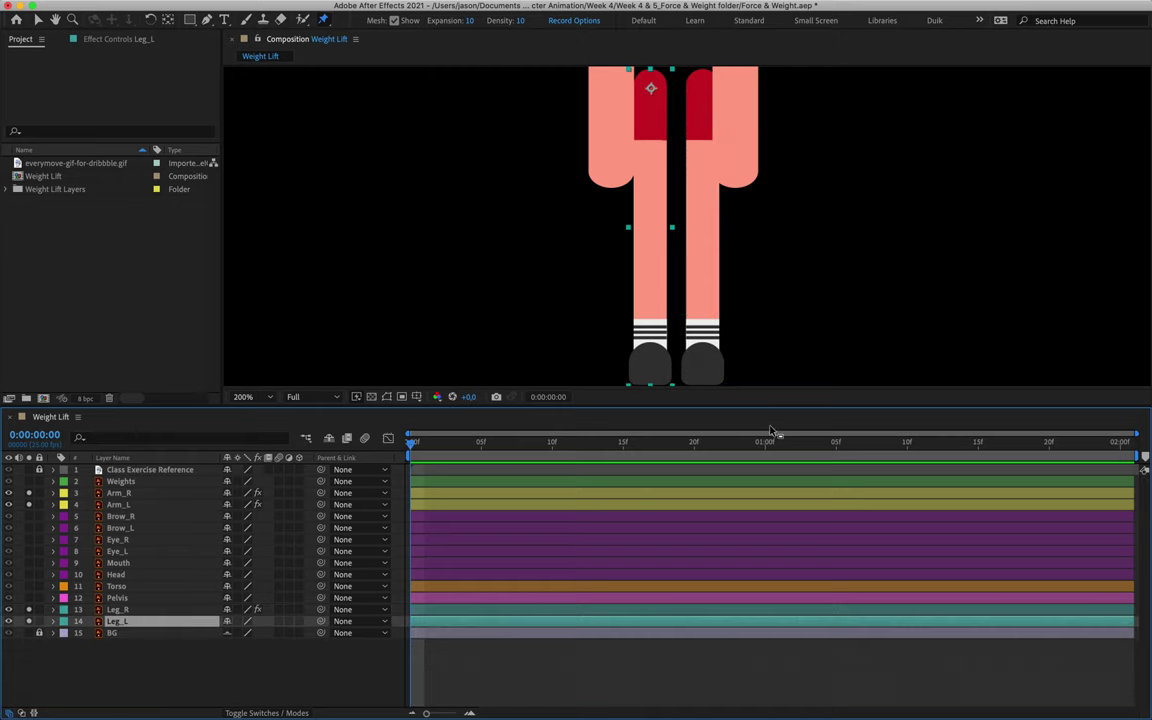
left_click(650, 364)
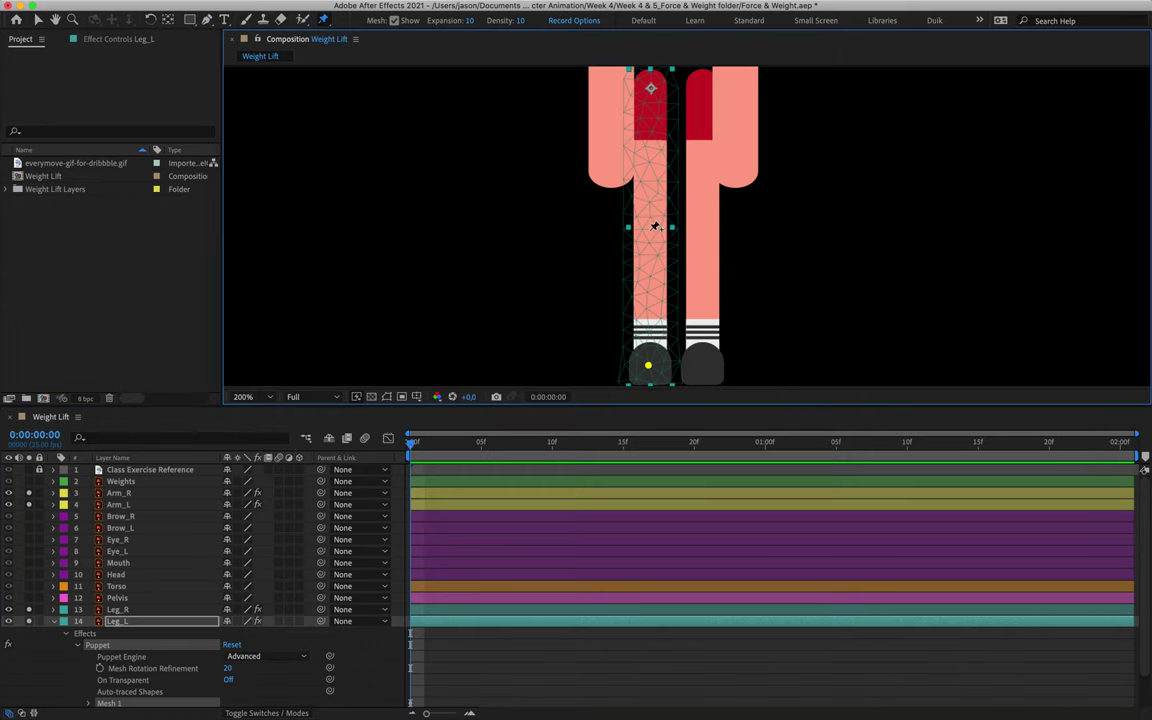
left_click(652, 227)
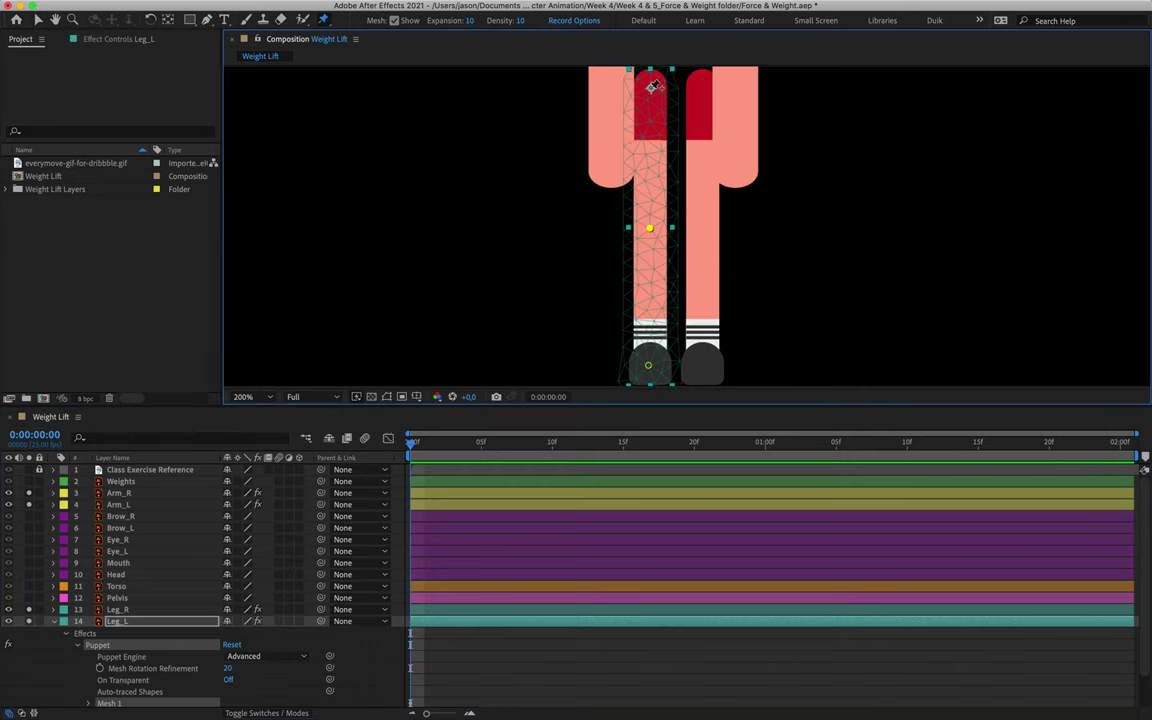
left_click(650, 88)
Switch the Leg_L layer's Puppet Engine to Legacy and collapse its properties.
left_click(255, 657)
left_click(253, 669)
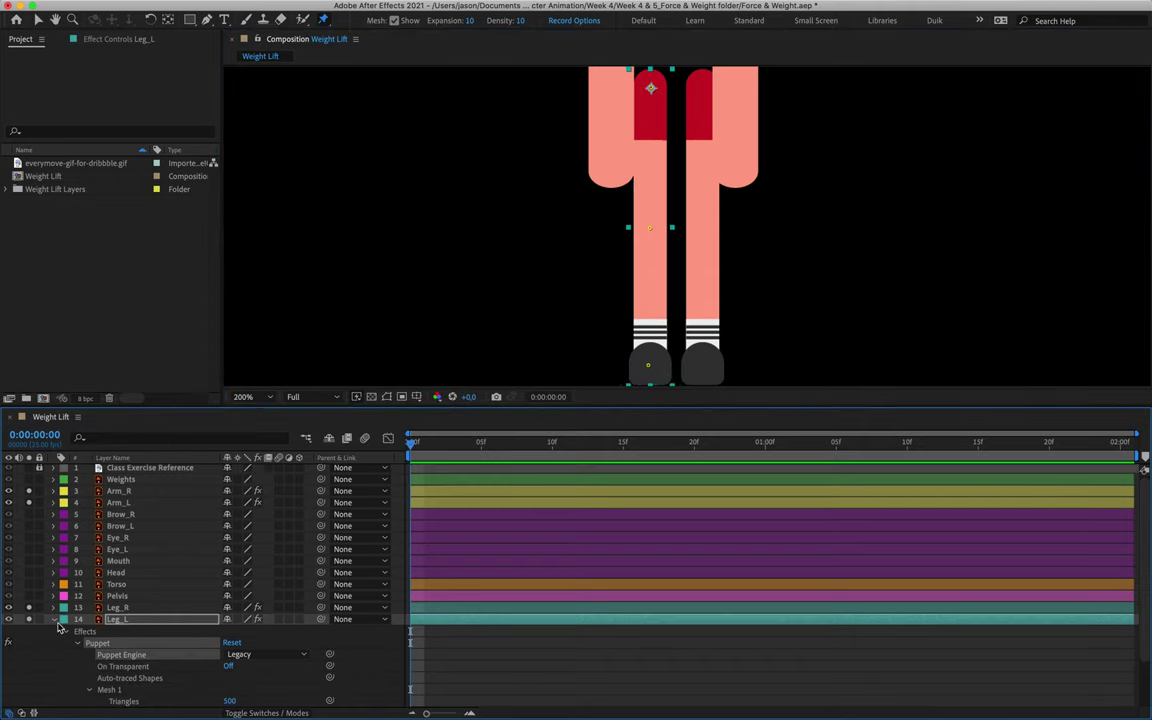
left_click(55, 621)
Turn off solo on the arm and leg layers to show the whole scene.
scroll(735, 244, "down", 4)
scroll(735, 244, "up", 2)
key("space")
left_click_drag(722, 249, 724, 287)
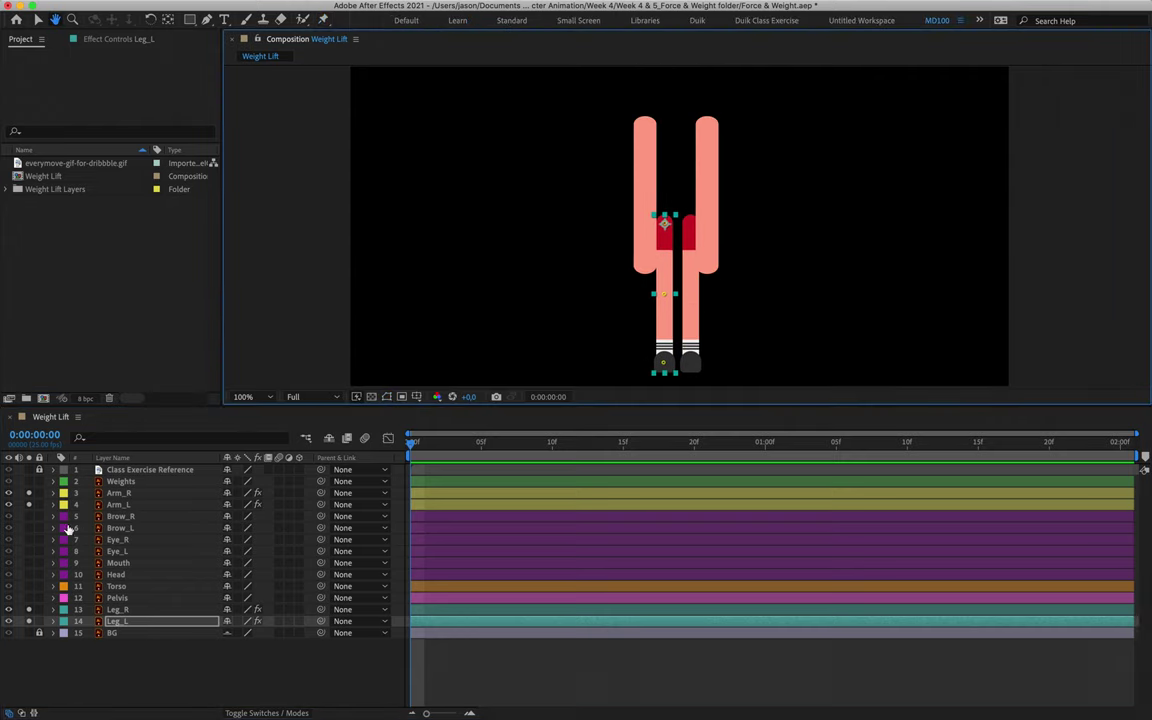
left_click_drag(28, 493, 27, 646)
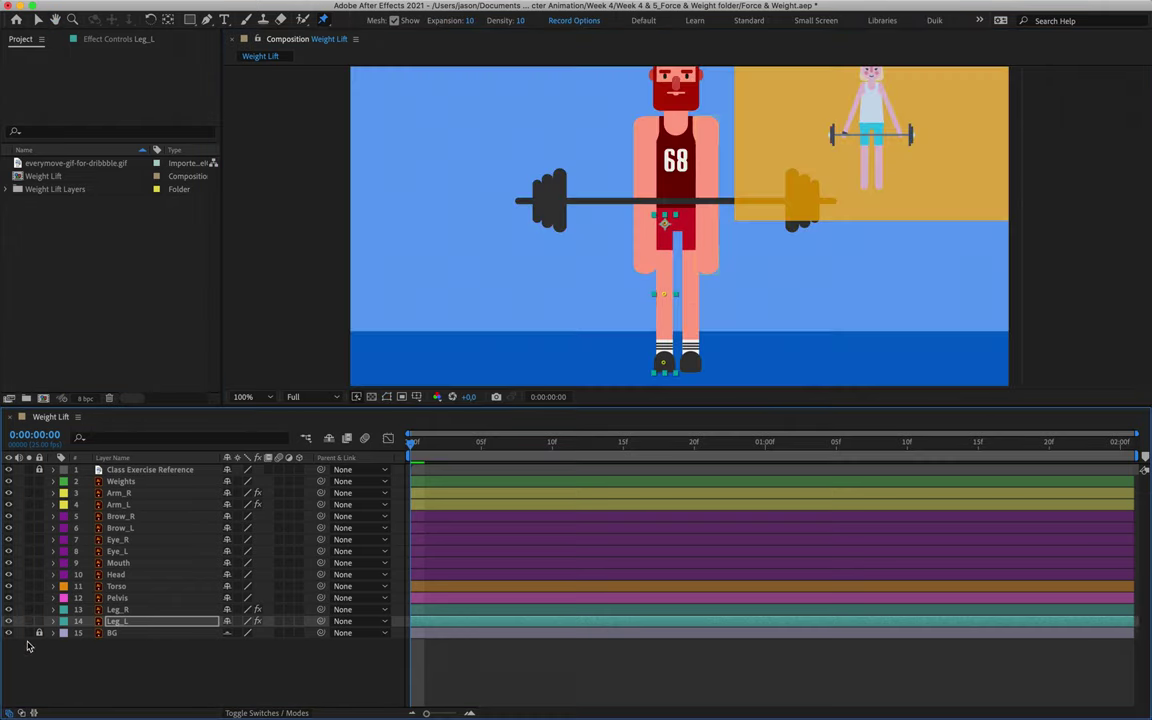
Solo the Weights layer to isolate the barbell for rigging.
left_click(120, 481)
left_click(28, 481)
key("space")
left_click_drag(676, 211, 674, 244)
key("period")
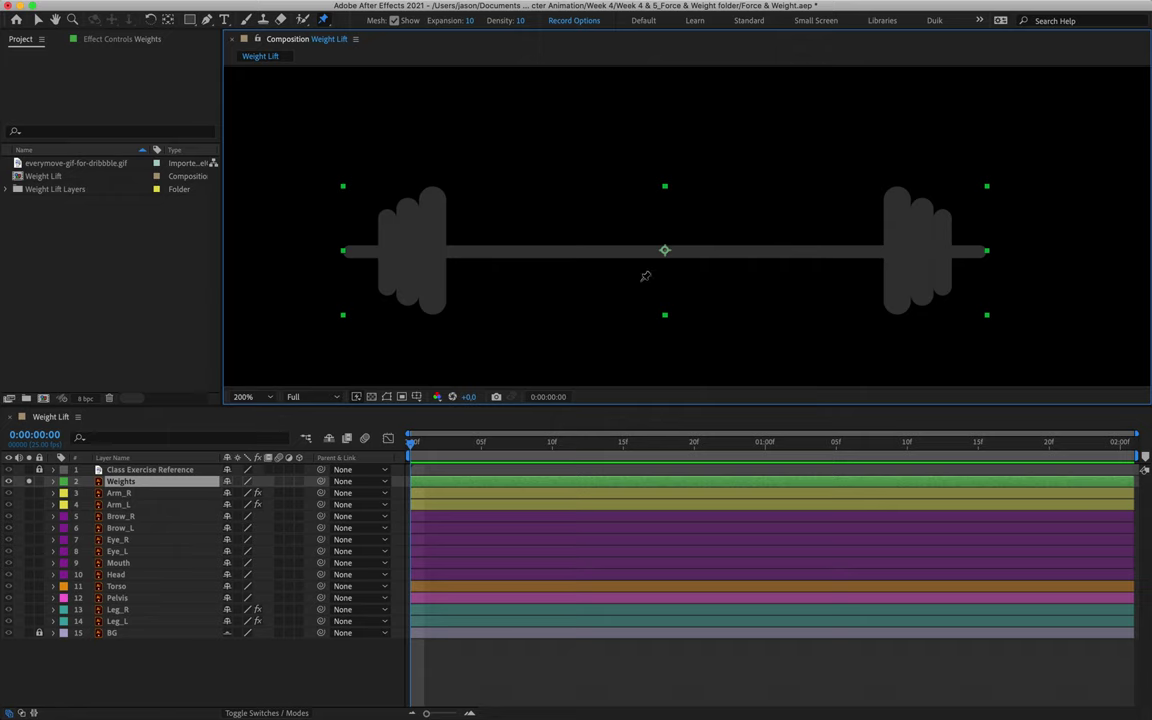
Place puppet pins on both barbell weight stacks and the bar's centre, and switch the Weights layer's Puppet Engine to Legacy.
left_click(409, 249)
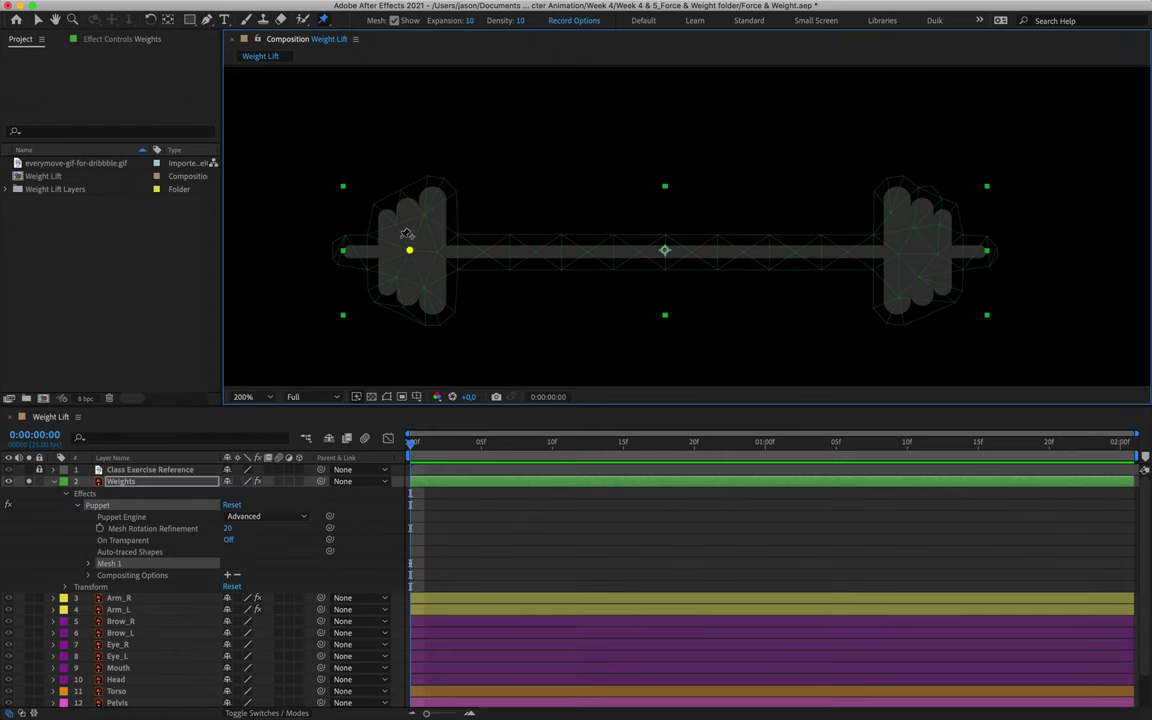
left_click(665, 250)
left_click(920, 250)
left_click(268, 516)
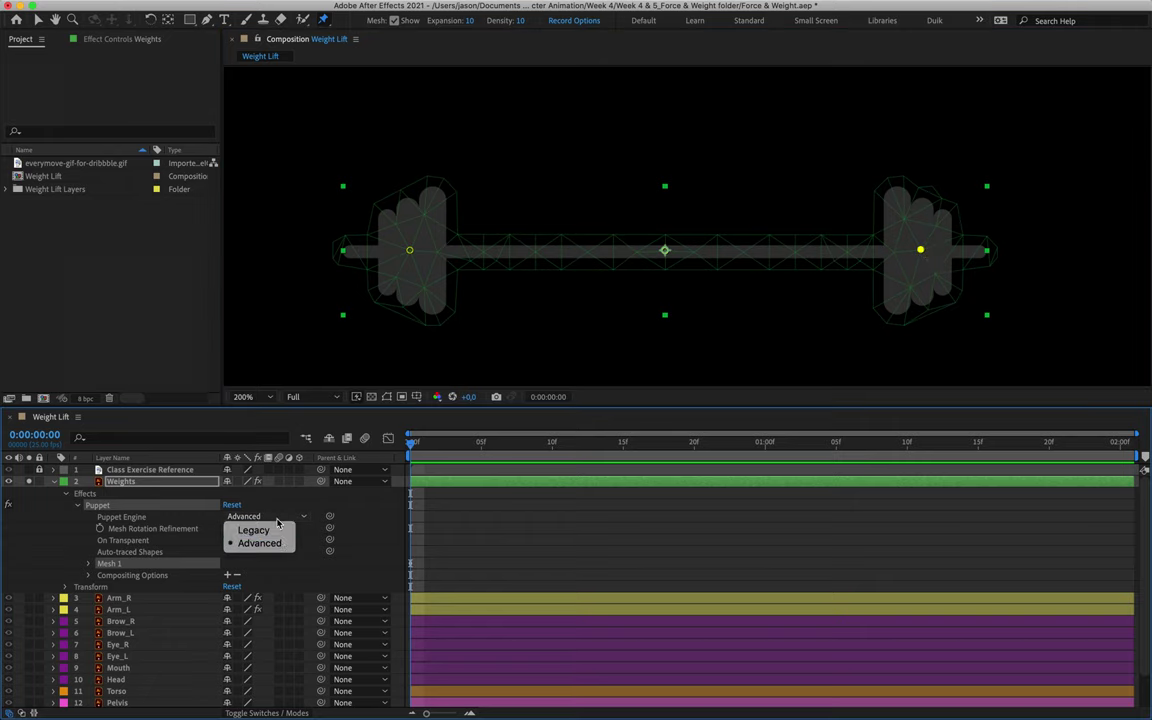
left_click(255, 530)
Test the barbell's bend by moving its centre puppet pin and returning it to the bar's middle.
left_click(663, 250)
left_click_drag(663, 250, 671, 290)
left_click_drag(663, 195, 663, 249)
Collapse the Weights layer's properties, turn off its solo and deselect it.
left_click(53, 481)
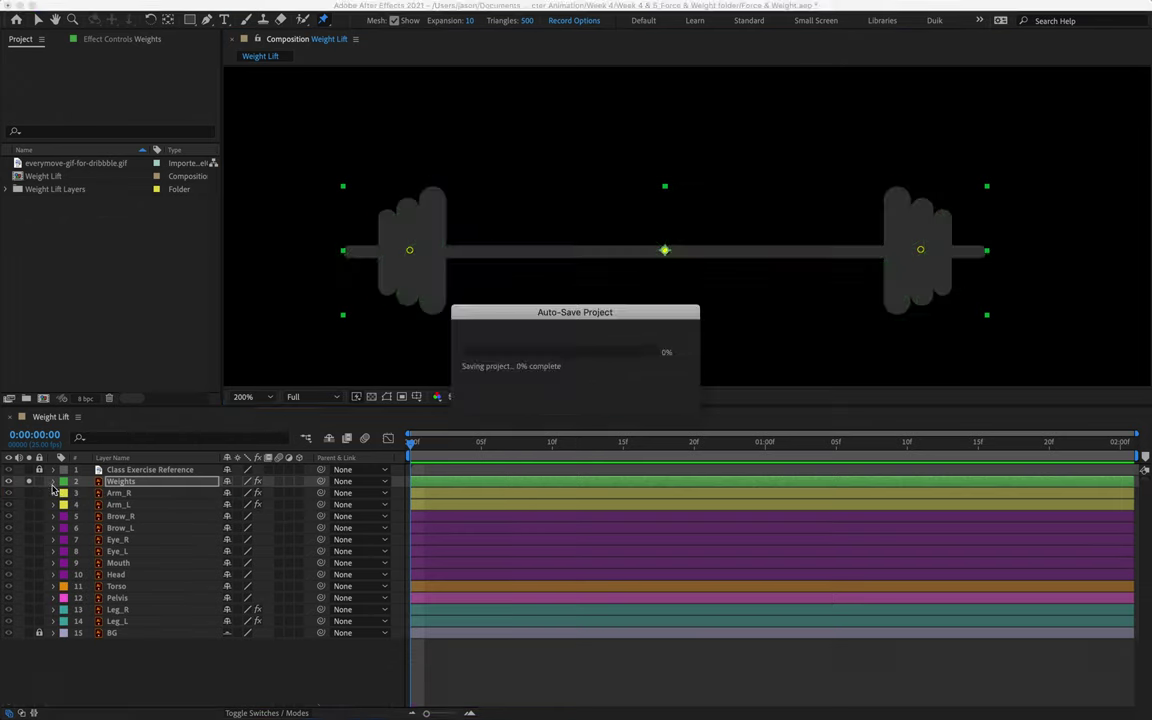
left_click(28, 481)
key("comma")
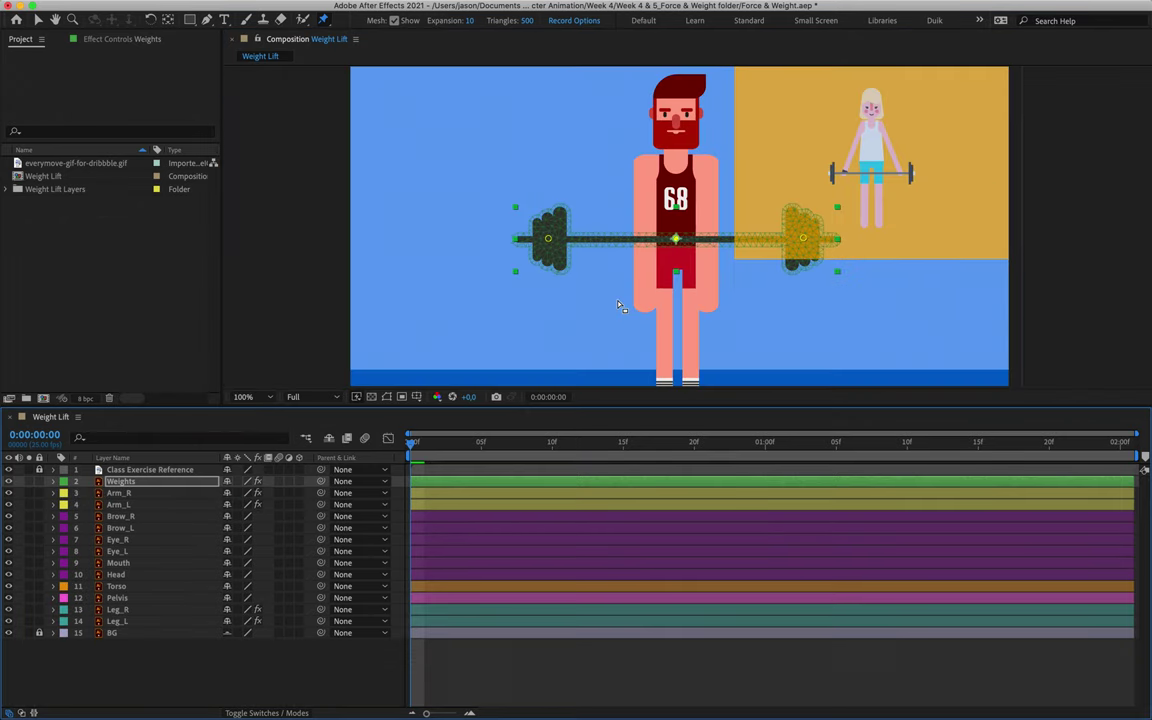
key("v")
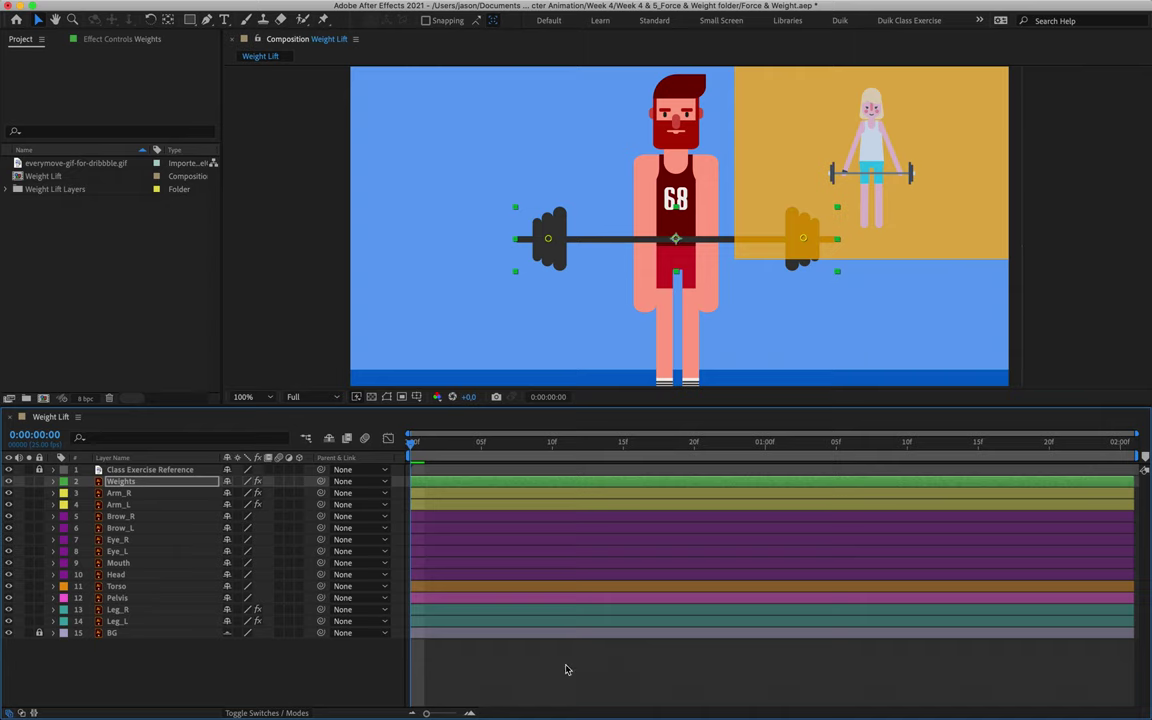
left_click(536, 683)
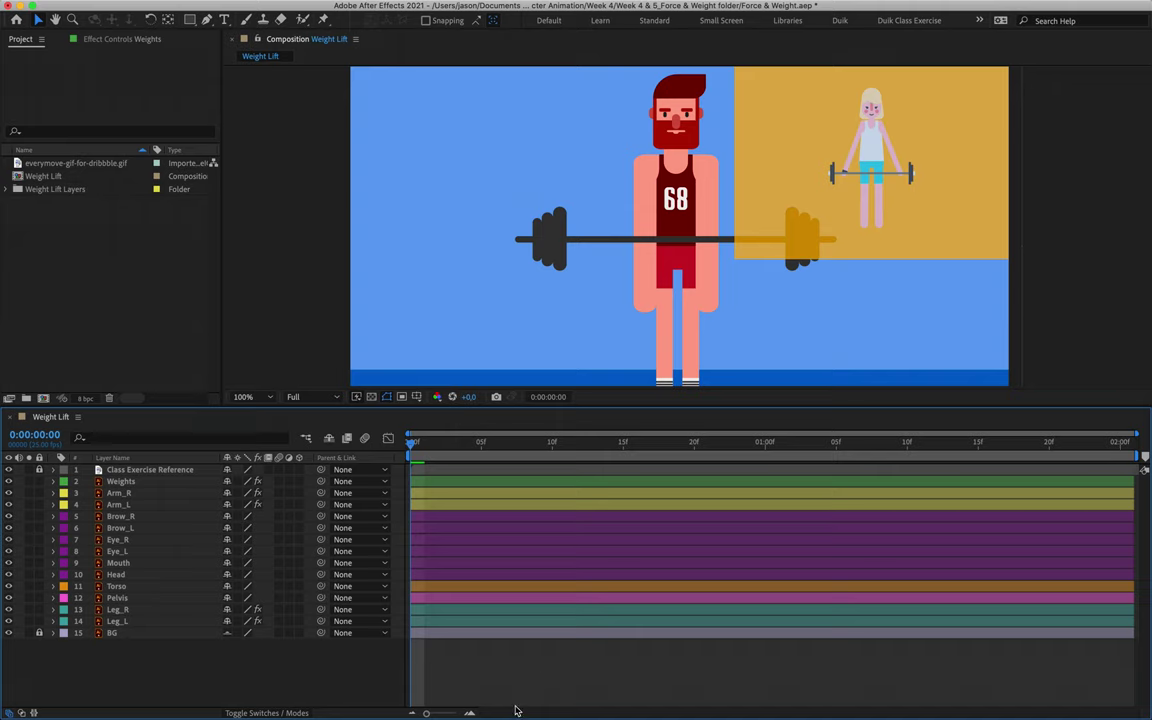
Nudge the Weights layer down until the bar crosses the character's shorts at hand level.
left_click(128, 482)
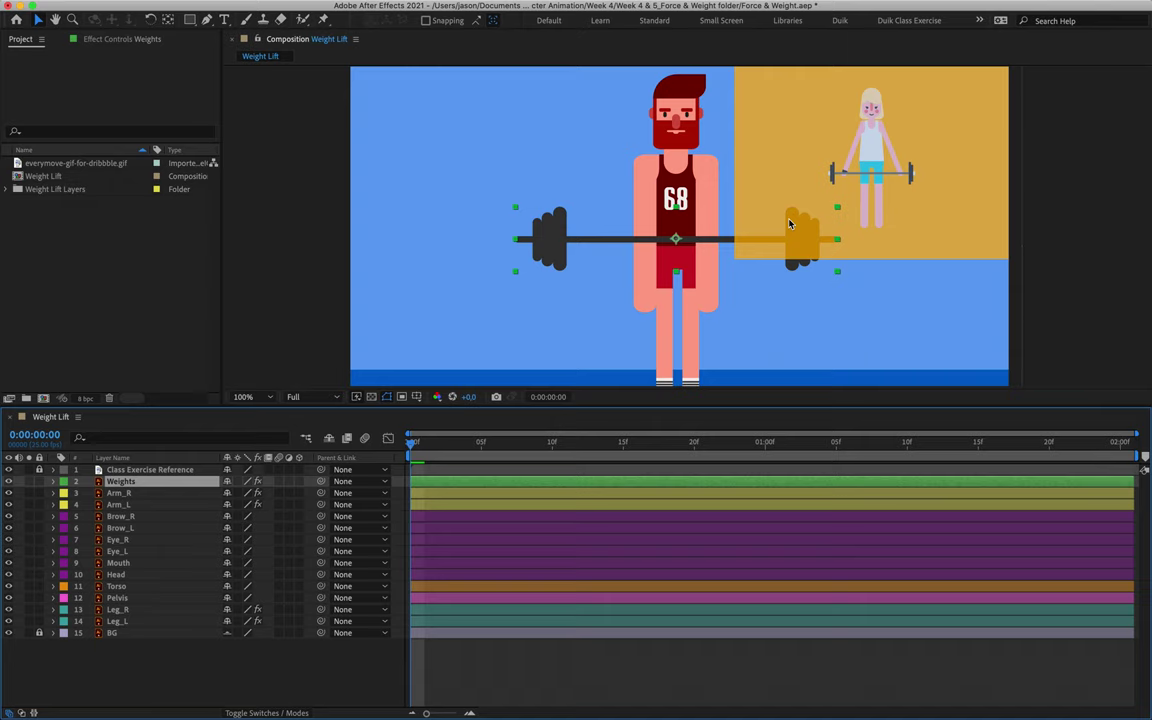
key("Down")
key("Down")
key("Down")
key("Down")
key("Down")
key("Down")
key("Down")
key("Down")
key("Up")
key("Up")
key("Up")
key("Down")
key("Down")
key("Up")
key("Up")
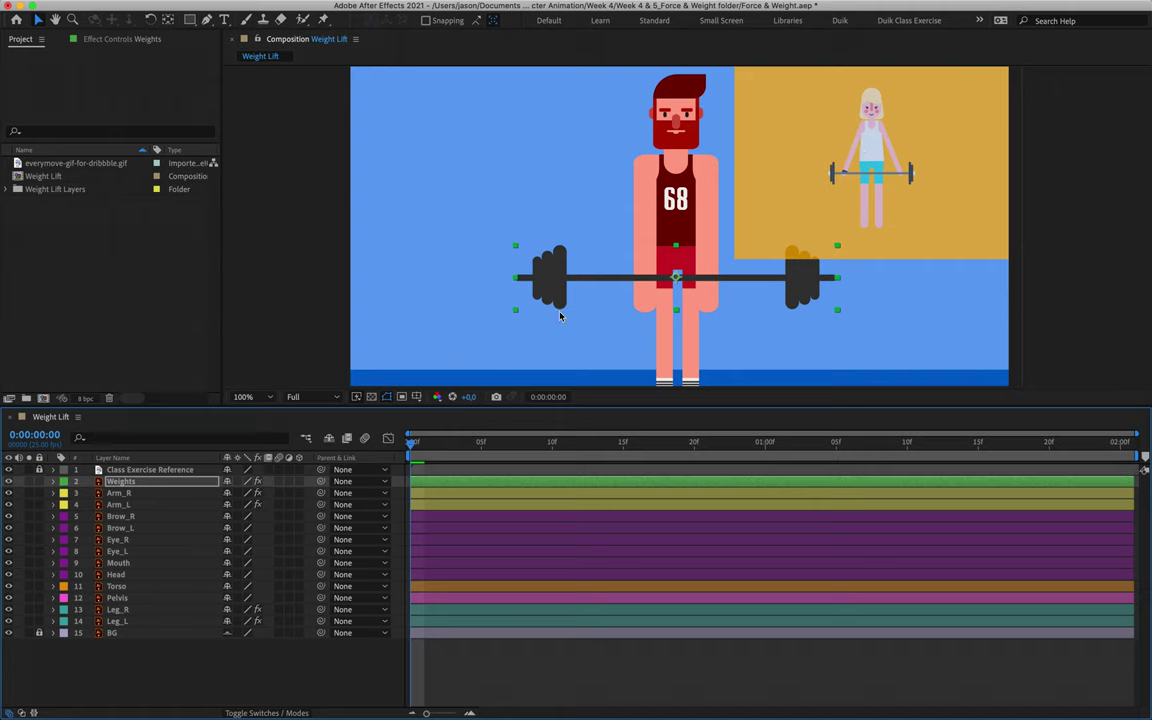
Parent the Arm_R and Arm_L layers to Torso.
left_click(163, 494)
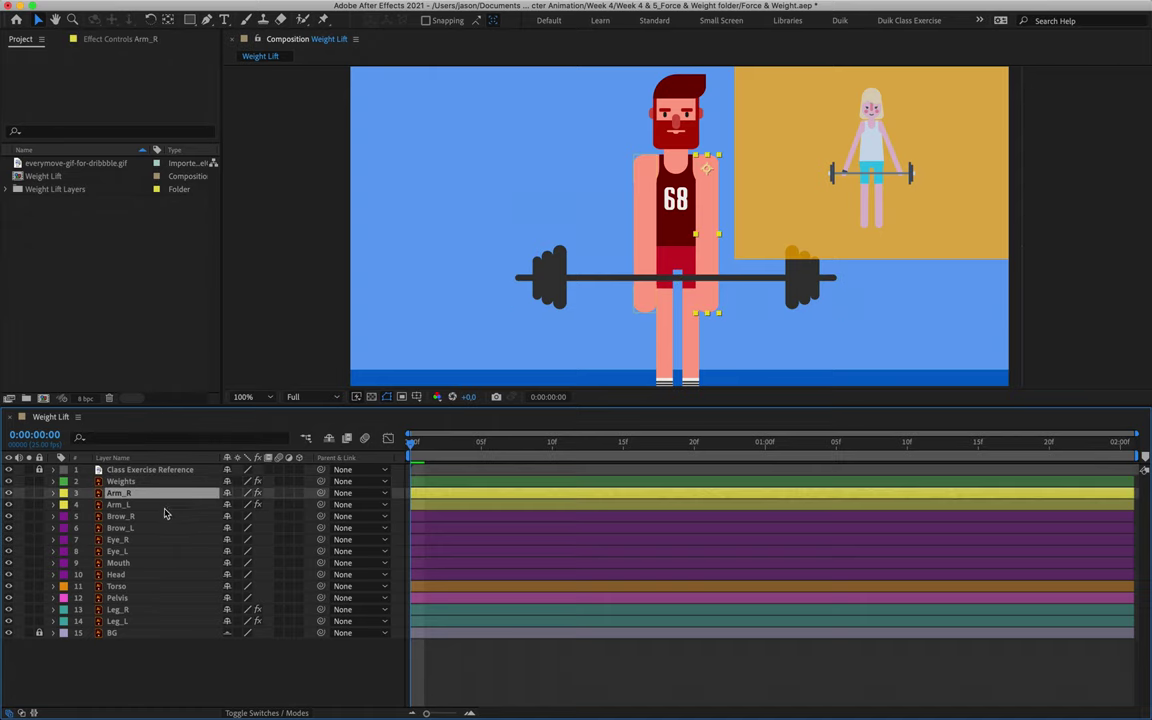
left_click(165, 504, "shift")
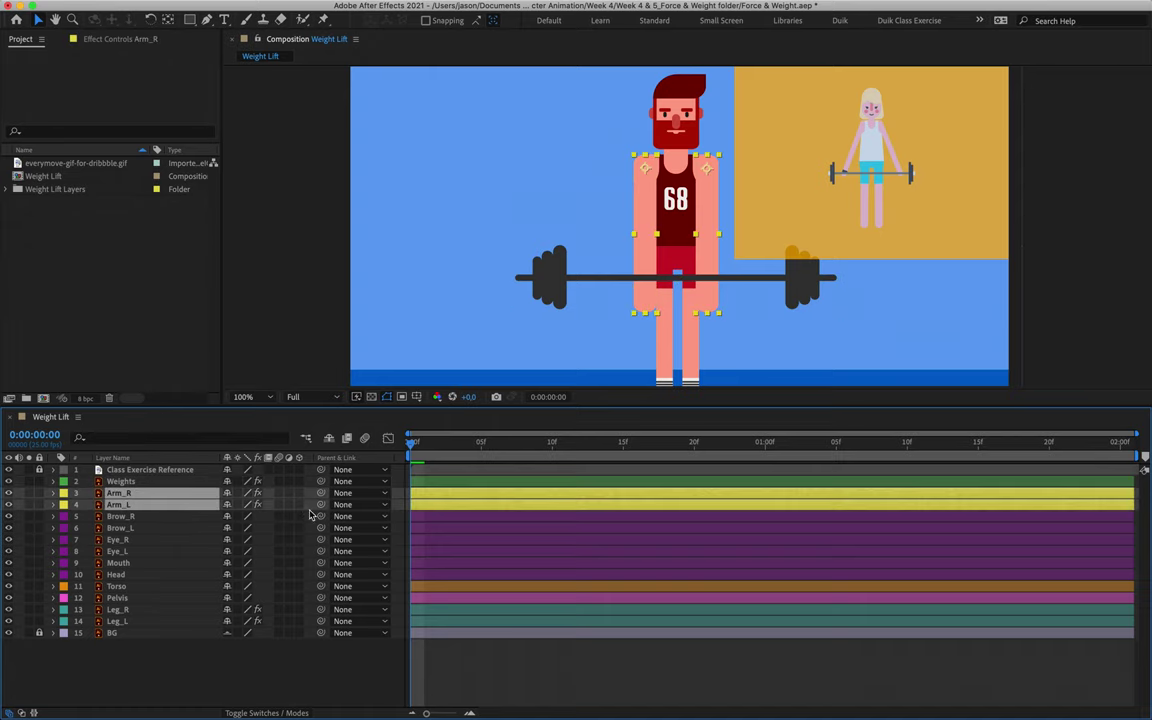
left_click_drag(321, 504, 141, 593)
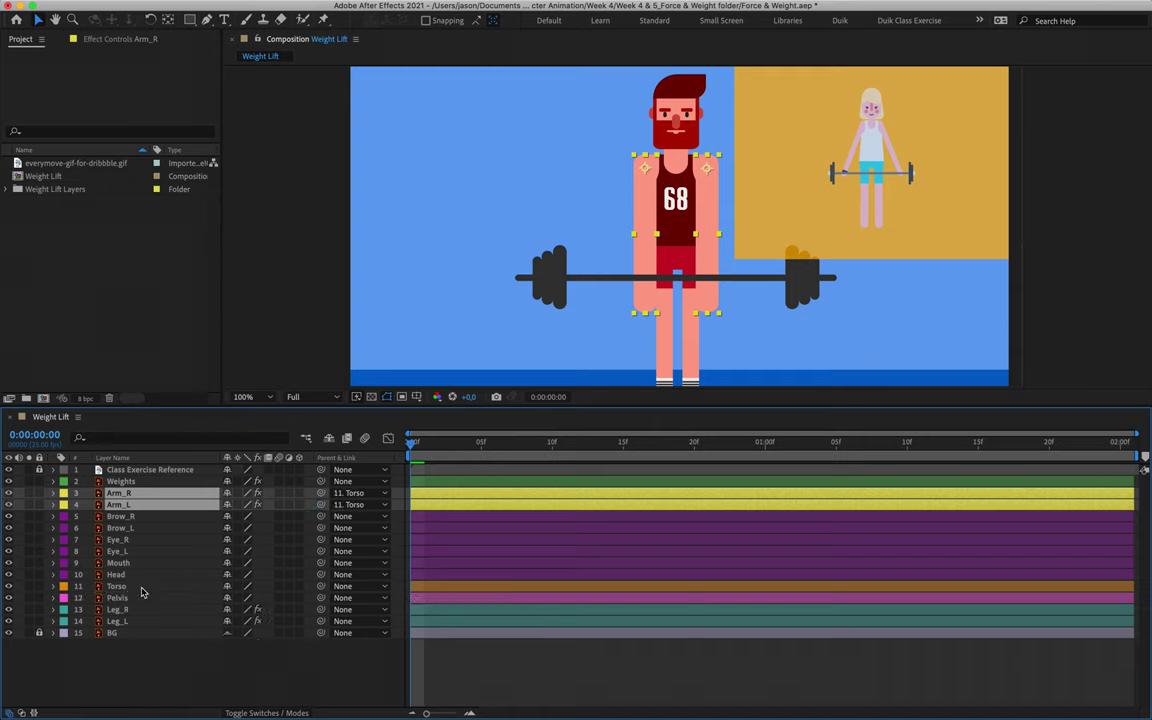
Parent the Brow_R, Brow_L, Eye_R, Eye_L and Mouth layers to Head.
left_click(156, 516)
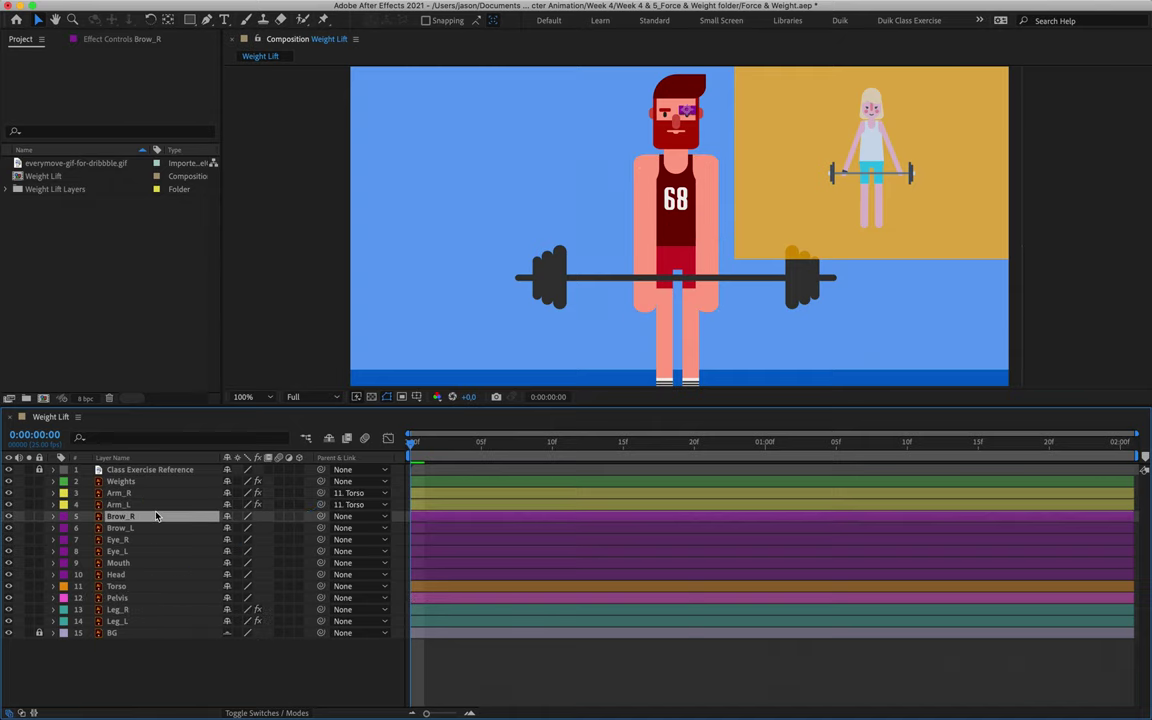
left_click(145, 564, "shift")
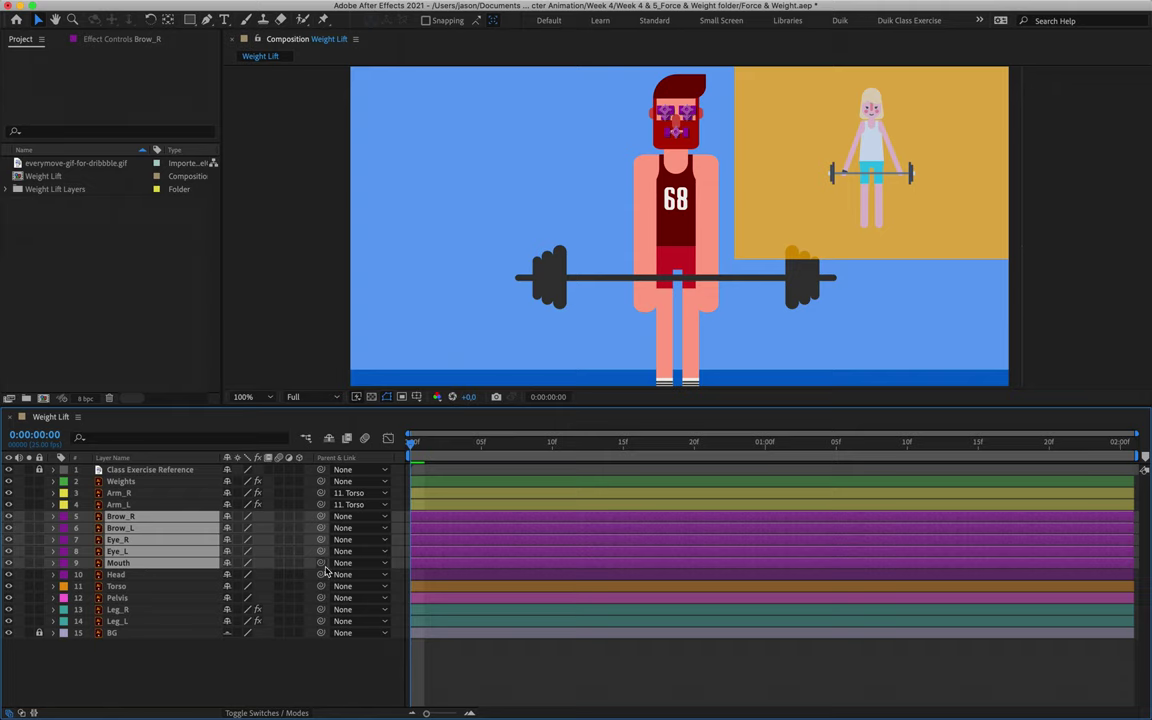
left_click_drag(321, 564, 141, 577)
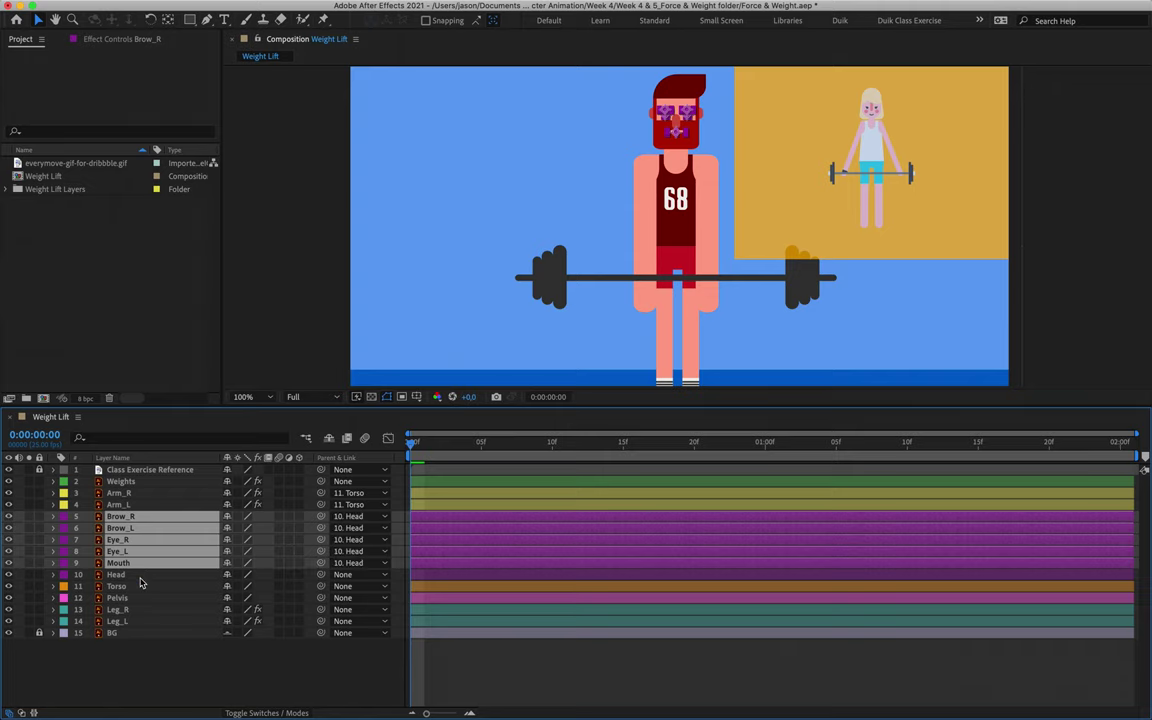
Parent the Head layer to Torso and the Torso layer to Pelvis.
left_click(141, 576)
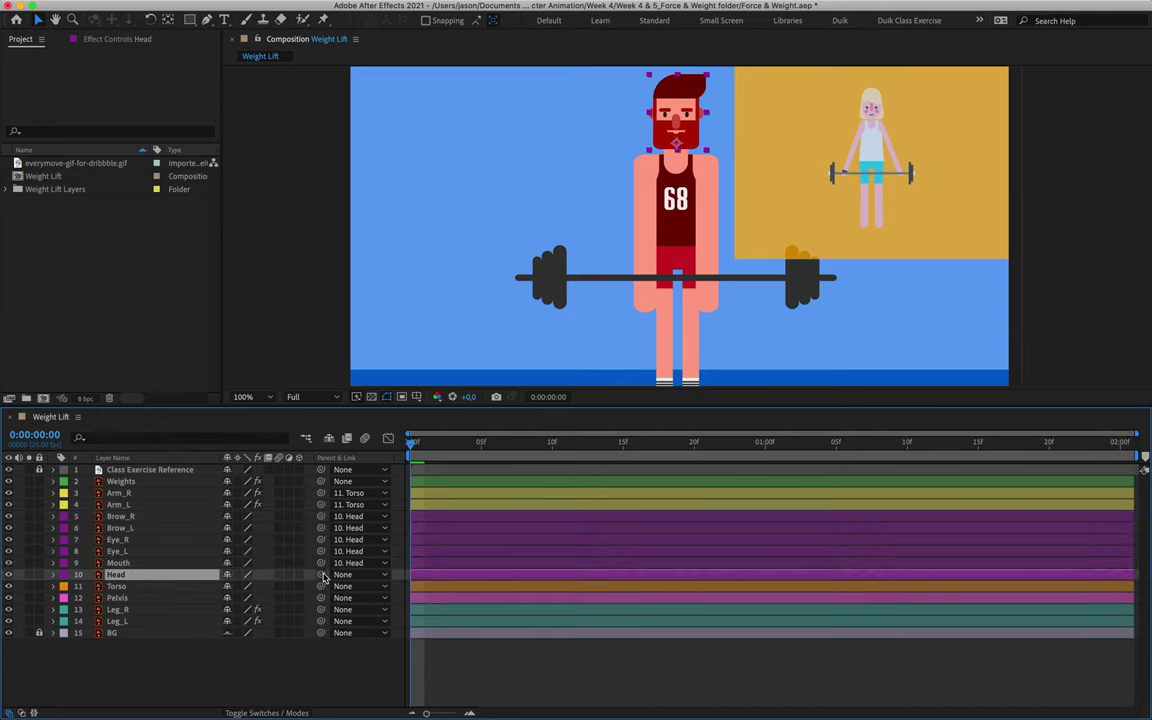
left_click_drag(321, 575, 171, 592)
left_click(171, 592)
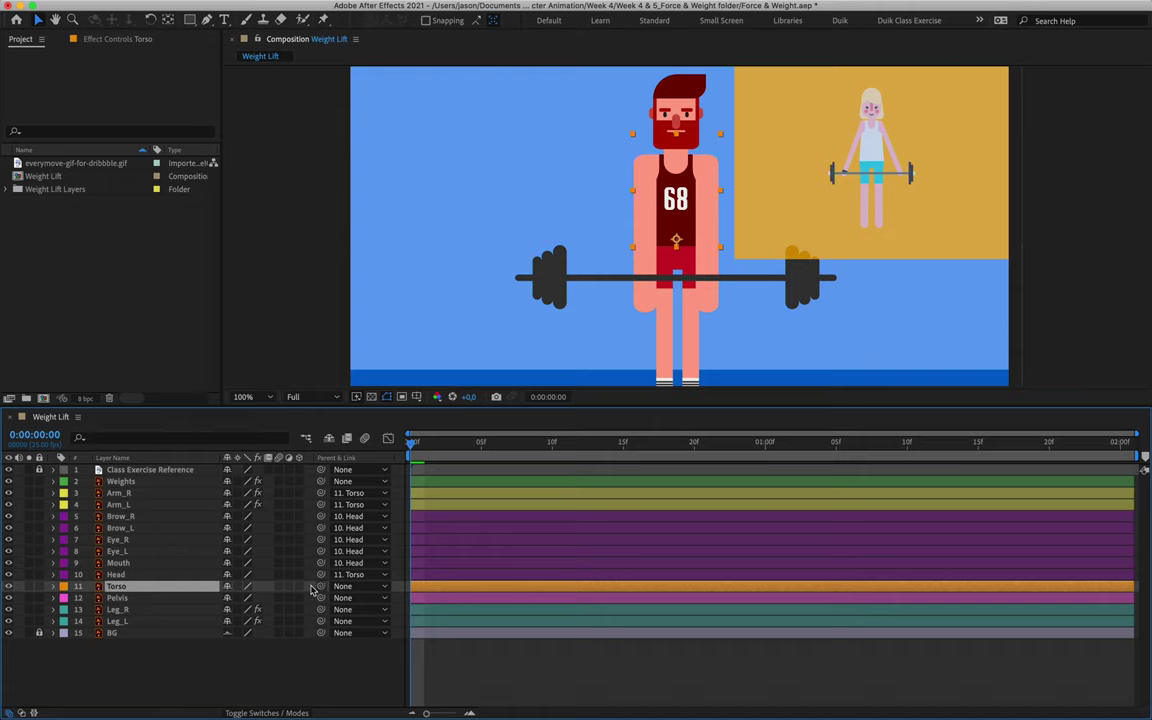
left_click_drag(321, 586, 173, 598)
key("F2")
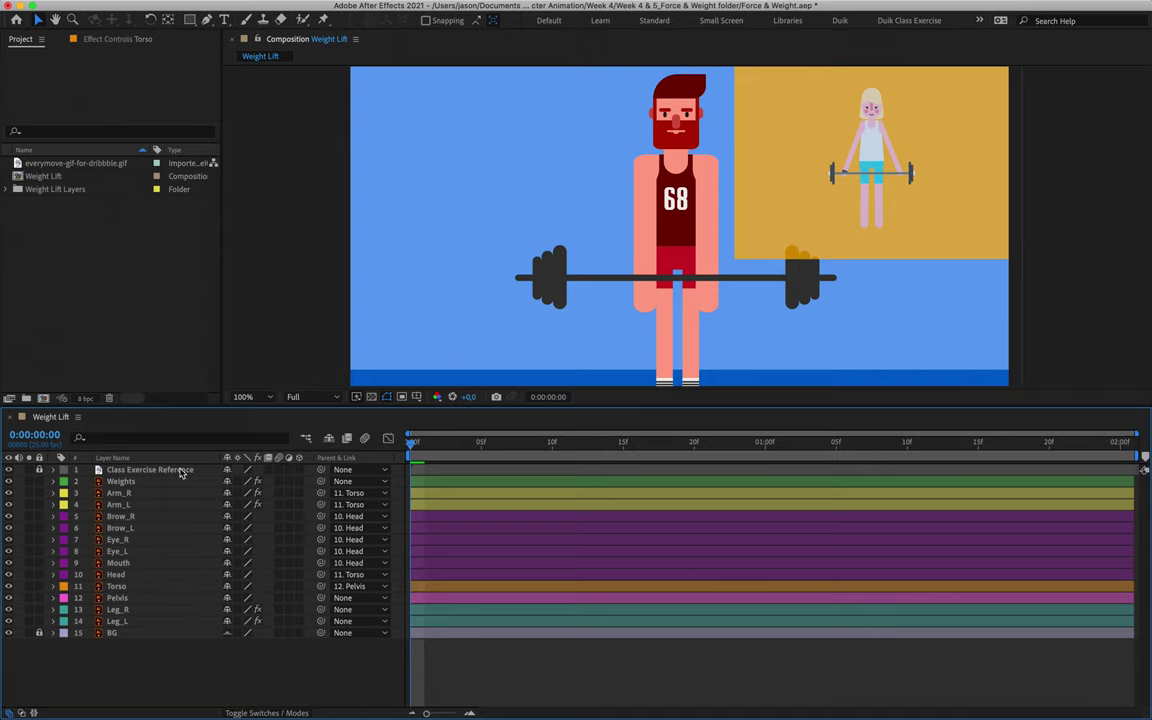
Review the layer hierarchy by selecting the Weights, arm, face, head, torso, pelvis and leg layers in turn.
left_click(175, 483)
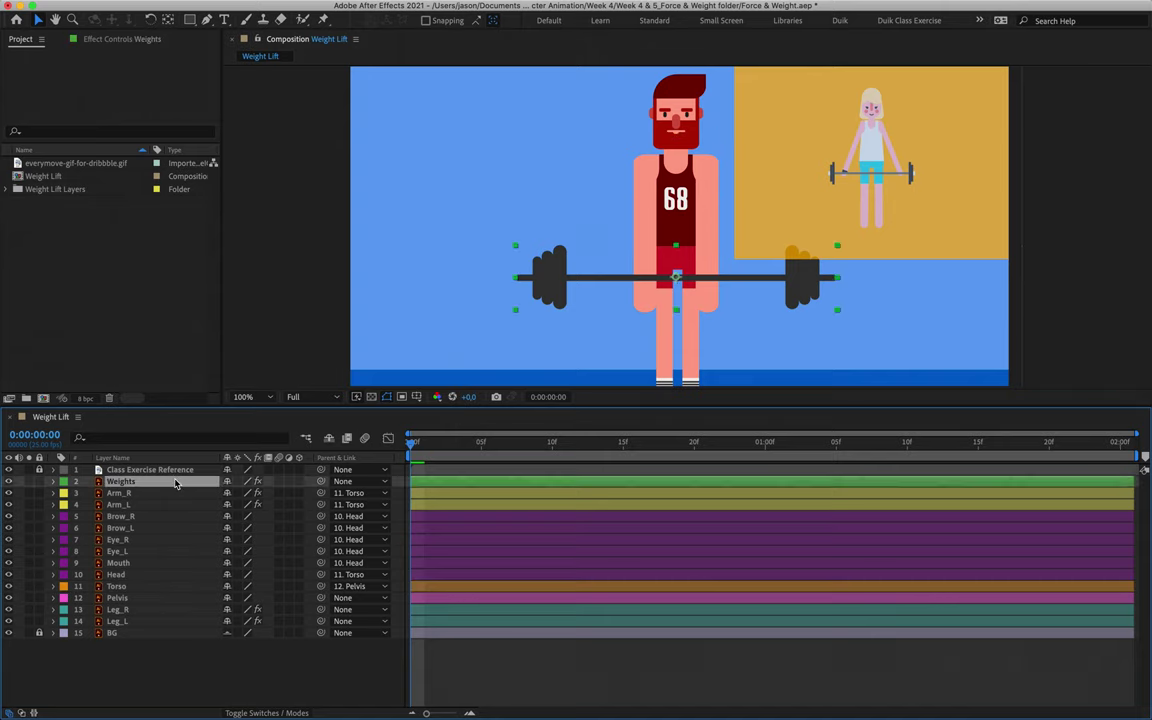
left_click(169, 505)
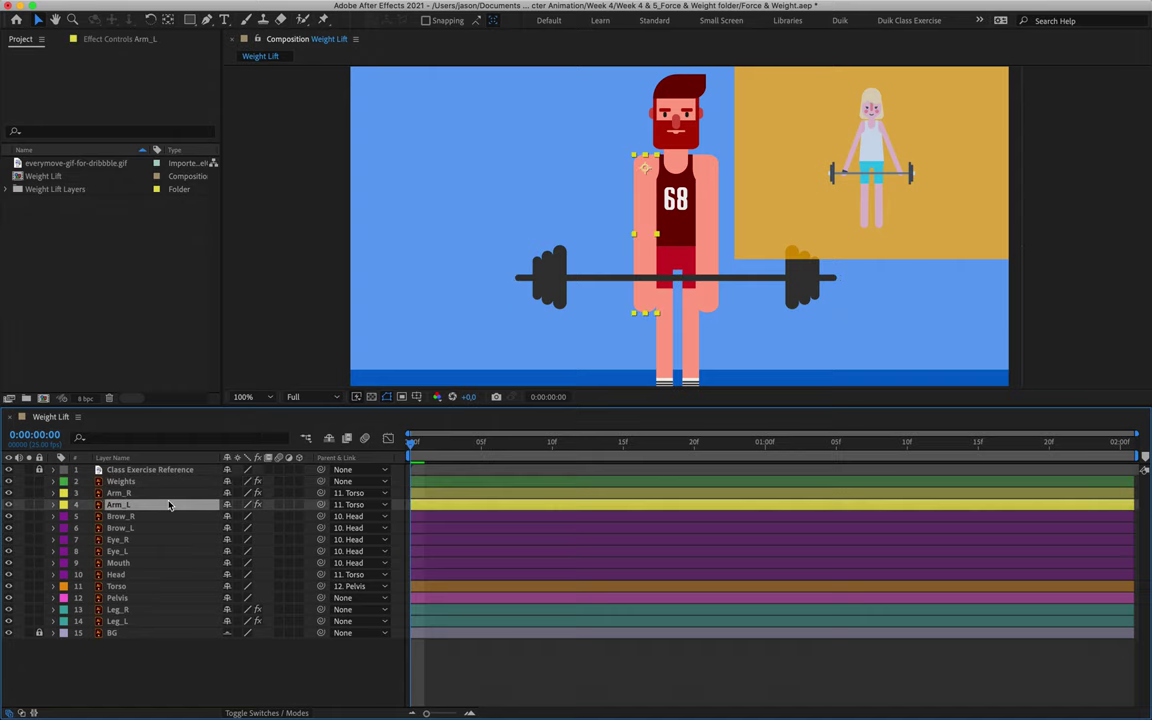
left_click(162, 527)
left_click(162, 539)
left_click(162, 551)
left_click(163, 563)
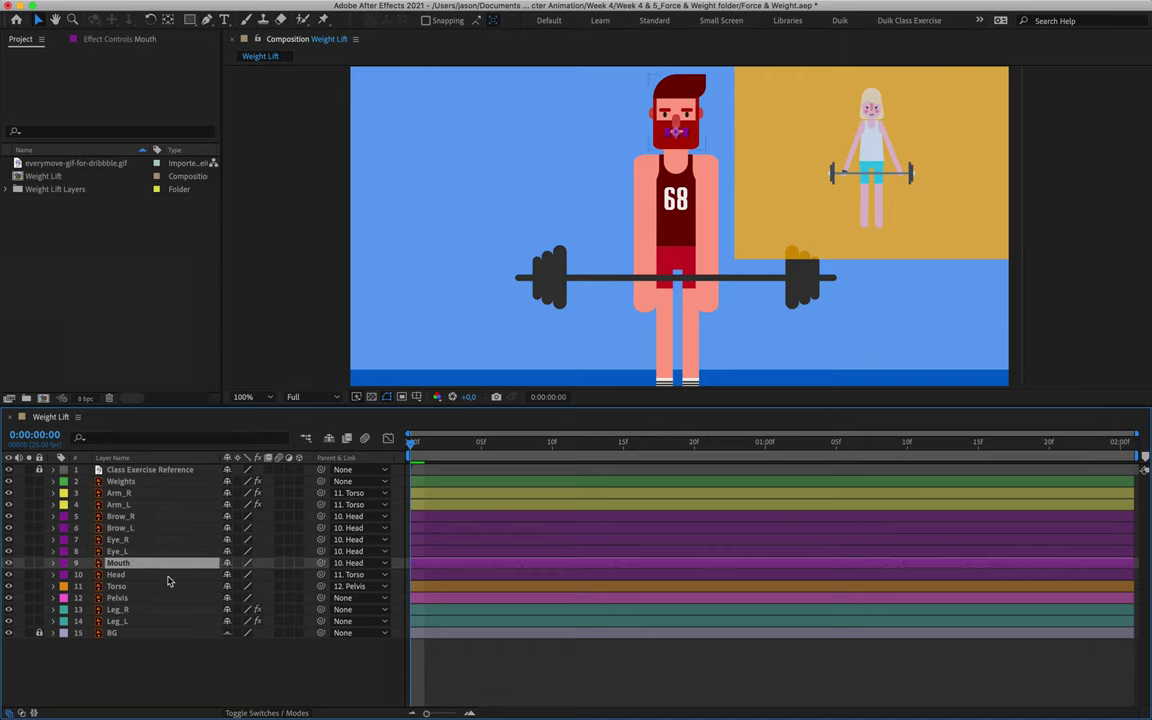
left_click(169, 575)
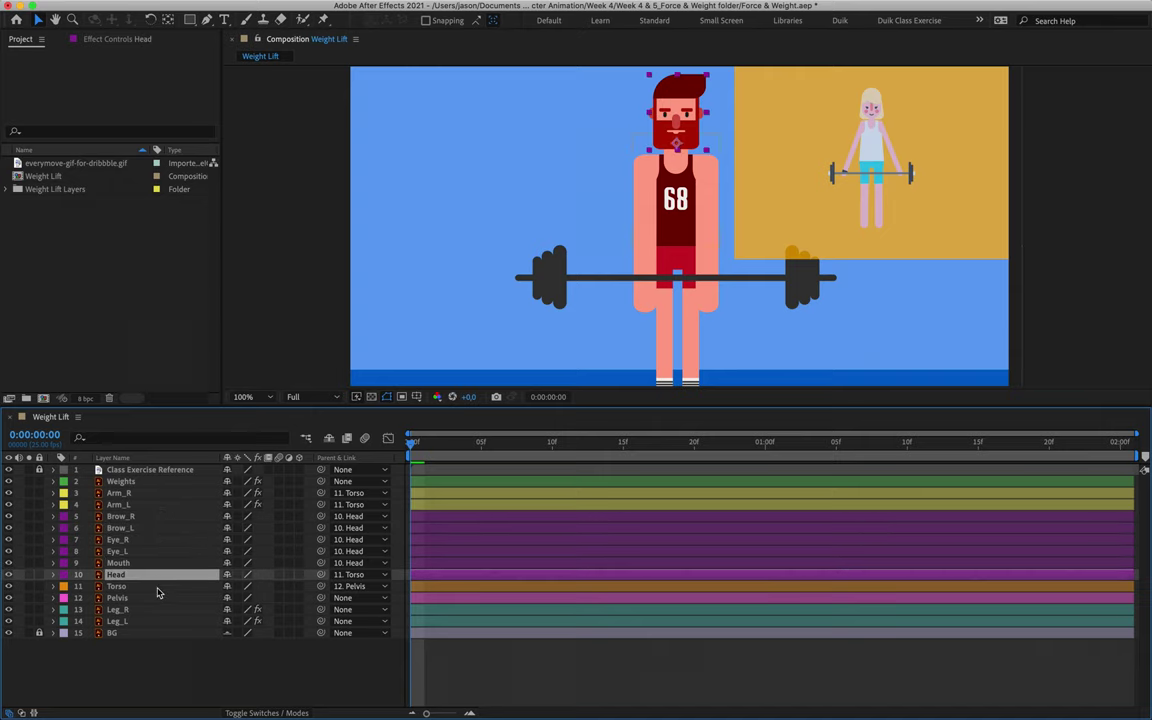
left_click(157, 589)
left_click(159, 598)
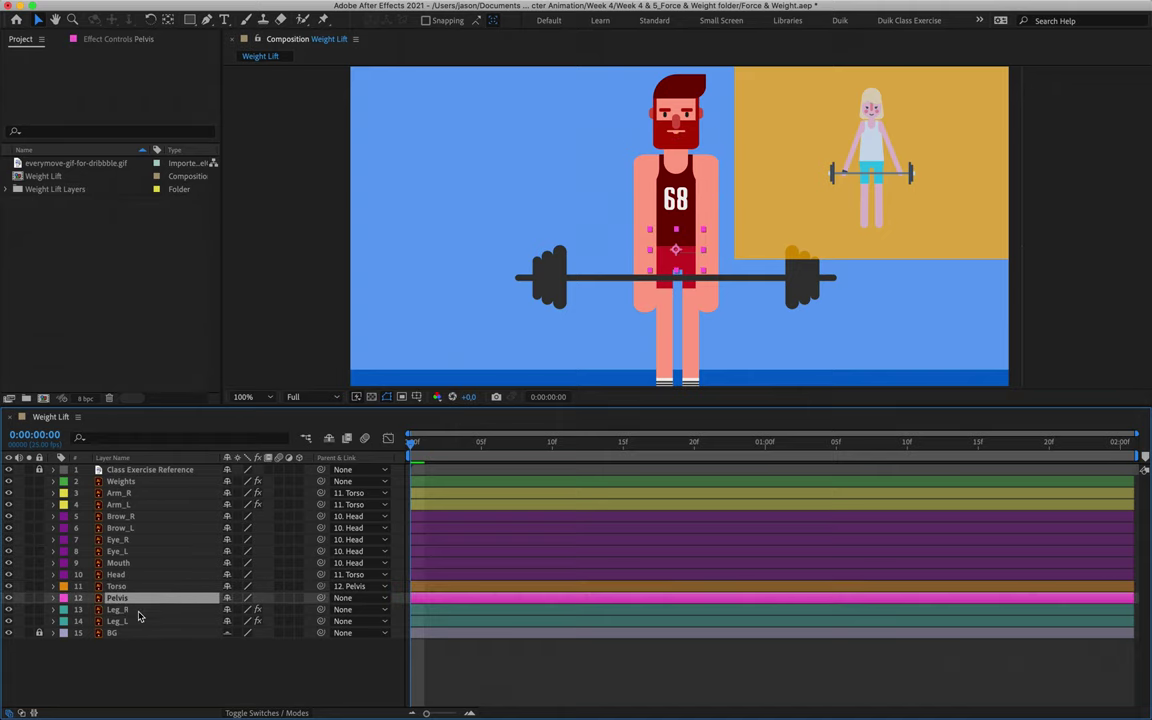
left_click(136, 609)
left_click(136, 621)
left_click(136, 609)
left_click(136, 621)
left_click(136, 609)
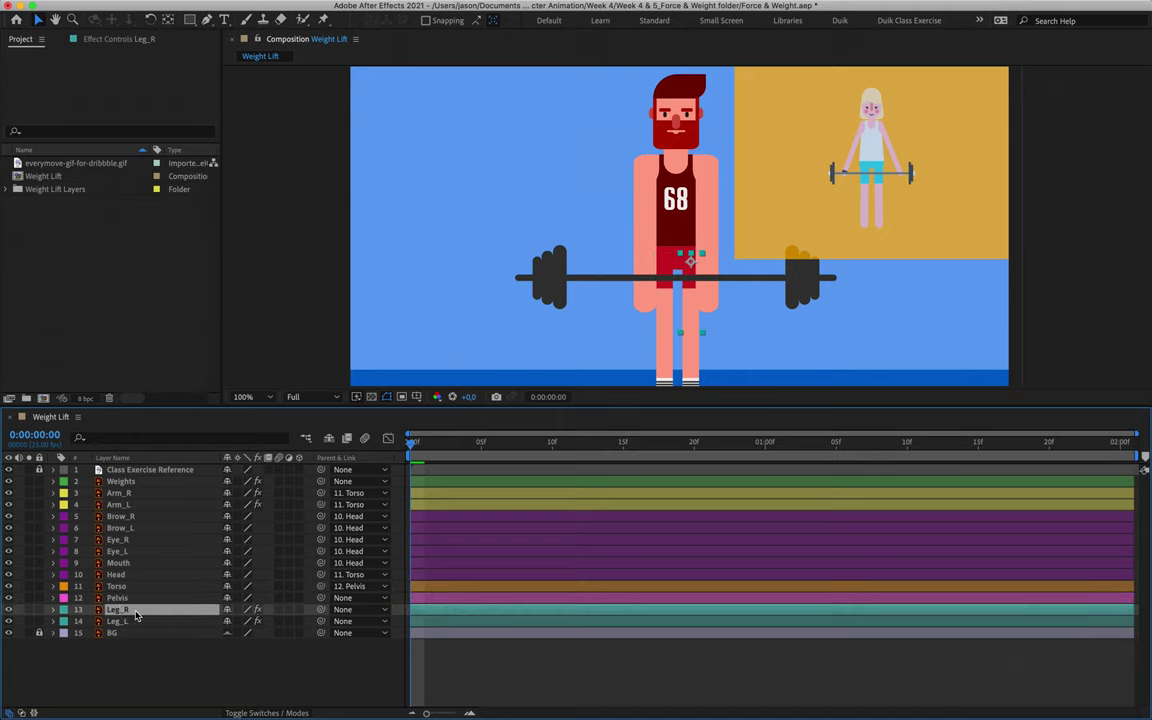
left_click(136, 621)
left_click(140, 612)
left_click(130, 621)
left_click(143, 610)
left_click(147, 586)
Place puppet pins at both corners and the centre of the Mouth layer.
left_click(150, 565)
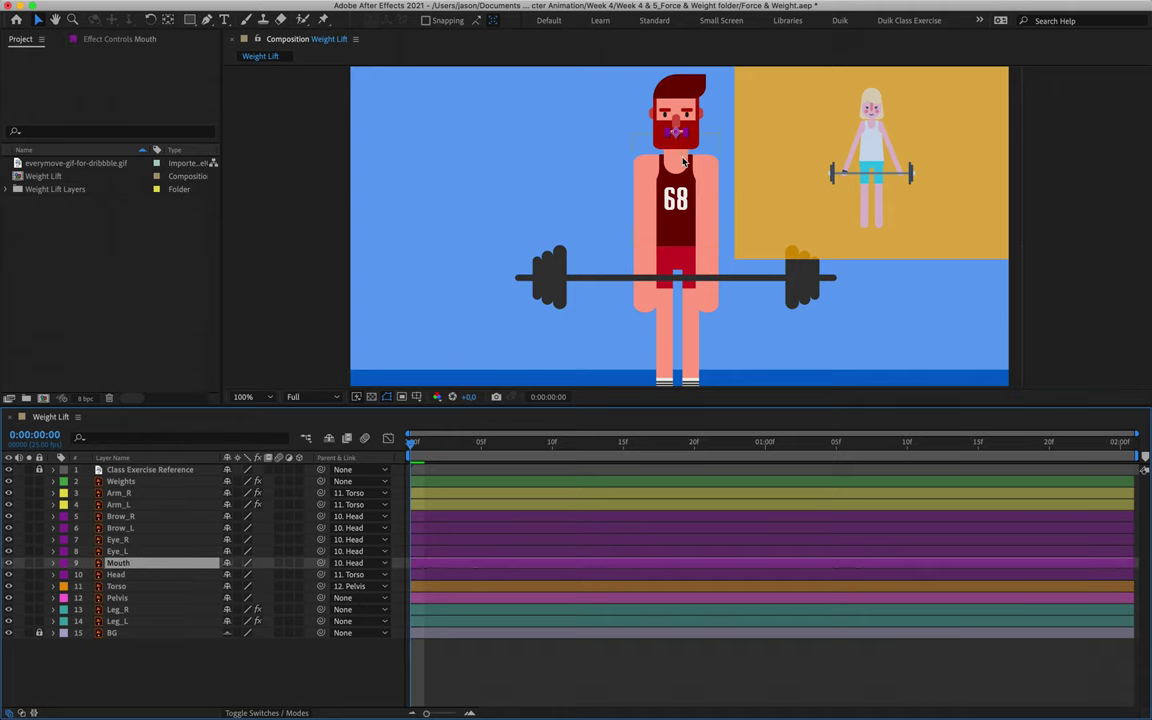
key("period")
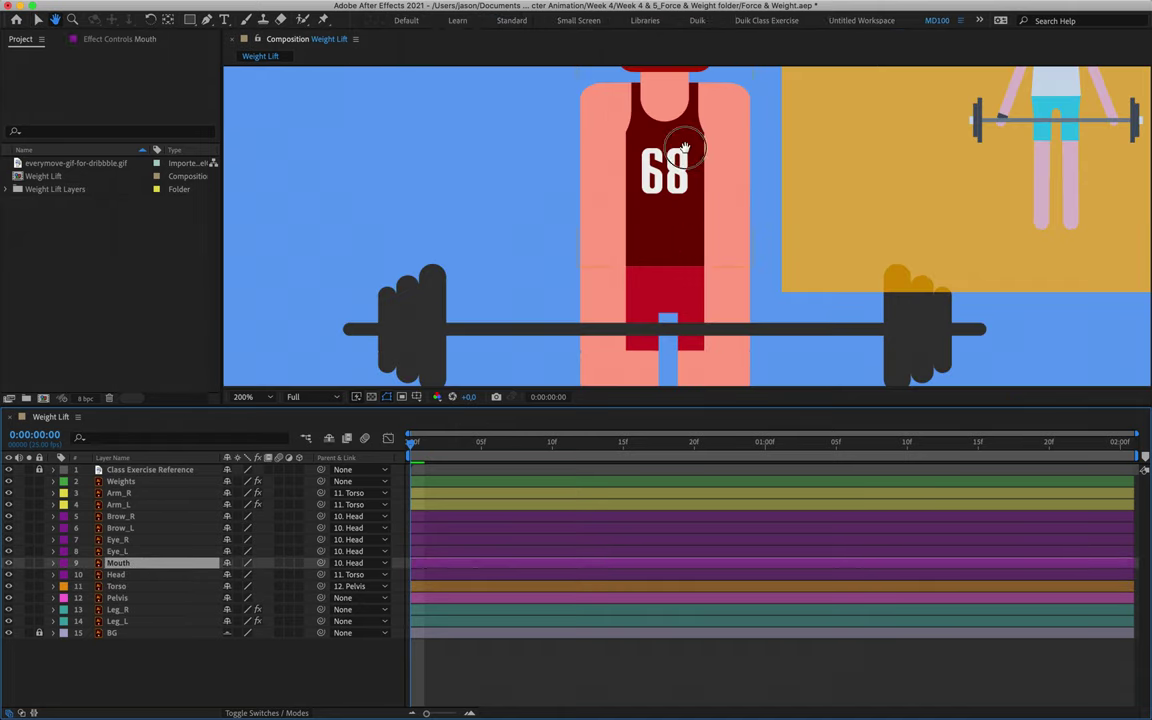
key("period")
key("period")
left_click_drag(640, 162, 711, 337)
key("v")
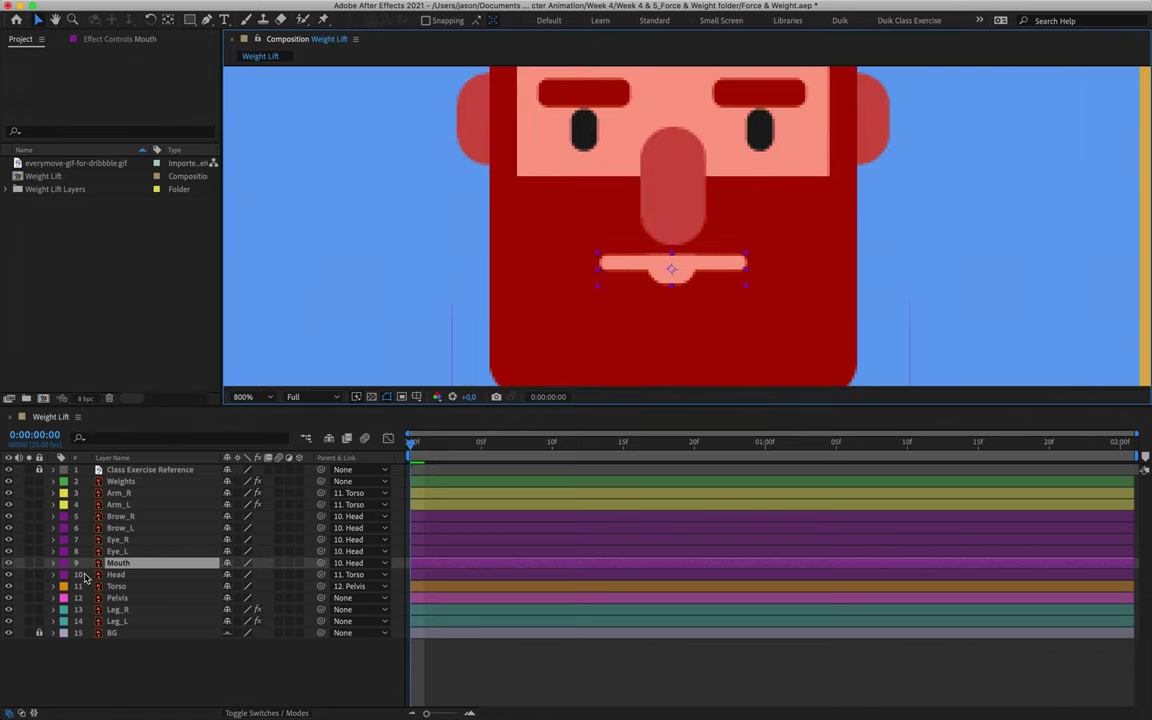
left_click(322, 20)
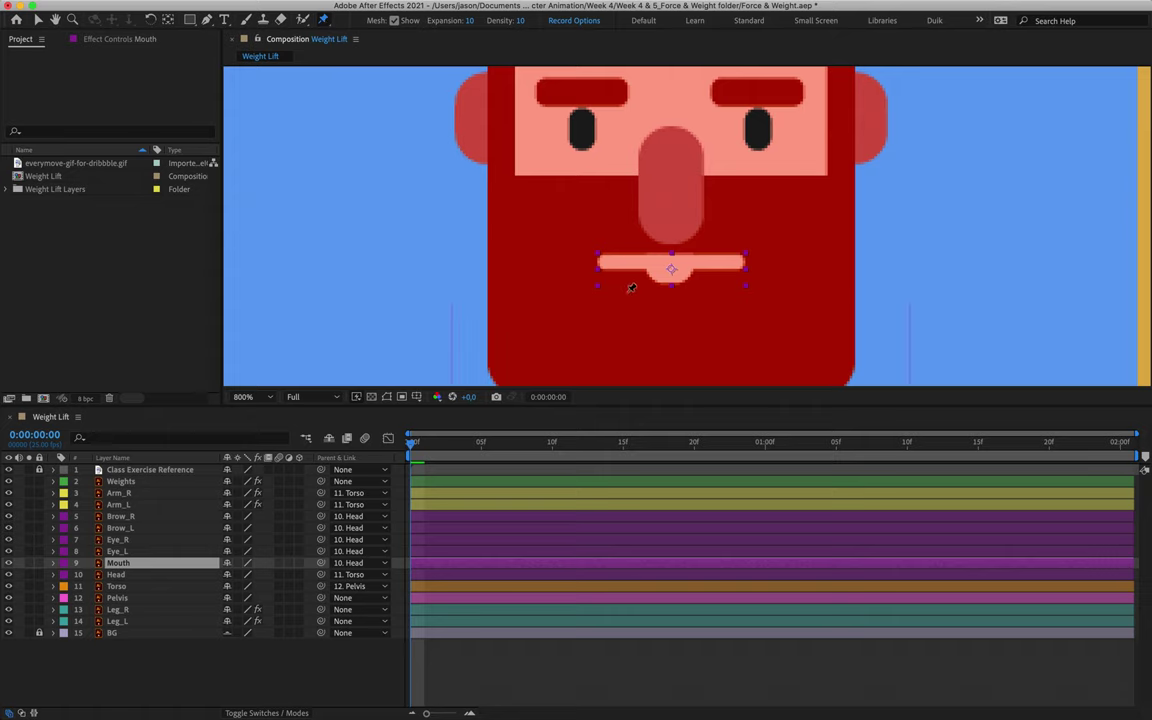
left_click(603, 262)
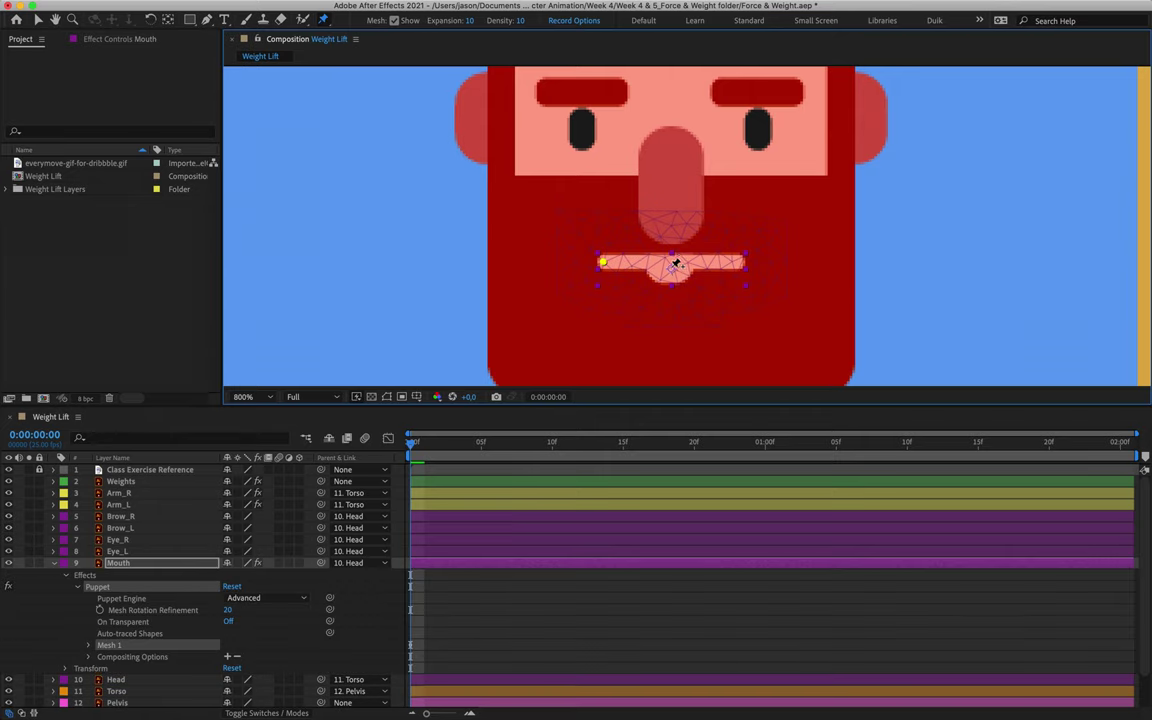
left_click(736, 262)
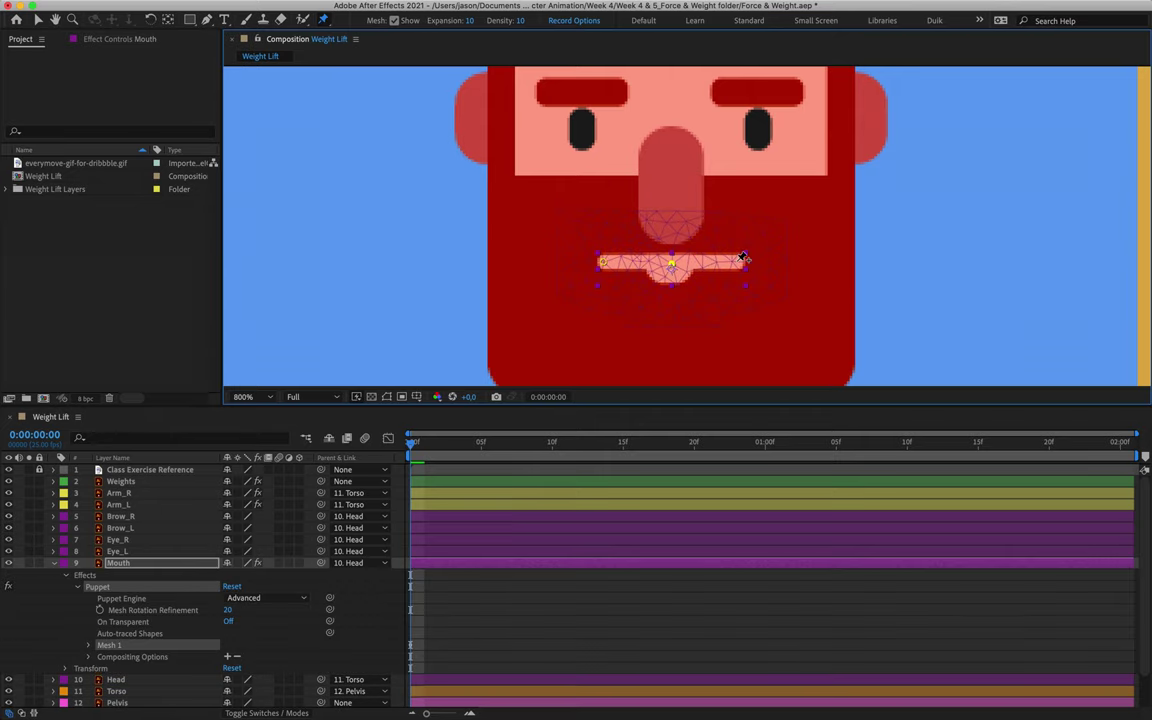
Test bending the mouth upward with its centre puppet pin and return it to a straight shape.
left_click(672, 264)
mouse_move(672, 264)
left_mouse_down()
mouse_move(673, 281)
mouse_move(663, 244)
mouse_move(667, 268)
mouse_move(669, 257)
left_mouse_up()
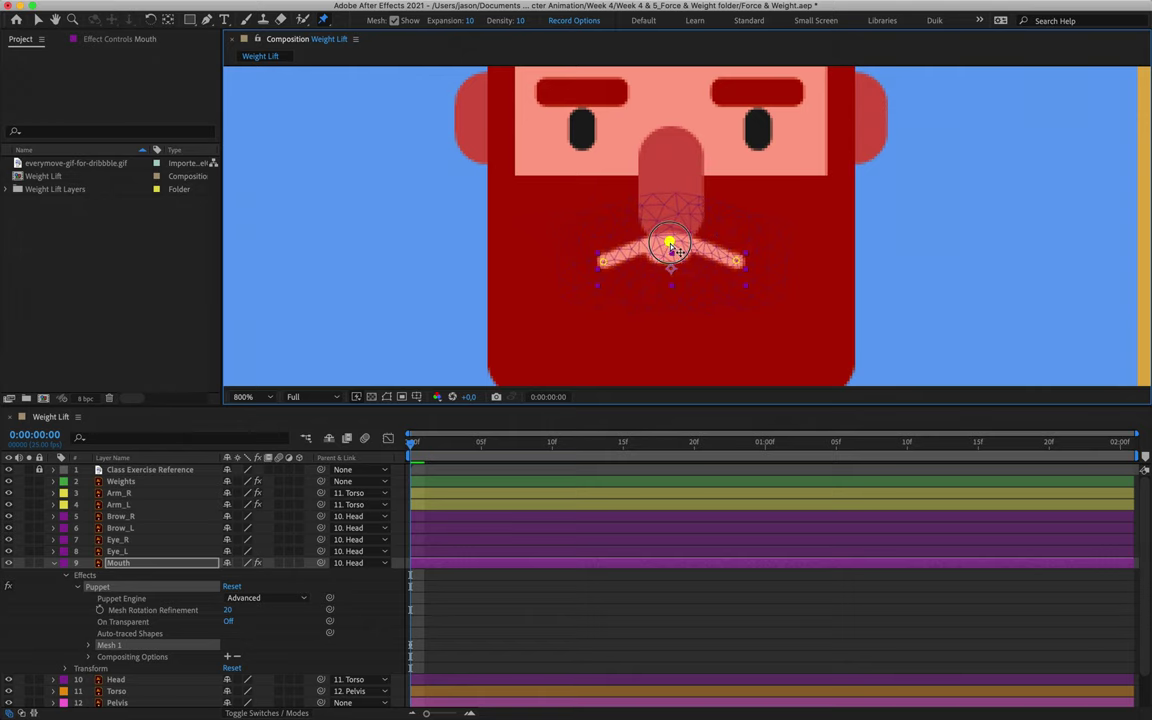
left_click_drag(672, 260, 674, 263)
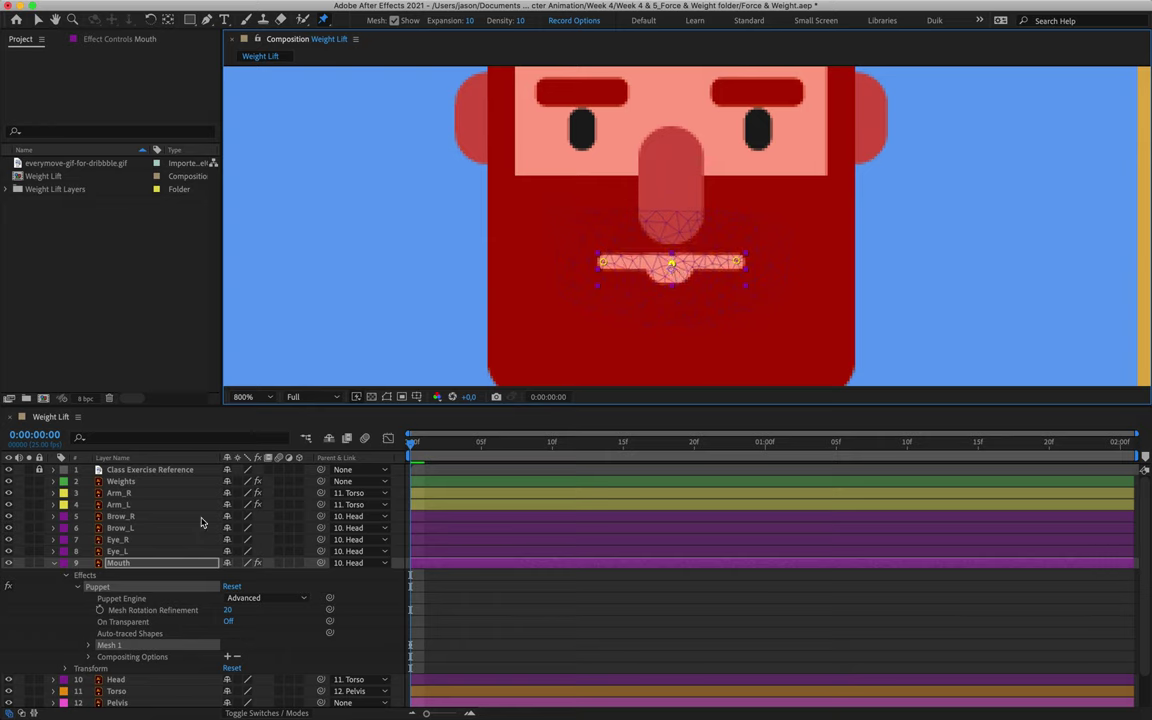
Nudge the Mouth layer slightly lower on the beard, collapse its properties and deselect it.
left_click(167, 564)
key("Down")
key("Down")
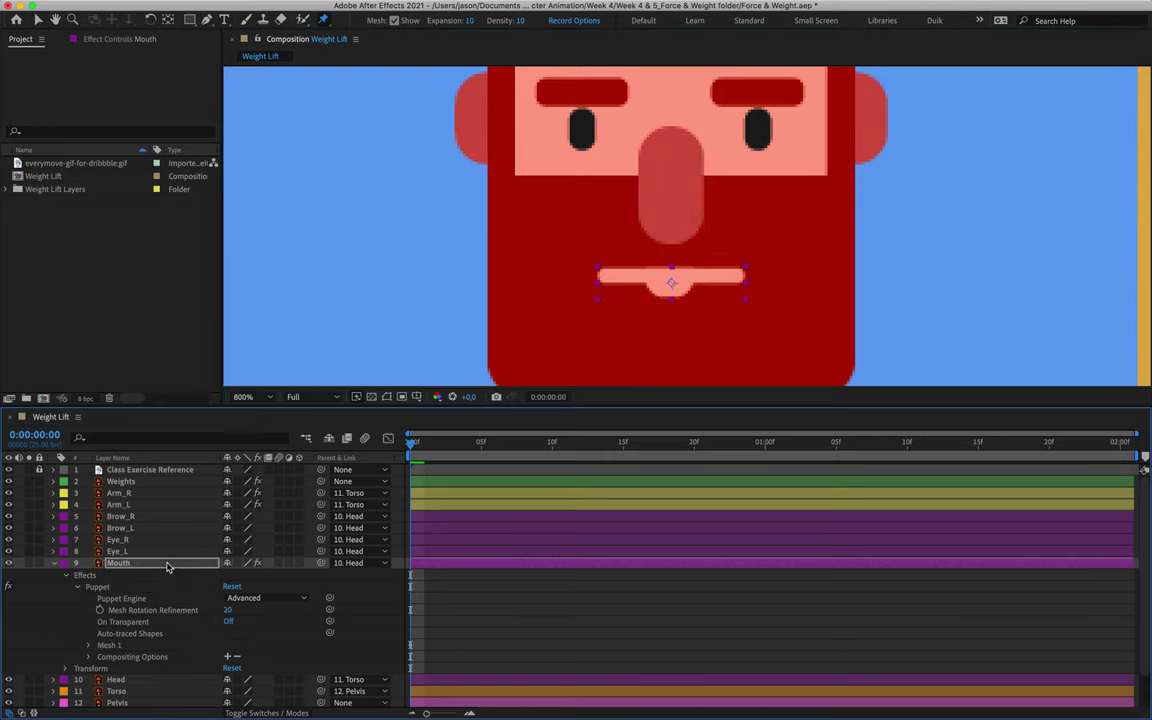
key("Up")
key("Up")
key("Up")
key("Up")
key("Down")
key("Down")
key("Down")
key("Down")
key("Down")
key("Down")
key("Up")
key("Up")
left_click(161, 568)
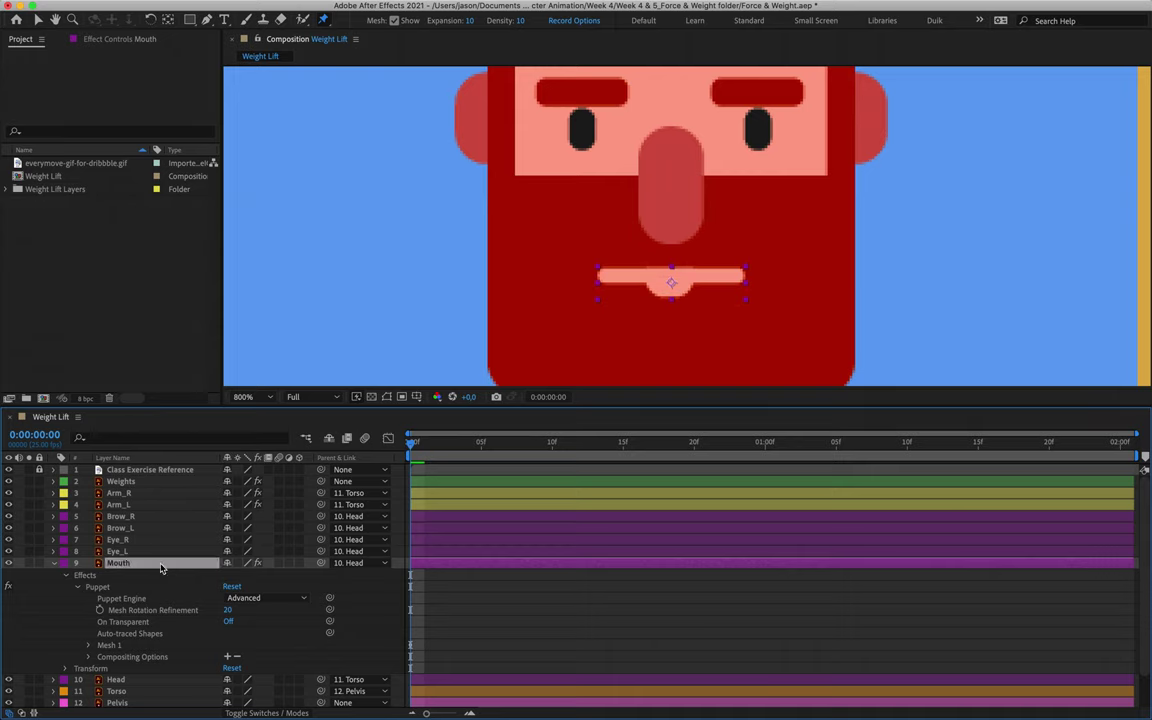
left_click(54, 563)
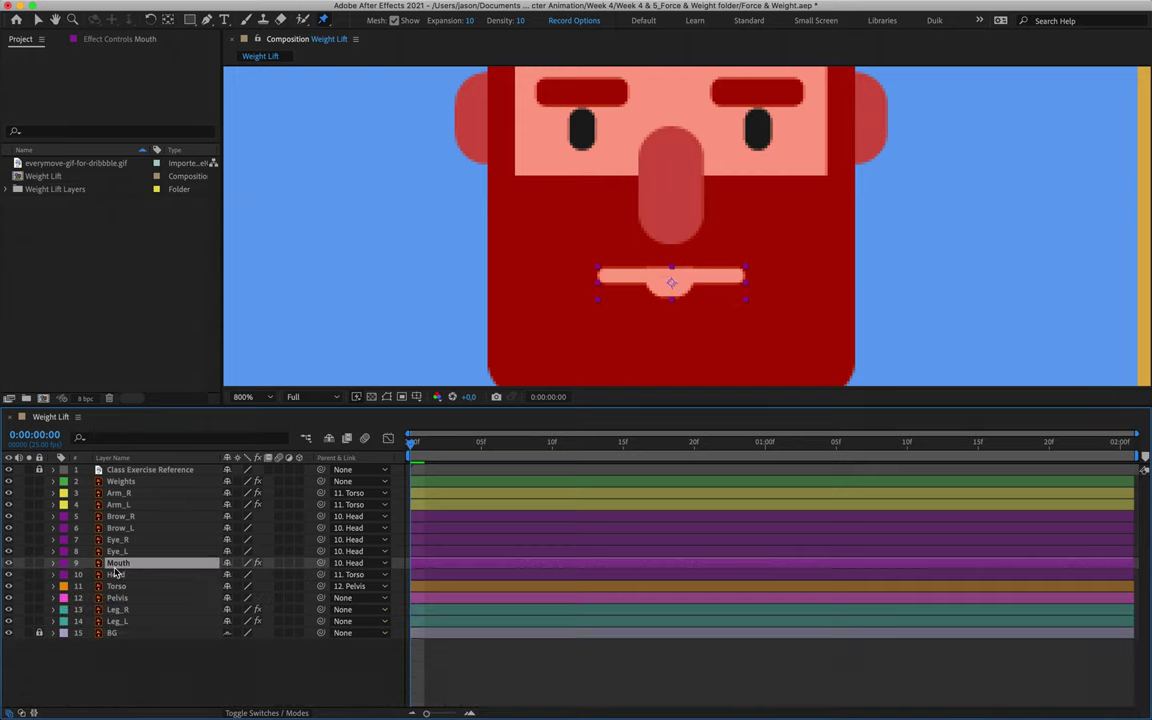
left_click(203, 681)
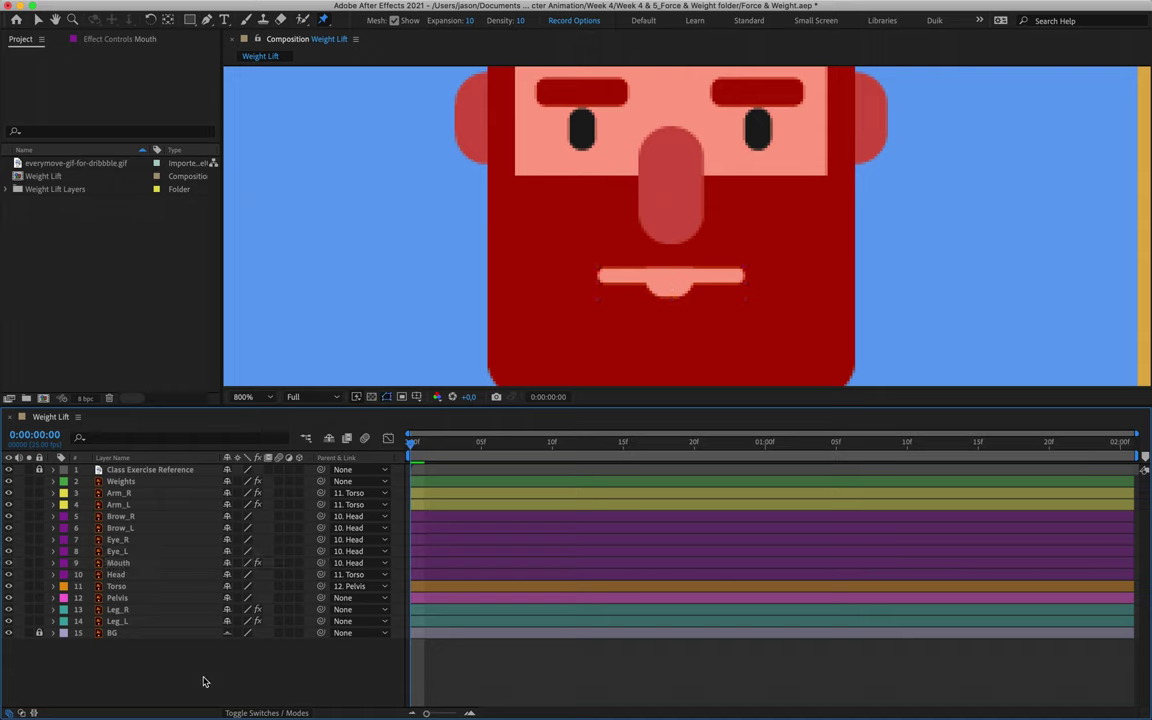
Mark the Brow_R, Brow_L, Eye_R, Eye_L, Mouth and Head layers as shy and hide all shy layers in the timeline.
left_click(148, 516)
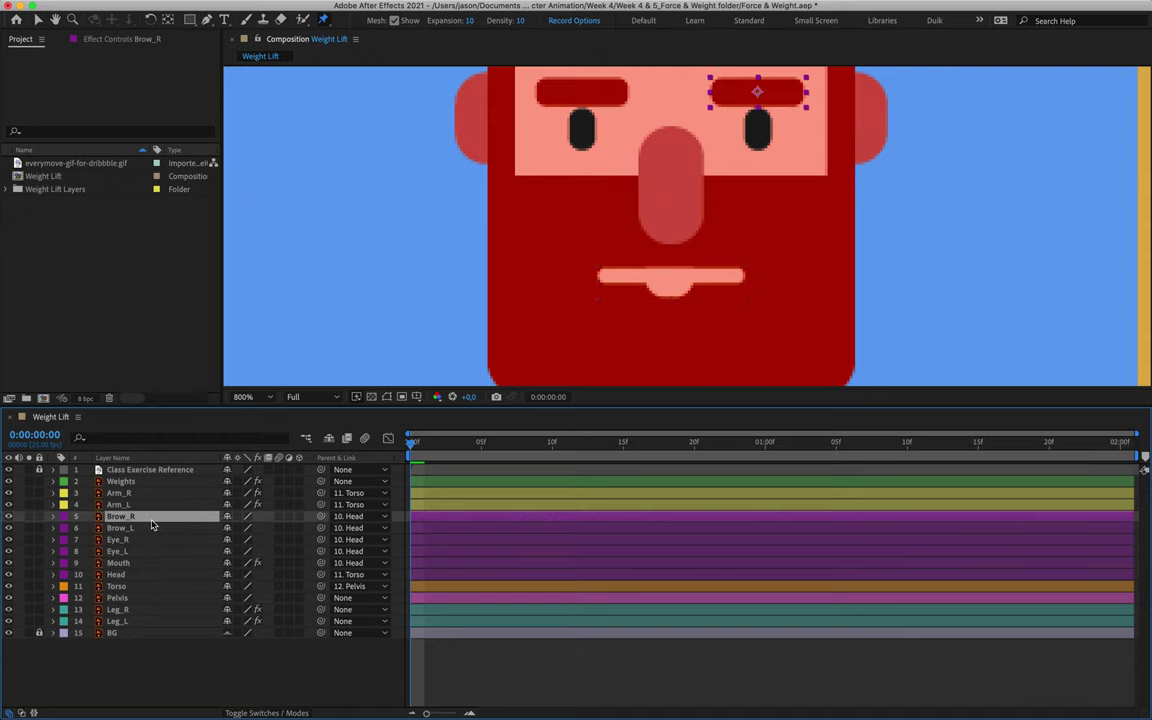
left_click(148, 576, "shift")
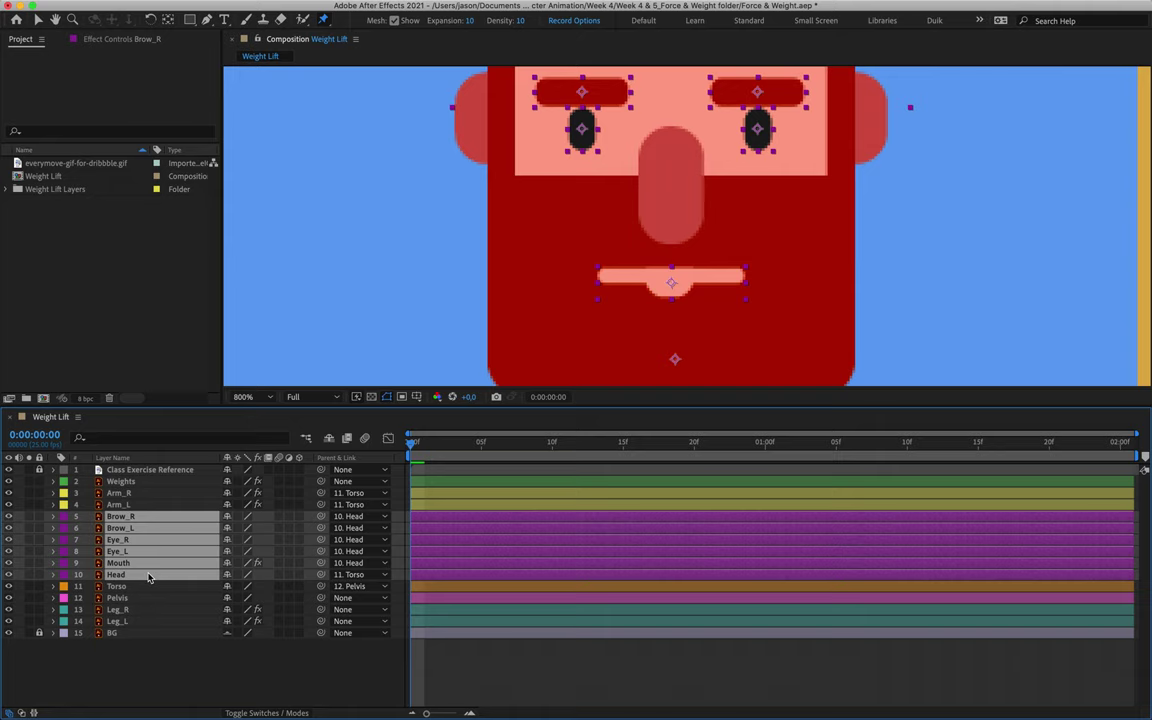
key("comma")
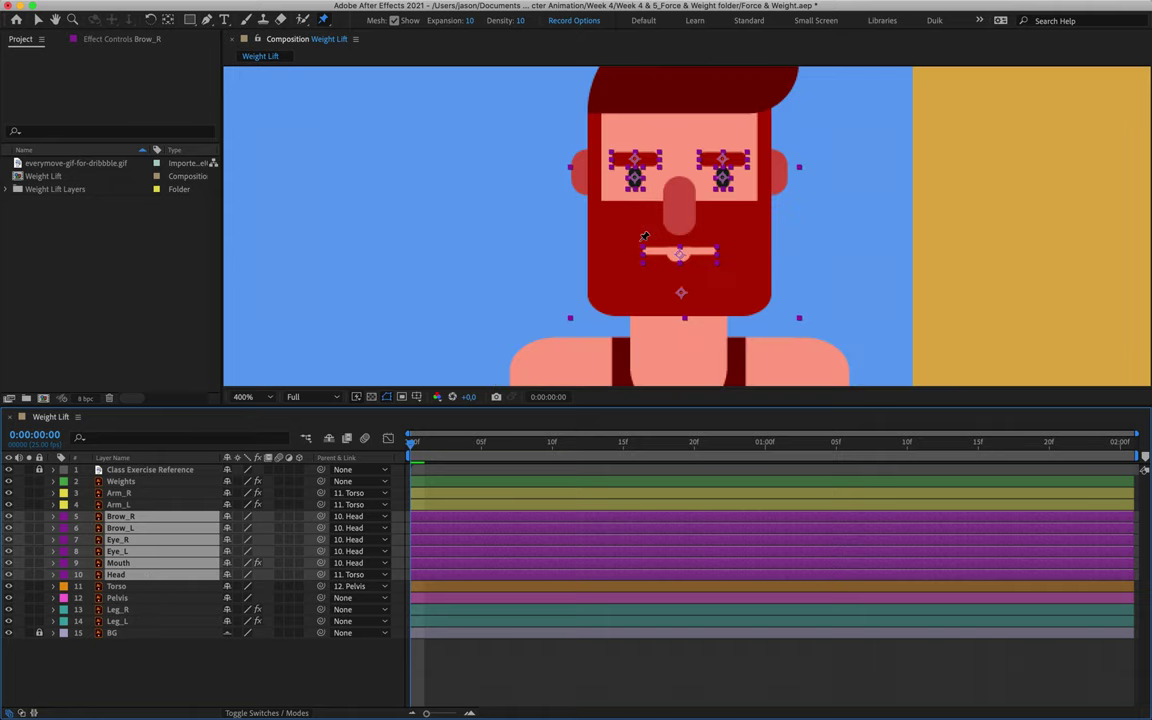
left_click(227, 516)
left_click(329, 439)
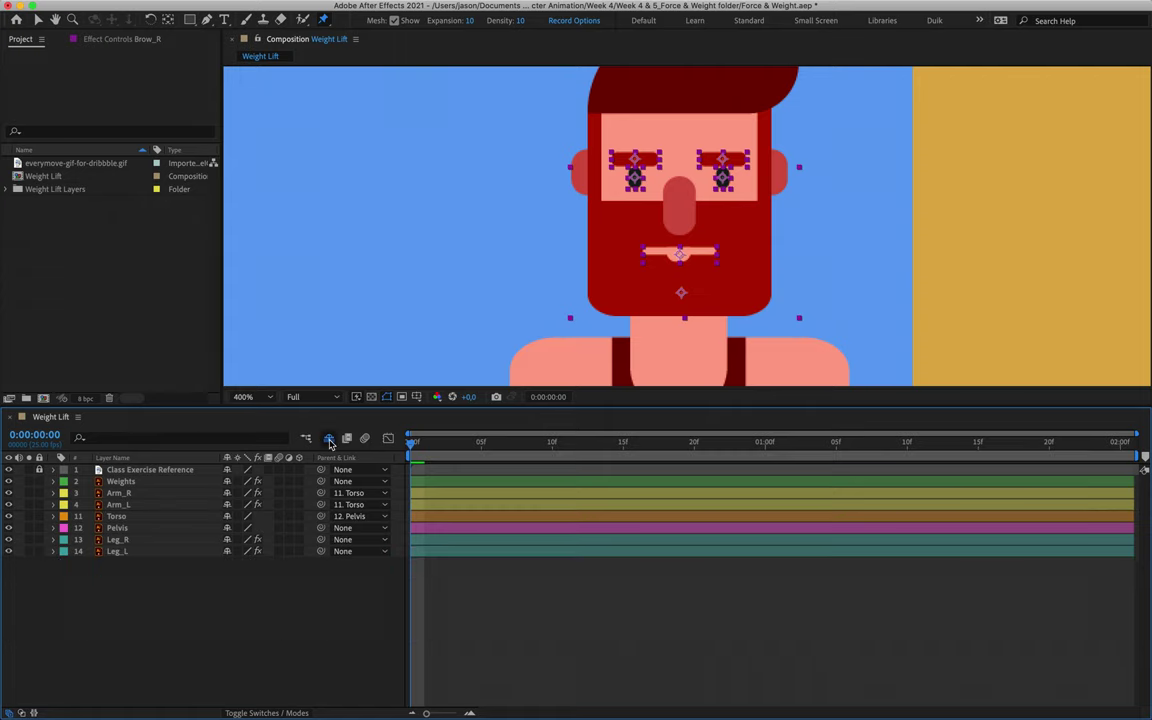
key("comma")
key("comma")
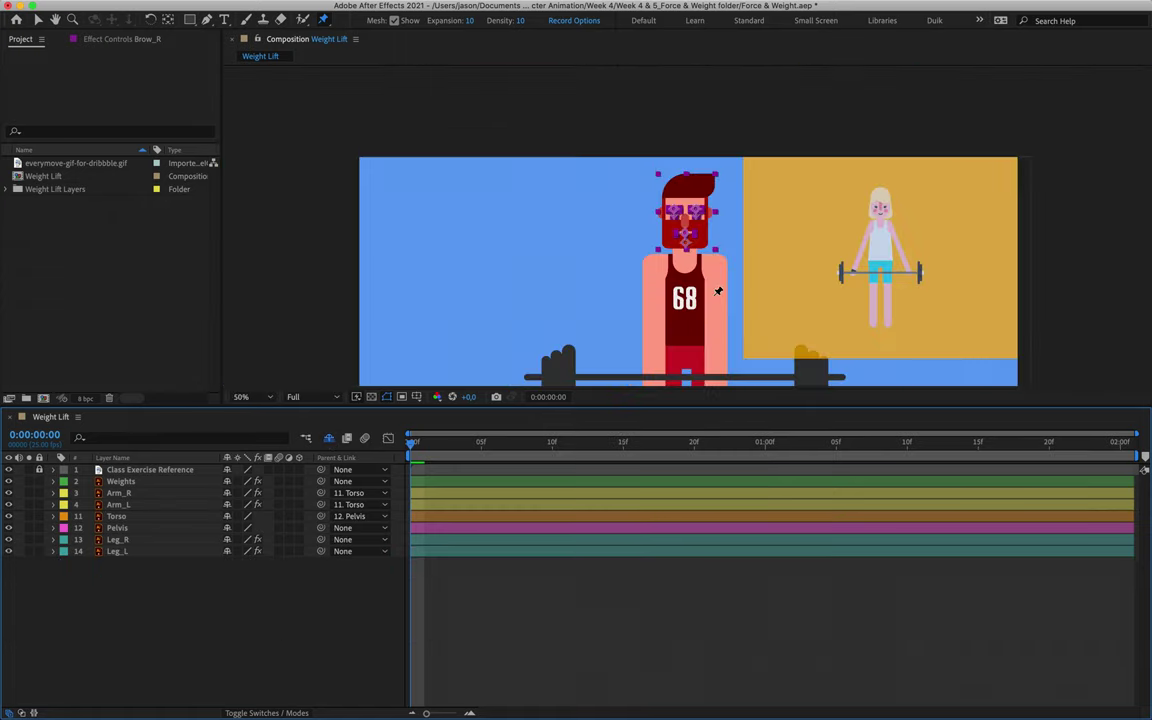
key("period")
left_click_drag(709, 316, 689, 206)
left_click(267, 601)
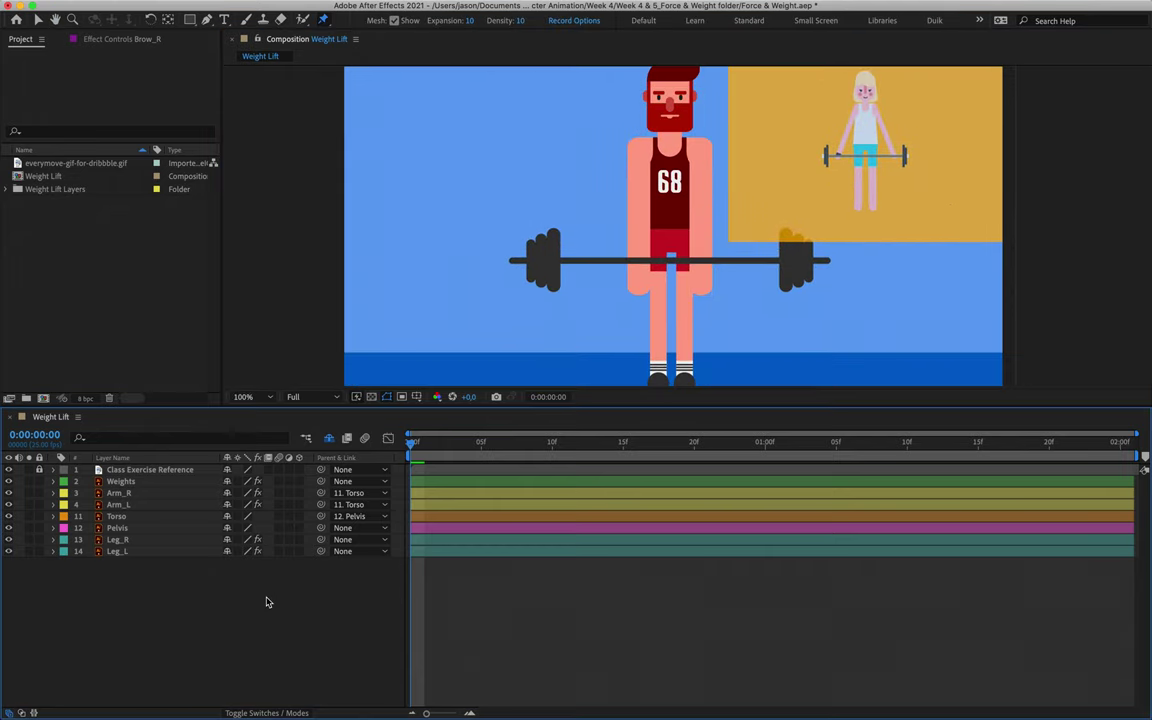
Reveal the keyframed puppet pin Position properties of the Arm_R and Arm_L layers.
key("v")
left_click(121, 481)
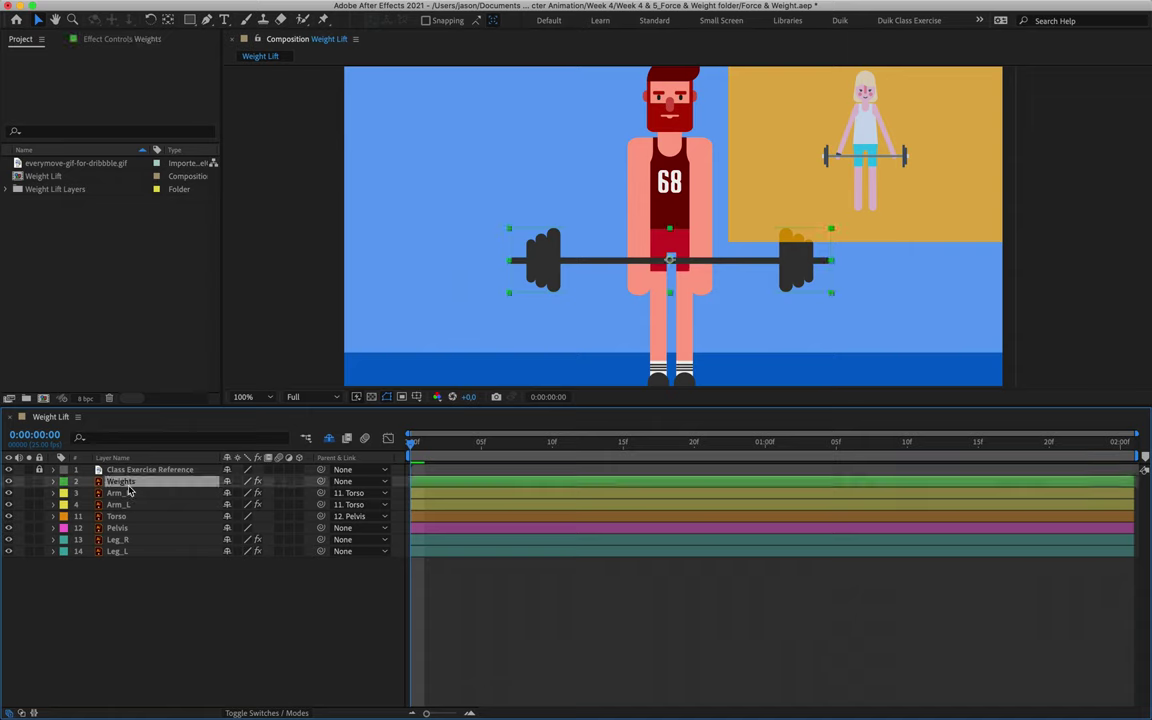
left_click(128, 495)
left_click(138, 506, "shift")
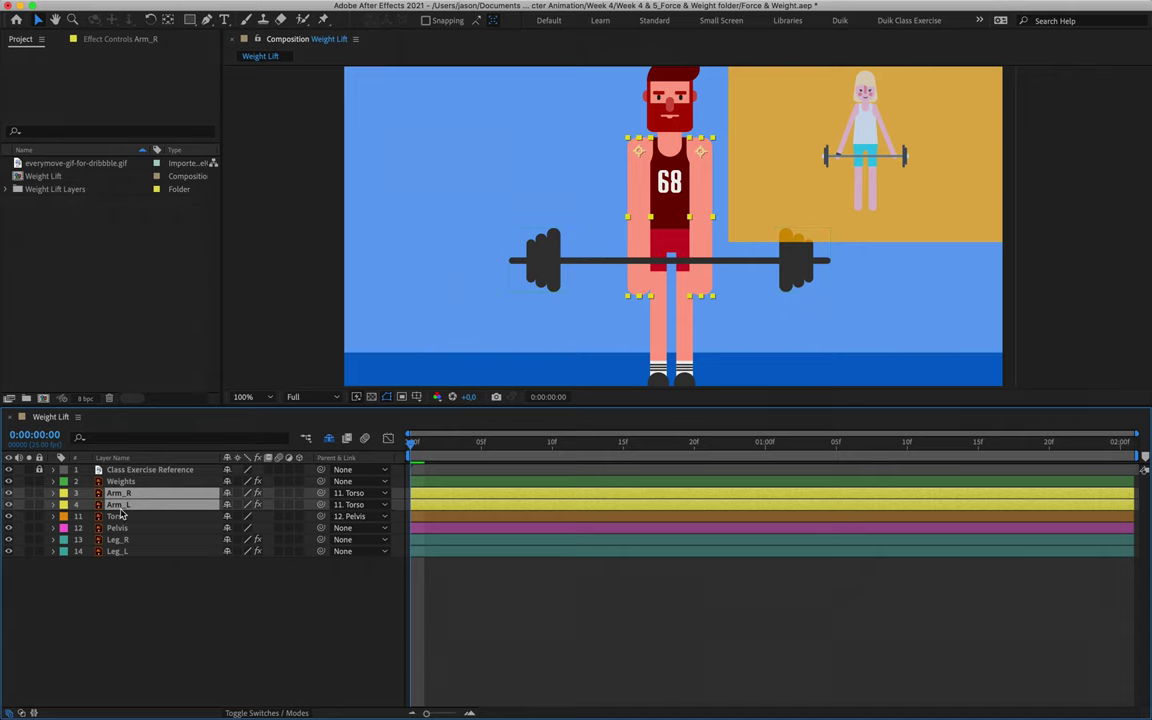
key("u")
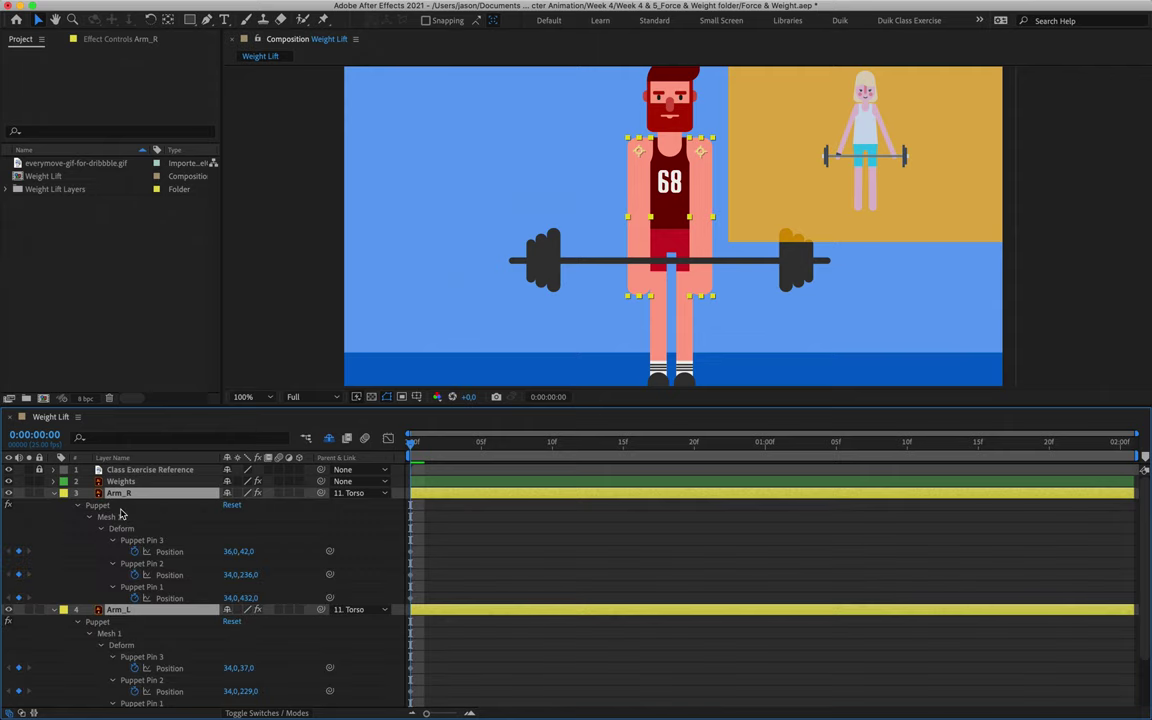
scroll(462, 578, "down", 5)
scroll(462, 578, "up", 3)
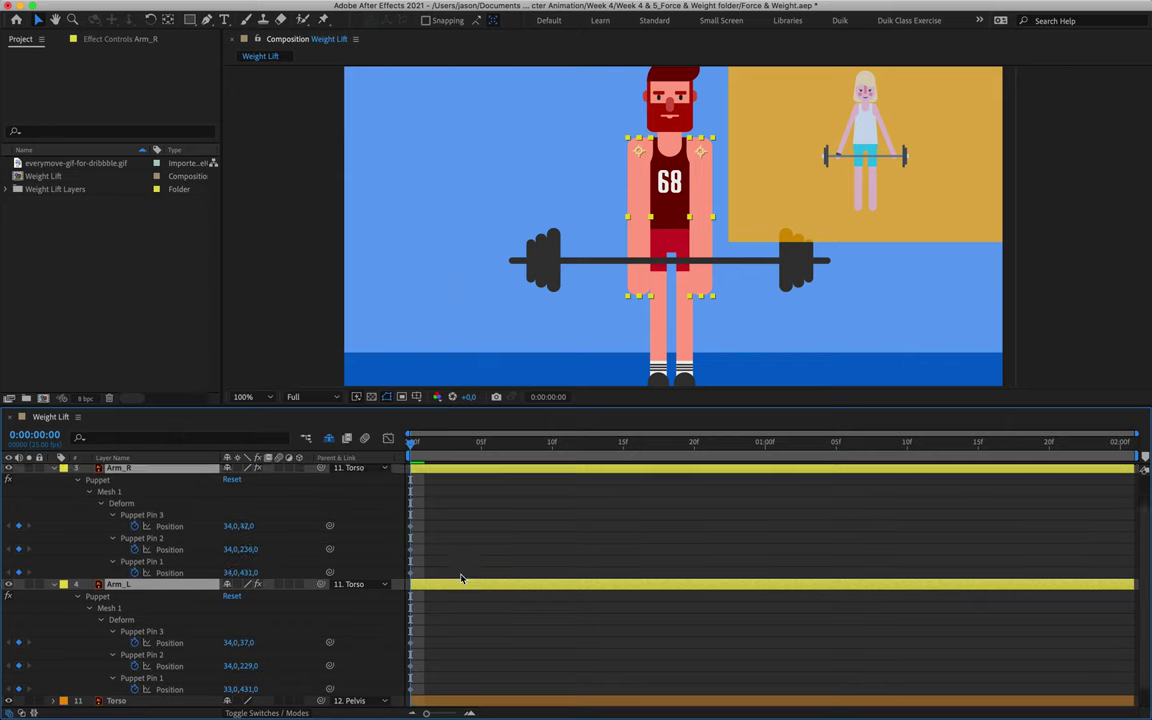
Examine the Arm_R and Arm_L puppet pin Position keyframes by selecting them and stepping between the first frame and frame 3.
left_click_drag(440, 512, 381, 618)
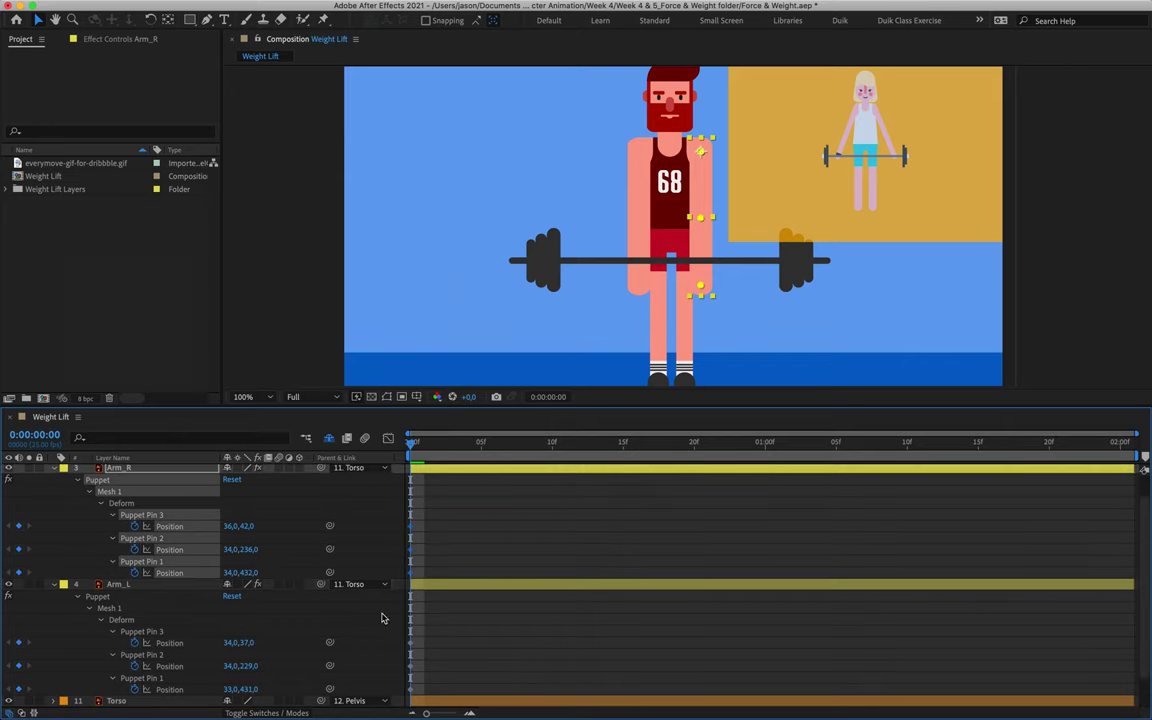
key("Page_Down")
key("Page_Down")
key("Page_Down")
left_click(423, 527)
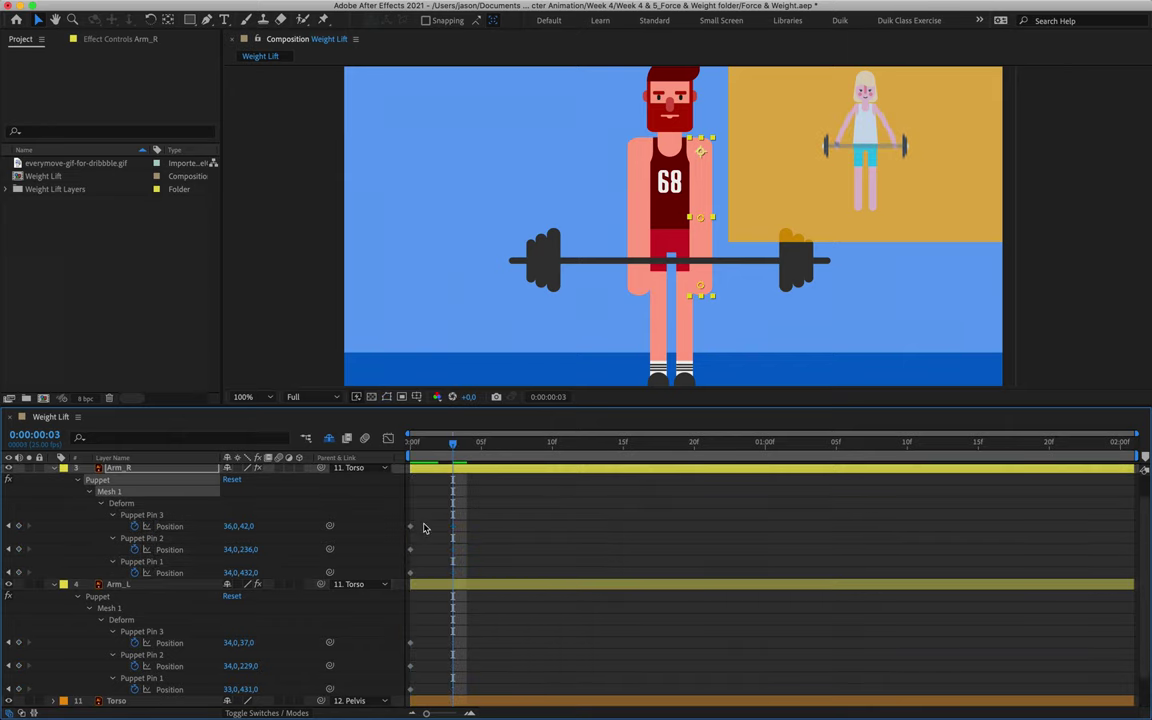
left_click(409, 526)
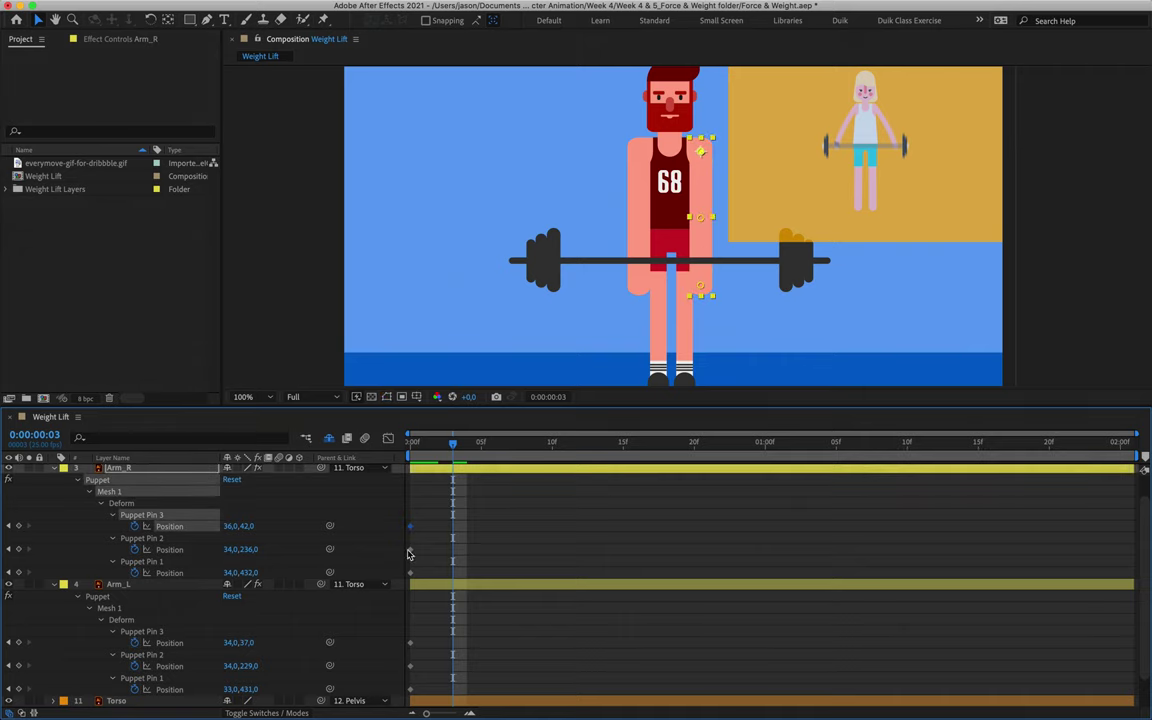
left_click(410, 572)
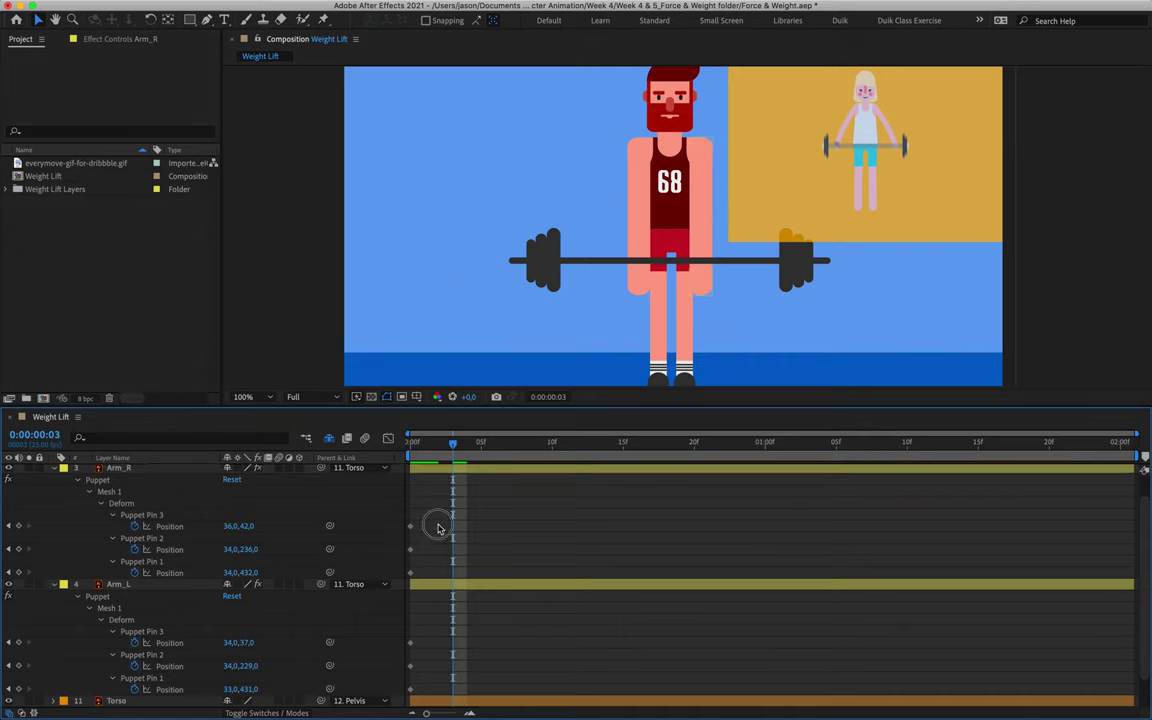
left_click_drag(453, 444, 410, 447)
left_click(483, 448)
left_click(428, 518)
left_click_drag(428, 518, 388, 713)
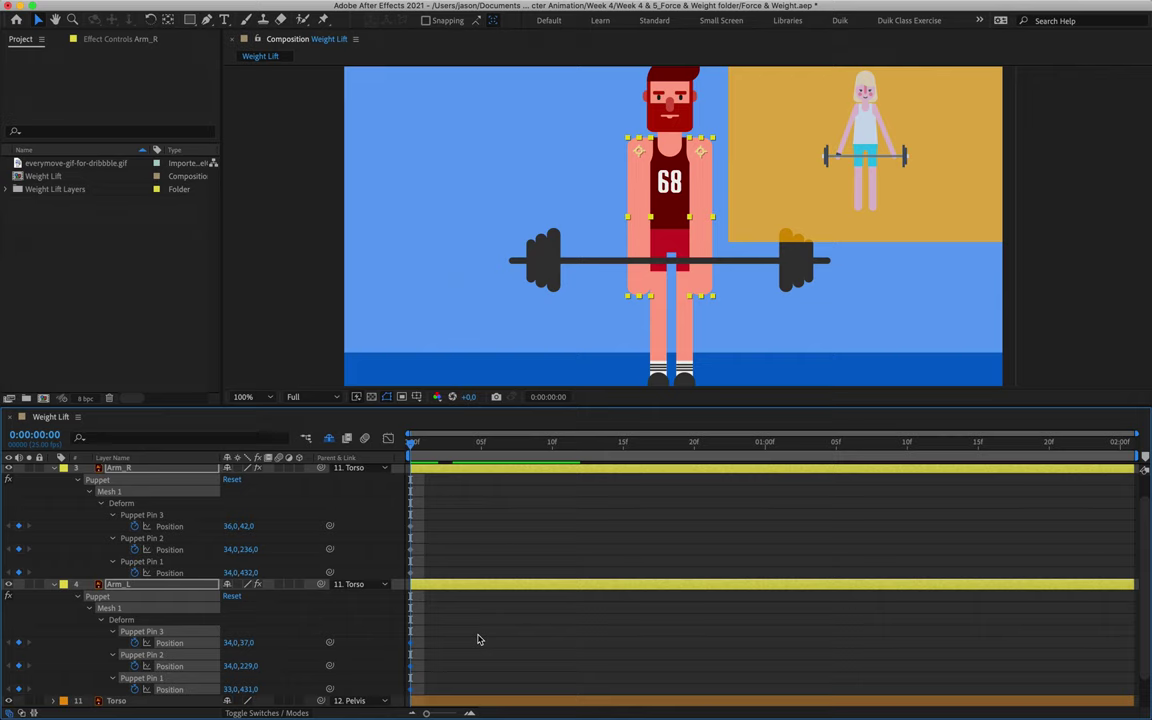
left_click(481, 532)
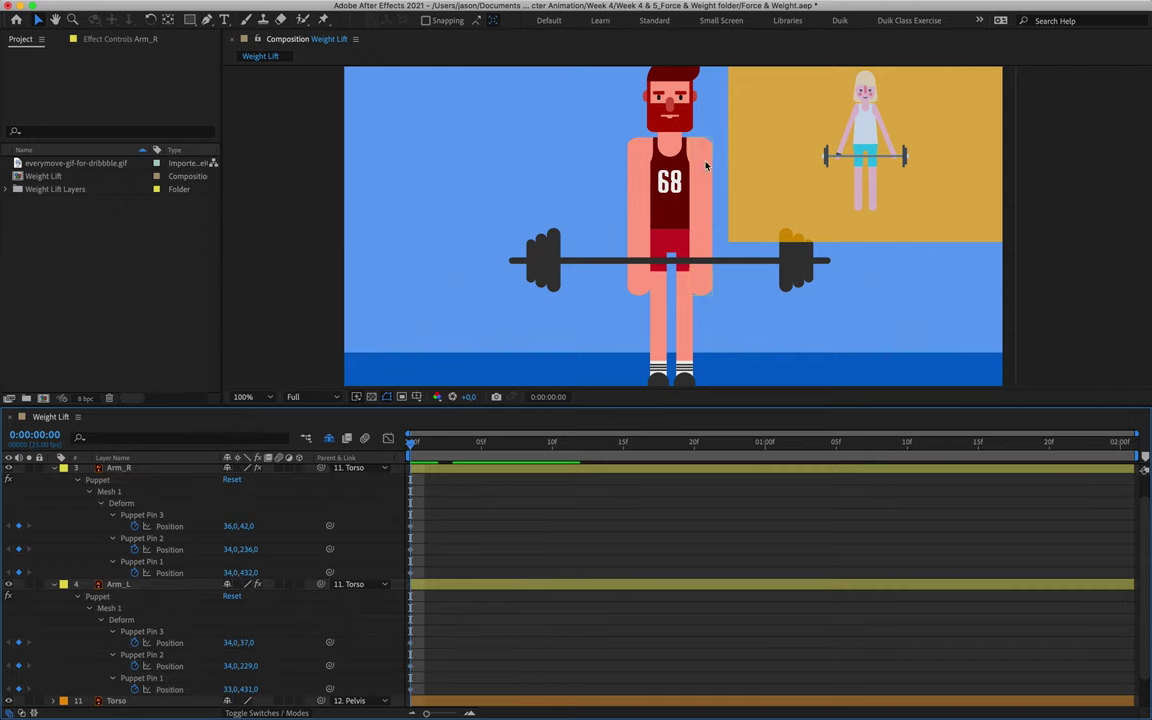
Try adding an extra puppet pin beside the elbow of Arm_R and undo it.
left_click(693, 203)
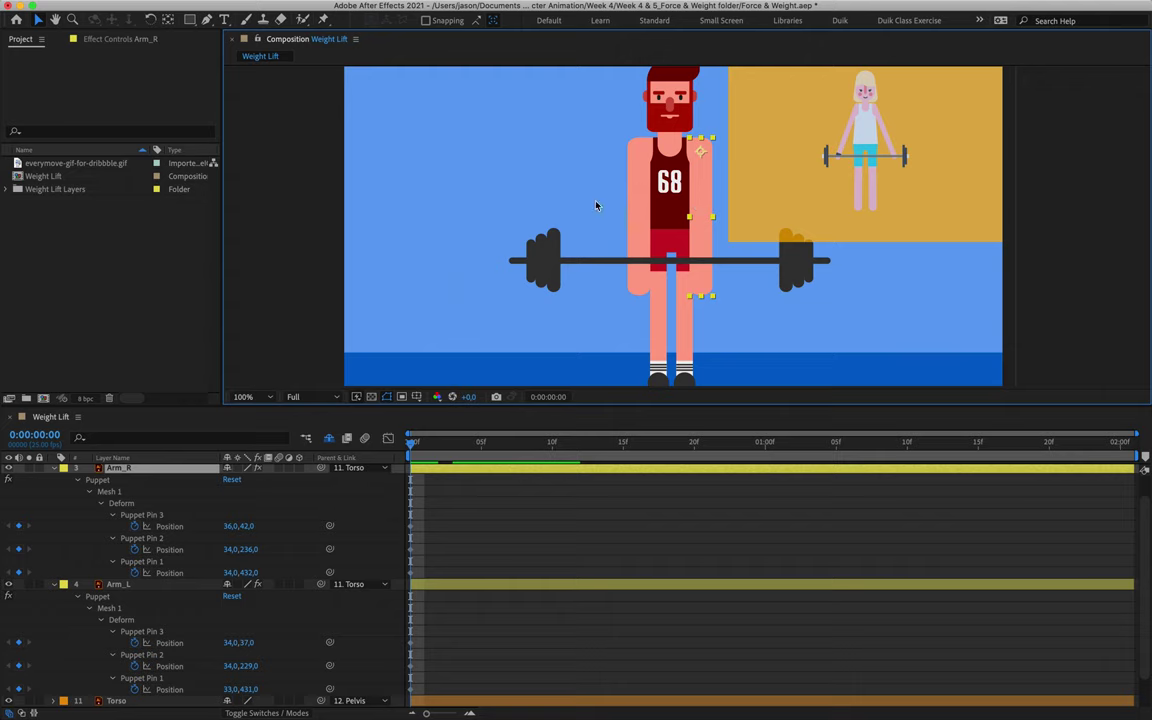
left_click(324, 20)
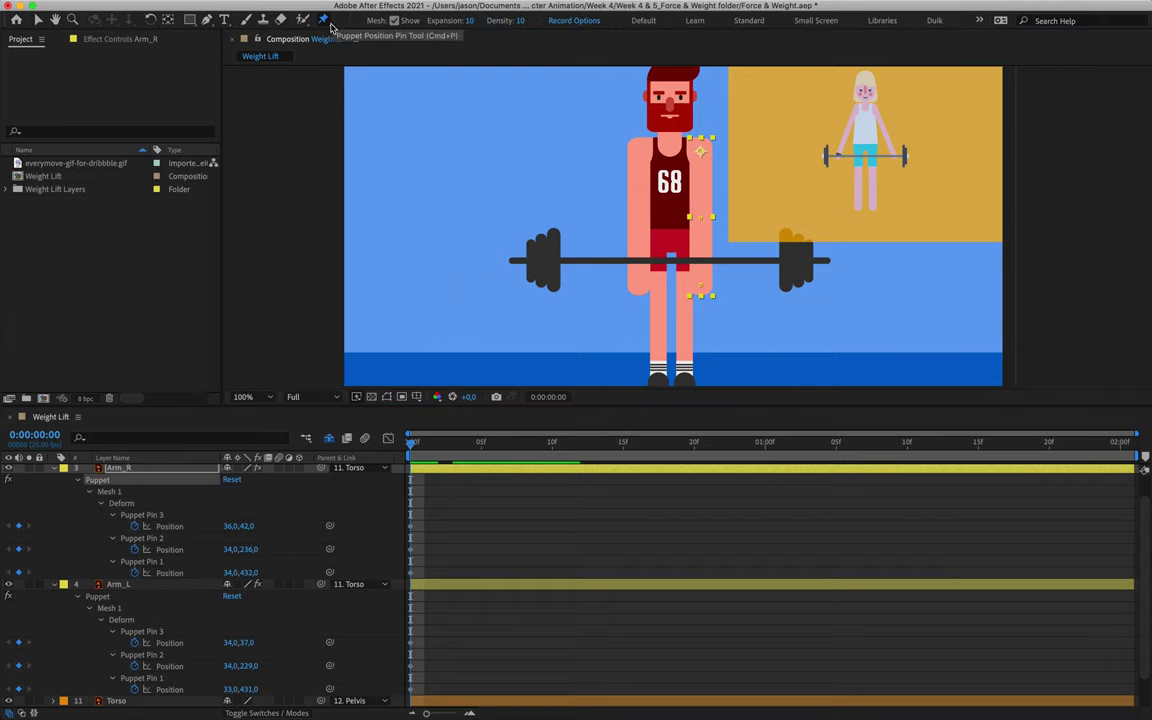
left_click(708, 216)
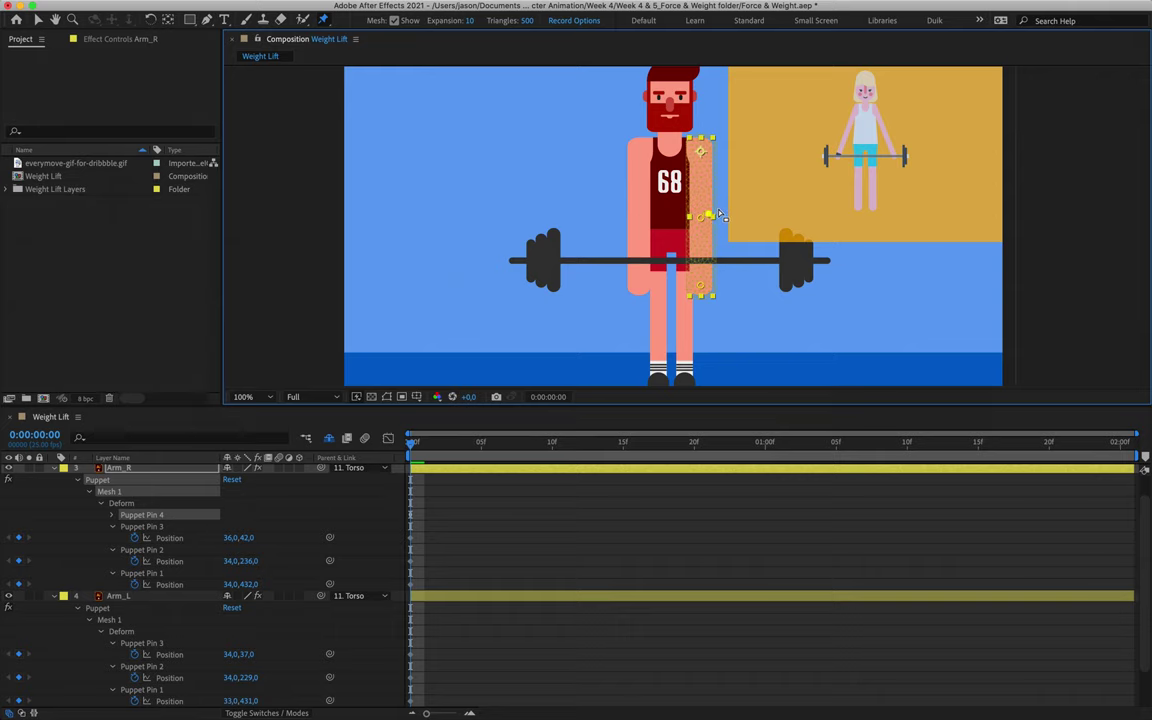
key("ctrl+z")
key("v")
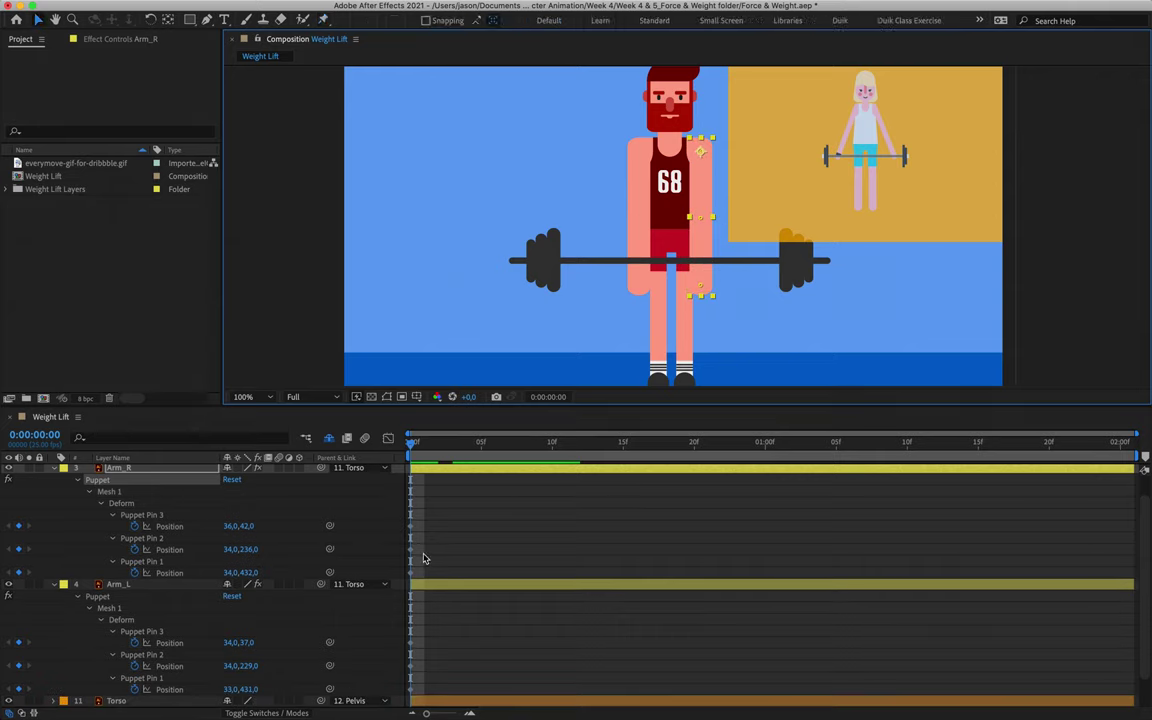
Pose Arm_R outward at frame 0, moving Puppet Pin 2 to about 118,192 and Puppet Pin 1 to about 190,356.
left_click(412, 555)
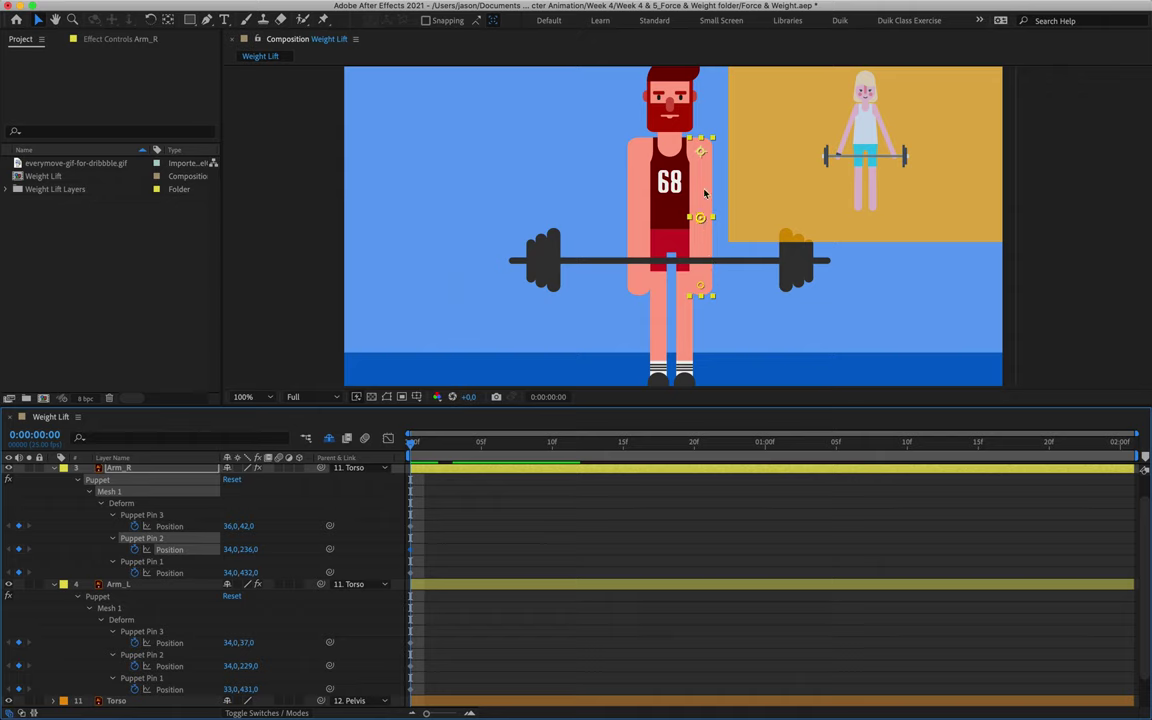
left_click_drag(701, 217, 731, 216)
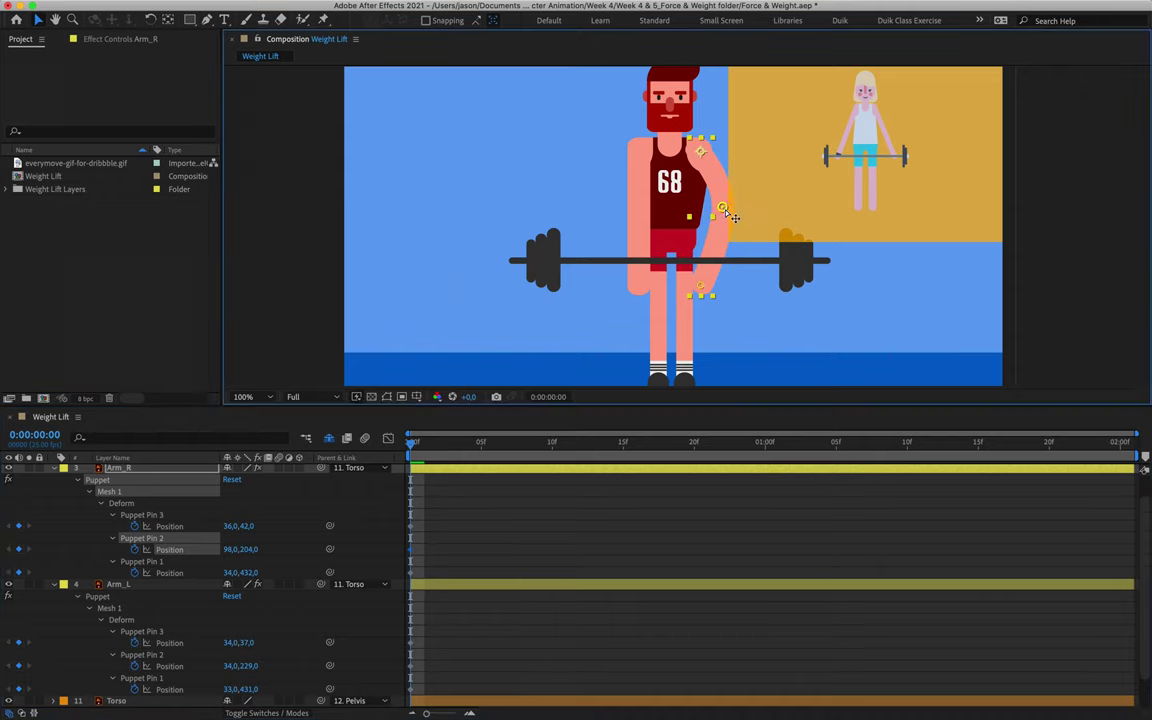
left_click_drag(703, 292, 744, 255)
left_click_drag(723, 209, 730, 202)
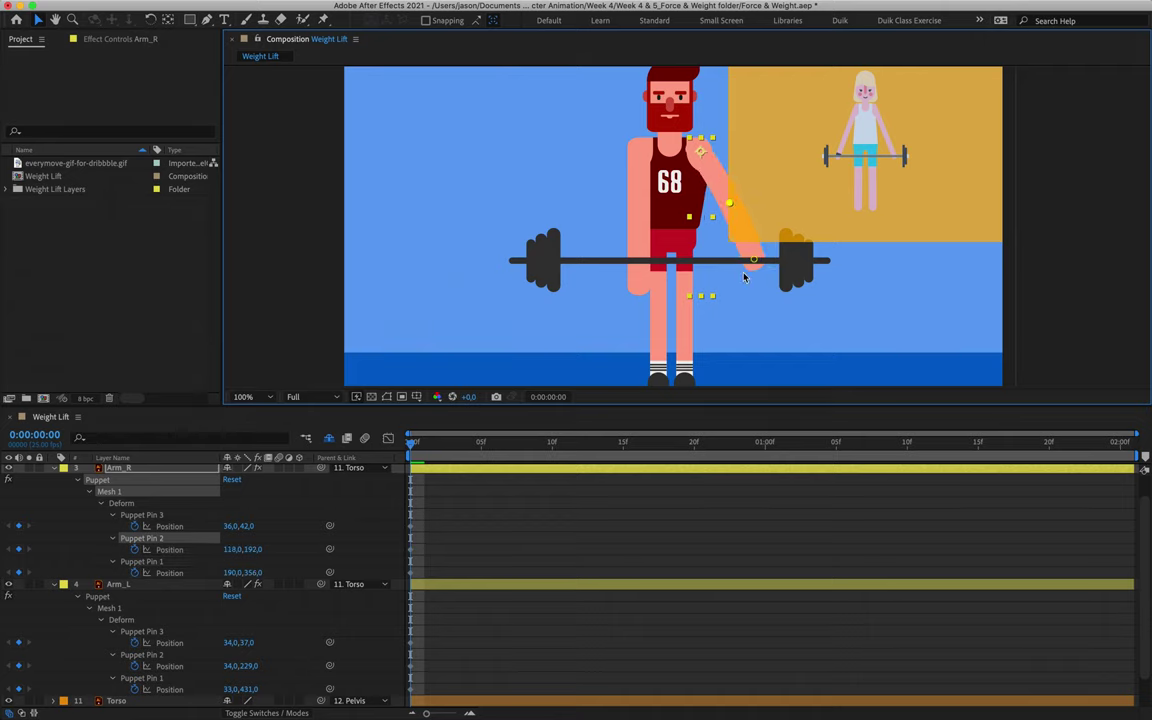
Refine Arm_R's frame 0 pose, moving Puppet Pin 1 to about 190,354 and shoulder Puppet Pin 3 to about 43,47.
left_click_drag(750, 257, 750, 255)
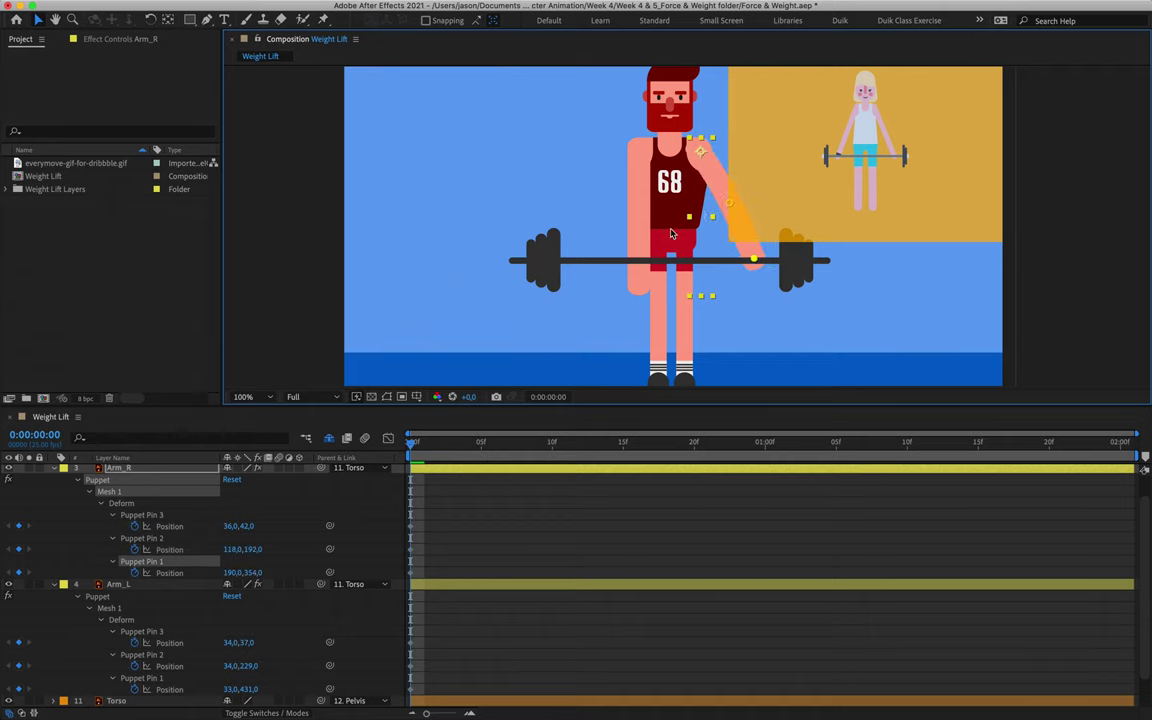
scroll(686, 217, "up", 4)
left_click_drag(694, 188, 646, 339)
scroll(646, 339, "up", 5)
key("v")
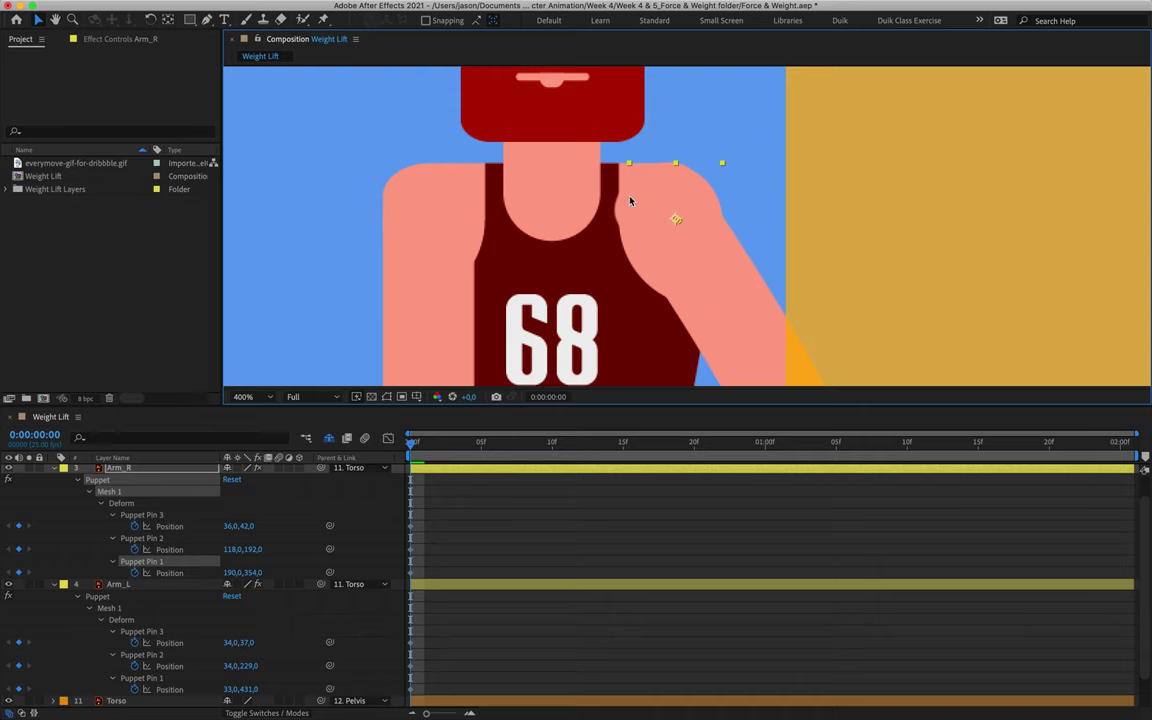
mouse_move(676, 220)
left_mouse_down()
mouse_move(706, 230)
mouse_move(683, 226)
mouse_move(693, 234)
left_mouse_up()
scroll(650, 270, "down", 3)
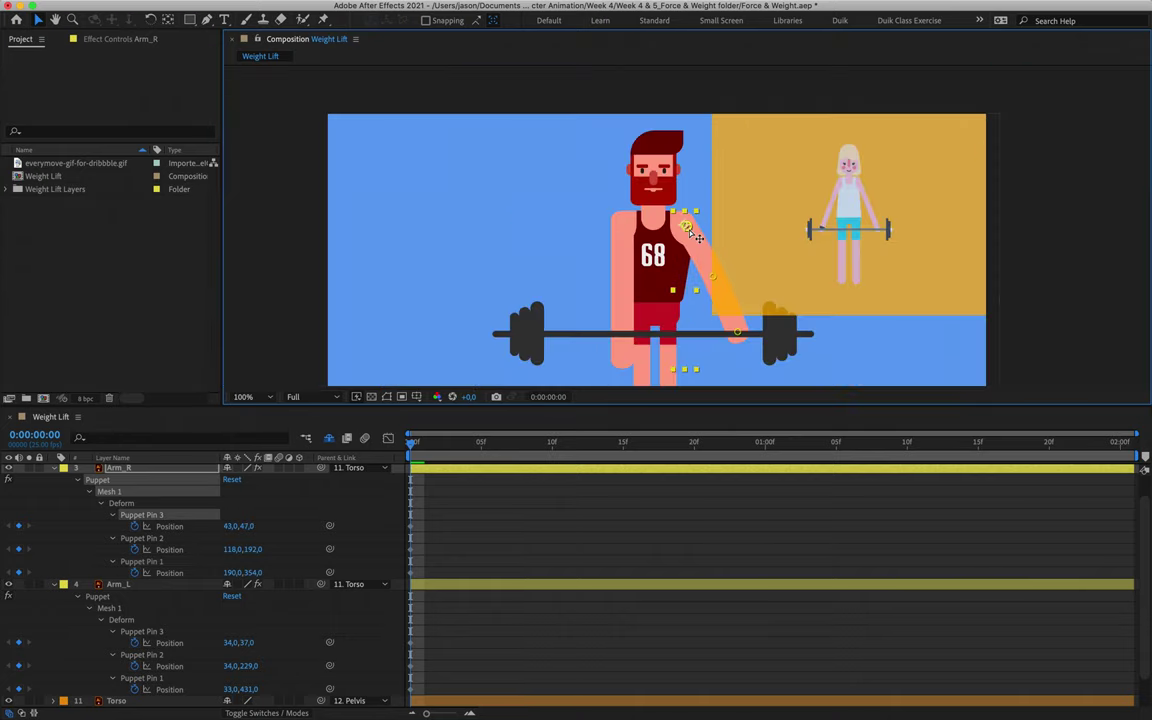
Pose Arm_L outward onto the bar at frame 0, with Puppet Pin 3 about 39.5,44.5, Pin 2 about -64,211 and Pin 1 about -125,367.
left_click(372, 586)
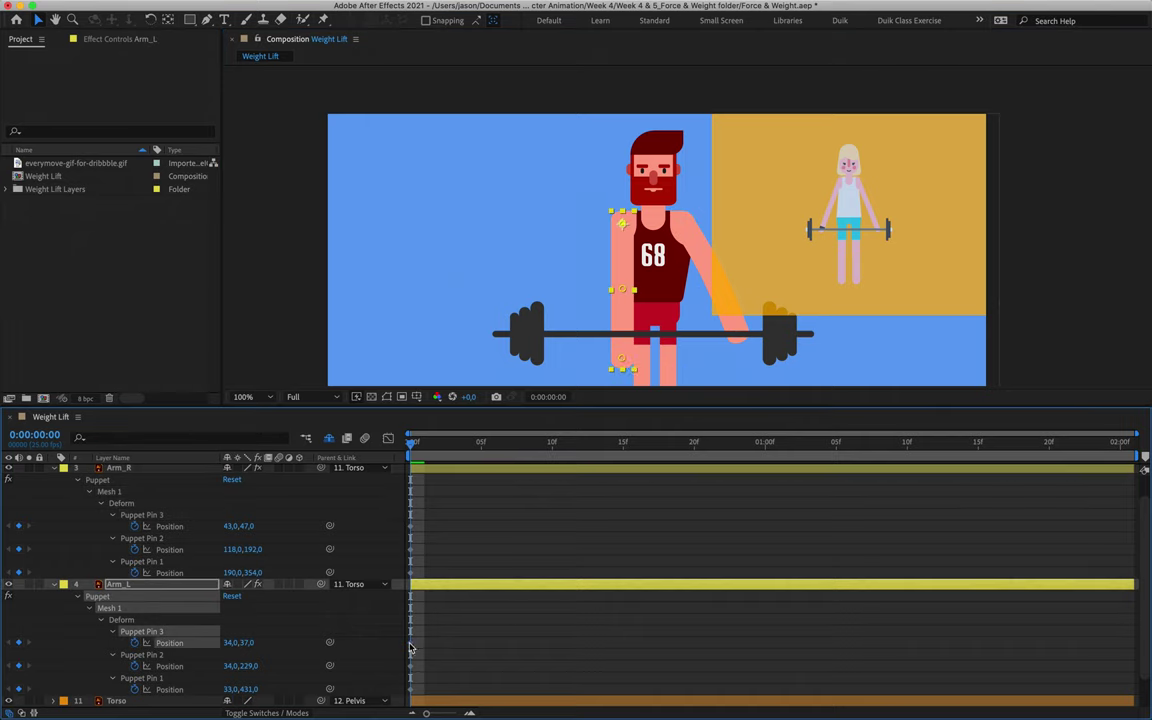
left_click_drag(624, 362, 566, 337)
left_click_drag(624, 290, 580, 284)
scroll(615, 230, "up", 4)
left_click_drag(427, 221, 437, 226)
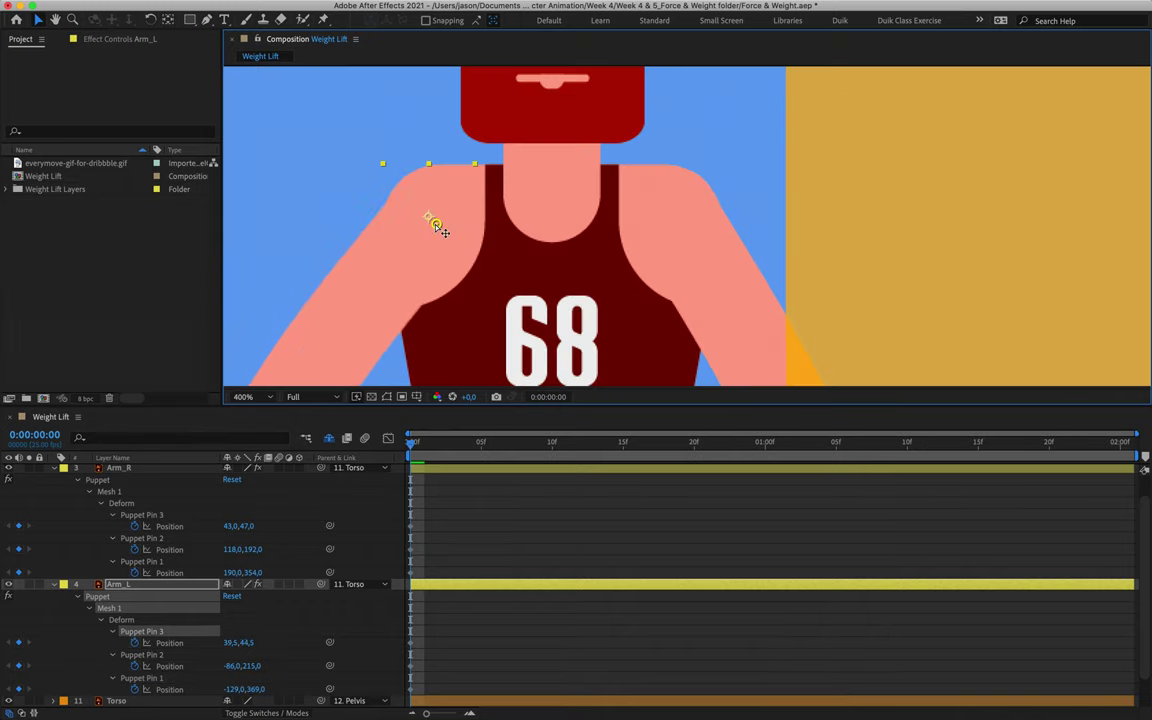
scroll(437, 226, "down", 4)
left_click_drag(581, 284, 593, 287)
left_click(566, 337)
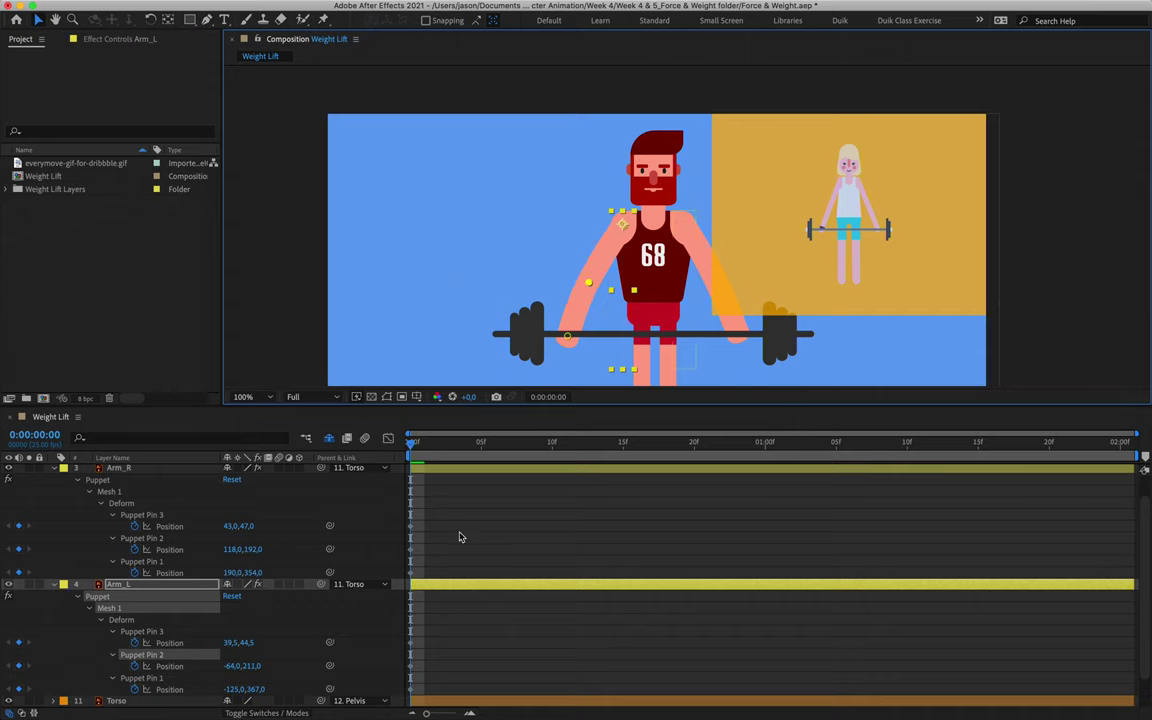
Set a Position keyframe on the Weights layer at frame 0.
scroll(457, 546, "up", 2)
scroll(457, 546, "down", 2)
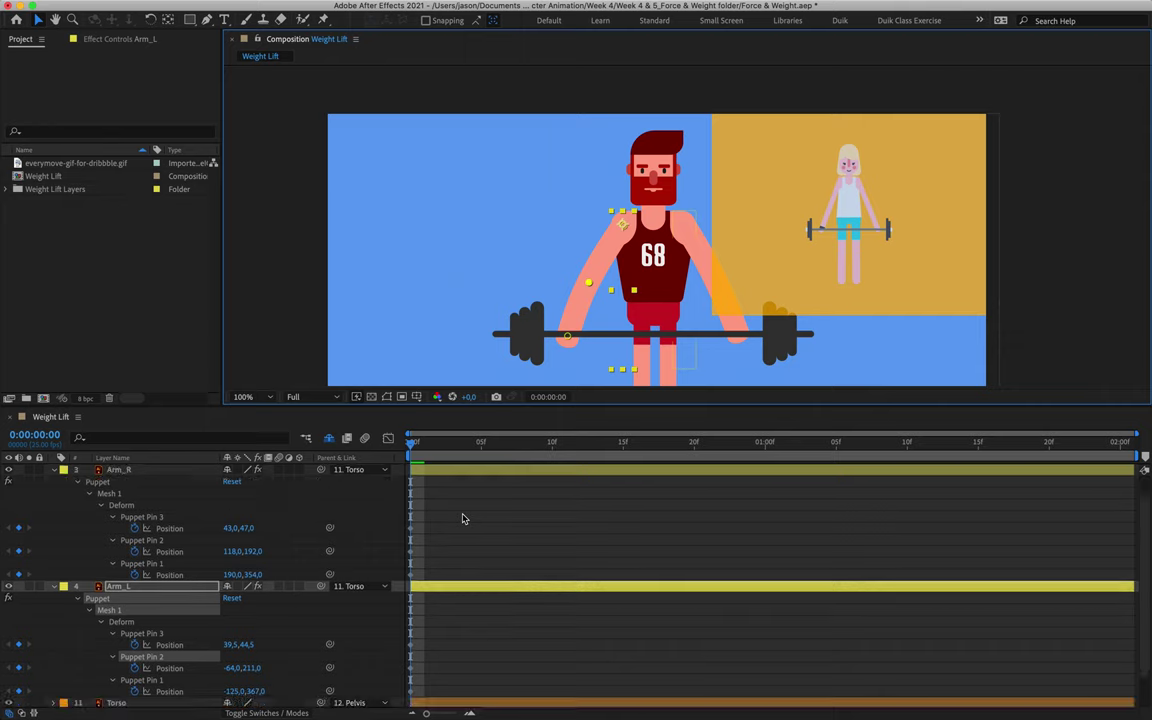
left_click_drag(584, 292, 570, 240)
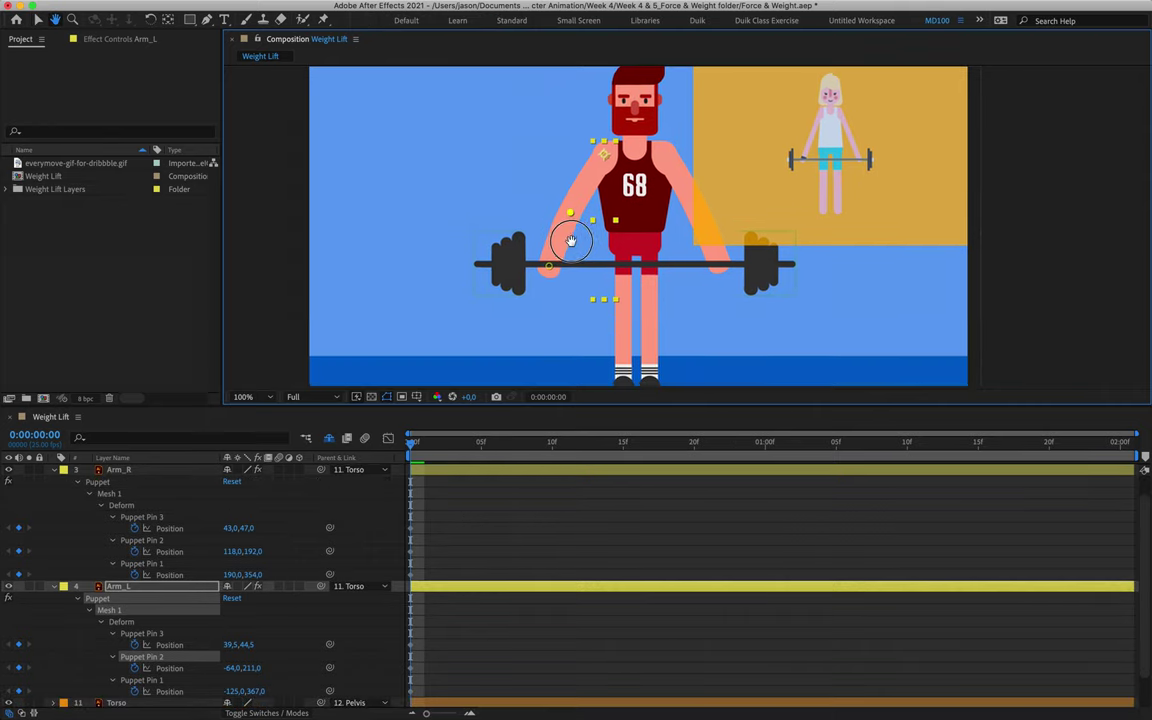
scroll(178, 481, "up", 2)
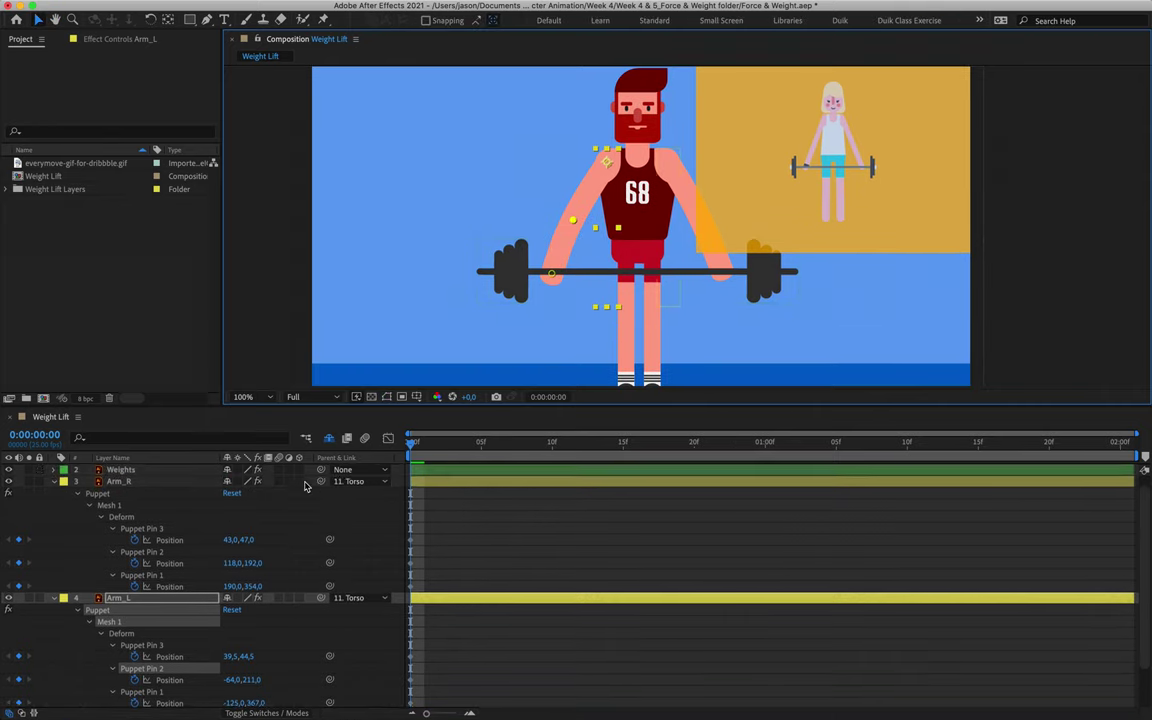
left_click(164, 482)
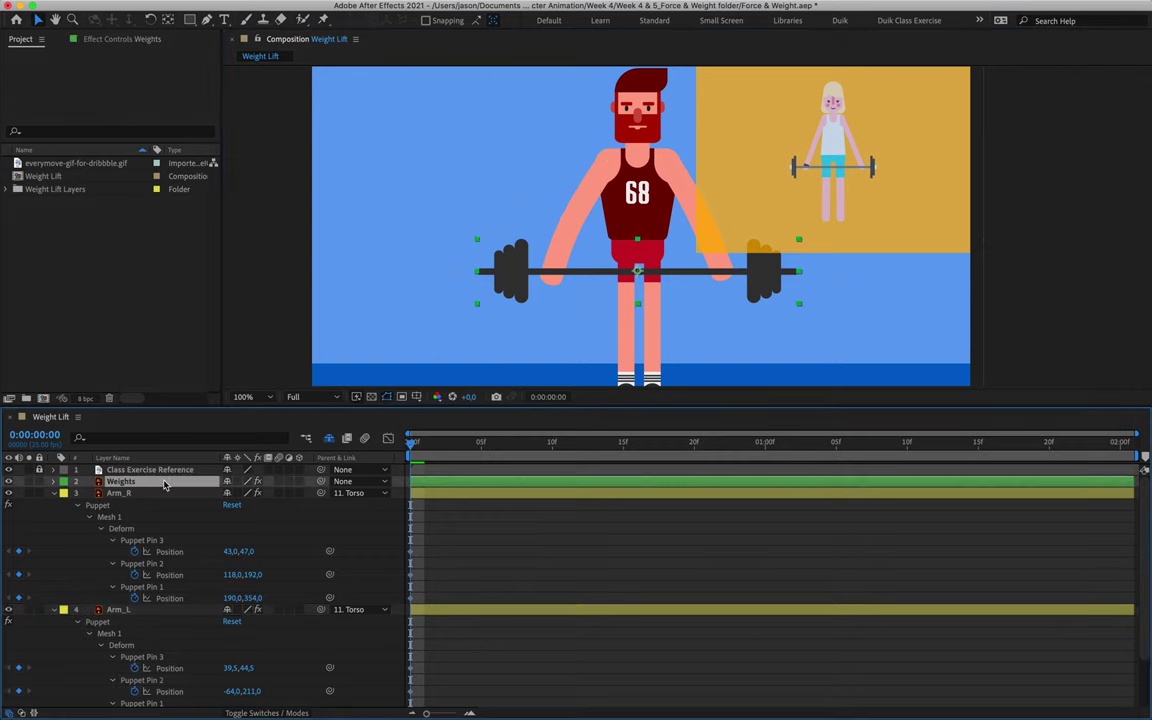
mouse_move(410, 445)
left_mouse_down()
mouse_move(540, 446)
mouse_move(398, 458)
left_mouse_up()
key("p")
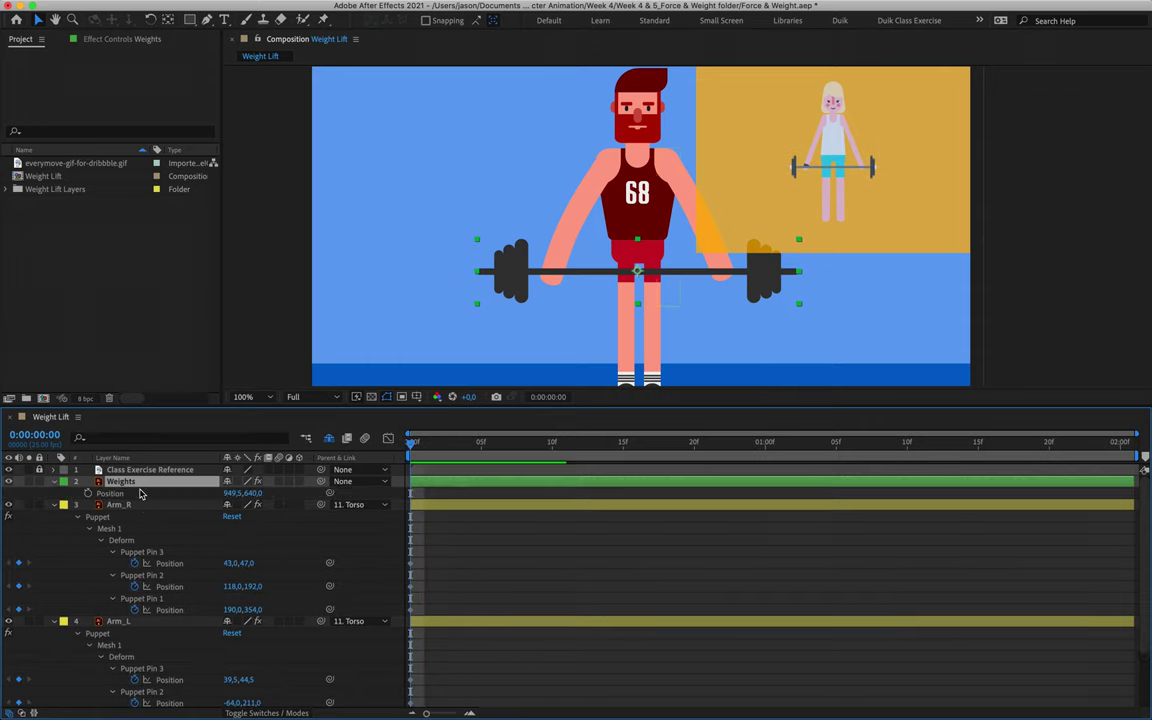
left_click(88, 493)
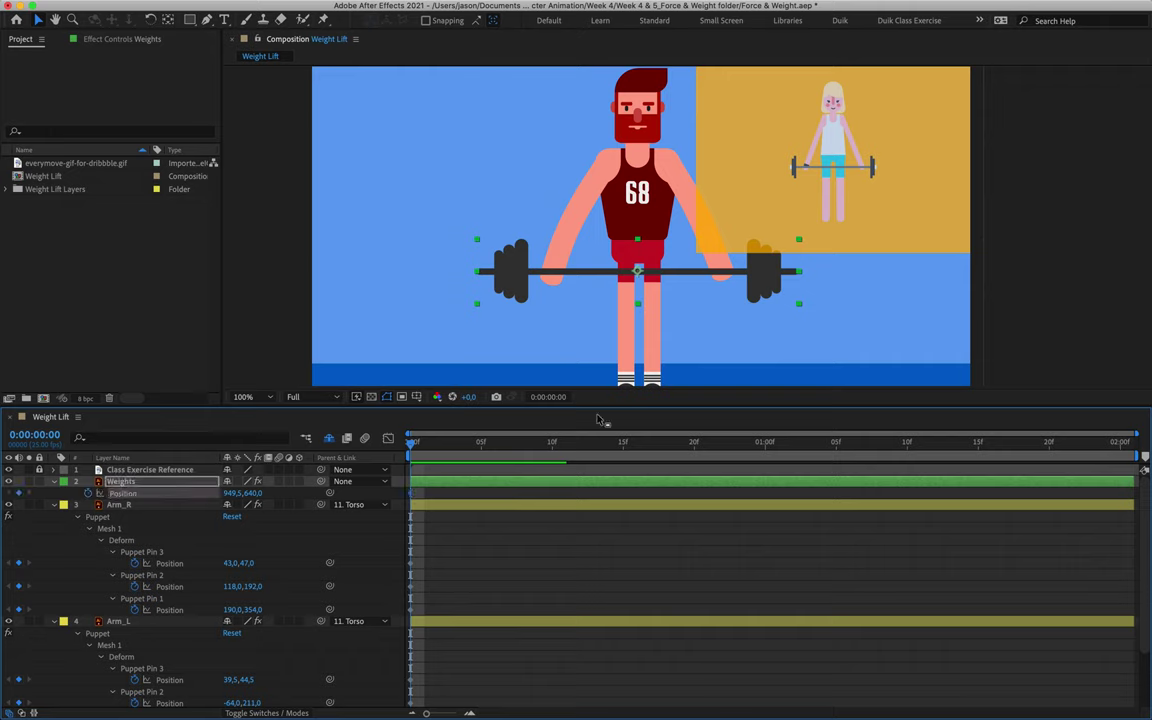
Raise the Weights layer to shoulder height at frame 9, setting its Position to 949.5,280.
left_click_drag(430, 447, 546, 456)
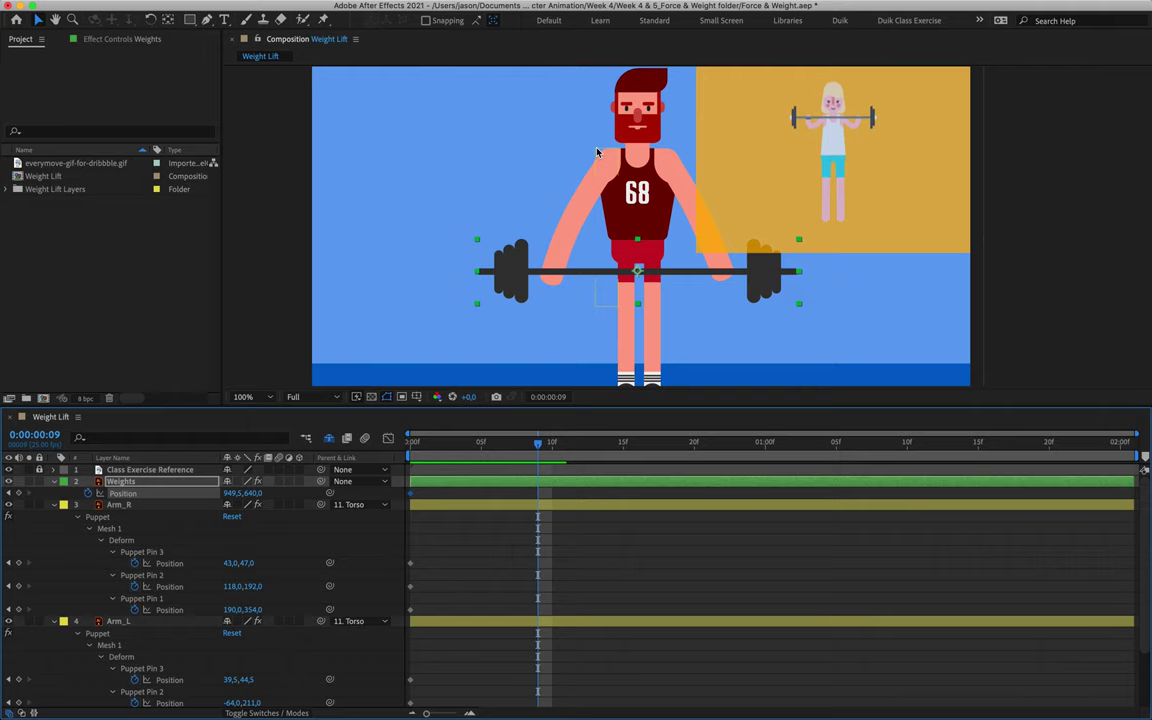
key("shift+Up")
key("shift+Up")
key("shift+Up")
key("shift+Up")
key("shift+Up")
key("shift+Up")
key("shift+Up")
key("shift+Up")
key("shift+Up")
key("shift+Up")
key("shift+Up")
key("shift+Up")
key("shift+Up")
key("shift+Up")
key("shift+Up")
key("shift+Up")
key("shift+Up")
key("shift+Up")
key("shift+Up")
key("shift+Up")
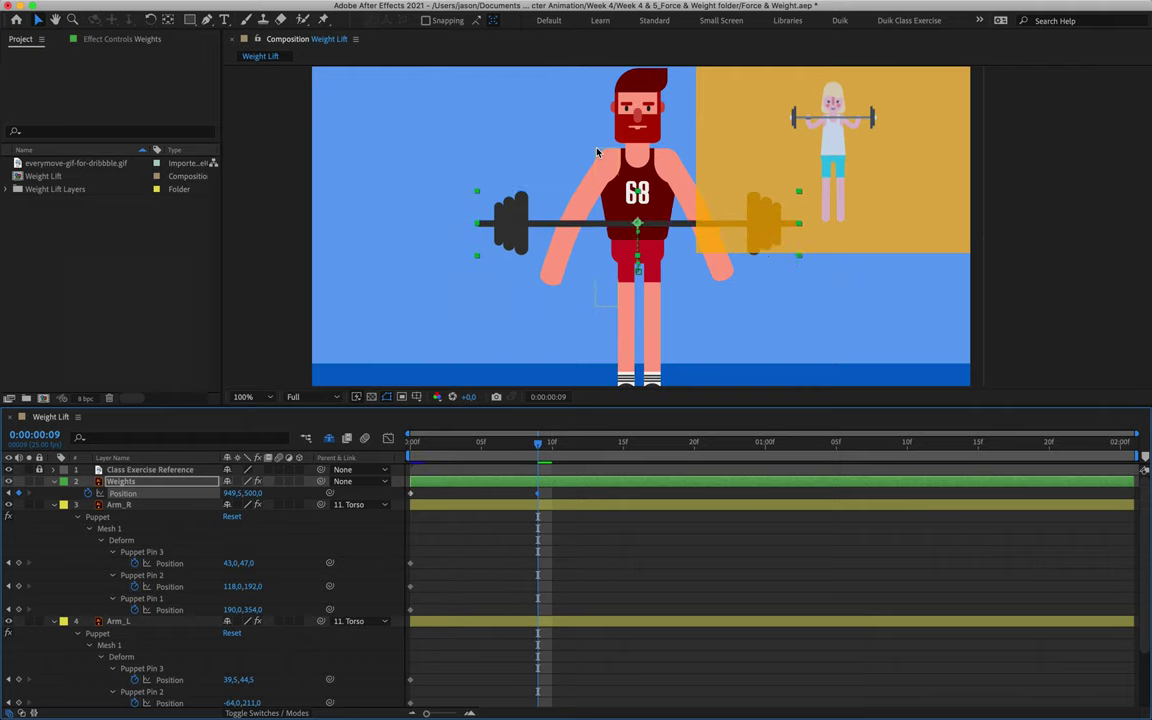
key("shift+Up")
key("shift+Up")
key("shift+Up")
key("shift+Up")
key("shift+Up")
key("shift+Up")
key("shift+Up")
key("shift+Up")
key("shift+Up")
key("shift+Up")
key("shift+Up")
key("shift+Up")
key("shift+Up")
key("shift+Up")
key("shift+Up")
key("shift+Up")
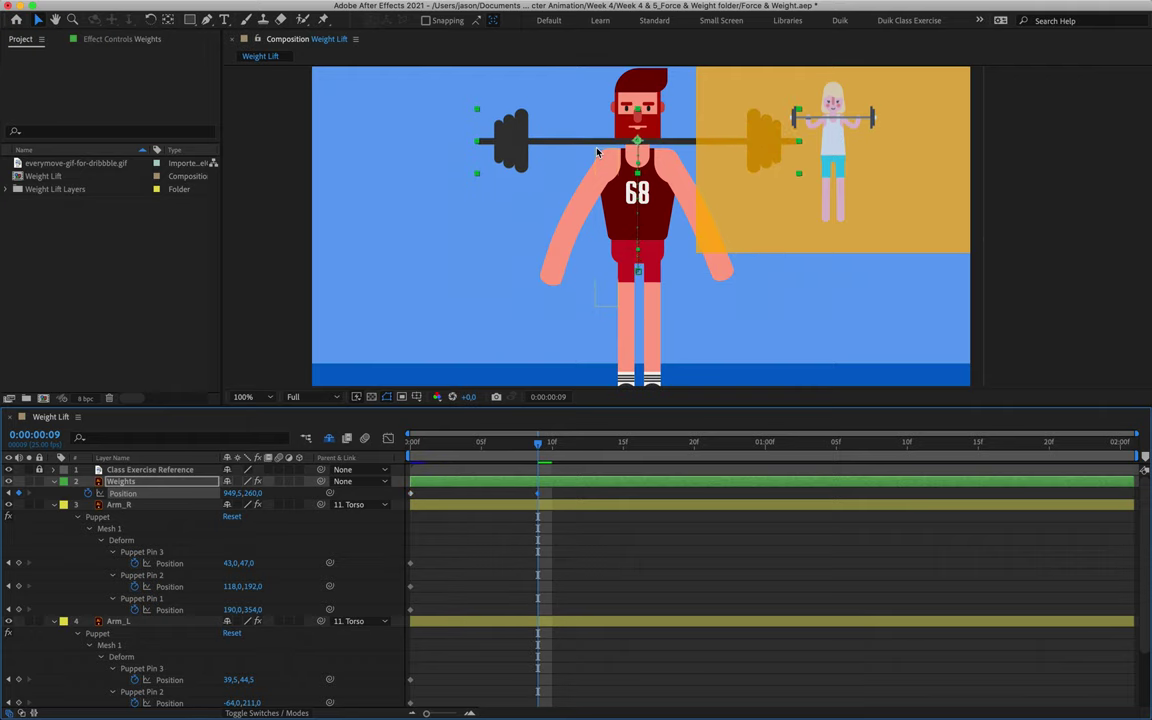
key("shift+Down")
key("shift+Down")
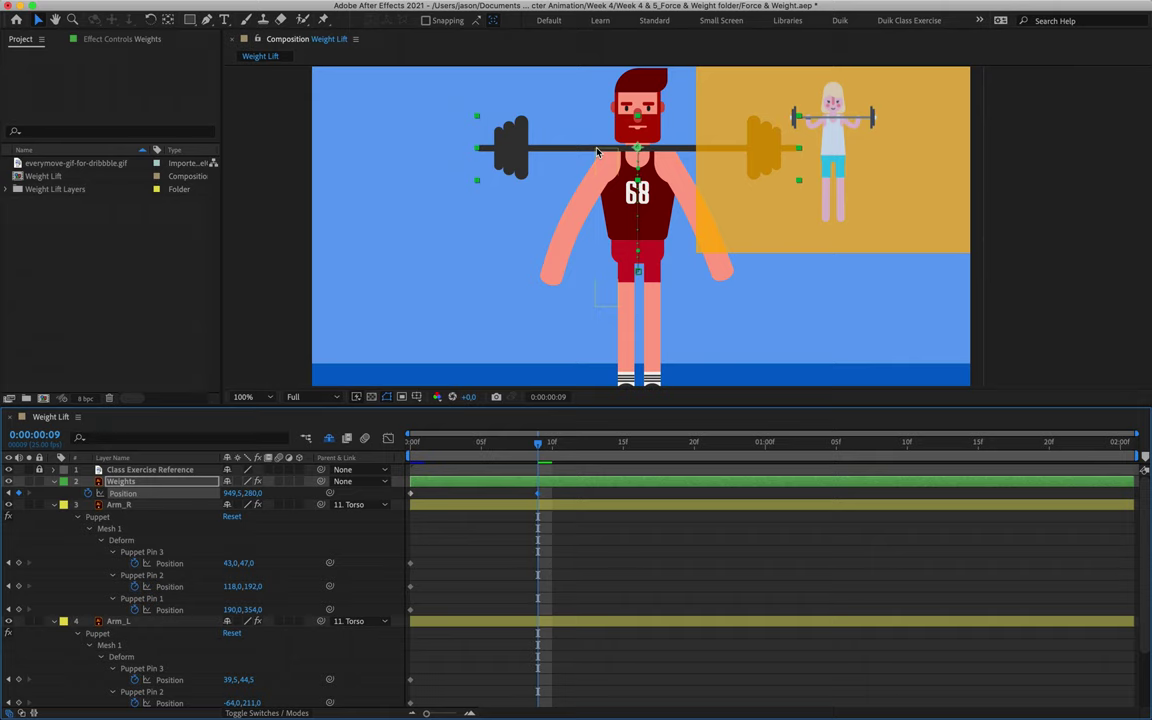
Raise Arm_R's hand to the bar at frame 9, moving Puppet Pin 1 to about 216,-2.
left_click(575, 571)
left_click(488, 481)
left_click(551, 593)
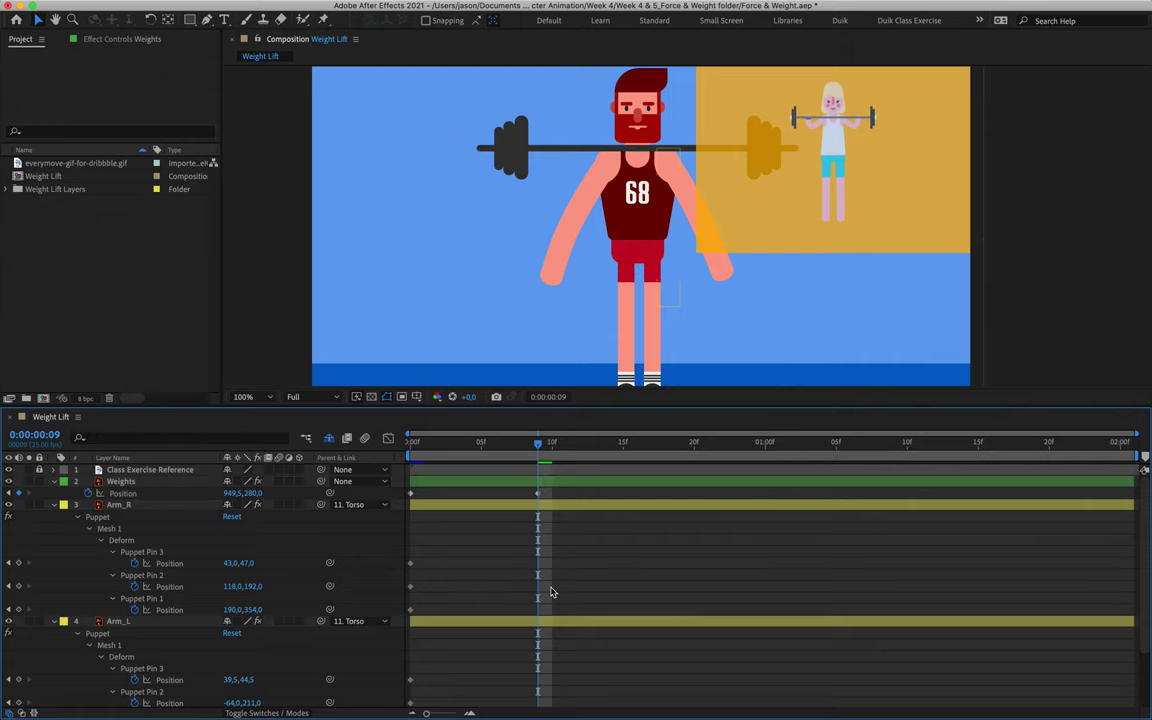
left_click(540, 496)
left_click(479, 588)
left_click(410, 586)
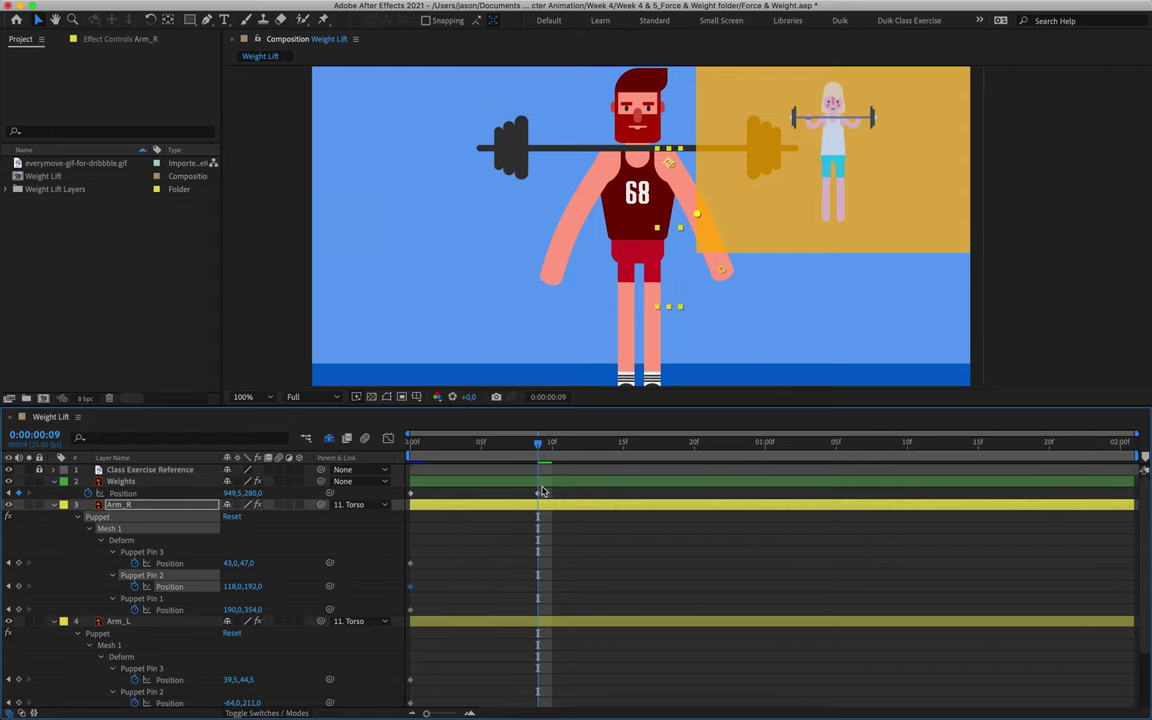
left_click_drag(721, 269, 730, 149)
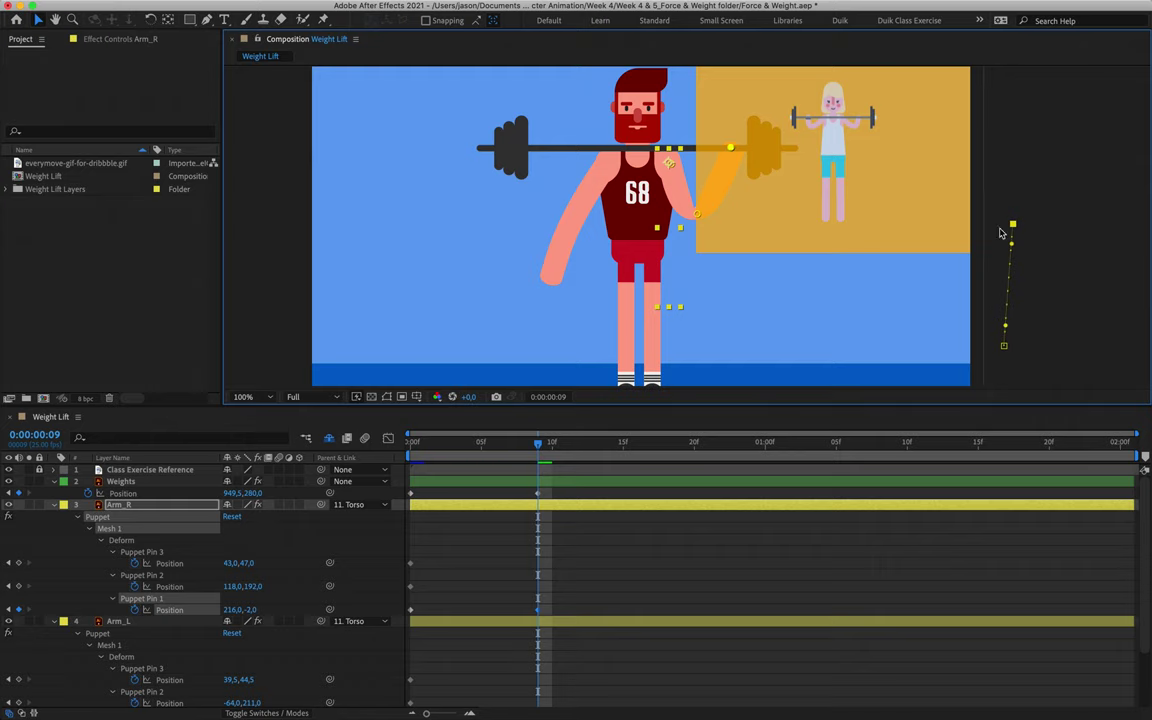
Examine the lift around frame 9 by stepping through neighbouring frames and comparing the character with the reference.
scroll(680, 245, "down", 2)
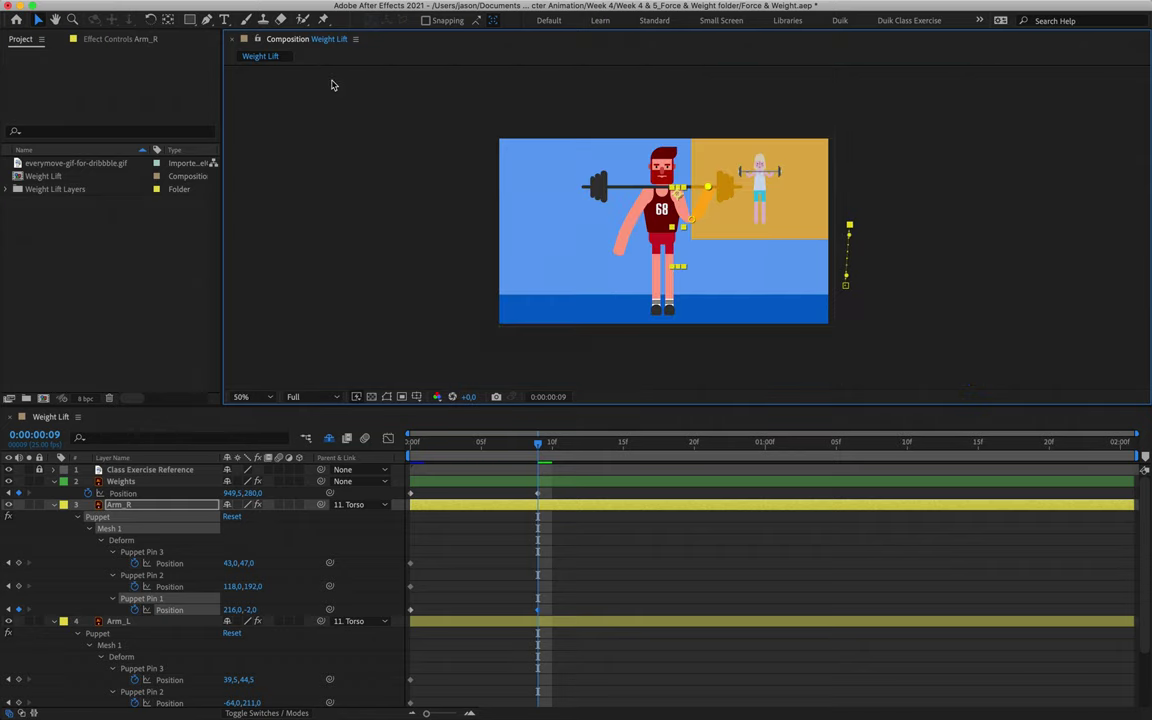
key("comma")
key("comma")
key("comma")
key("period")
key("period")
key("period")
key("period")
key("comma")
key("period")
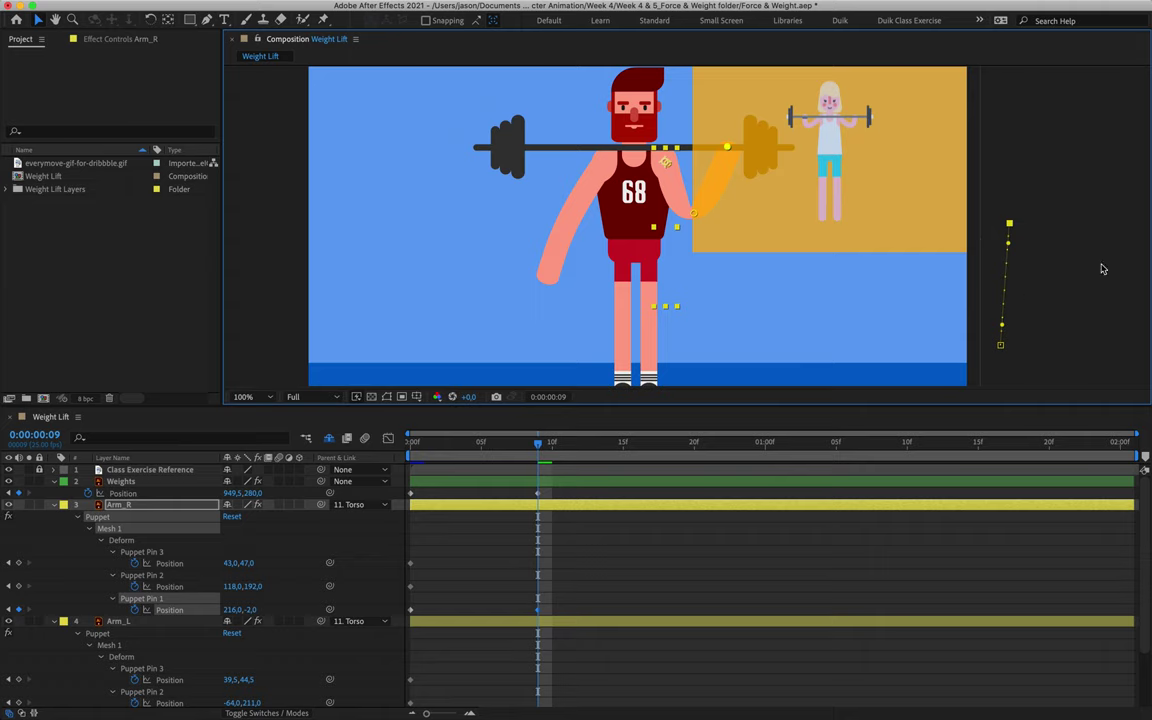
Try curving the motion paths of the Weights layer and Arm_R's Puppet Pin 1 with their keyframe handles.
left_click(538, 495)
left_click_drag(633, 177, 662, 206)
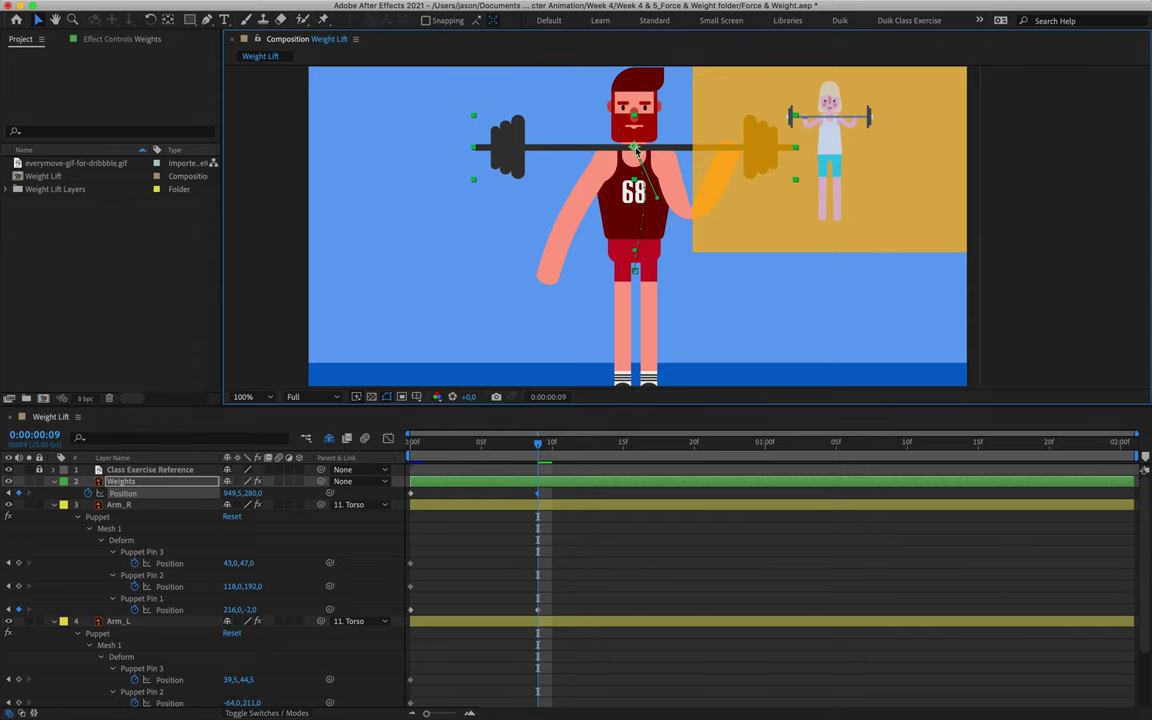
left_click(538, 610)
mouse_move(1000, 334)
left_mouse_down()
mouse_move(1029, 321)
mouse_move(1003, 322)
left_mouse_up()
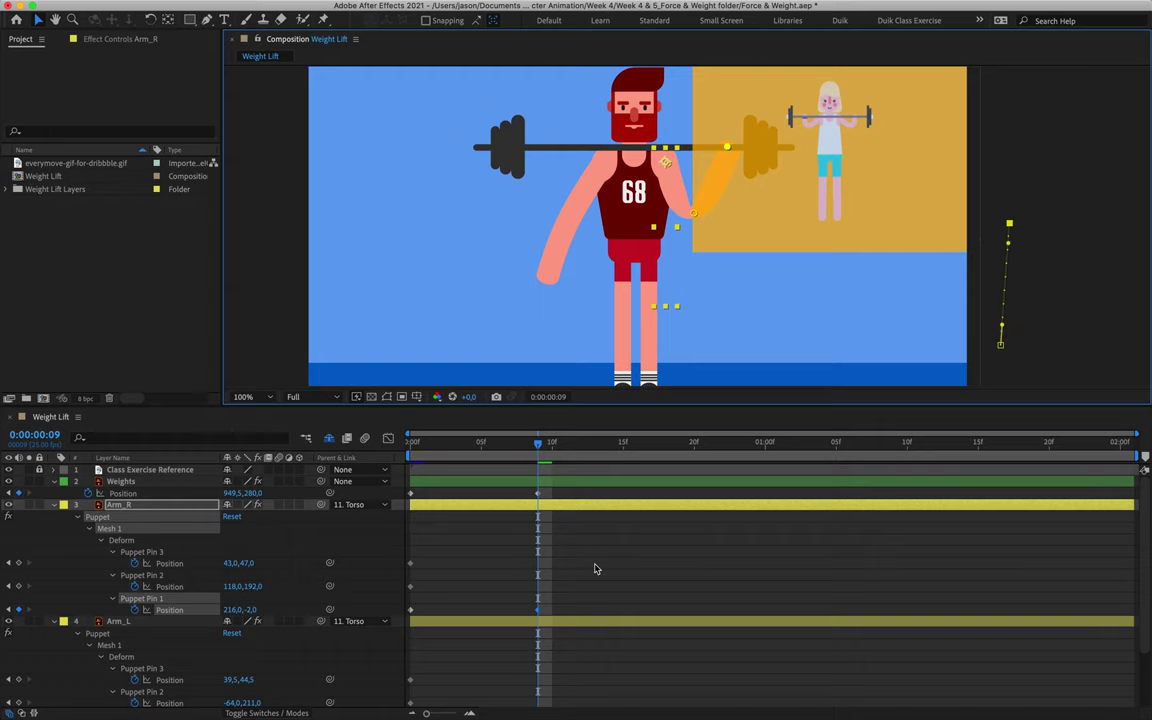
Bend Arm_R for the frame 9 lift, placing Puppet Pin 3 near 53,33, Pin 2 near 150,88 and Pin 1 near 202,-6.
left_click_drag(693, 213, 732, 150)
left_click_drag(605, 148, 615, 134)
left_click_drag(708, 175, 705, 178)
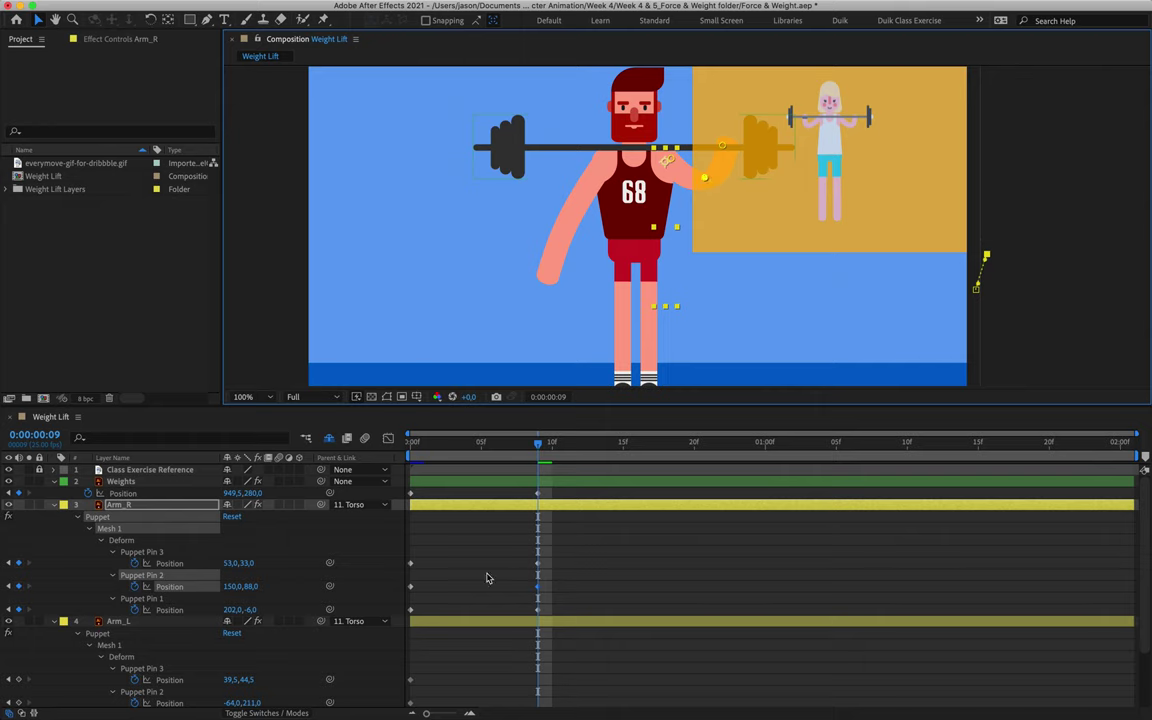
Bend Arm_L up to the bar at frame 9, placing Puppet Pin 3 near 27.5,42.5, Pin 2 near -84,81 and Pin 1 near -147,11.
scroll(522, 663, "down", 4)
left_click(410, 645)
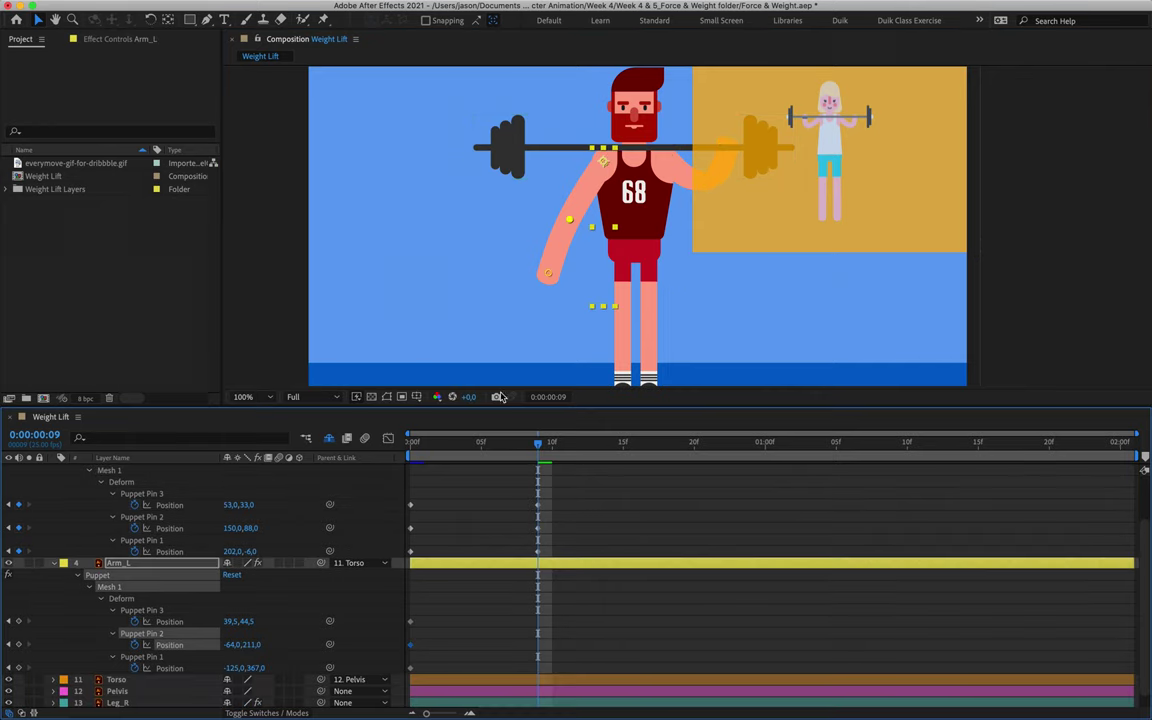
left_click_drag(548, 272, 531, 147)
left_click_drag(563, 216, 566, 180)
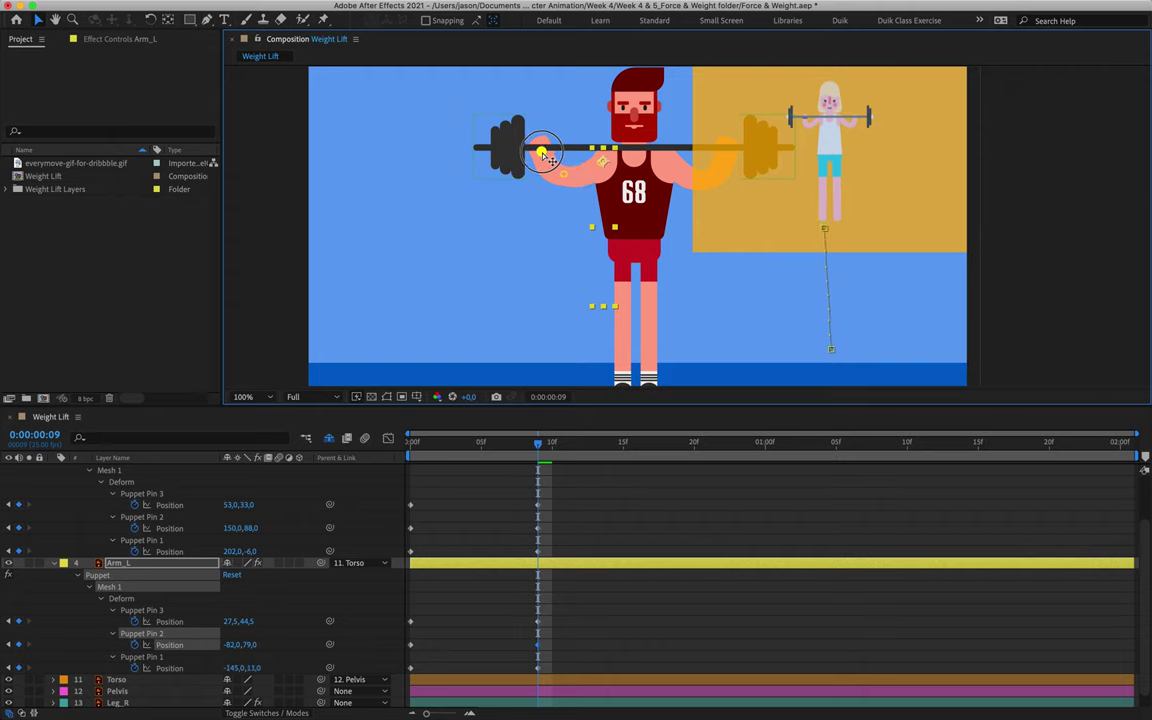
left_click_drag(541, 149, 566, 178)
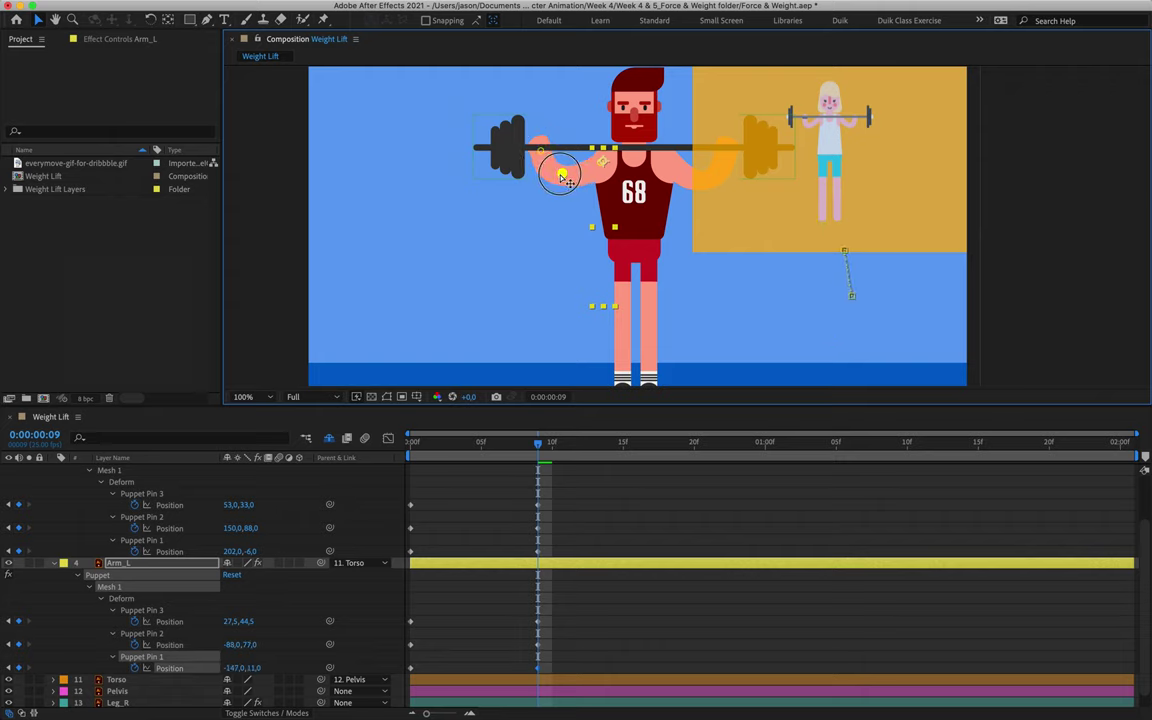
left_click_drag(659, 178, 604, 166)
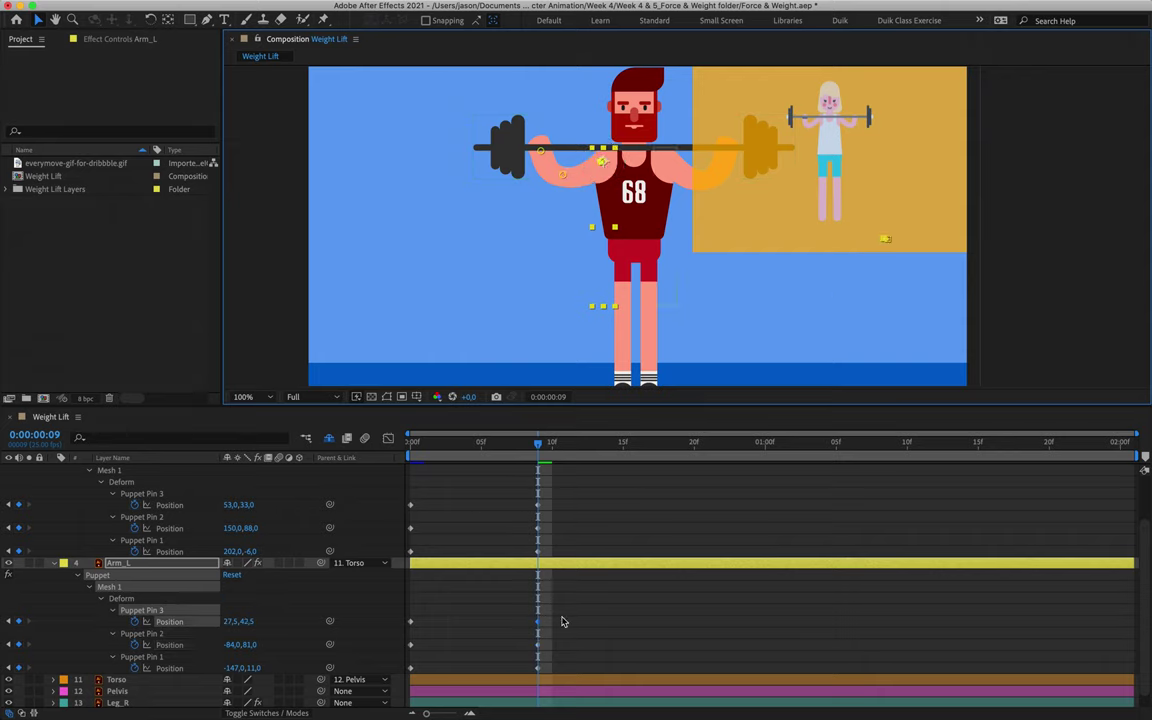
Fine-tune Arm_R's elbow and hand pins at frame 9, moving Puppet Pin 1 to about 204,-6.
left_click(538, 524)
left_click_drag(702, 175, 729, 146)
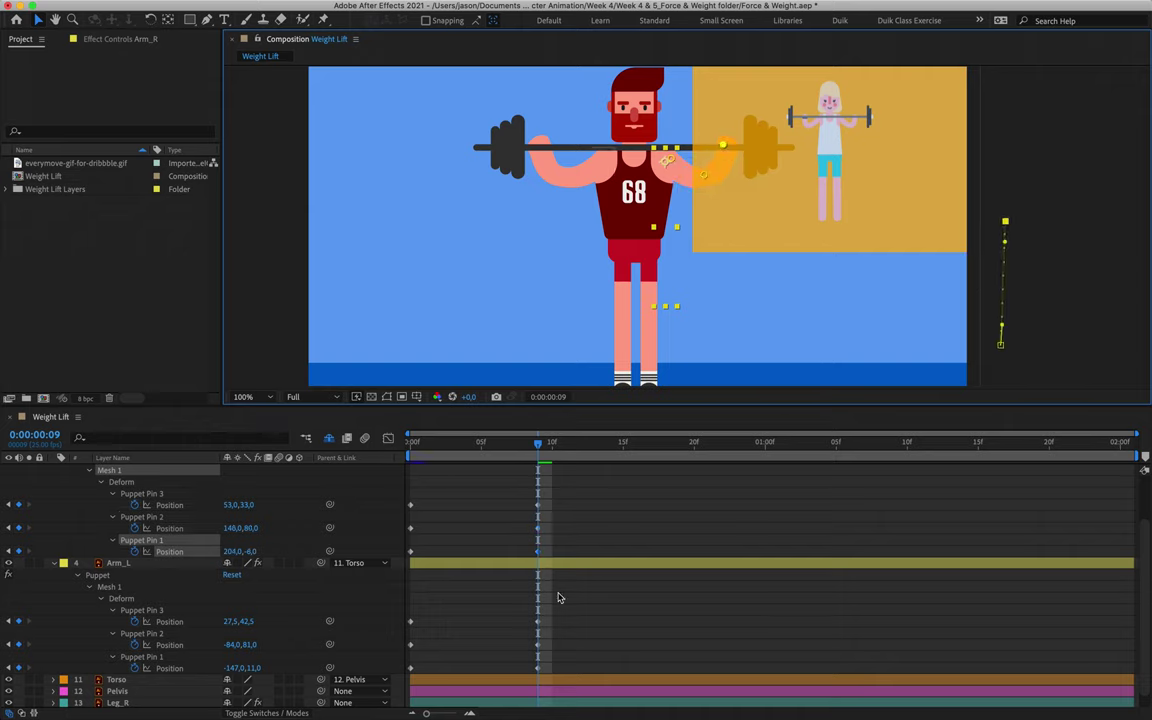
Go to frame 5 and reveal the Position properties of the Torso, Pelvis, Leg_R and Leg_L layers.
left_click_drag(538, 443, 494, 443)
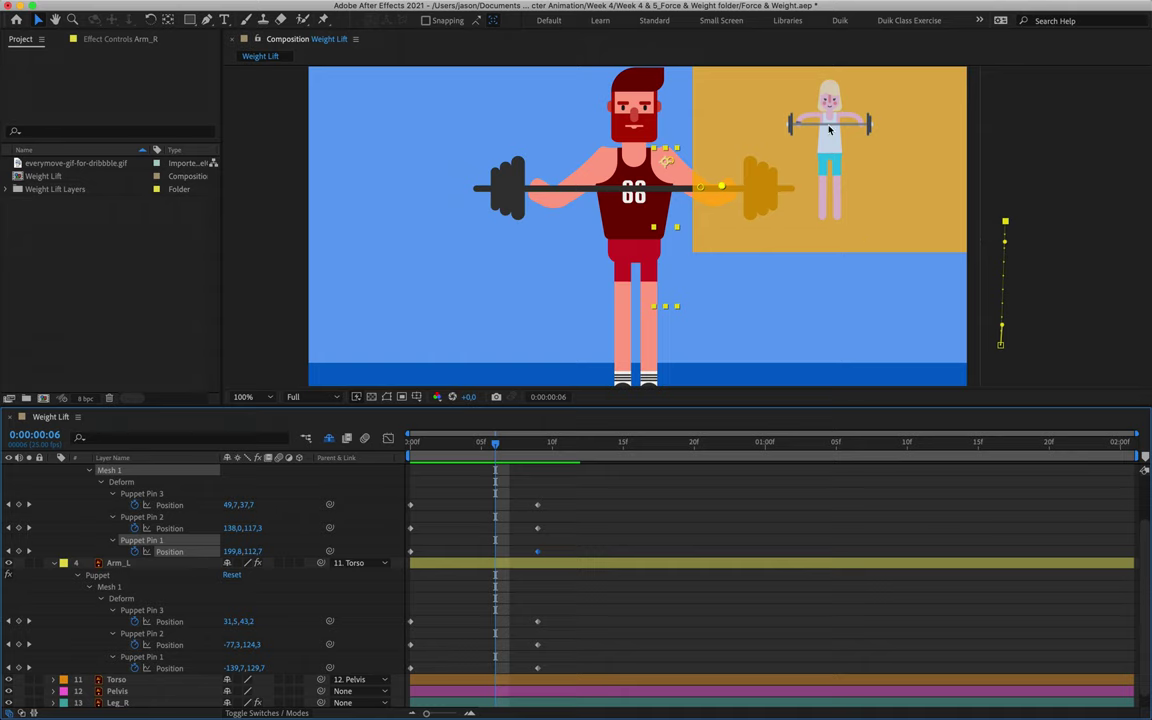
left_click(565, 516)
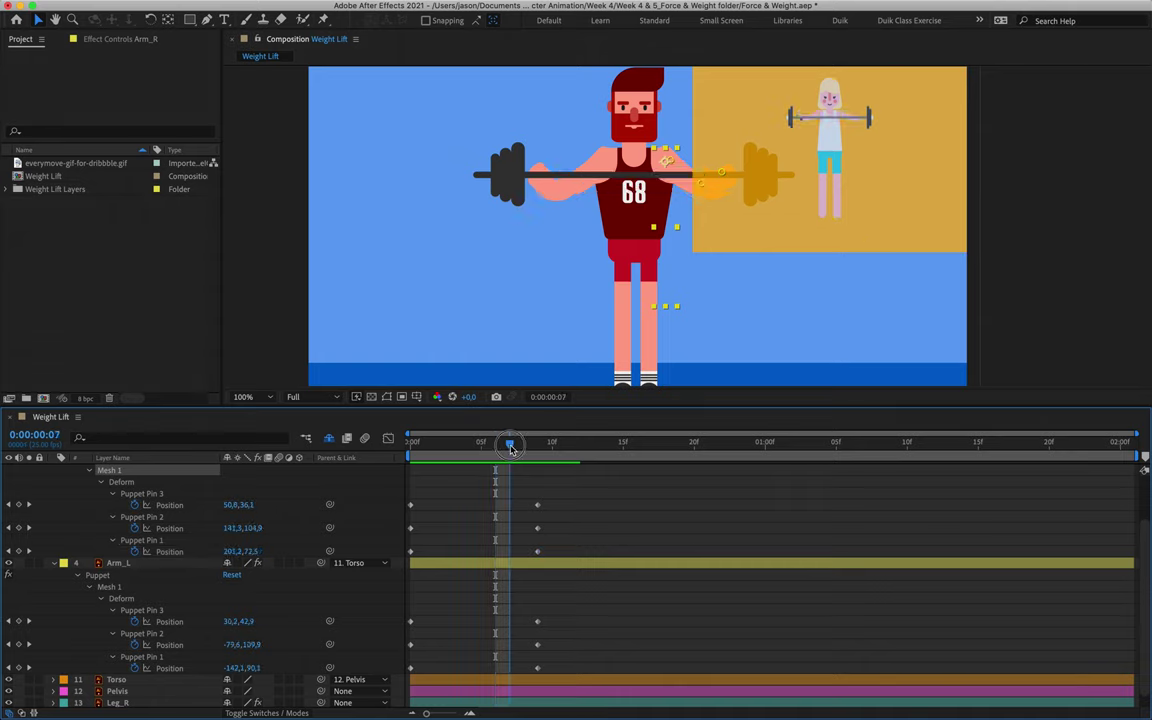
mouse_move(492, 448)
left_mouse_down()
mouse_move(480, 448)
mouse_move(689, 458)
mouse_move(508, 460)
mouse_move(655, 480)
mouse_move(504, 481)
mouse_move(478, 473)
mouse_move(498, 472)
mouse_move(481, 452)
left_mouse_up()
scroll(501, 516, "down", 1)
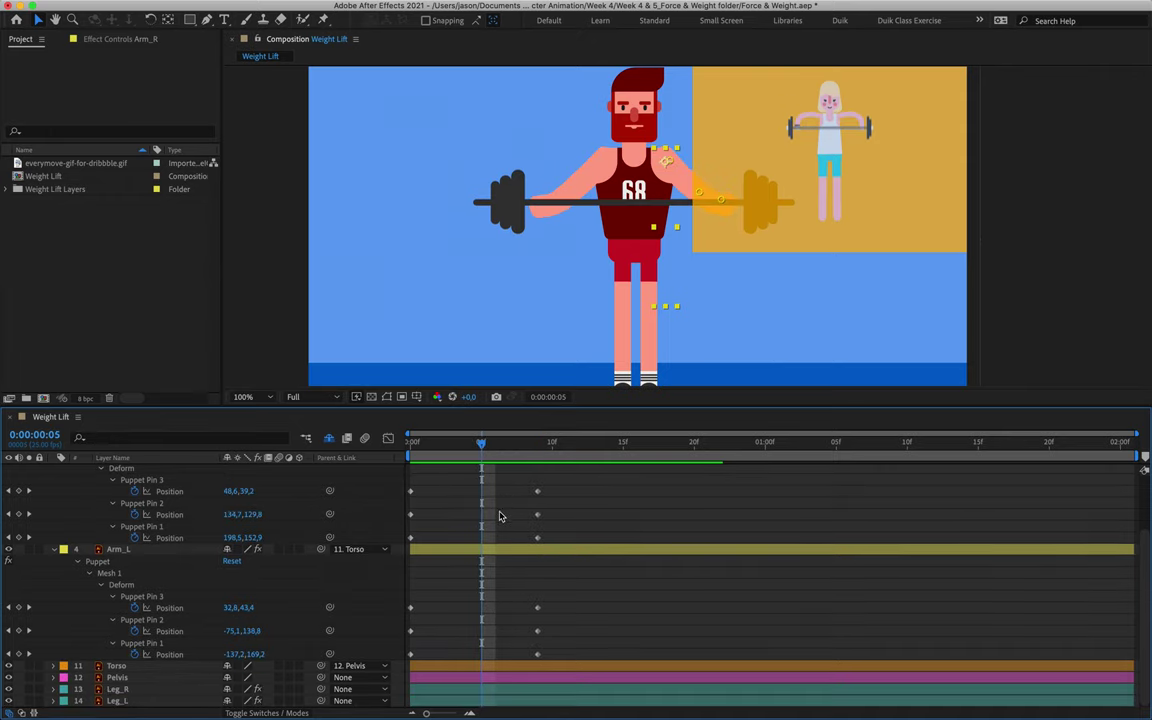
left_click(140, 666)
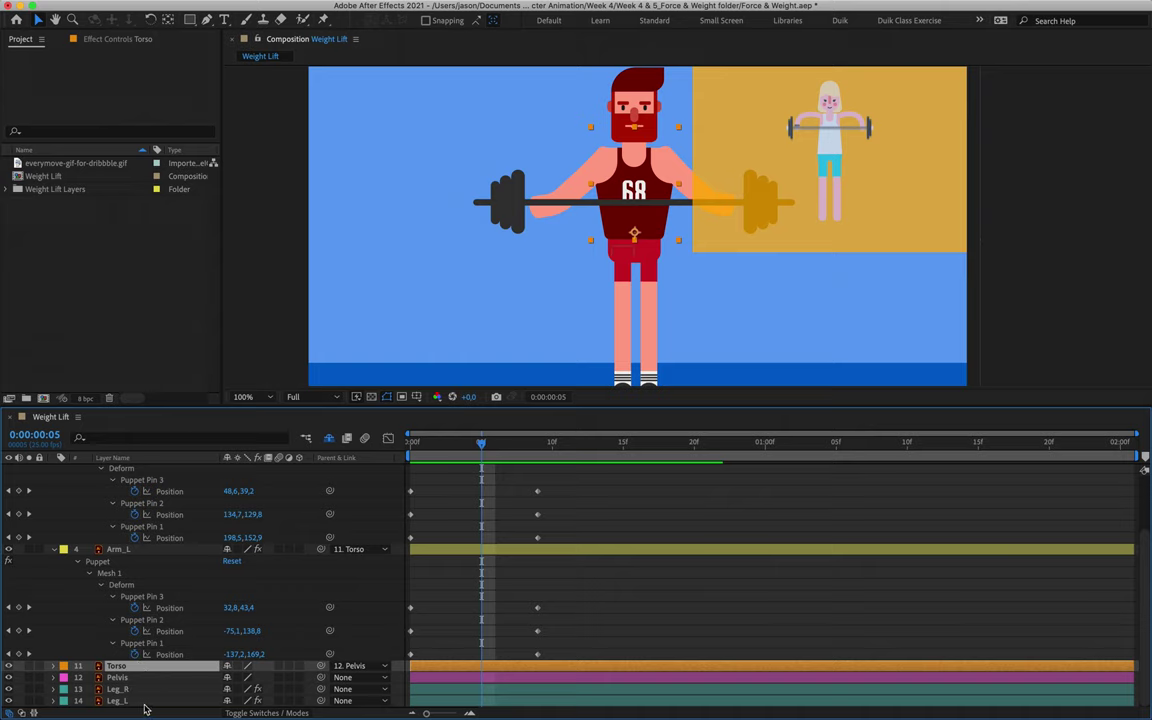
left_click(145, 703, "shift")
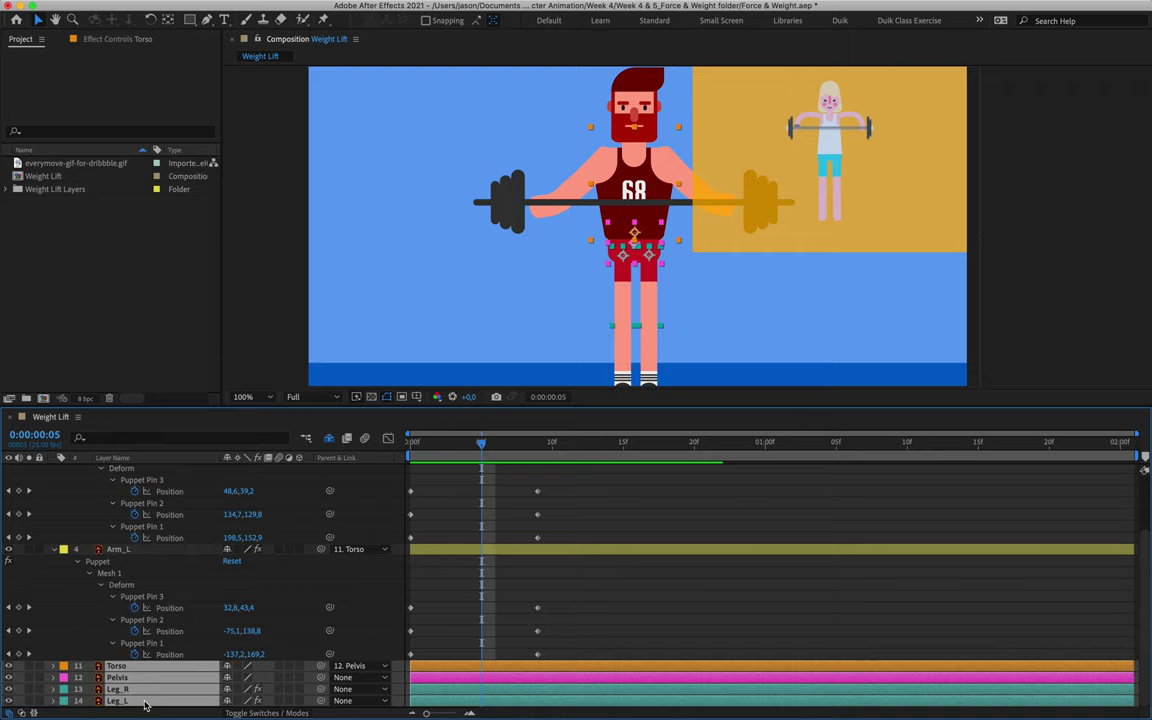
key("p")
scroll(145, 706, "down", 2)
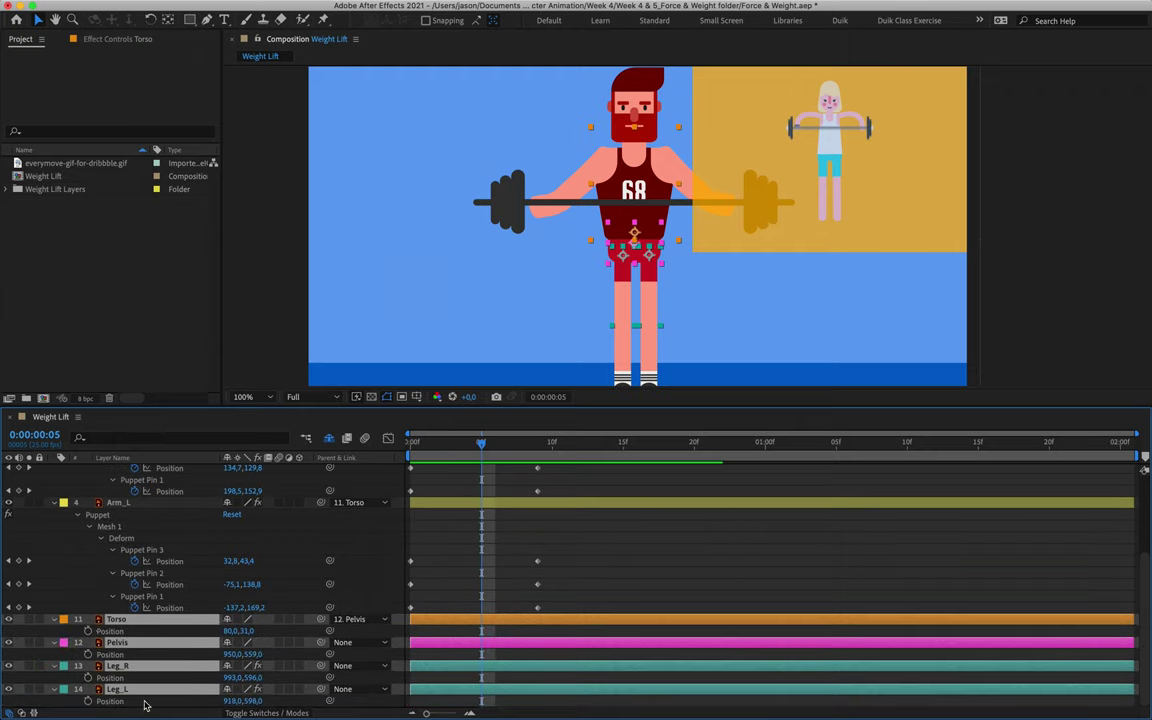
Keyframe Position for Torso, Pelvis and both legs at frame 5, and raise Pelvis, Leg_R and Leg_L by 20 px at frame 7.
left_click(89, 633)
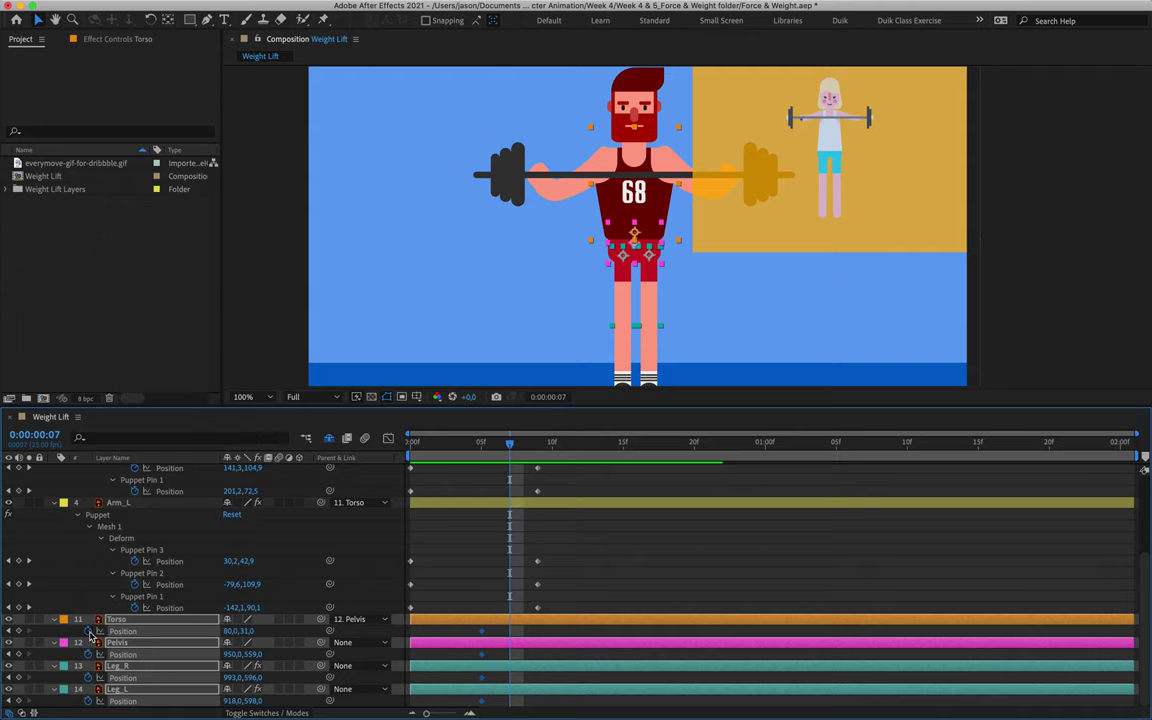
key("shift+Up")
key("shift+Up")
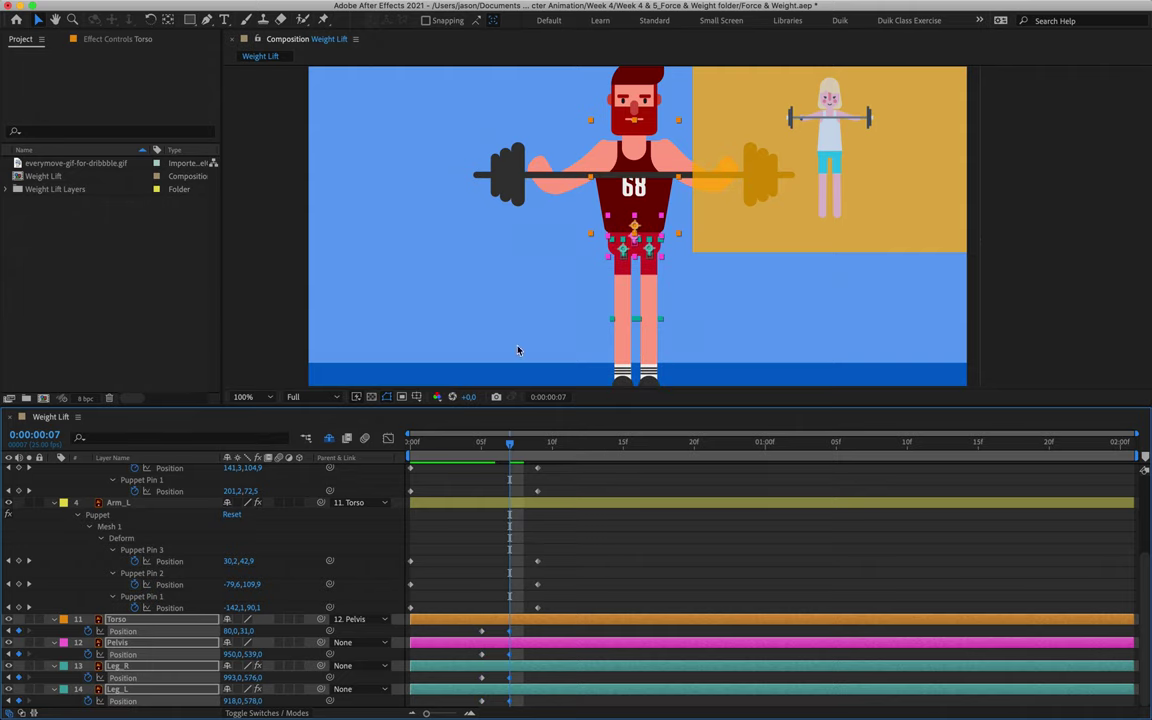
left_click(490, 443)
key("space")
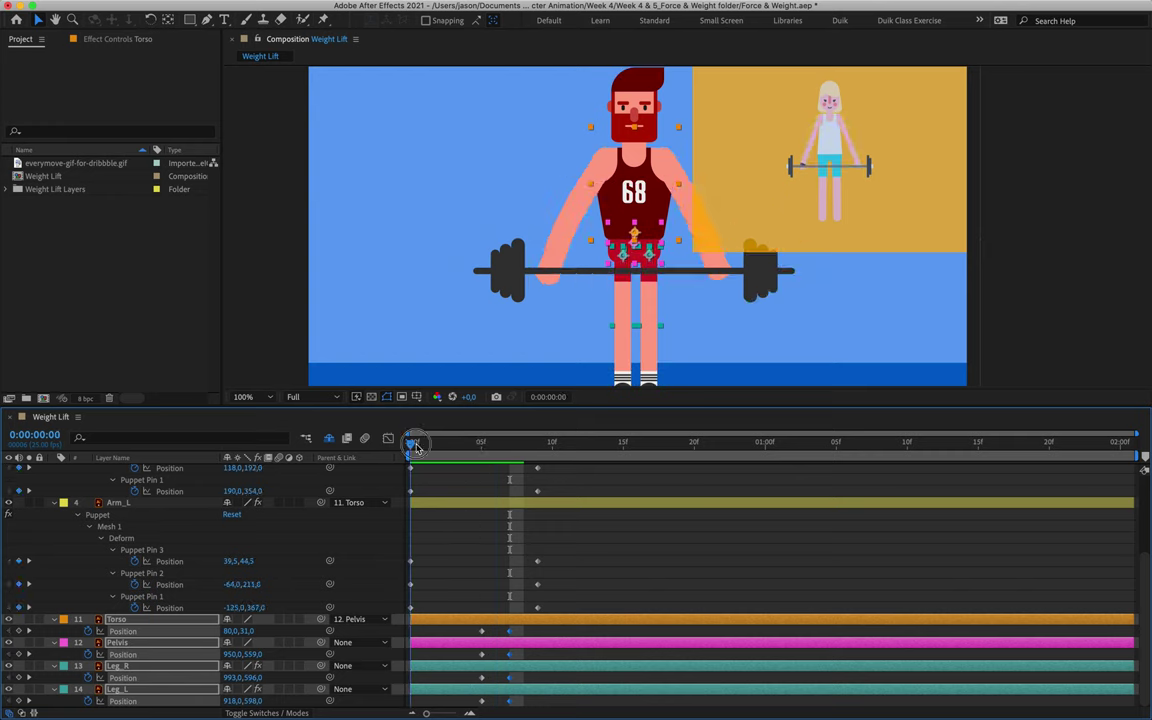
key("space")
key("Page_Down")
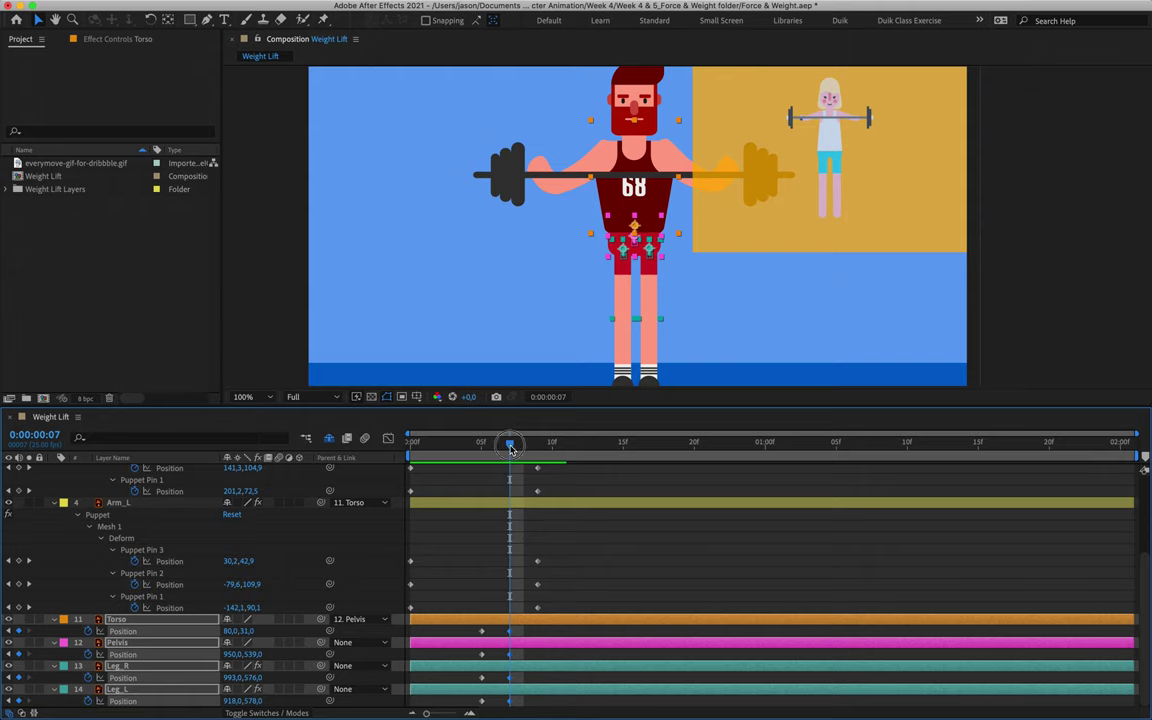
At frame 16, return Leg_R and Leg_L to their standing height by copying their frame 5 Position keyframes.
left_click(548, 446)
left_click_drag(548, 450, 640, 456)
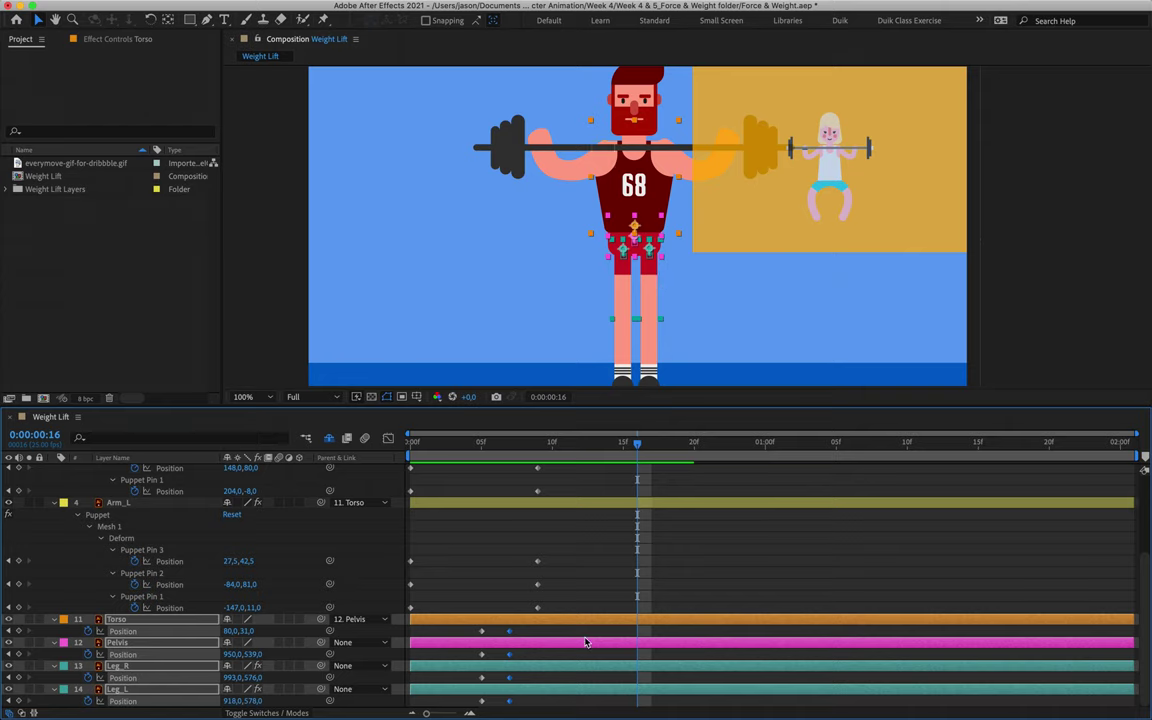
left_click(546, 678)
left_click(118, 665)
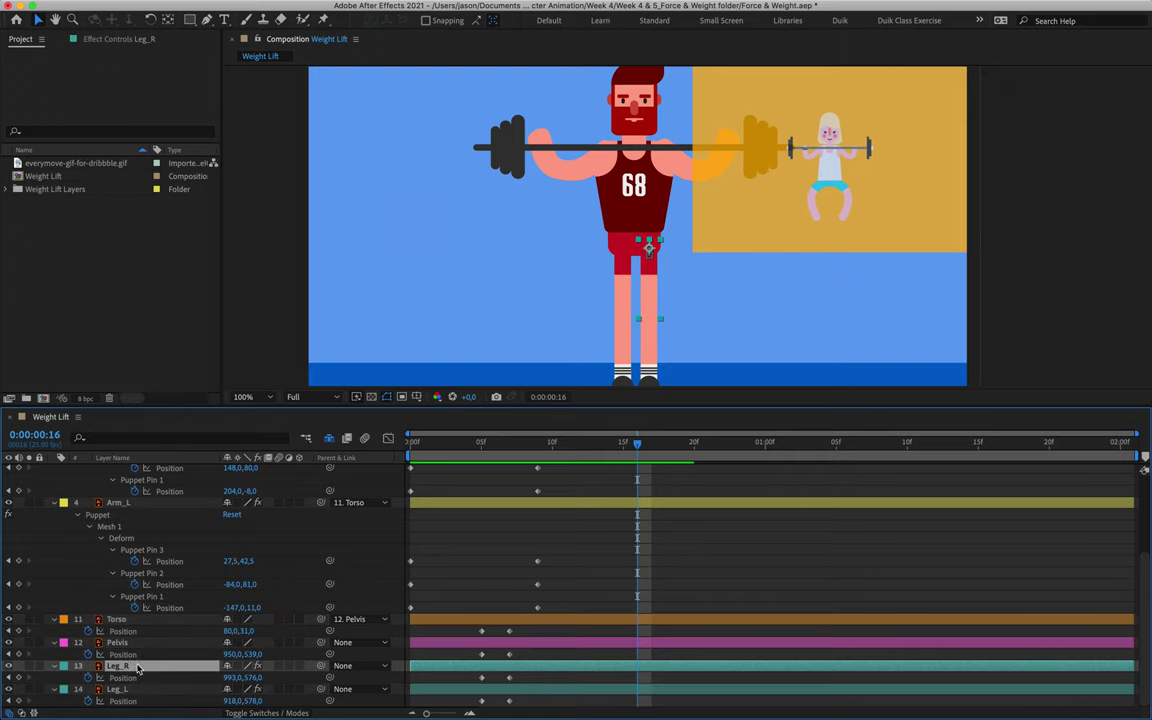
left_click(142, 690, "shift")
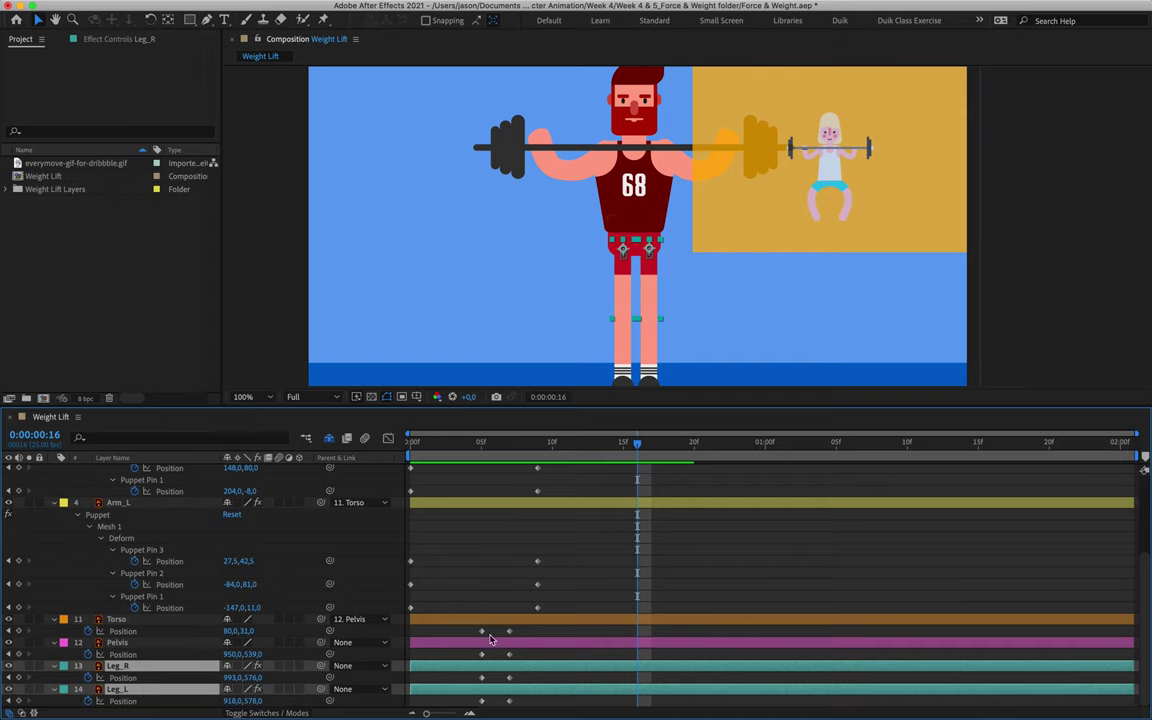
left_click(482, 678)
key("ctrl+c")
key("ctrl+v")
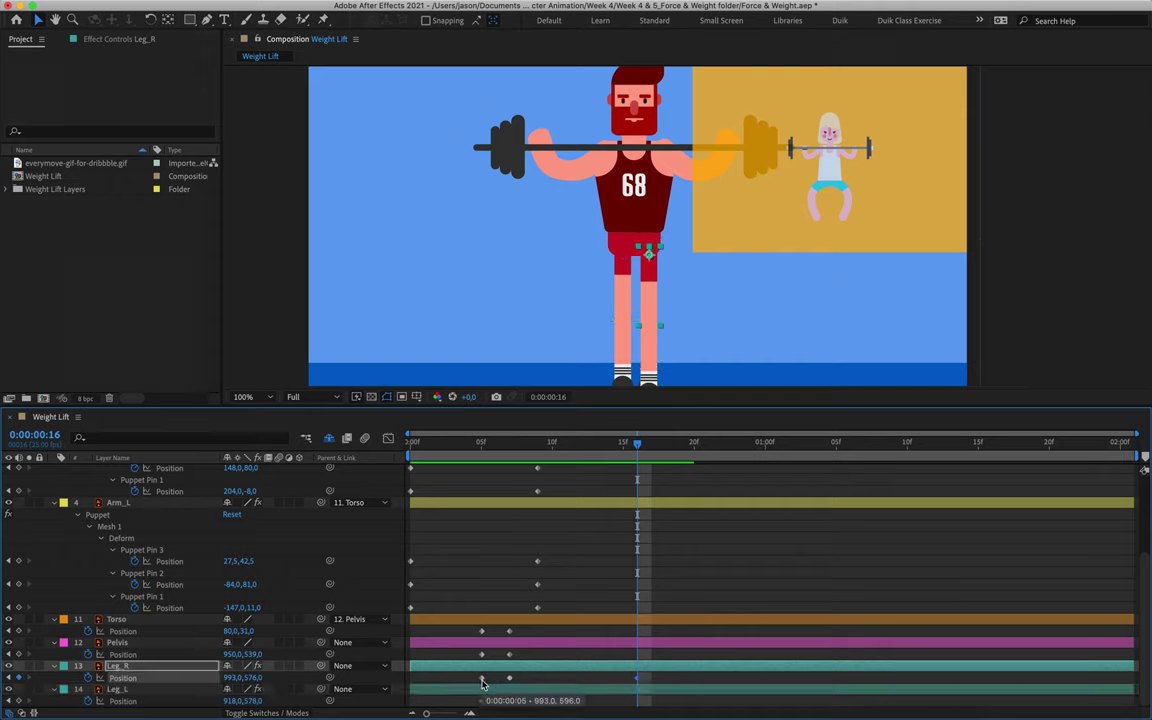
left_click(482, 702)
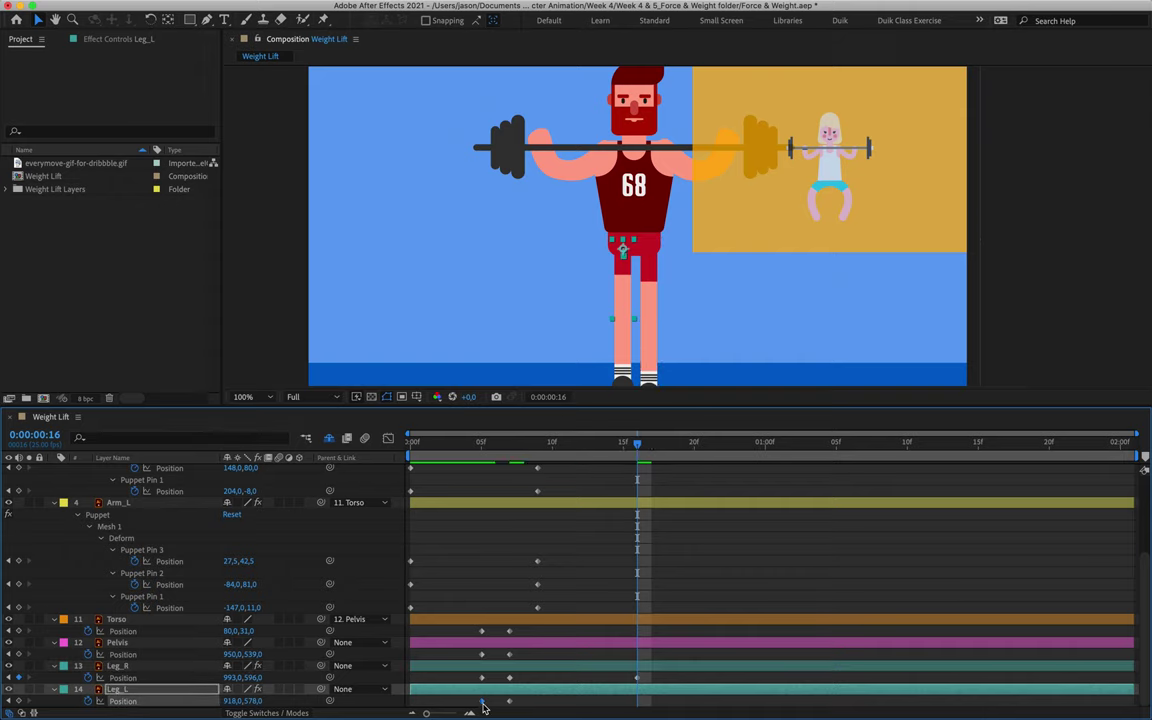
key("ctrl+c")
key("ctrl+v")
left_click(537, 636)
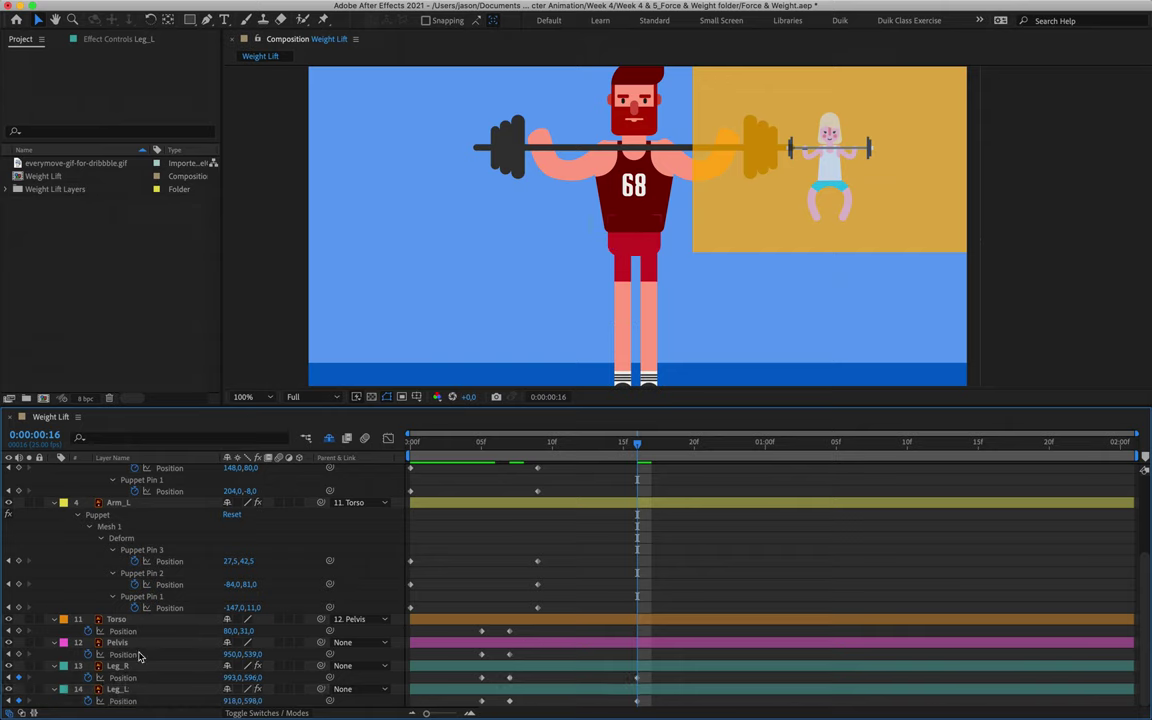
Lower the Pelvis to Position 950,605 at frame 16 for the squat.
left_click(170, 646)
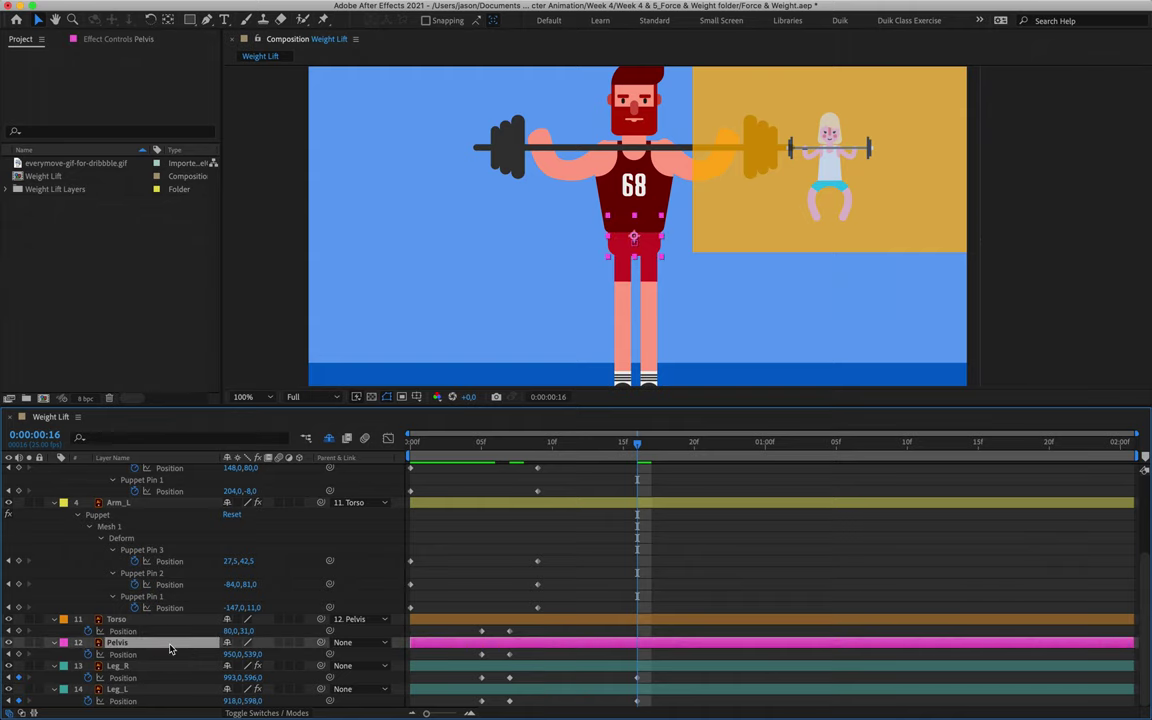
key("shift+Down")
key("shift+Down")
key("shift+Down")
key("shift+Down")
key("shift+Down")
key("shift+Down")
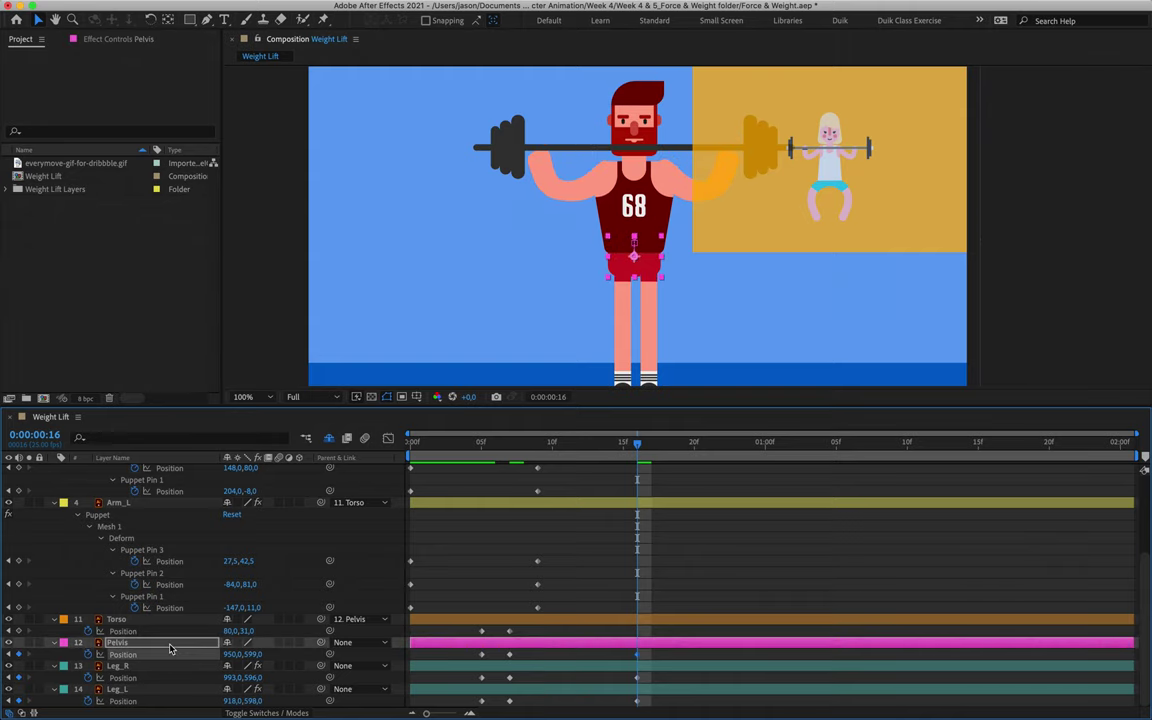
key("Down")
key("Down")
key("Down")
key("Down")
key("Down")
key("Down")
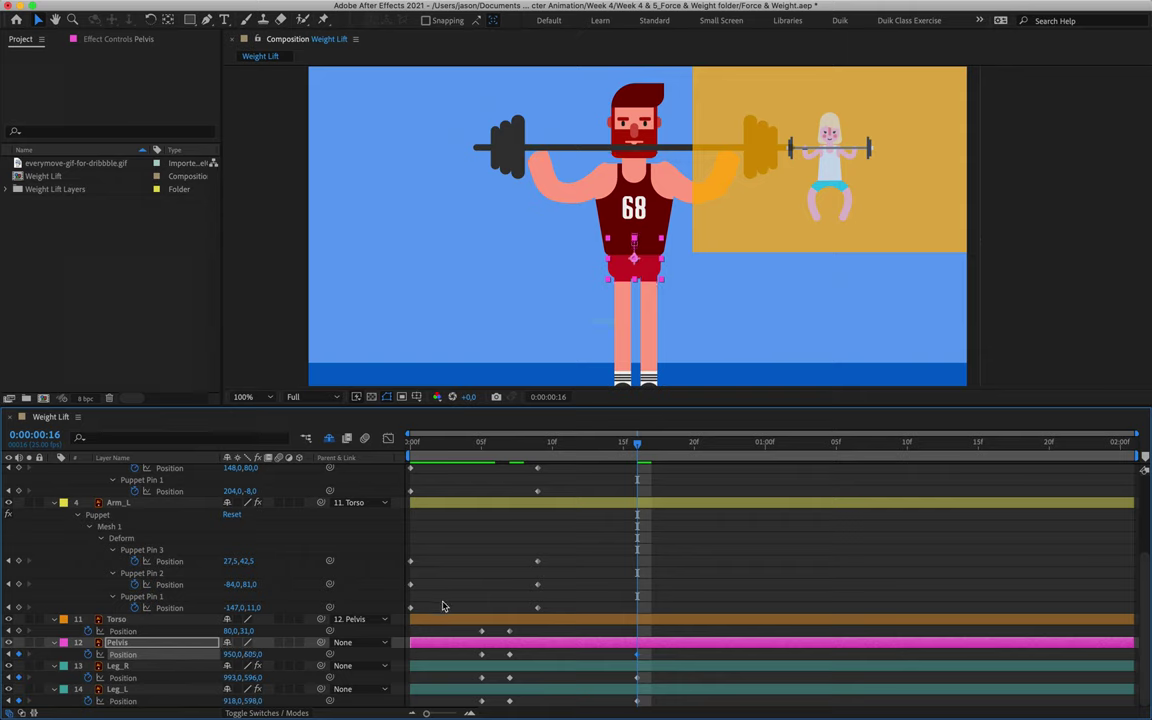
Lower the Torso to Position 80,73 at frame 16.
left_click(135, 621)
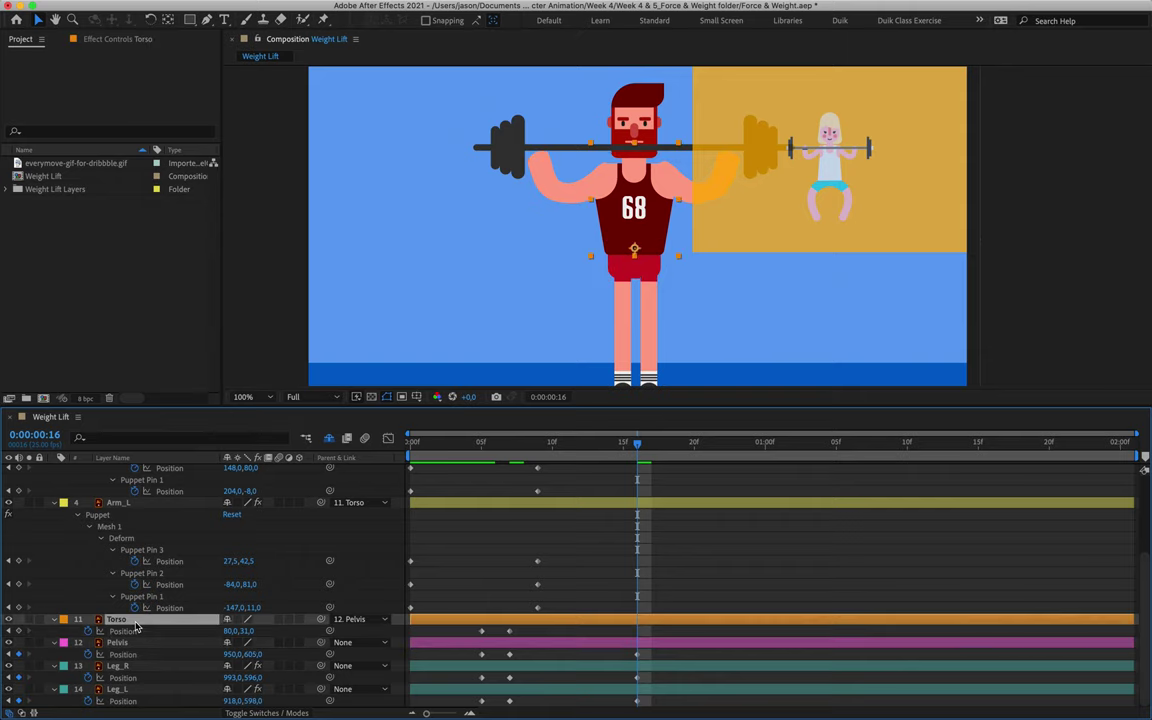
key("shift+Down")
key("shift+Down")
key("shift+Down")
key("shift+Down")
key("shift+Down")
key("shift+Down")
key("shift+Up")
key("shift+Up")
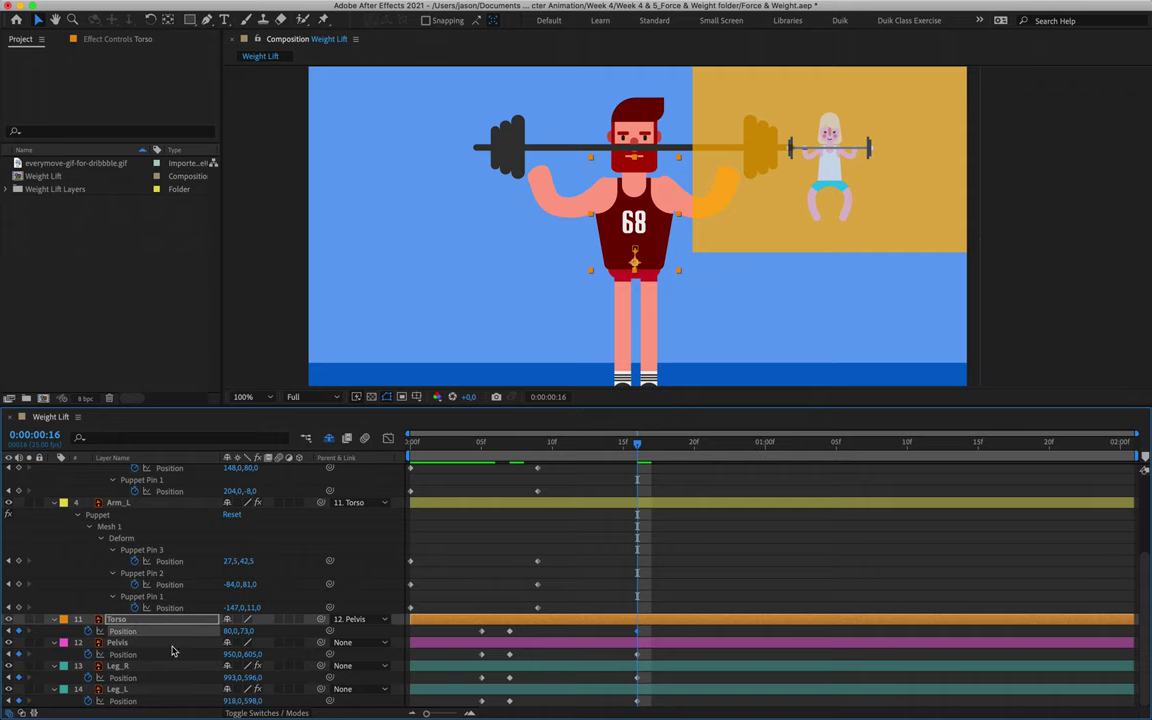
Reveal the keyframes of Leg_R and Leg_L and shift all their frame 0 puppet pin keyframes to frame 7.
left_click_drag(632, 444, 565, 597)
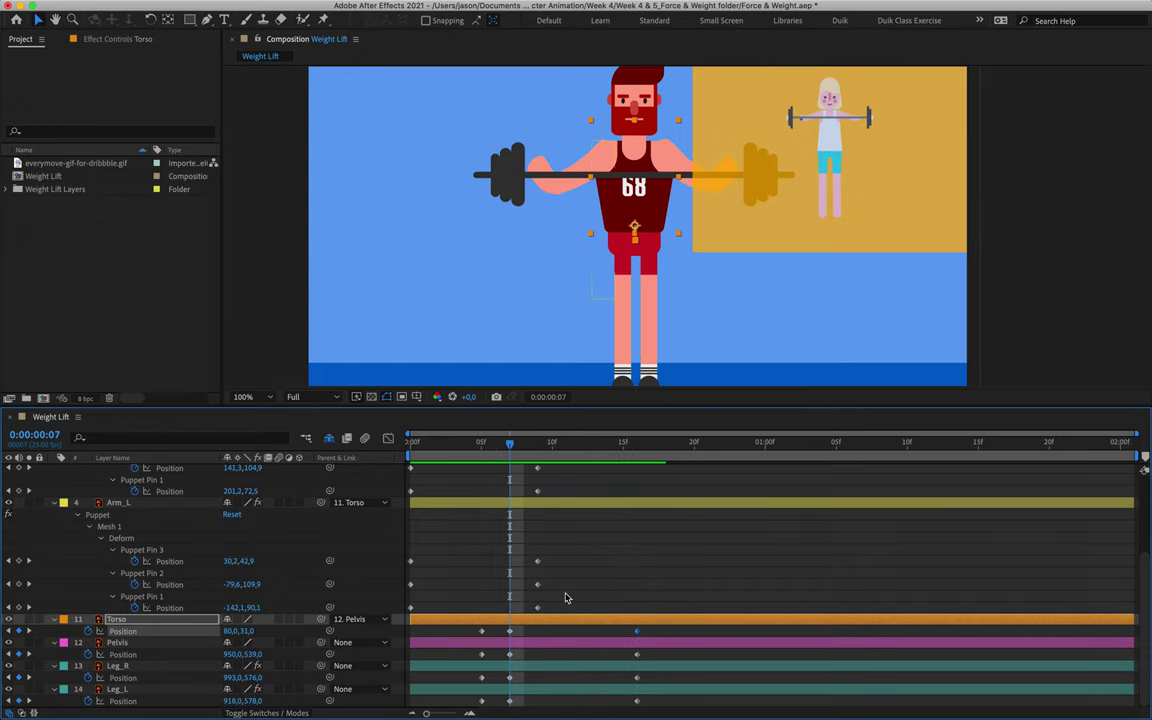
left_click(180, 665)
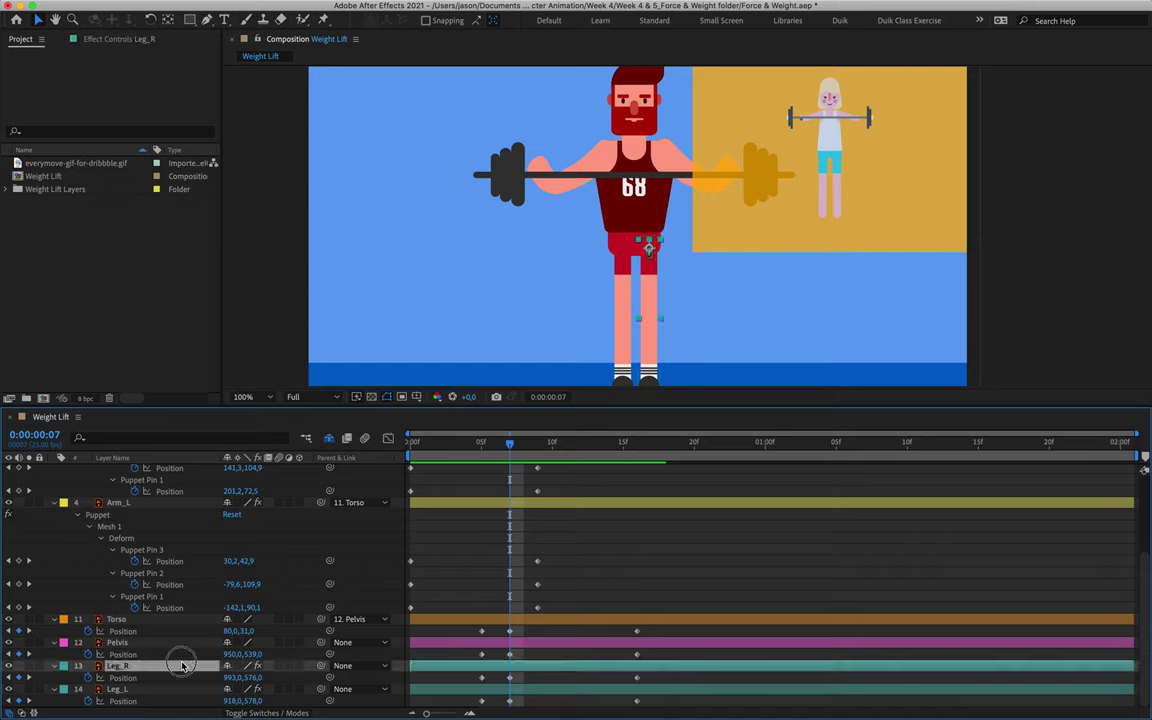
left_click(180, 688, "shift")
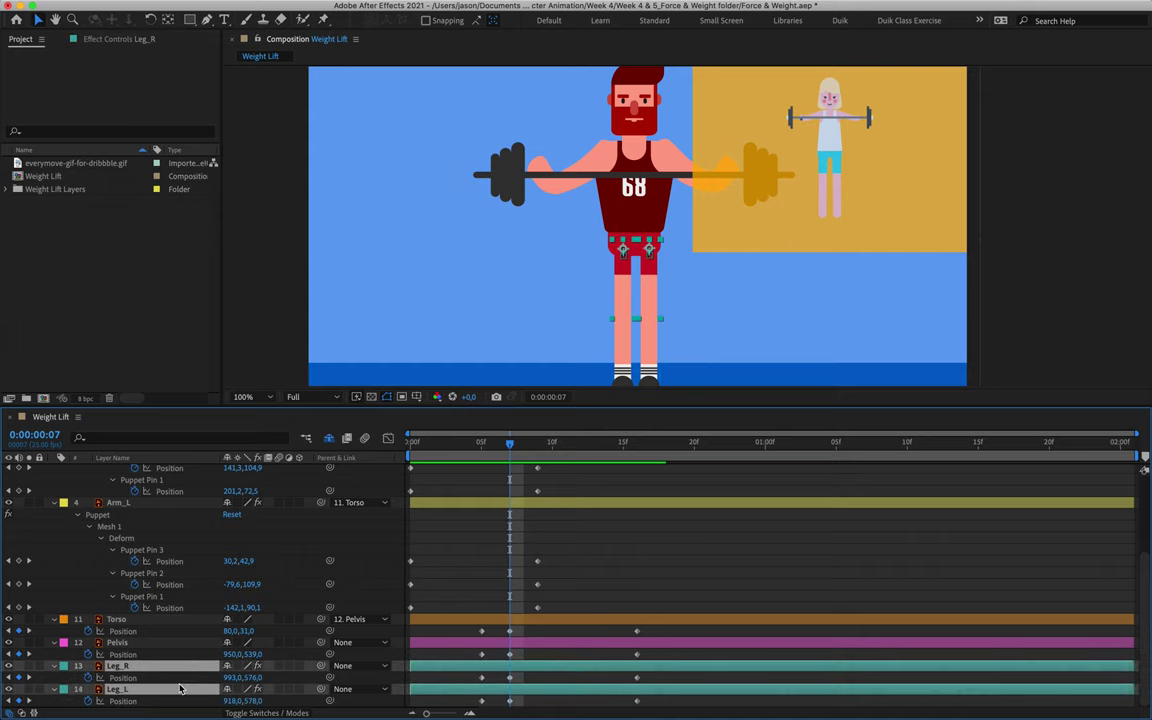
key("u")
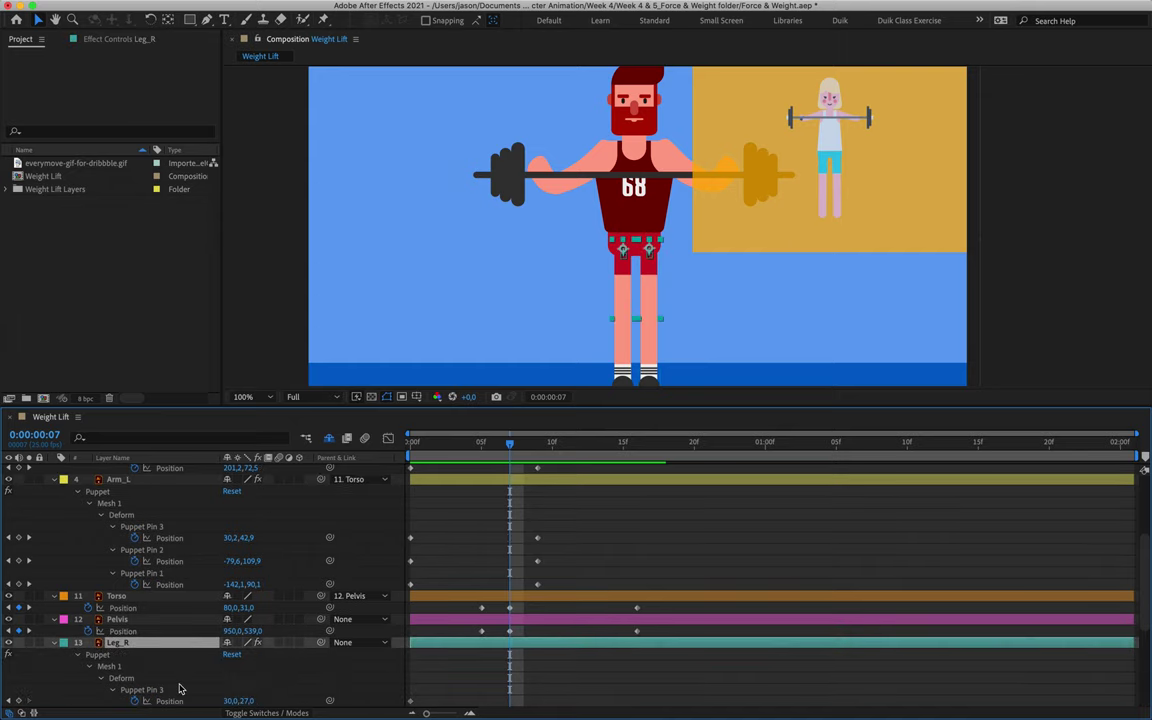
scroll(180, 688, "down", 5)
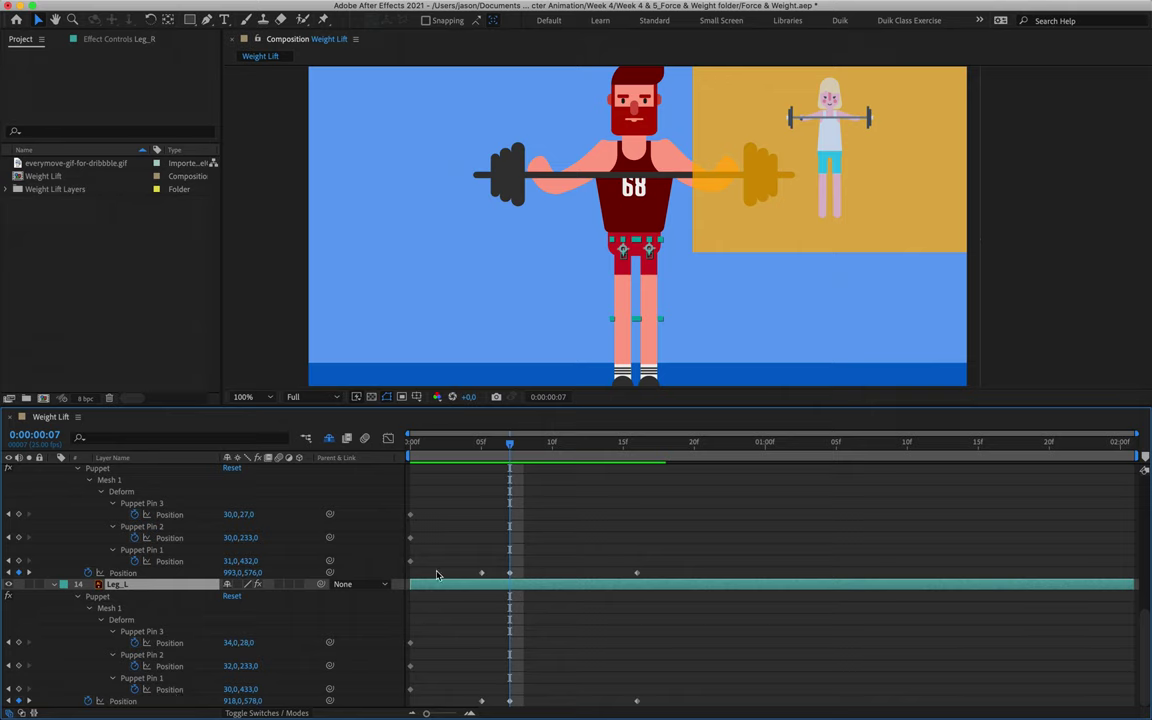
left_click(472, 513)
left_click_drag(471, 502, 512, 568)
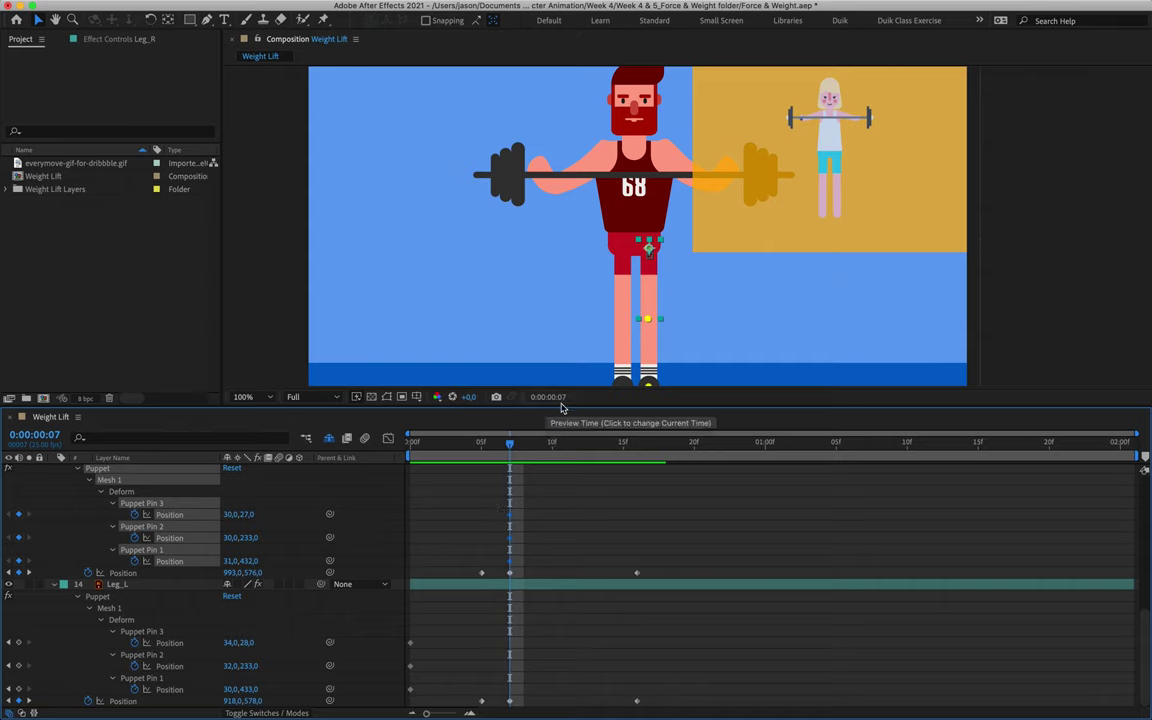
left_click_drag(432, 617, 516, 692)
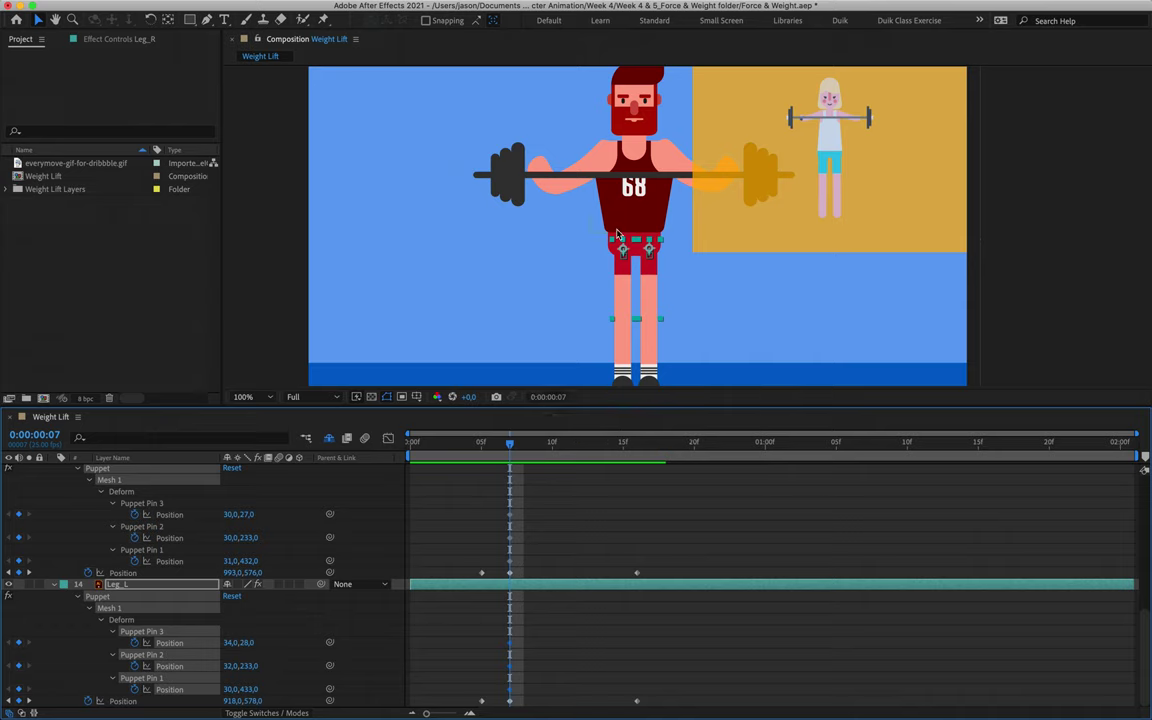
left_click(548, 396)
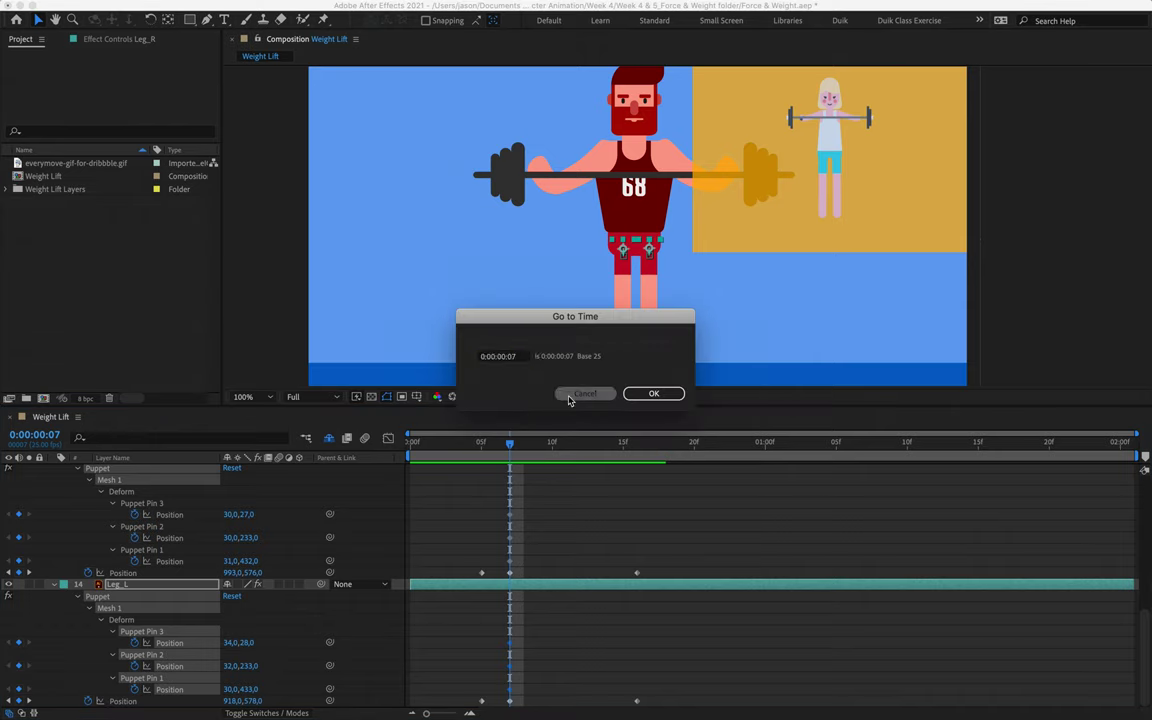
left_click(586, 393)
At frame 16, lower Leg_R's hip pin, Puppet Pin 3, to about 30,67.
left_click_drag(490, 497, 536, 558)
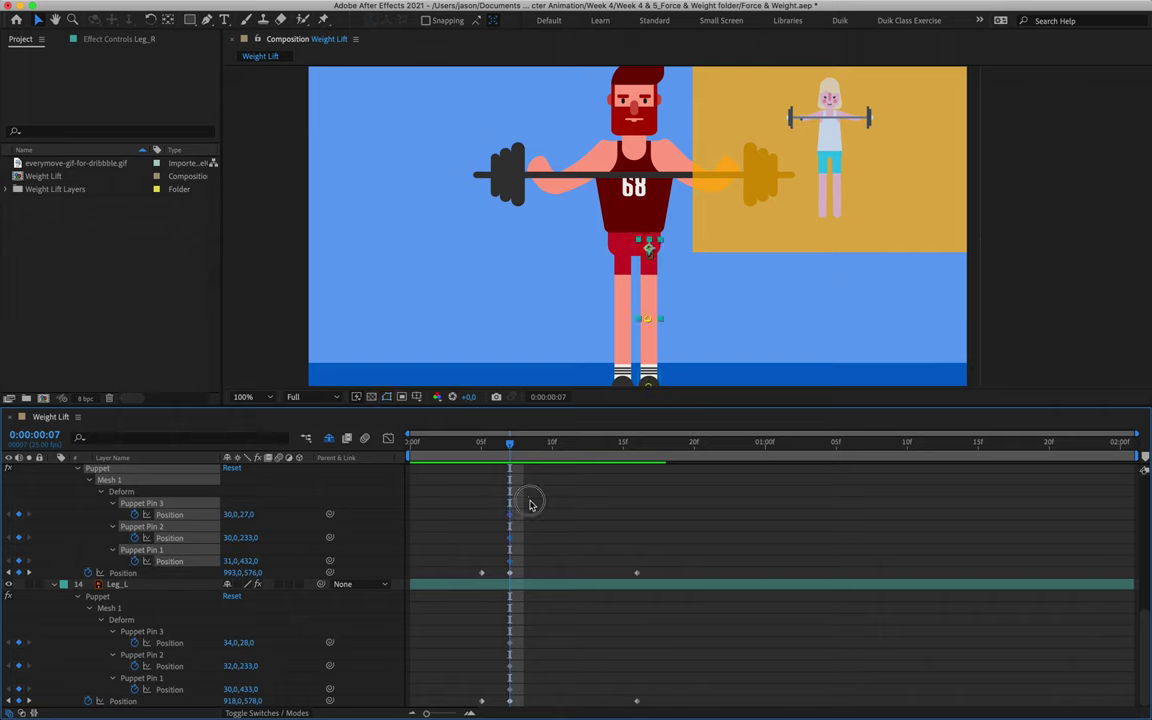
left_click_drag(510, 443, 639, 459)
key("super+c")
key("super+v")
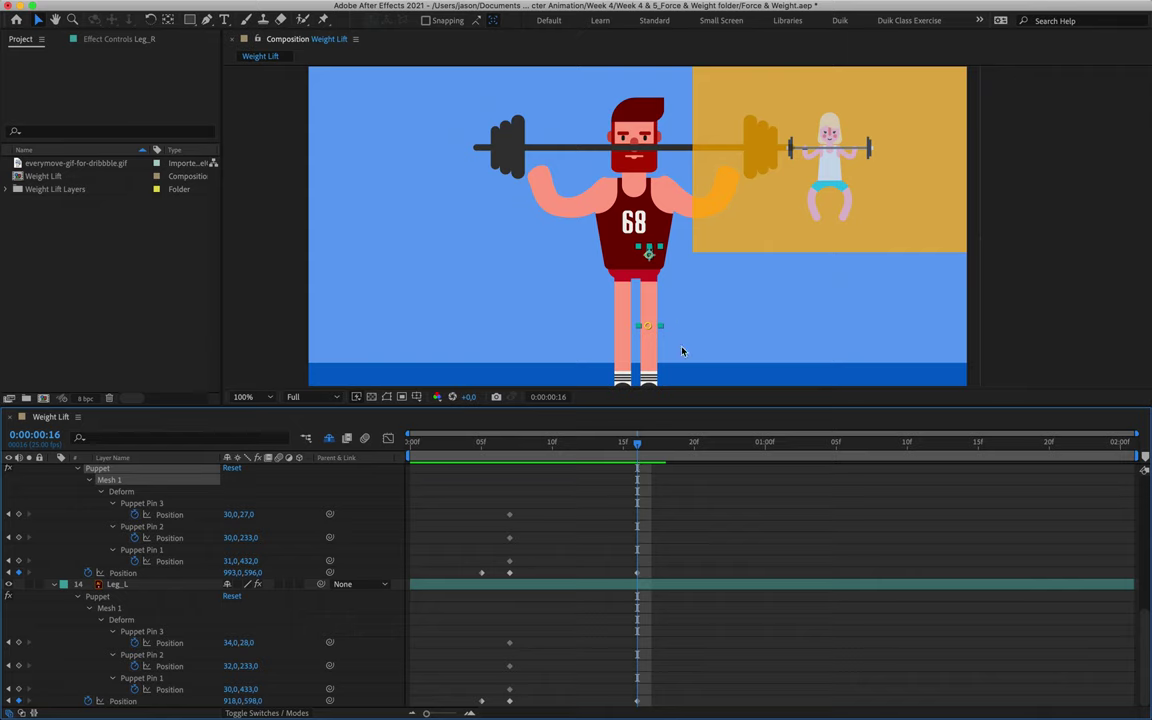
left_click(648, 257)
mouse_move(648, 257)
left_mouse_down()
mouse_move(653, 279)
mouse_move(647, 269)
left_mouse_up()
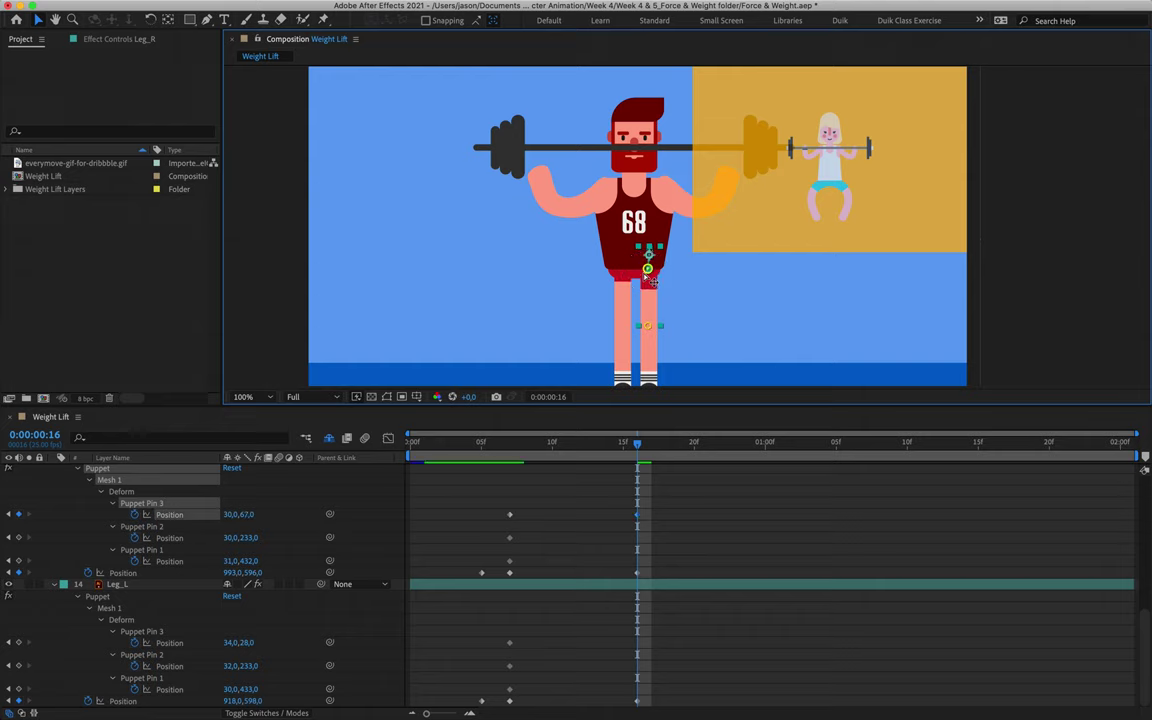
Bend Leg_L outward at frame 16, placing Puppet Pin 3 near 34,82 and Puppet Pin 2 near -122,233.
left_click(510, 643)
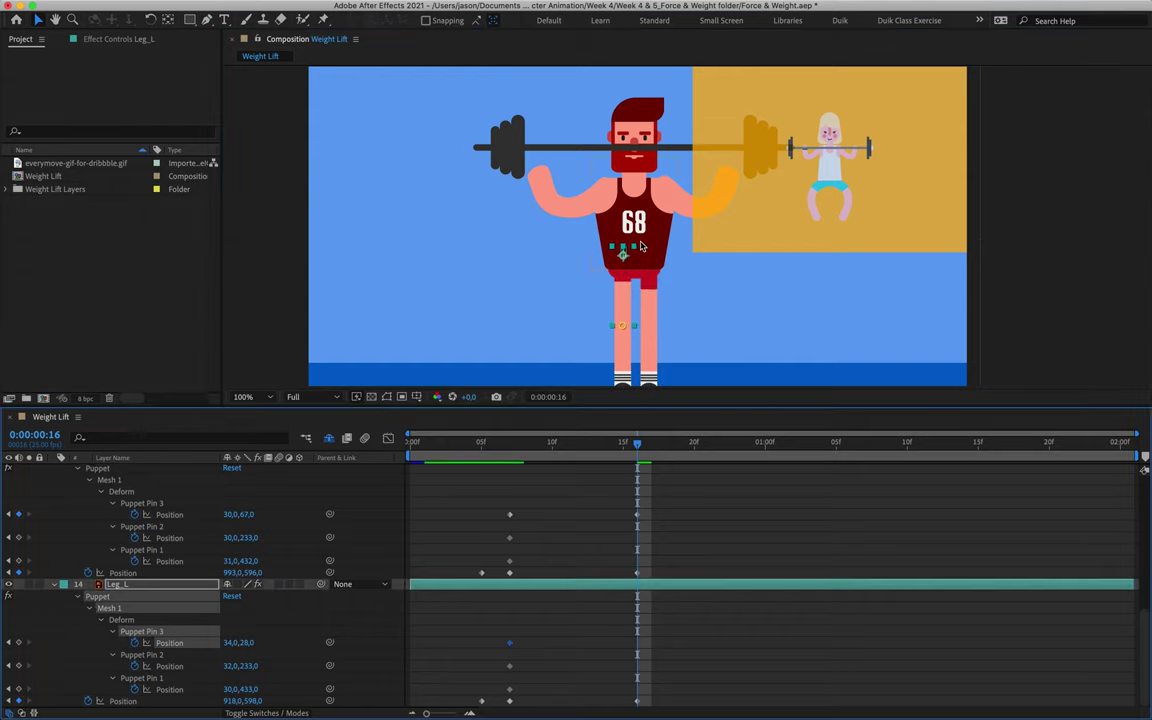
left_click_drag(622, 250, 623, 275)
key("space")
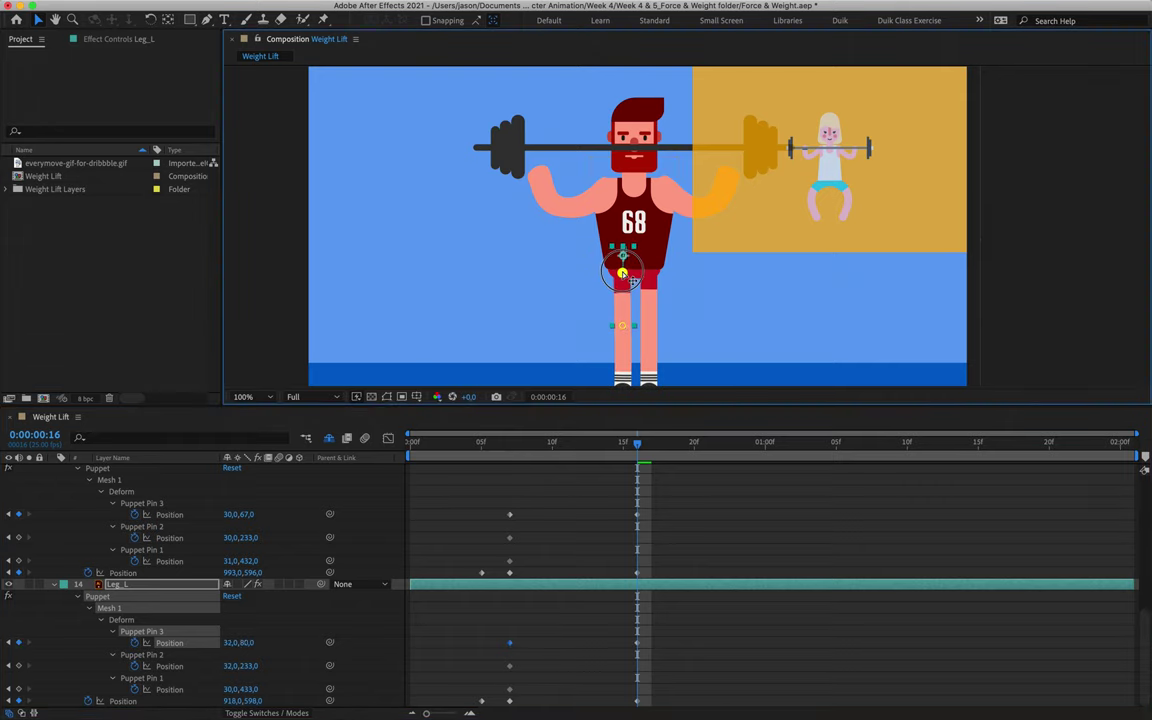
key("space")
left_click_drag(634, 337, 573, 246)
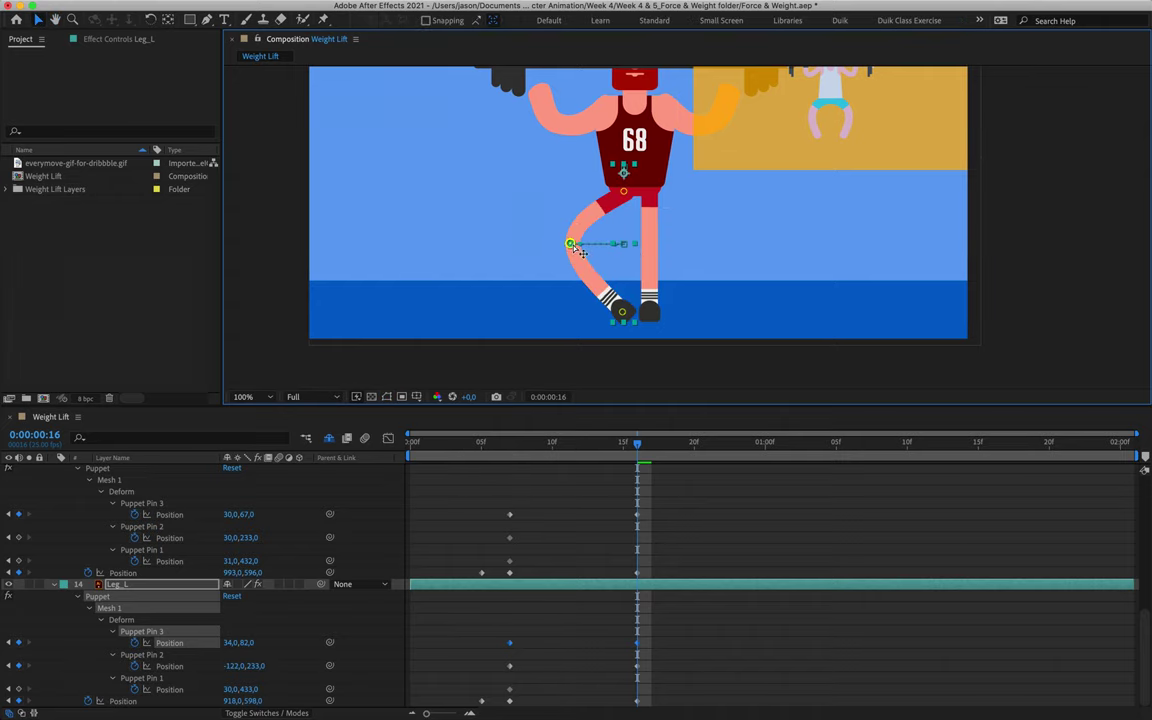
Bend Leg_R outward at frame 16, placing Puppet Pin 2 near 186,233 and Puppet Pin 1 near 159,432.
left_click(510, 537)
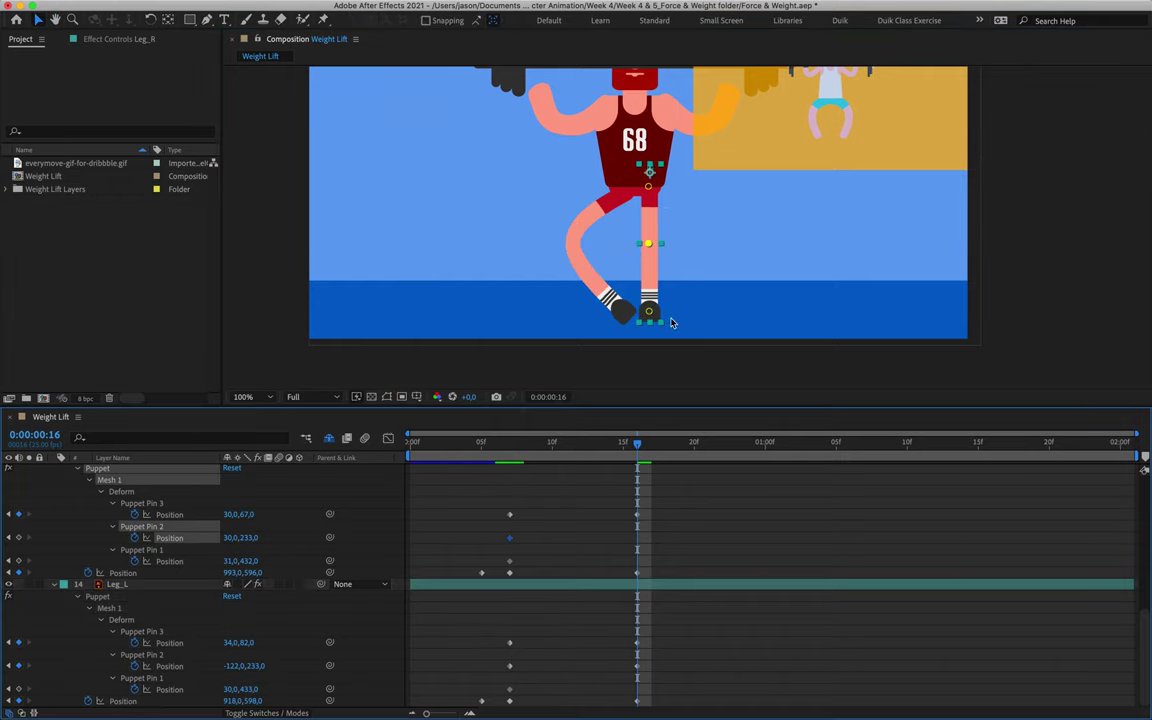
left_click_drag(649, 244, 704, 247)
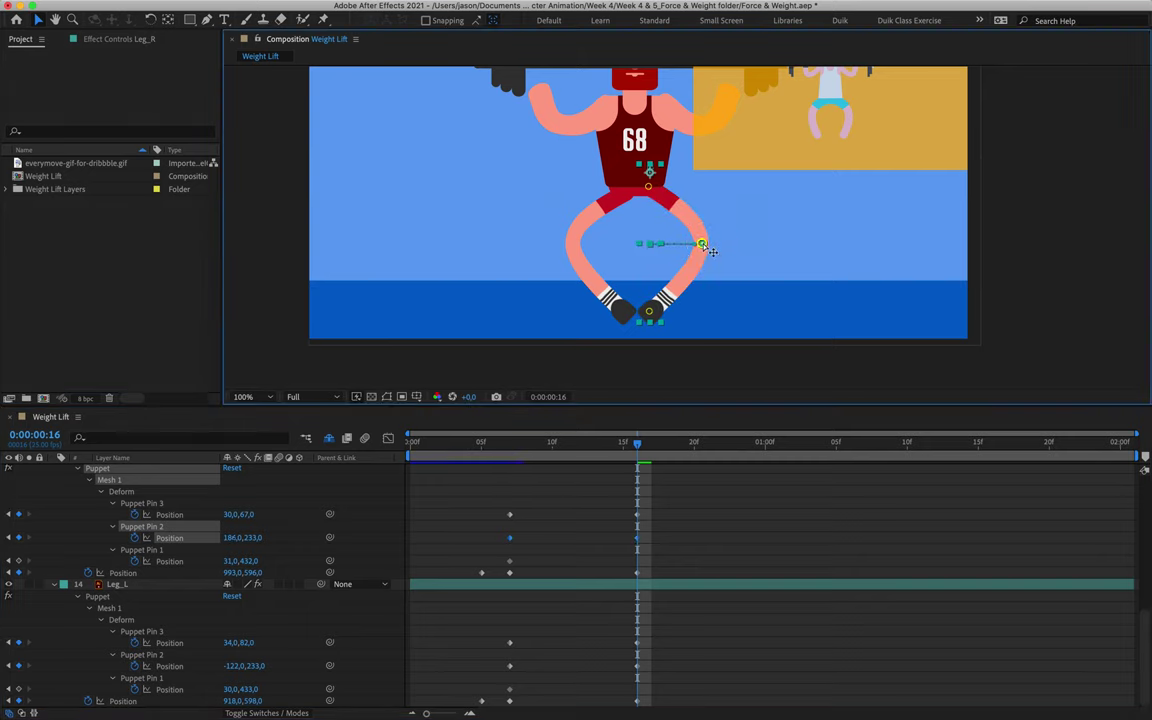
left_click_drag(649, 311, 698, 313)
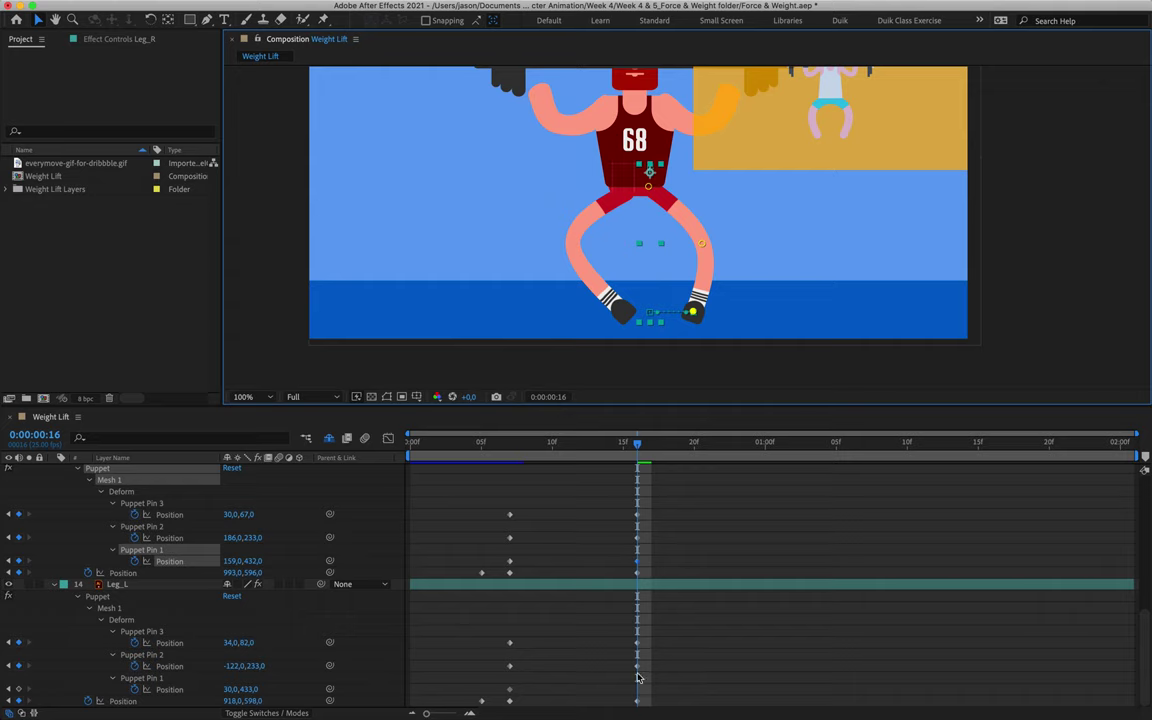
Refine Leg_L's squat at frame 16, placing Puppet Pin 1 near -94,435, Pin 3 near 20,70 and Pin 2 near -128,235.
left_click(510, 690)
left_click_drag(612, 318, 593, 322)
left_click_drag(637, 203, 630, 195)
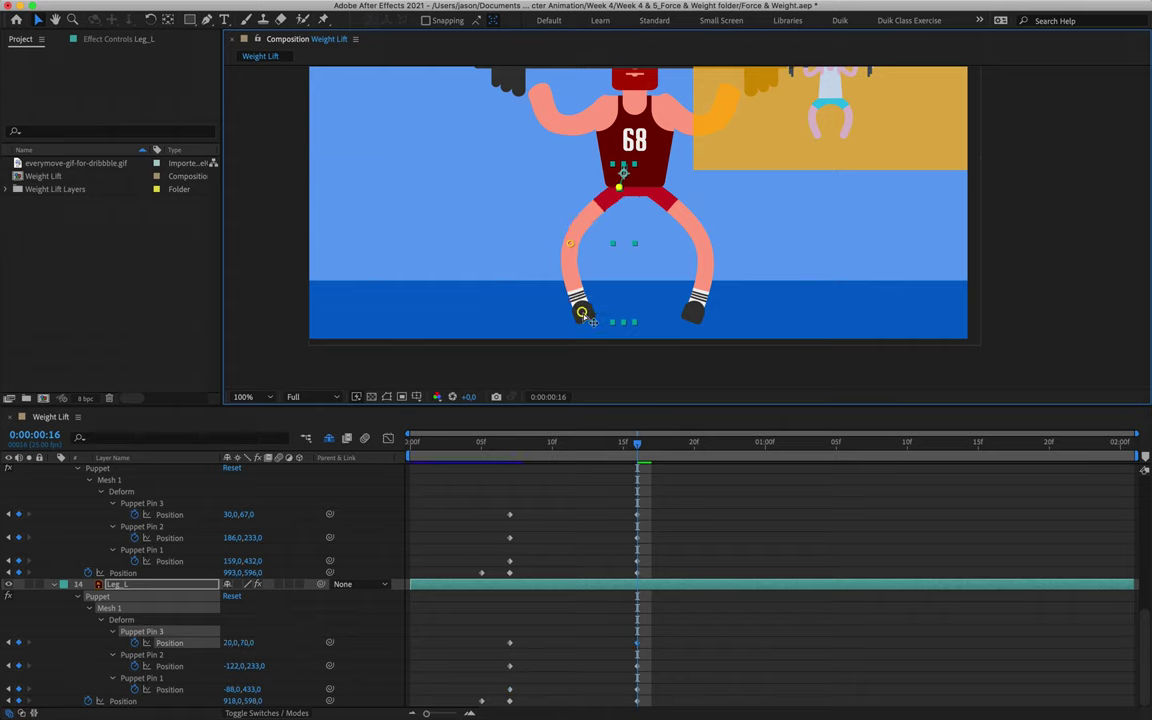
left_click_drag(583, 312, 580, 314)
left_click_drag(579, 247, 577, 250)
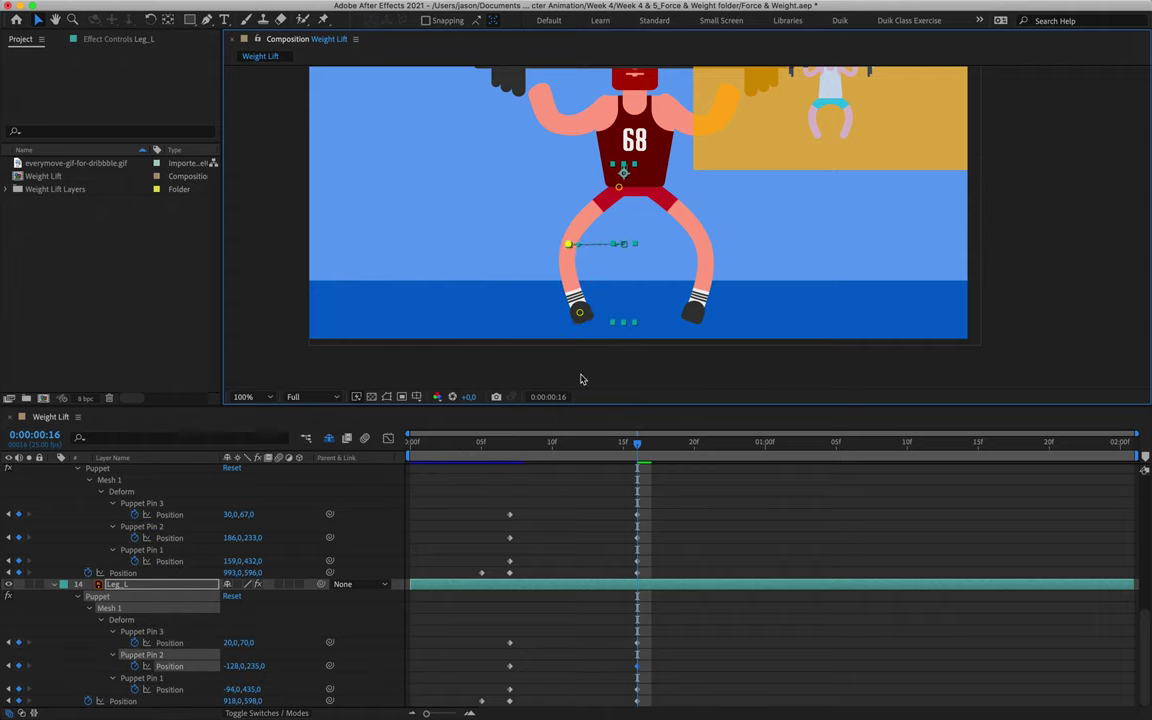
key("space")
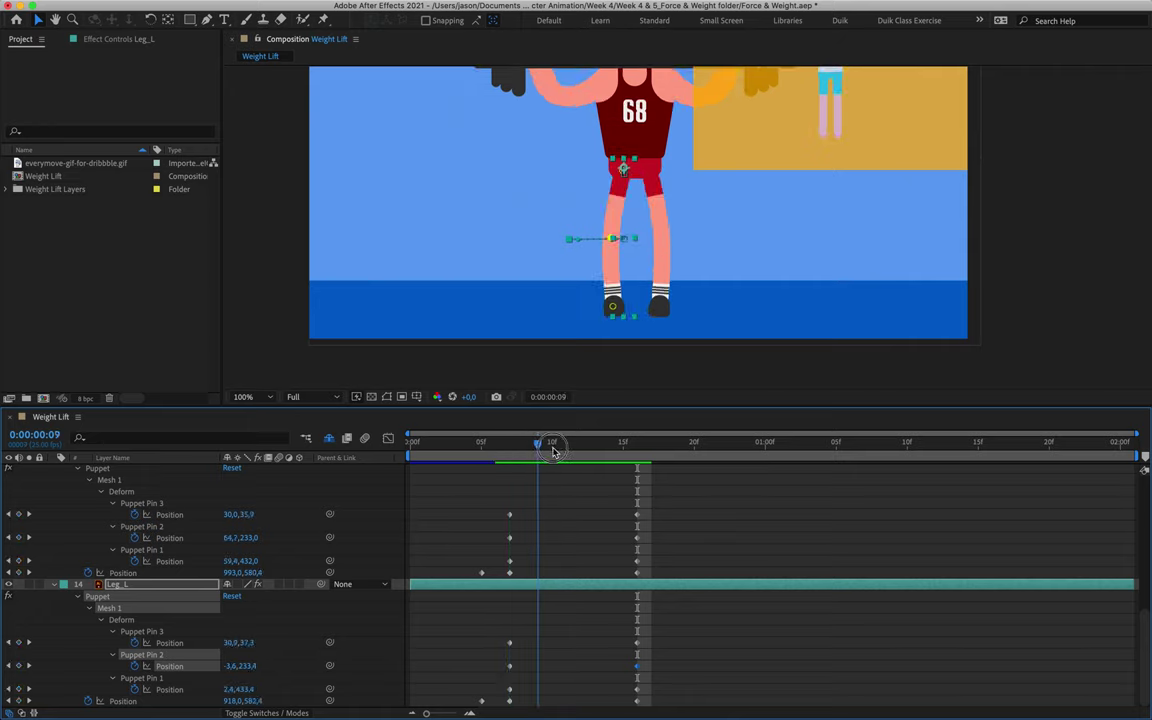
Review the squat between frames 7 and 16, checking the Weights layer's movement against the body.
left_click(637, 447)
left_click_drag(637, 447, 517, 496)
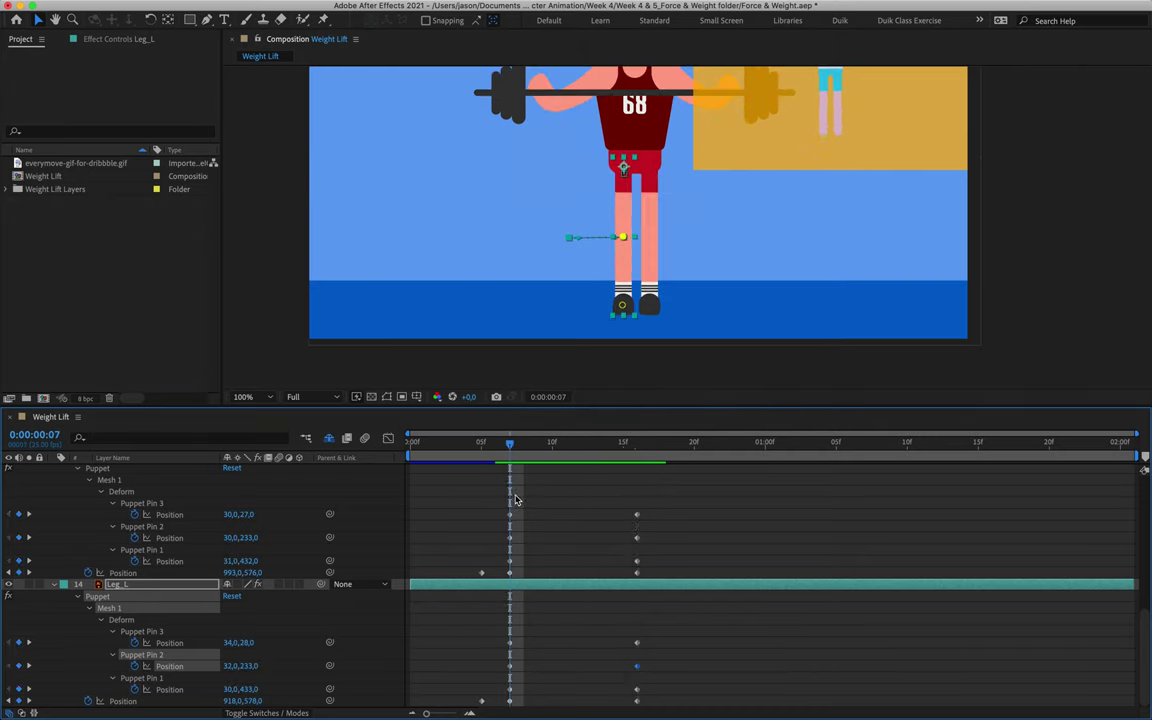
scroll(555, 535, "up", 15)
left_click(533, 487)
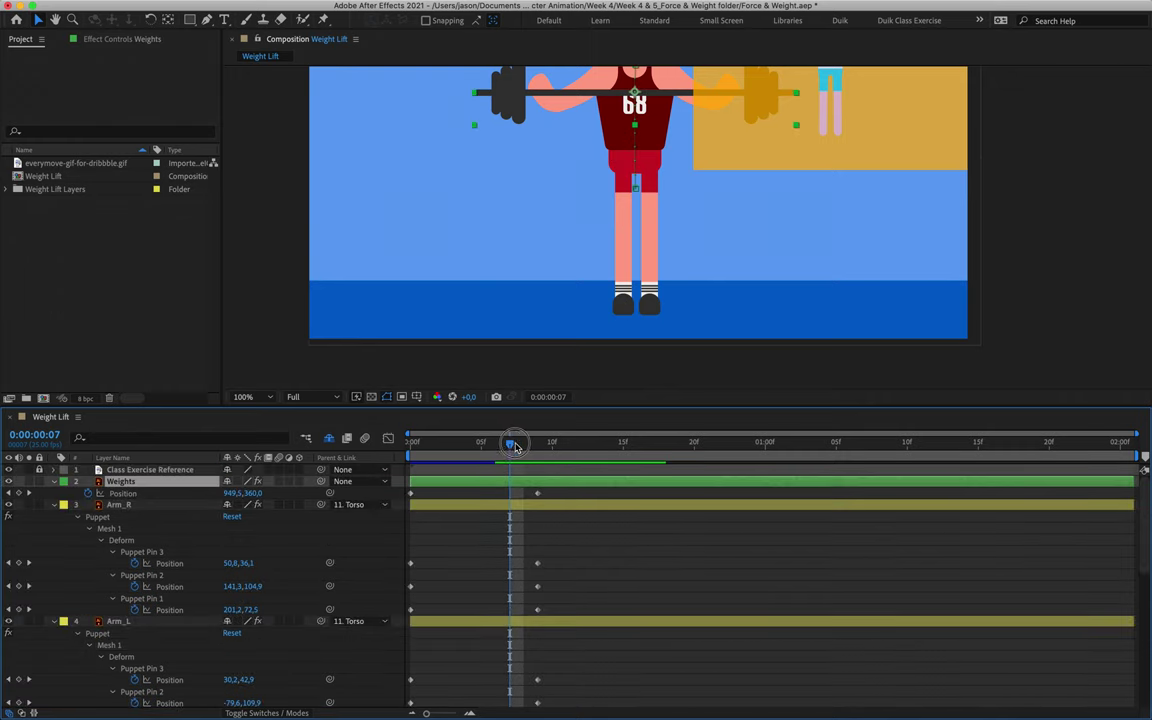
left_click(533, 446)
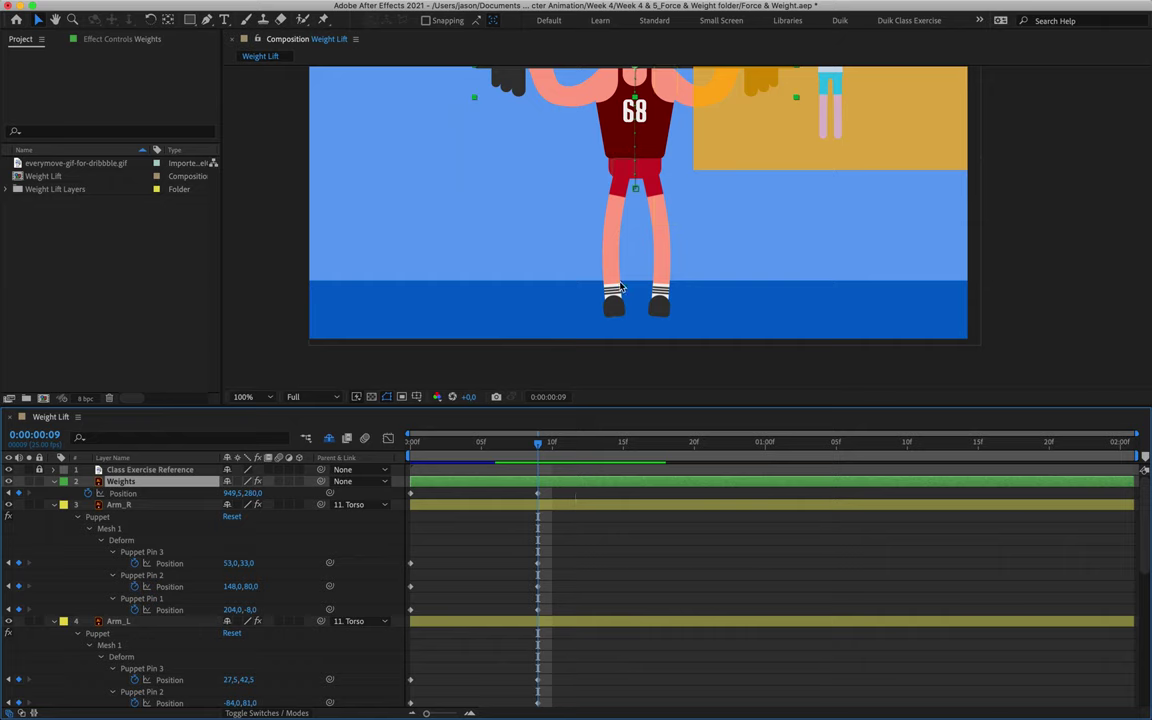
scroll(615, 288, "up", 4)
key("space")
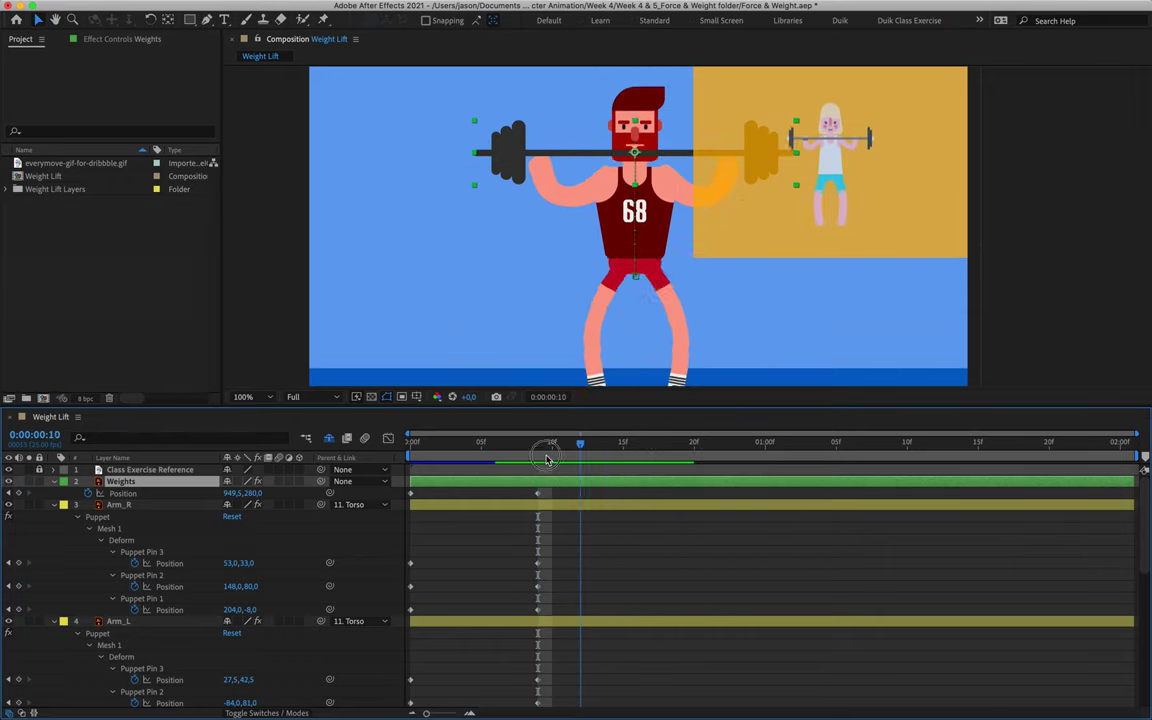
At frame 16, lower the Weights layer to Position 949.5,360 so the barbell follows the squat.
left_click(538, 493)
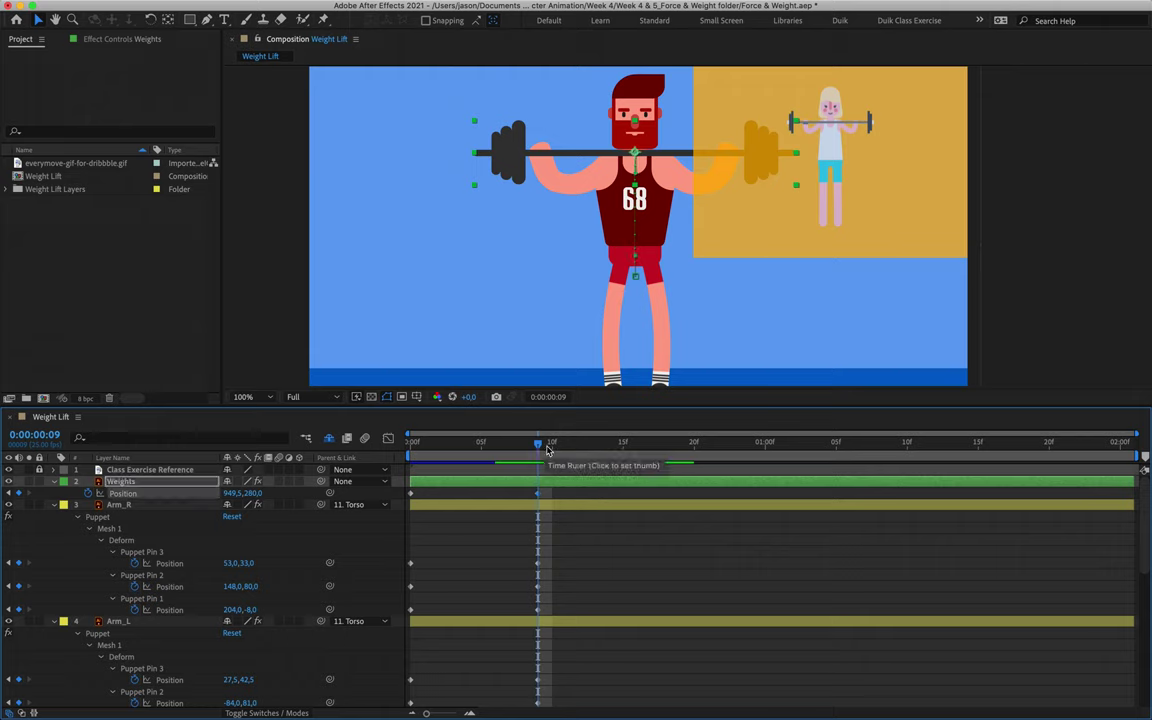
left_click_drag(538, 449, 636, 454)
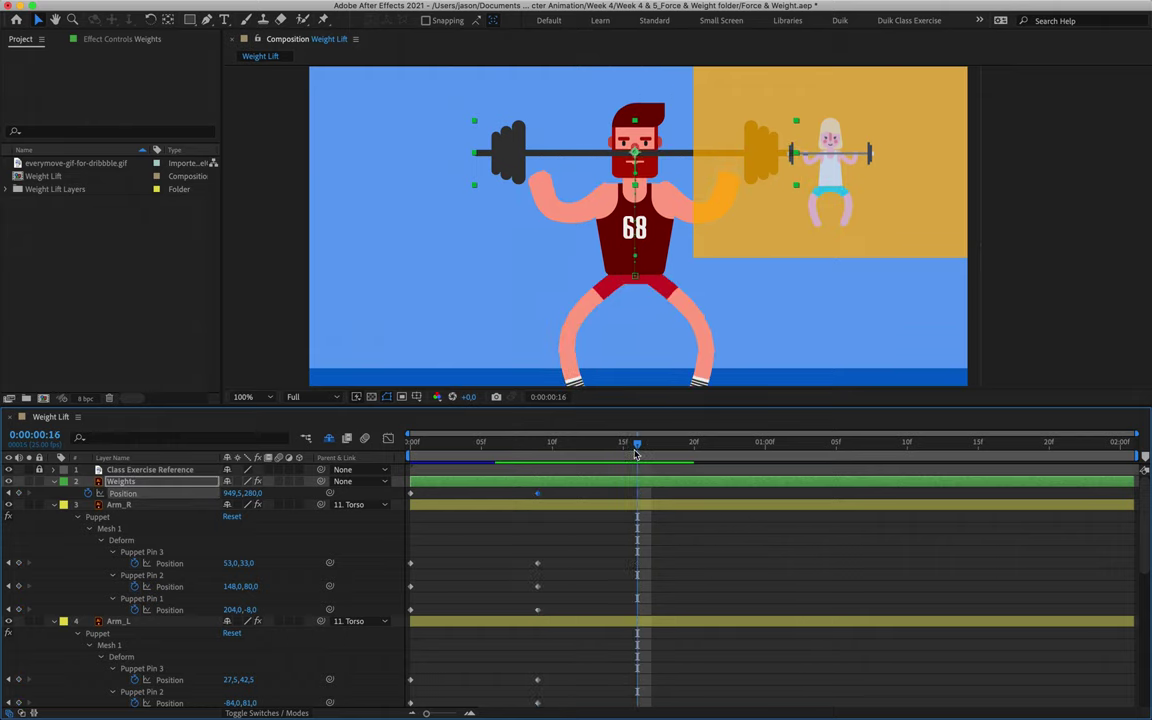
key("shift+Down")
key("shift+Down")
key("shift+Down")
key("shift+Down")
key("shift+Down")
key("shift+Down")
key("shift+Down")
key("shift+Down")
key("shift+Down")
key("shift+Down")
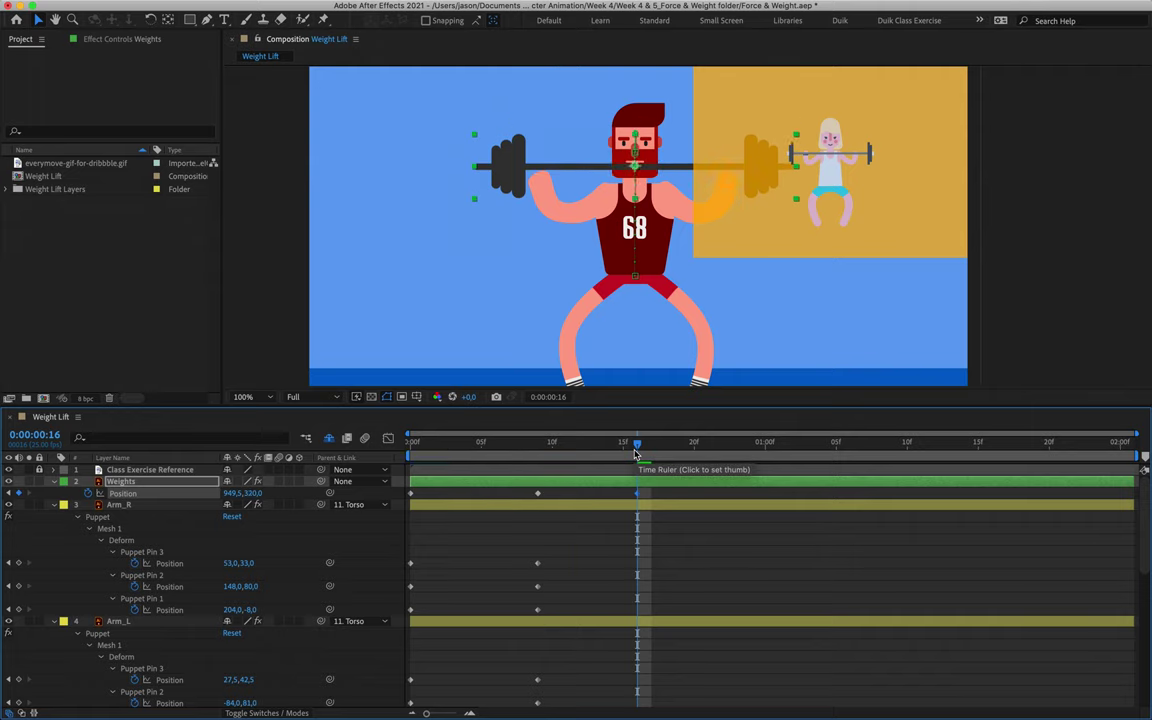
key("shift+Up")
key("shift+Up")
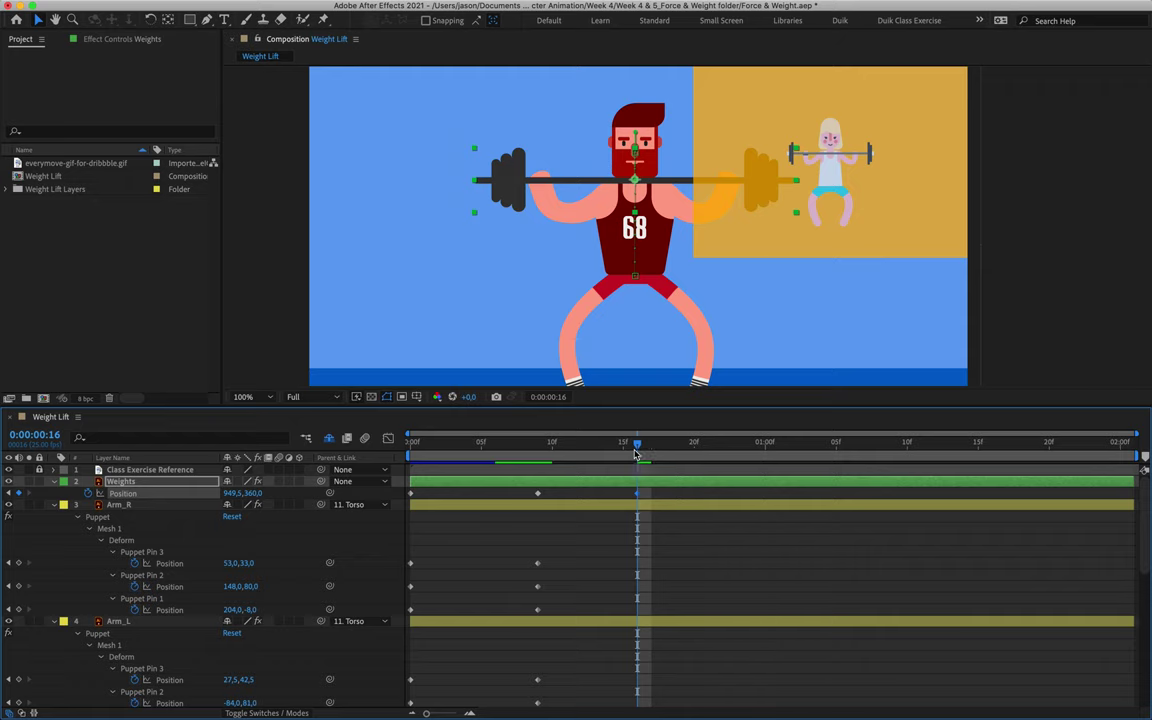
Solo the Weights layer and examine its motion path closely around frame 10.
left_click(28, 482)
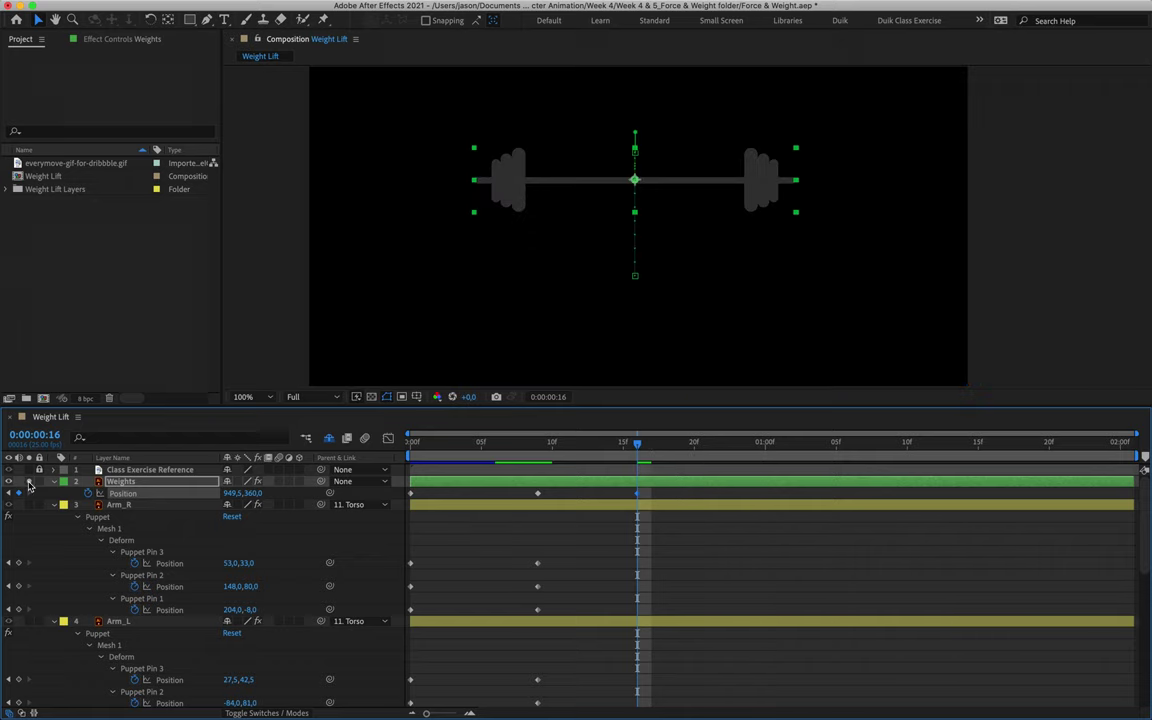
key("period")
key("period")
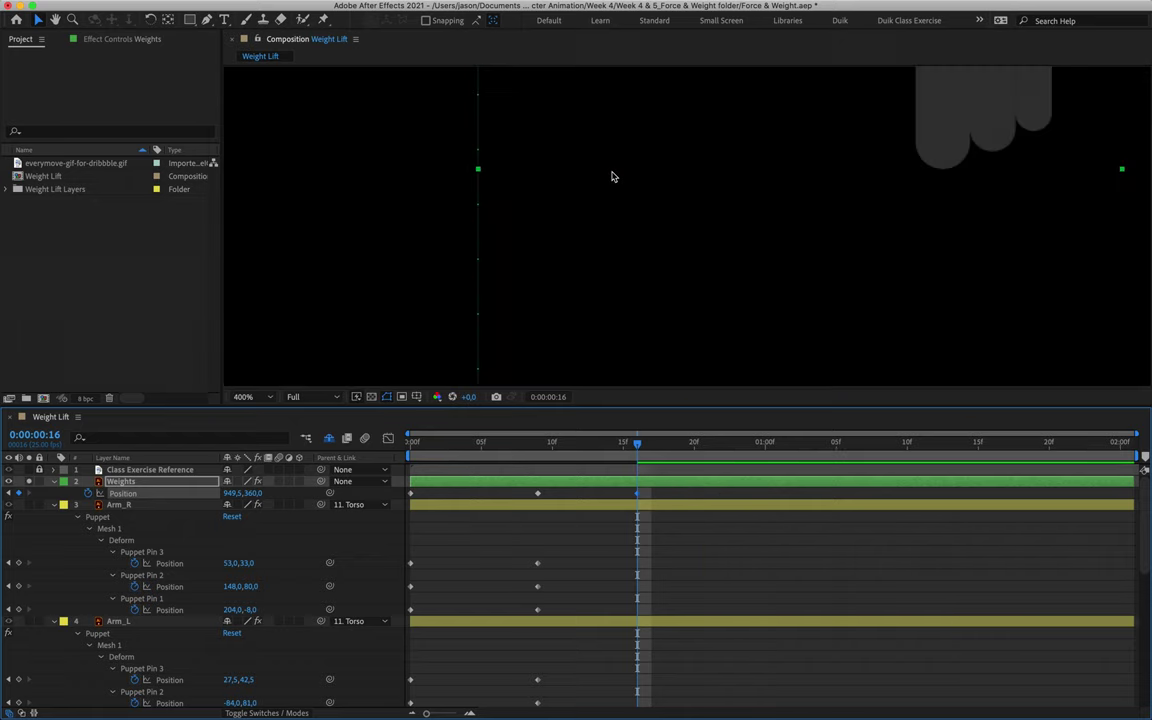
left_click_drag(547, 134, 604, 301)
key("comma")
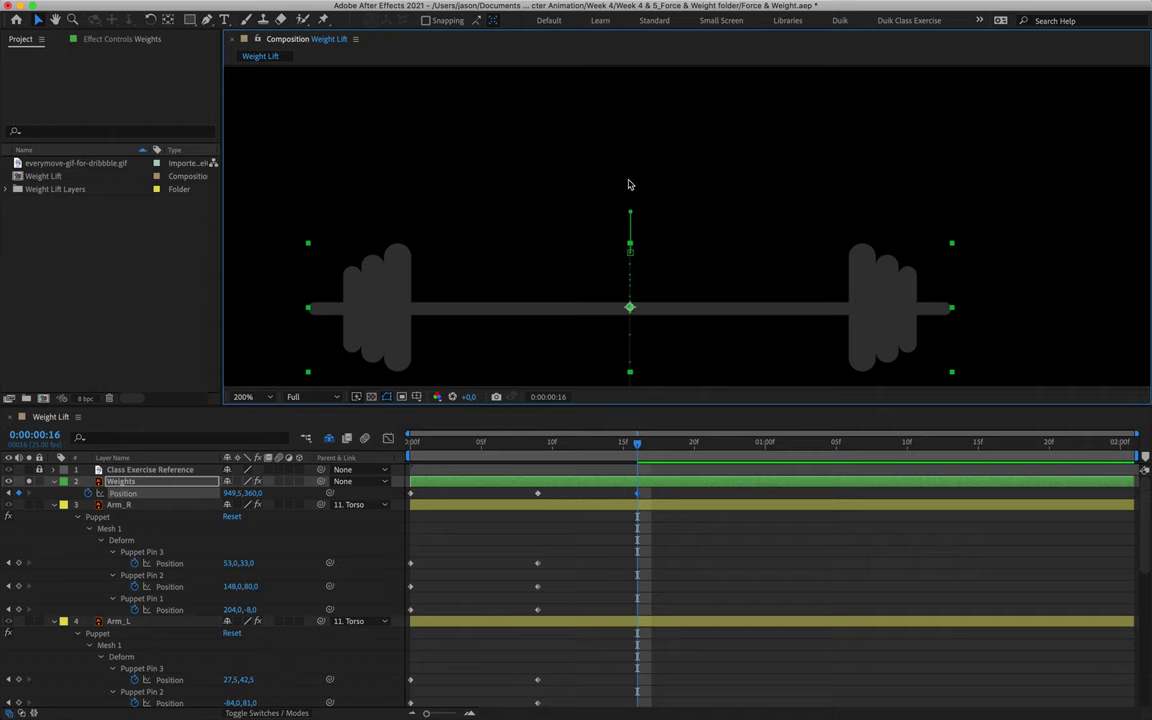
mouse_move(566, 443)
left_mouse_down()
mouse_move(440, 443)
mouse_move(637, 448)
mouse_move(552, 443)
left_mouse_up()
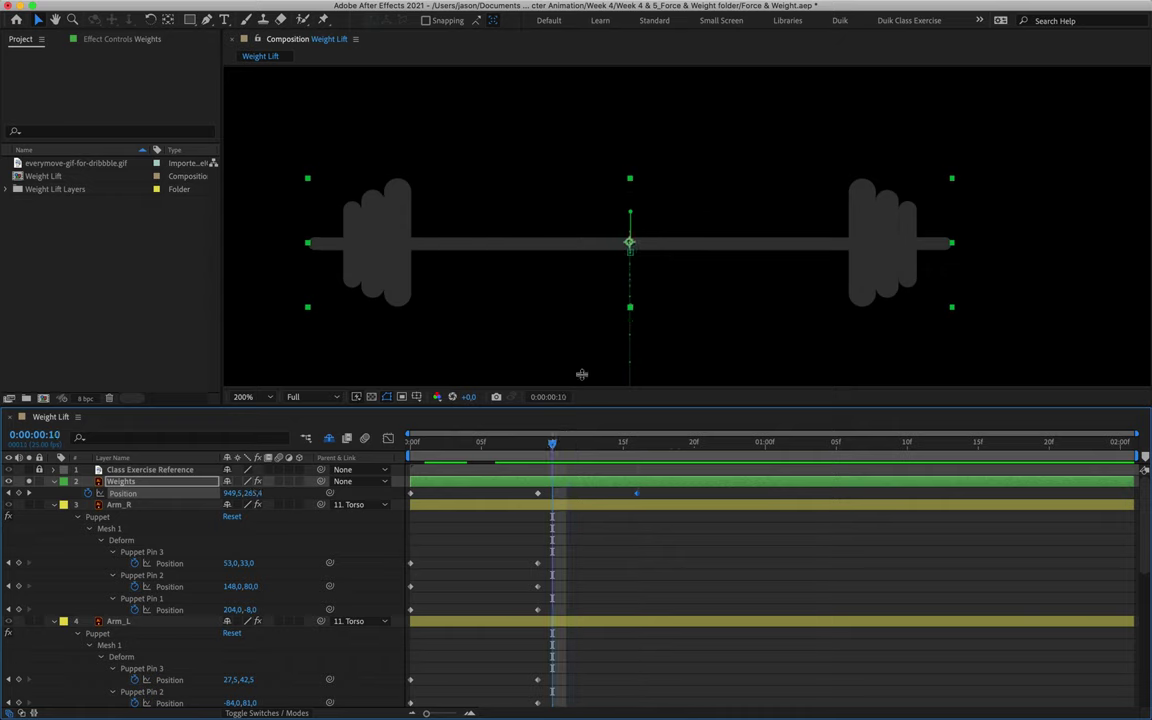
Bend the Weights motion path sideways by pulling out the Bezier handle of its frame 9 keyframe.
key("period")
key("period")
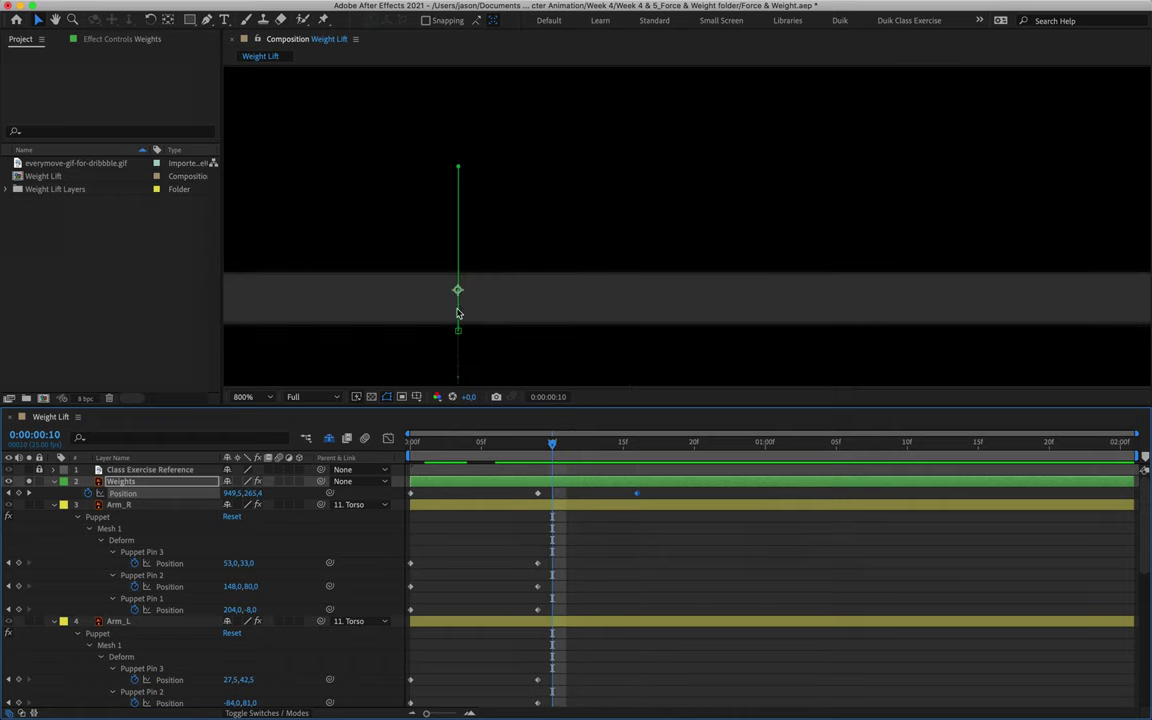
left_click_drag(458, 172, 492, 172)
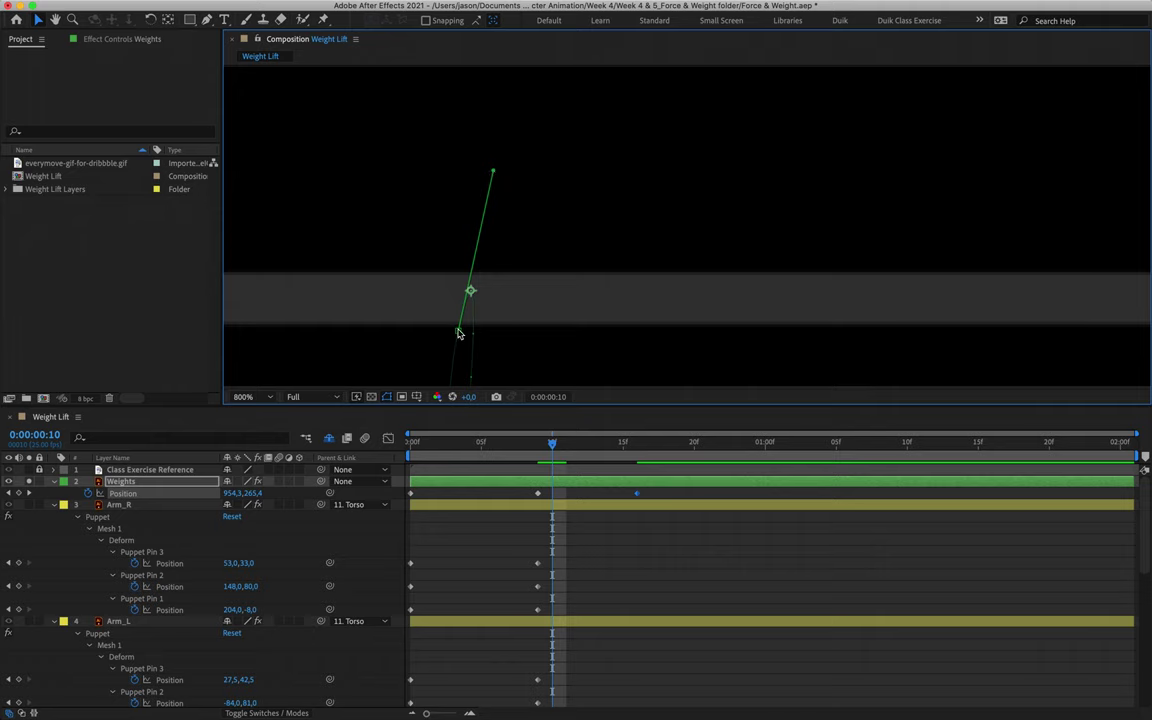
mouse_move(493, 171)
left_mouse_down()
mouse_move(465, 167)
mouse_move(498, 180)
left_mouse_up()
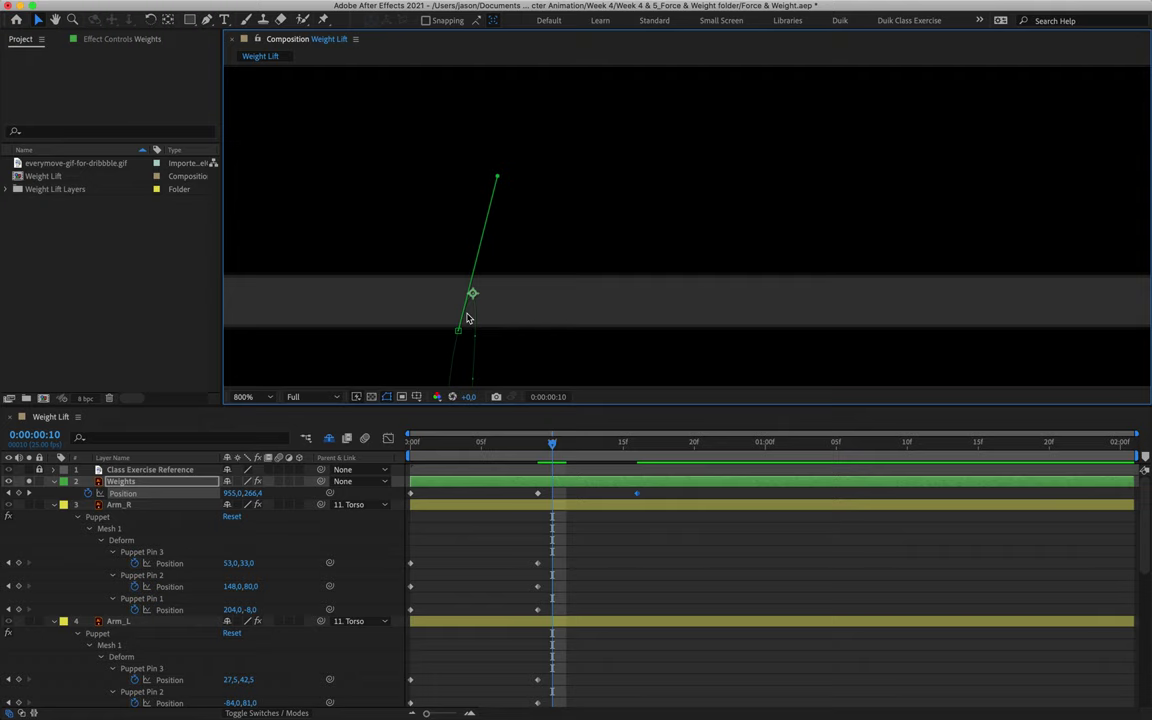
key("comma")
key("comma")
key("comma")
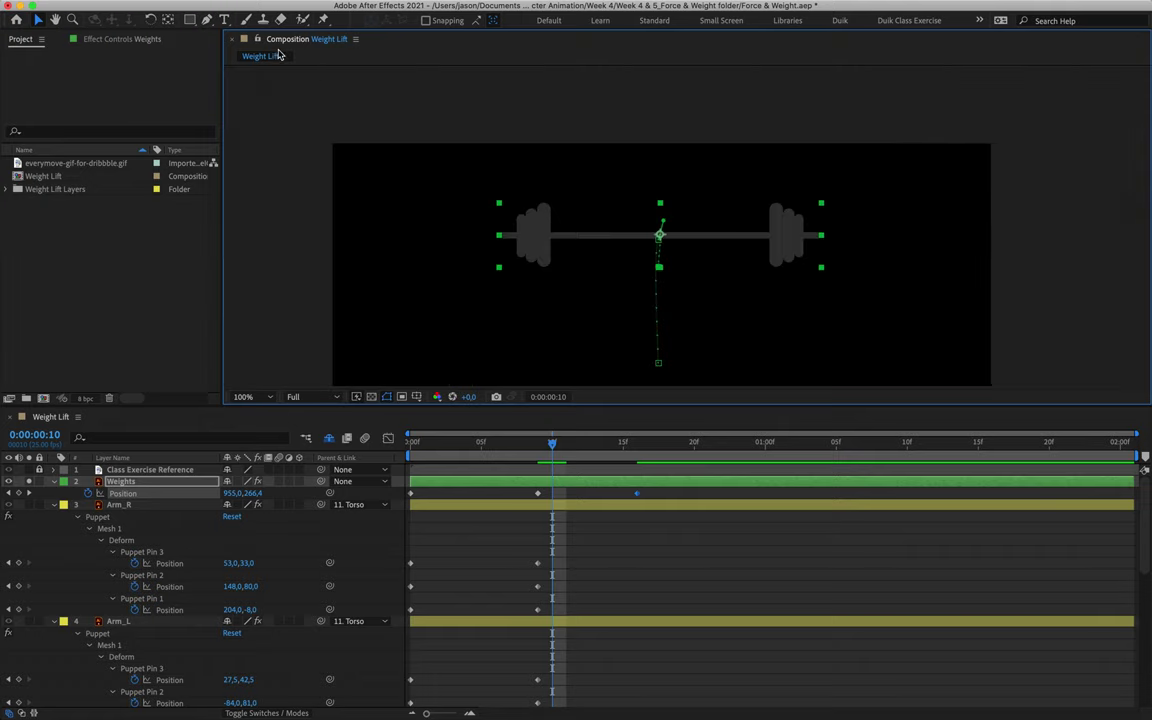
Straighten the Weights motion path with the Convert Vertex tool, turning its first and frame 9 points into corners.
left_click(207, 19)
left_click_drag(207, 19, 288, 68)
left_click(659, 366)
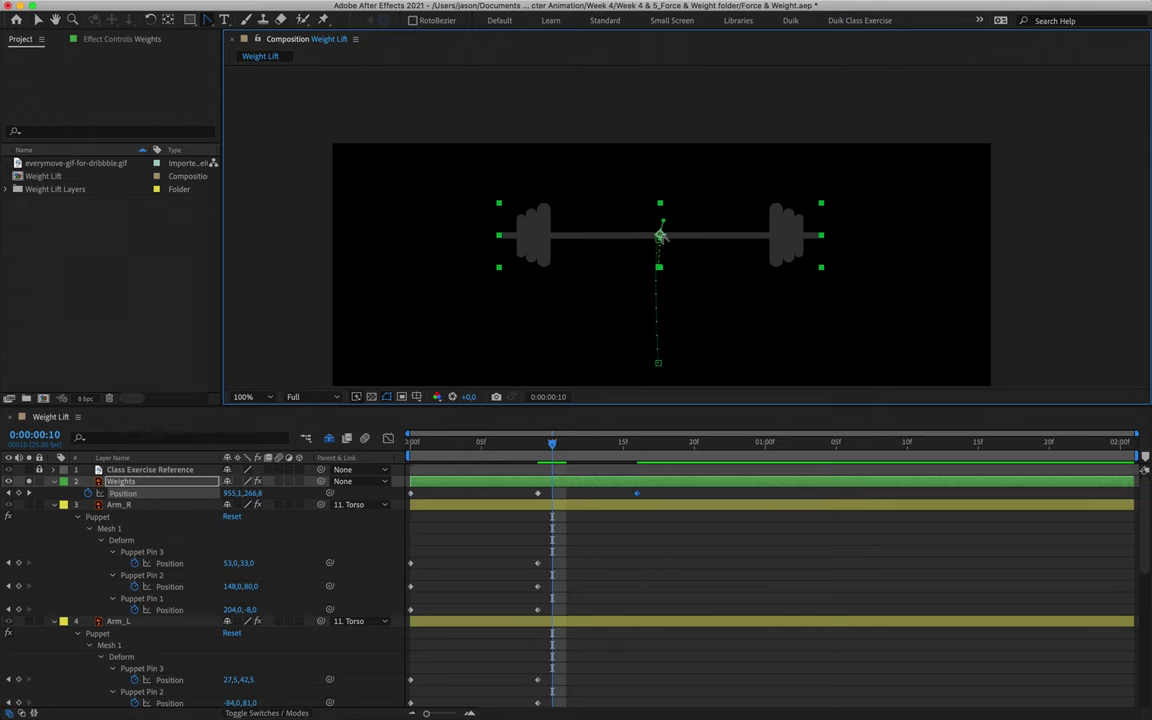
left_click_drag(660, 237, 659, 243)
scroll(658, 243, "up", 4)
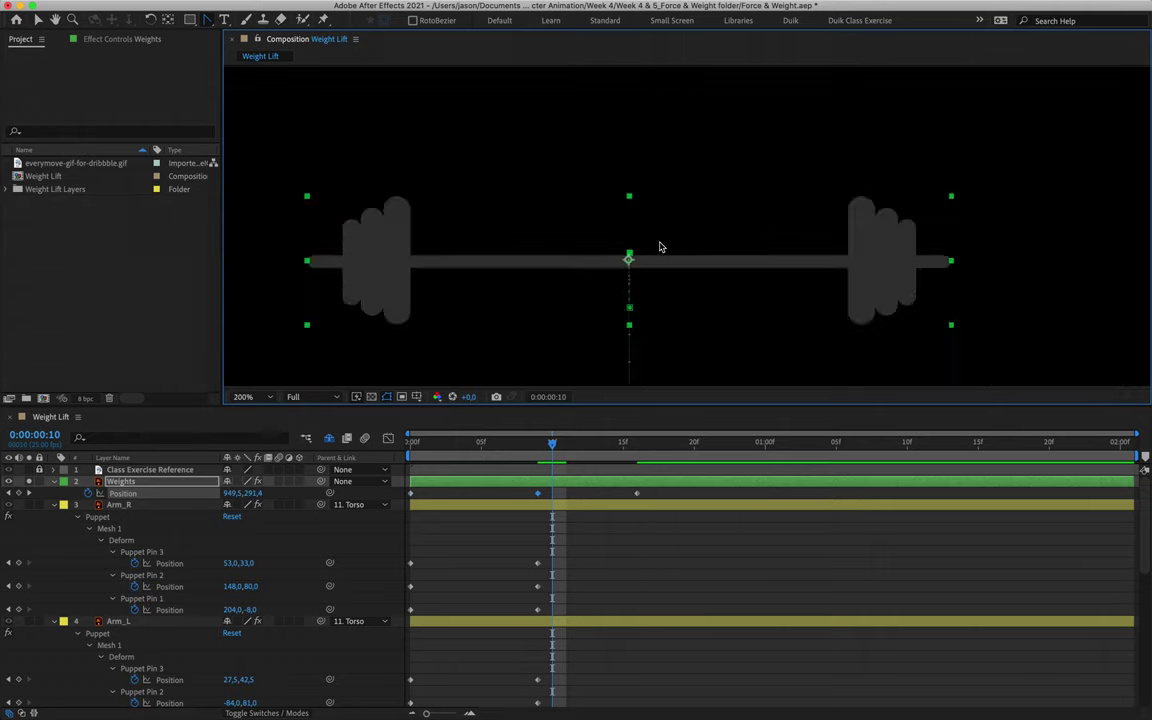
scroll(660, 247, "down", 2)
Turn off solo on the Weights layer and review the barbell's drop from frame 9 to frame 16.
mouse_move(556, 452)
left_mouse_down()
mouse_move(437, 452)
mouse_move(640, 458)
mouse_move(566, 452)
mouse_move(550, 465)
mouse_move(638, 468)
mouse_move(539, 458)
left_mouse_up()
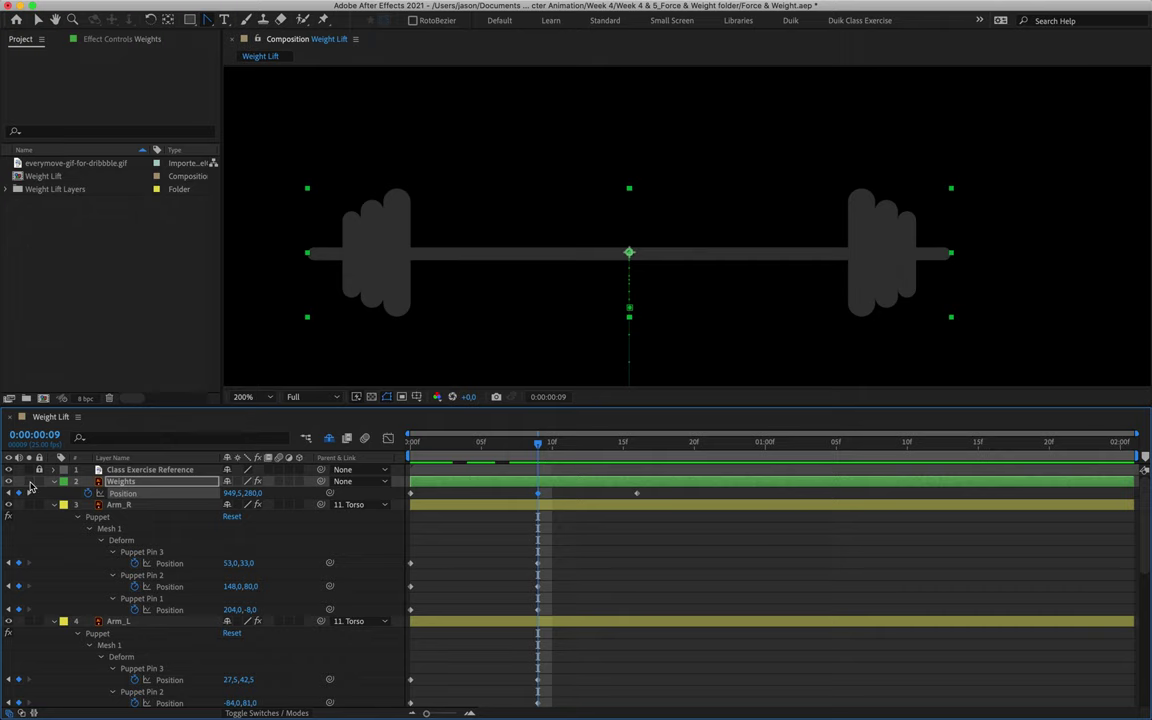
left_click(8, 469)
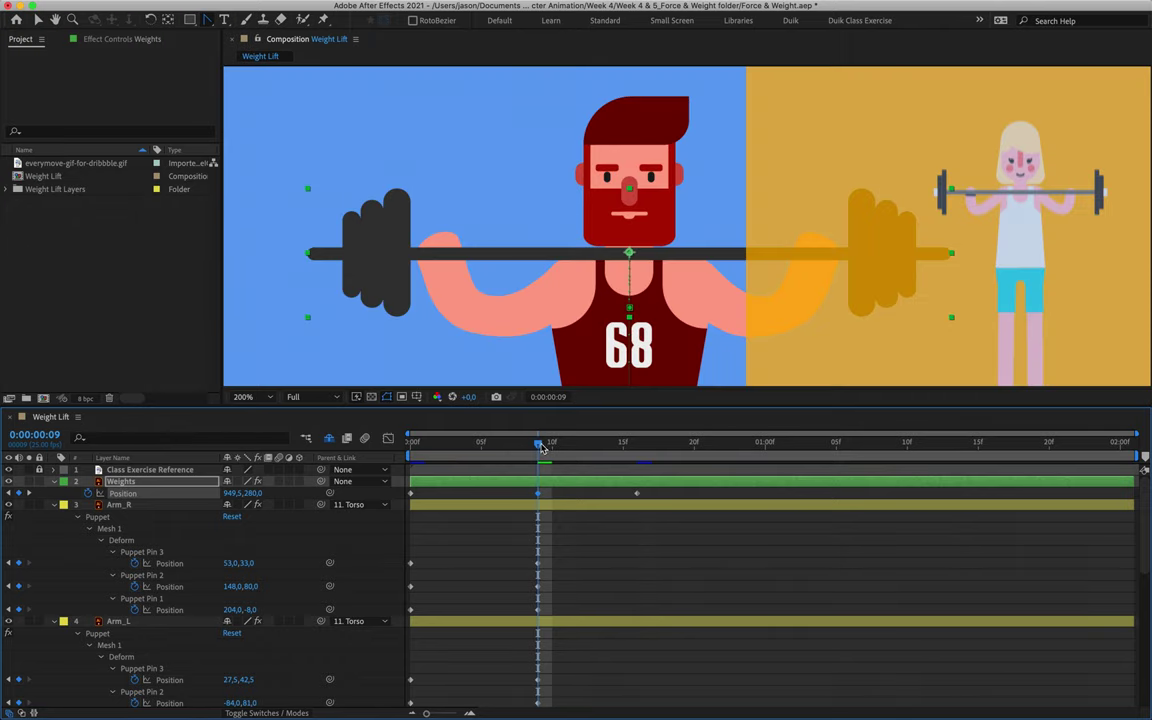
key("space")
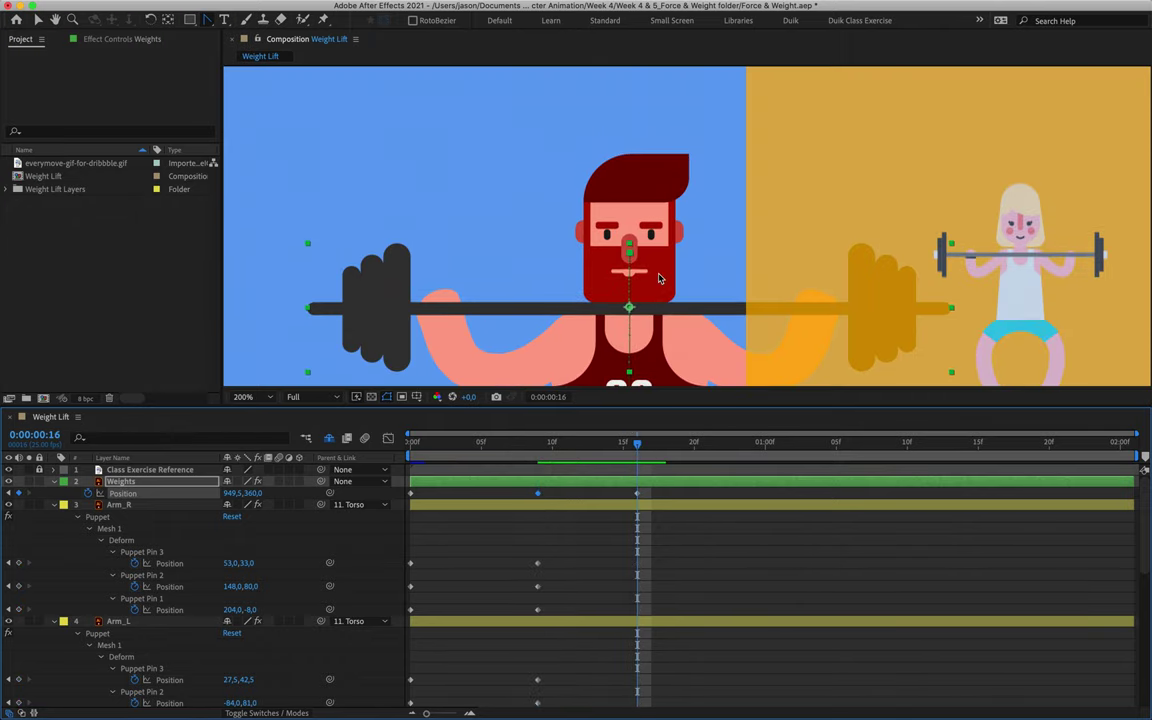
key("comma")
mouse_move(639, 452)
left_mouse_down()
mouse_move(450, 447)
mouse_move(694, 443)
mouse_move(645, 444)
left_mouse_up()
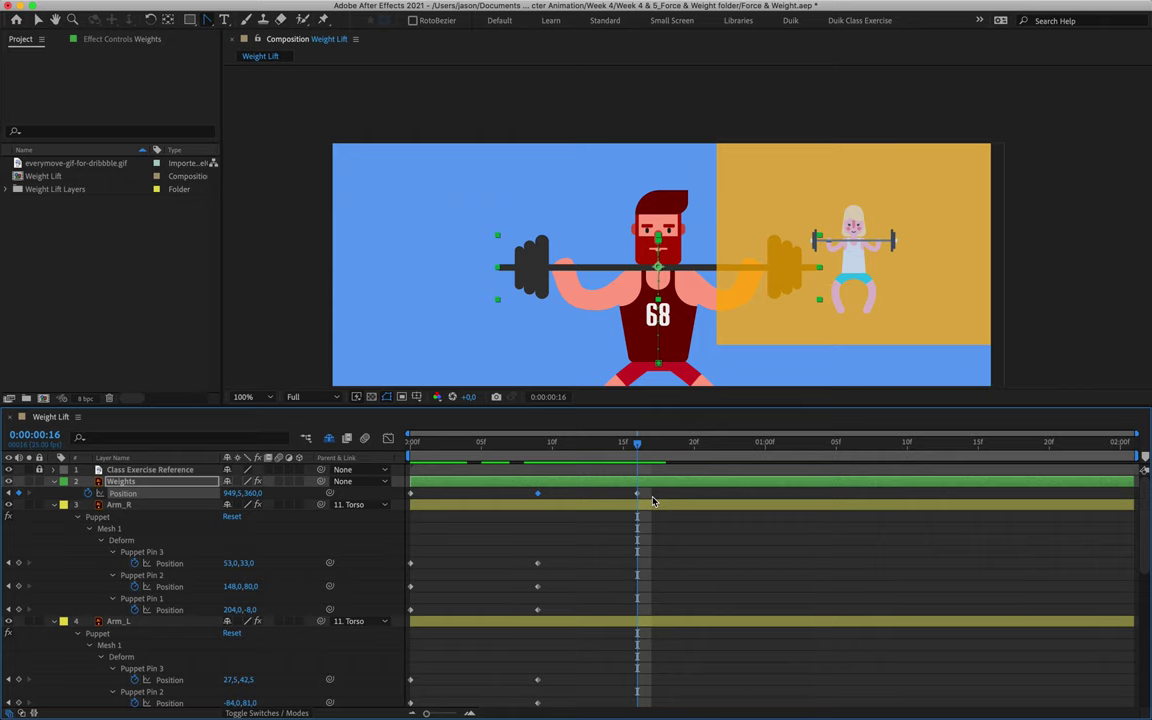
Add a Position keyframe to the Weights layer at frame 23, holding its squat position.
left_click_drag(643, 458, 737, 457)
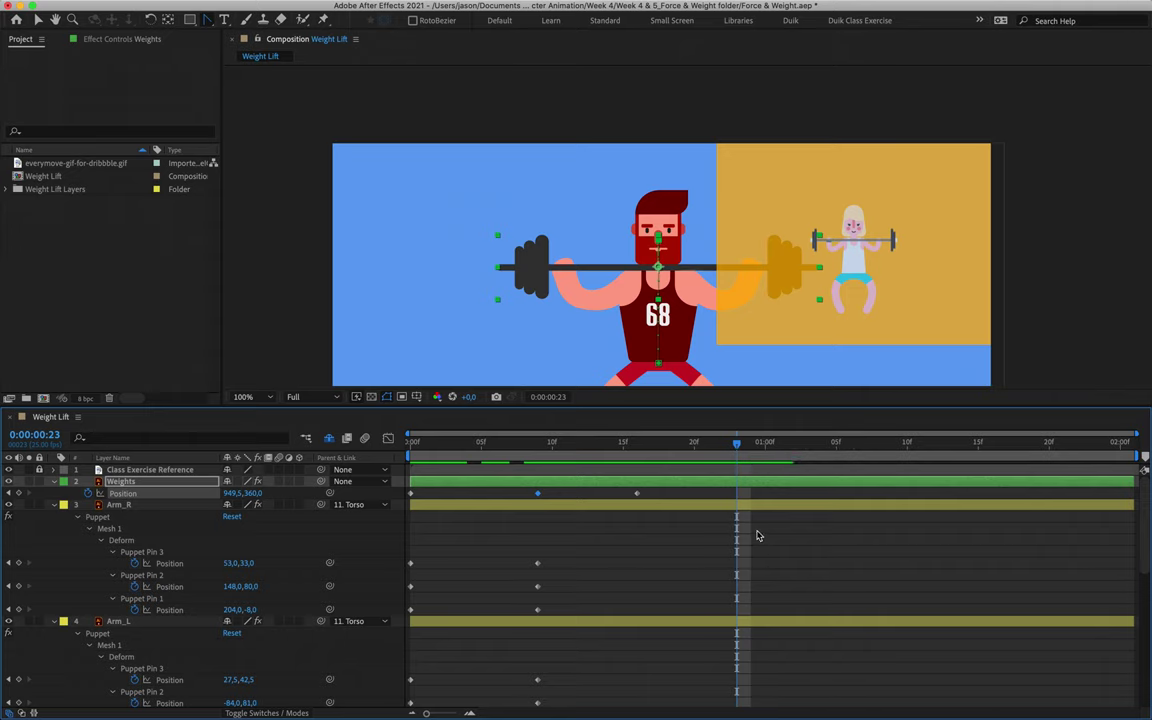
left_click(733, 494)
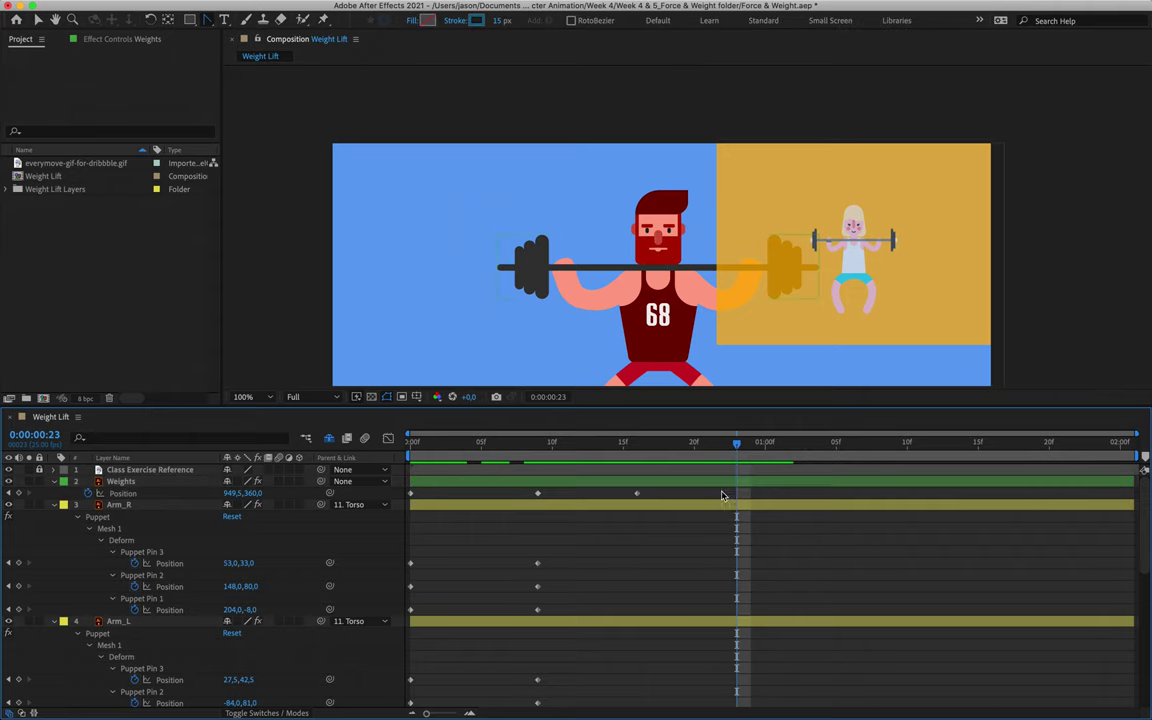
left_click_drag(737, 450, 694, 475)
left_click_drag(605, 443, 742, 466)
left_click(10, 483)
left_click(10, 483)
left_click(10, 483)
left_click(10, 483)
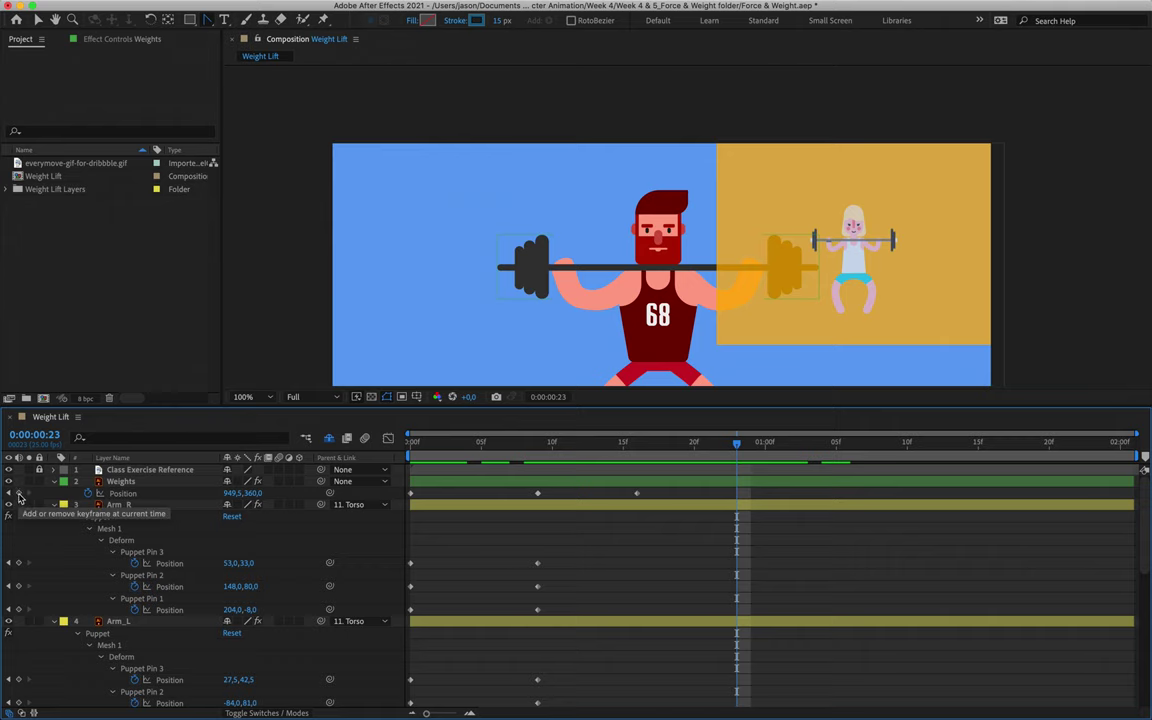
left_click(18, 494)
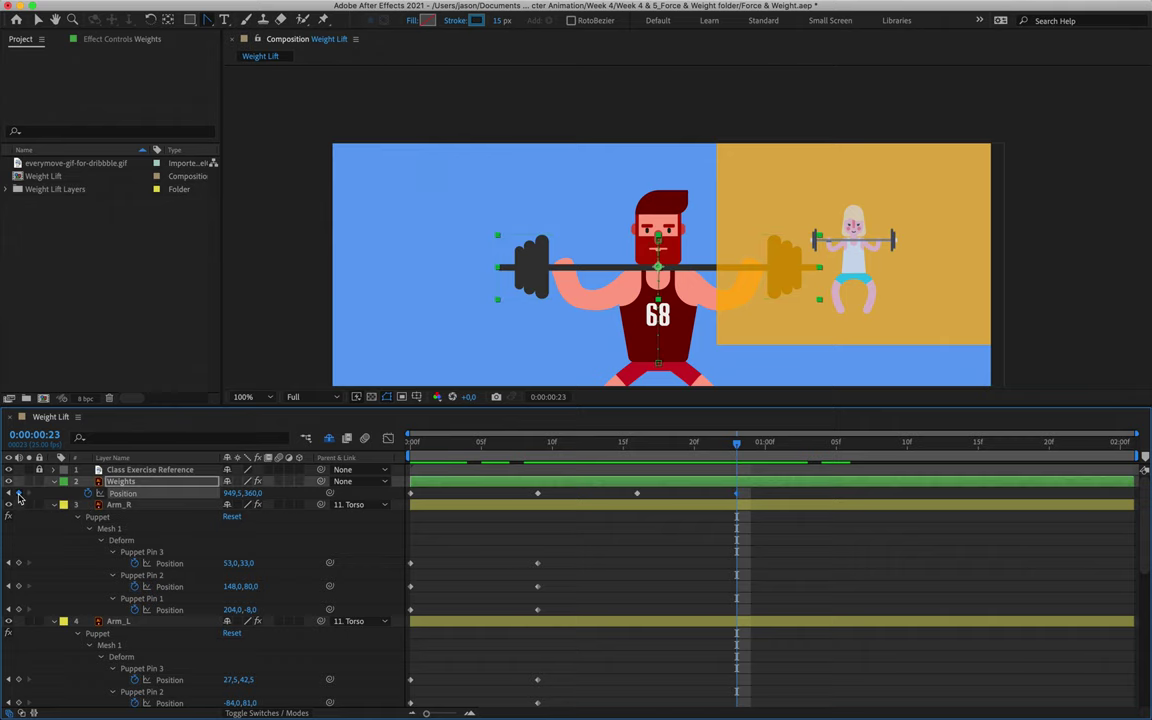
At frame 23, add hold Position keyframes to Puppet Pins 1, 2 and 3 of both Arm_R and Arm_L.
left_click(18, 563)
left_click(18, 586)
left_click(18, 609)
scroll(18, 590, "down", 4)
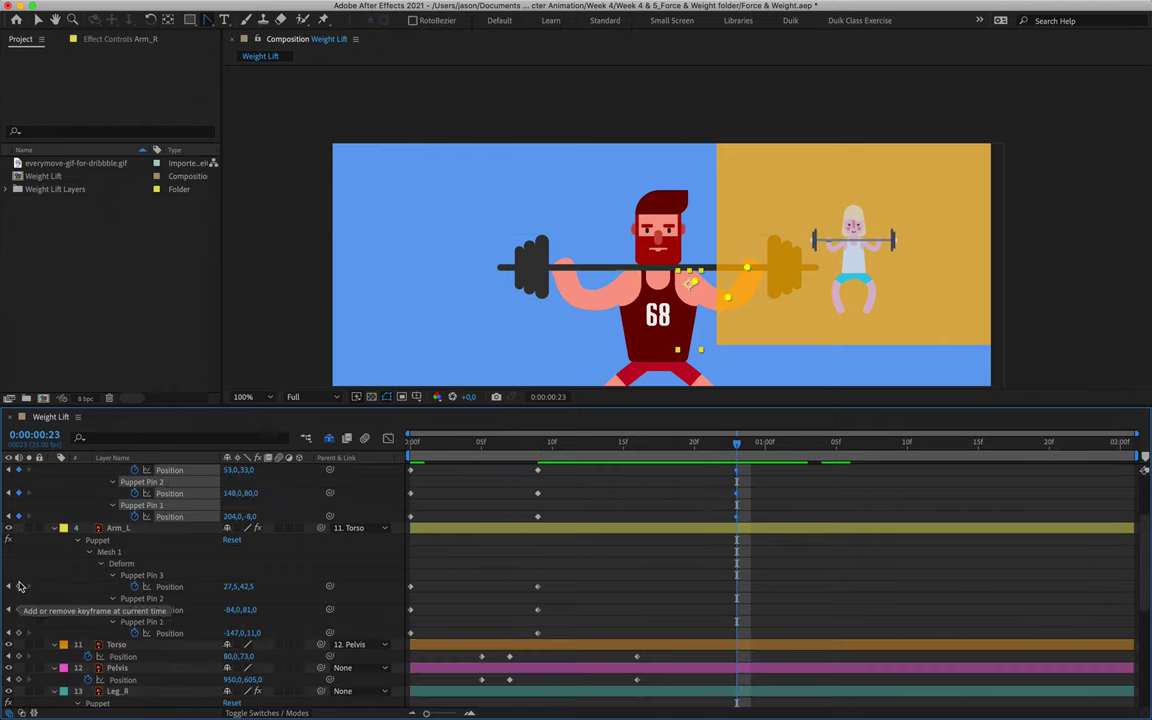
left_click(18, 586)
left_click(18, 609)
left_click(18, 633)
At frame 23, add Position keyframes to Torso, Pelvis, Leg_R and Leg_L, including all puppet pins of both legs.
scroll(18, 640, "down", 8)
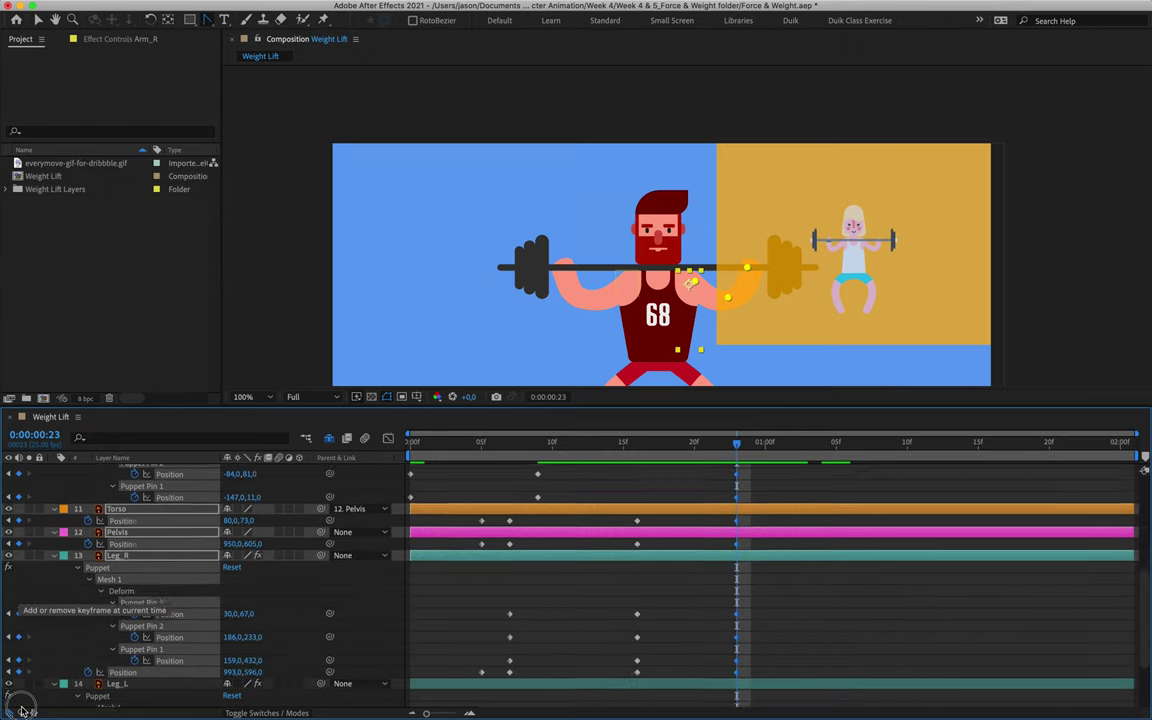
left_click(20, 702)
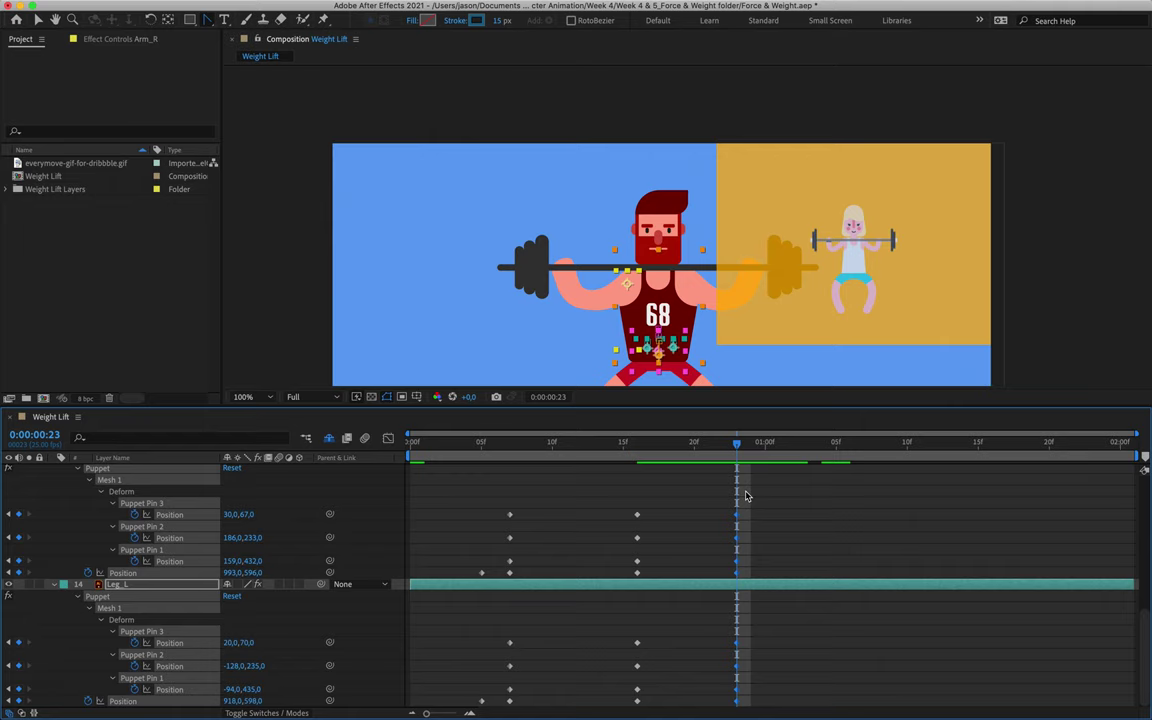
Copy Leg_L's three straight-leg puppet pin keyframes from frame 7 to 0:00:01:07.
scroll(745, 497, "up", 10)
left_click_drag(737, 445, 864, 448)
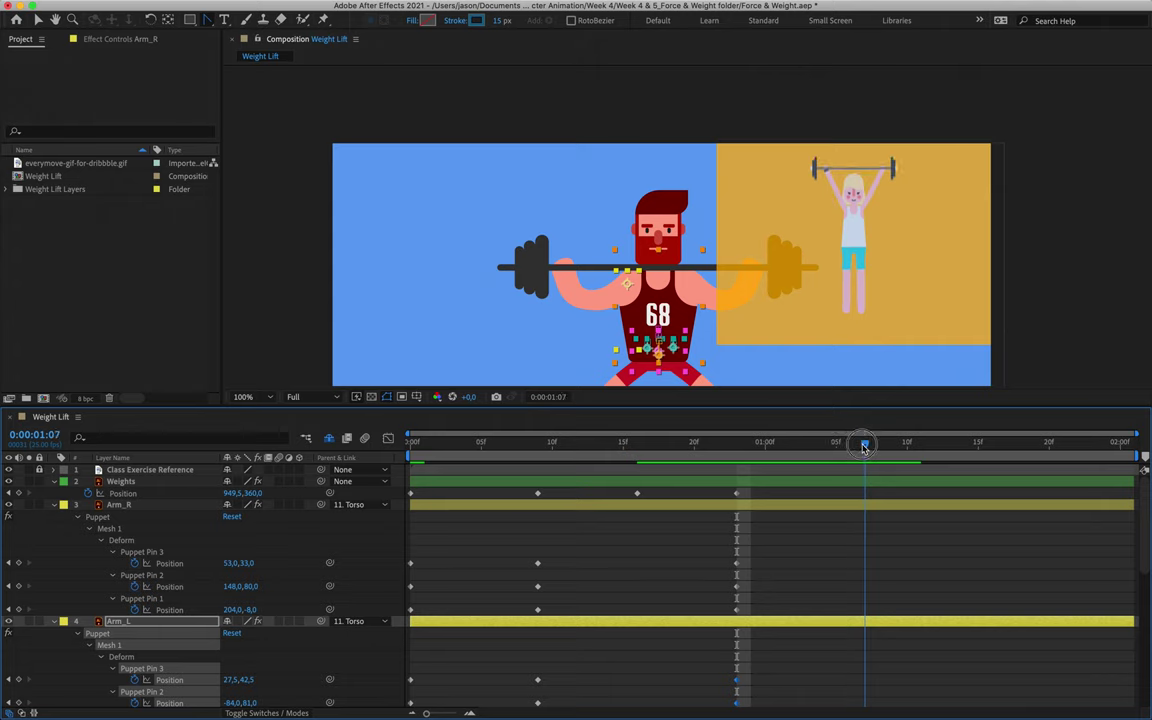
key("ctrl+v")
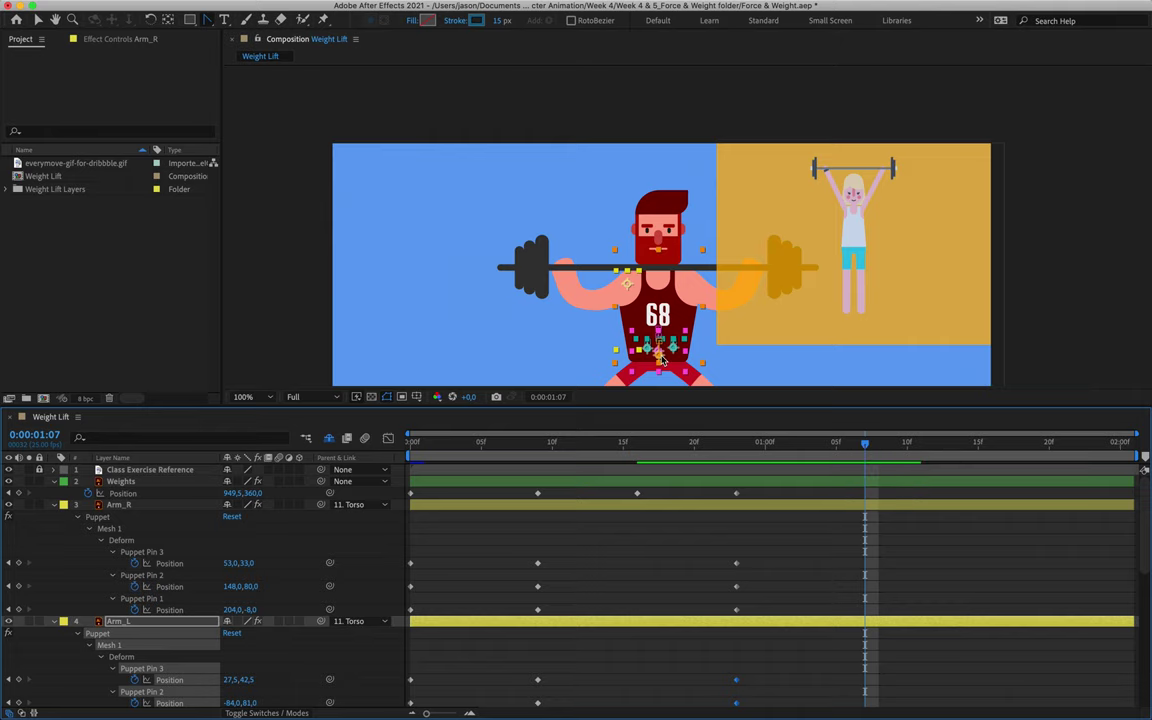
left_click_drag(730, 265, 735, 120)
left_click(800, 601)
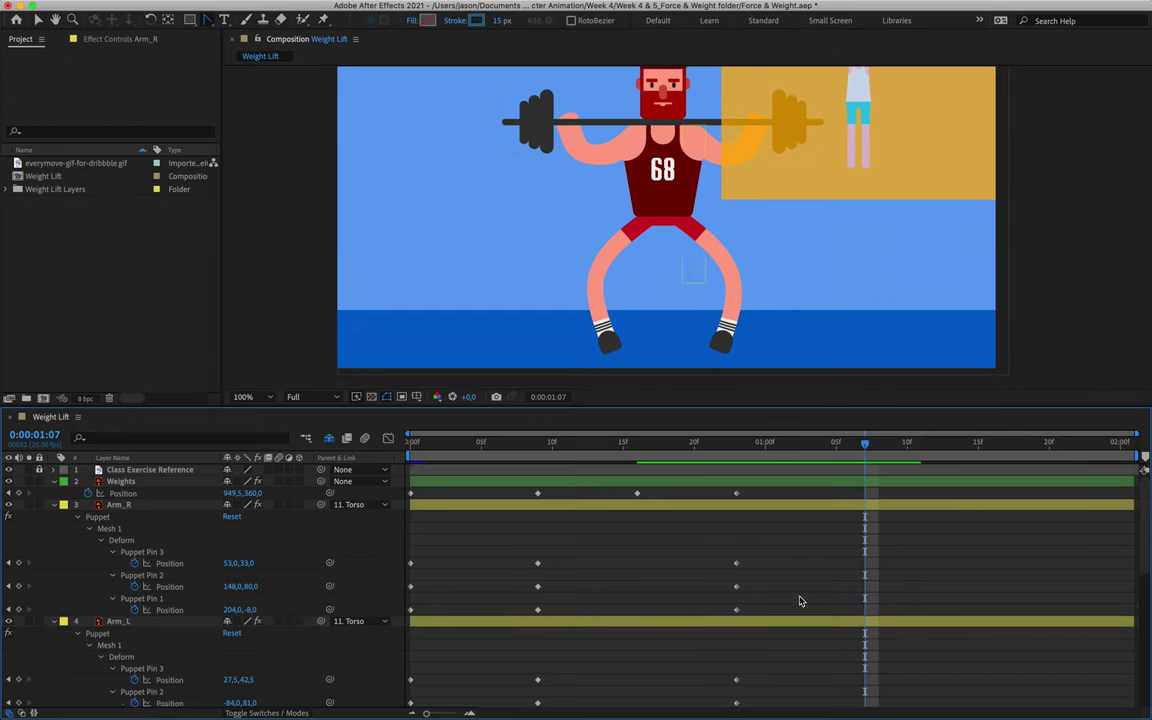
scroll(800, 601, "down", 10)
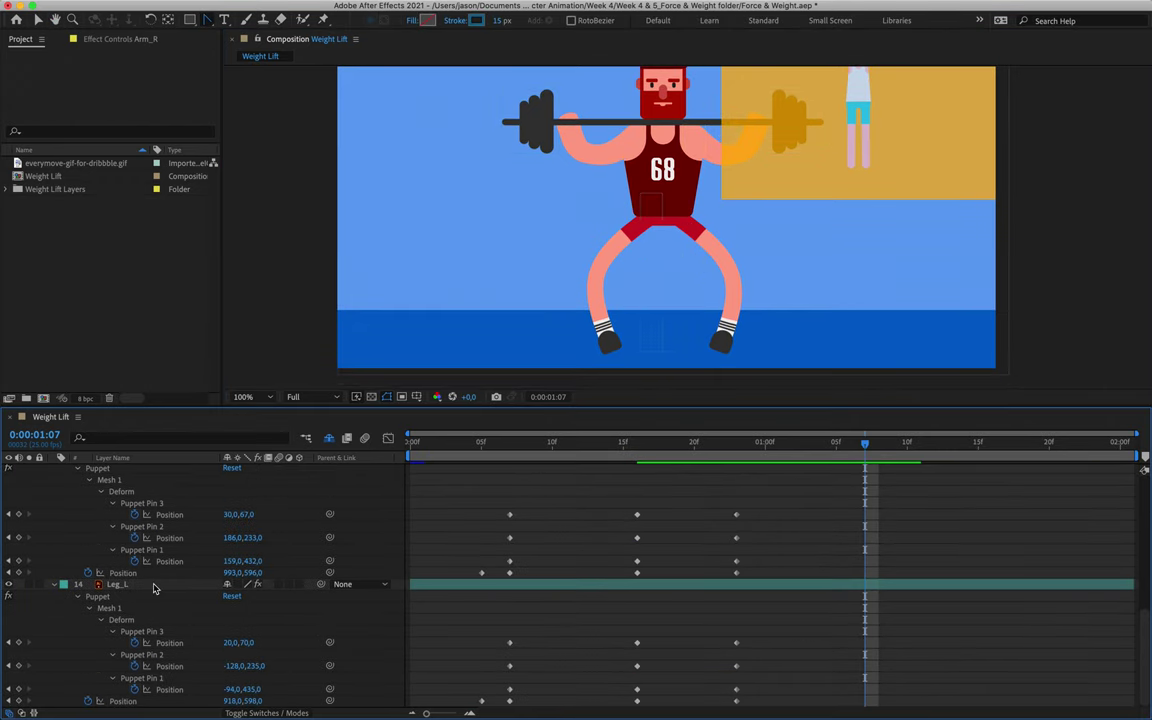
left_click_drag(492, 632, 543, 696)
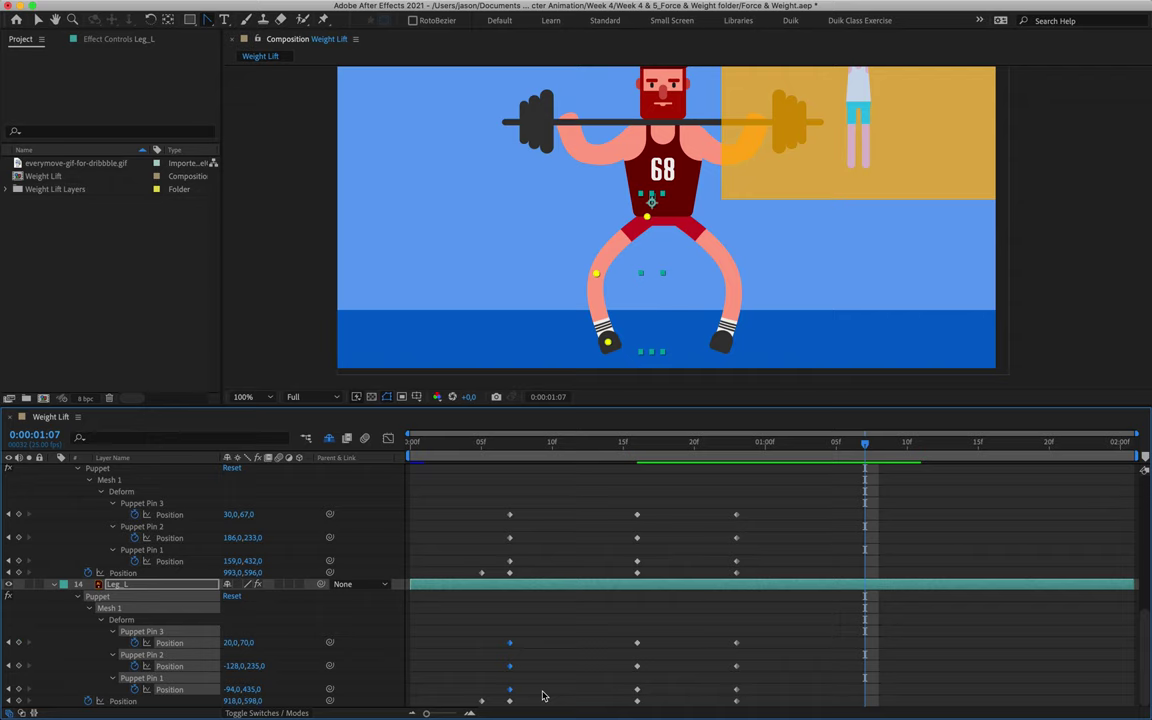
key("ctrl+v")
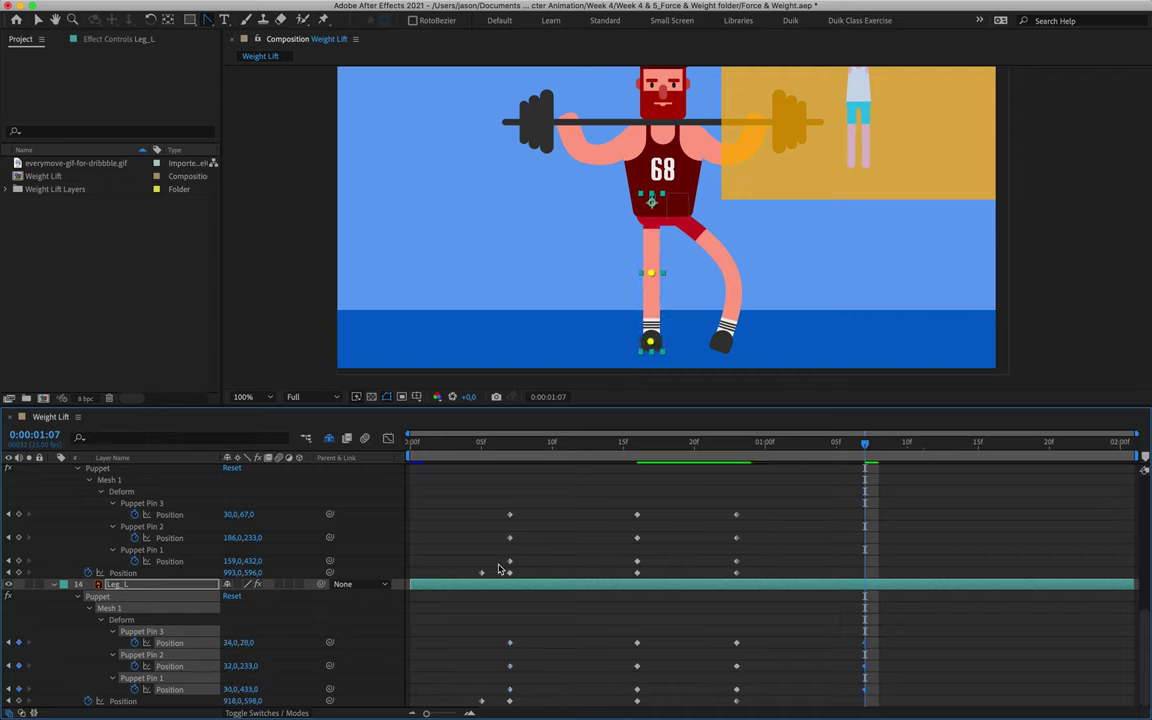
left_click_drag(502, 502, 532, 563)
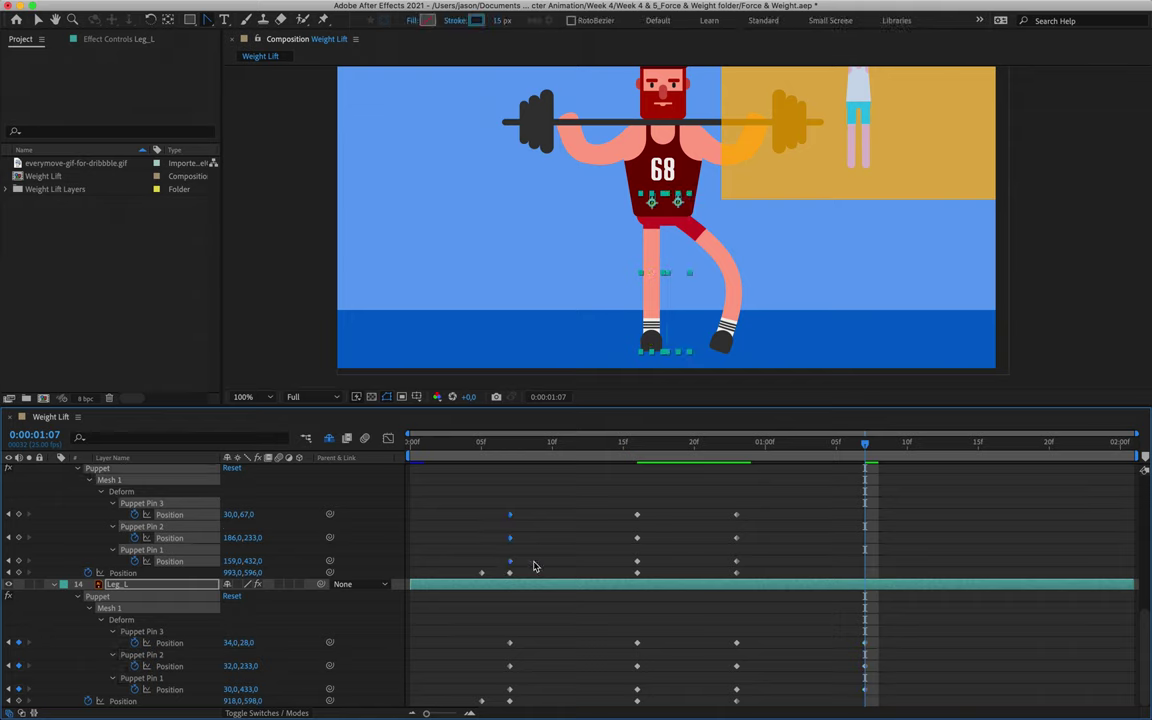
key("super+d")
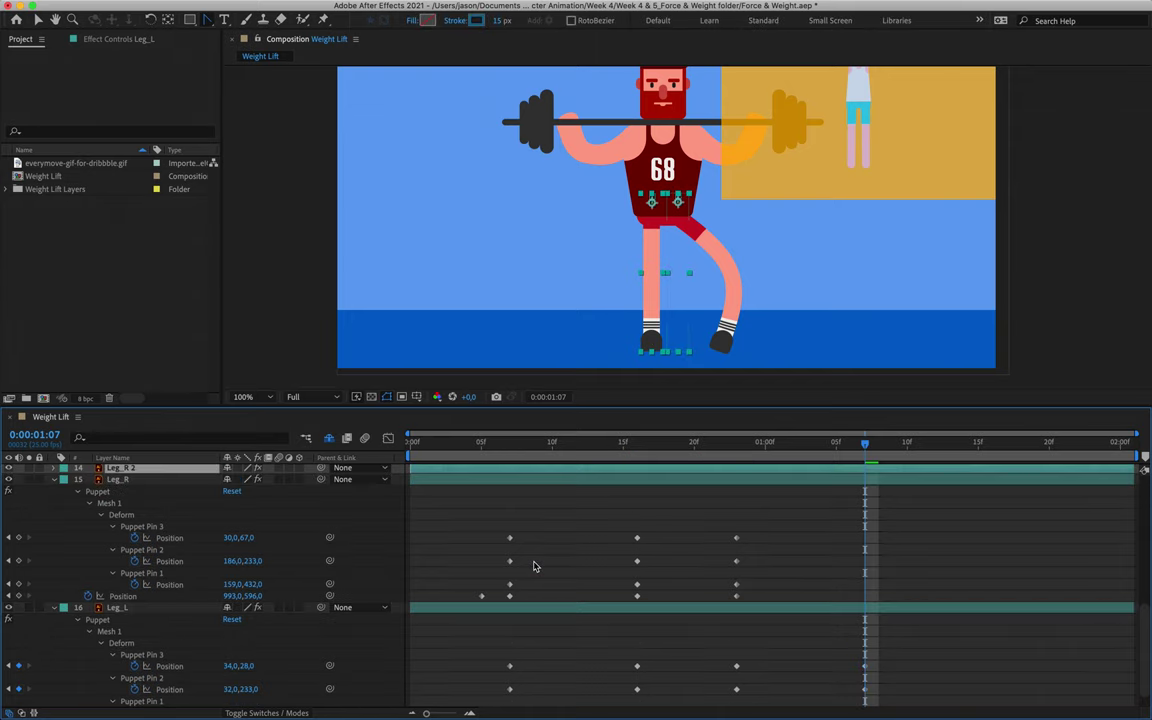
key("super+z")
Copy Leg_R's three puppet pin keyframes from frame 7 to 0:00:01:07 and scrub through the leg straightening.
left_click(442, 470)
left_click_drag(490, 493, 534, 566)
key("super+c")
key("super+v")
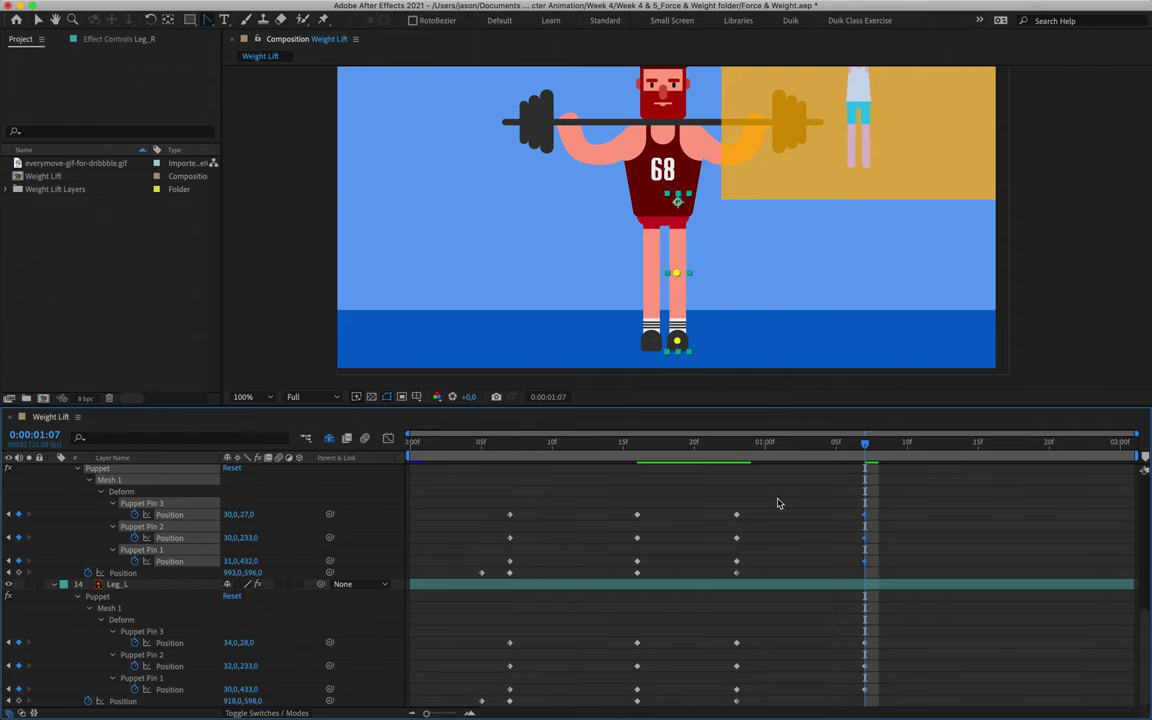
left_click(779, 455)
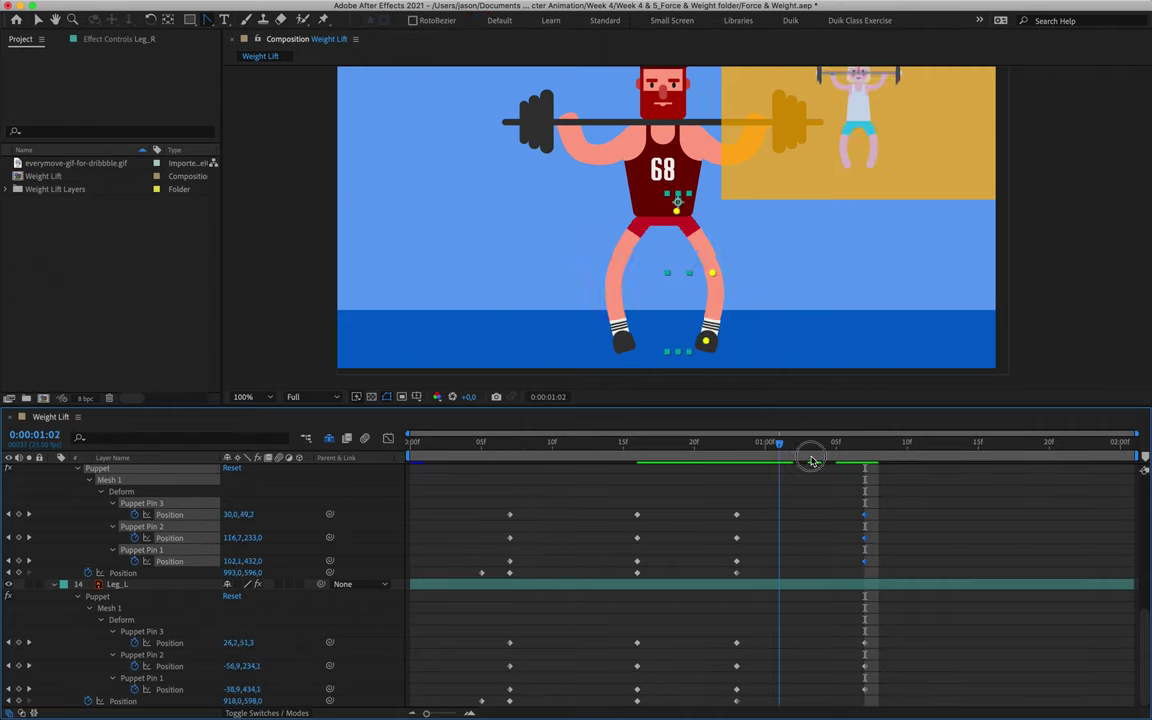
left_click_drag(783, 459, 864, 461)
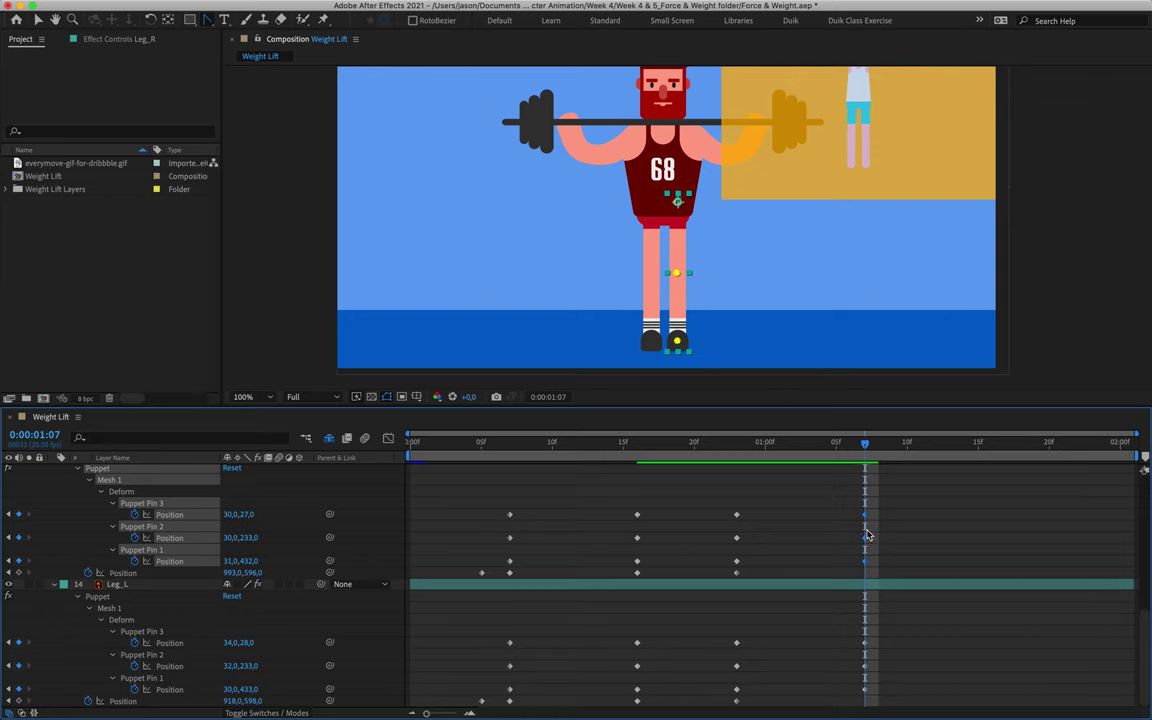
Copy the frame 5 Position keyframes of the Torso and Pelvis layers to 0:00:01:07 and preview the motion.
scroll(868, 535, "up", 5)
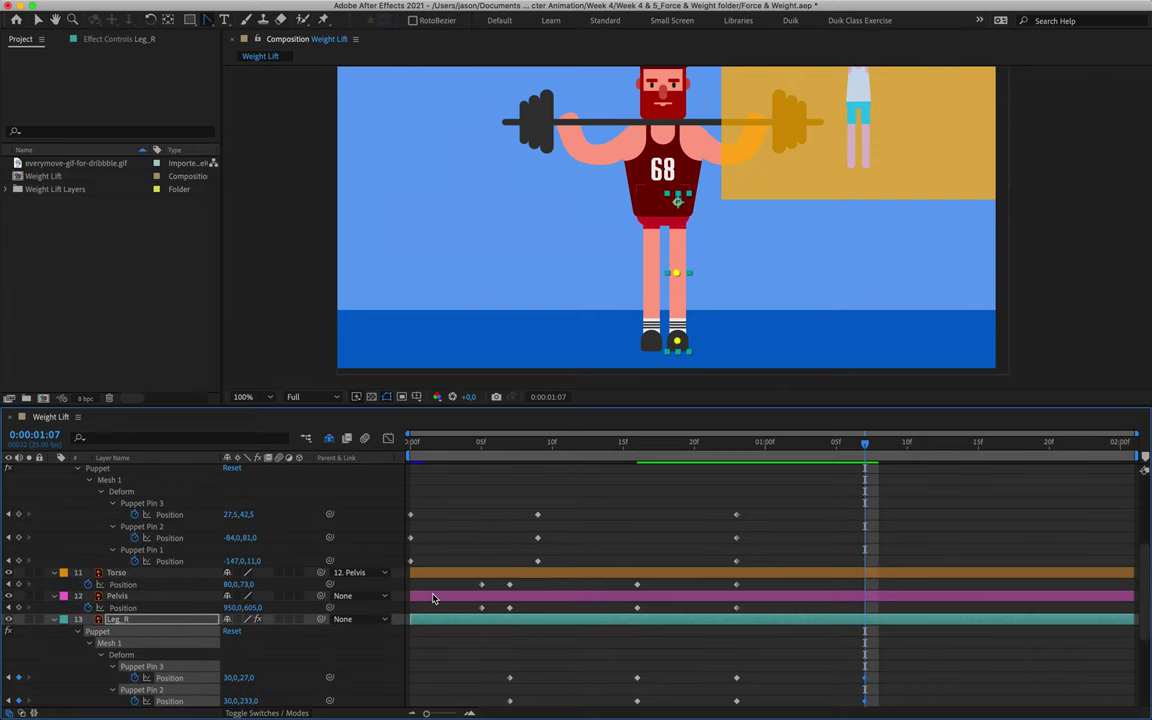
left_click(481, 585)
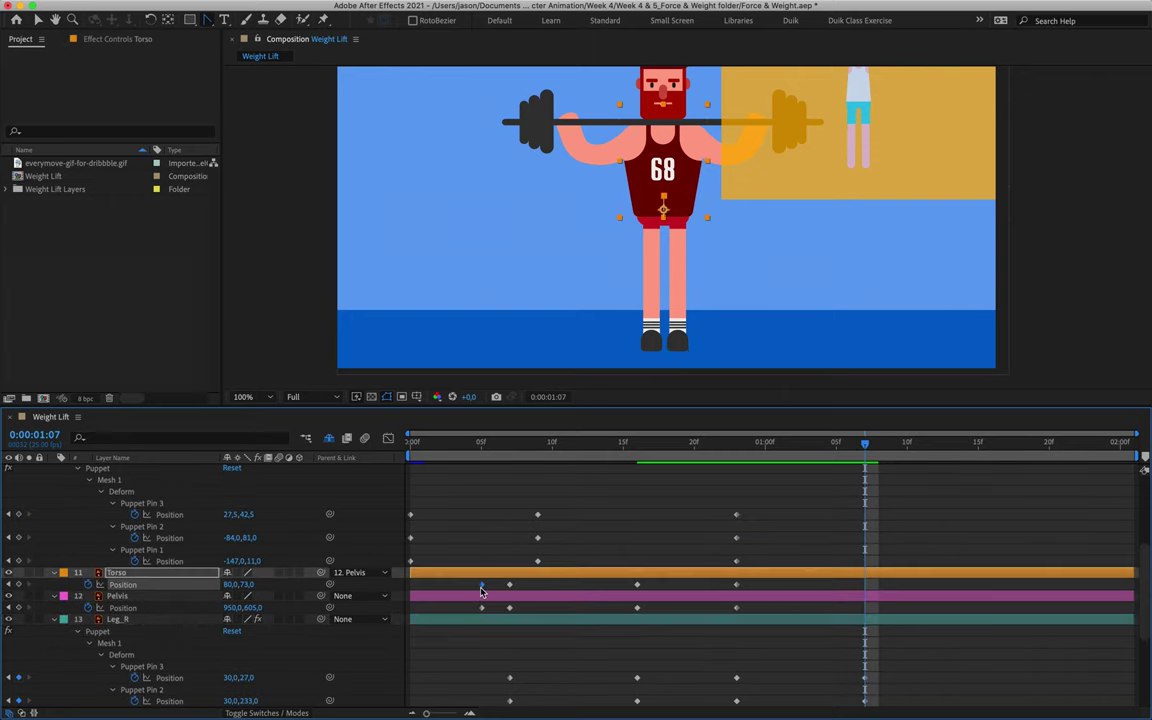
key("super+c")
key("super+v")
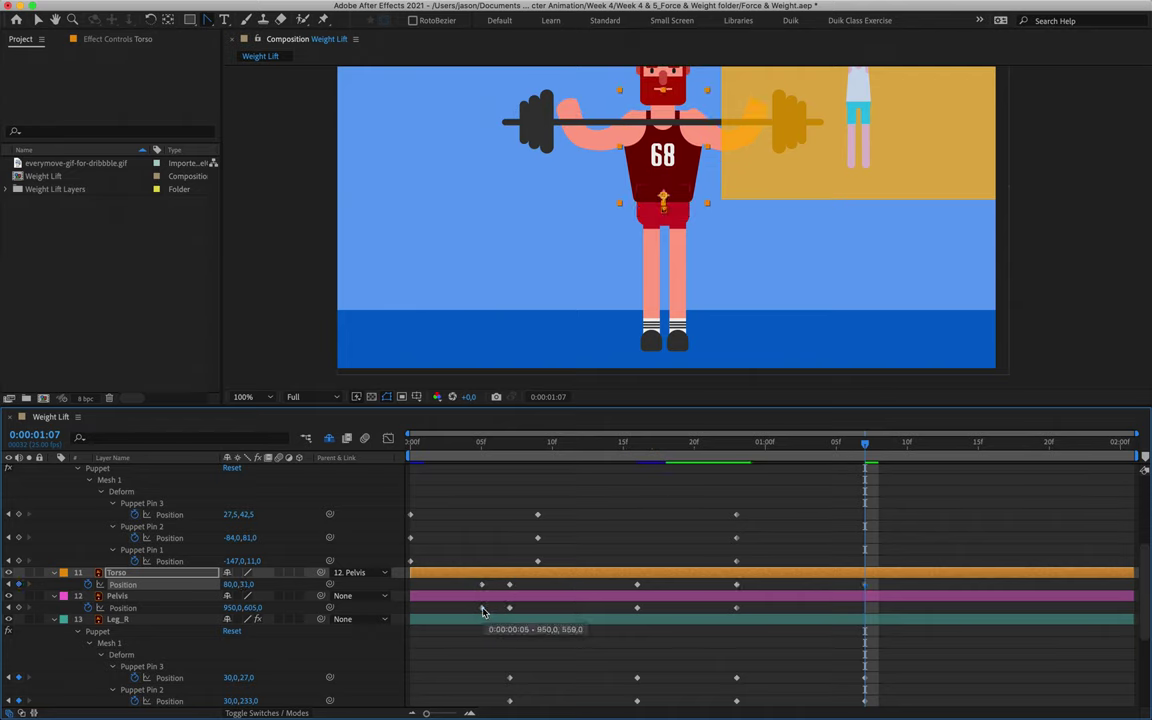
left_click(482, 607)
key("super+c")
key("super+v")
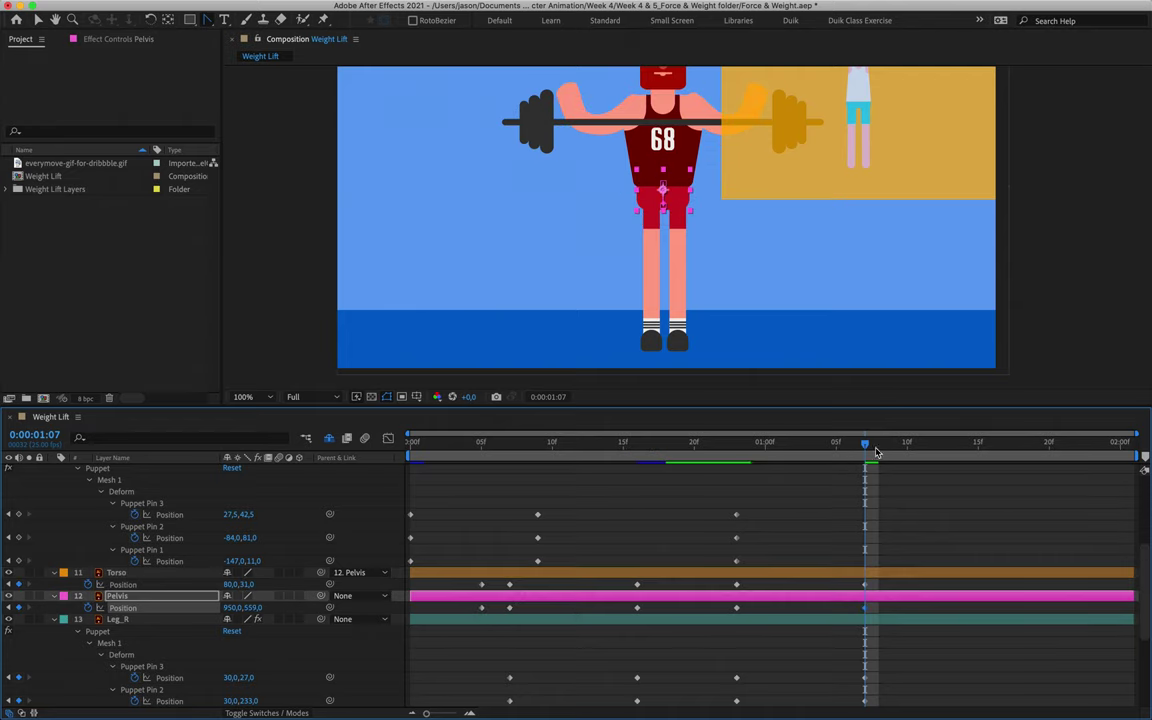
key("space")
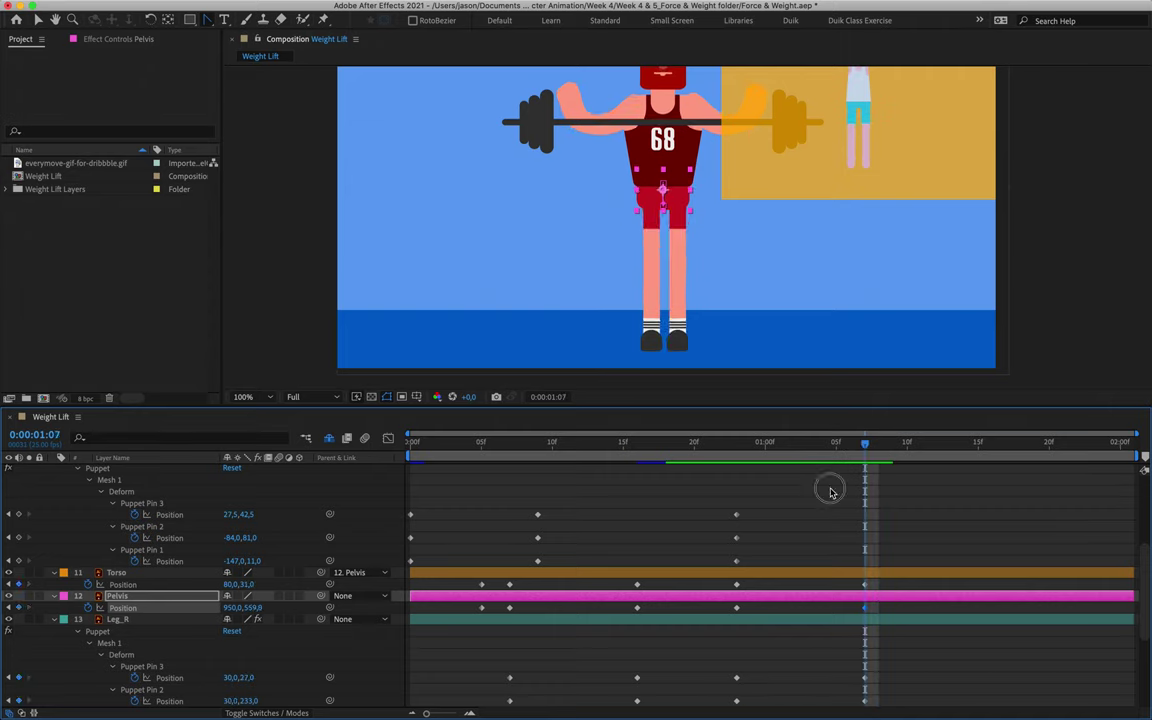
key("space")
Raise the Weights layer overhead at 0:00:01:07 by setting its Position to 949.5, 20.
scroll(868, 564, "up", 10)
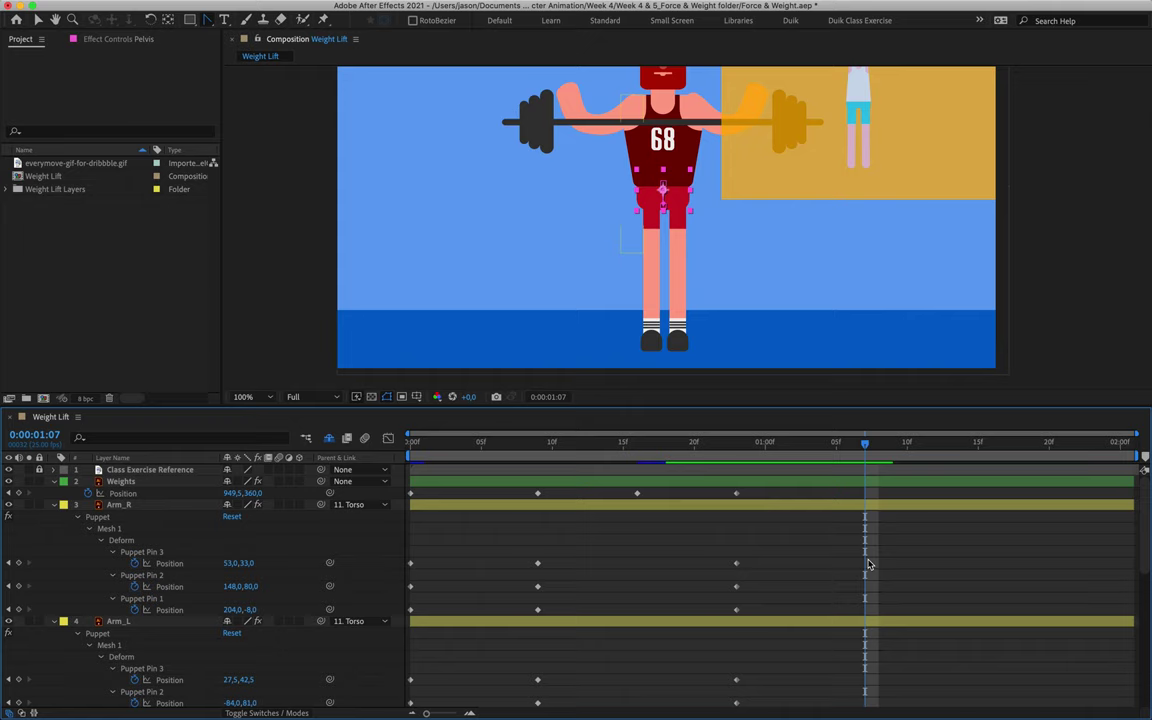
left_click_drag(702, 185, 705, 287)
key("g")
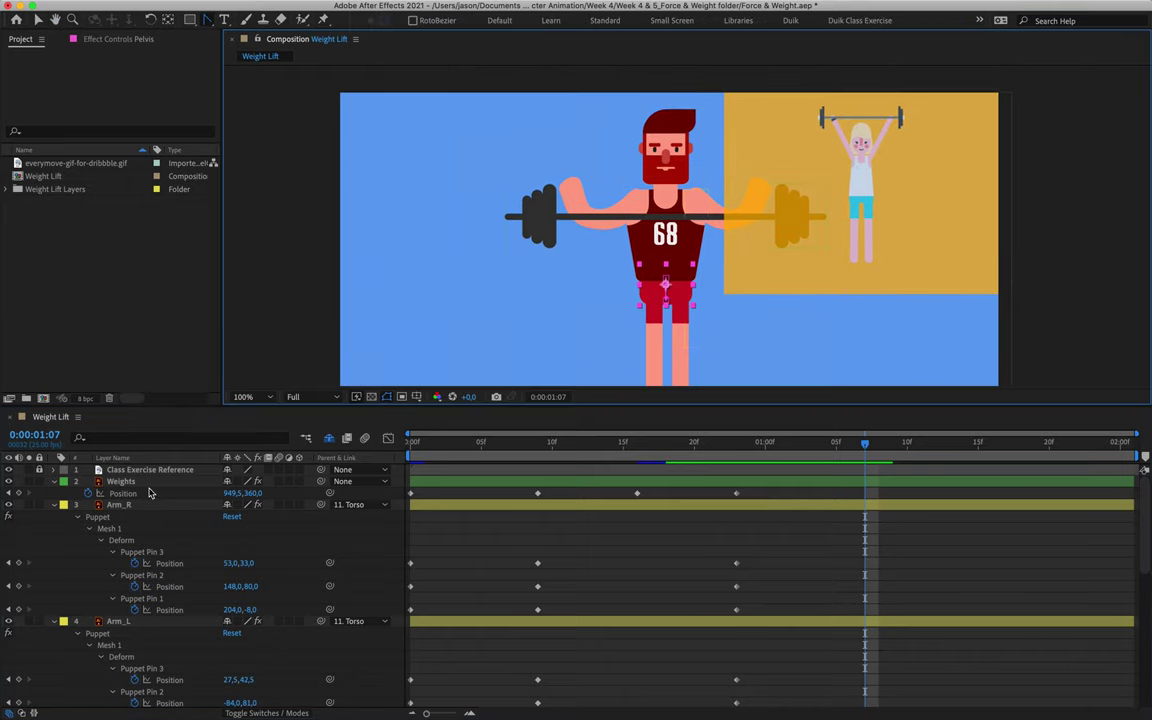
left_click(121, 481)
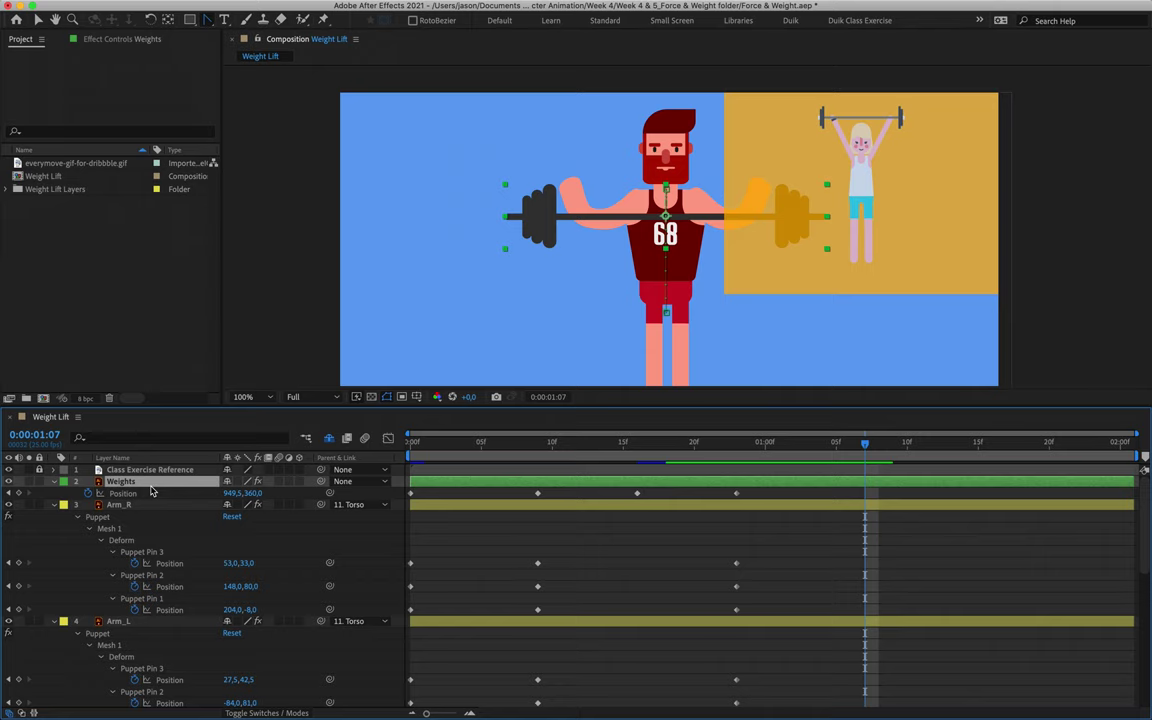
left_click_drag(252, 493, 248, 514)
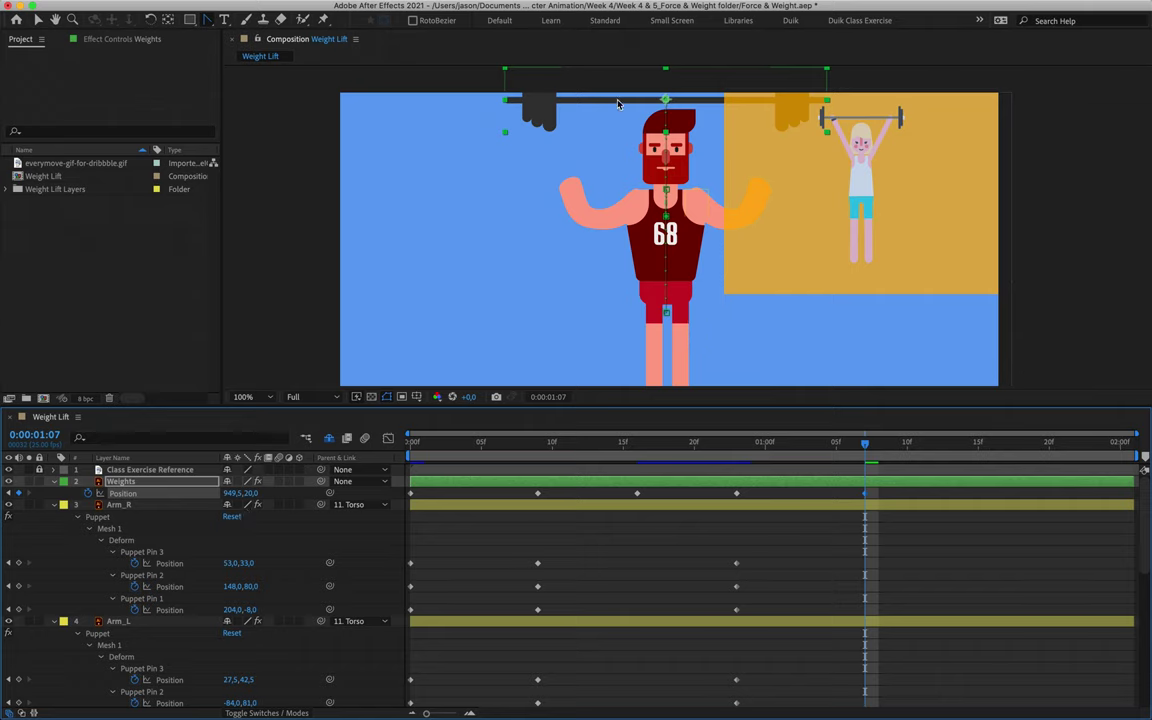
left_click(783, 591)
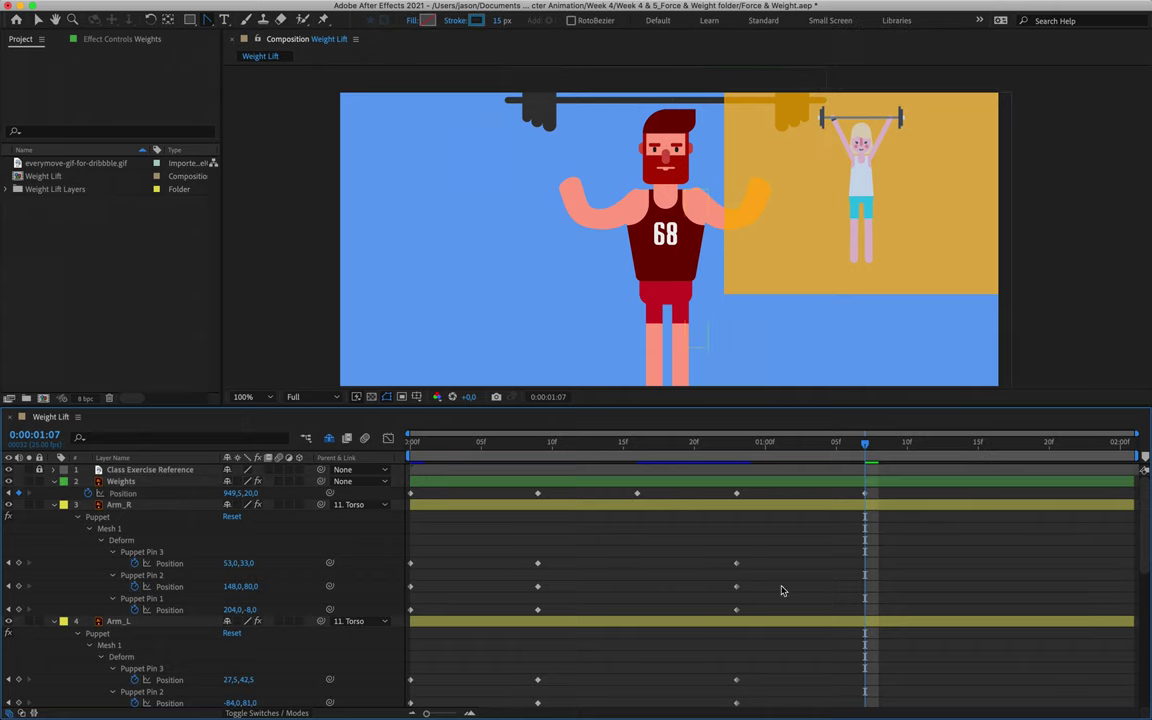
Pose Arm_R up to the barbell at 0:00:01:07, moving Puppet Pin 1 to 218, -270 and Puppet Pin 2 to 156, -84.
left_click(736, 563)
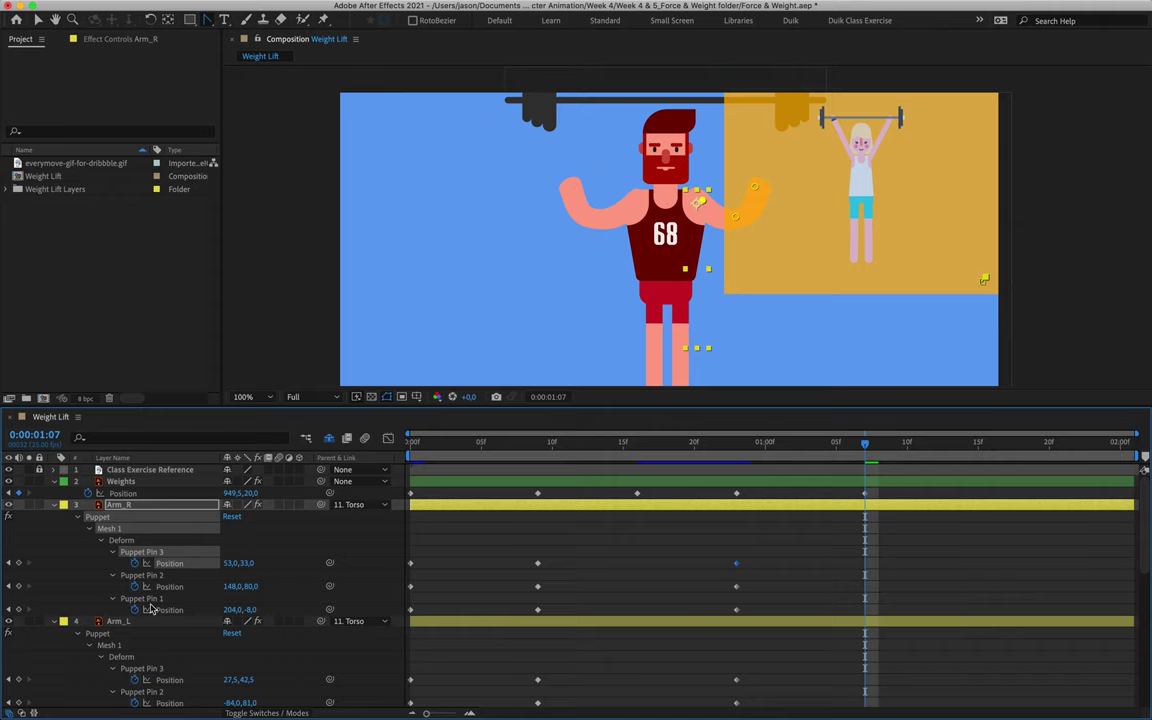
left_click(757, 190)
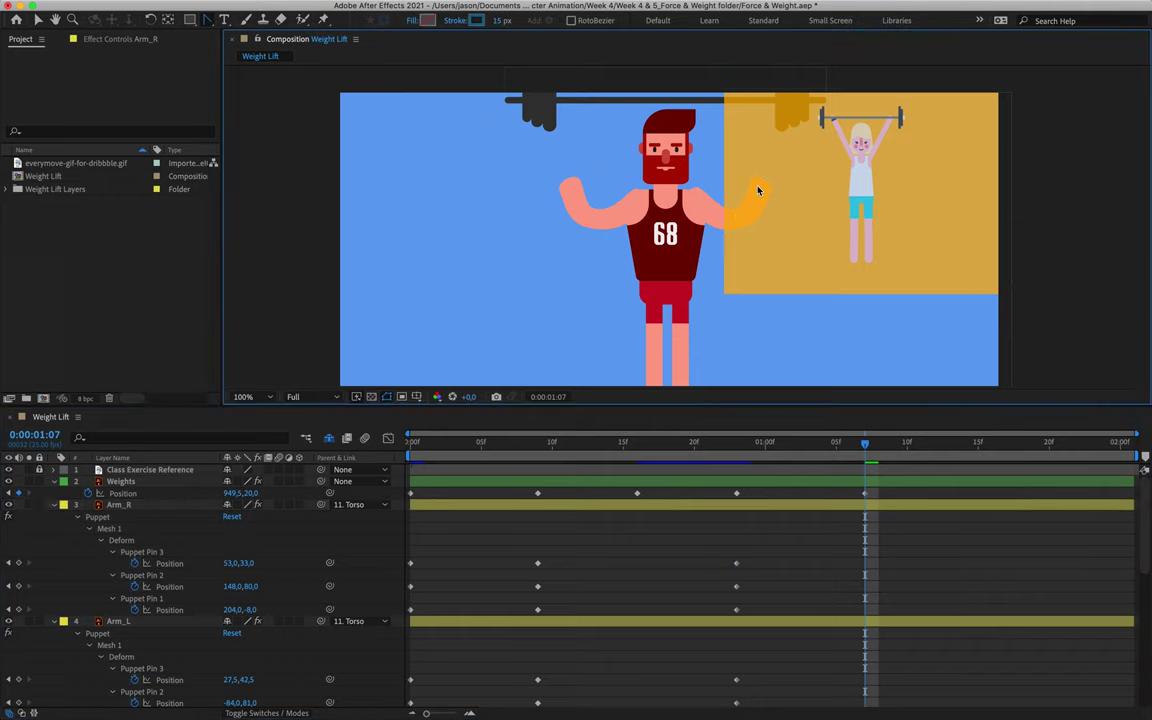
left_click(736, 565)
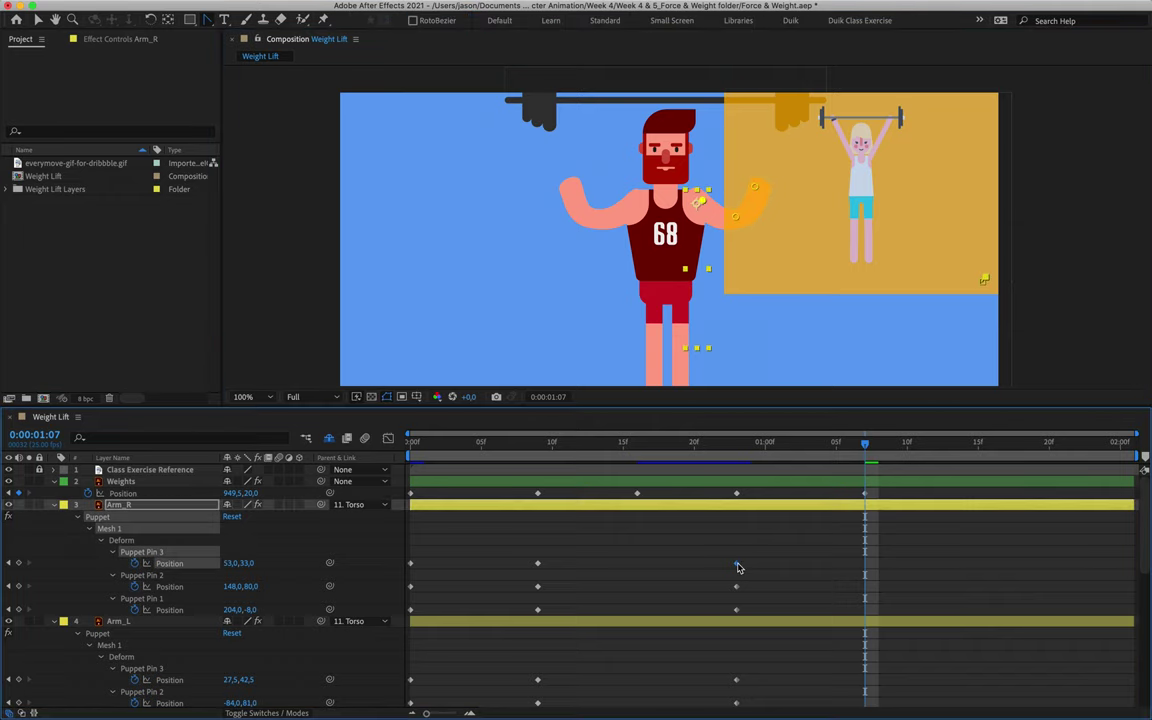
left_click_drag(757, 118, 759, 98)
left_click_drag(741, 224, 748, 169)
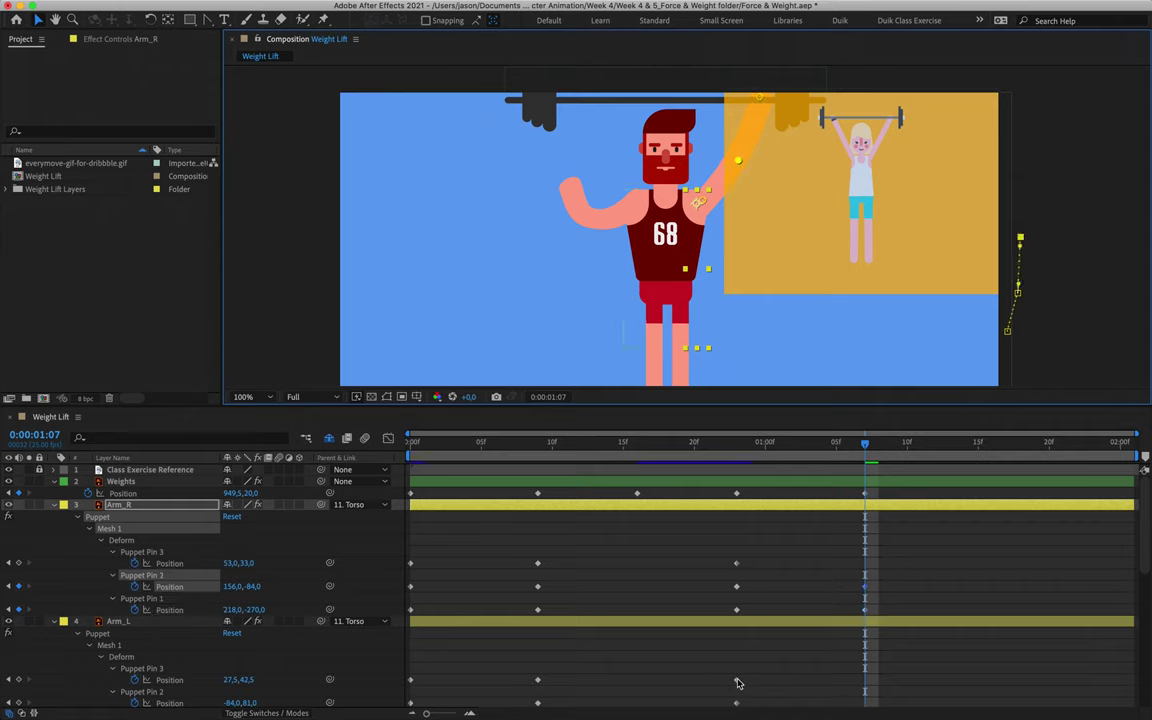
Pose Arm_L's hand on the raised barbell with Puppet Pin 2 at about -98, -93, and scrub through the lift.
left_click(736, 680)
left_click_drag(571, 192, 567, 97)
left_click_drag(594, 214, 597, 162)
left_click(567, 99)
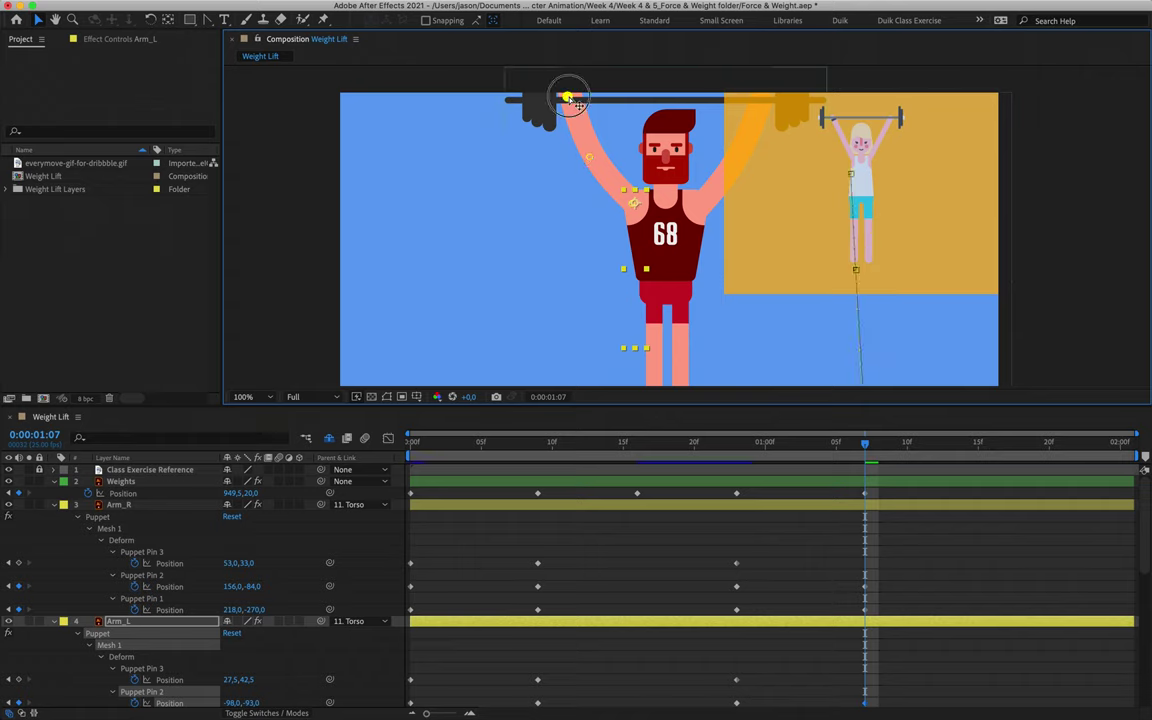
left_click(568, 100)
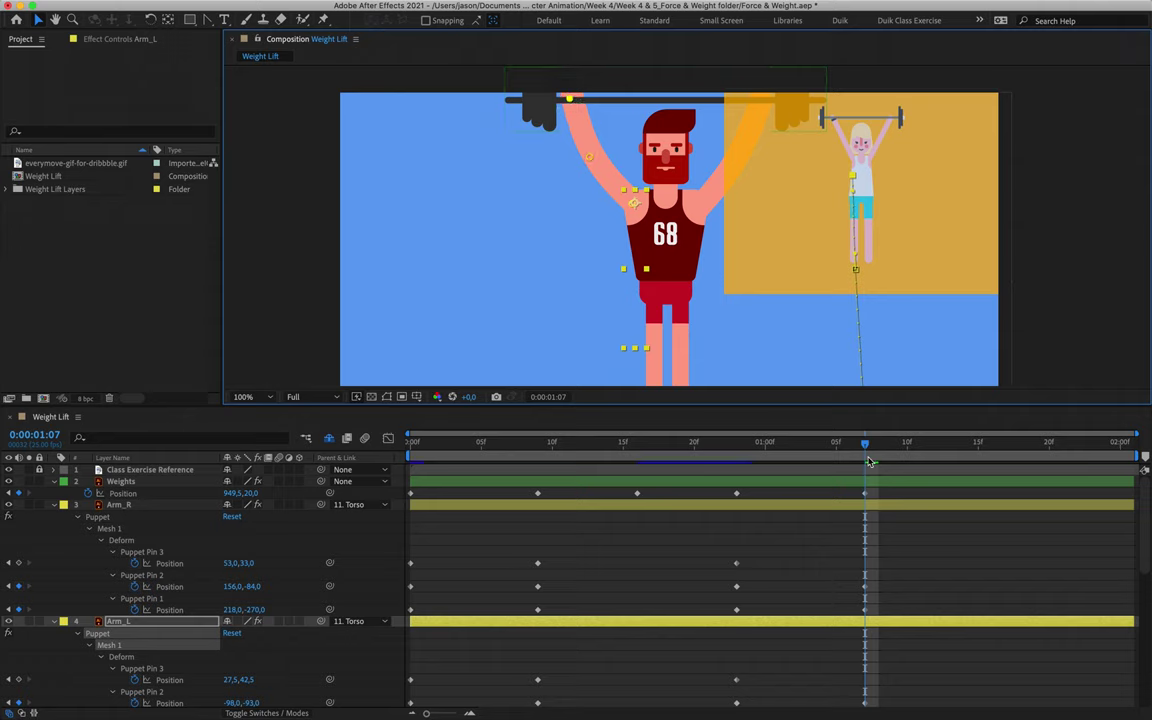
left_click_drag(765, 446, 865, 464)
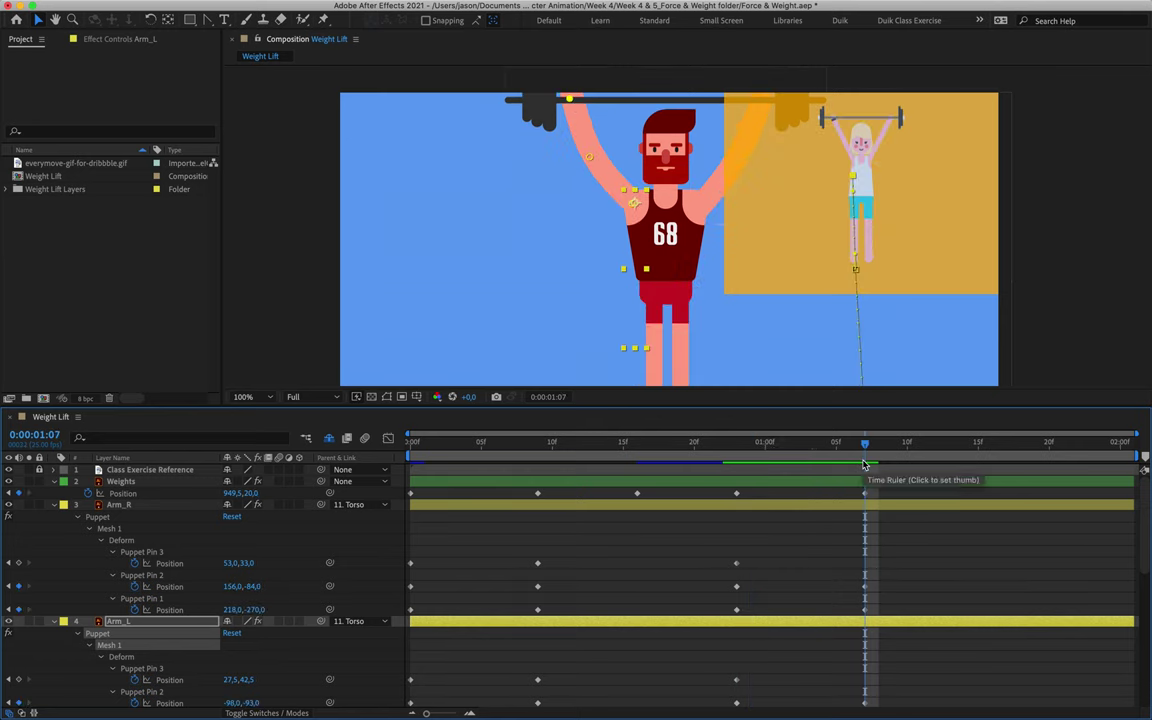
Add hold keyframes at 0:00:01:15 for the Position and puppet pin properties of the weights and all body layers.
mouse_move(865, 460)
left_mouse_down()
mouse_move(1027, 460)
mouse_move(875, 463)
mouse_move(1012, 463)
mouse_move(890, 466)
mouse_move(977, 468)
mouse_move(993, 446)
mouse_move(892, 443)
mouse_move(1143, 437)
mouse_move(978, 450)
left_mouse_up()
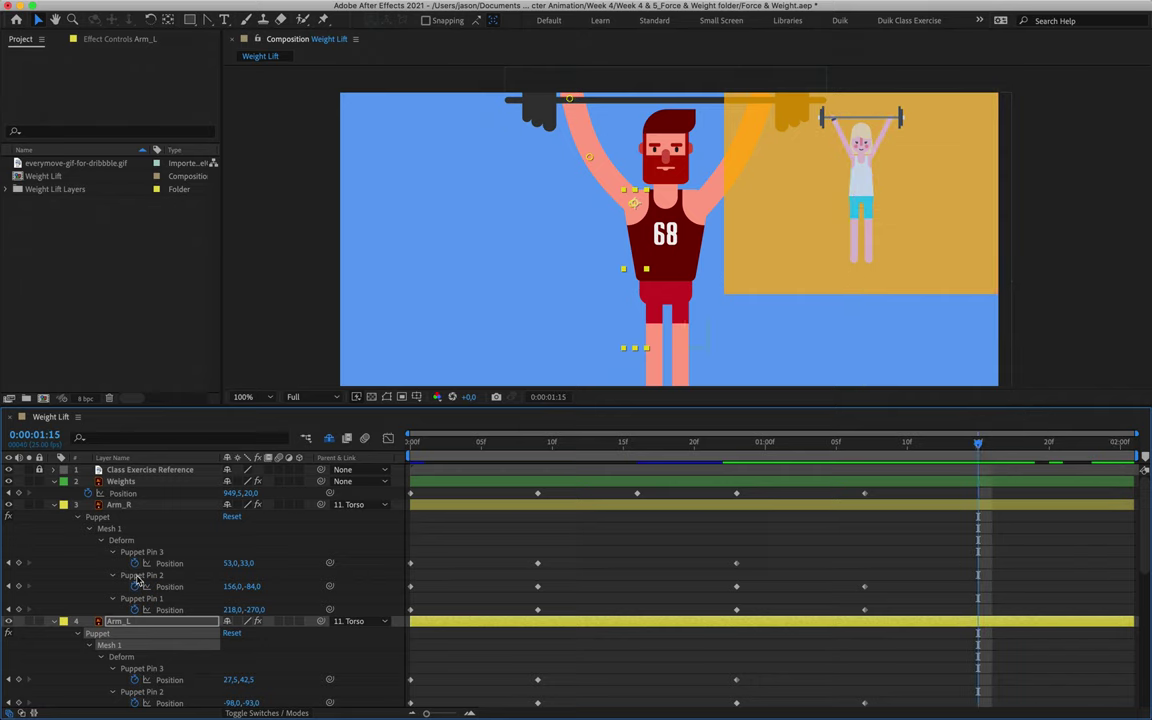
left_click_drag(24, 451, 22, 566)
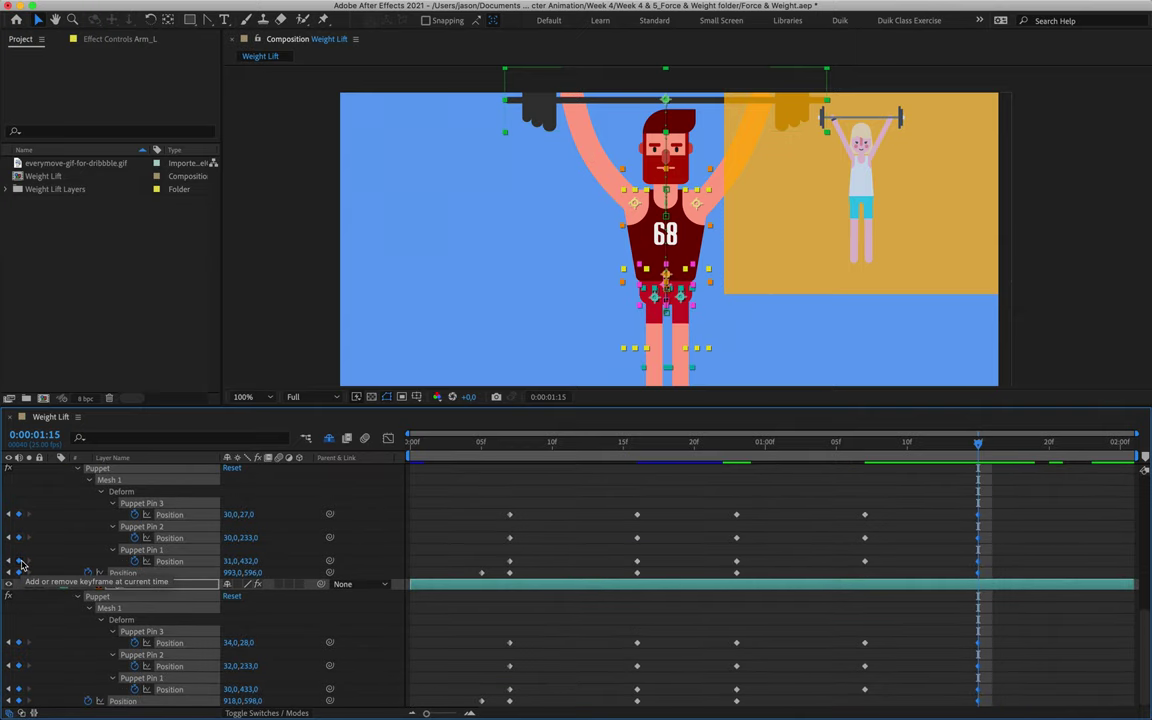
scroll(22, 566, "up", 5)
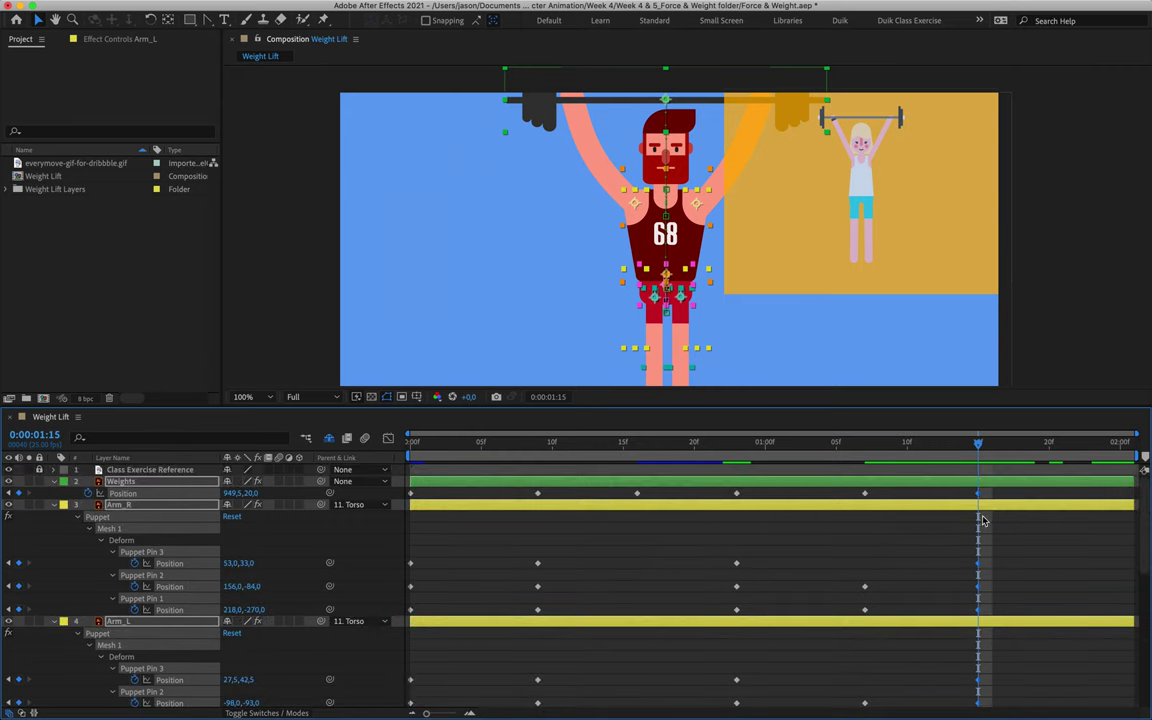
left_click(995, 550)
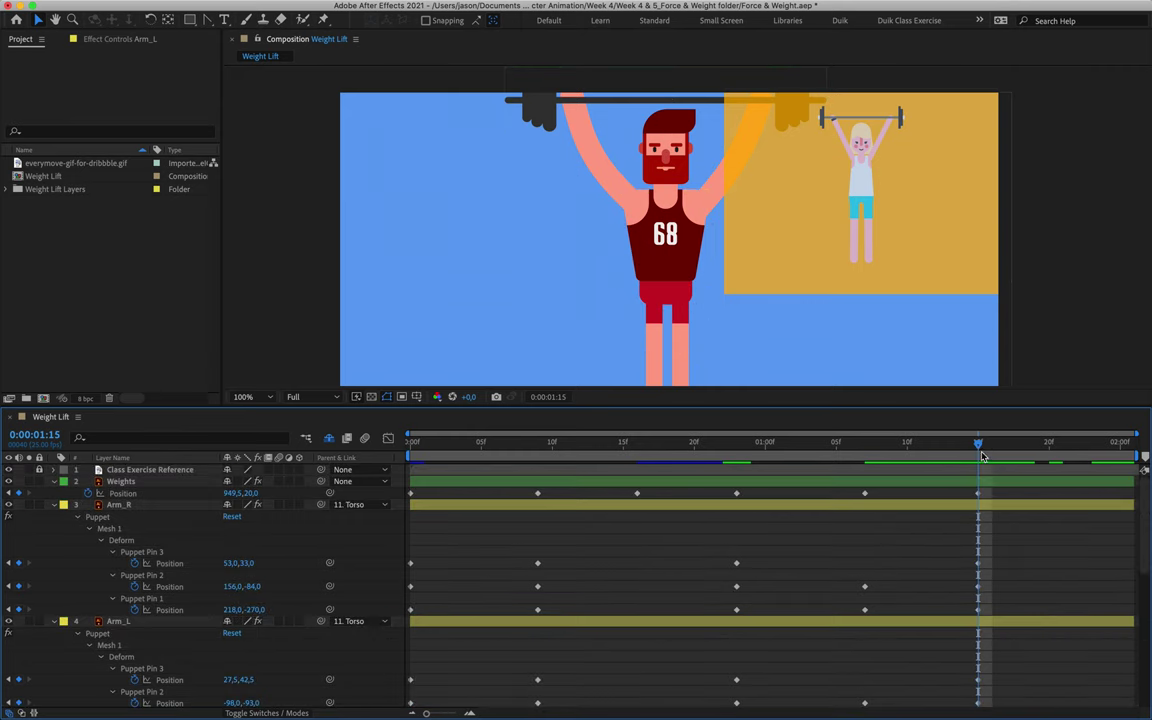
Copy the Weights layer's first Position keyframe to 0:00:02:00.
left_click_drag(978, 442, 1121, 450)
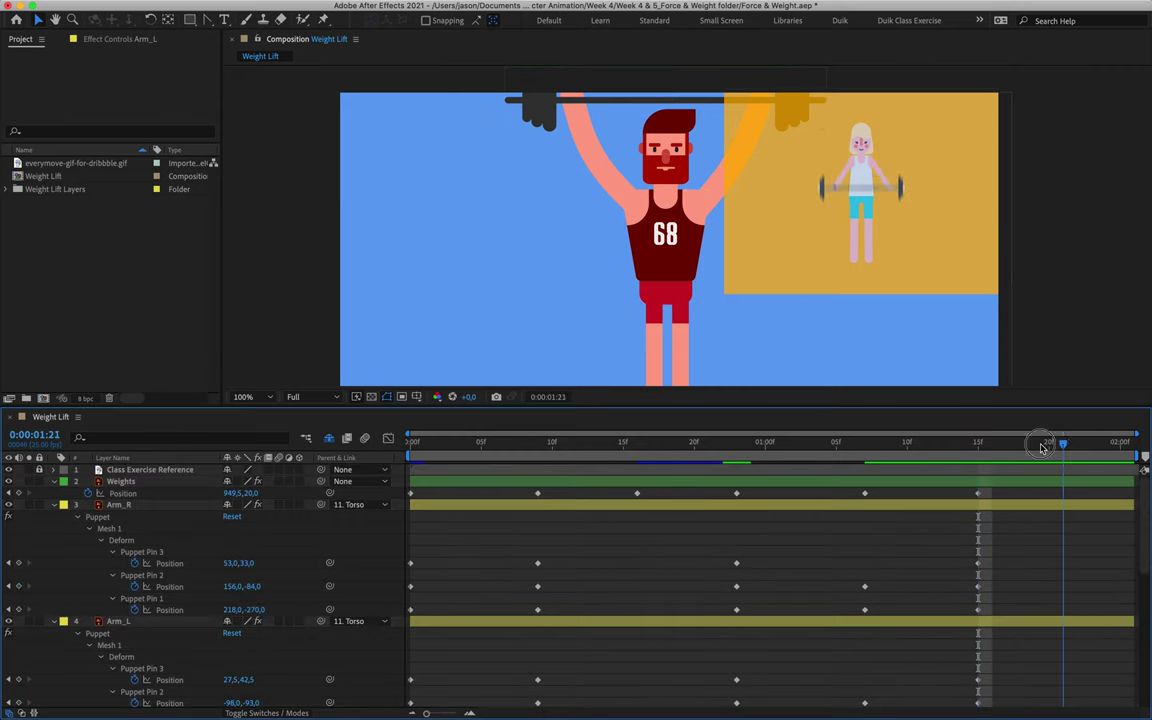
left_click(411, 495)
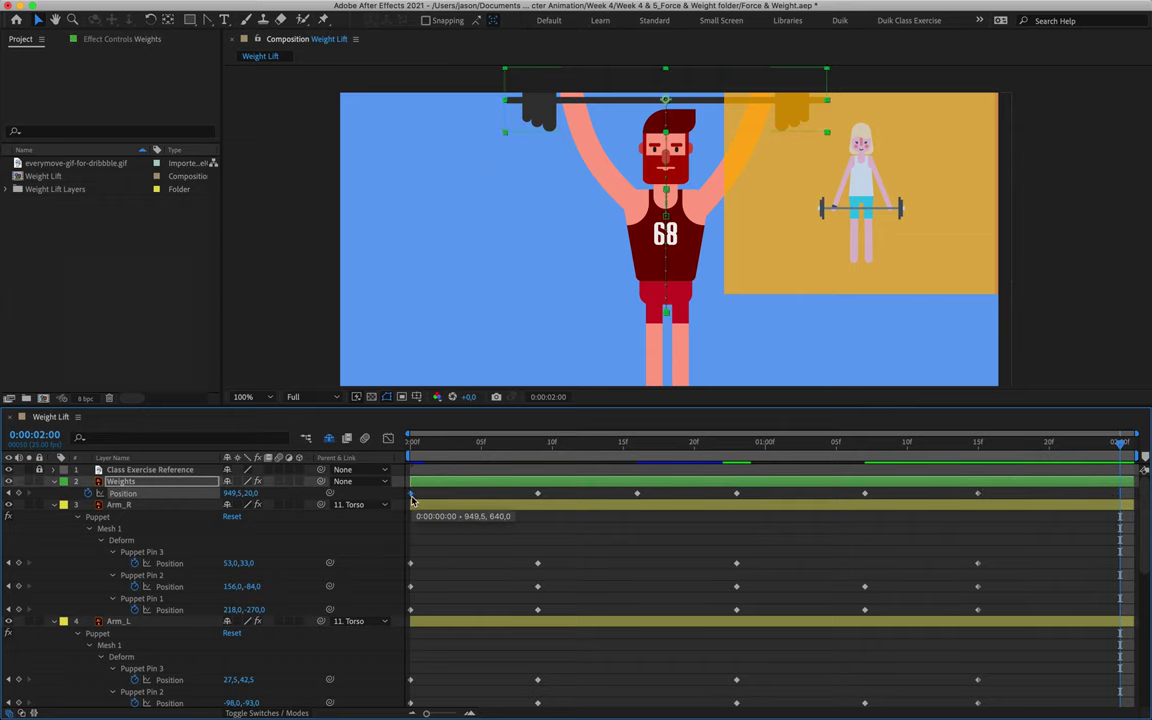
key("super+c")
key("super+v")
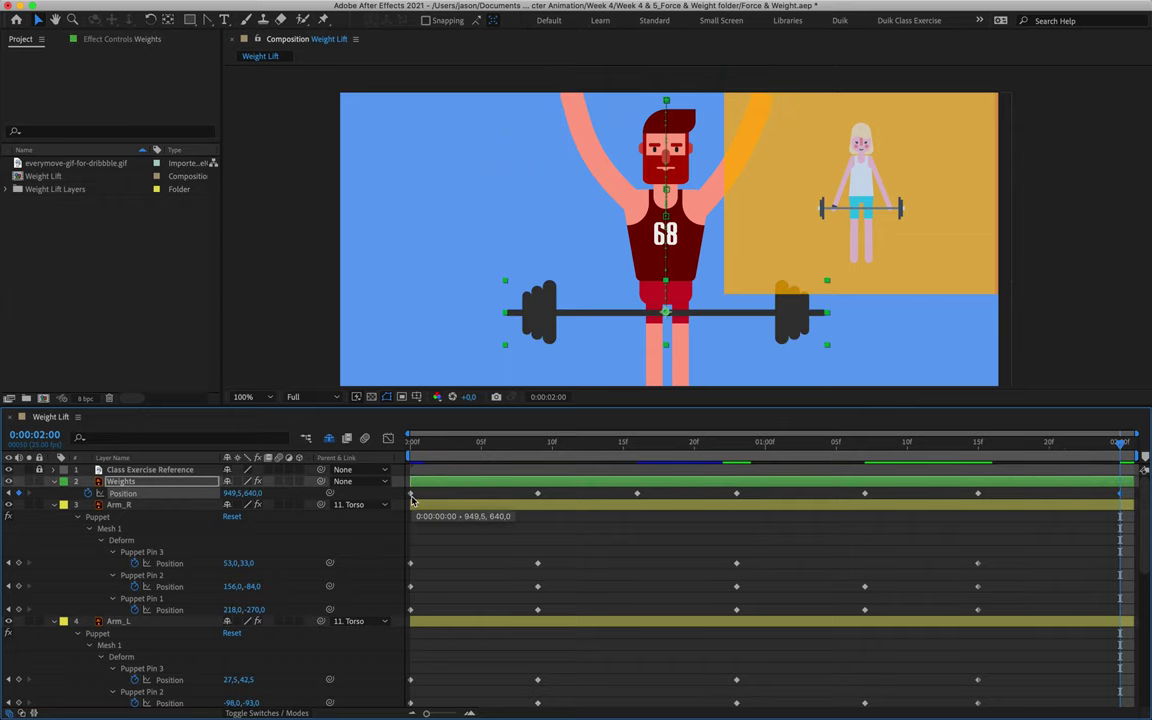
Copy Arm_R's first Puppet Pin 1, 2 and 3 Position keyframes to 0:00:02:00.
left_click_drag(447, 557, 390, 624)
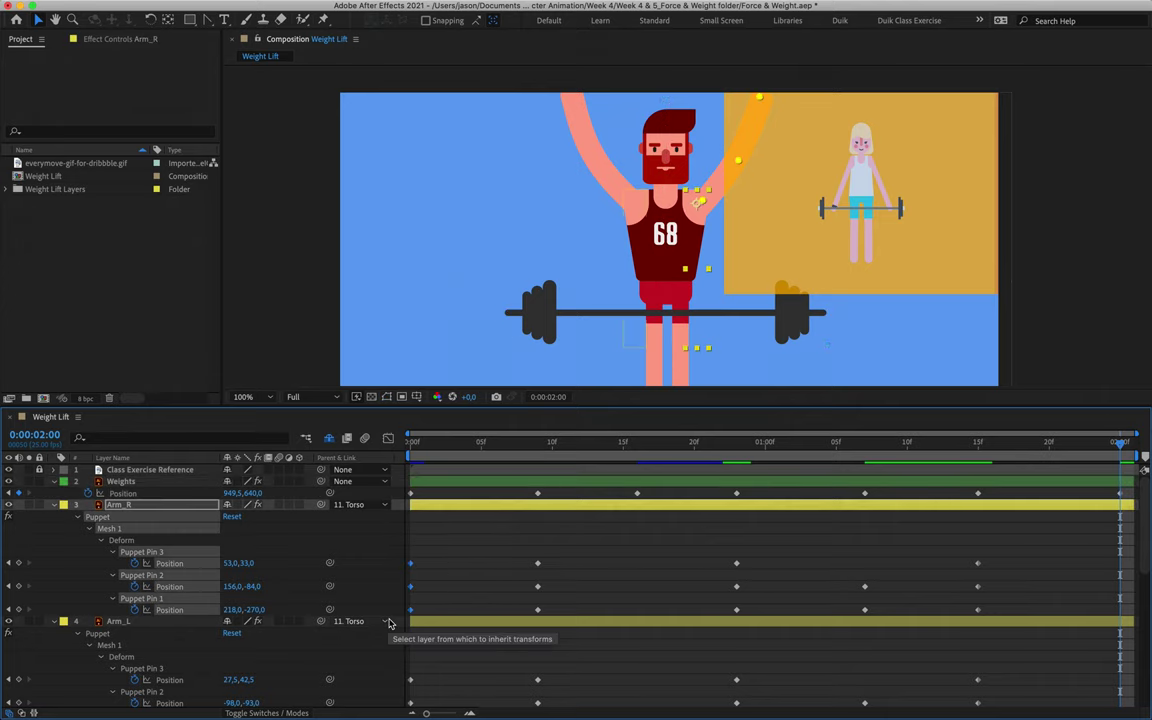
key("super+c")
key("super+v")
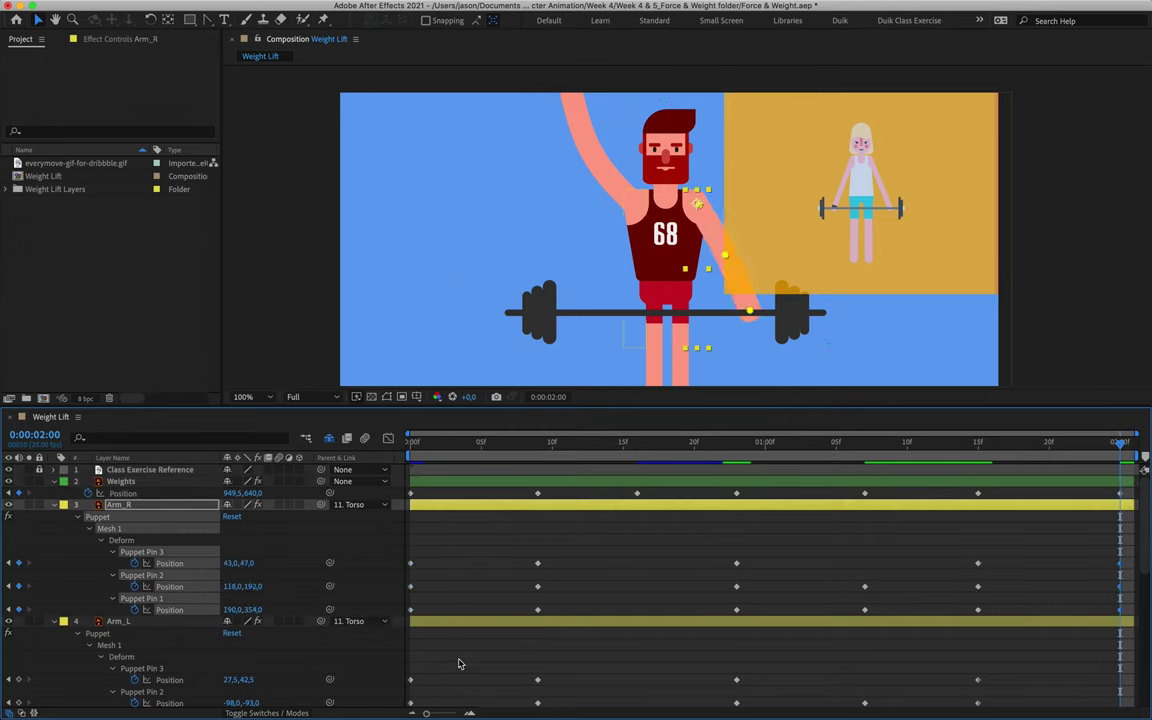
Copy Arm_L's first Puppet Pin 1, 2 and 3 Position keyframes to 0:00:02:00.
left_click(421, 586)
scroll(421, 586, "down", 3)
left_click_drag(444, 598, 394, 673)
left_click(463, 607)
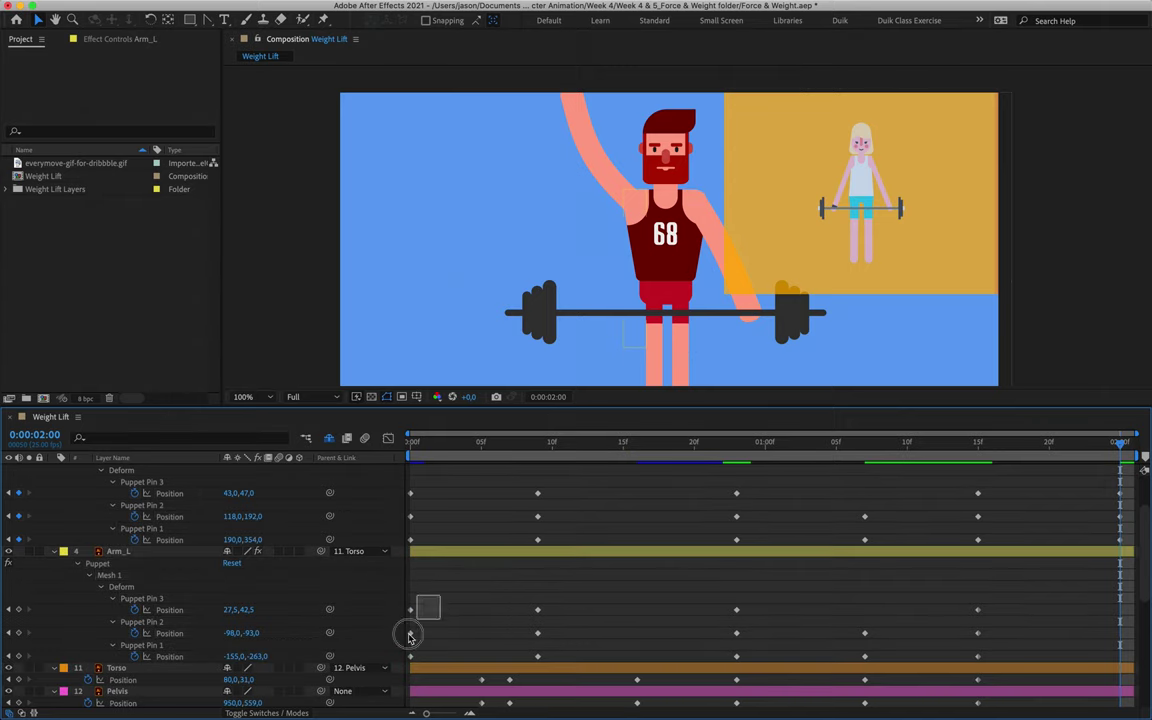
left_click_drag(434, 603, 394, 663)
key("ctrl+v")
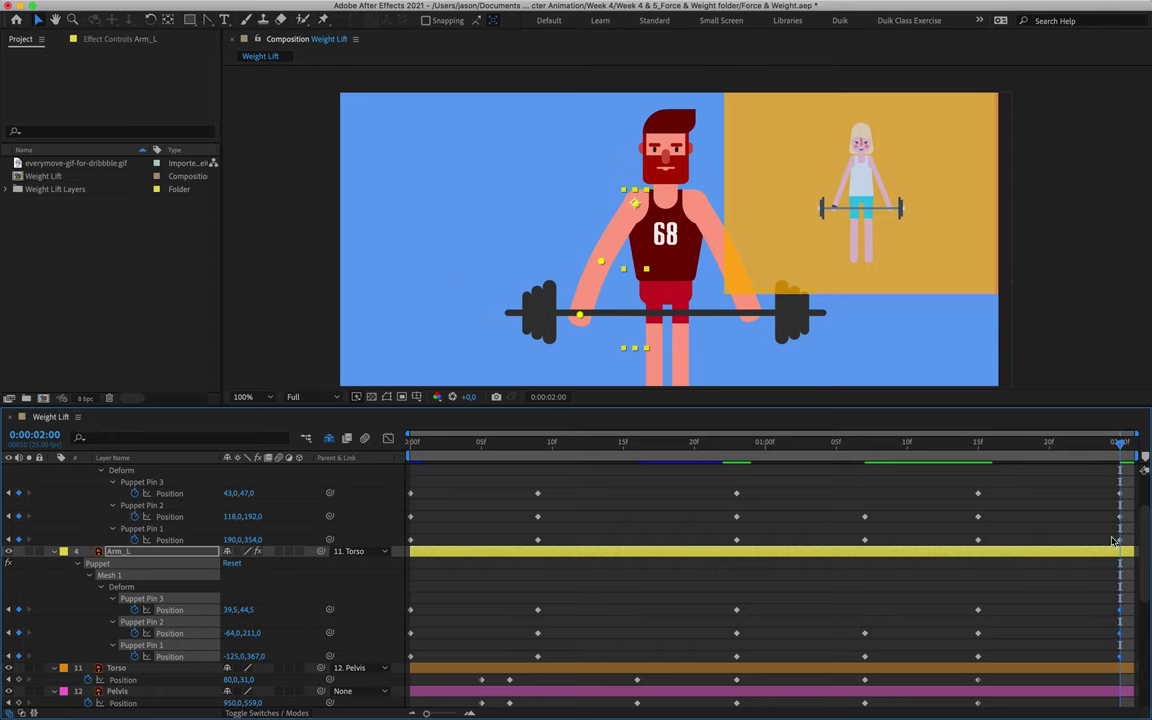
Play the full lift from the first frame to check its timing against the reference, and return to 0:00:00:00.
mouse_move(1127, 452)
left_mouse_down()
mouse_move(977, 470)
mouse_move(1107, 472)
mouse_move(1000, 468)
mouse_move(1125, 466)
mouse_move(967, 455)
mouse_move(1123, 470)
left_mouse_up()
key("comma")
key("comma")
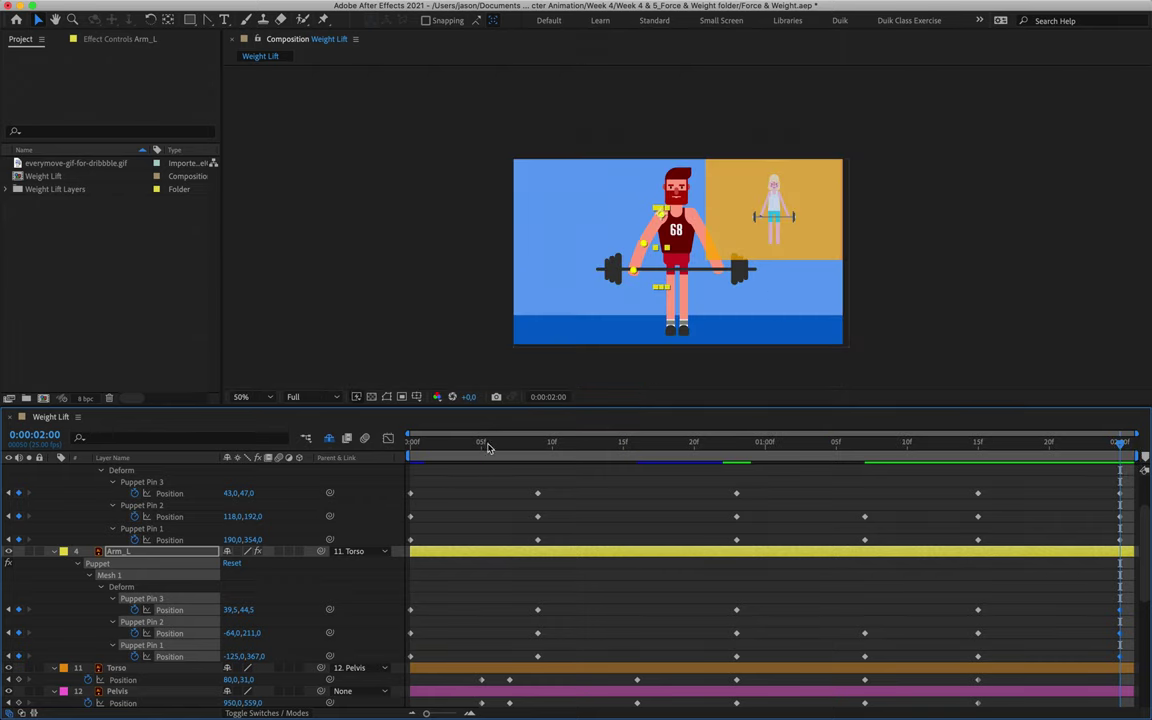
key("Home")
key("space")
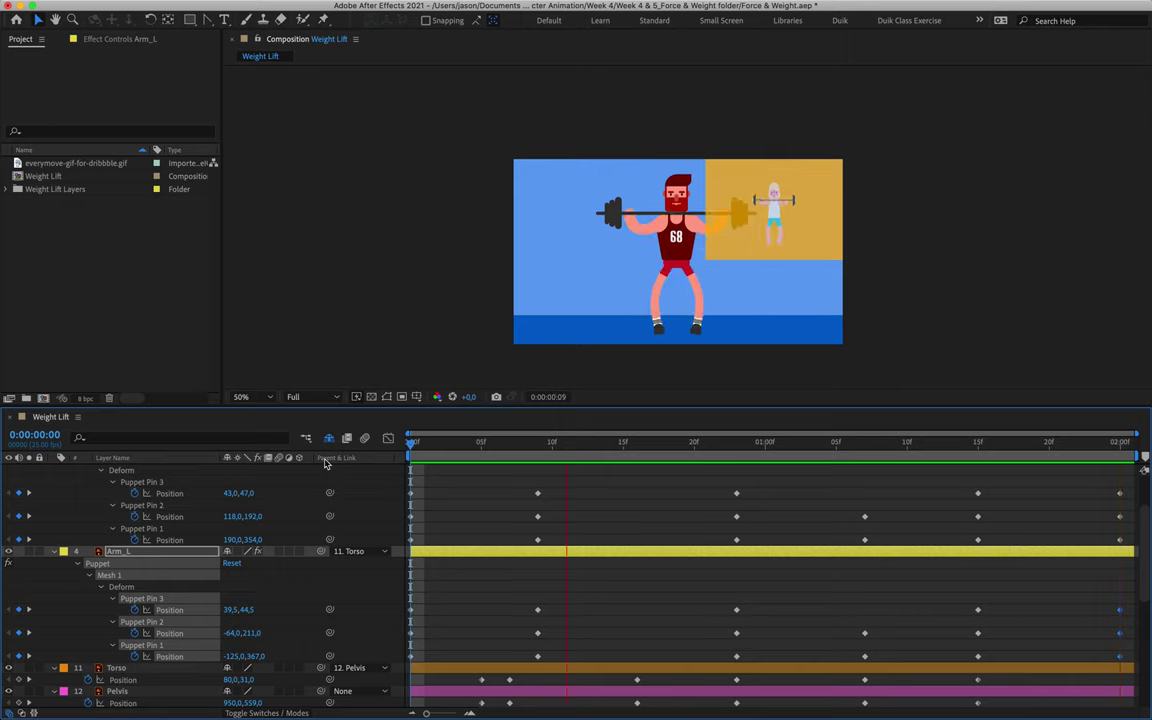
key("space")
key("space")
key("space")
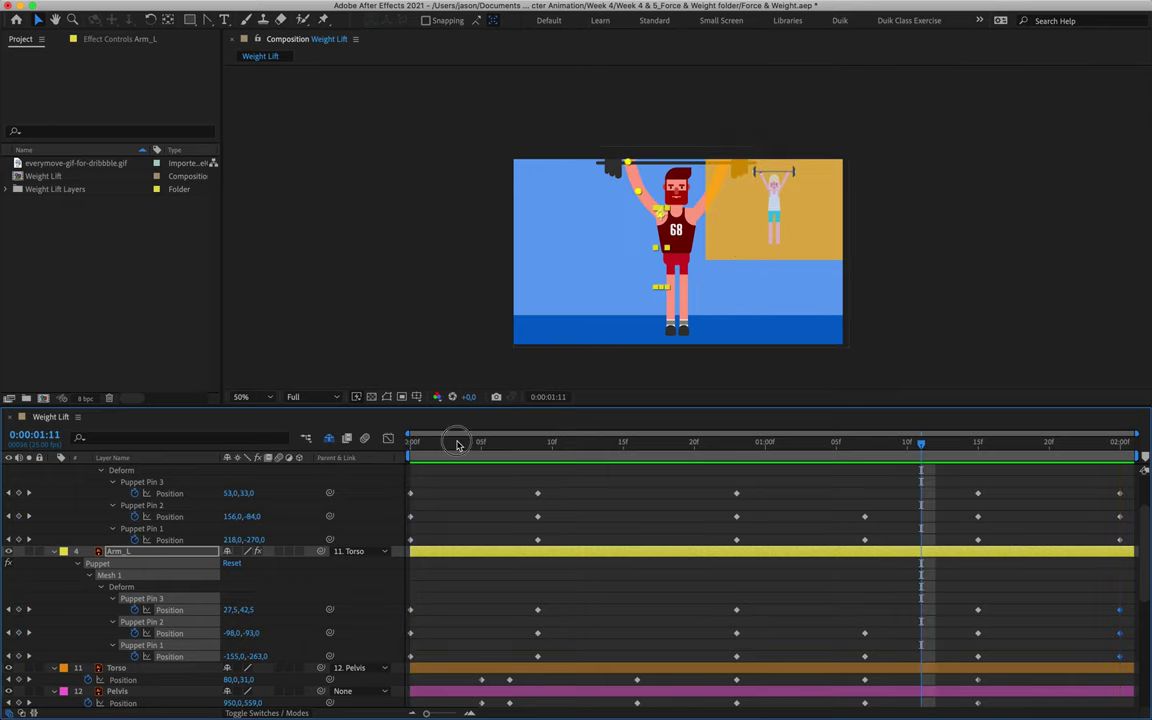
left_click_drag(457, 444, 410, 444)
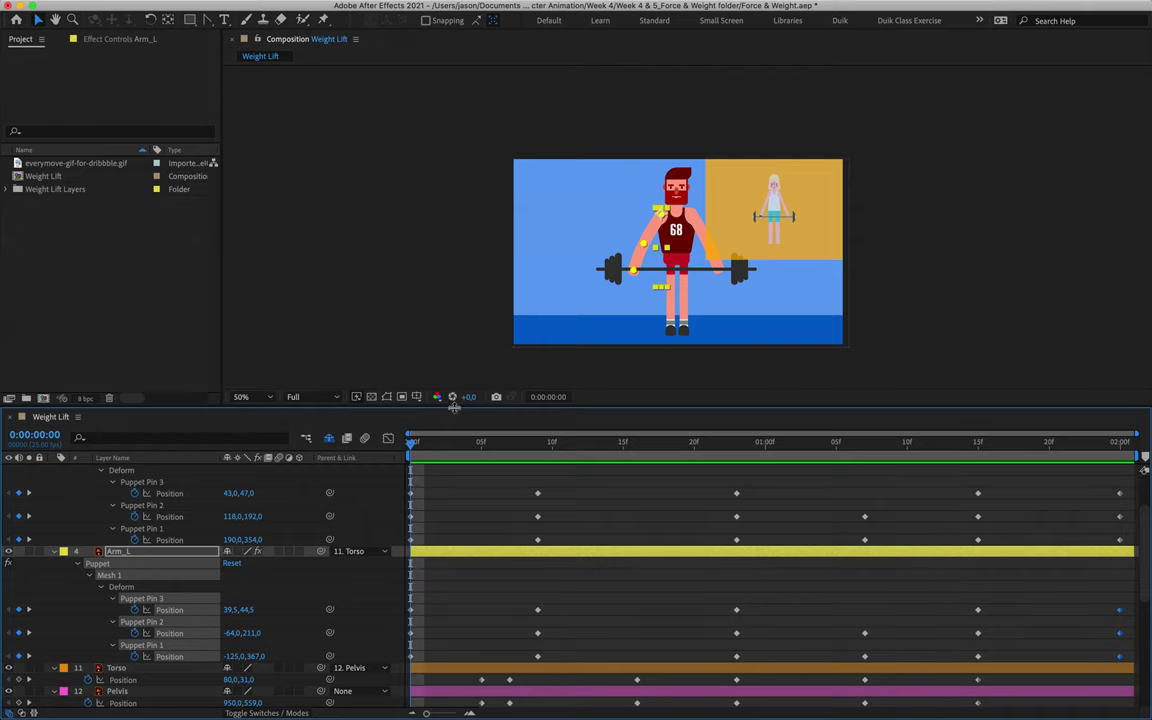
Apply Easy Ease to all keyframes of the weights, arms, torso, pelvis and legs, and bring the composition preview back into view.
left_click_drag(454, 406, 517, 35)
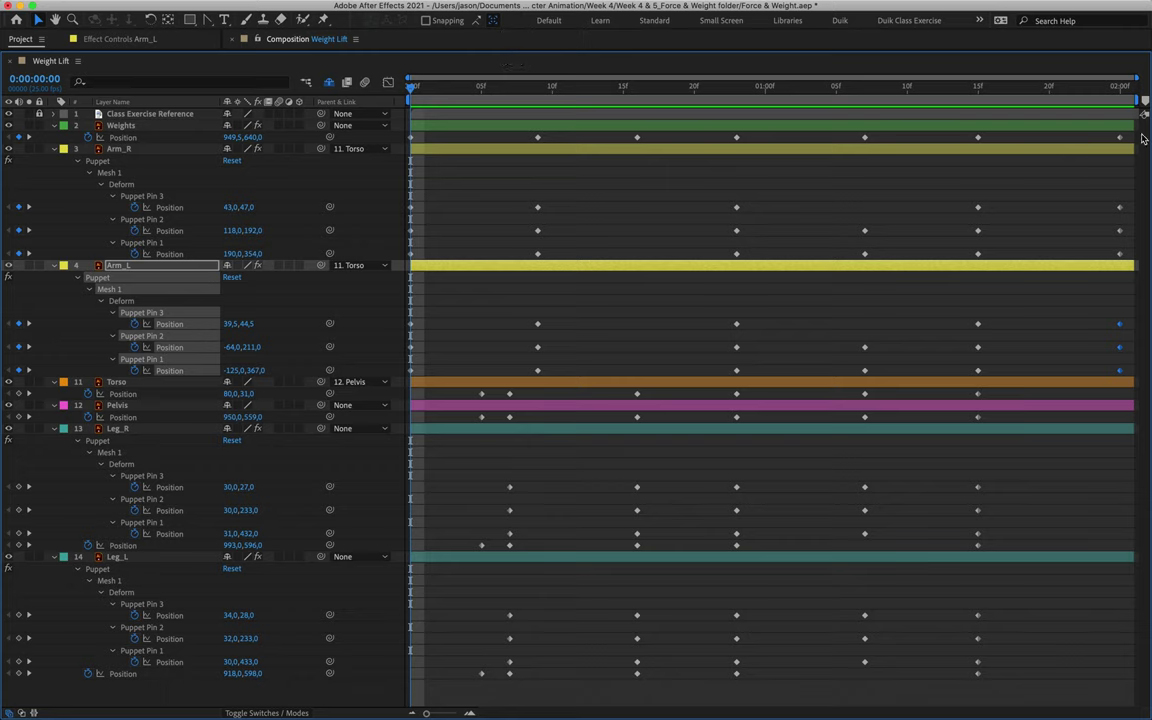
left_click_drag(1132, 131, 386, 672)
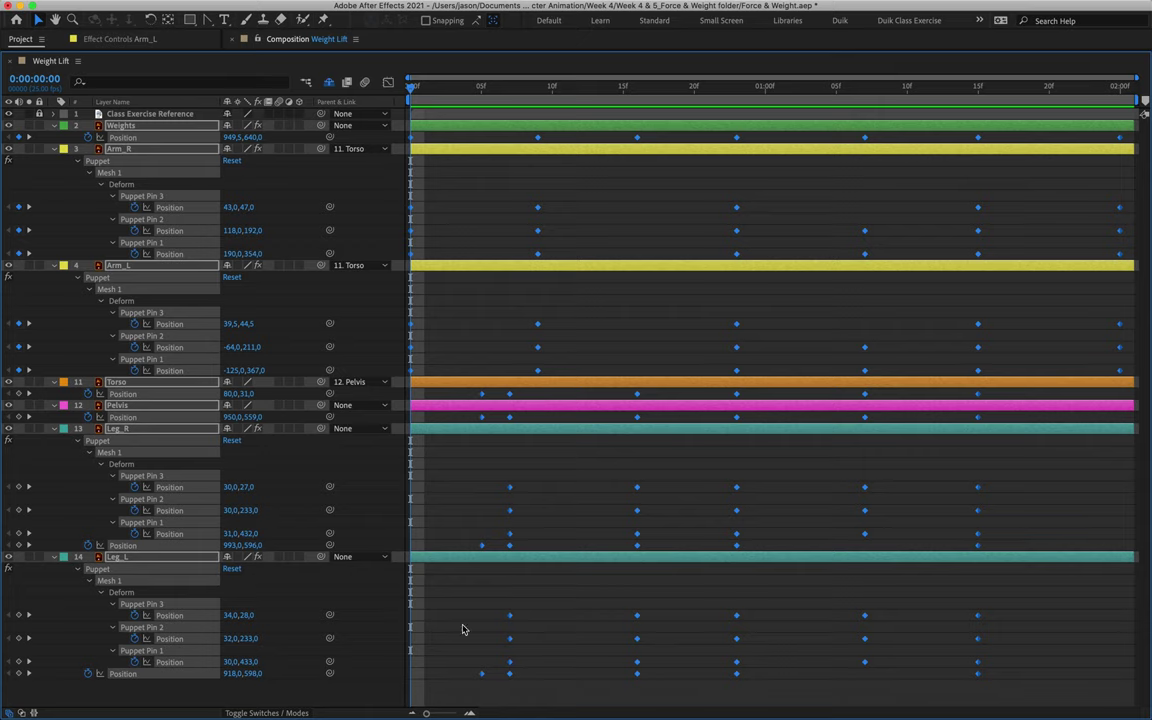
right_click(510, 537)
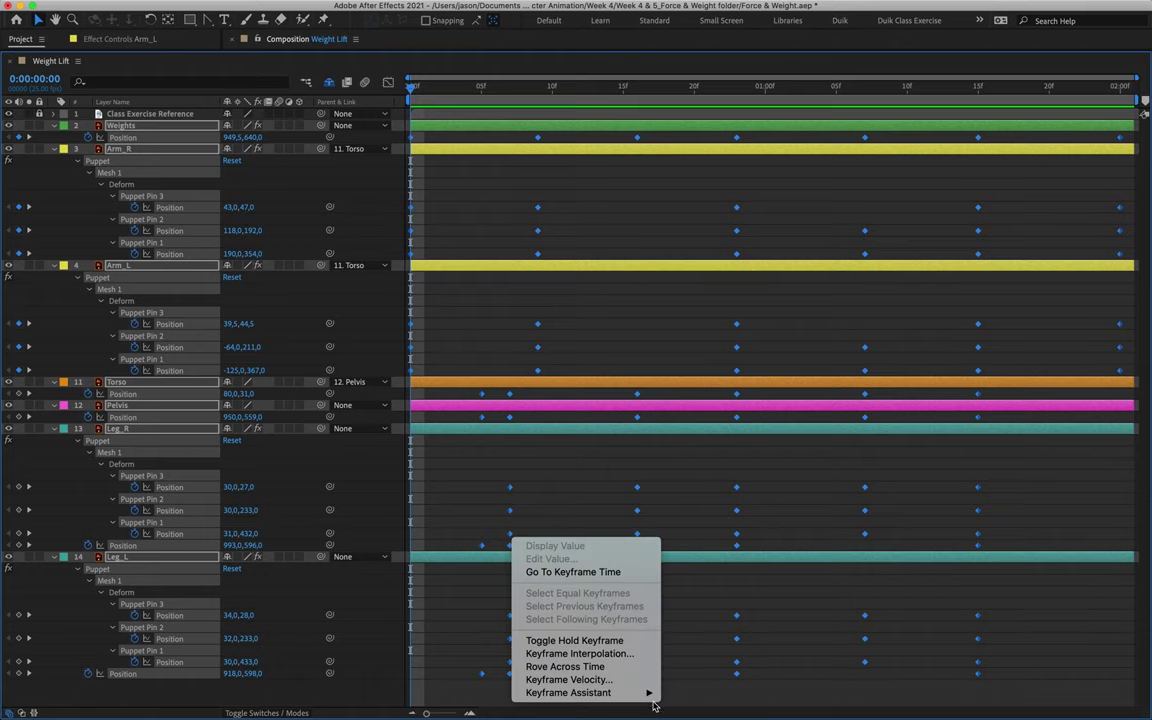
mouse_move(645, 692)
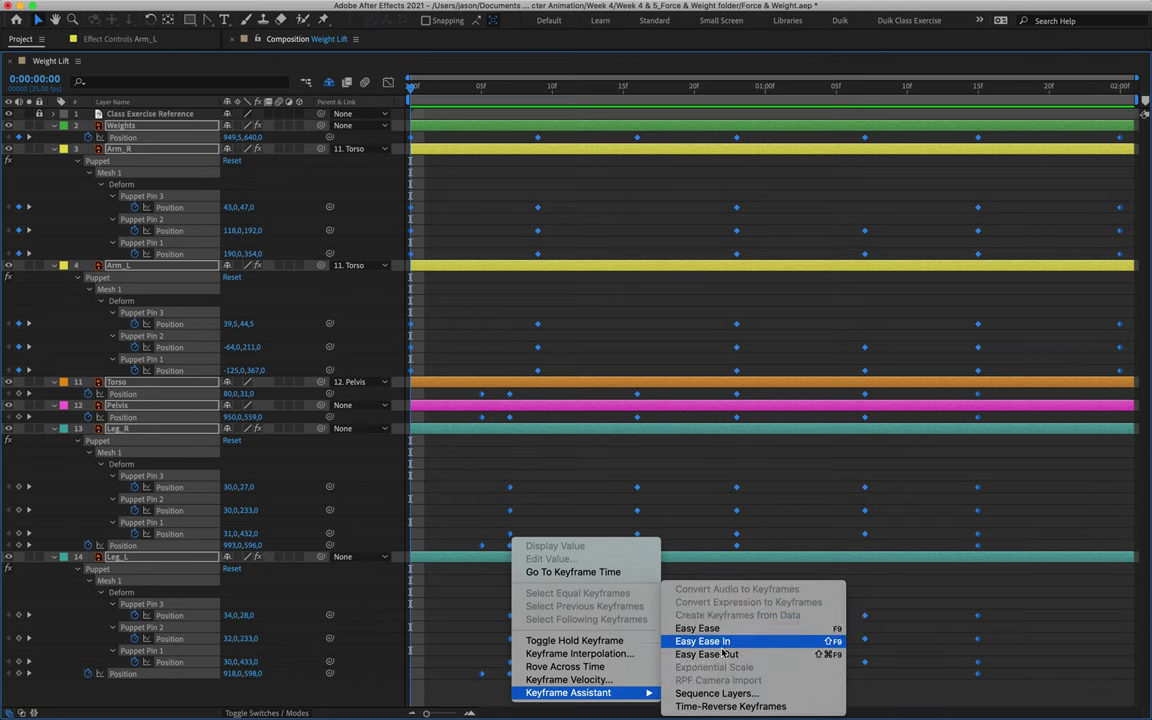
left_click(719, 630)
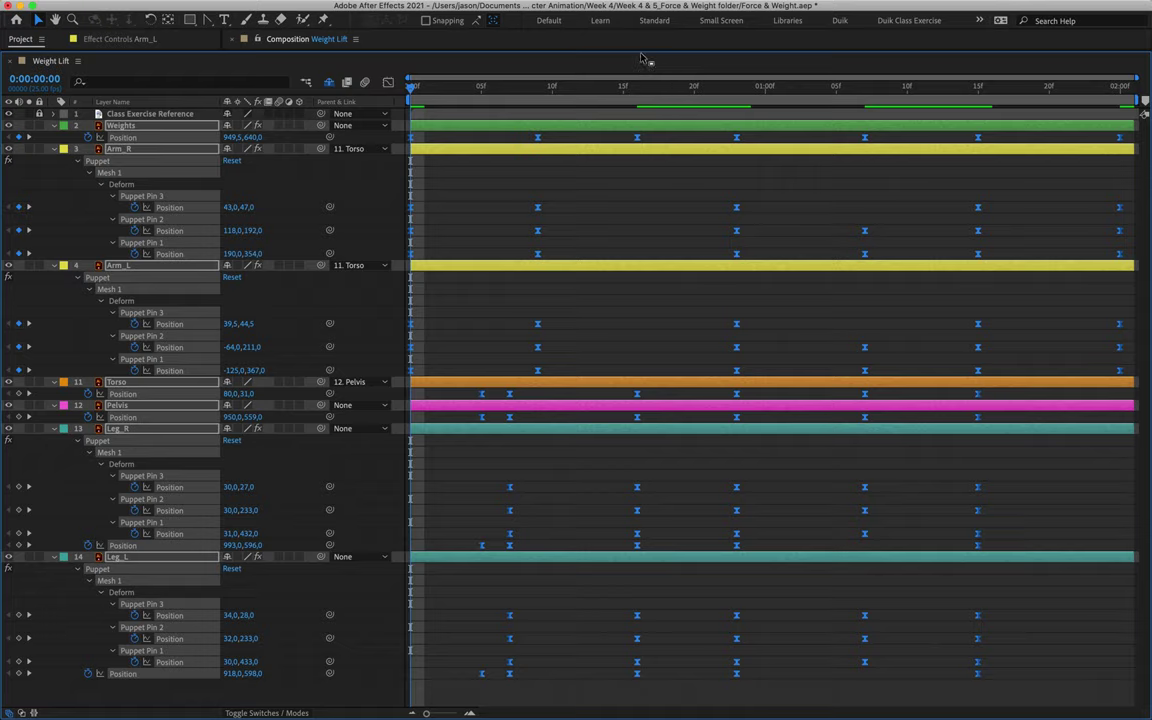
left_click_drag(641, 50, 635, 451)
left_click_drag(510, 451, 512, 339)
left_click(471, 500)
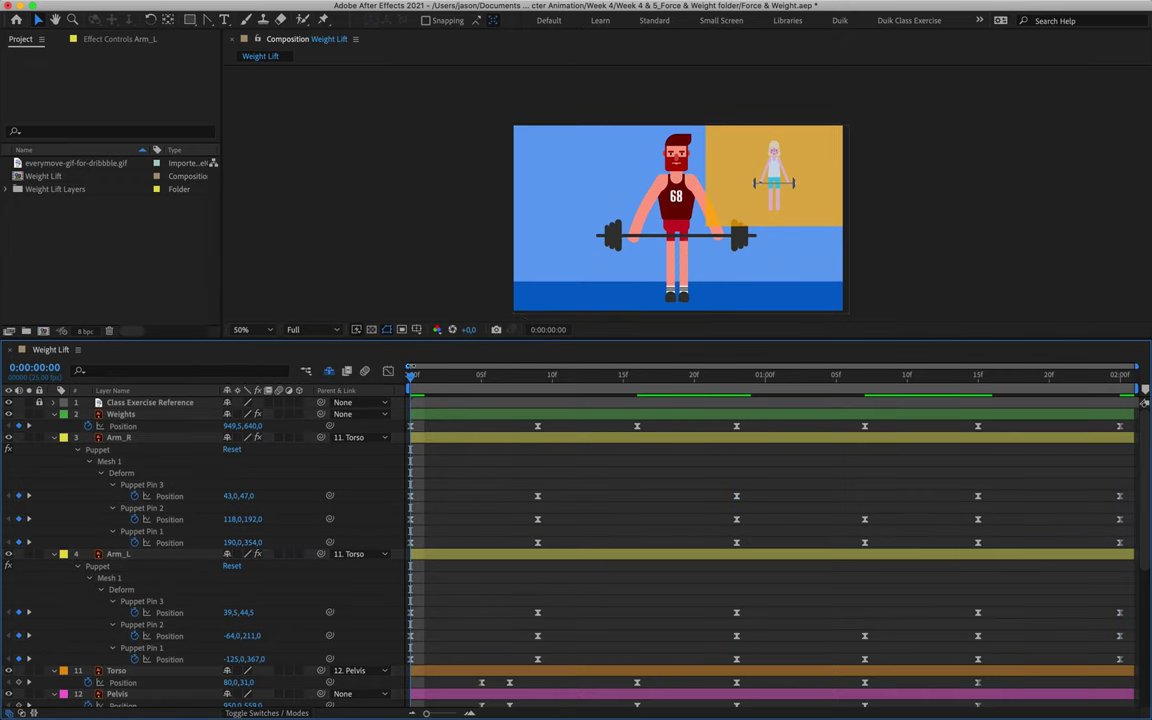
Show the speed graph for the Weights, Arm_R and Arm_L keyframes at 0:00:00:00, and scrub through the opening lift.
left_click_drag(411, 378, 535, 425)
left_click_drag(427, 426, 389, 679)
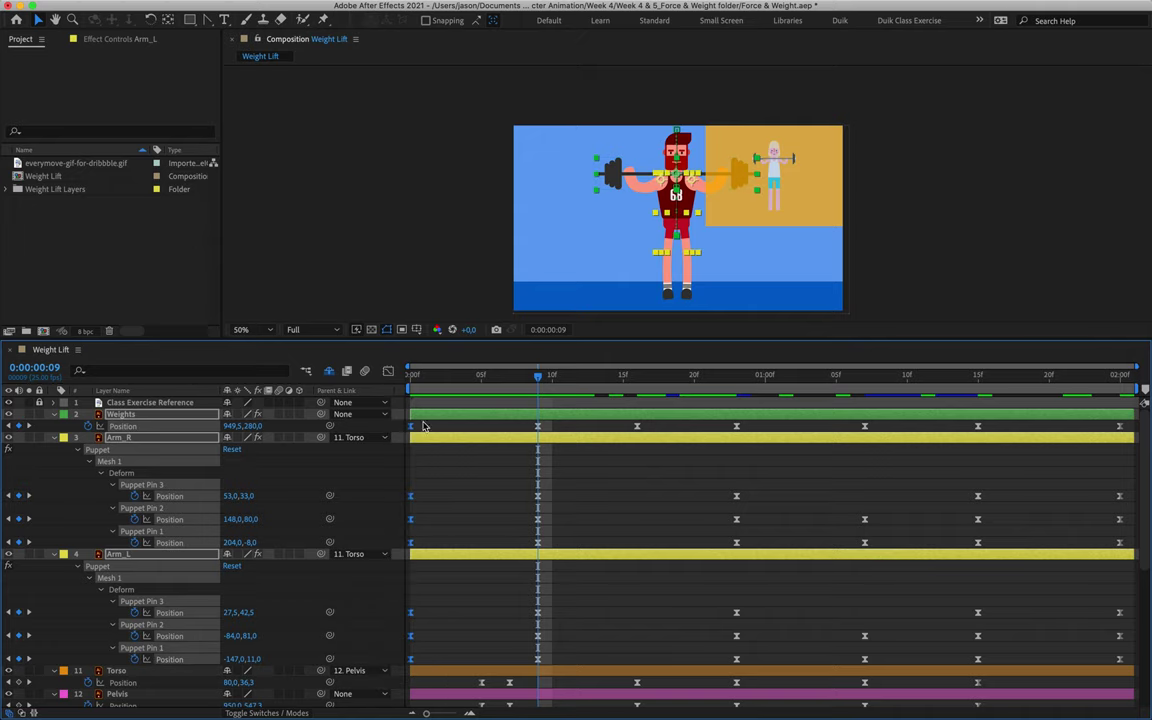
left_click(390, 373)
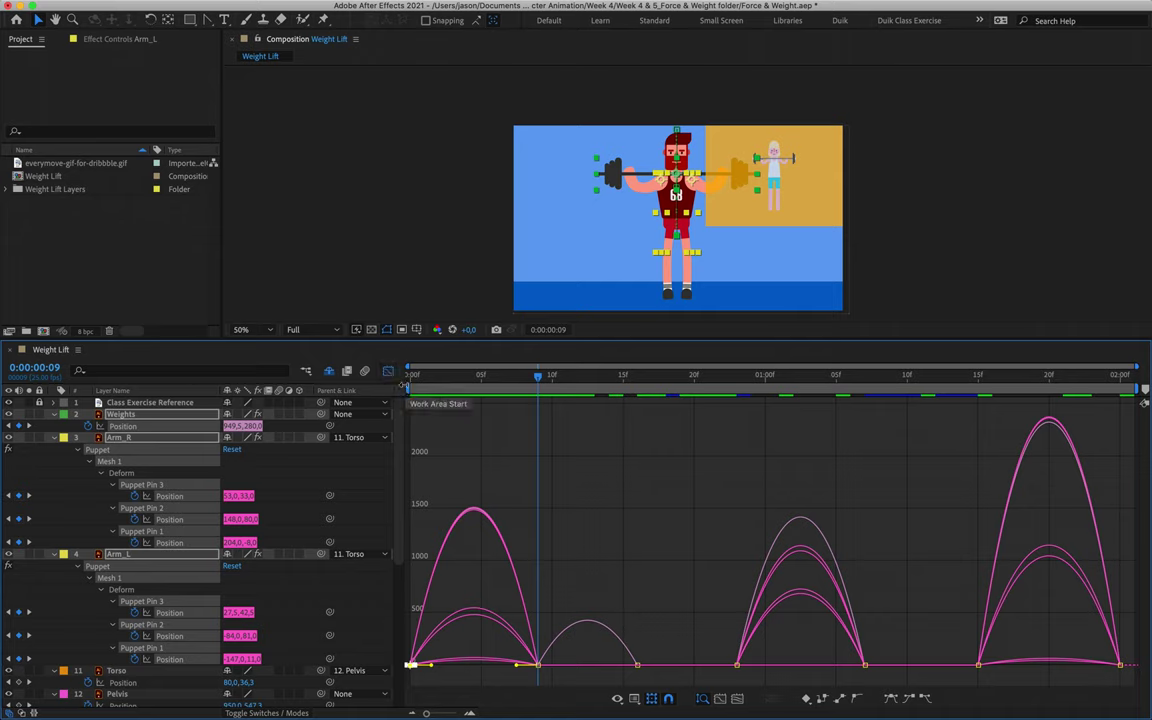
left_click_drag(536, 376, 401, 405)
key("space")
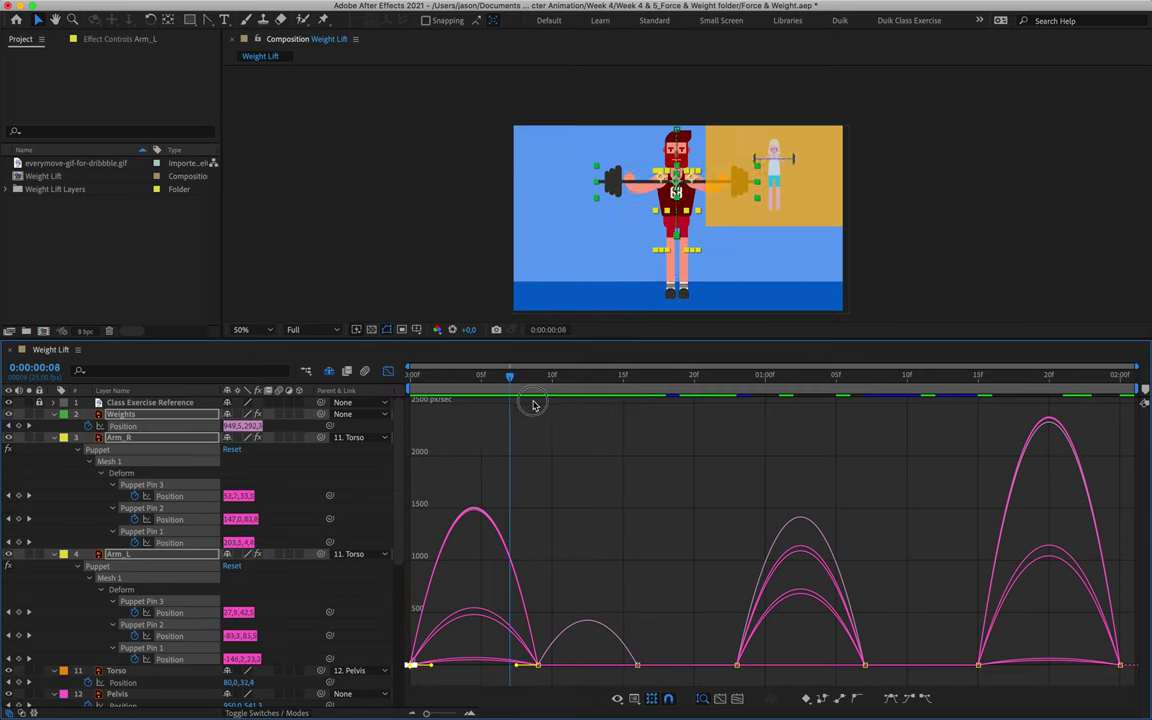
key("space")
left_click_drag(419, 411, 510, 403)
Set the weights and arms' outgoing influence at 0:00:00:00 to about 87%, lengthen their ease into 0:00:00:09, and play it back.
left_click_drag(443, 680, 390, 650)
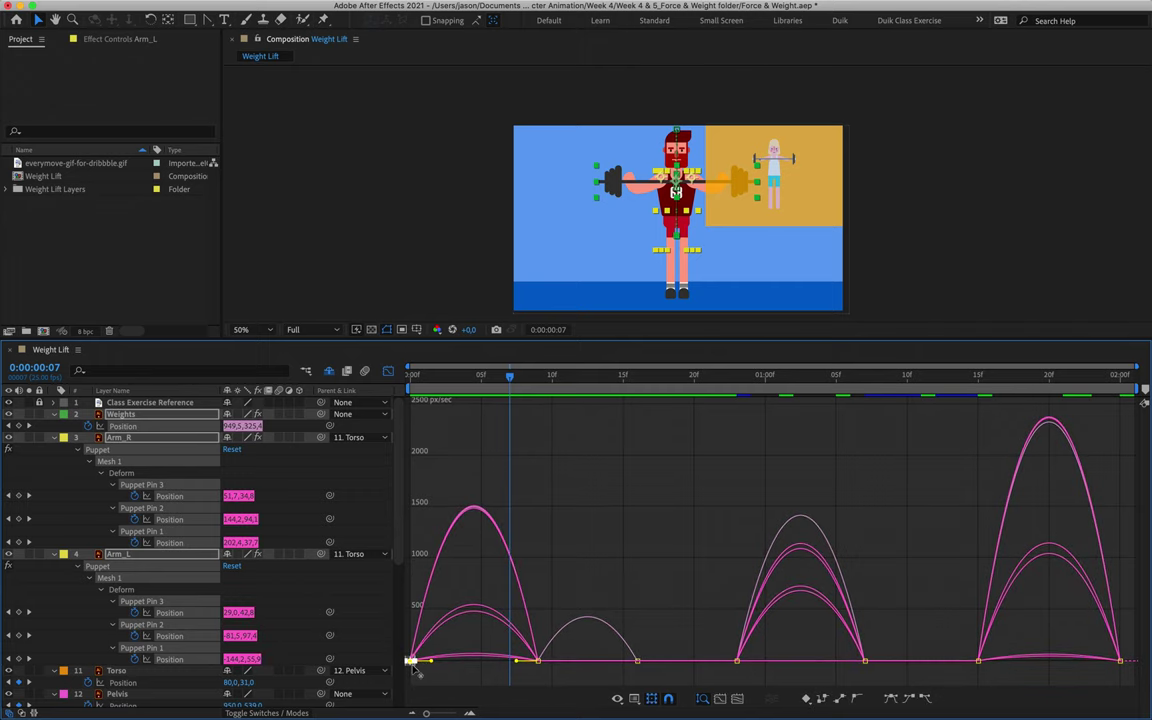
left_click_drag(436, 663, 466, 665)
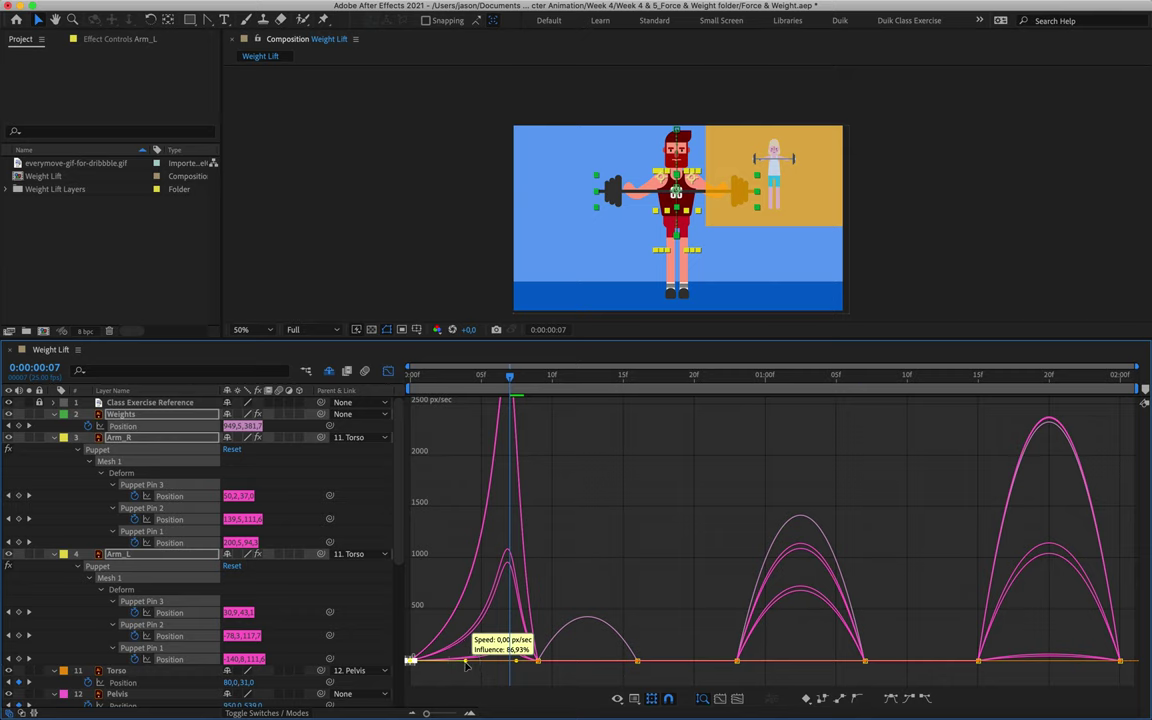
left_click(538, 661)
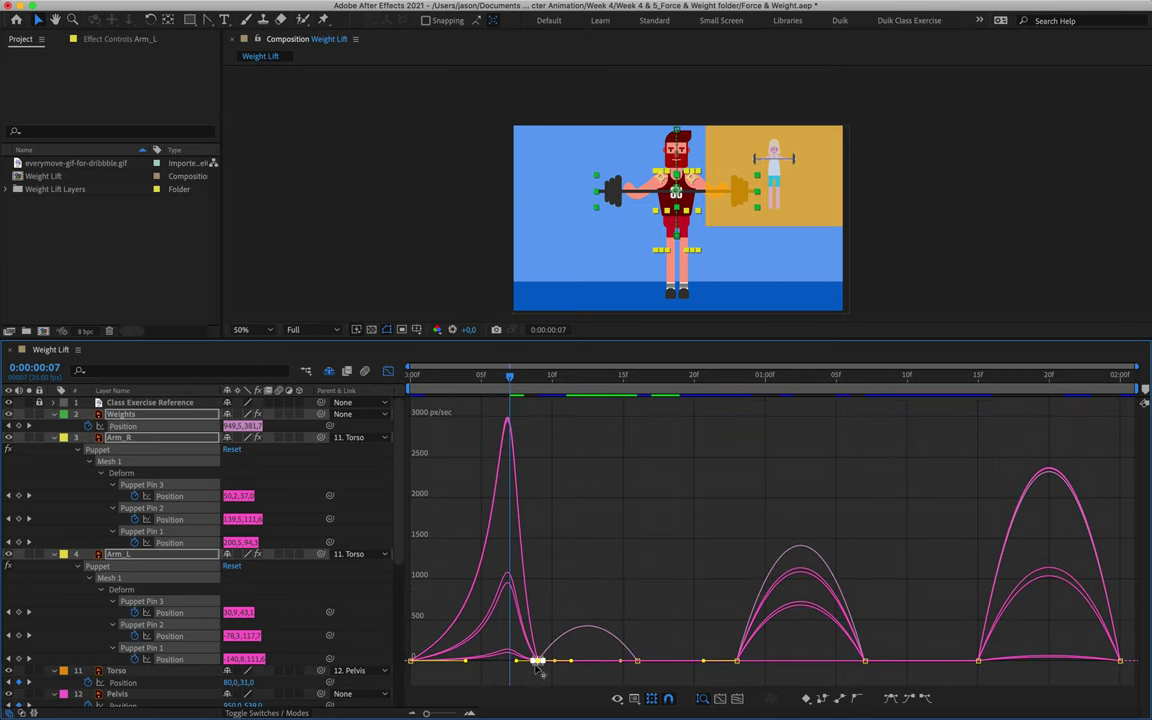
left_click_drag(516, 664, 505, 663)
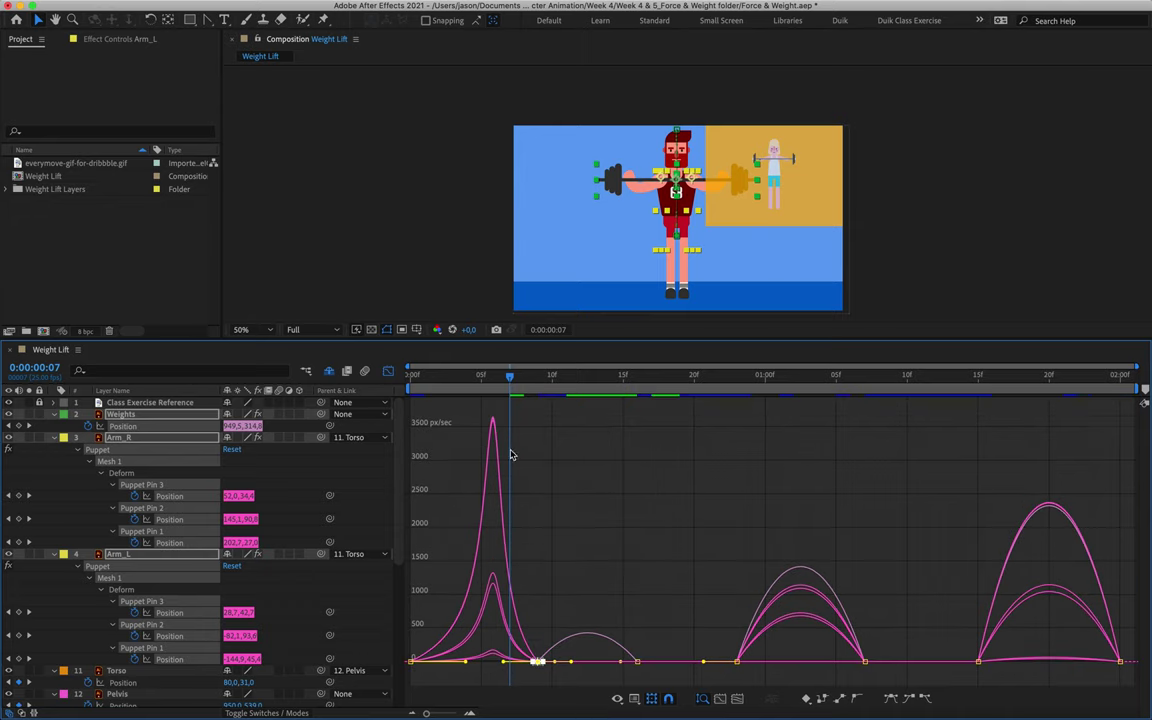
key("space")
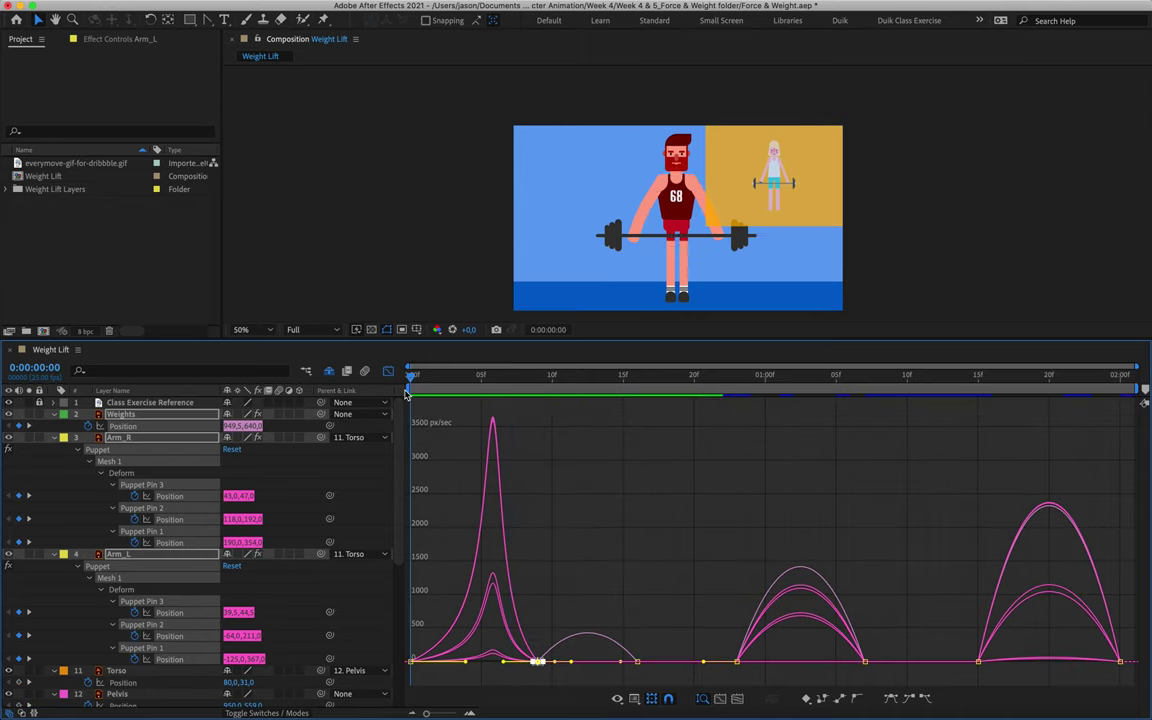
Try a sharp speed peak for the overhead press by lengthening the eases out of 0:00:00:23 and into 0:00:01:07, with a playback check.
left_click_drag(420, 389, 743, 478)
left_click(550, 392)
left_click(737, 381)
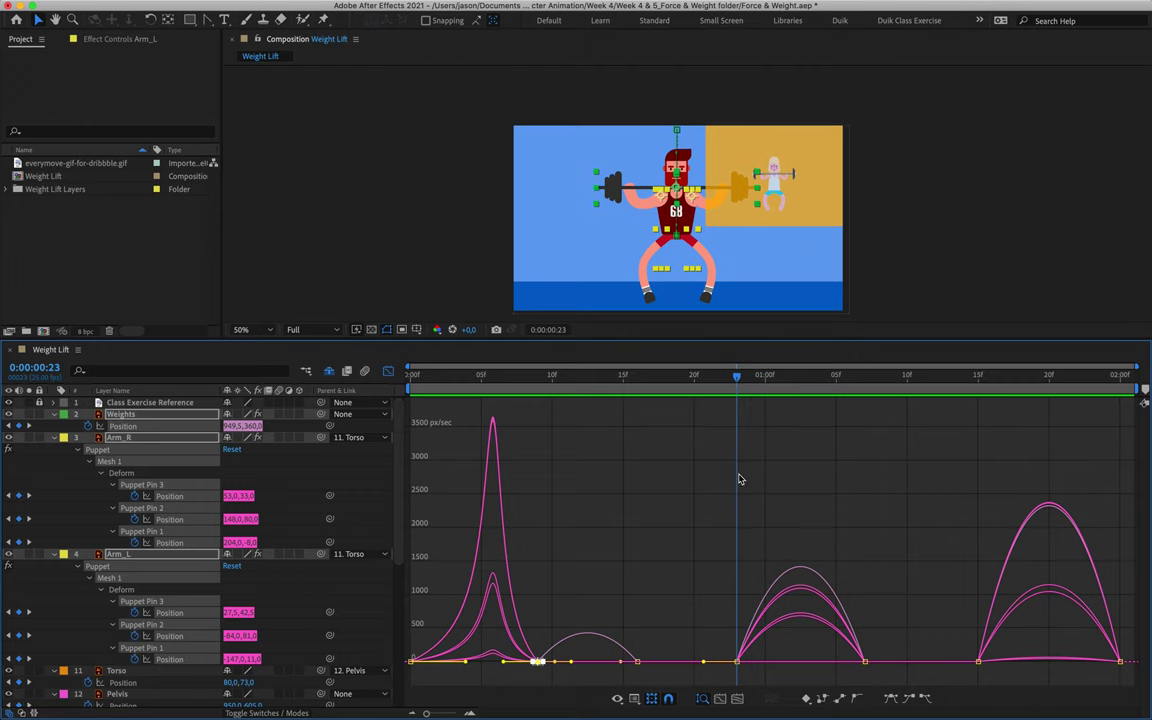
left_click(699, 622)
left_click(749, 669)
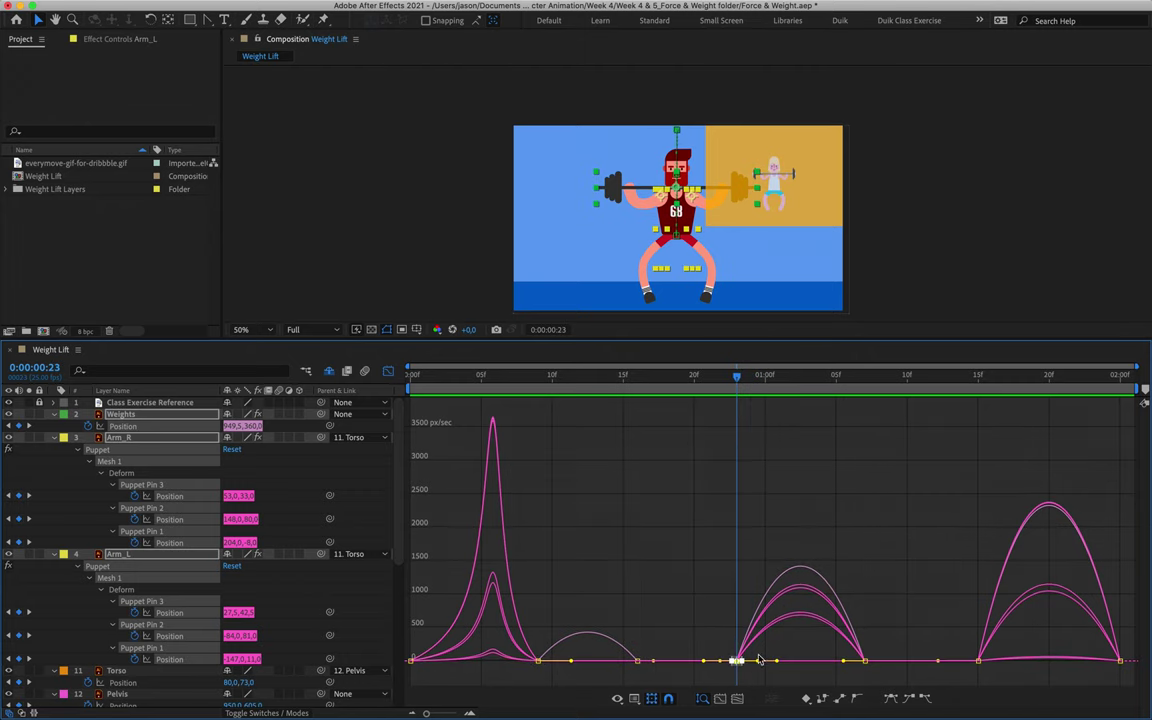
left_click_drag(759, 663, 826, 665)
left_click(864, 661)
key("space")
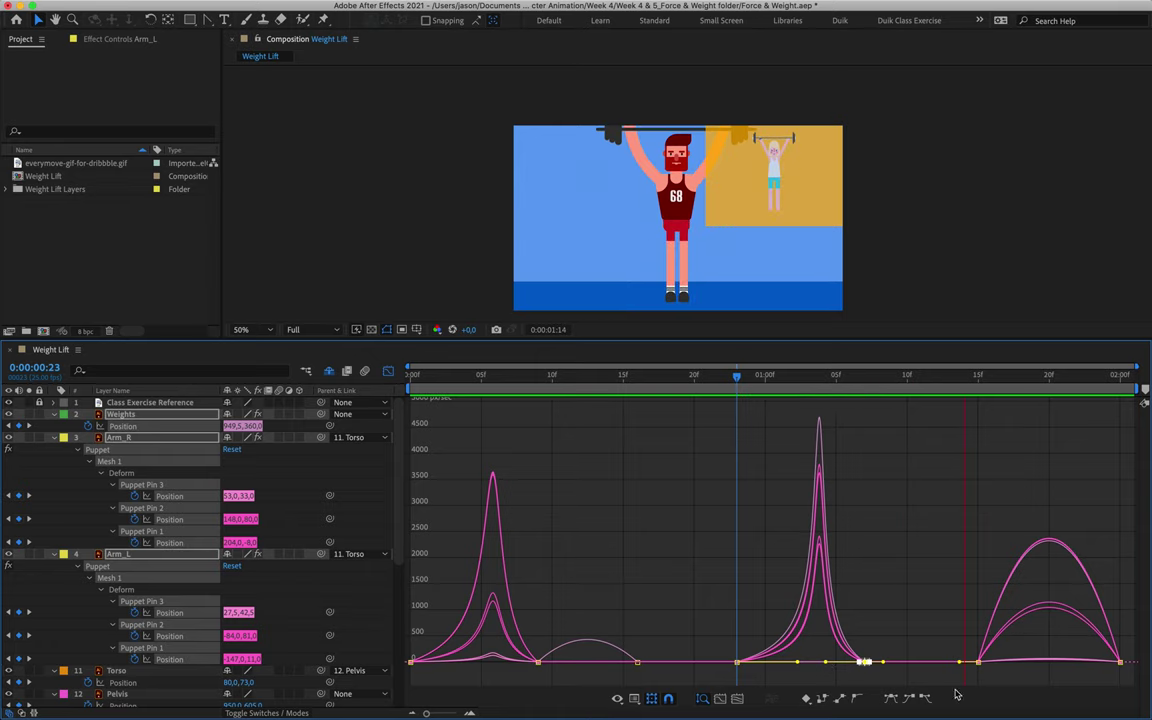
key("space")
Give the overhead press a long ease out of 0:00:00:23 and a short ease into 0:00:01:07, checking it in playback.
left_click_drag(826, 665, 850, 663)
left_click(733, 643)
left_click_drag(733, 643, 800, 663)
left_click(709, 377)
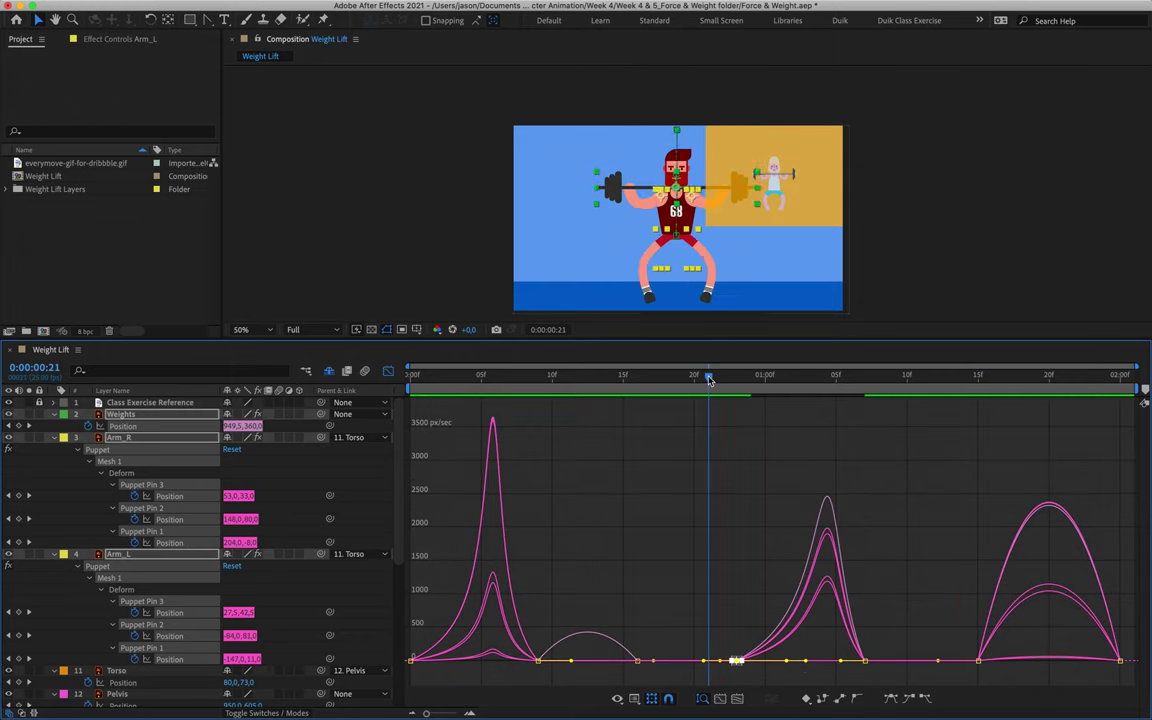
key("space")
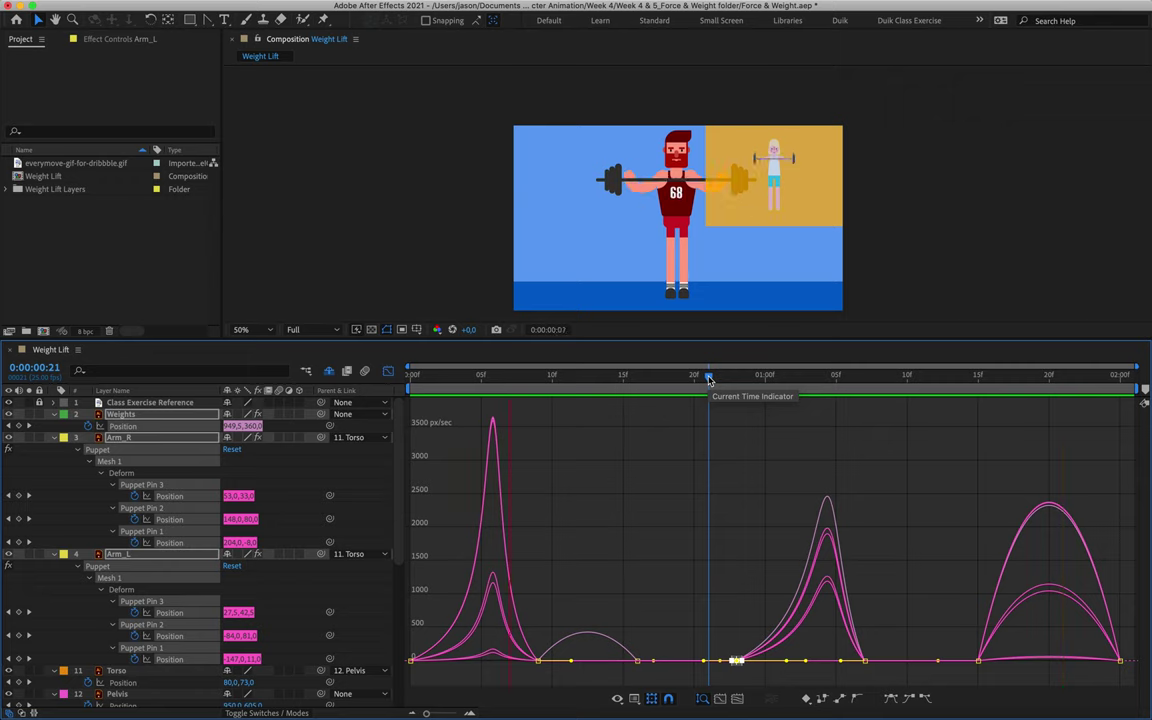
key("space")
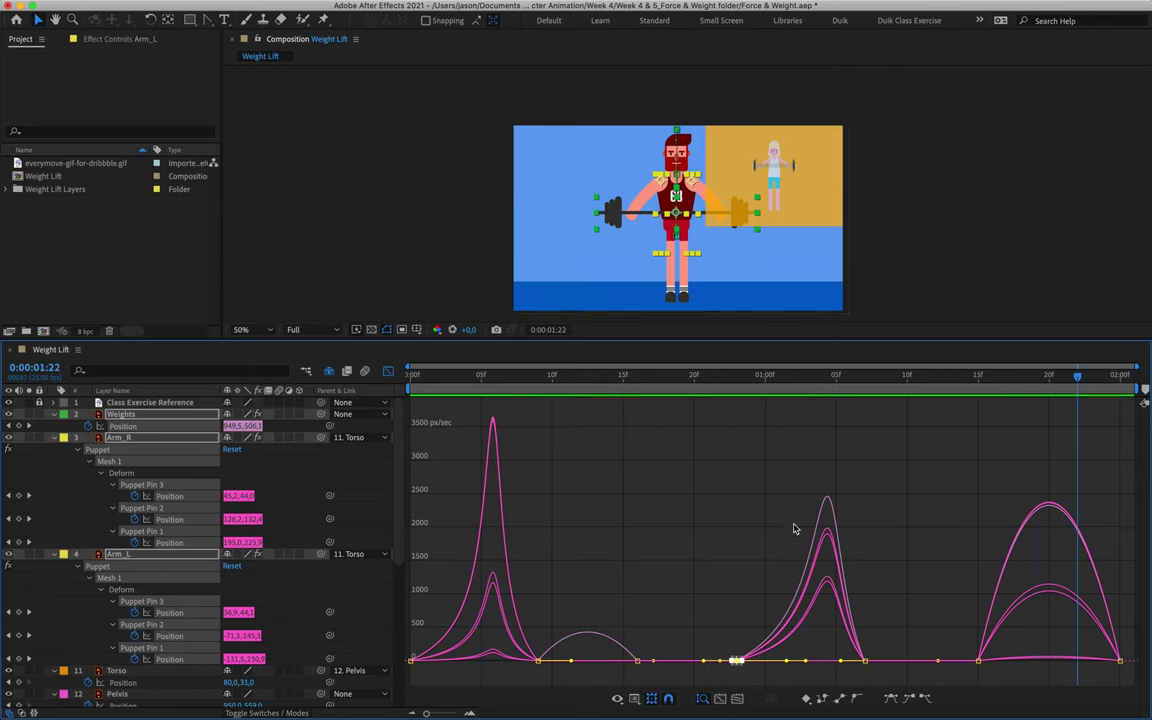
left_click_drag(788, 663, 818, 663)
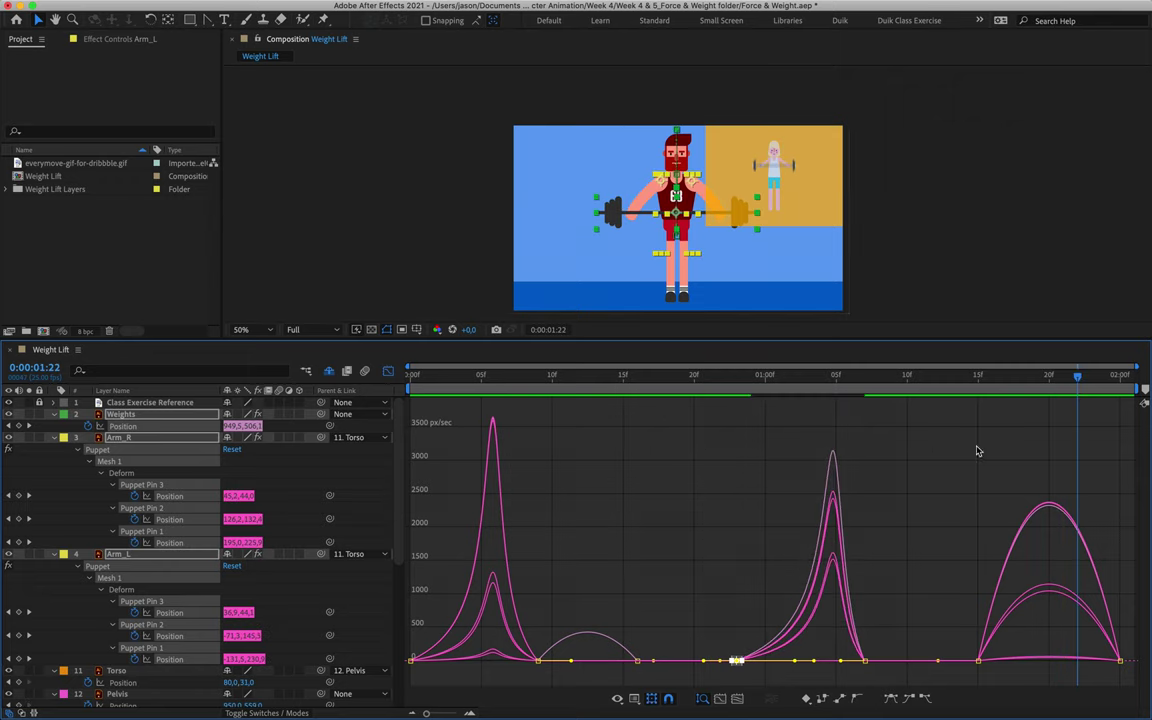
Lengthen the weights and arms' ease into 0:00:02:00 so the barbell drops fast and settles slowly, and play it back.
left_click(979, 497)
mouse_move(982, 386)
left_mouse_down()
mouse_move(1075, 380)
mouse_move(978, 380)
left_mouse_up()
left_click_drag(1040, 420, 988, 444)
left_click_drag(1075, 607, 1069, 661)
left_click_drag(975, 378, 905, 377)
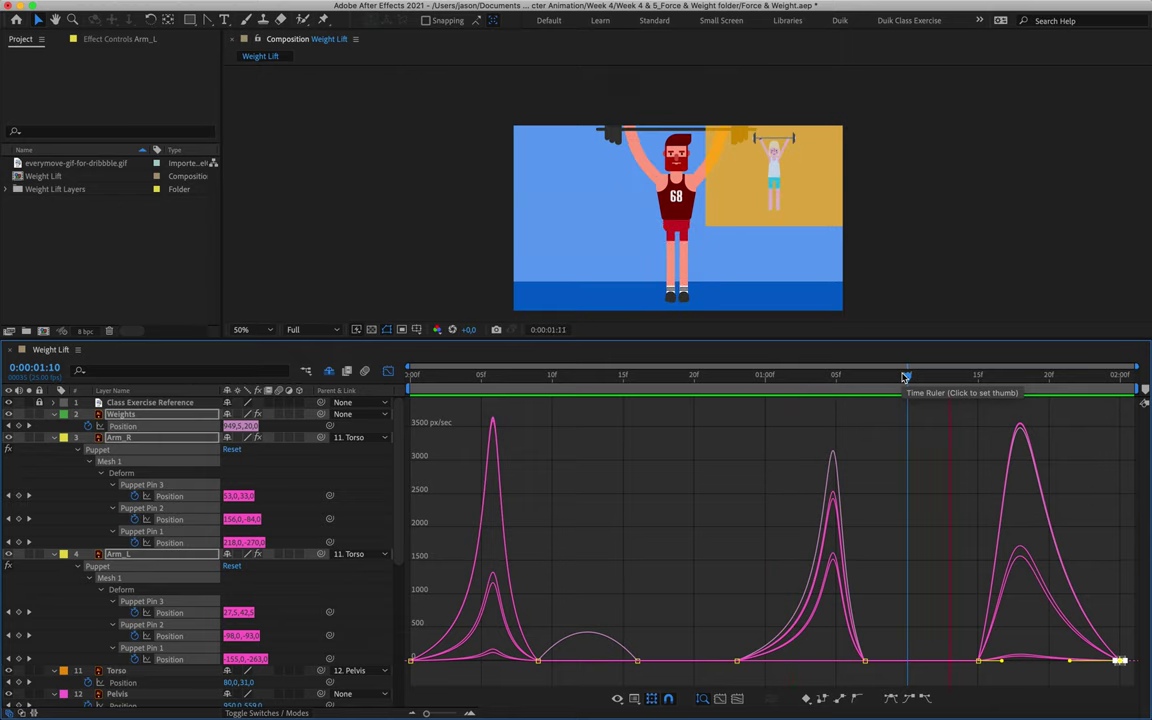
key("space")
Show the speed graph for the Torso, Pelvis, Leg_R and Leg_L keyframes at 0:00:00:05 and 0:00:00:07, and scrub to 0:00:00:07.
key("Home")
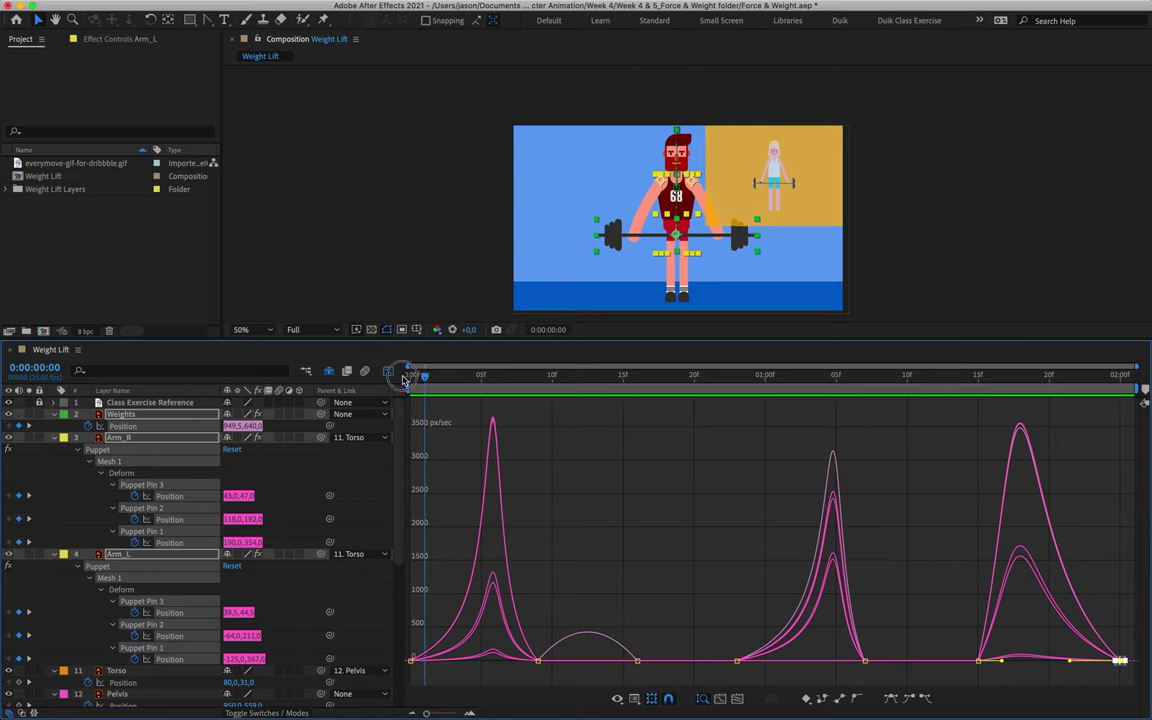
left_click(388, 371)
scroll(469, 574, "down", 10)
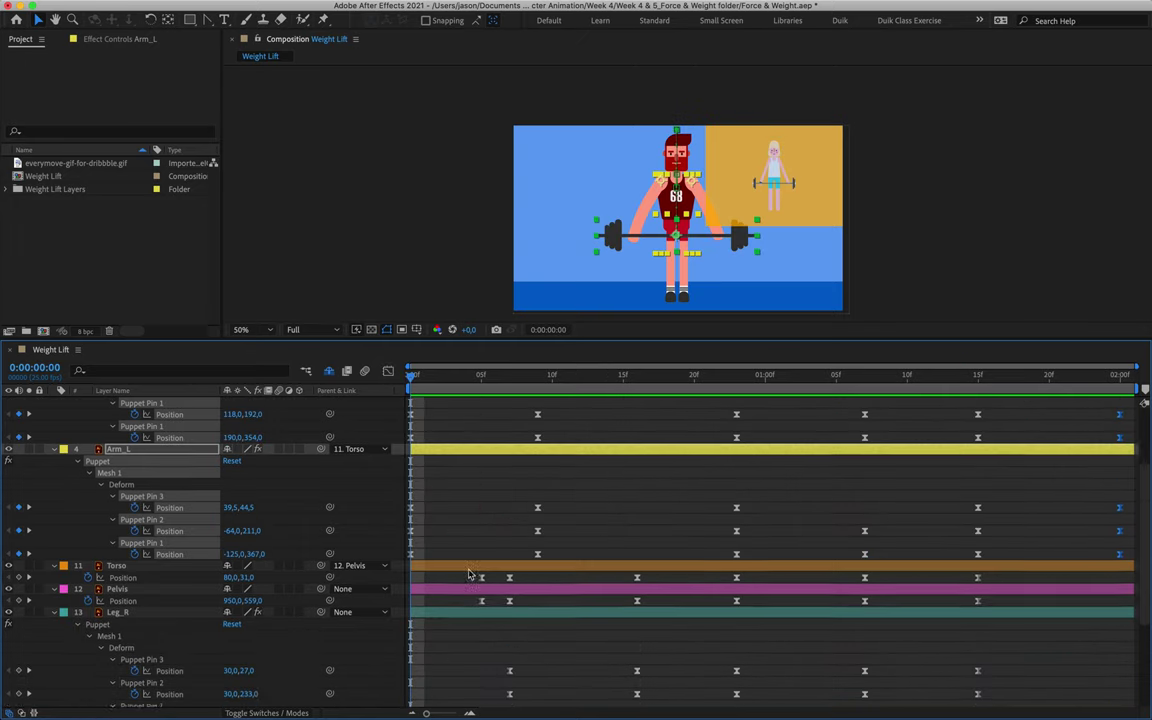
left_click_drag(470, 413, 535, 705)
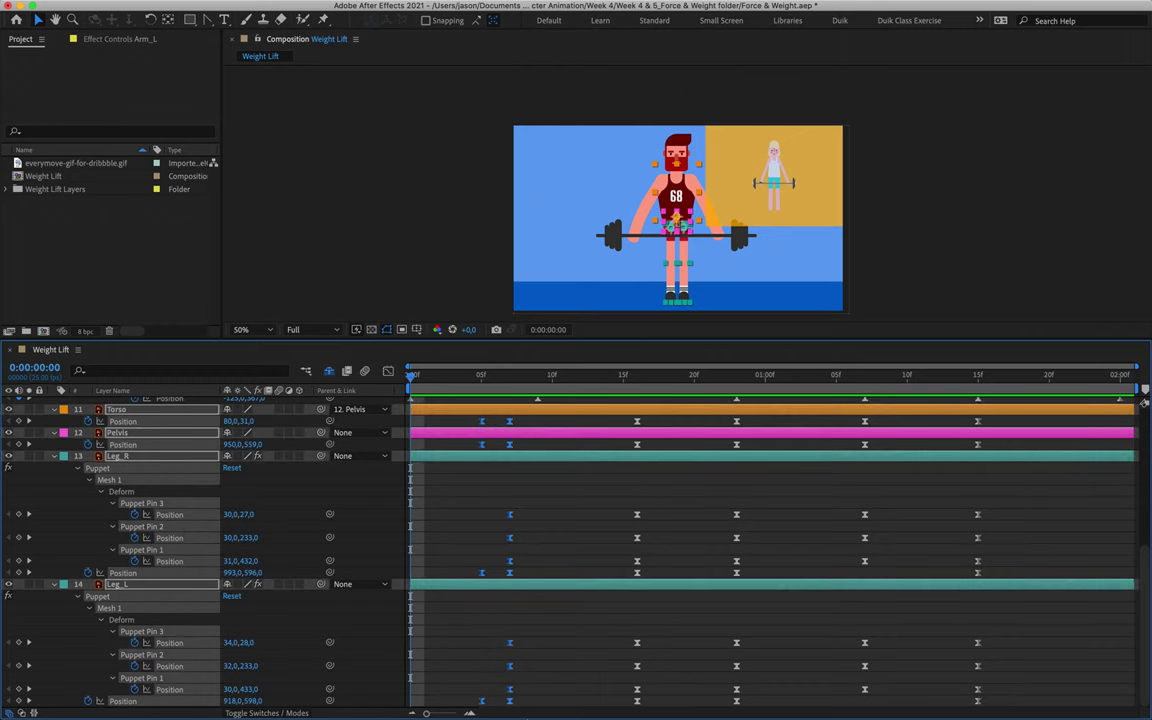
left_click(389, 372)
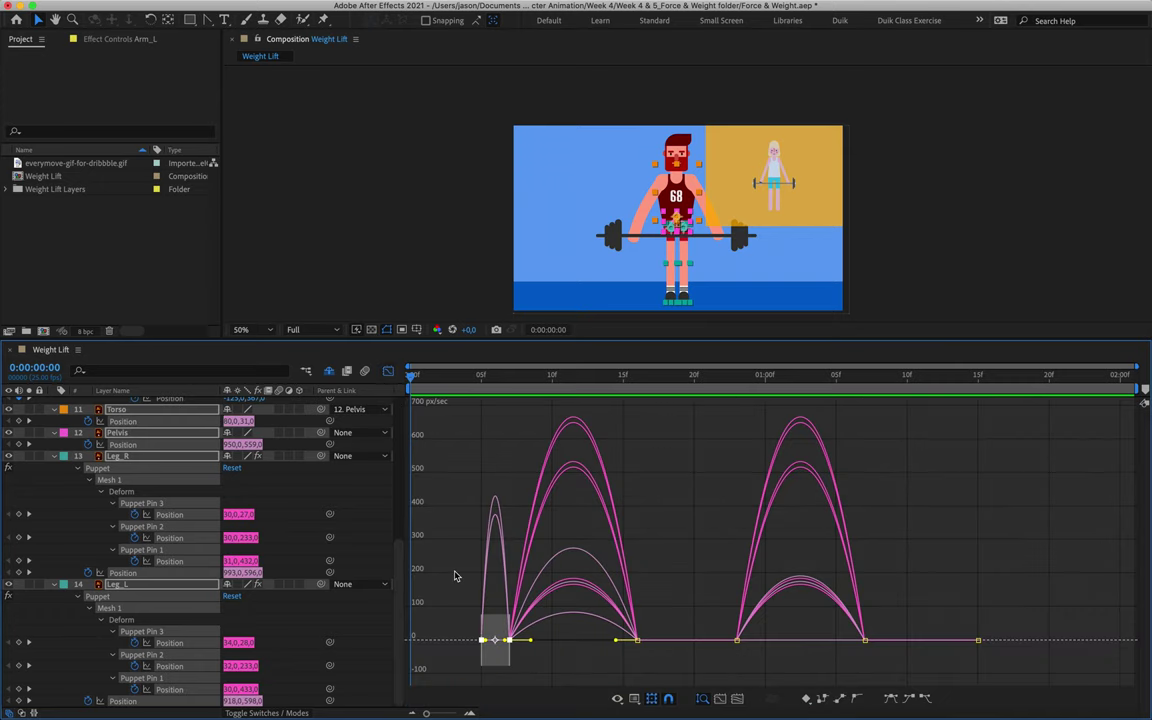
left_click_drag(505, 378, 494, 418)
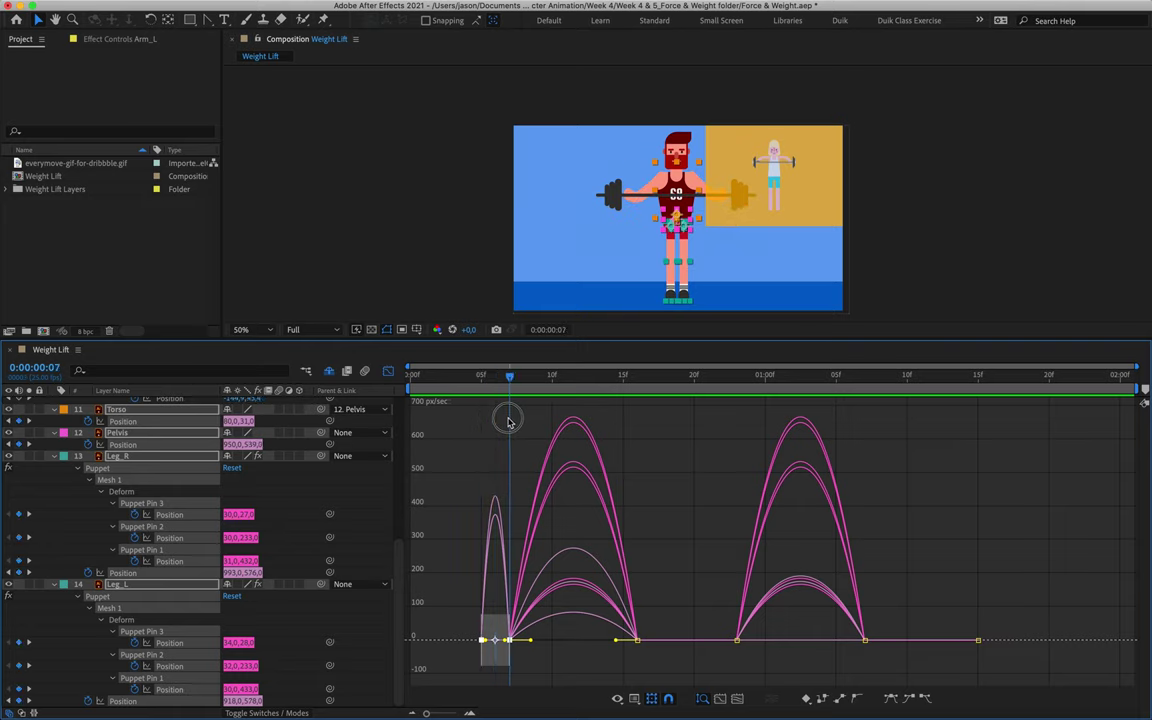
Lengthen the torso, pelvis and legs' ease into 0:00:00:16 so the squat drops fast and settles slowly, and play it back.
mouse_move(516, 424)
left_mouse_down()
mouse_move(625, 404)
mouse_move(527, 399)
mouse_move(627, 412)
mouse_move(514, 433)
left_mouse_up()
left_click(535, 656)
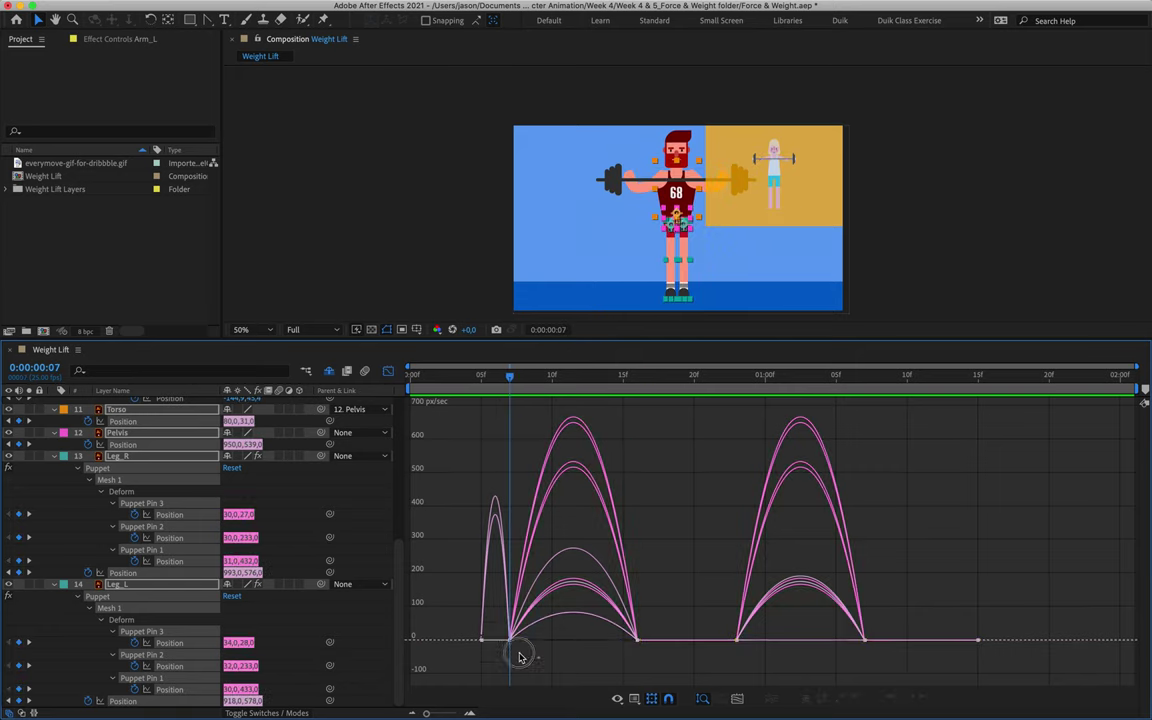
left_click_drag(672, 641, 543, 665)
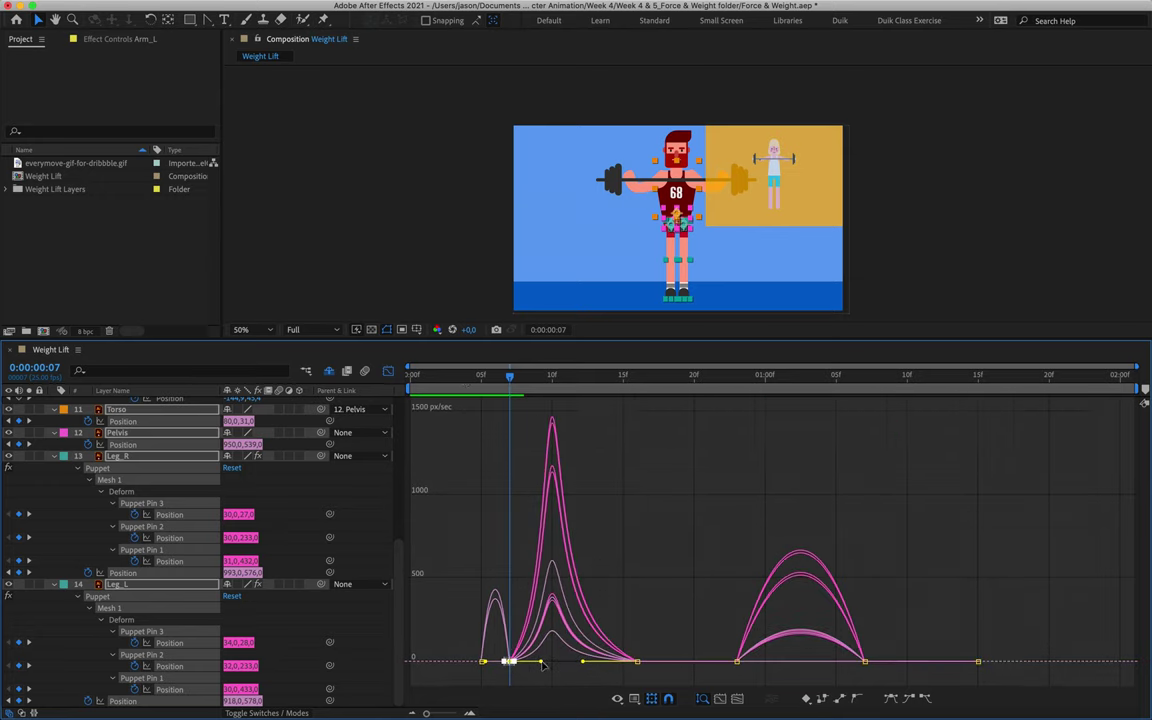
left_click(441, 375)
key("space")
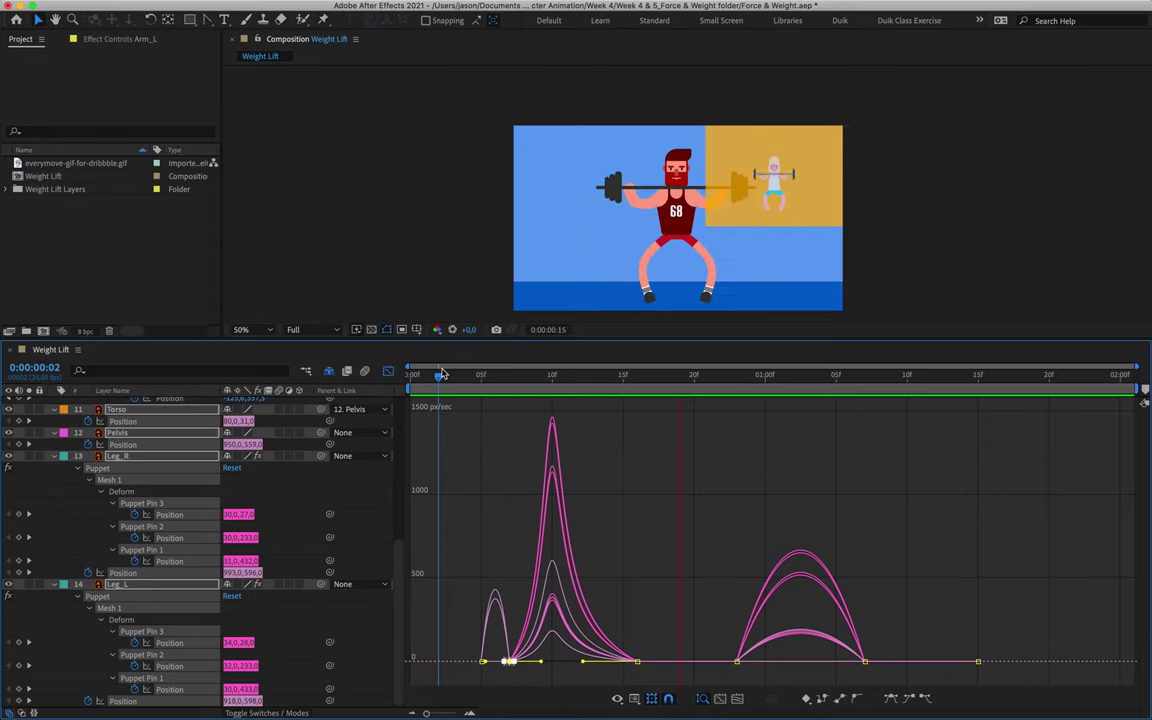
Give the torso, pelvis and legs a long ease out of 0:00:00:23 and a short ease into 0:00:01:07, checking playback at 100% view.
left_click(725, 378)
left_click_drag(717, 637, 796, 663)
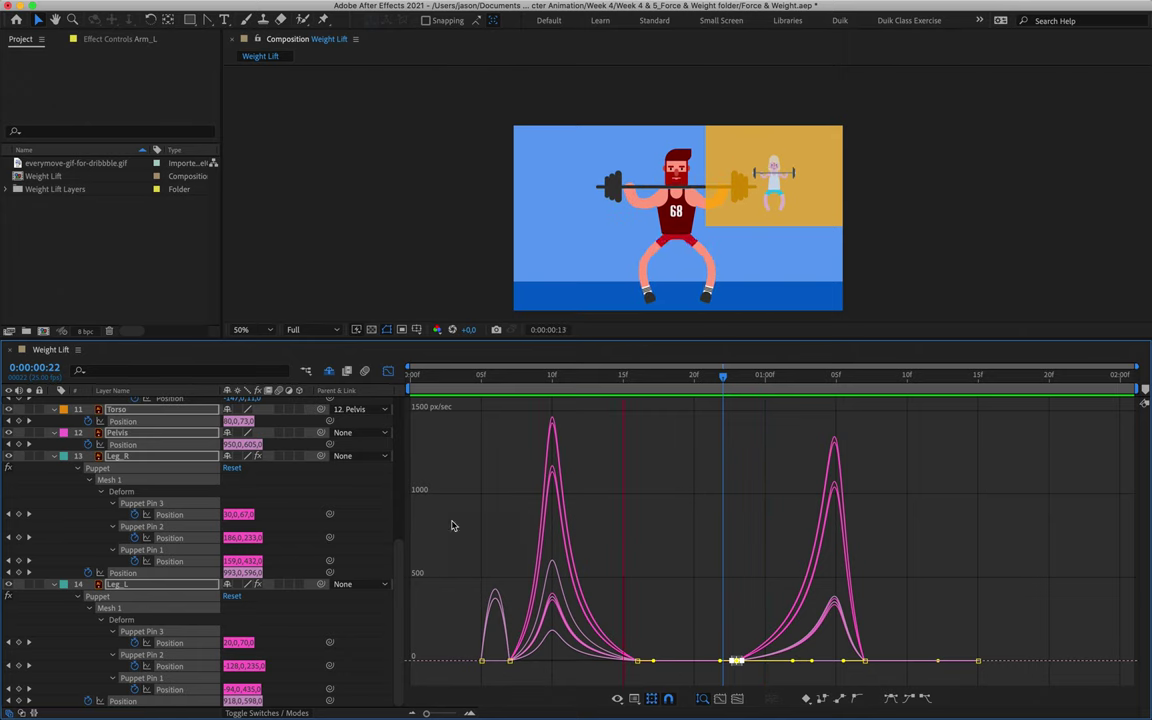
left_click(388, 371)
key("period")
key("period")
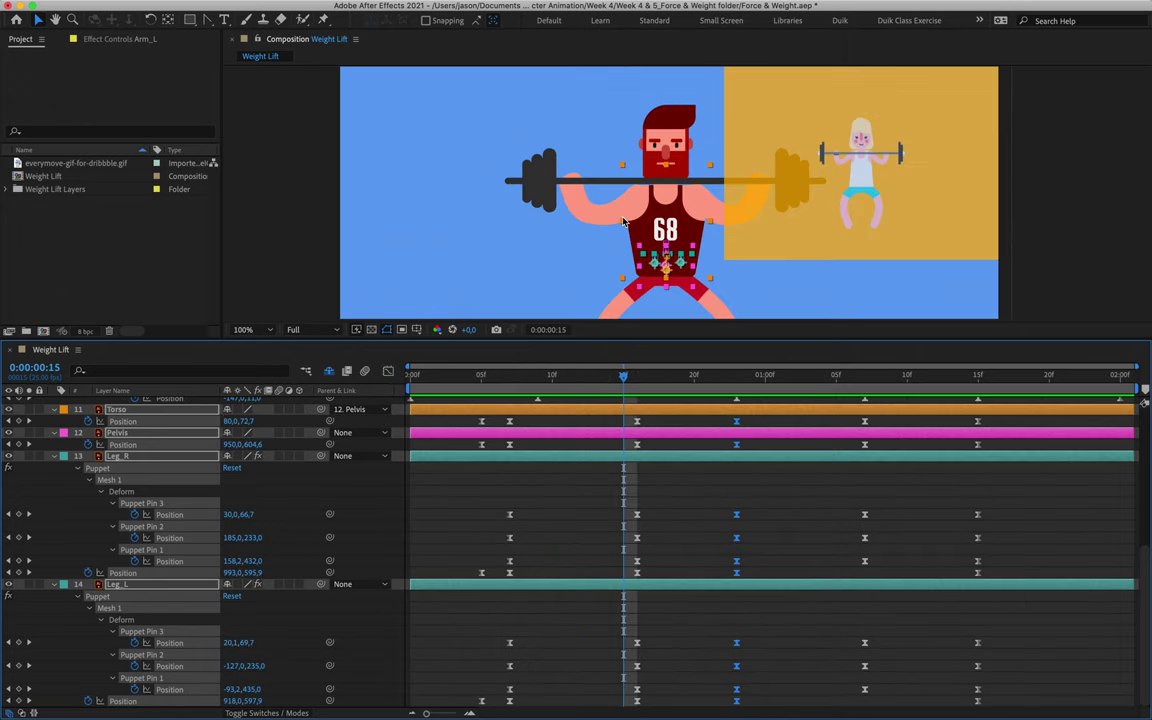
key("space")
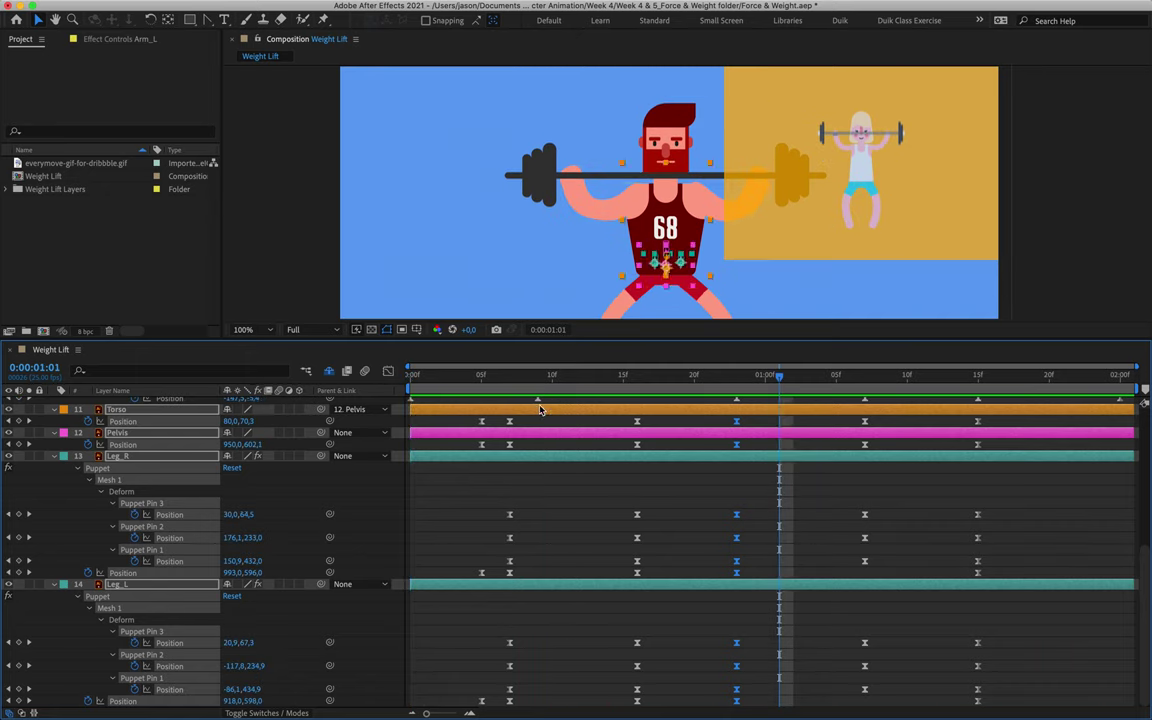
key("space")
Examine the speed graph of Arm_L's Puppet Pin 1 position around 0:00:00:23 and play the animation back.
left_click(388, 371)
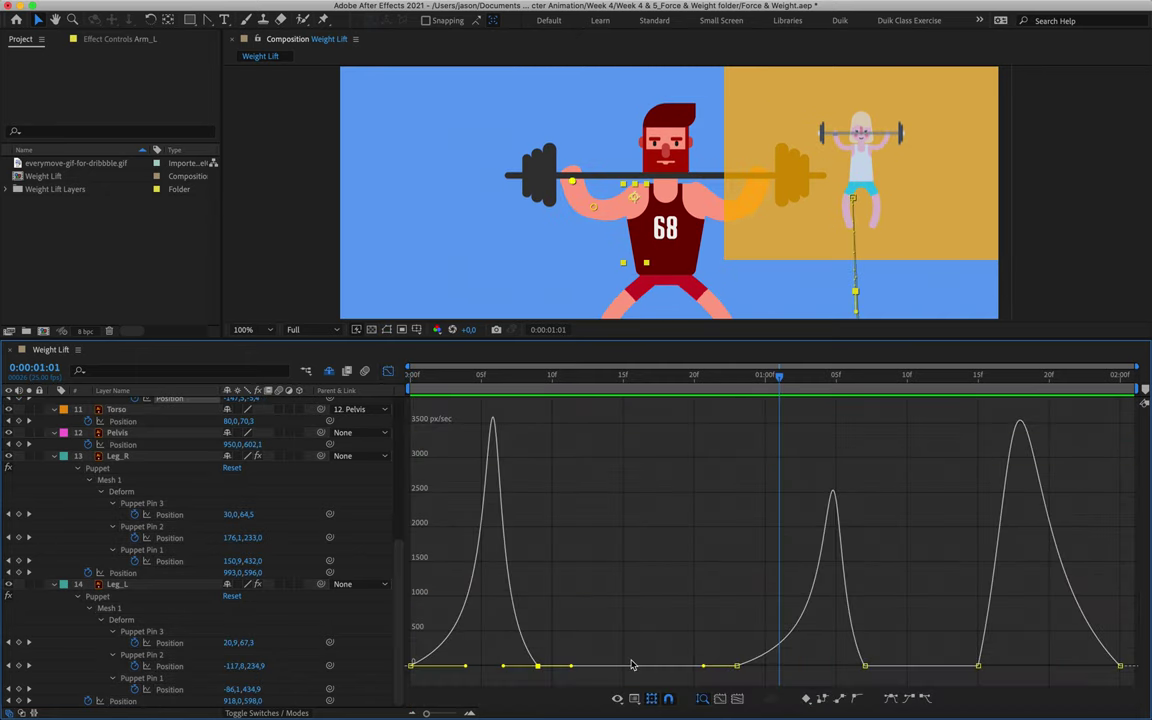
mouse_move(427, 712)
left_mouse_down()
mouse_move(463, 712)
mouse_move(427, 712)
left_mouse_up()
left_click(737, 665)
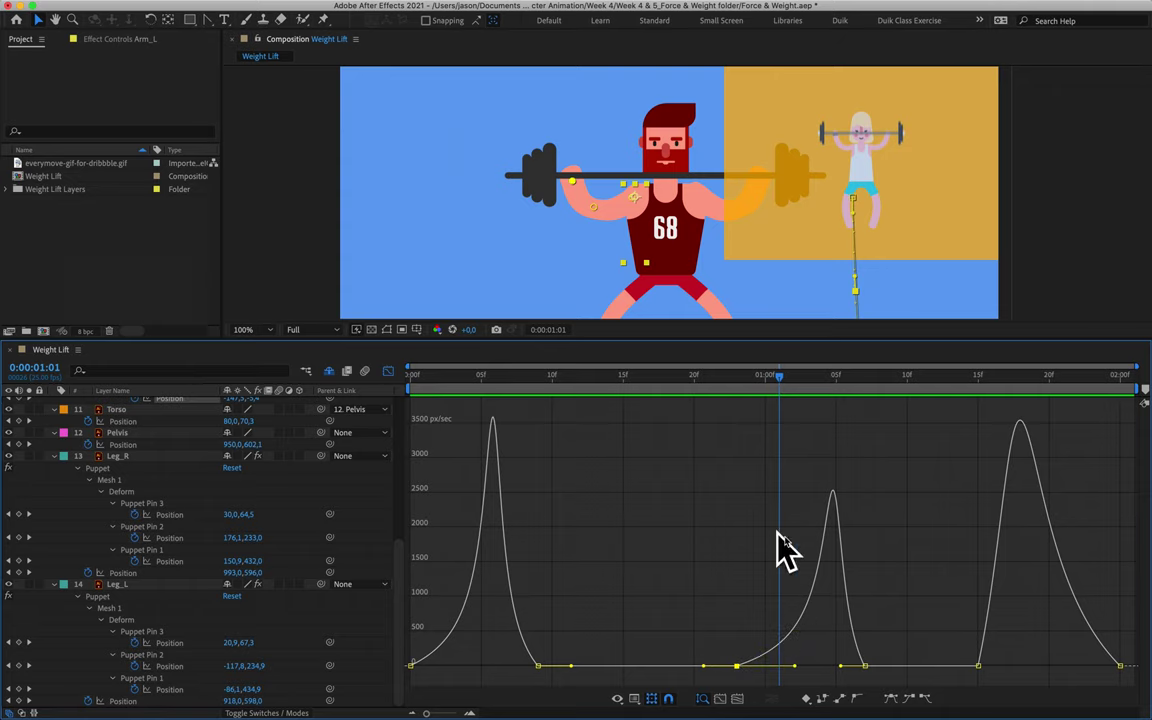
left_click_drag(780, 378, 919, 389)
key("space")
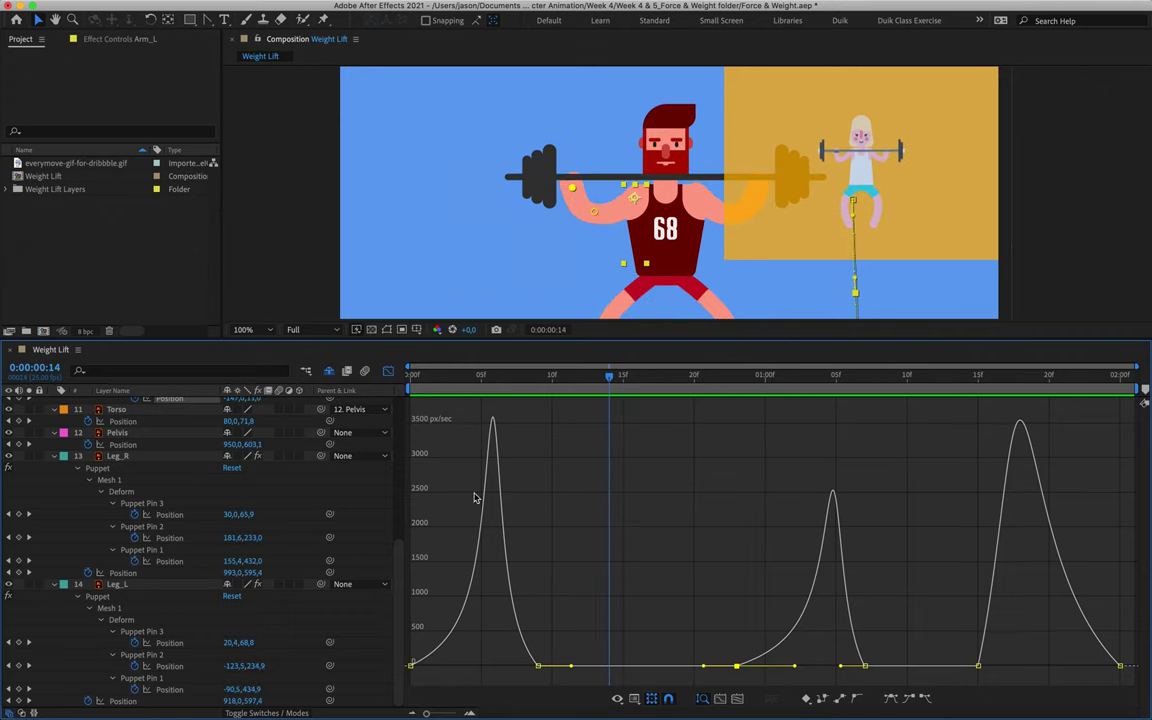
Examine the Weights layer's Position speed graph around 0:00:00:09 and play the lift back from the start.
scroll(140, 421, "up", 5)
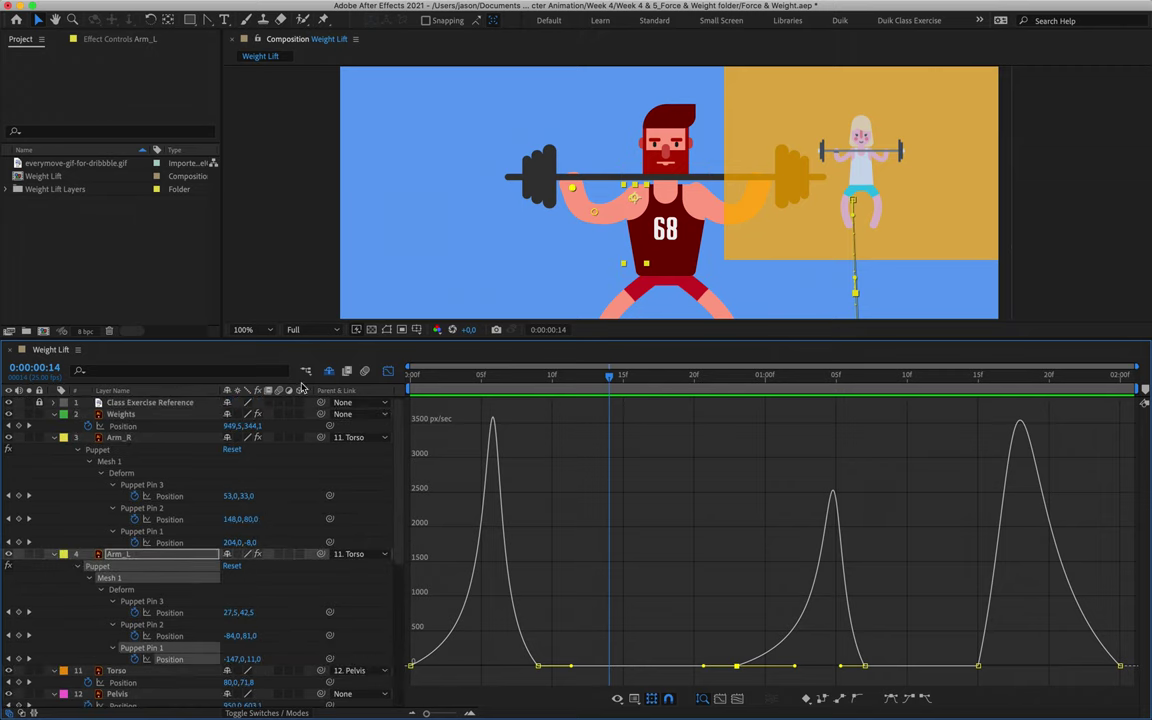
left_click(388, 372)
left_click(537, 426)
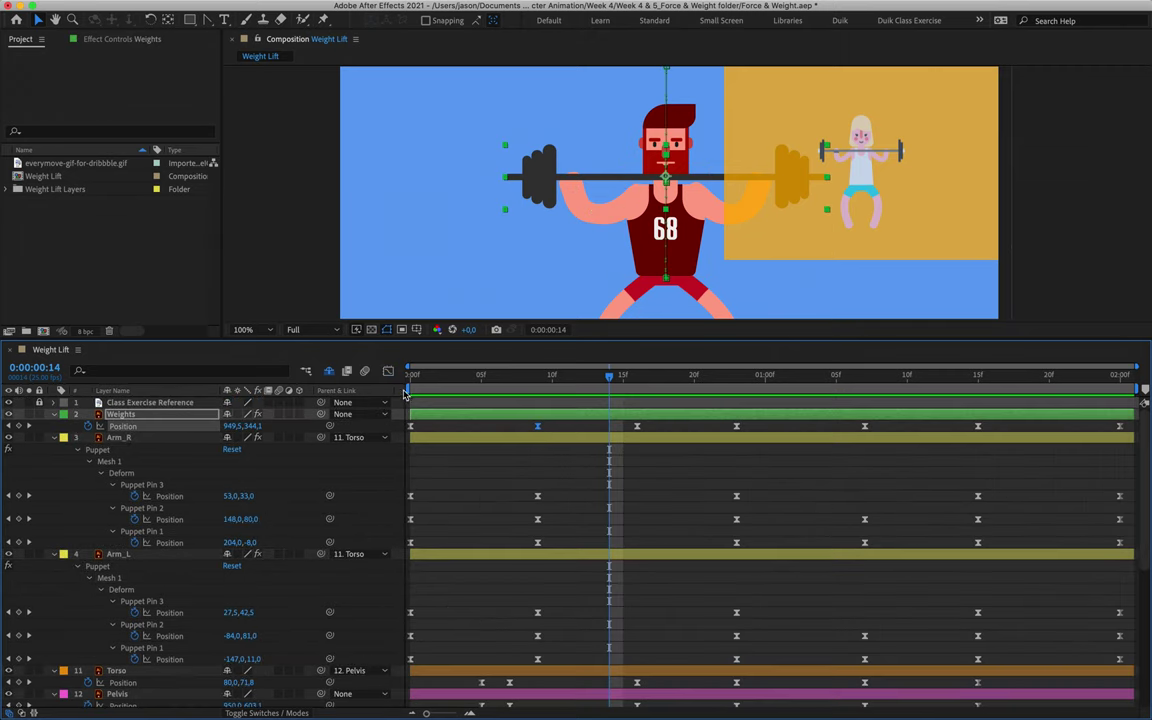
left_click(388, 372)
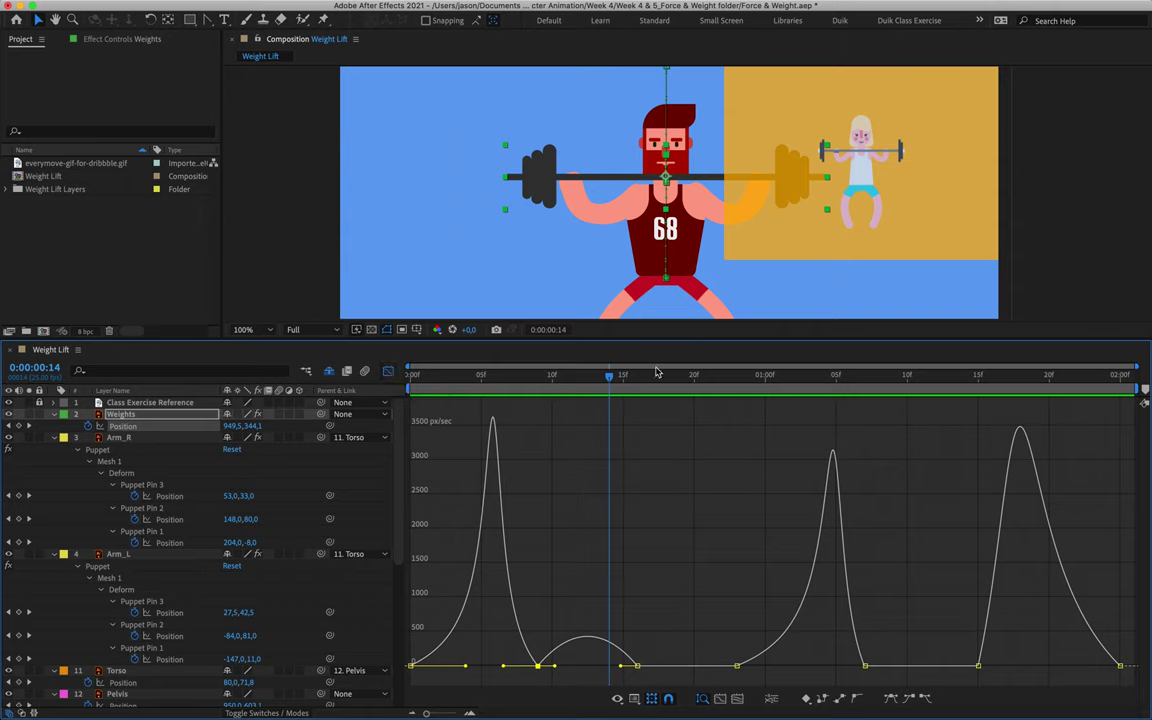
mouse_move(548, 378)
left_mouse_down()
mouse_move(516, 386)
mouse_move(575, 385)
mouse_move(537, 388)
left_mouse_up()
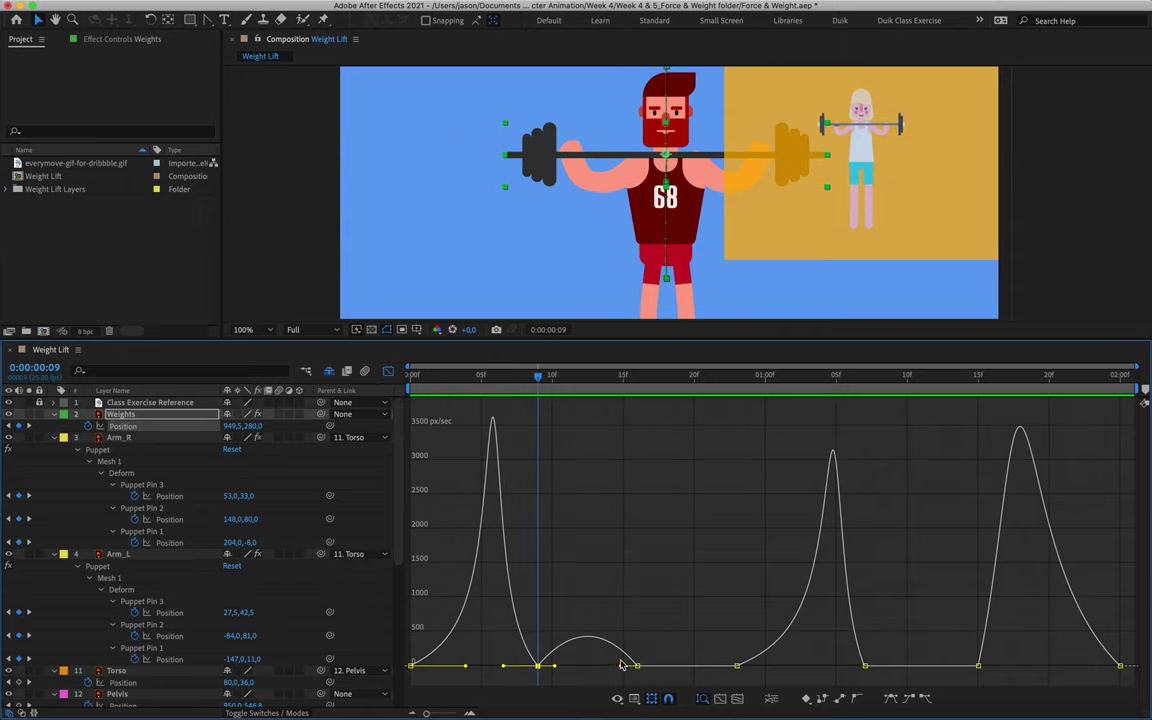
left_click_drag(552, 374, 295, 437)
key("space")
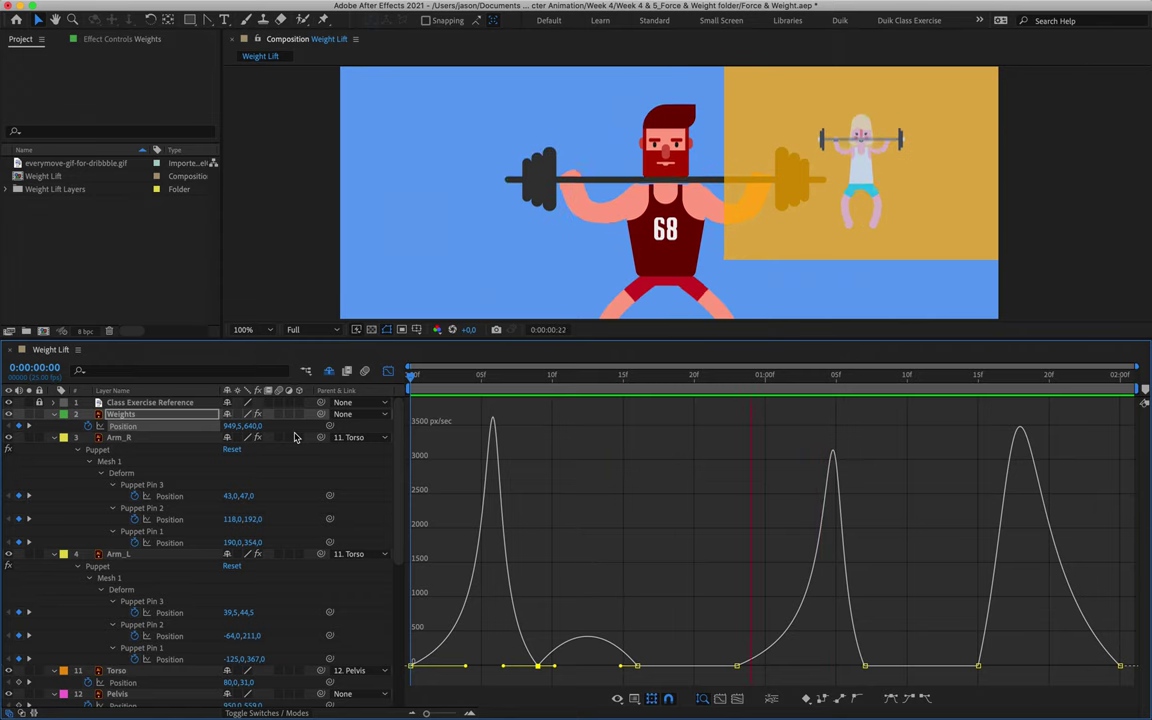
key("space")
left_click(329, 371)
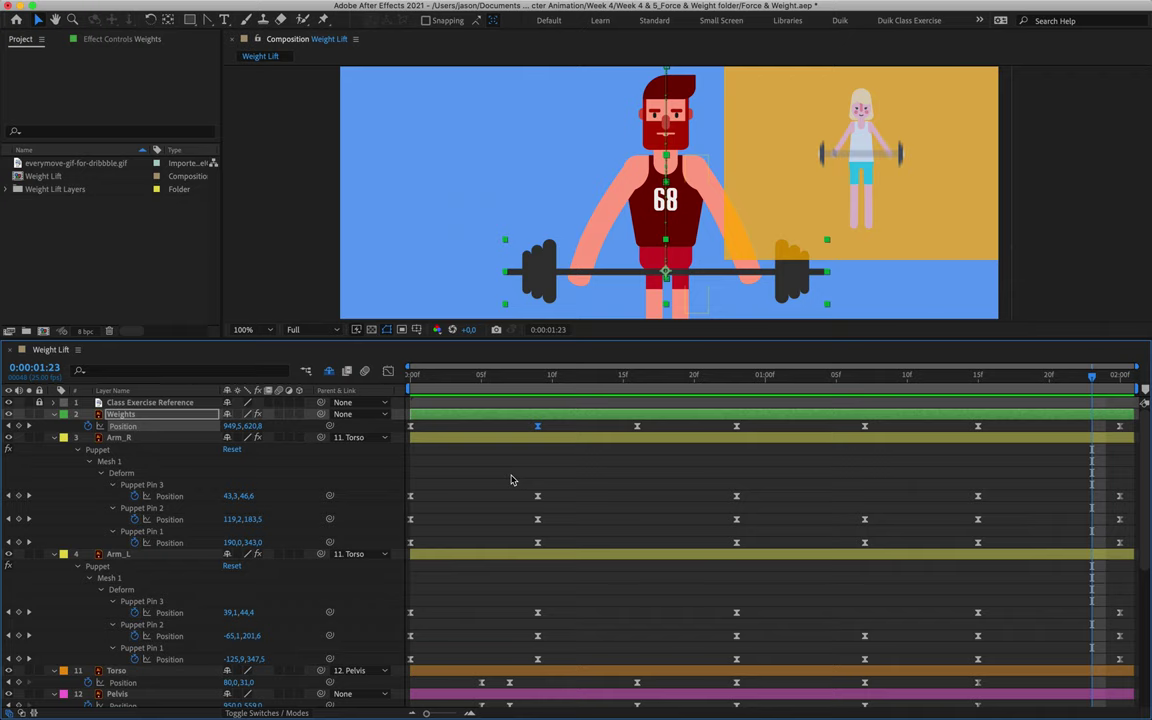
Shift all Torso Position keyframes two frames later so they start at 0:00:00:07, check the playback and return to the start.
scroll(524, 496, "down", 5)
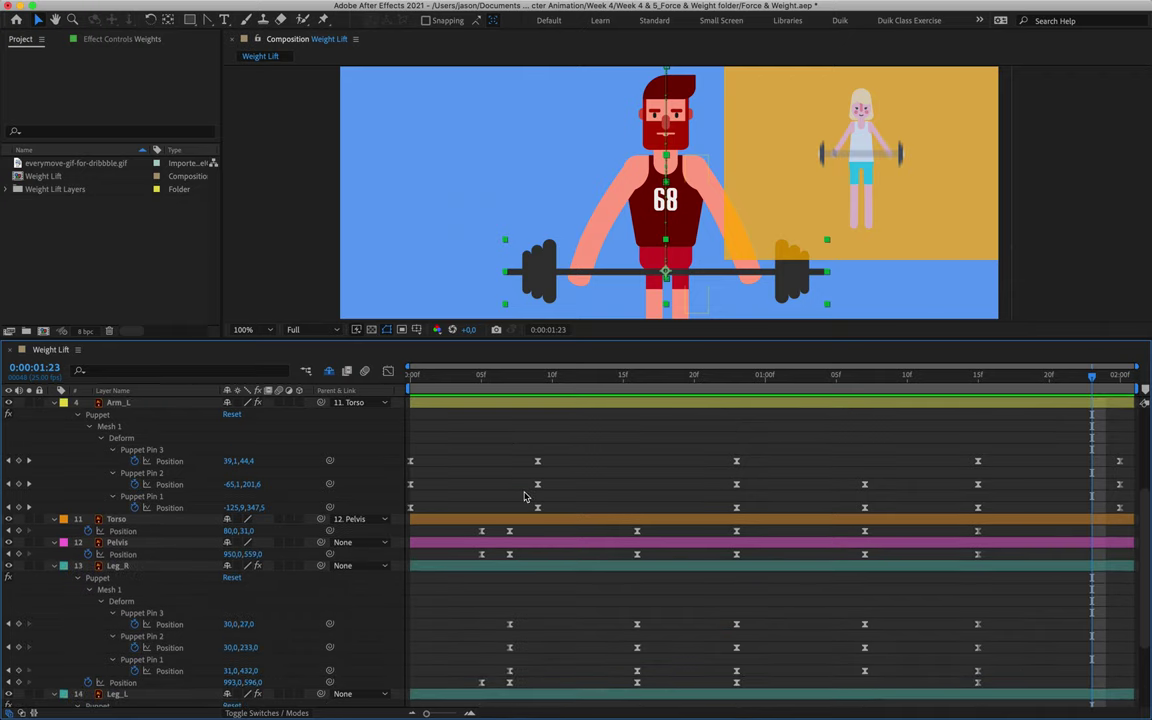
scroll(524, 496, "down", 1)
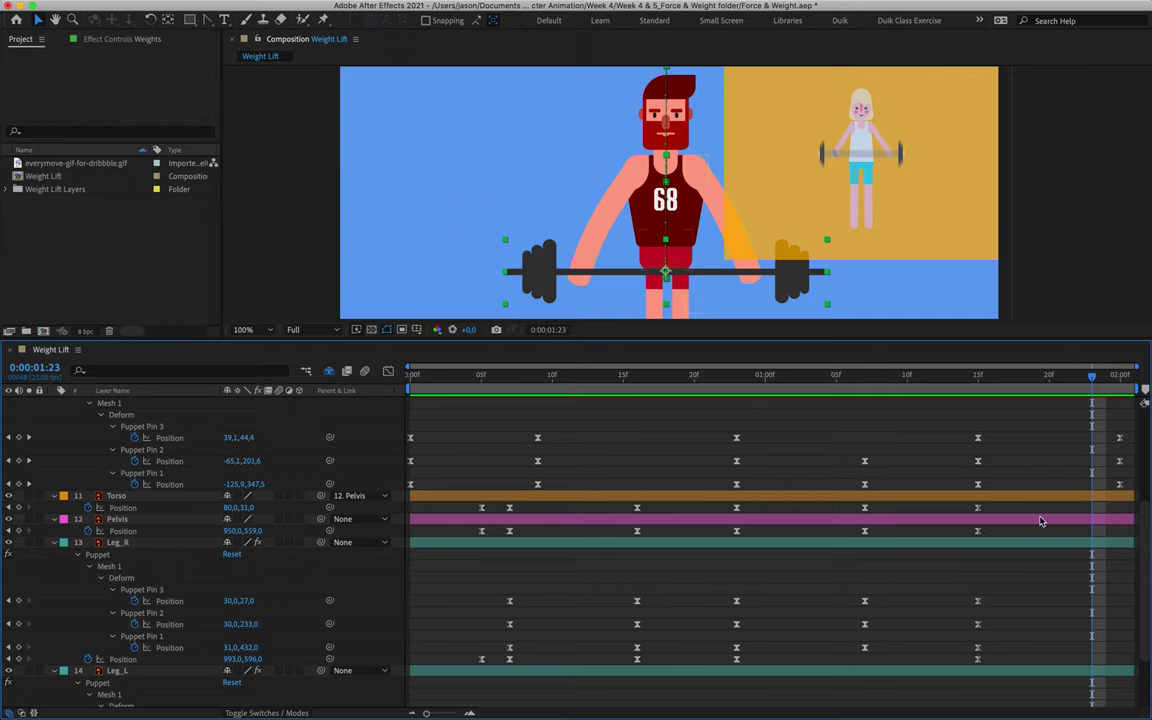
left_click_drag(1036, 506, 430, 515)
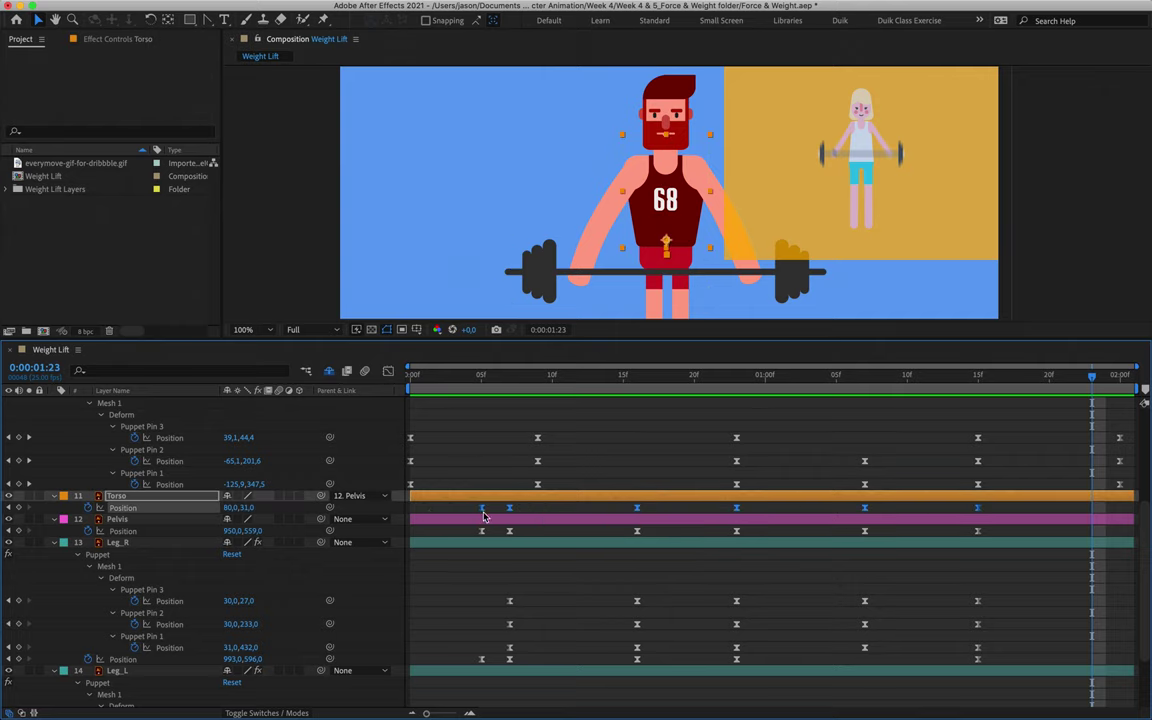
left_click_drag(483, 511, 519, 507)
left_click(455, 378)
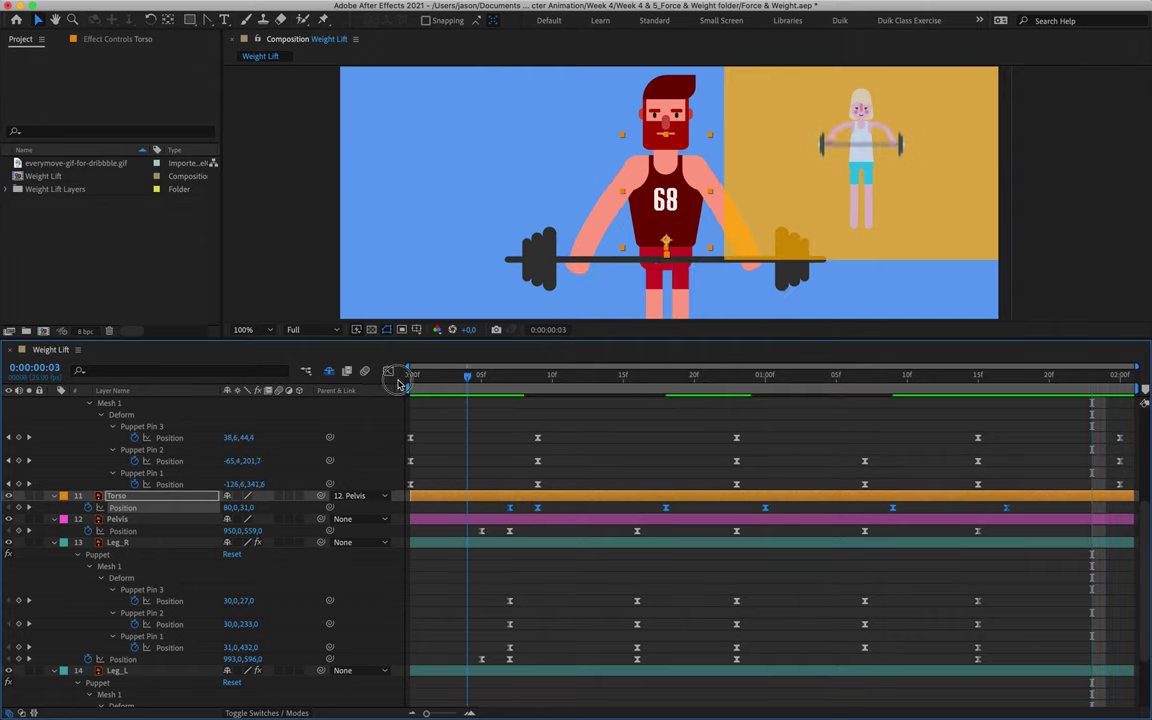
key("space")
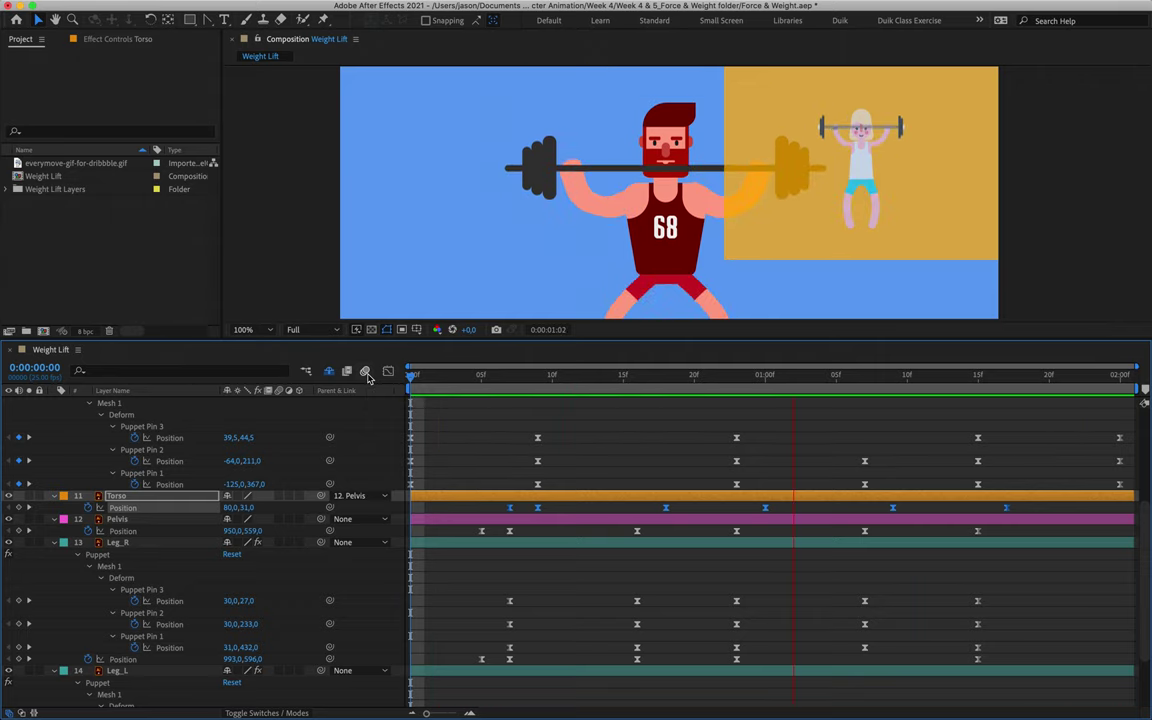
key("space")
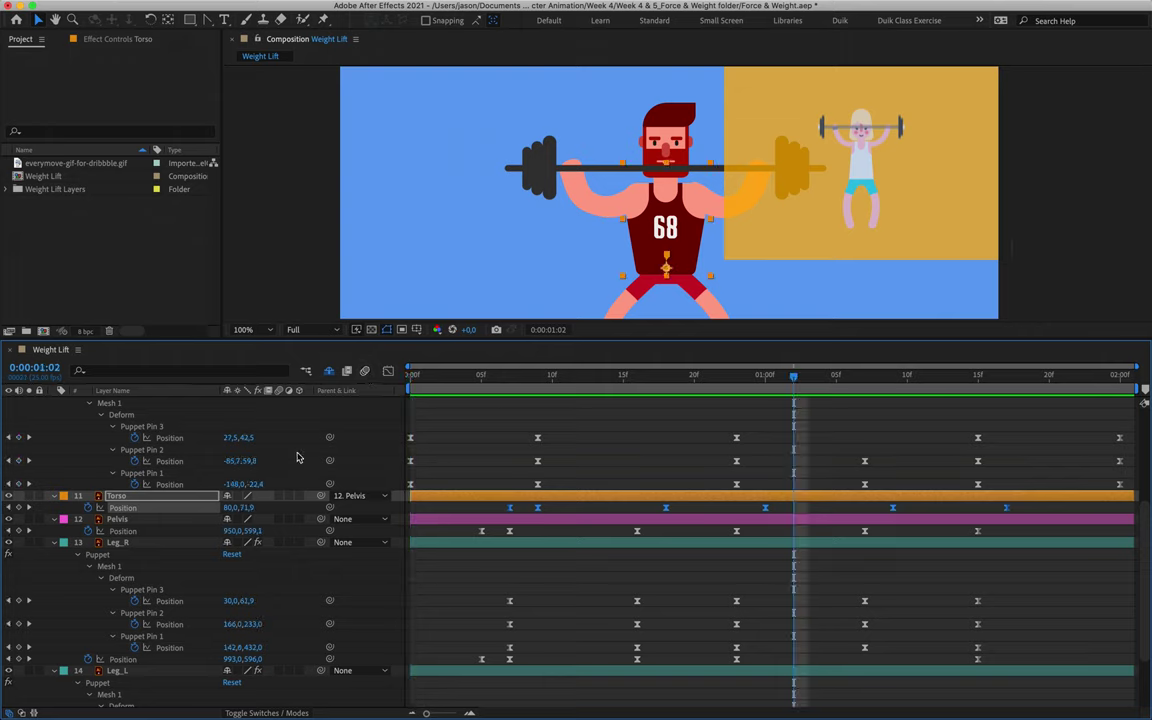
key("Home")
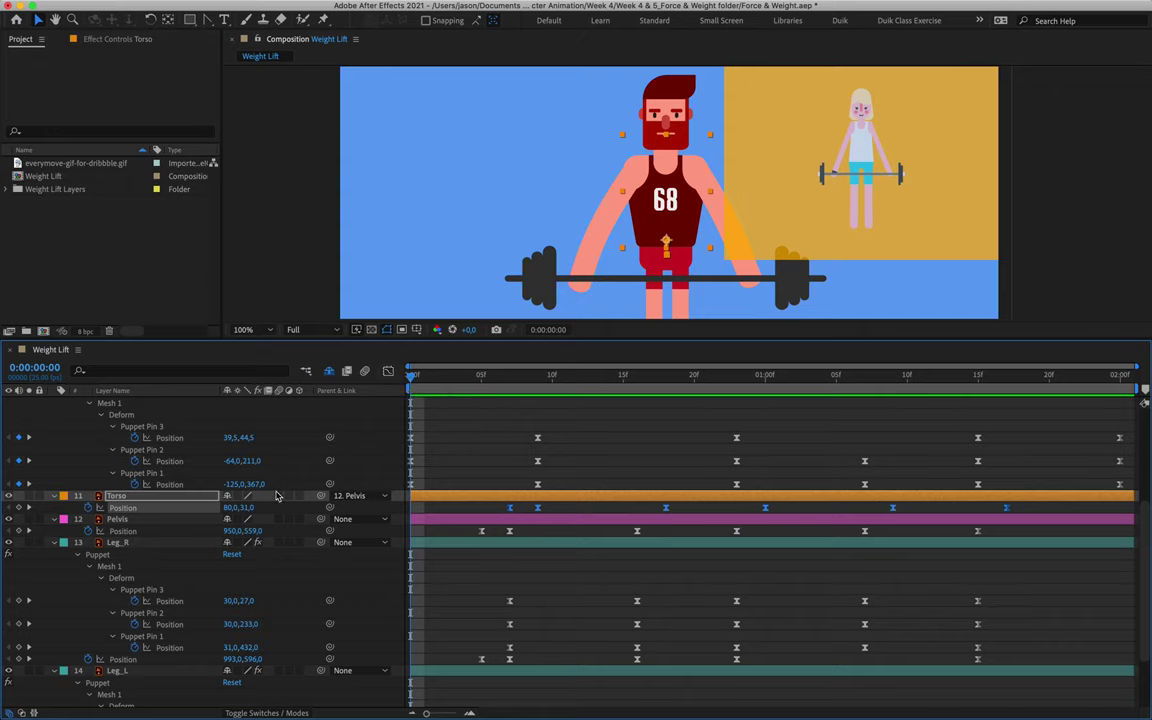
Collapse the revealed keyframe properties of all the animated layers in the timeline.
left_click(283, 568)
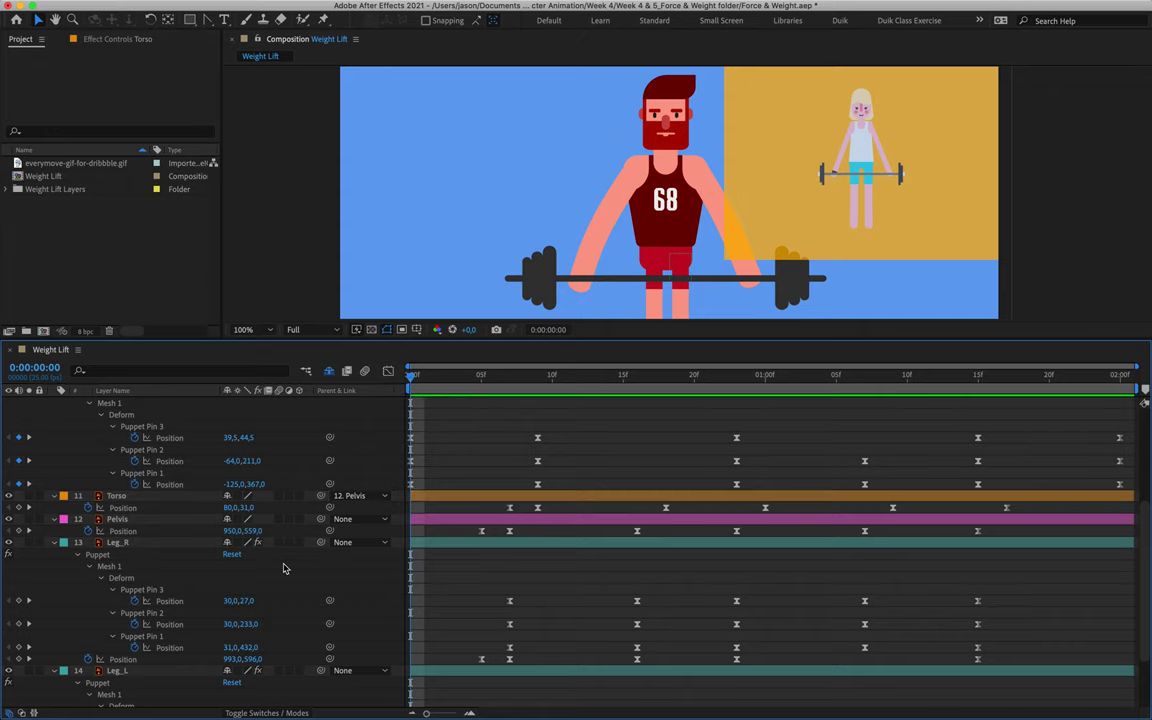
key("super+a")
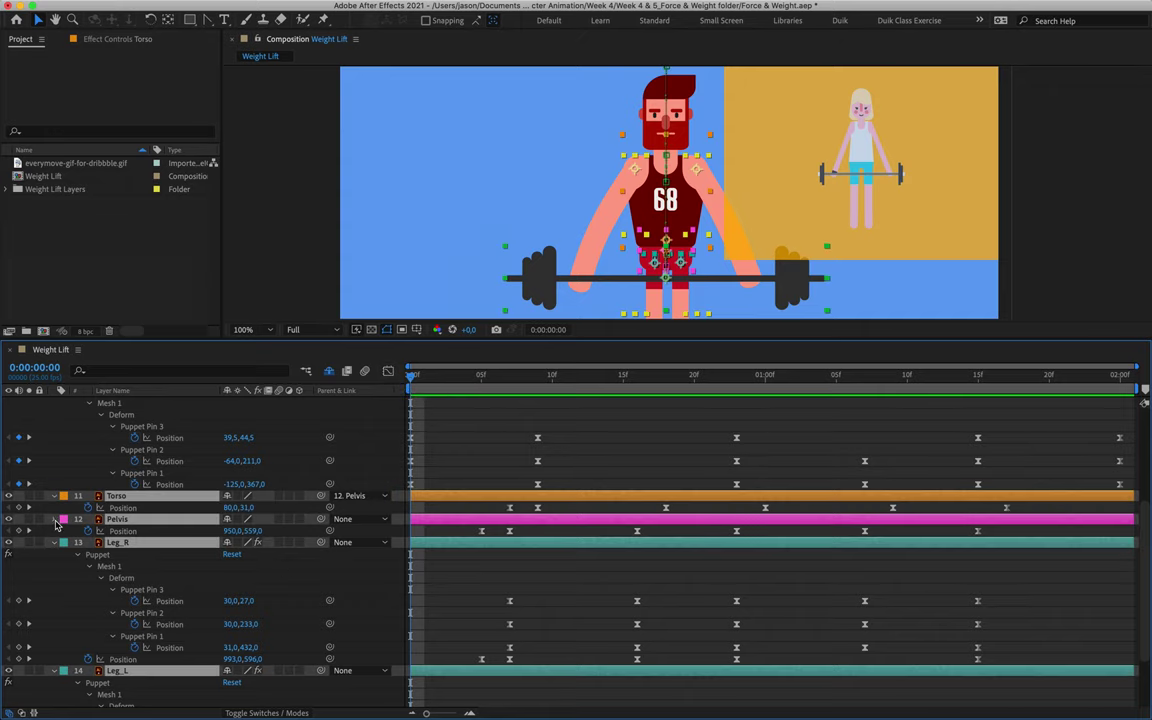
key("u")
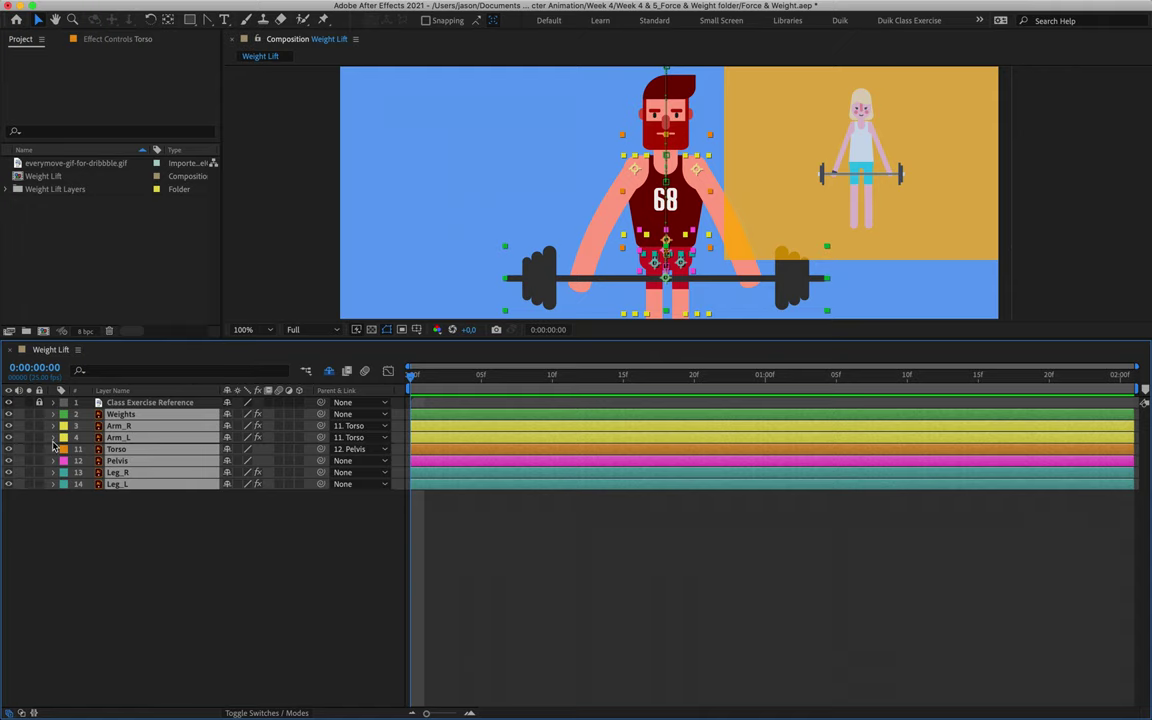
left_click(90, 505)
Lock the Arm_R, Arm_L, Torso, Pelvis, Leg_R and Leg_L layers, and select Weights.
left_click(120, 426)
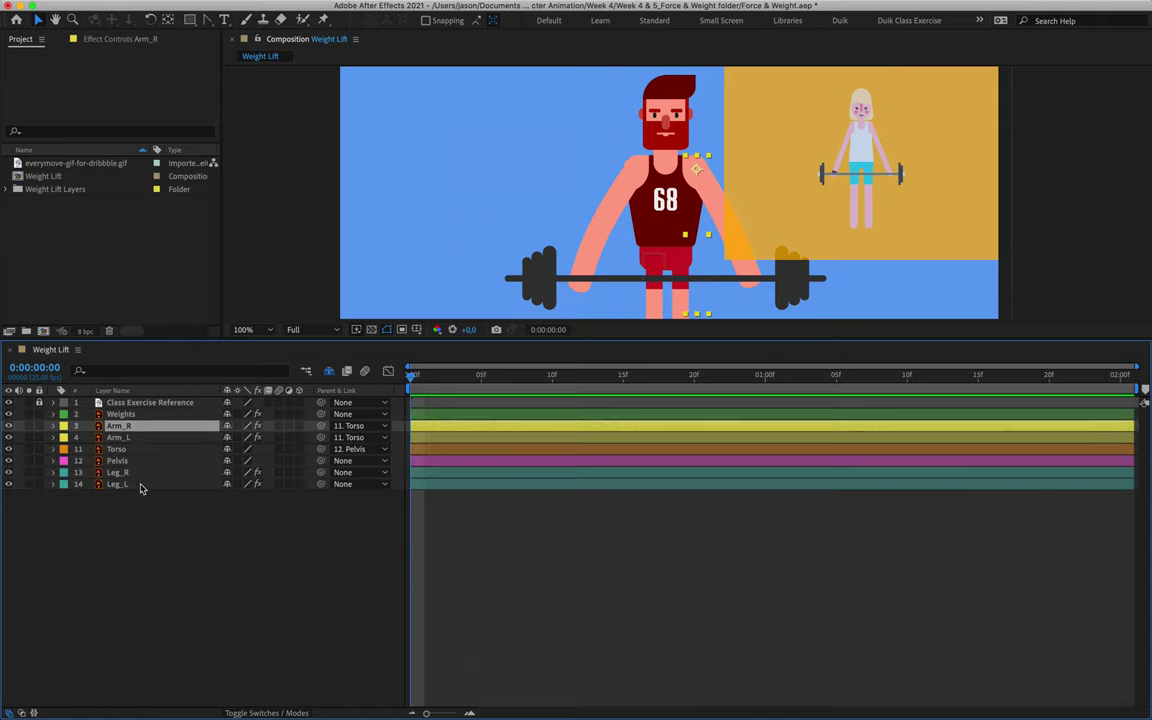
left_click(129, 485, "shift")
left_click(30, 432)
left_click(30, 432)
key("super+l")
left_click(122, 414)
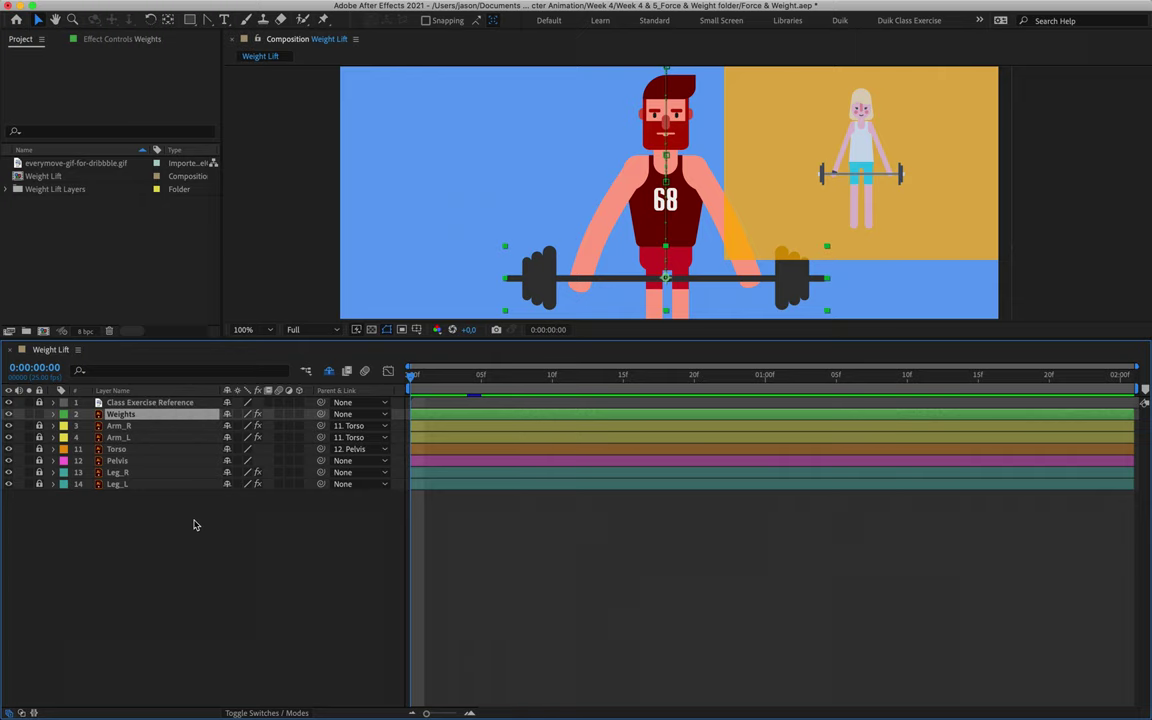
Unhide the shy layers in the timeline, select the Head layer and play the lift back.
left_click(329, 372)
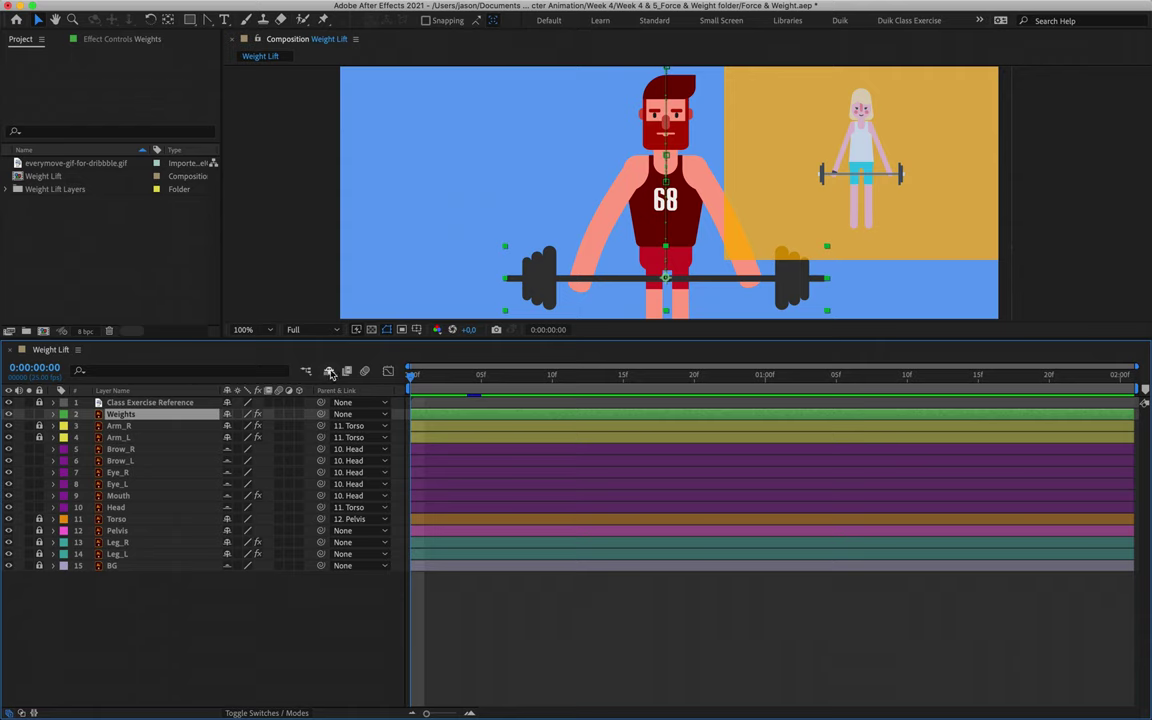
left_click(127, 510)
key("space")
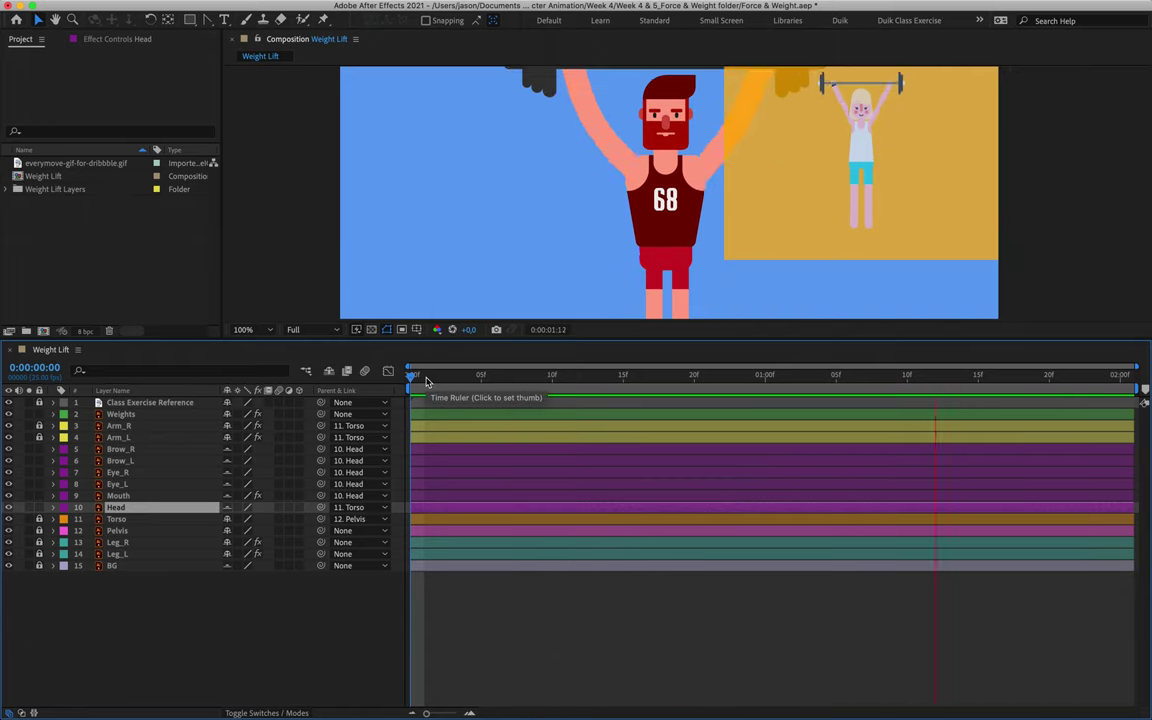
key("space")
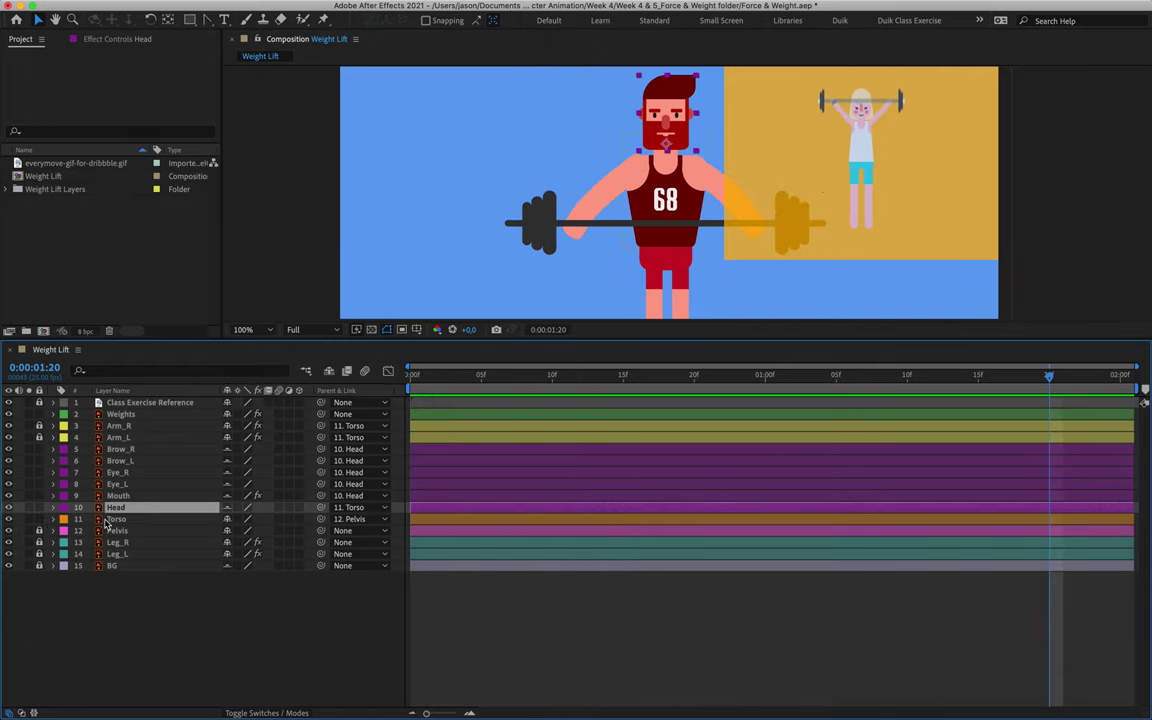
Unlock the Torso layer, show its Position keyframes and go to its first one at 0:00:00:07.
left_click(118, 520)
key("p")
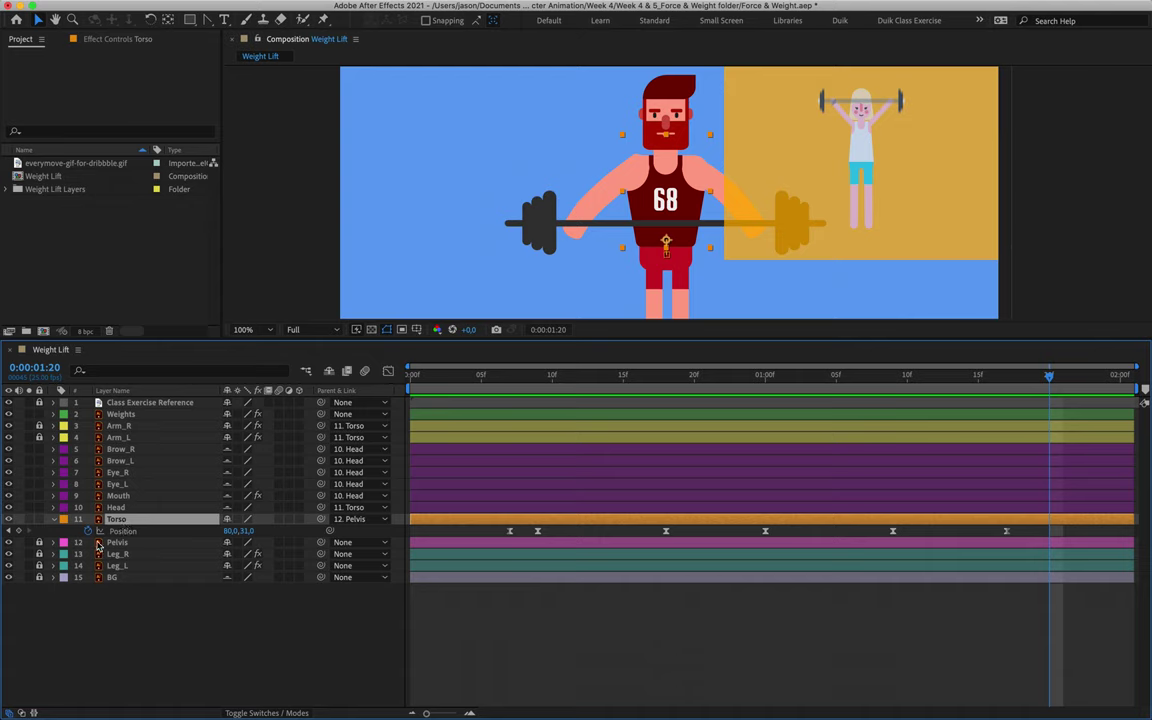
left_click_drag(571, 376, 595, 376)
key("j")
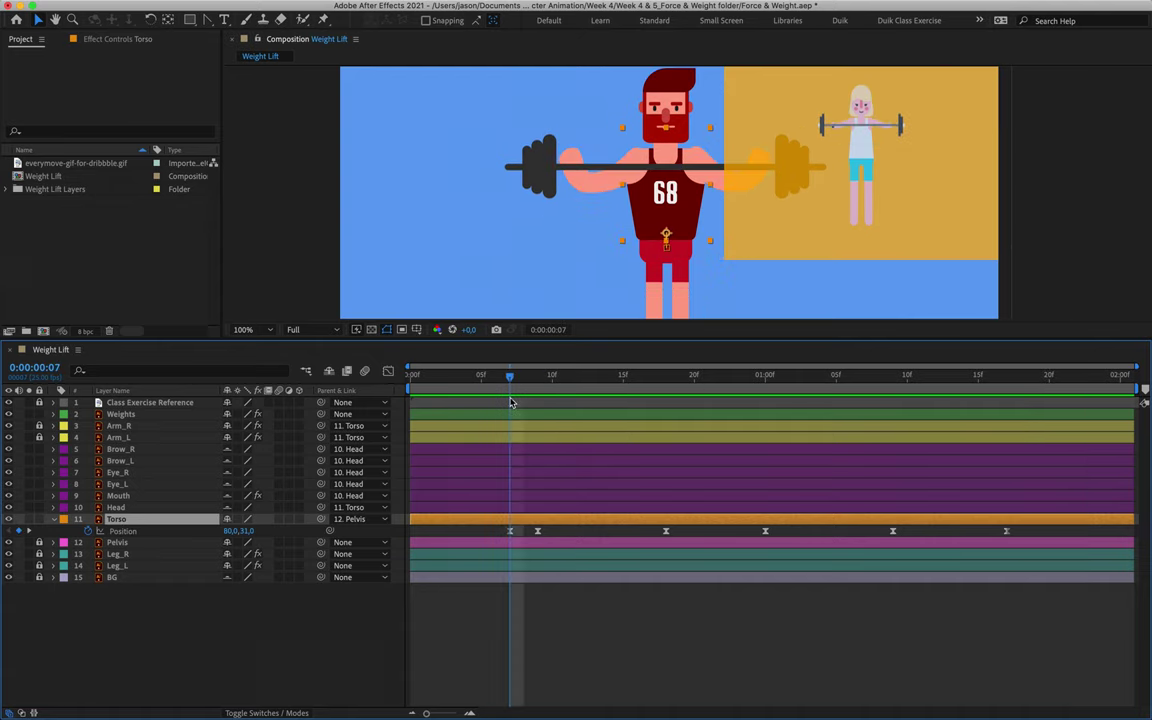
Start animating the Head layer's Position with a keyframe at 0:00:00:07.
left_click(119, 509)
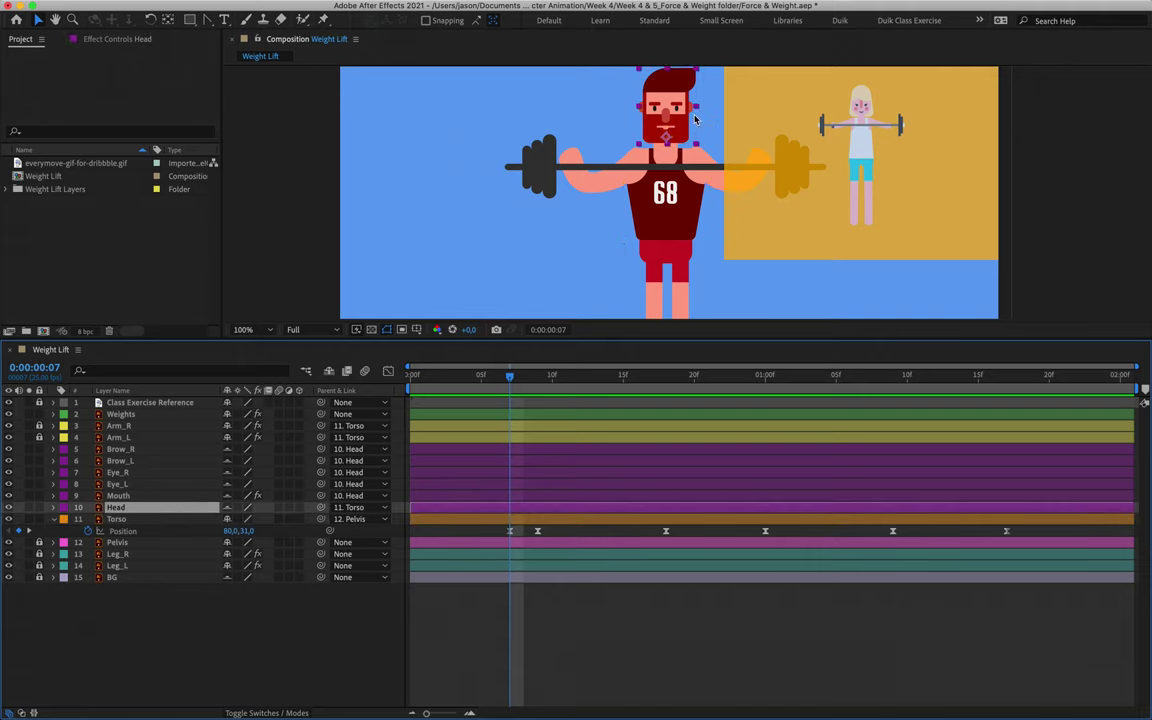
key("alt+p")
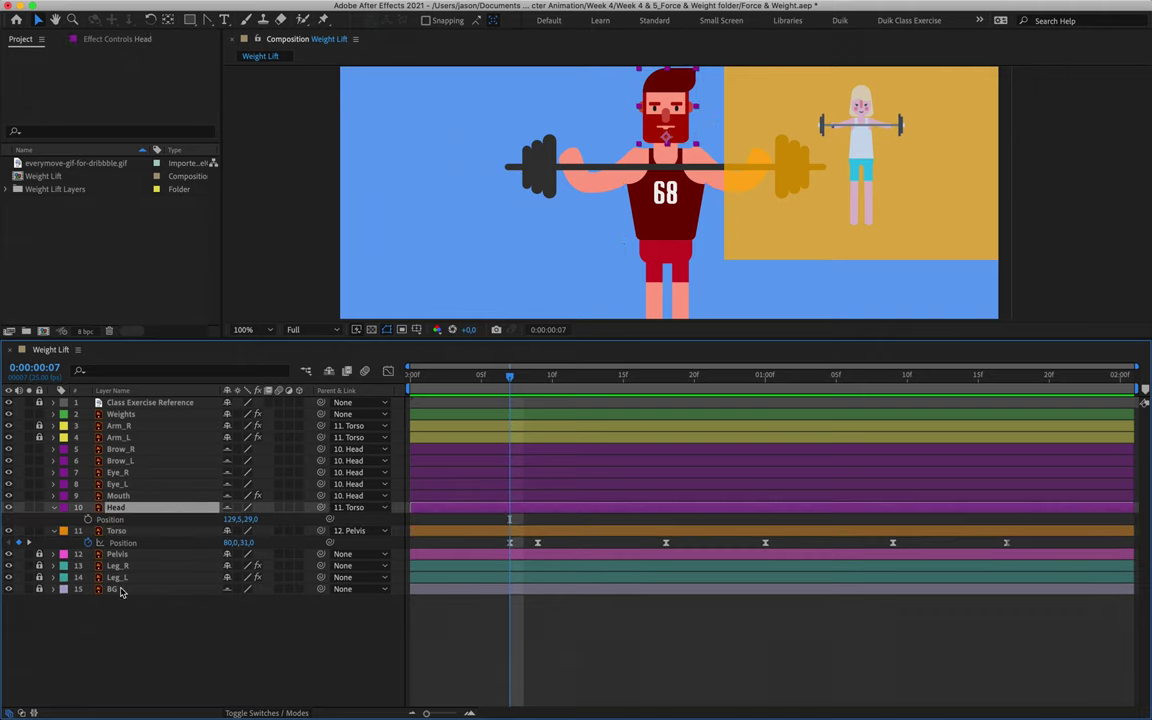
left_click(88, 519)
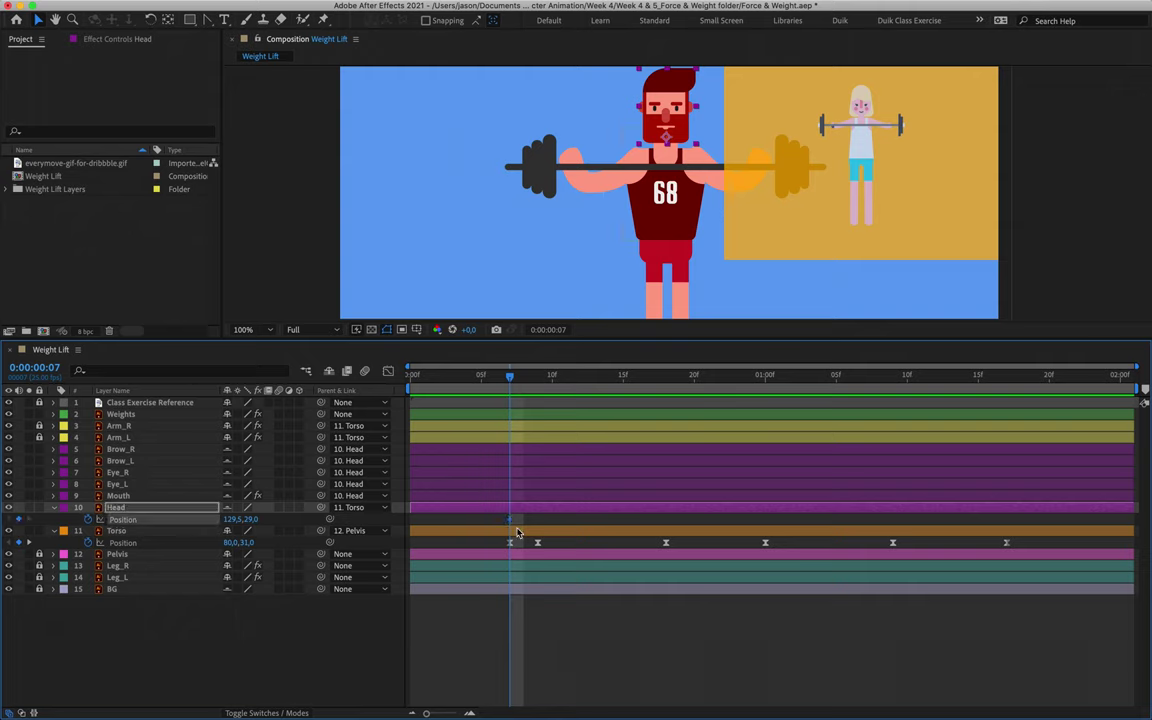
Raise the head to Position 129.5, 23.0 at 0:00:00:09.
mouse_move(512, 524)
left_click_drag(513, 382, 532, 398)
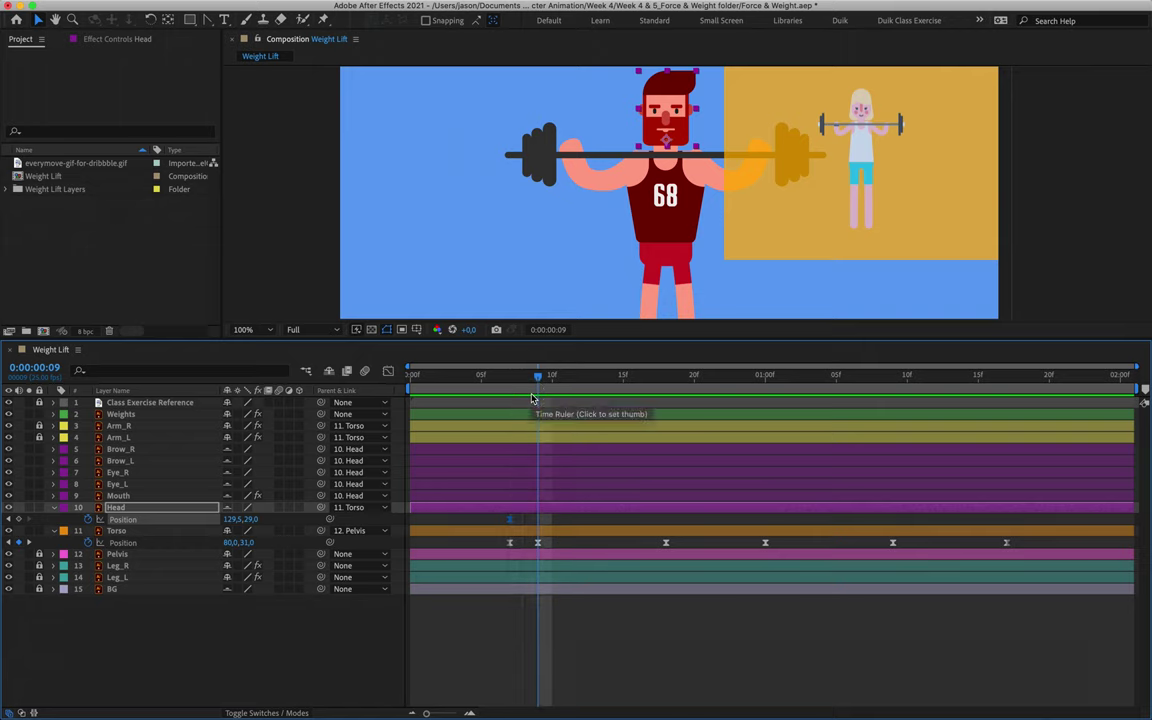
key("Up")
key("Up")
key("Up")
key("Up")
key("Up")
key("Up")
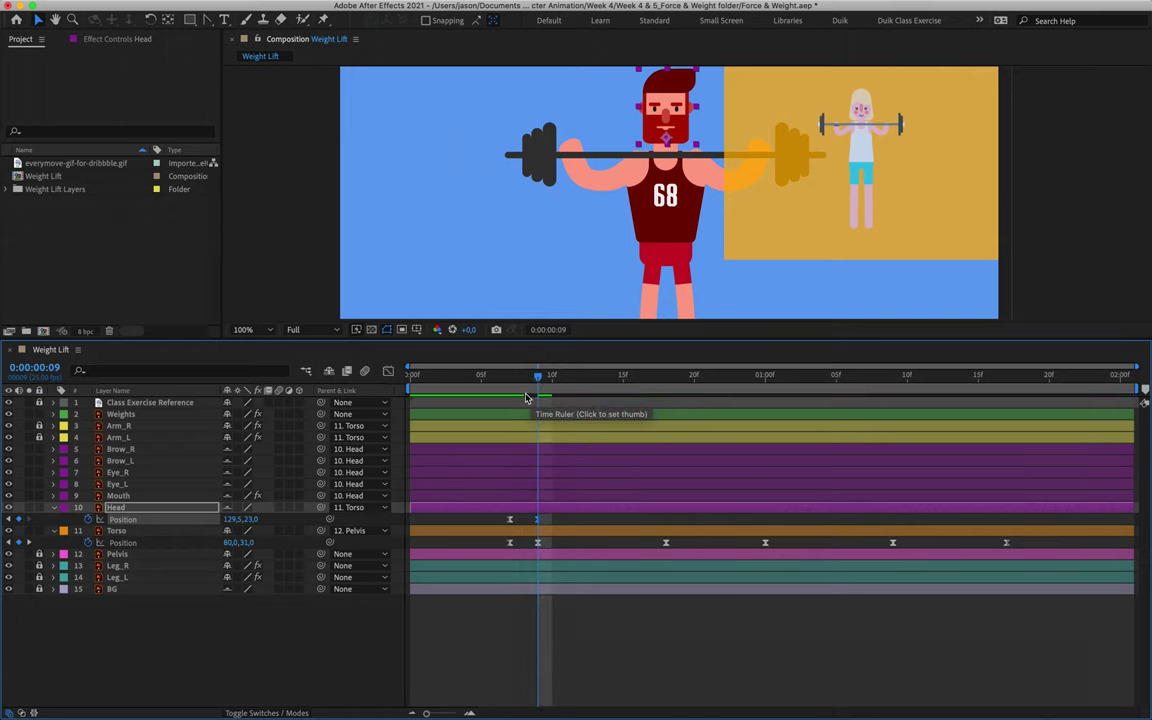
Lower the head to Position 129.5, 43.0 at 0:00:00:18, in line with the Torso keyframe.
left_click_drag(538, 385, 670, 420)
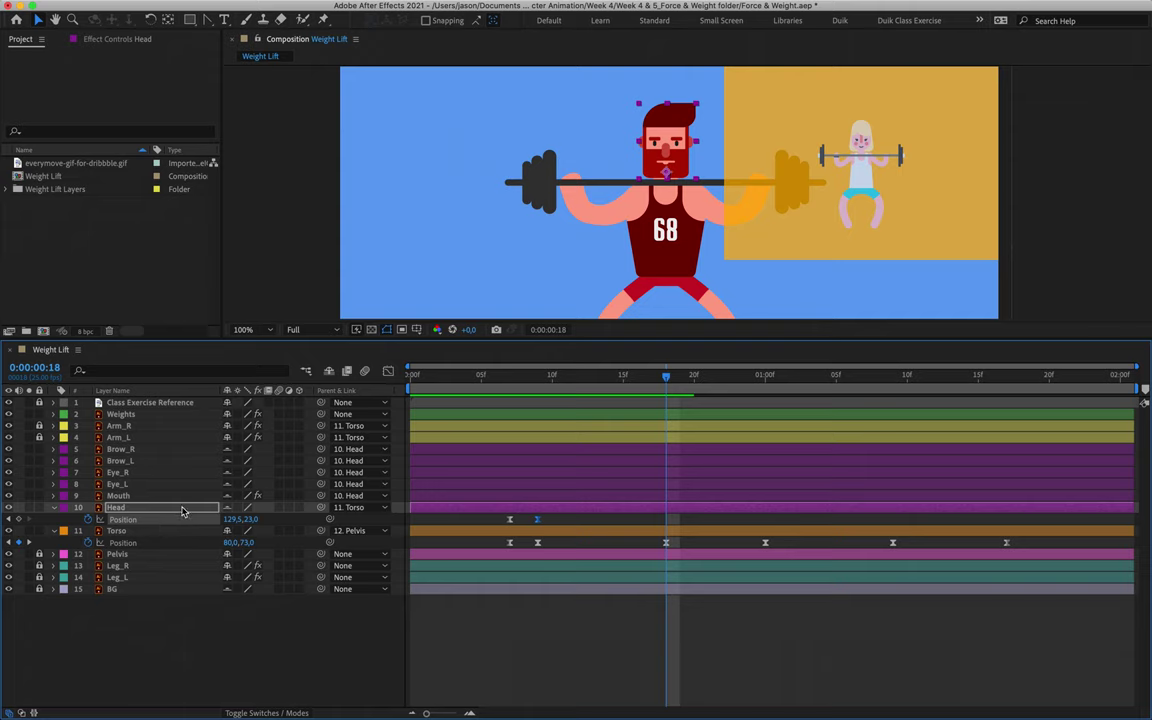
key("shift+Down")
key("shift+Down")
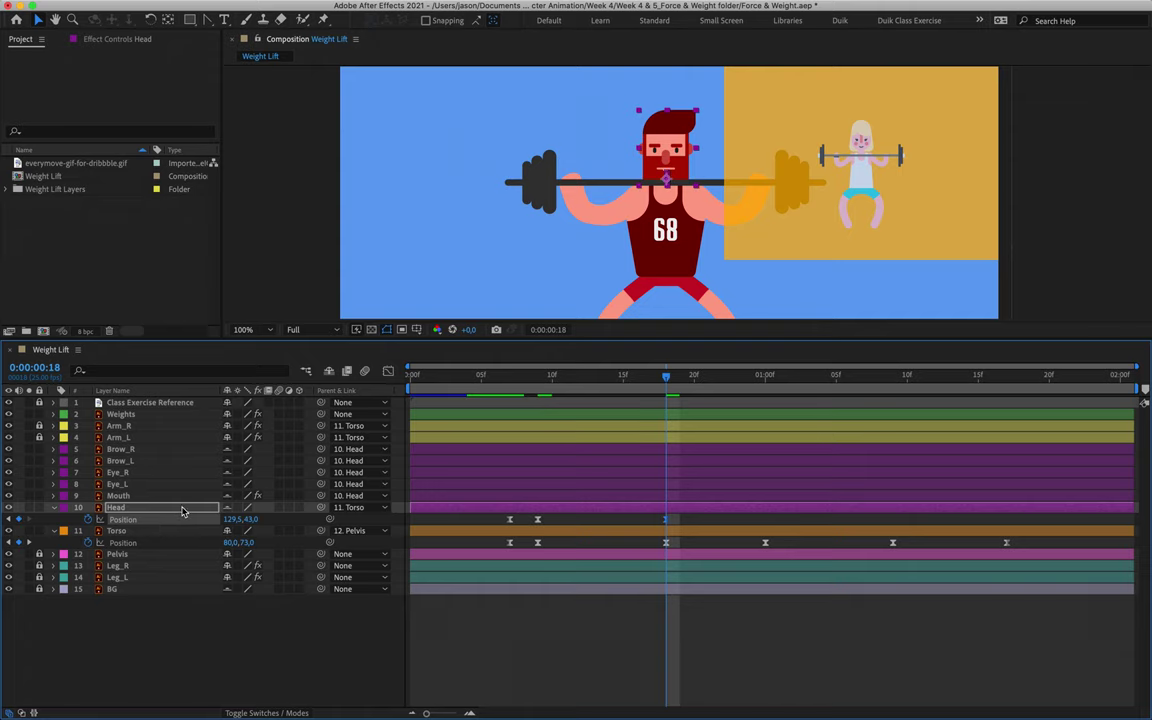
Hold the lowered head with a Position keyframe at 0:00:01:00, and copy the Head's first keyframe to 0:00:01:09.
left_click_drag(666, 381, 765, 378)
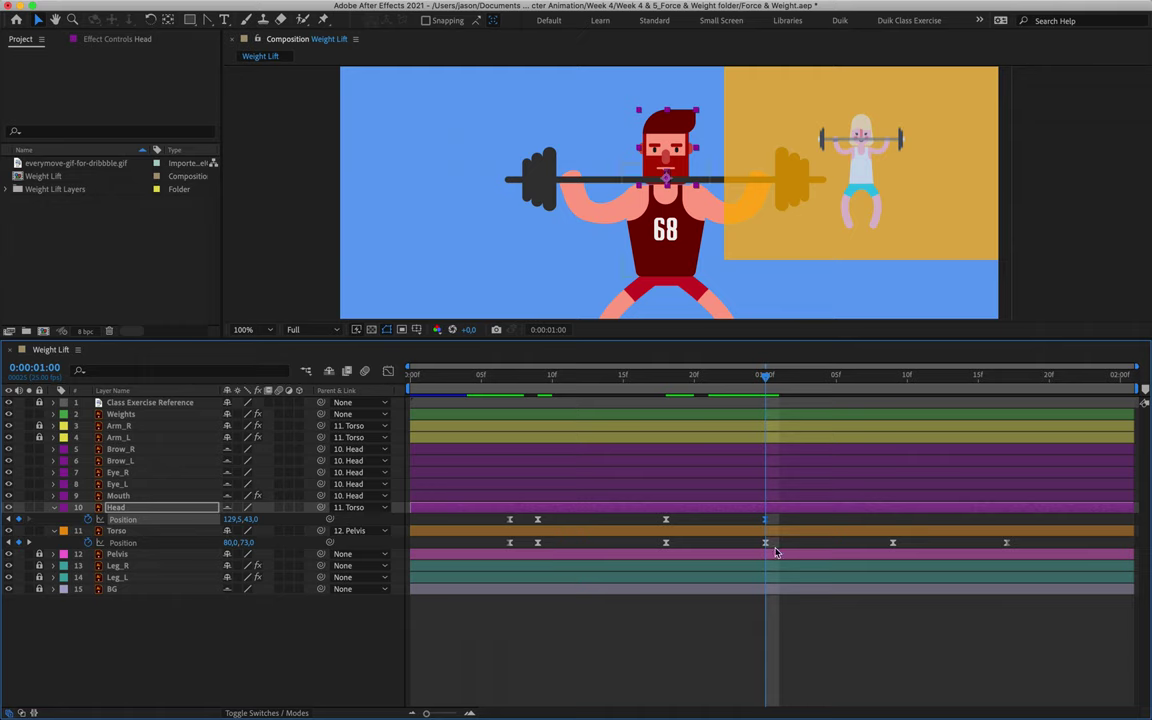
left_click_drag(766, 378, 892, 393)
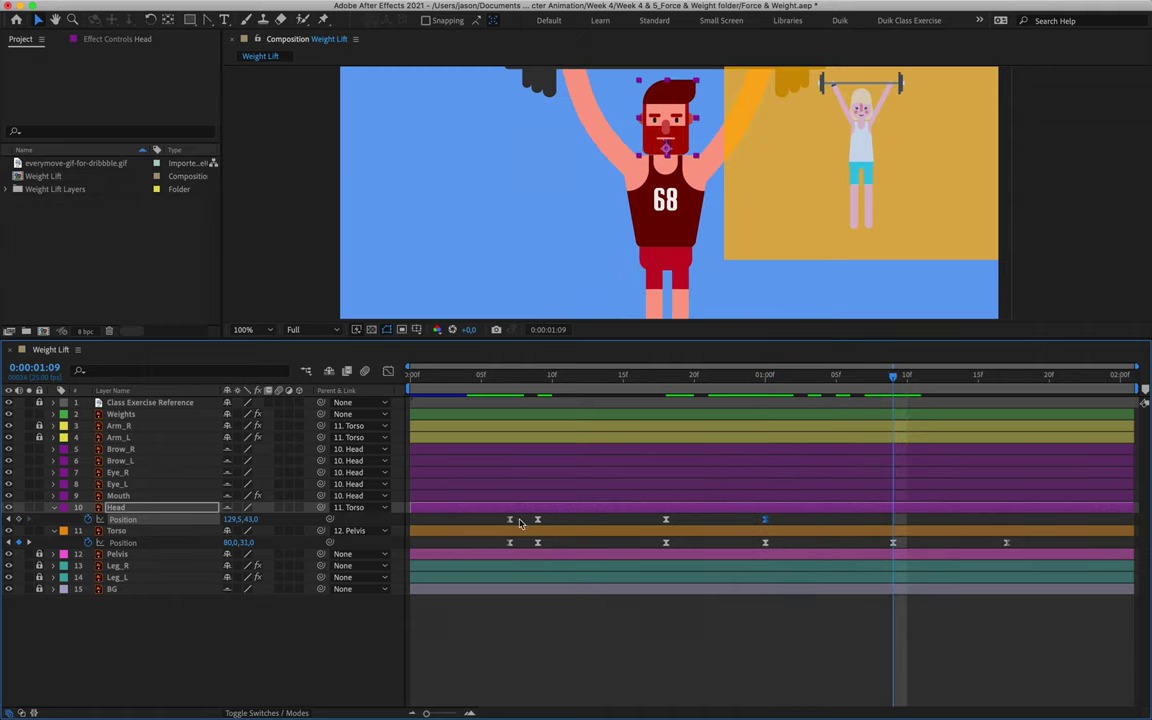
key("ctrl+c")
key("ctrl+v")
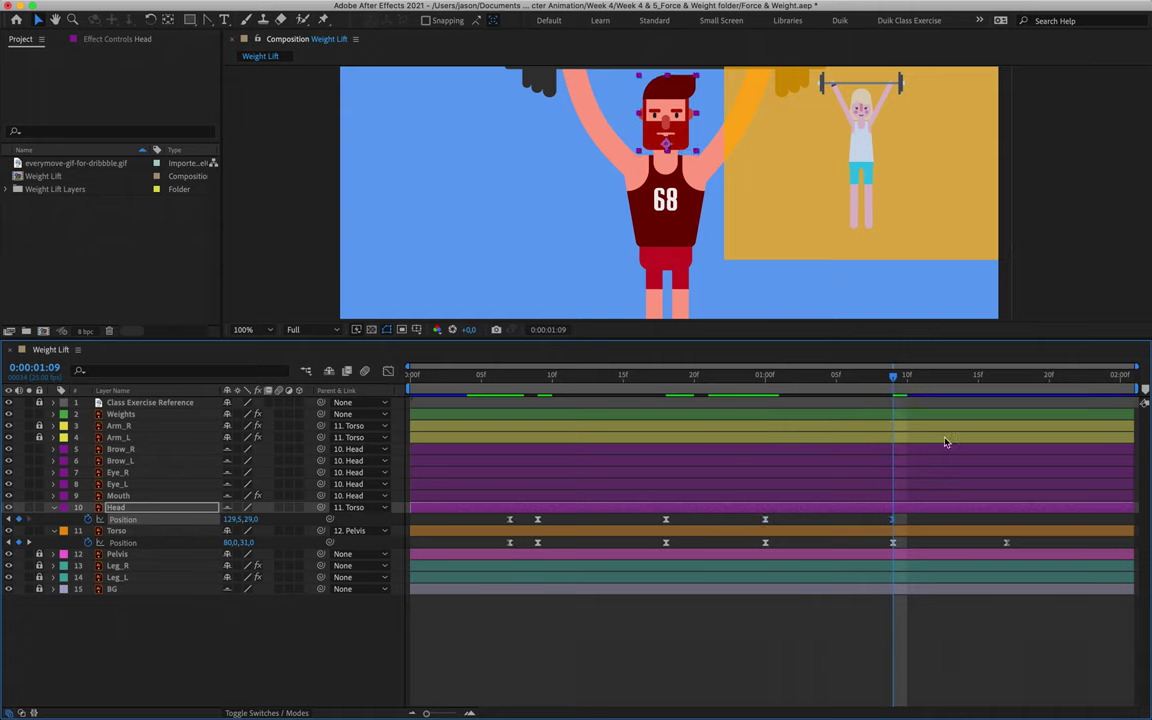
Offset all Head Position keyframes one frame later than the Torso's and play the lift back from the start.
key("space")
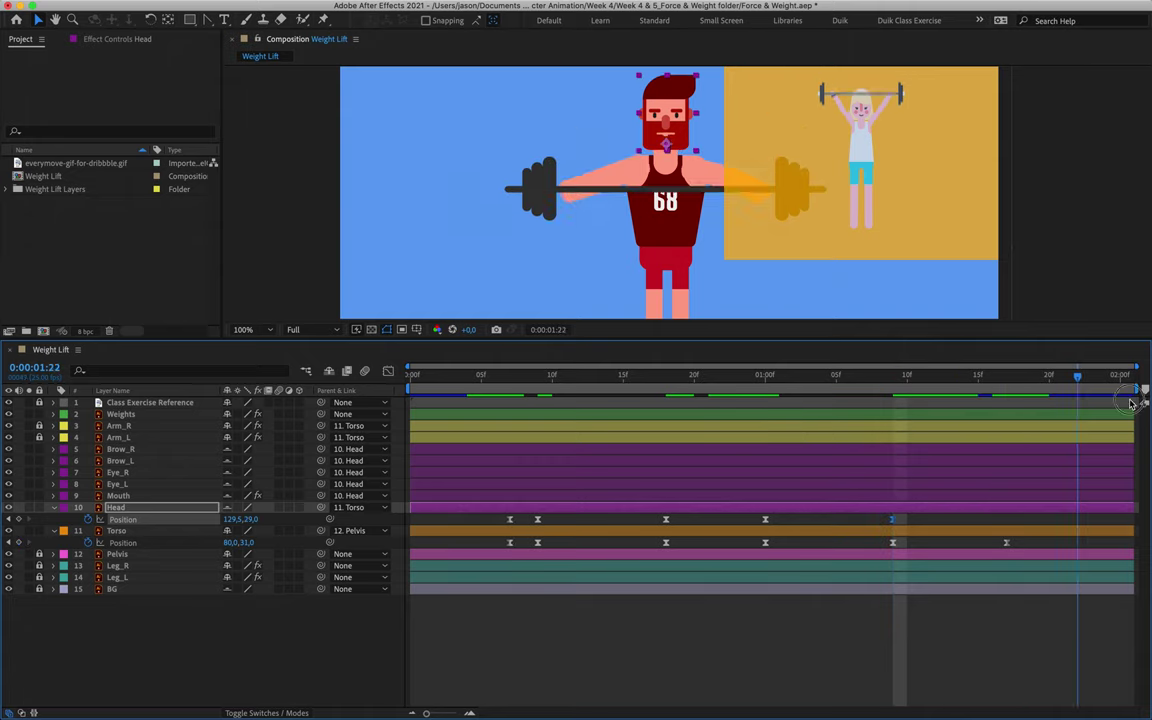
left_click_drag(1043, 415, 522, 458)
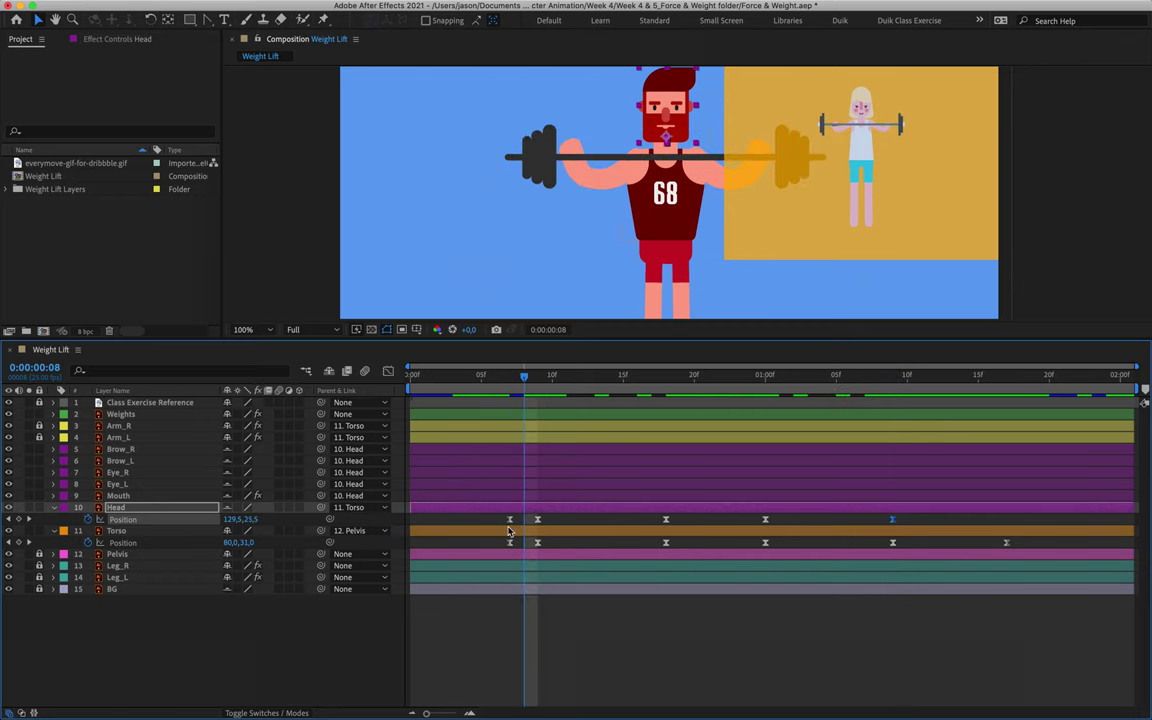
left_click(667, 522)
left_click_drag(667, 522, 681, 522)
left_click(409, 377)
key("space")
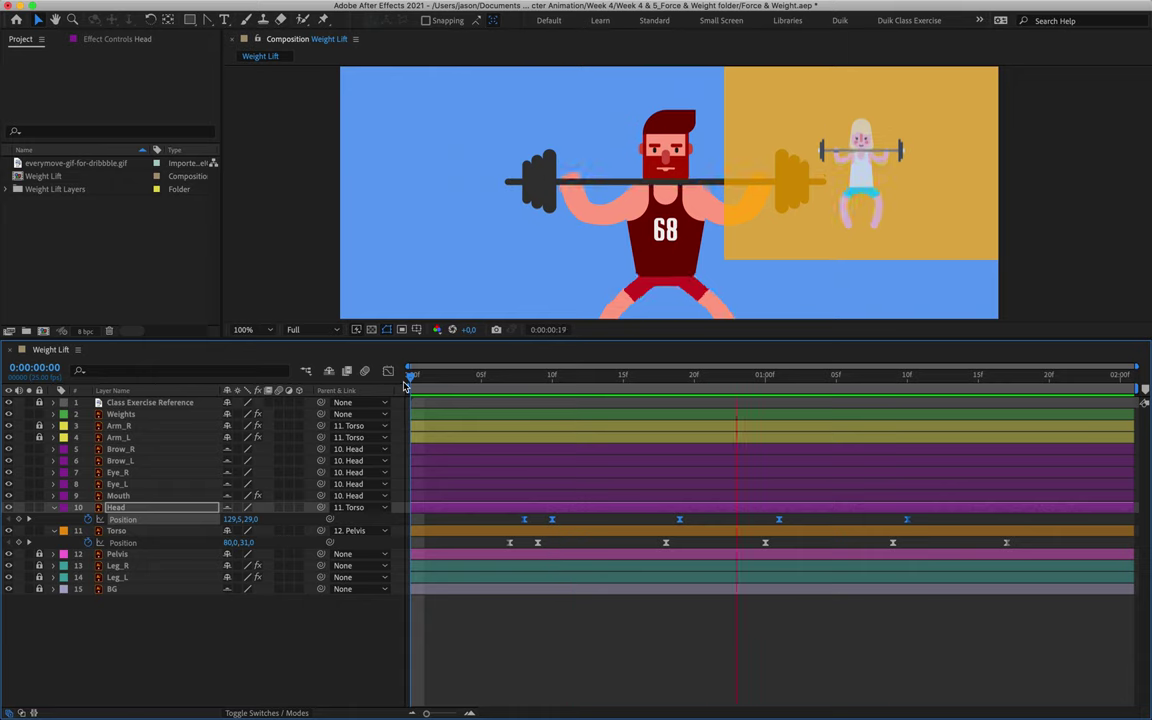
left_click(468, 378)
left_click_drag(468, 378, 410, 378)
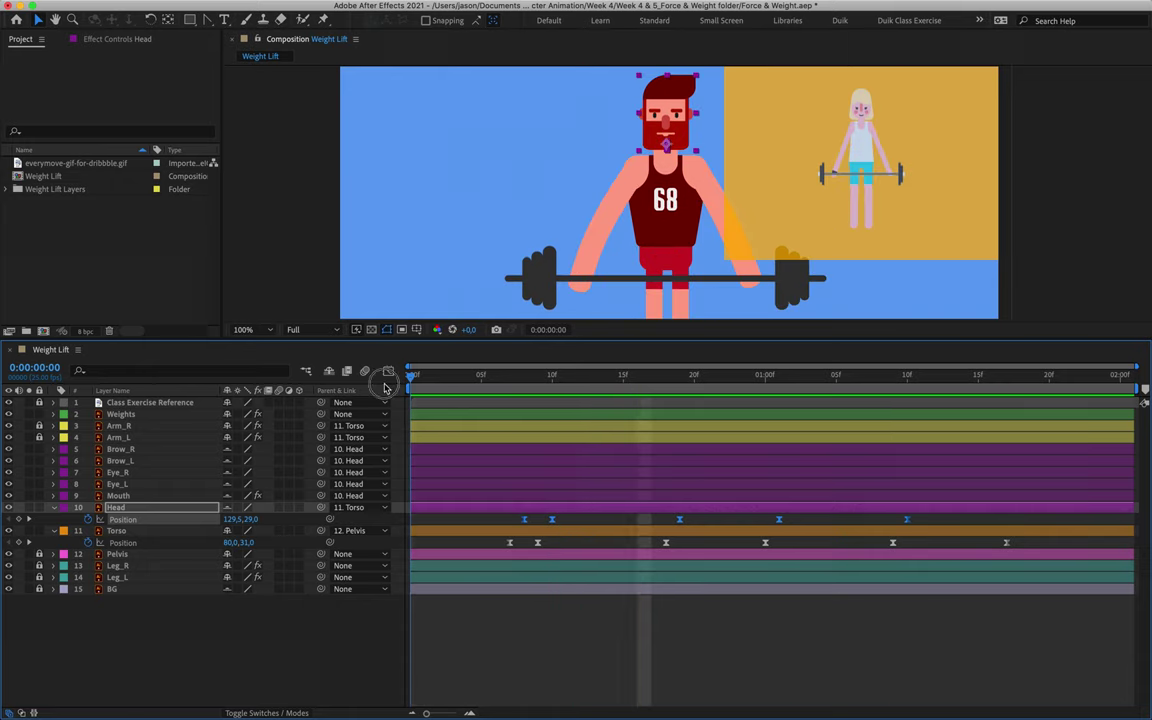
Collapse the Head and Torso properties, and turn off shy for Brow_R, Brow_L, Eye_R, Eye_L and Mouth.
left_click(55, 508)
left_click(55, 519)
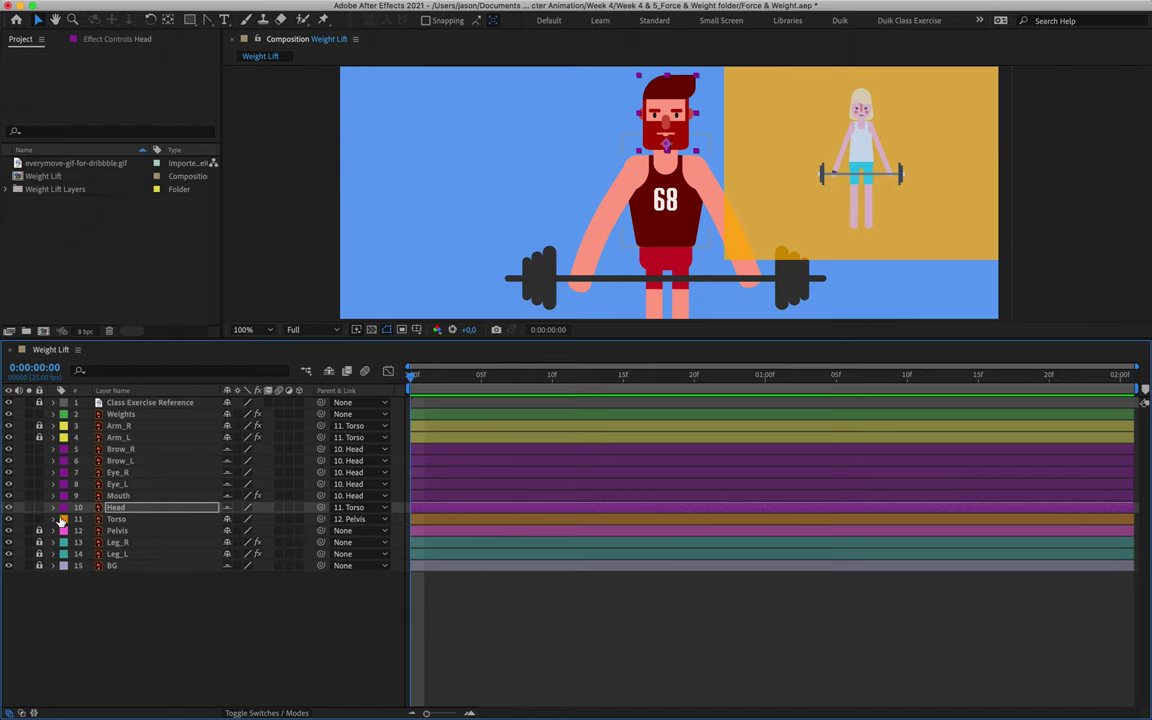
left_click(120, 449)
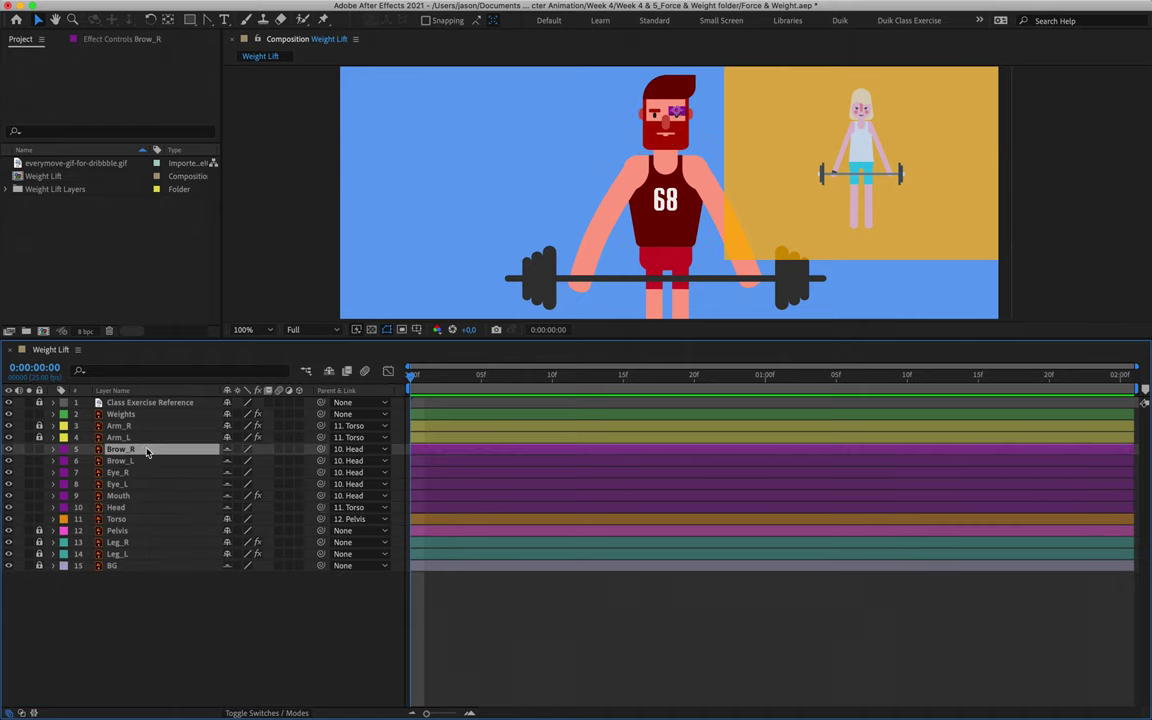
left_click(138, 497, "shift")
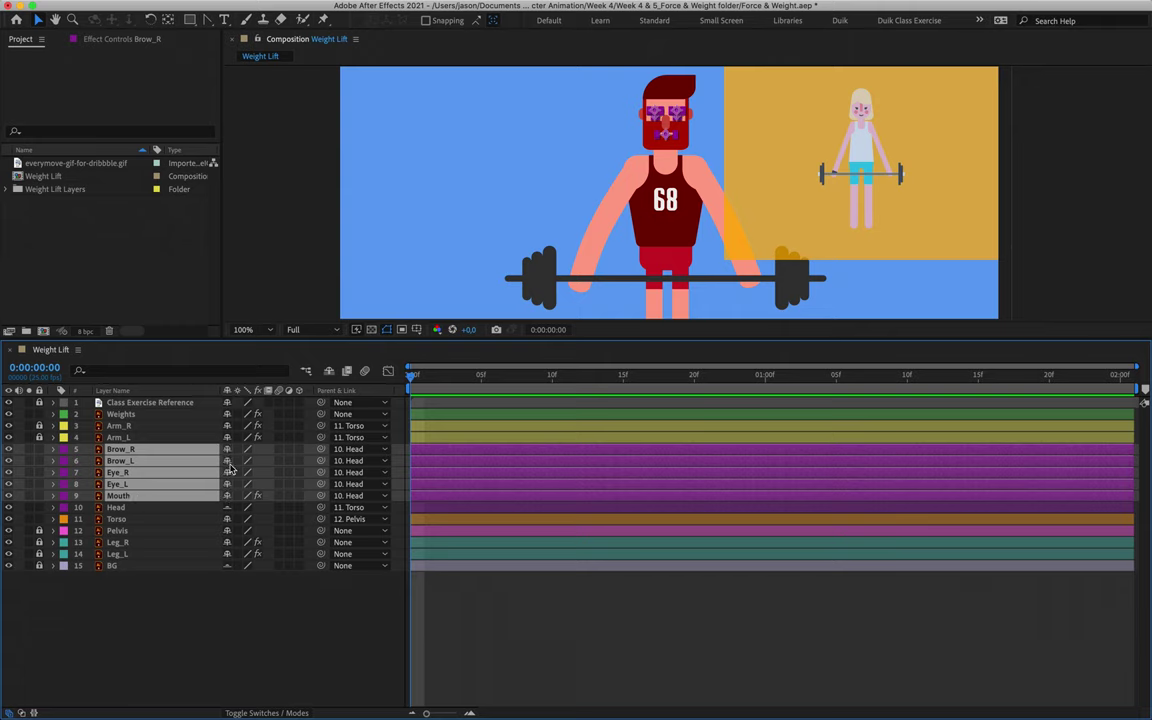
Lock the Head and Torso layers, and hide the arm, torso, pelvis and leg layers as shy.
left_click(147, 509)
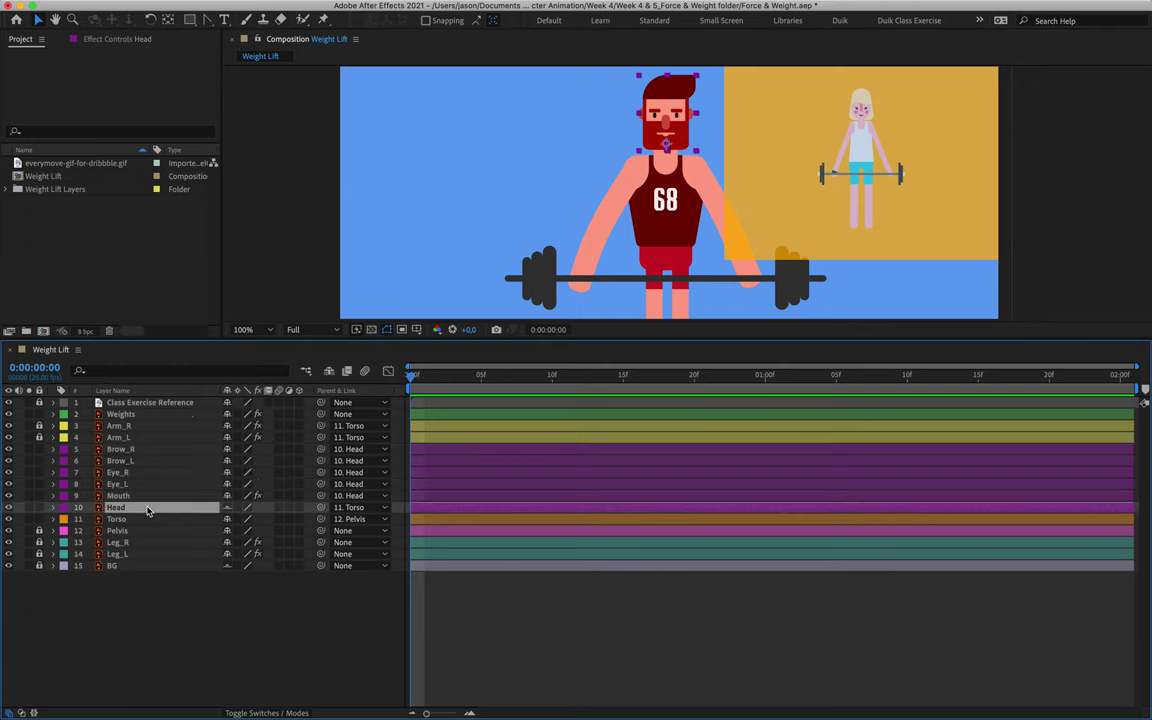
left_click(39, 507)
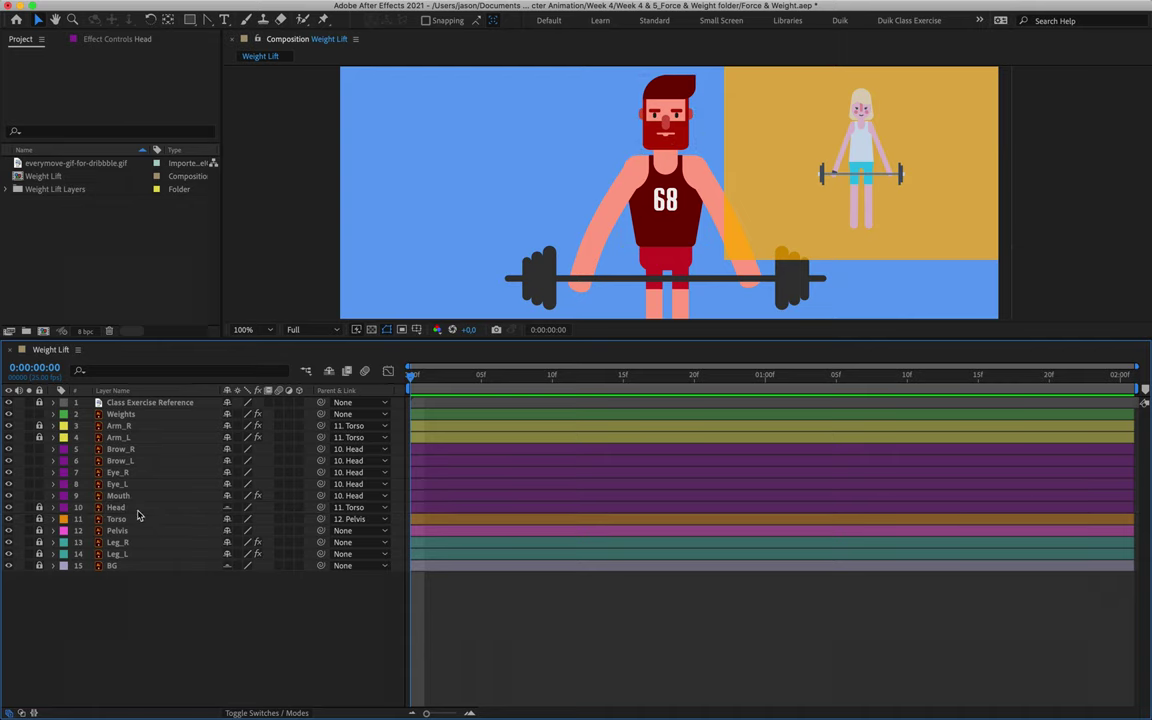
left_click_drag(226, 495, 229, 560)
left_click_drag(226, 425, 228, 443)
left_click(329, 371)
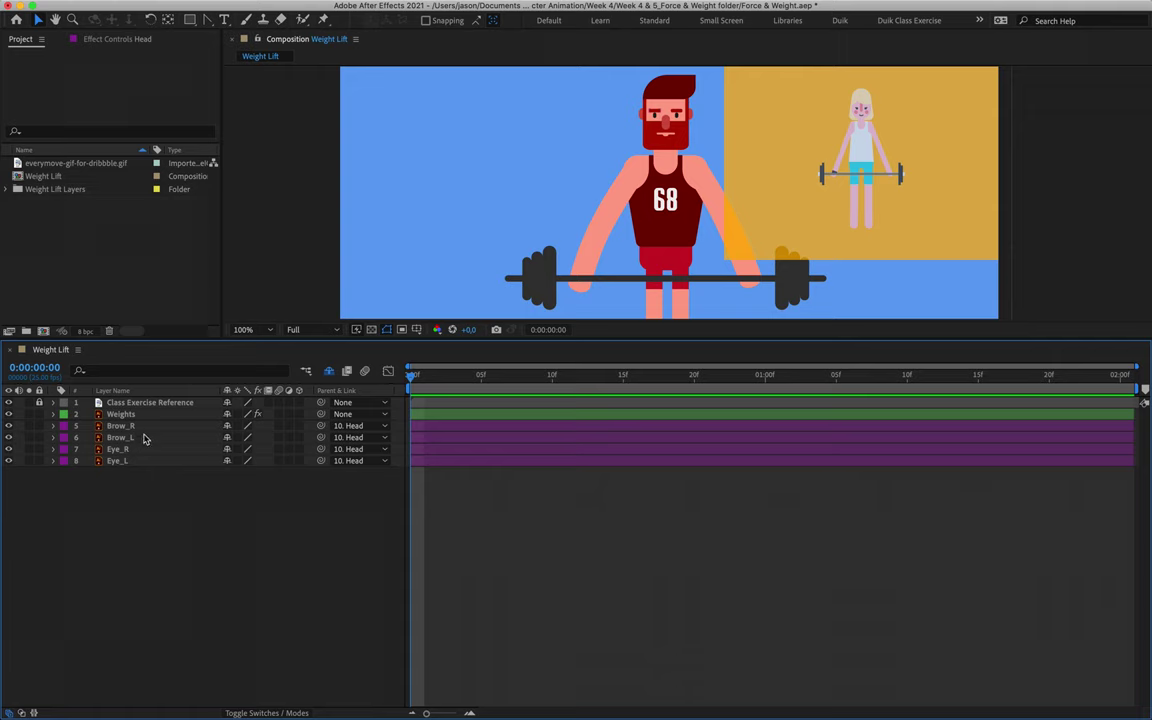
Turn shy off again for the Mouth layer and keep the remaining shy layers hidden.
left_click(331, 370)
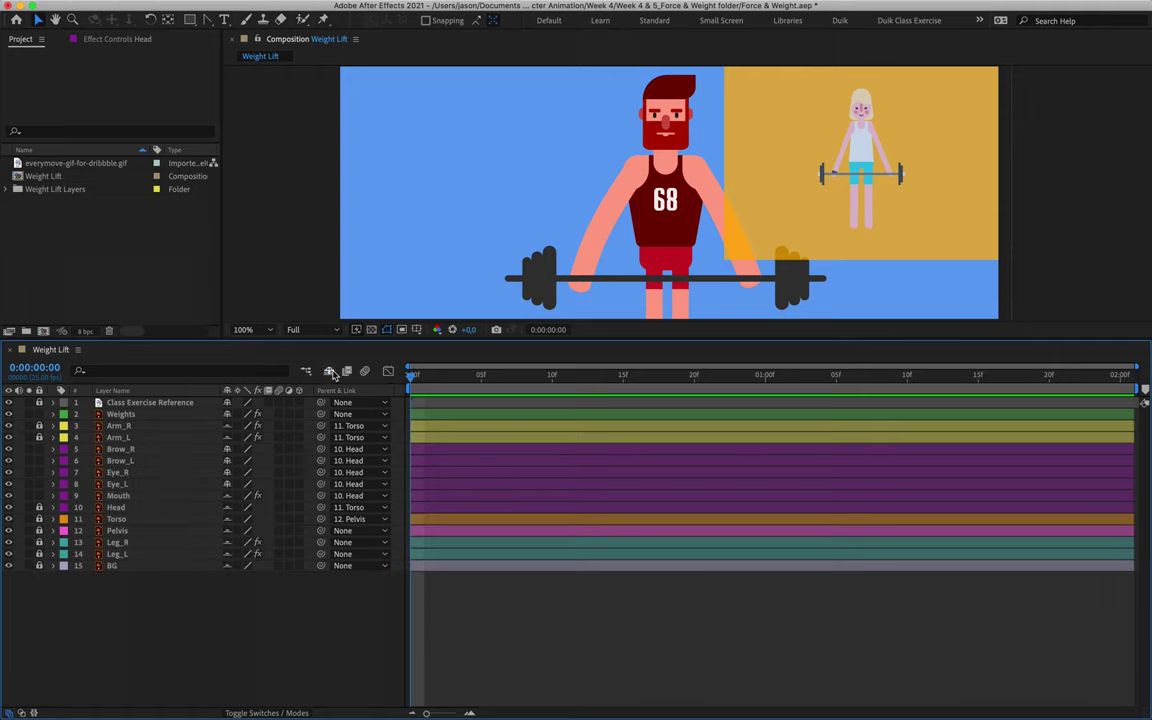
left_click(166, 497)
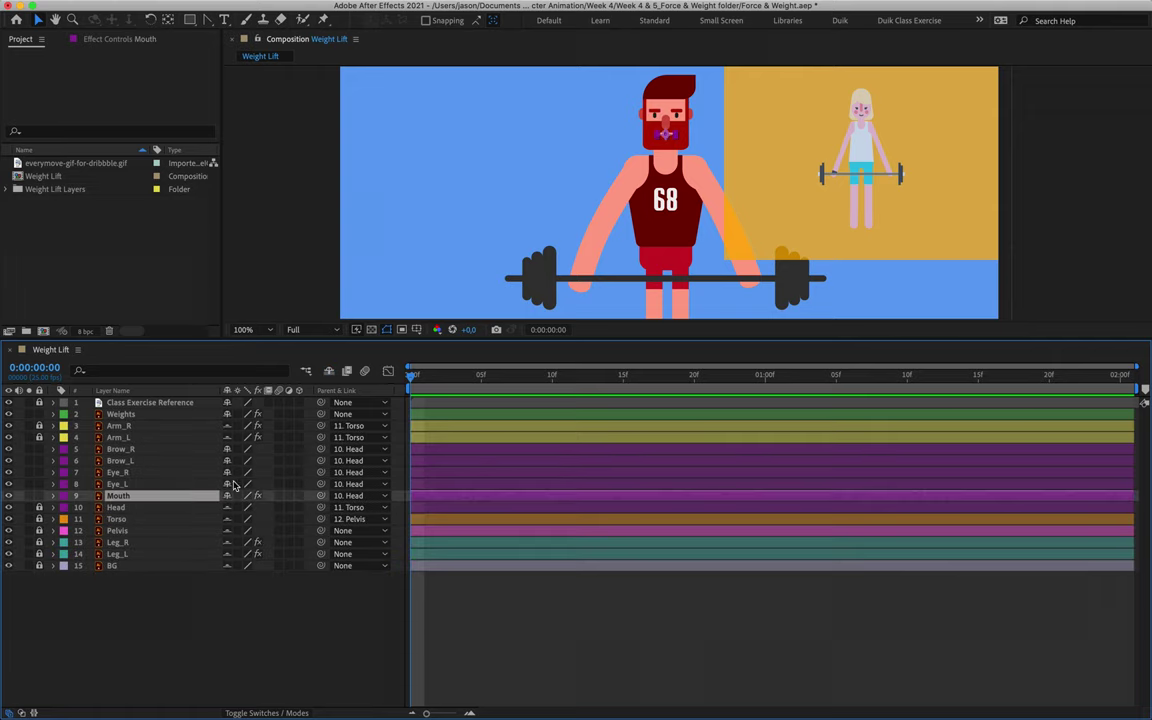
left_click(331, 371)
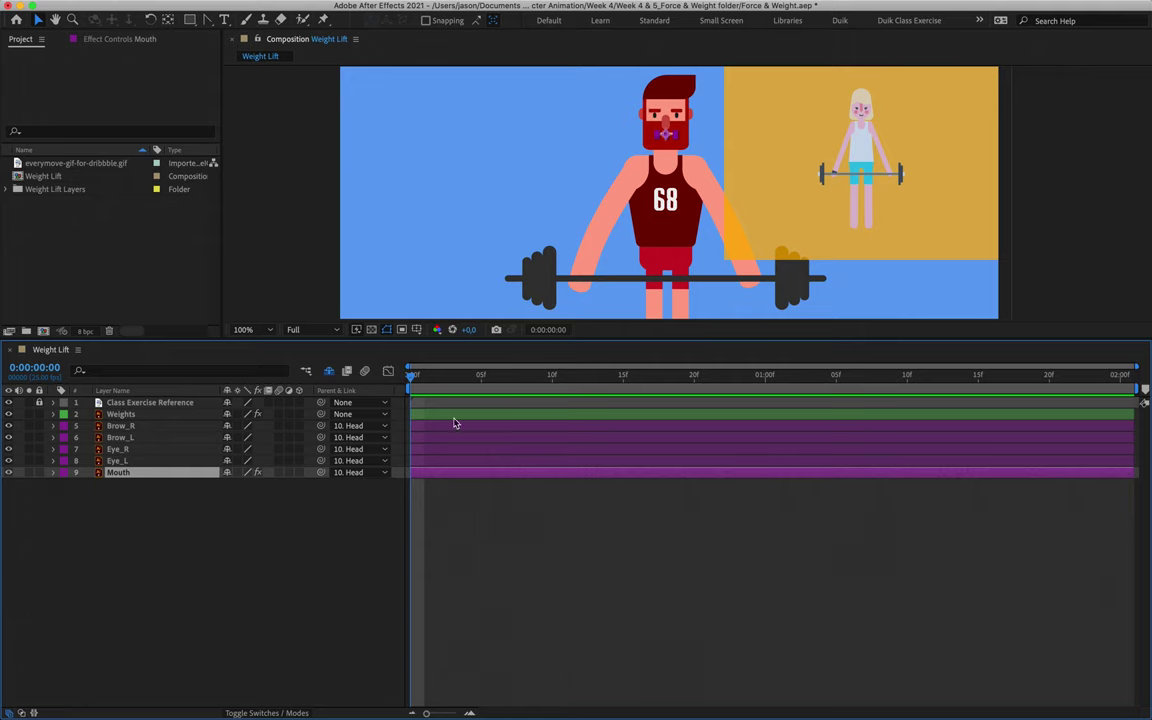
Select the Eye_R and Eye_L layers and check the character's face up close against the reference.
left_click(275, 609)
left_click(150, 453)
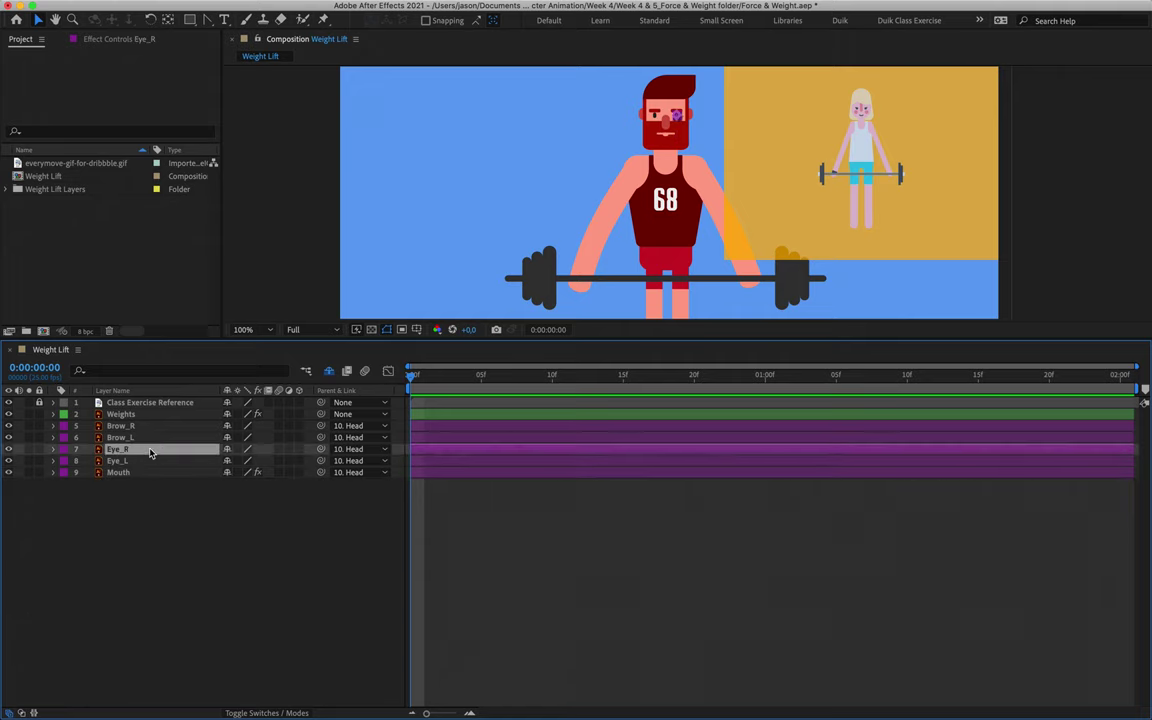
left_click(150, 461, "shift")
key("period")
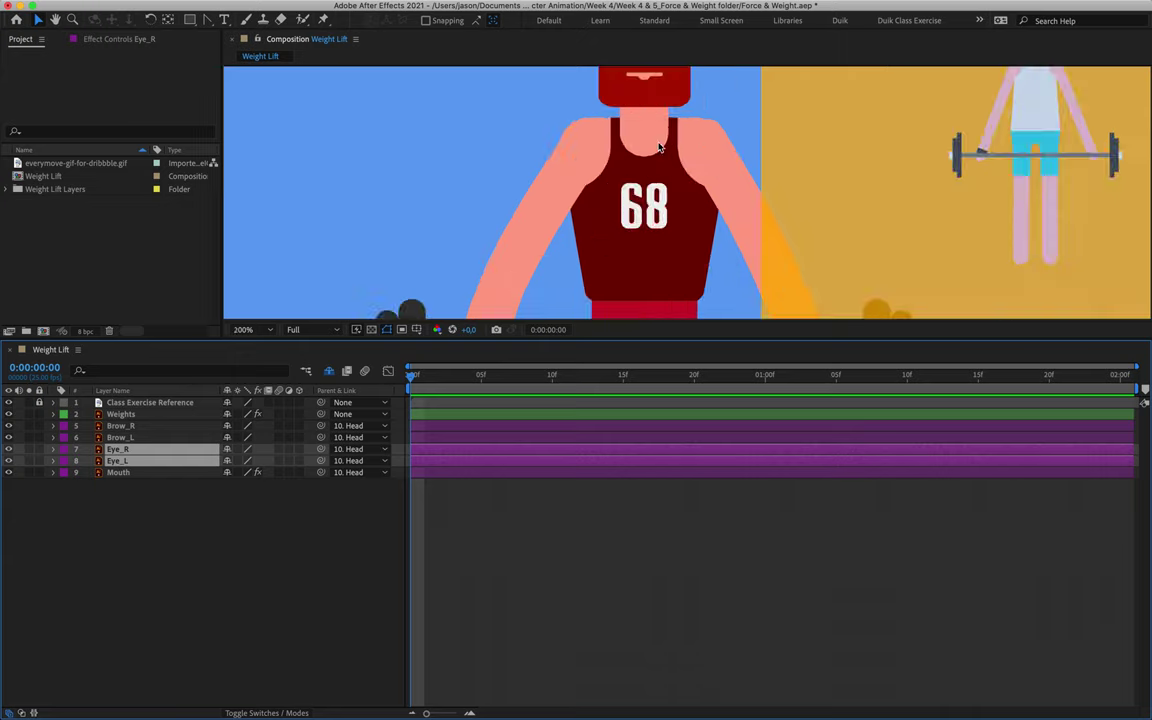
scroll(600, 200, "up", 5)
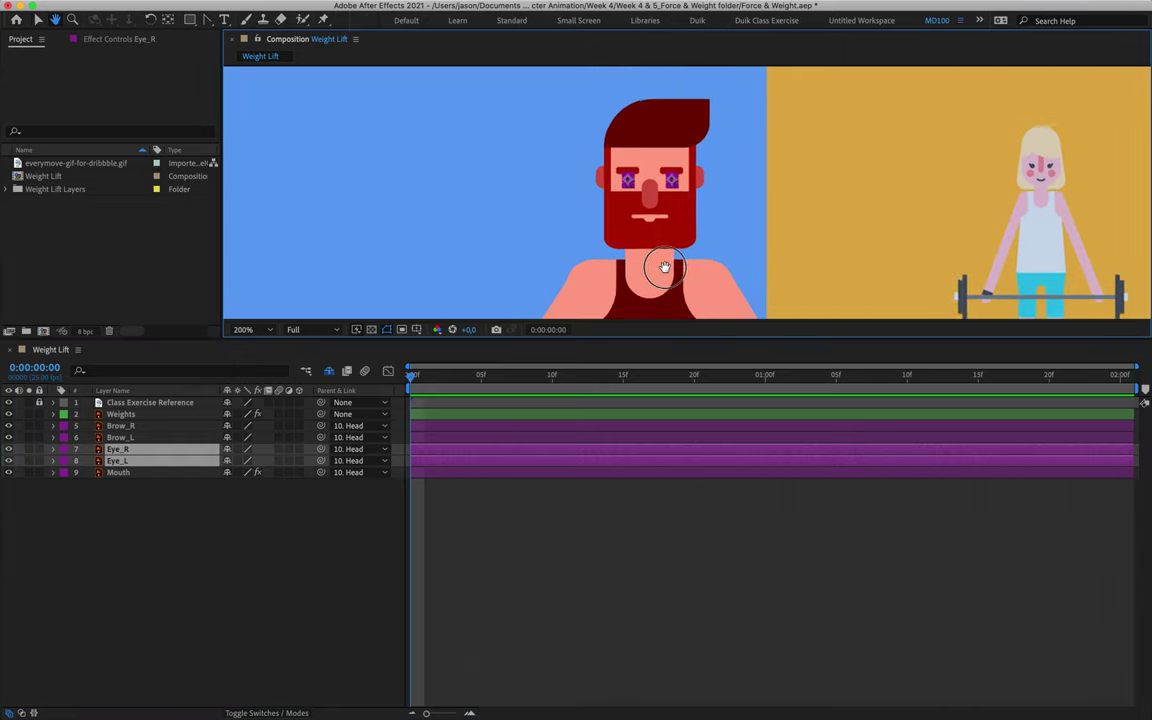
left_click(500, 238)
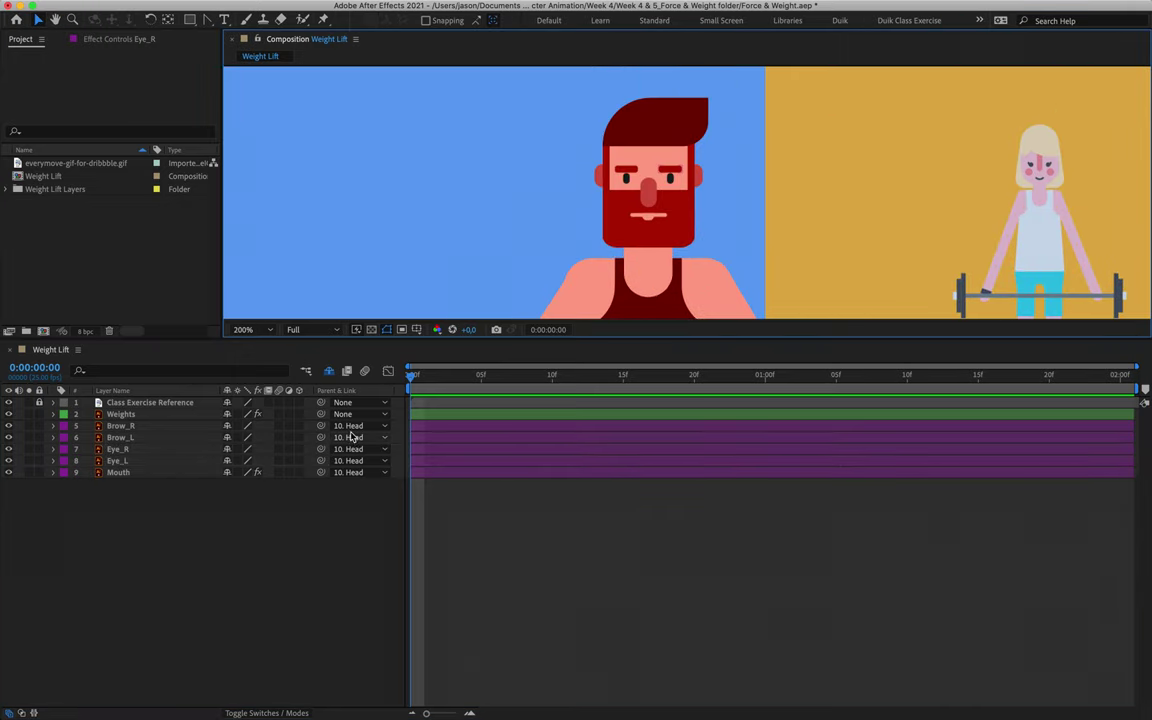
left_click(145, 450)
left_click(146, 461, "shift")
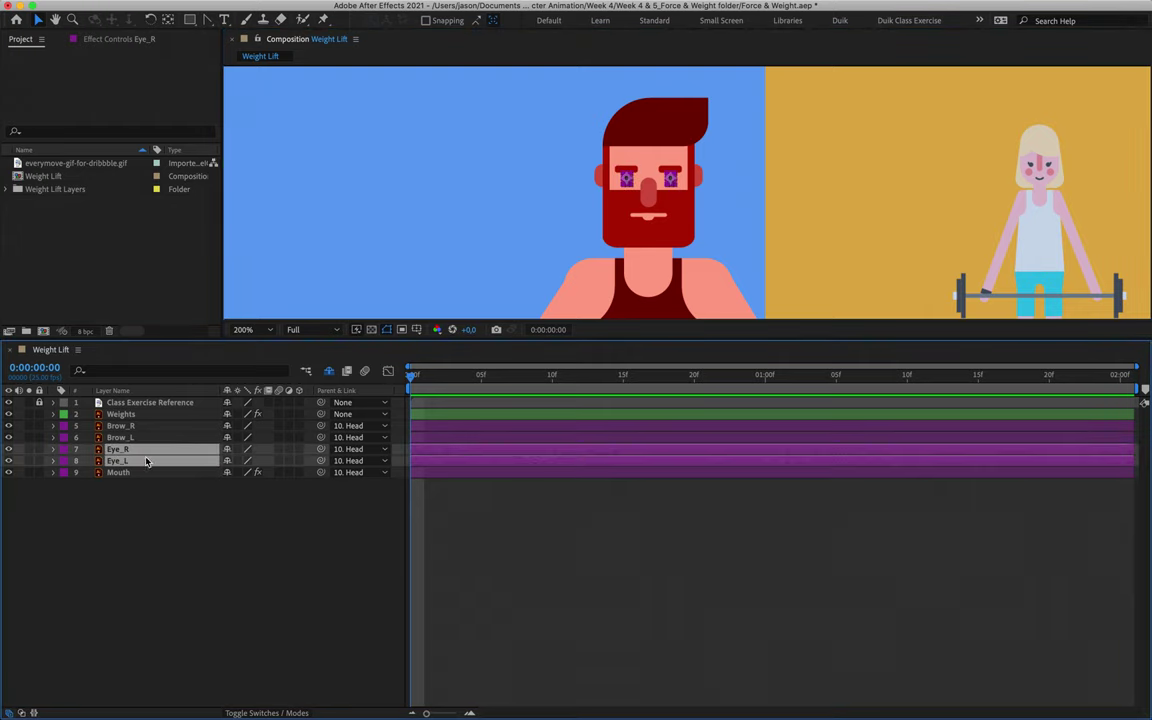
key("comma")
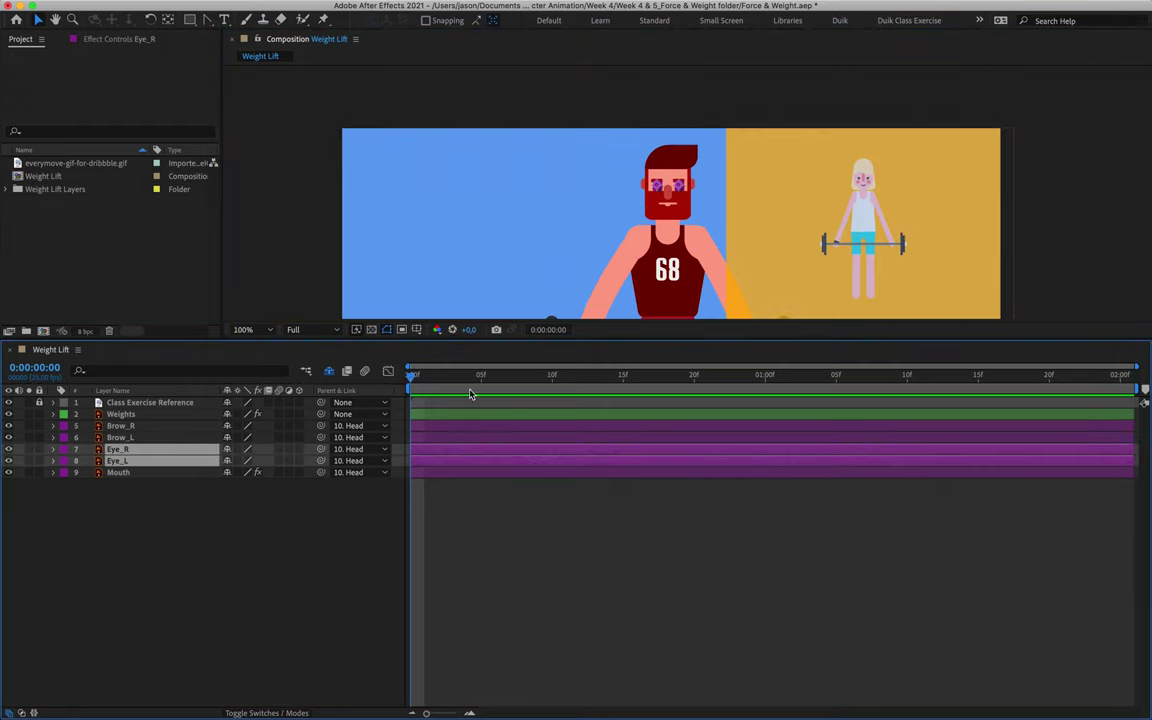
Turn off the visibility of the Class Exercise Reference layer and play the lift from the start.
left_click_drag(415, 378, 580, 378)
key("Home")
left_click(9, 403)
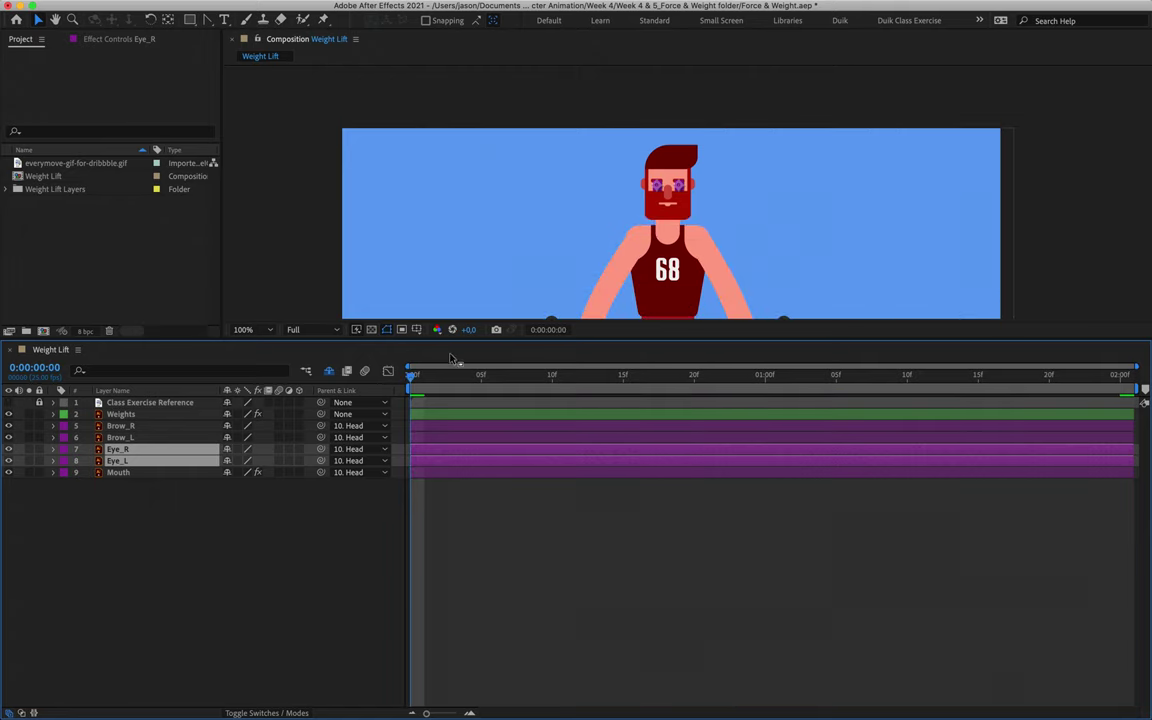
key("space")
key("space")
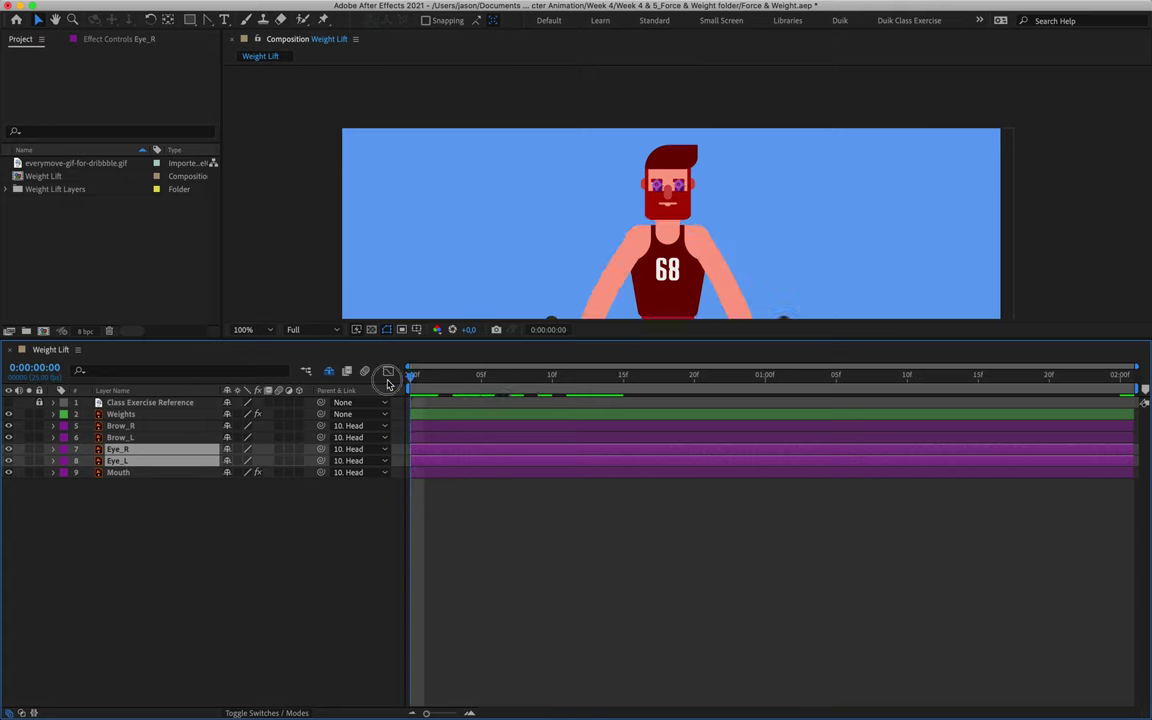
Start animating the Scale of Eye_R and Eye_L at 0:00:00:00, with the scale proportions unlinked.
scroll(670, 136, "up", 5)
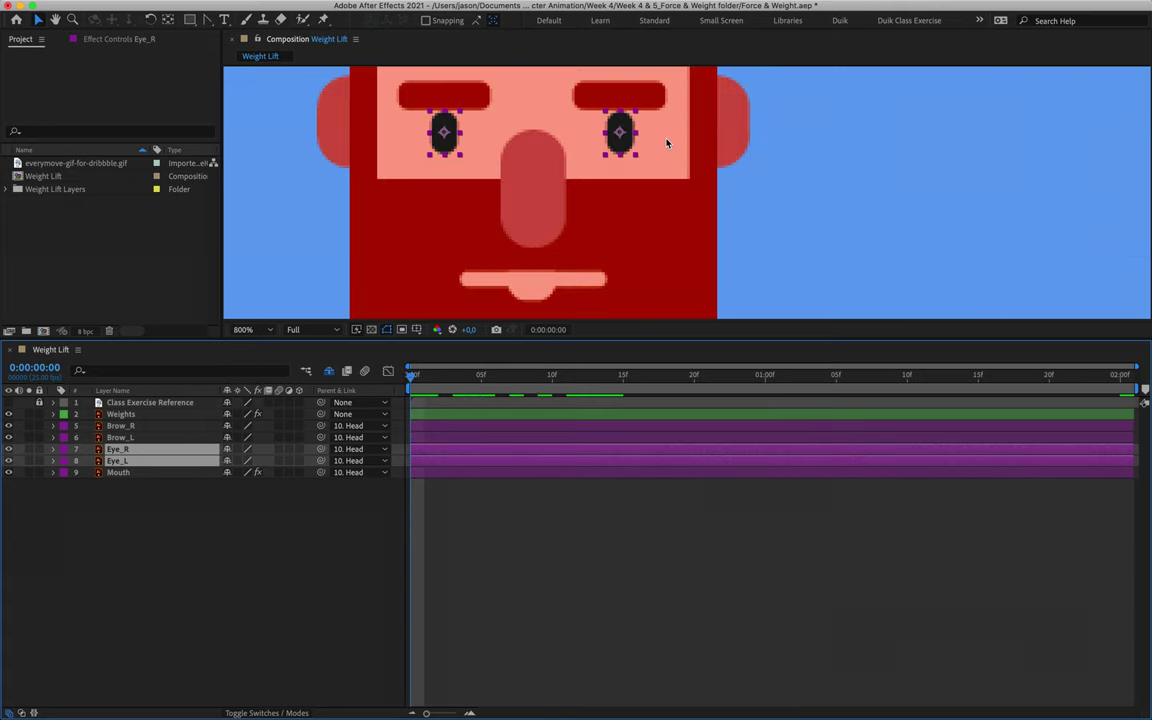
scroll(667, 143, "down", 1)
key("s")
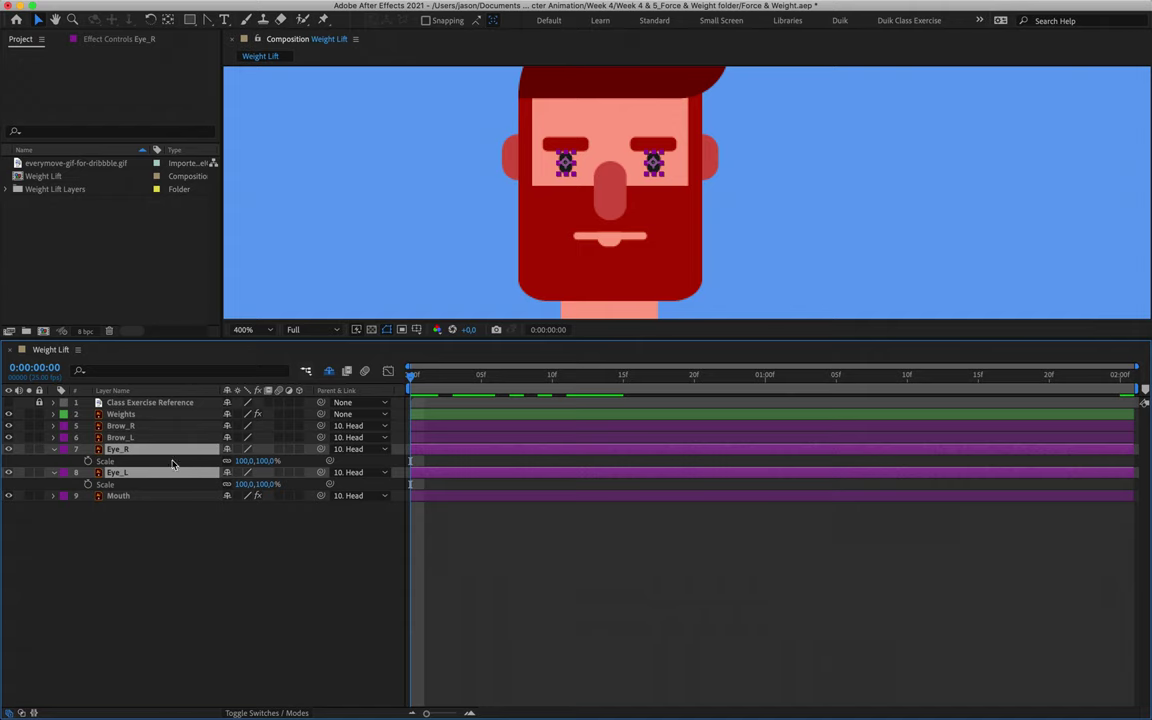
left_click(88, 461)
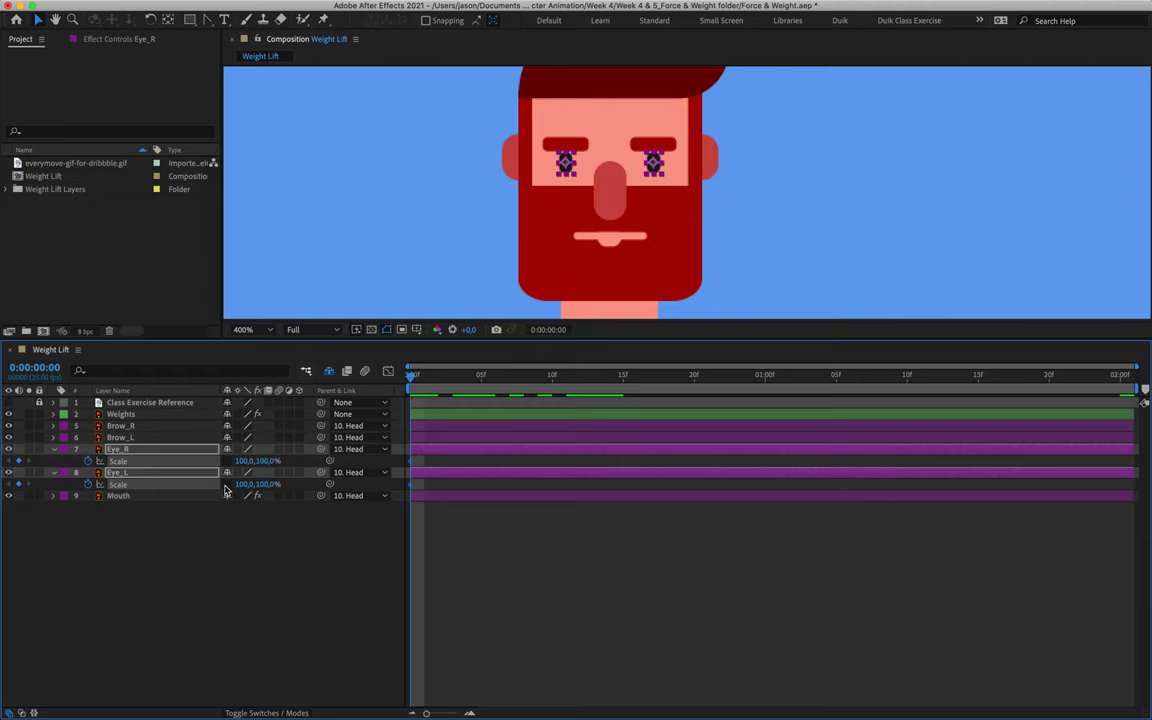
Close both eyes at 0:00:00:02 by setting their vertical Scale to 30%.
key("Page_Down")
key("Page_Down")
left_click(266, 462)
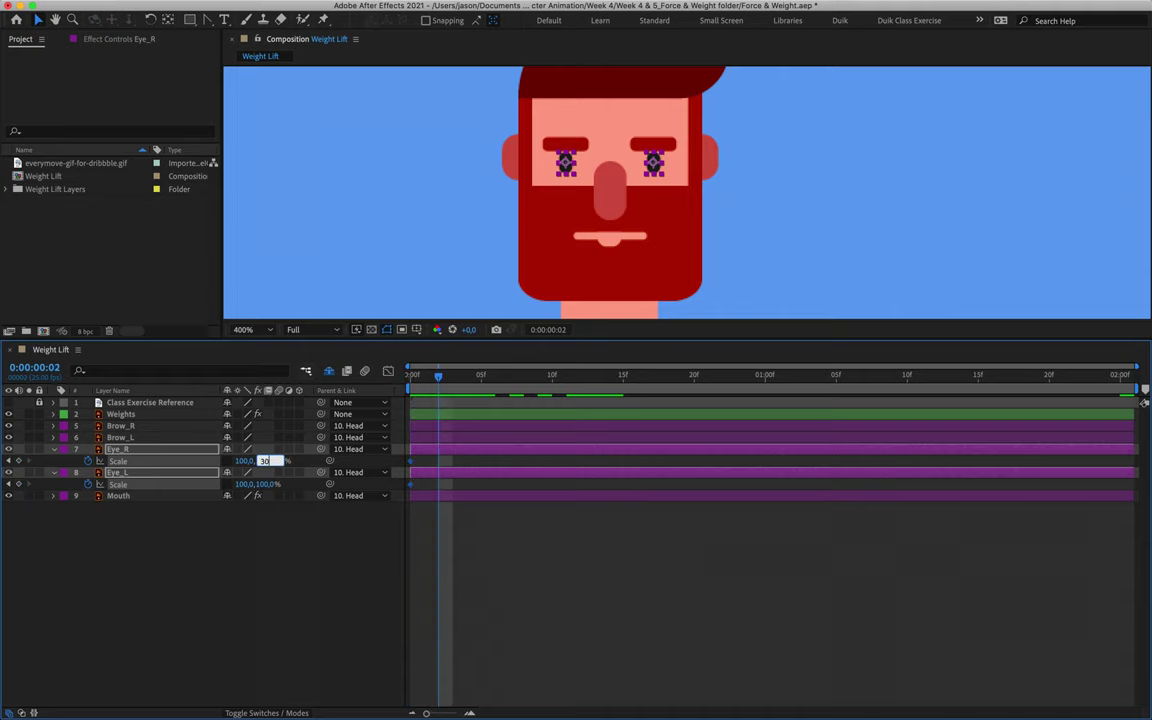
key("Return")
left_click(741, 169)
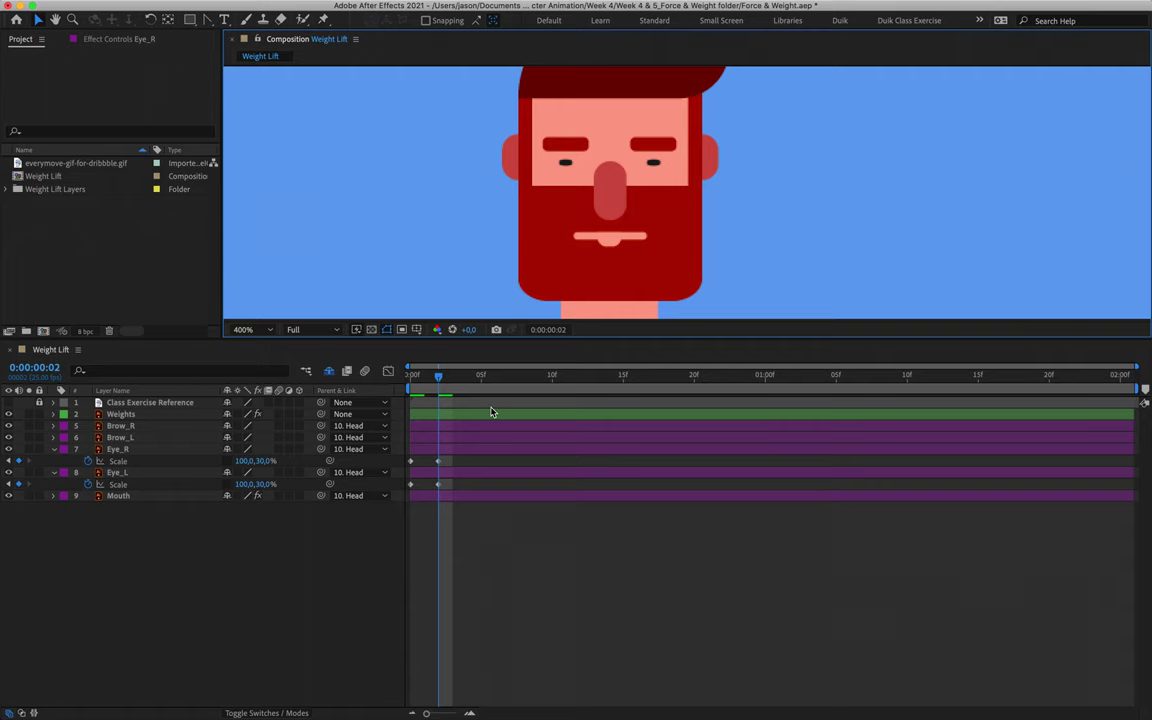
Reopen both eyes at 0:00:00:04 by copying the first Scale keyframes of Eye_R and Eye_L there.
key("Page_Down")
key("Page_Down")
left_click(410, 461)
key("ctrl+c")
key("ctrl+v")
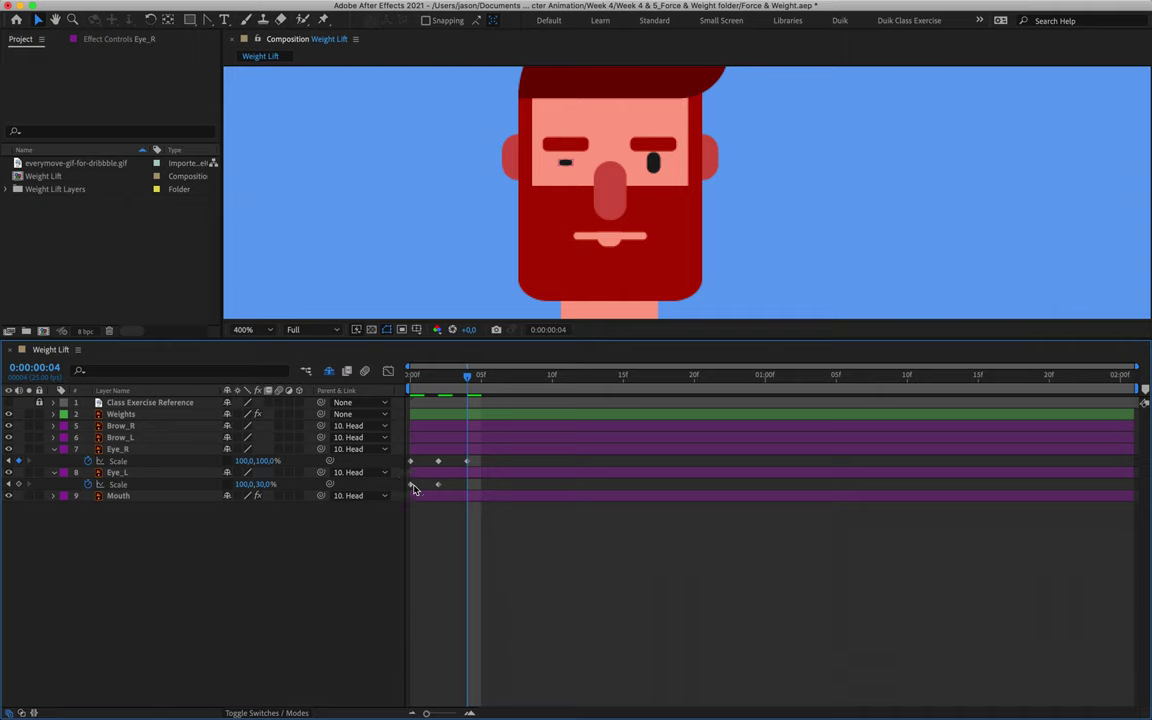
left_click(410, 484)
key("ctrl+c")
key("ctrl+v")
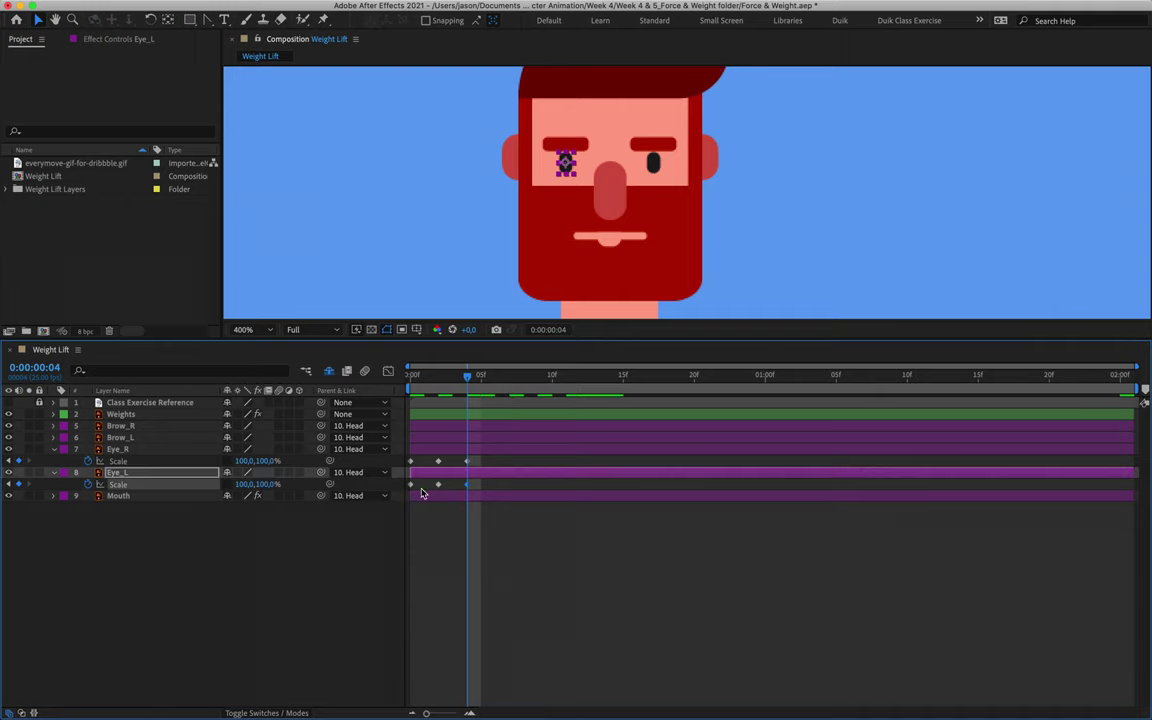
Play the first eye blink from the start and inspect it up to 0:00:00:05.
key("Home")
key("space")
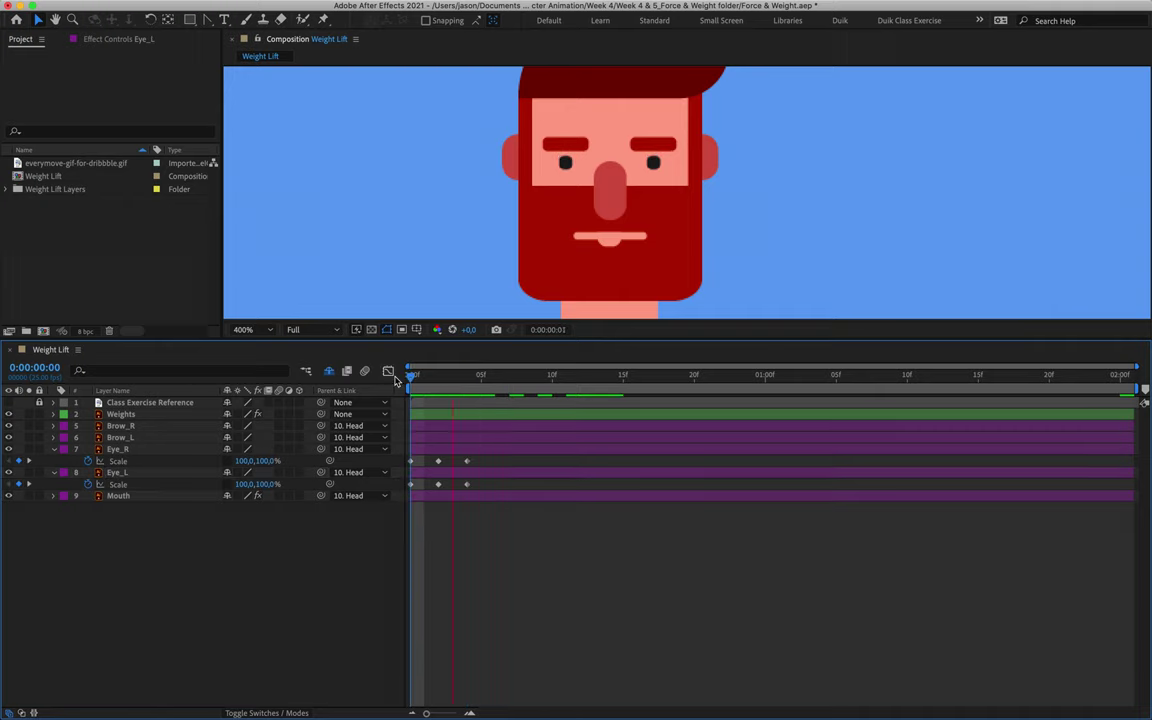
left_click_drag(414, 375, 482, 392)
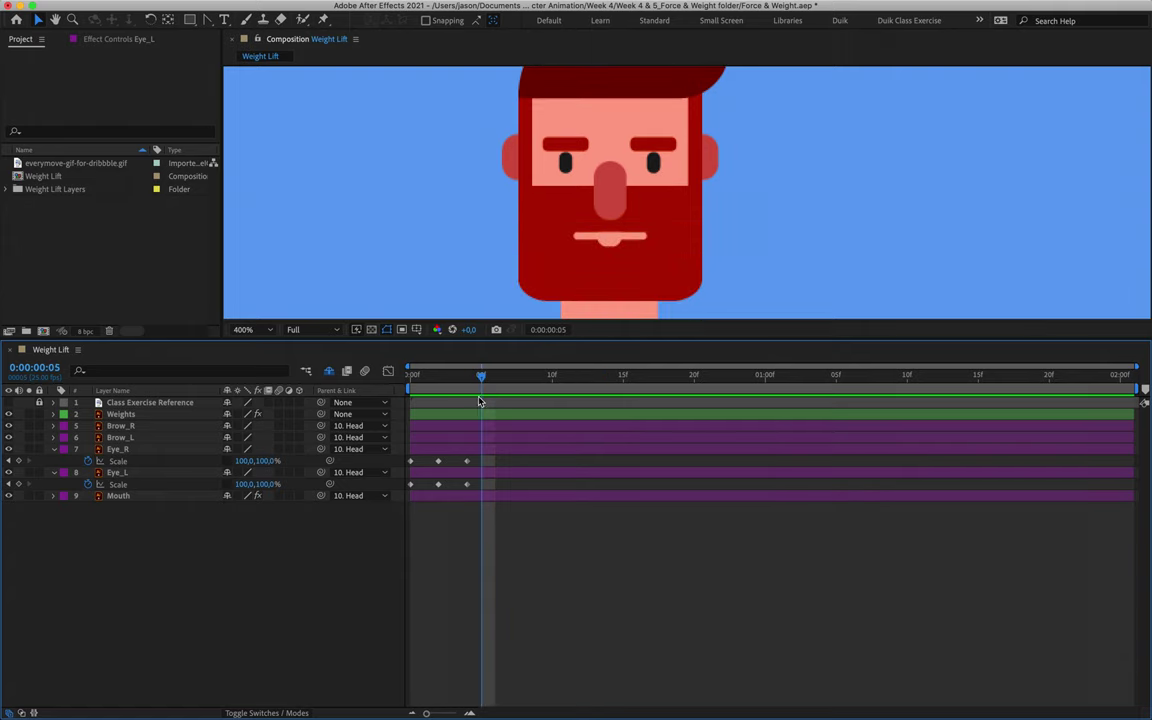
Hold both eyes open by adding Scale keyframes for Eye_R and Eye_L at 0:00:00:10.
scroll(577, 241, "down", 2)
left_click(481, 376)
left_click_drag(481, 376, 556, 383)
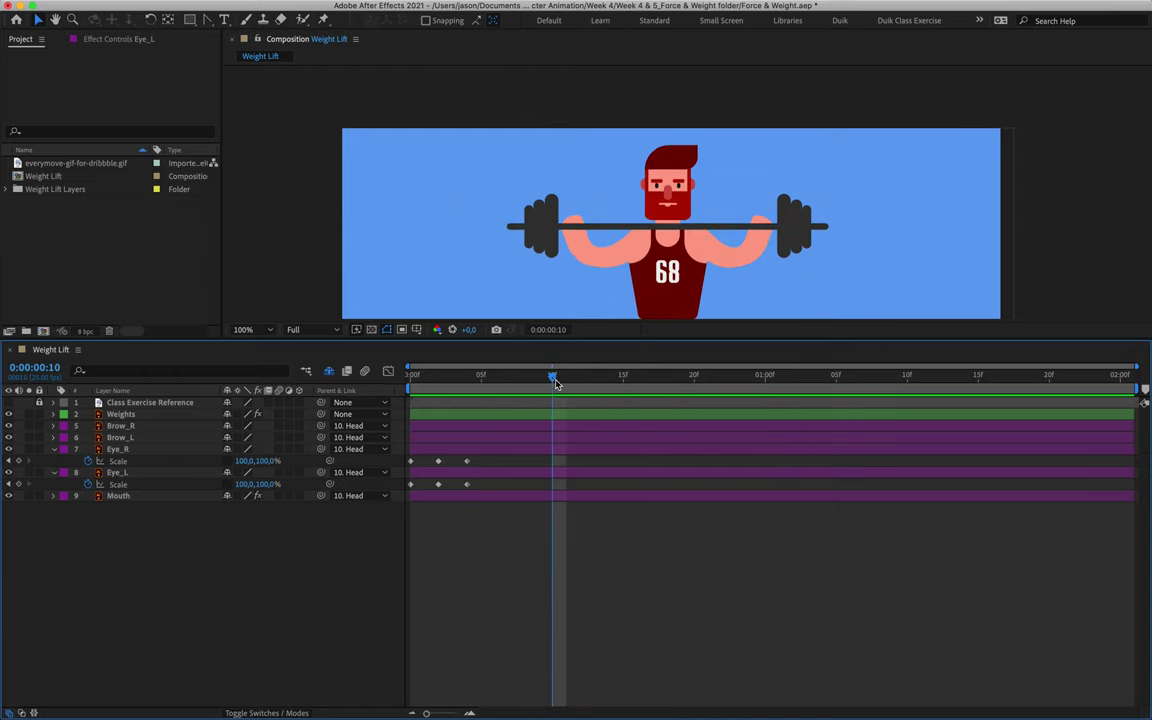
left_click(18, 461)
left_click(18, 484)
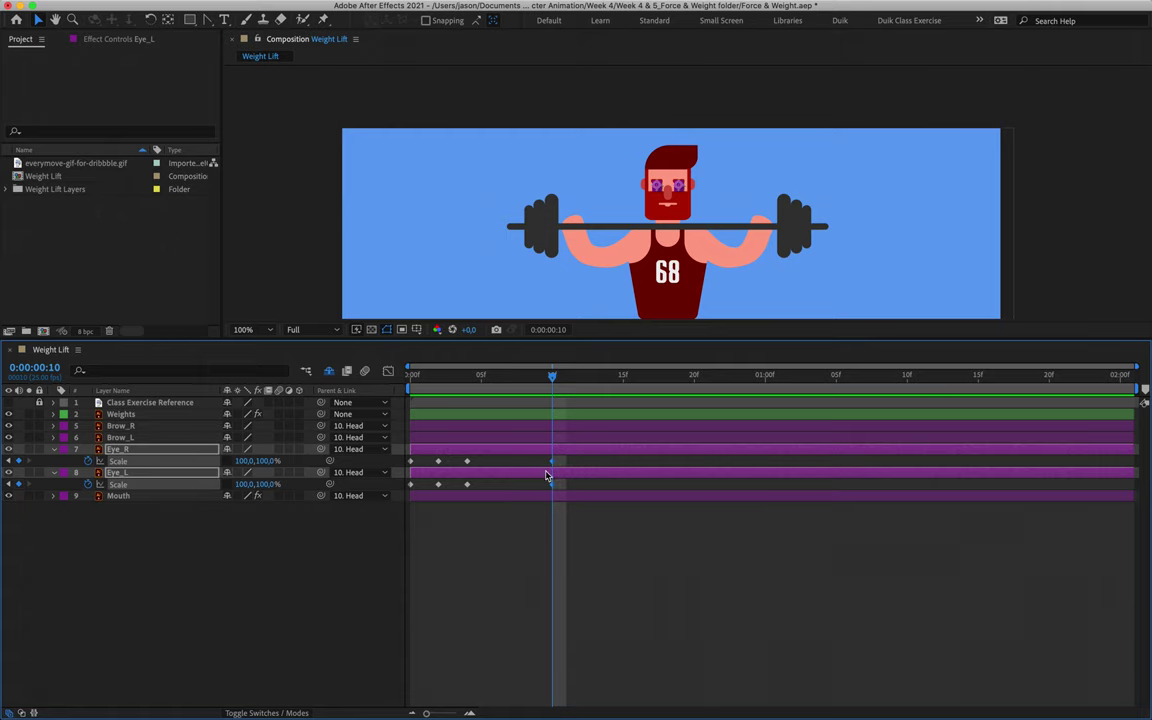
Squint both eyes at 0:00:00:15 by setting the vertical Scale of Eye_R and Eye_L to 20%.
left_click_drag(555, 383, 623, 390)
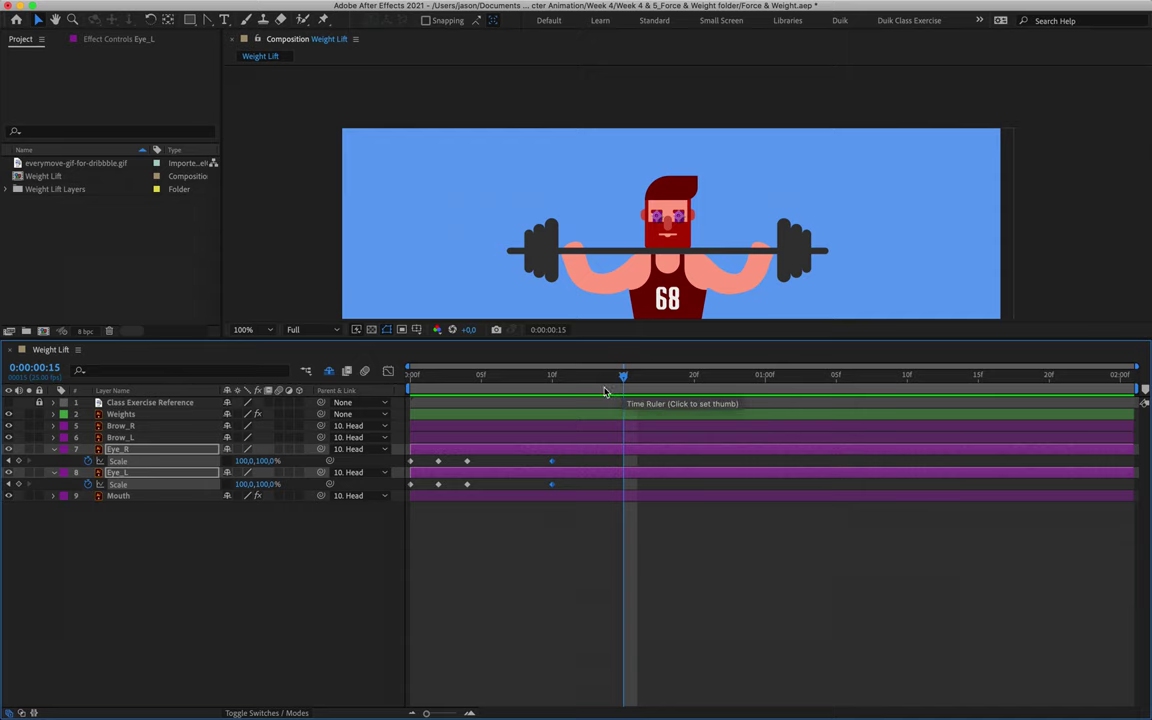
left_click(267, 461)
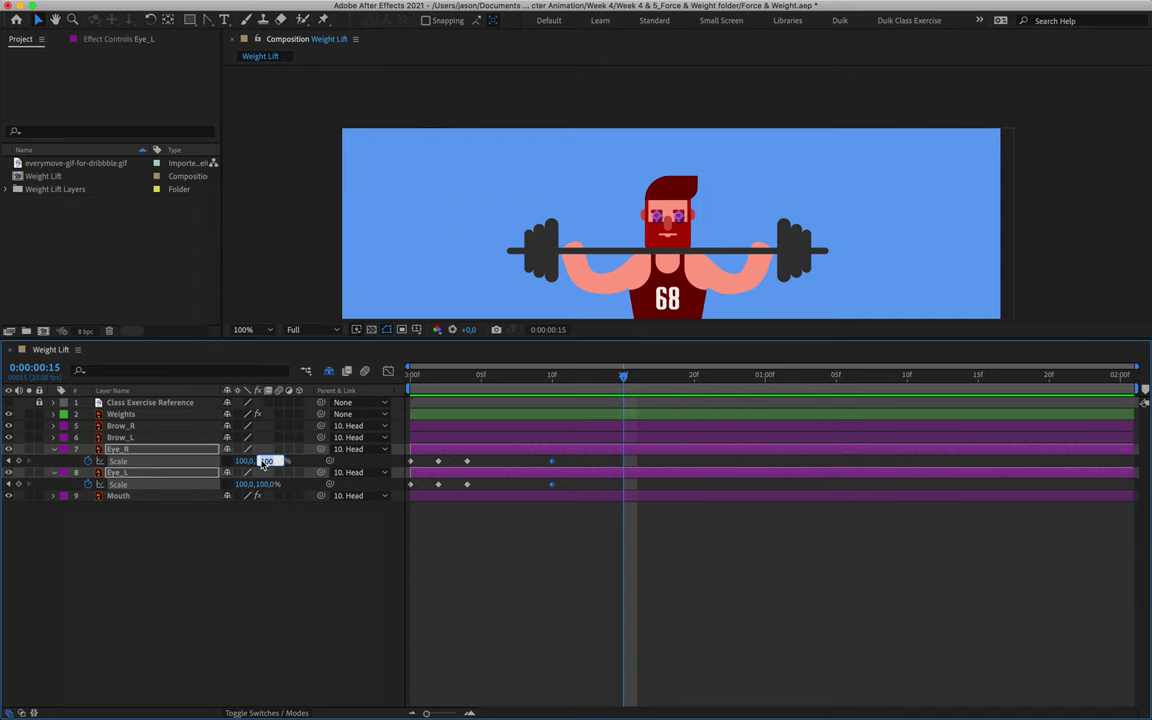
type("30")
key("Return")
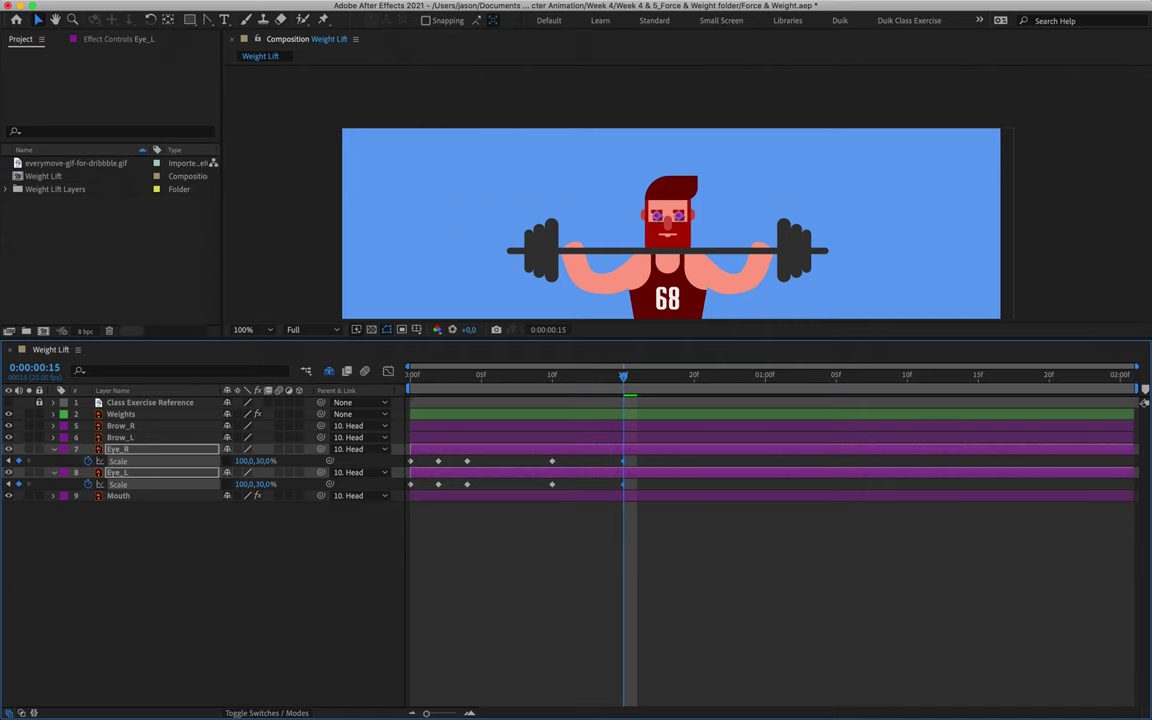
left_click(267, 461)
key("Return")
Play the animation from the start to review the squint during the lift.
left_click(602, 537)
left_click_drag(623, 379, 393, 375)
key("space")
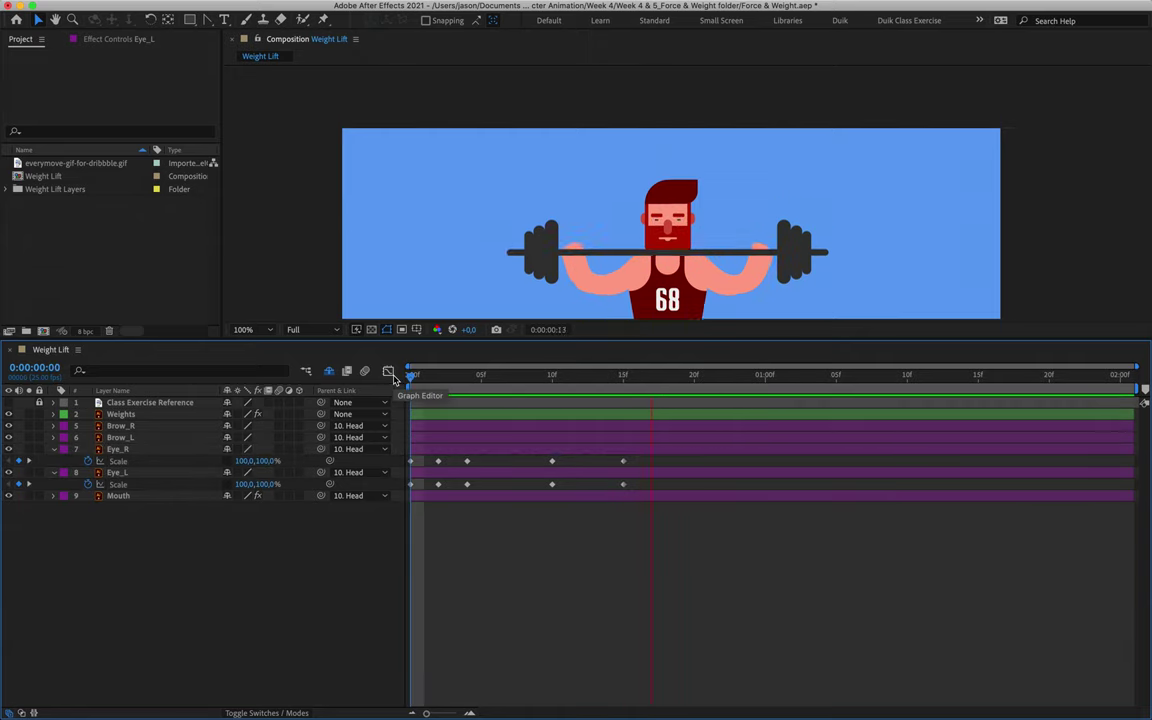
key("space")
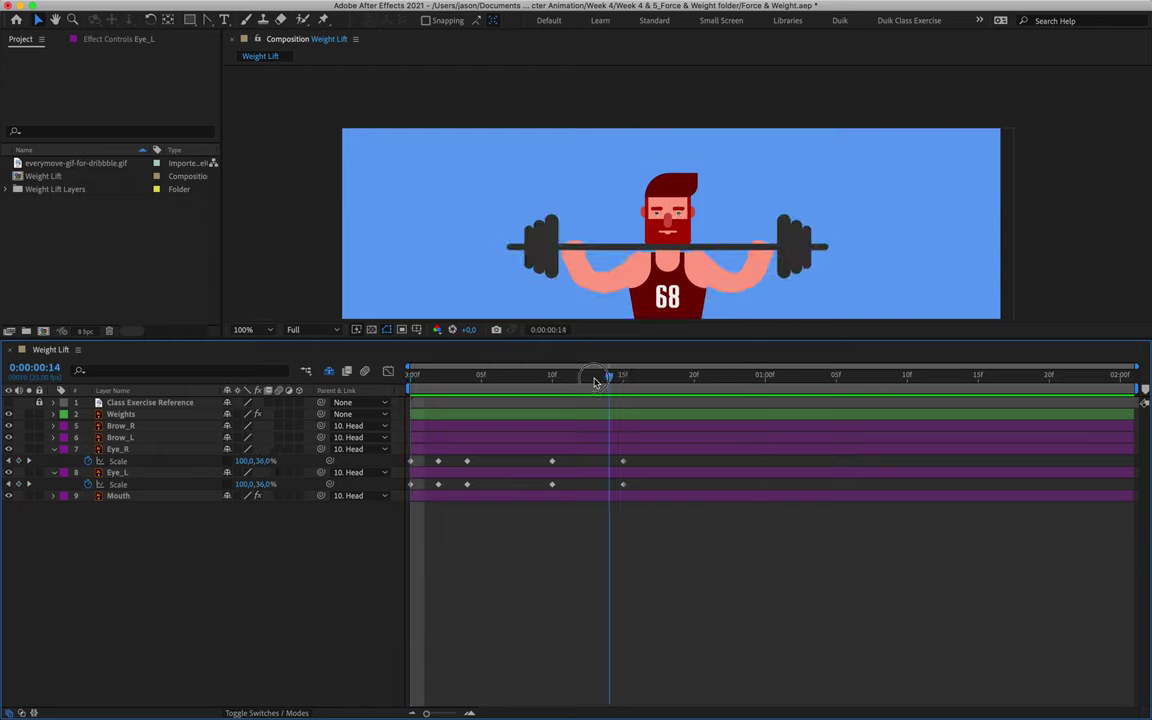
Hold the squint by adding Scale keyframes for Eye_R and Eye_L at 0:00:01:00.
left_click_drag(723, 380, 770, 401)
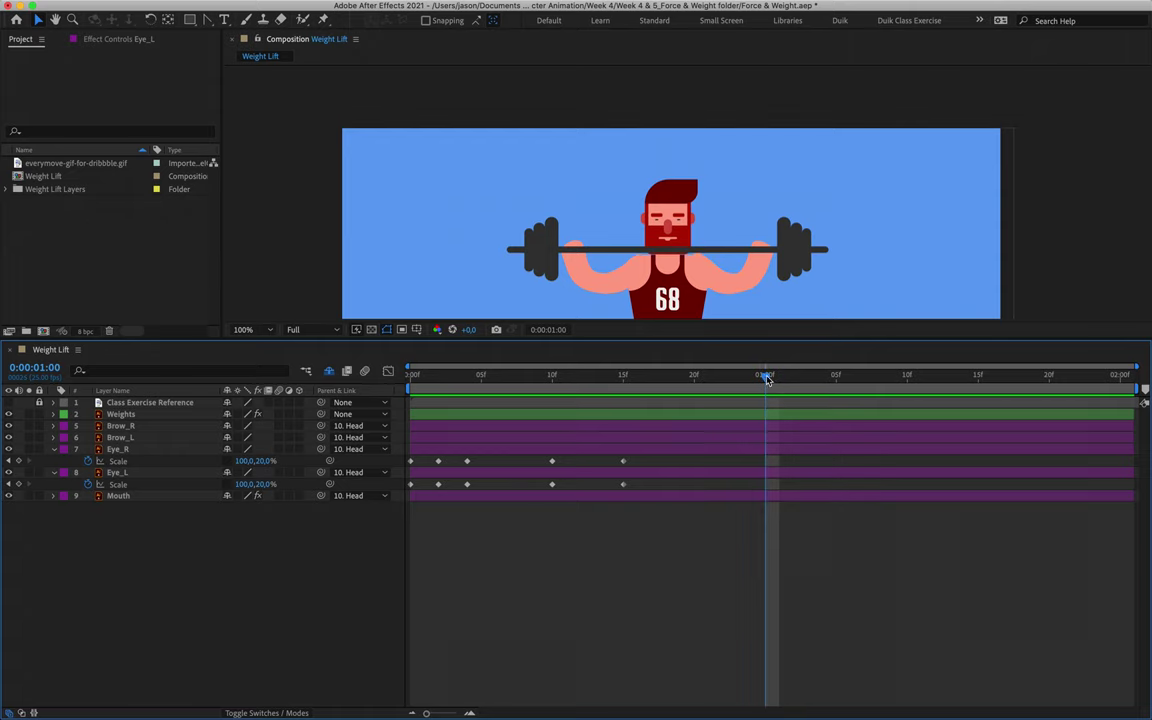
left_click(18, 461)
left_click(18, 484)
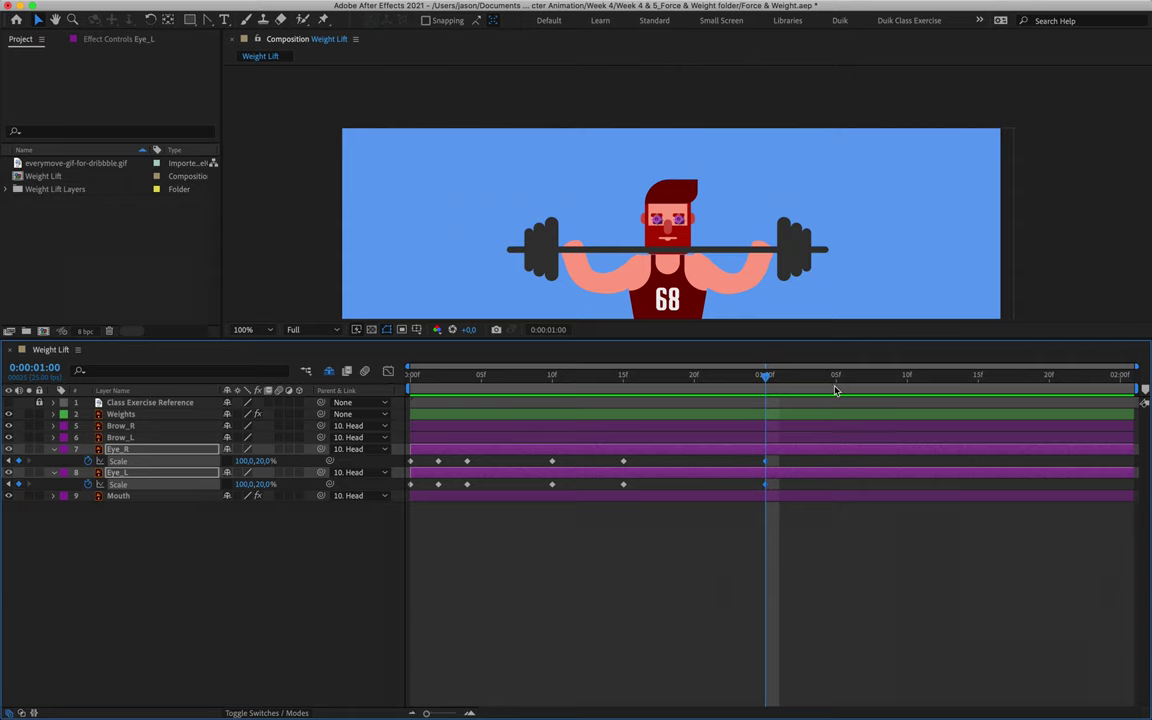
Reopen both eyes at 0:00:01:05 by setting their vertical Scale to 100%, and play back from 0:00:01:00.
left_click_drag(764, 378, 835, 404)
left_click(266, 461)
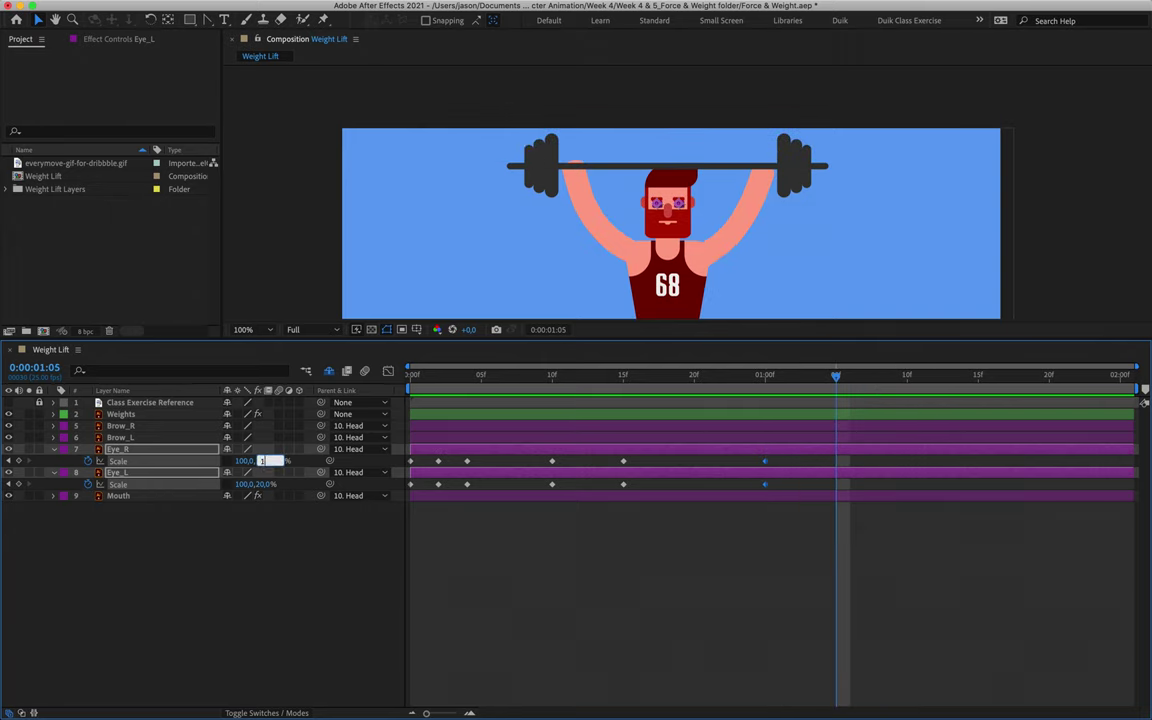
type("100")
left_click(711, 573)
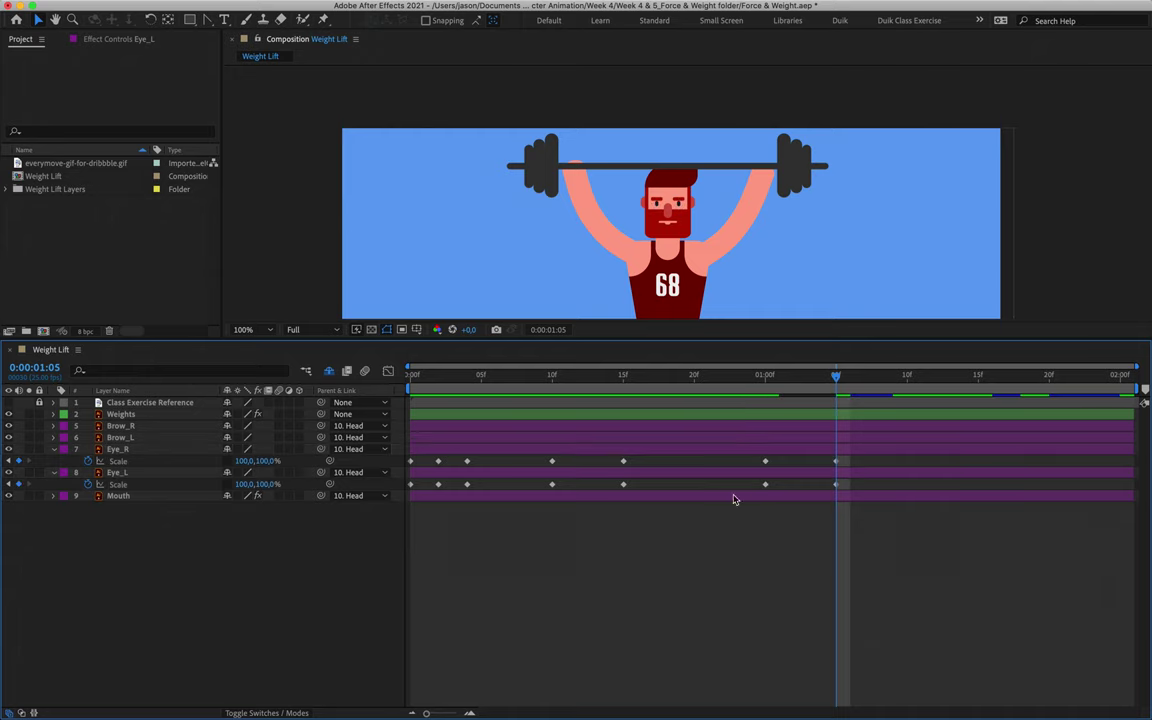
left_click(763, 378)
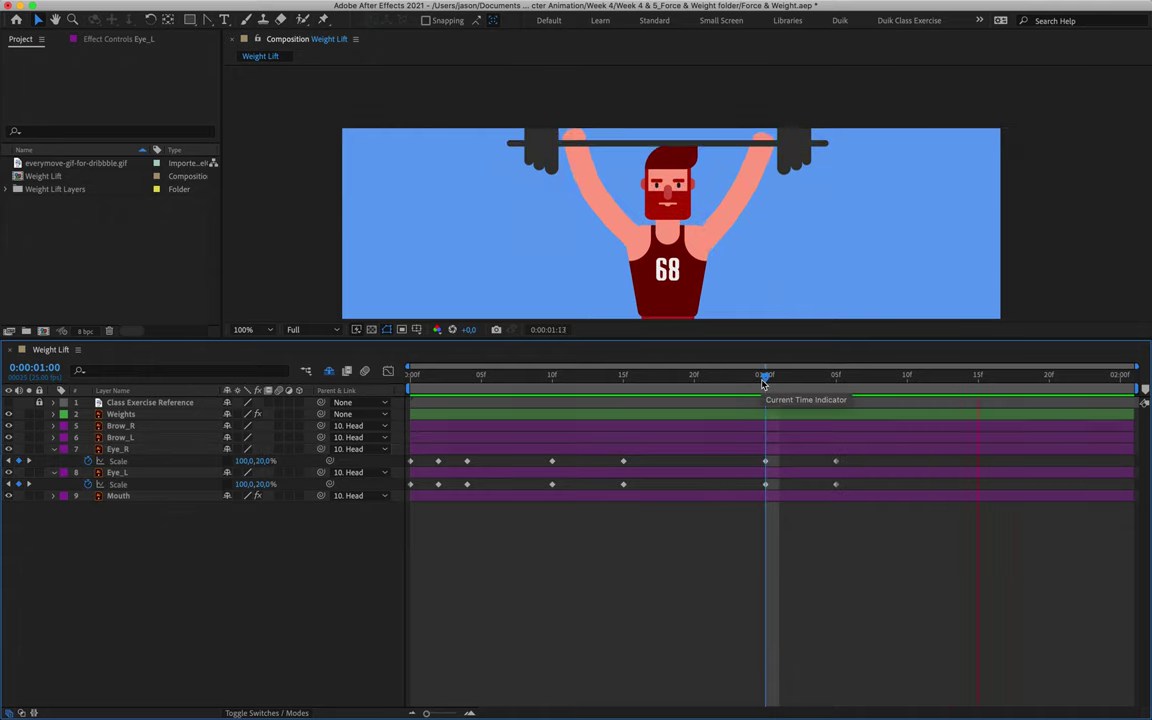
Repeat the blink at 0:00:01:15 by copying the first three Scale keyframes of Eye_R and Eye_L there.
left_click_drag(764, 383, 982, 390)
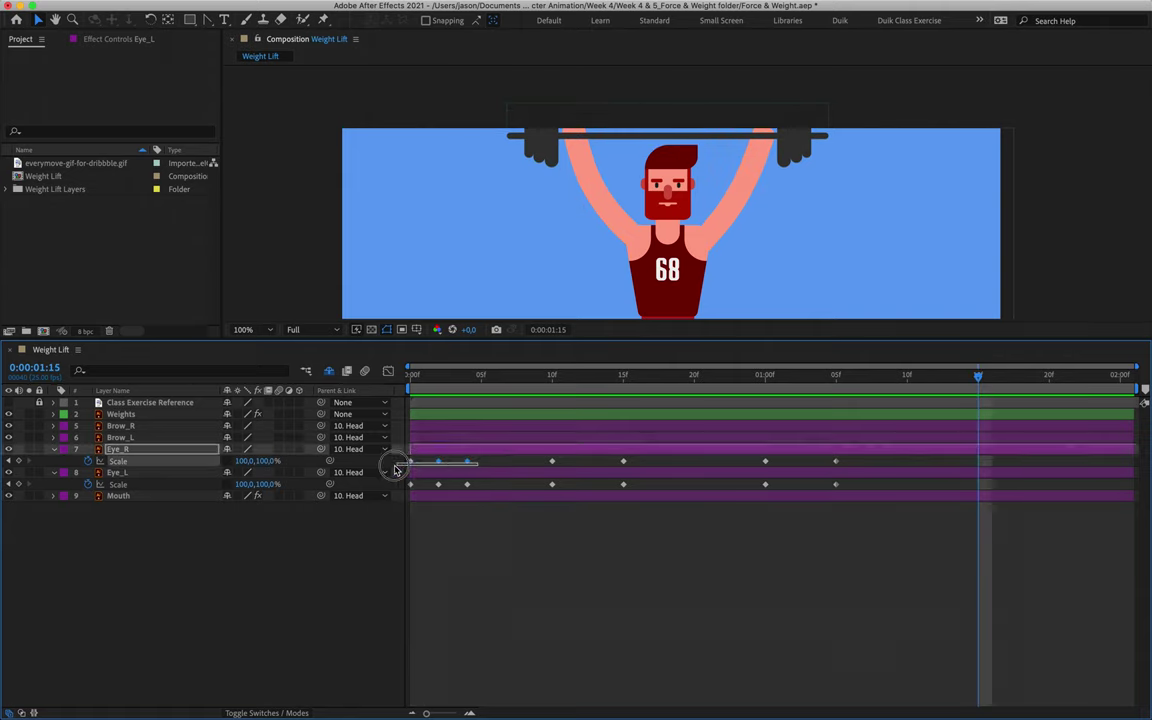
left_click_drag(480, 465, 386, 470)
key("ctrl+c")
key("ctrl+v")
left_click_drag(486, 478, 371, 505)
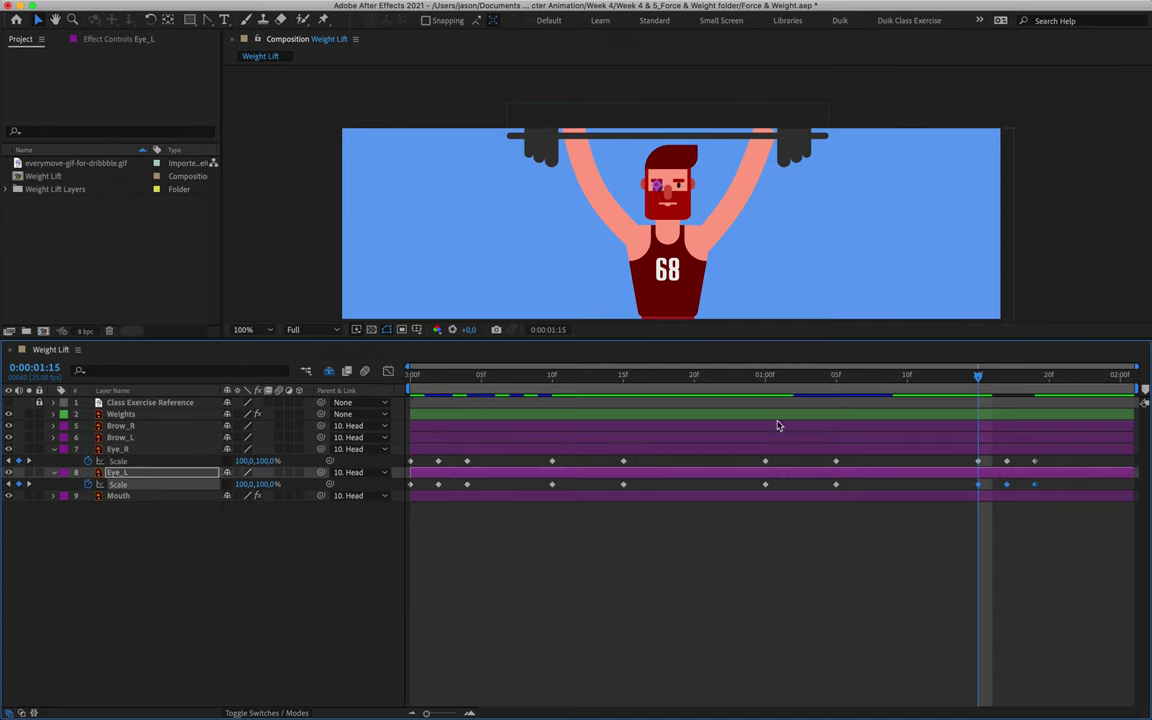
left_click(818, 545)
Play the looping lift to review all the eye animation, and return to the start of the timeline.
key("space")
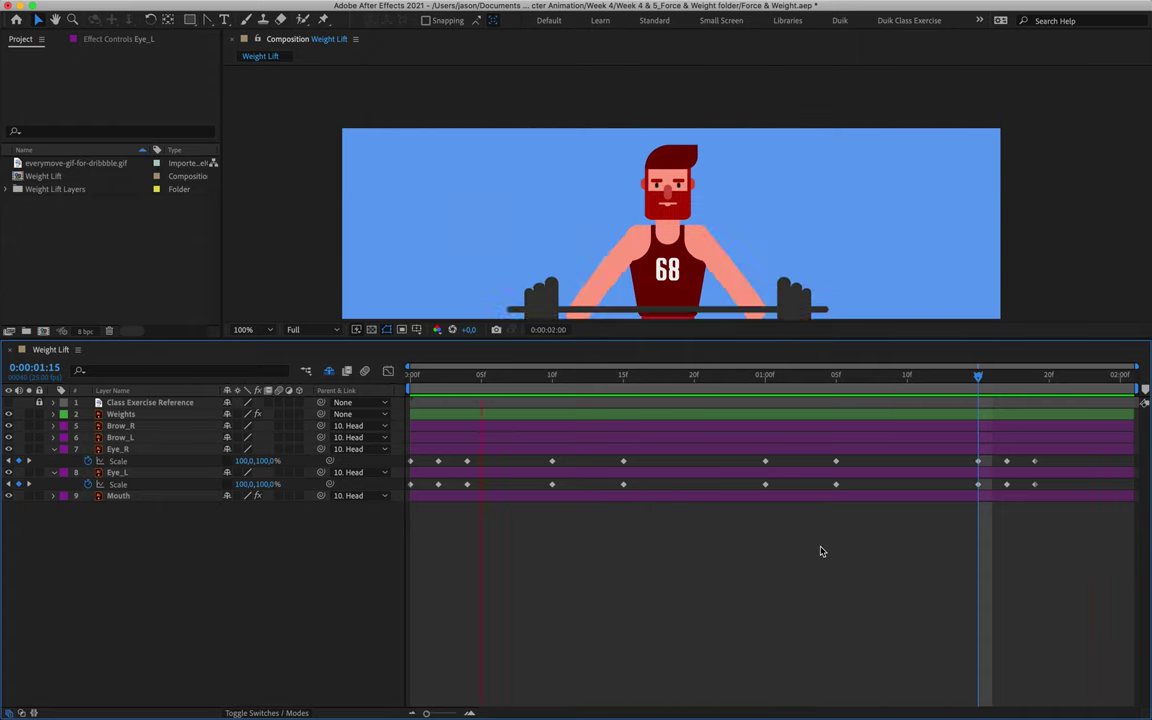
left_click(451, 379)
left_click_drag(451, 379, 411, 380)
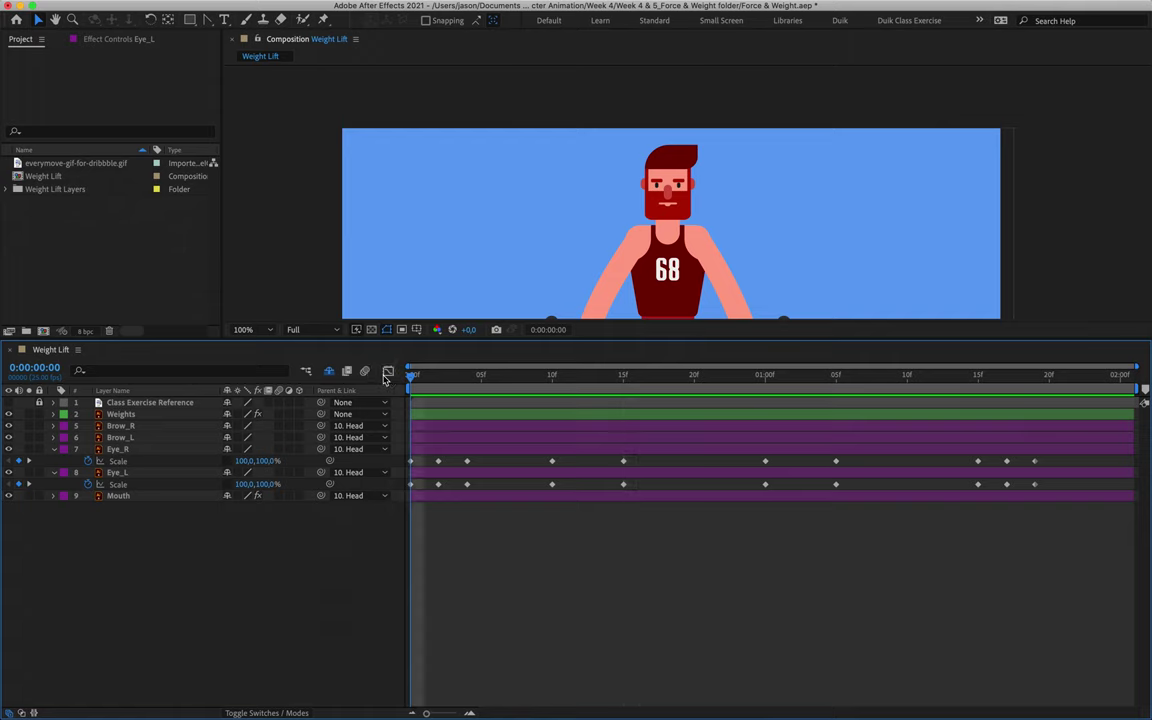
Show the Rotation property of Brow_R and Brow_L, and move to 0:00:00:10.
left_click(122, 426)
left_click(137, 438, "shift")
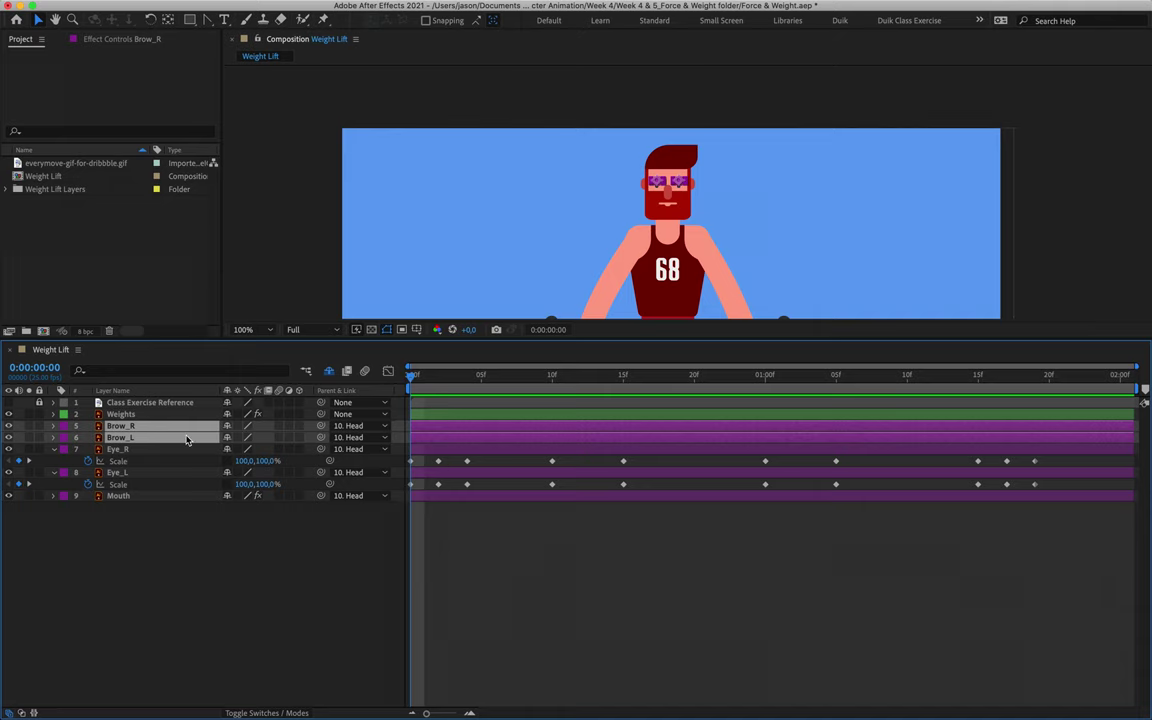
key("r")
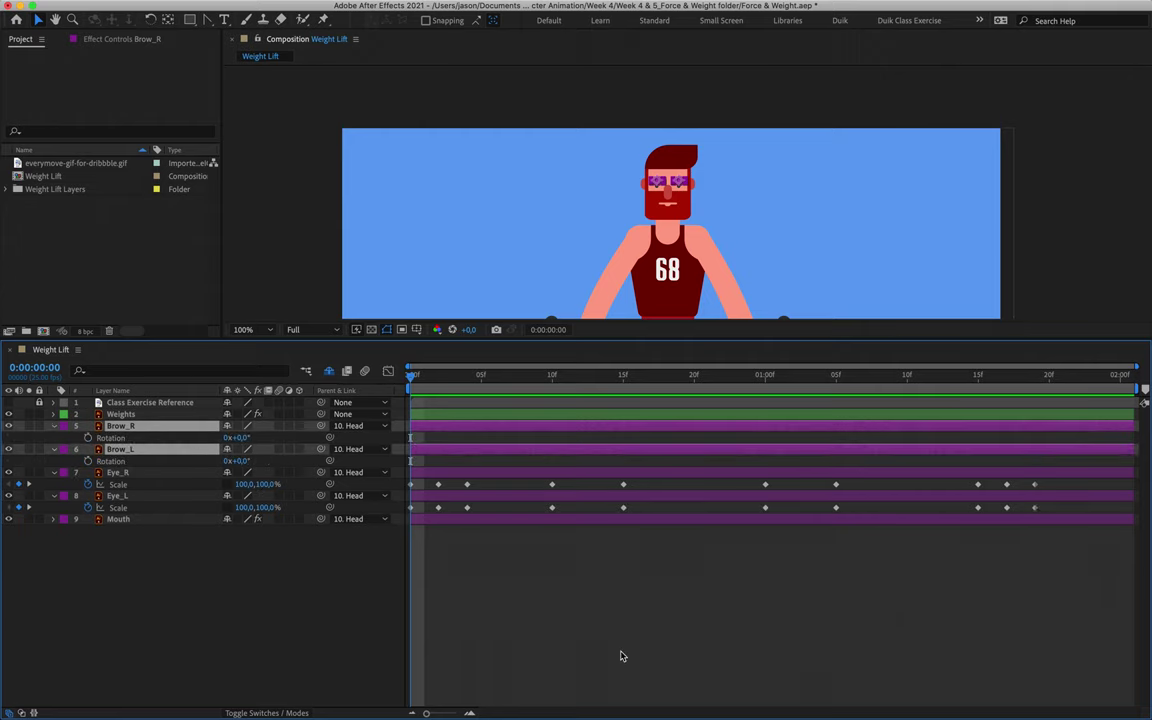
left_click(540, 628)
left_click_drag(412, 378, 563, 404)
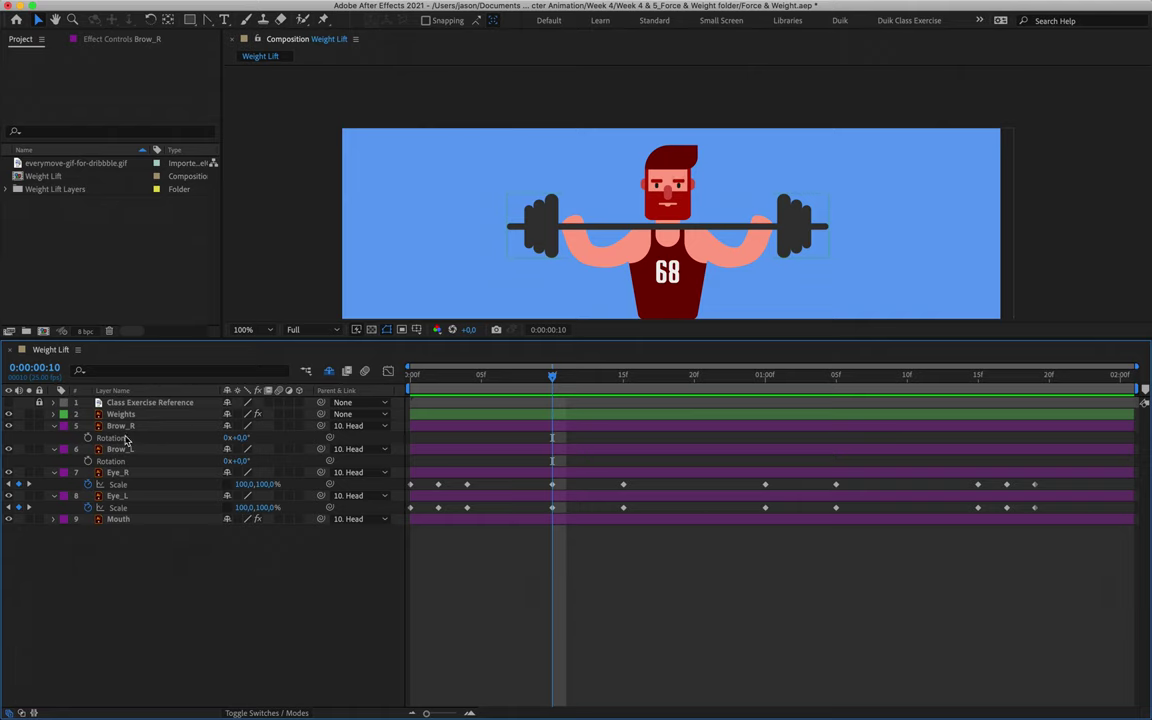
Try rotating Brow_R to -20° at 0:00:00:10, and reset its Rotation to 0°.
left_click(243, 439)
type("-20")
key("Return")
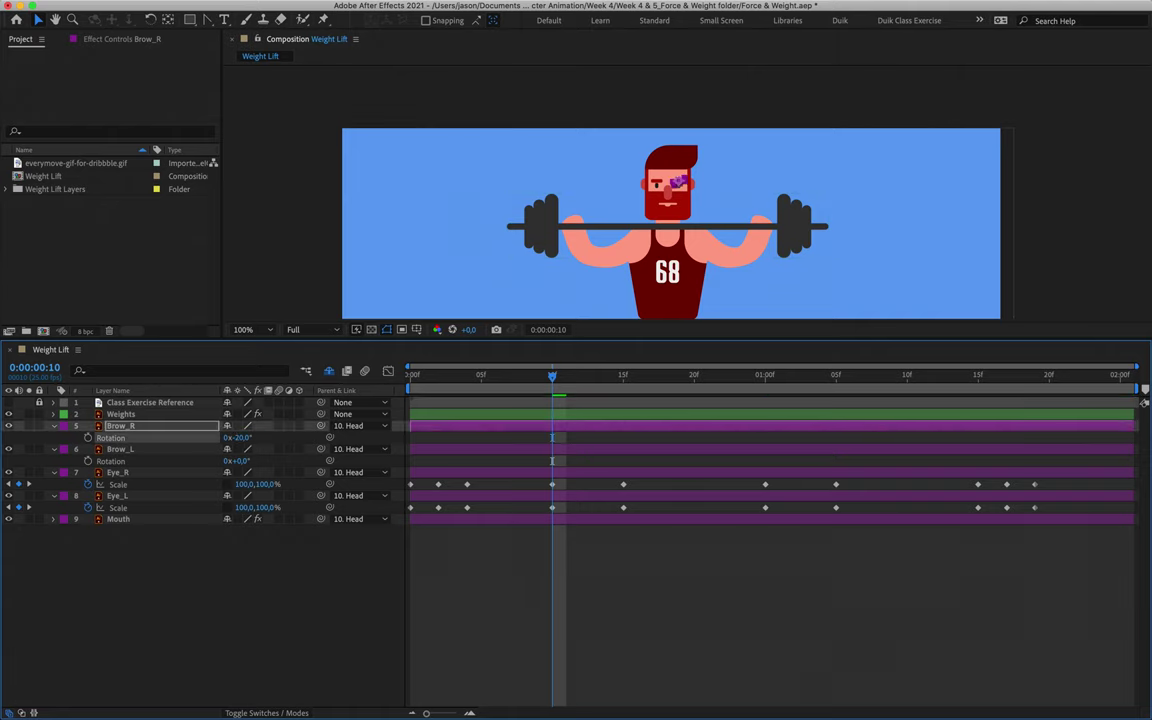
scroll(717, 185, "up", 1)
scroll(717, 185, "up", 1)
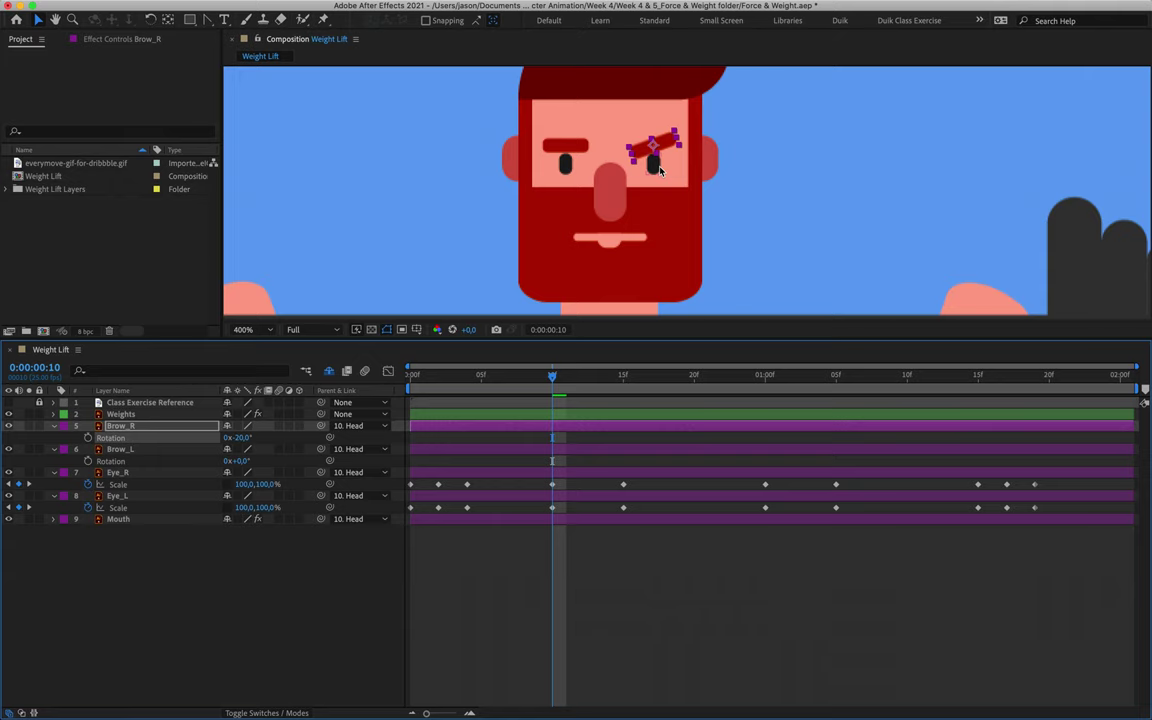
left_click(88, 438)
left_click(553, 378)
key("space")
left_click(555, 408)
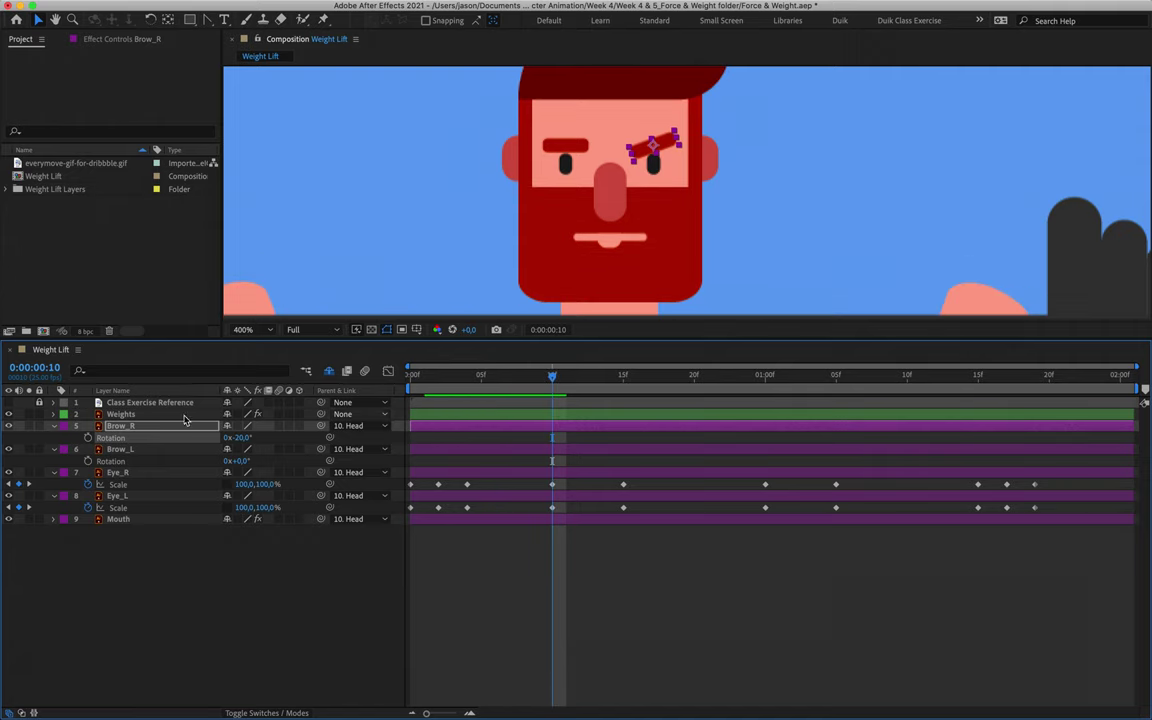
left_click(237, 438)
type("0")
key("Return")
Start animating the Rotation of Brow_R and Brow_L at 0:00:00:10.
left_click(88, 438)
left_click(88, 461)
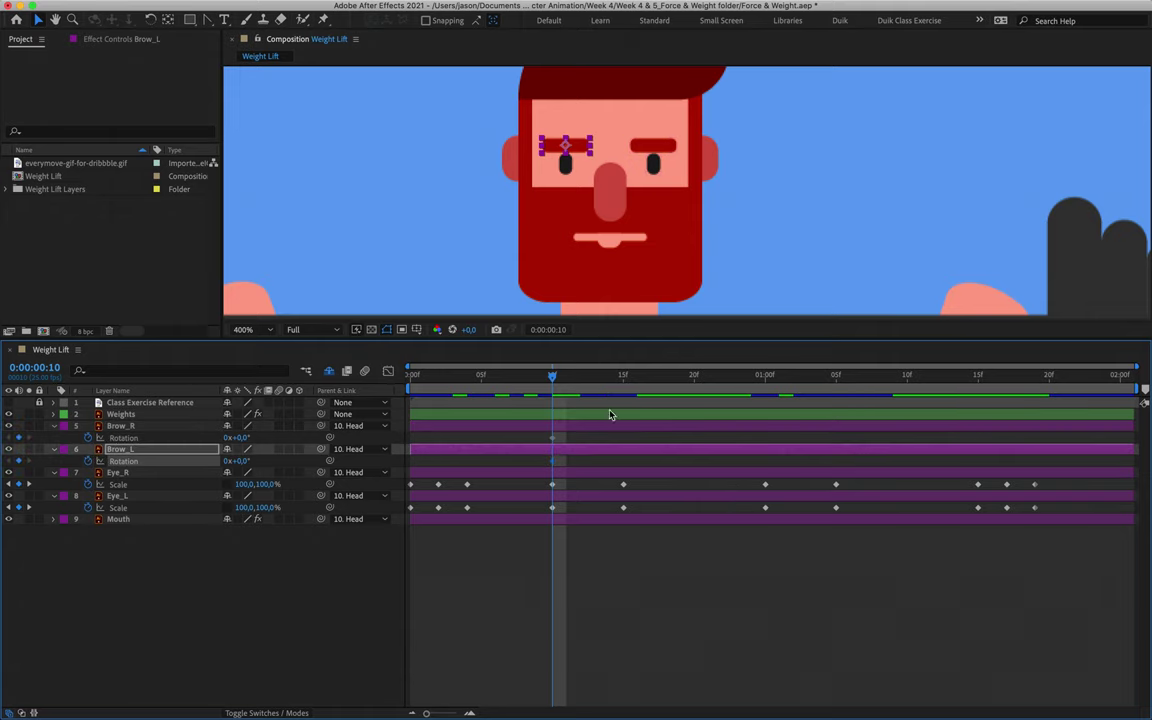
left_click(117, 427)
left_click(122, 449)
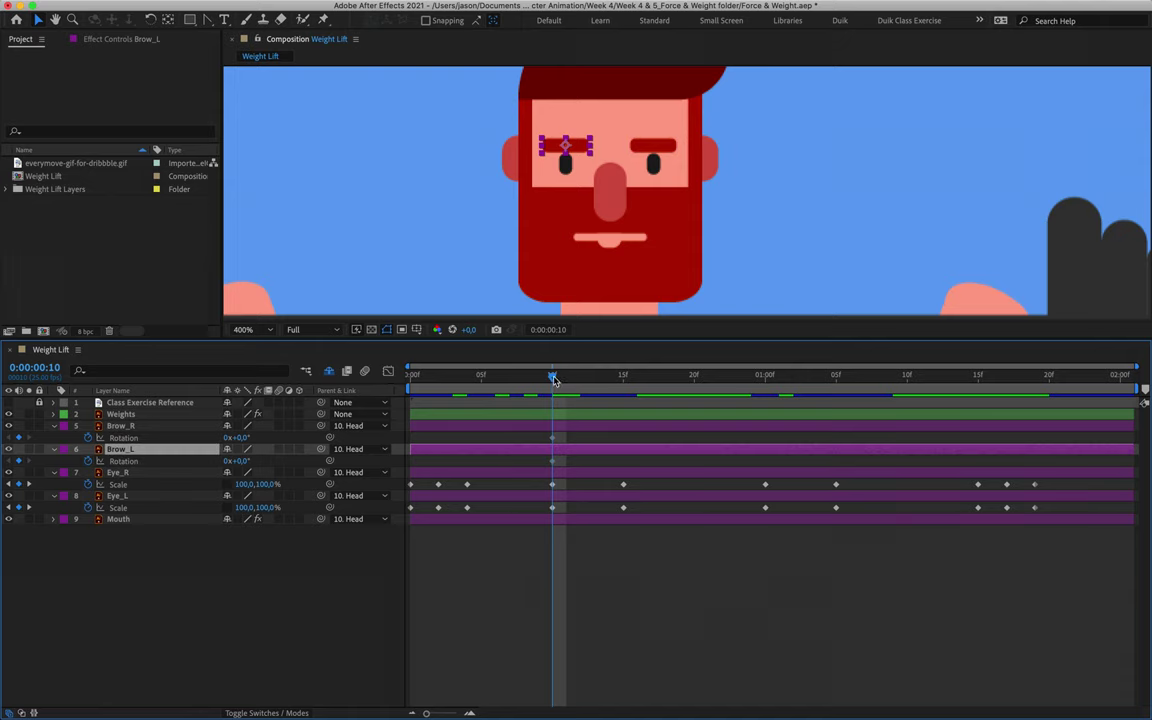
Angle the brows into a frown at 0:00:00:15 by rotating Brow_R to -20° and Brow_L to 20°.
left_click_drag(553, 379, 626, 390)
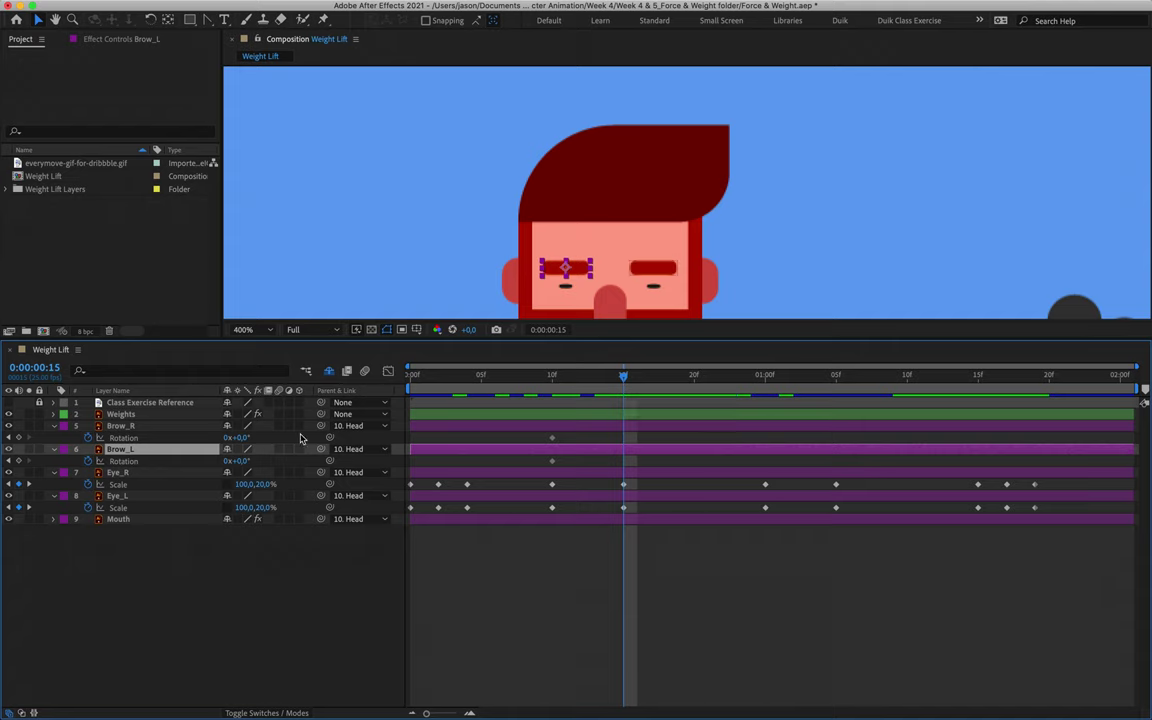
left_click(182, 426)
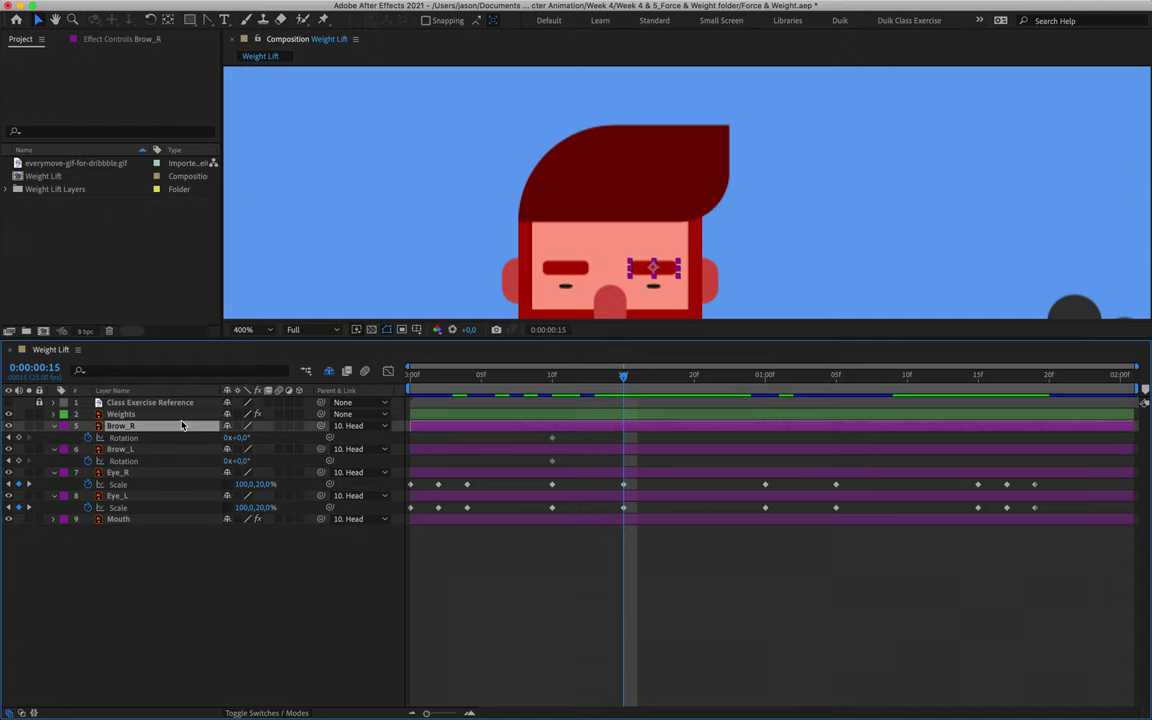
left_click(241, 438)
type("-20")
key("Return")
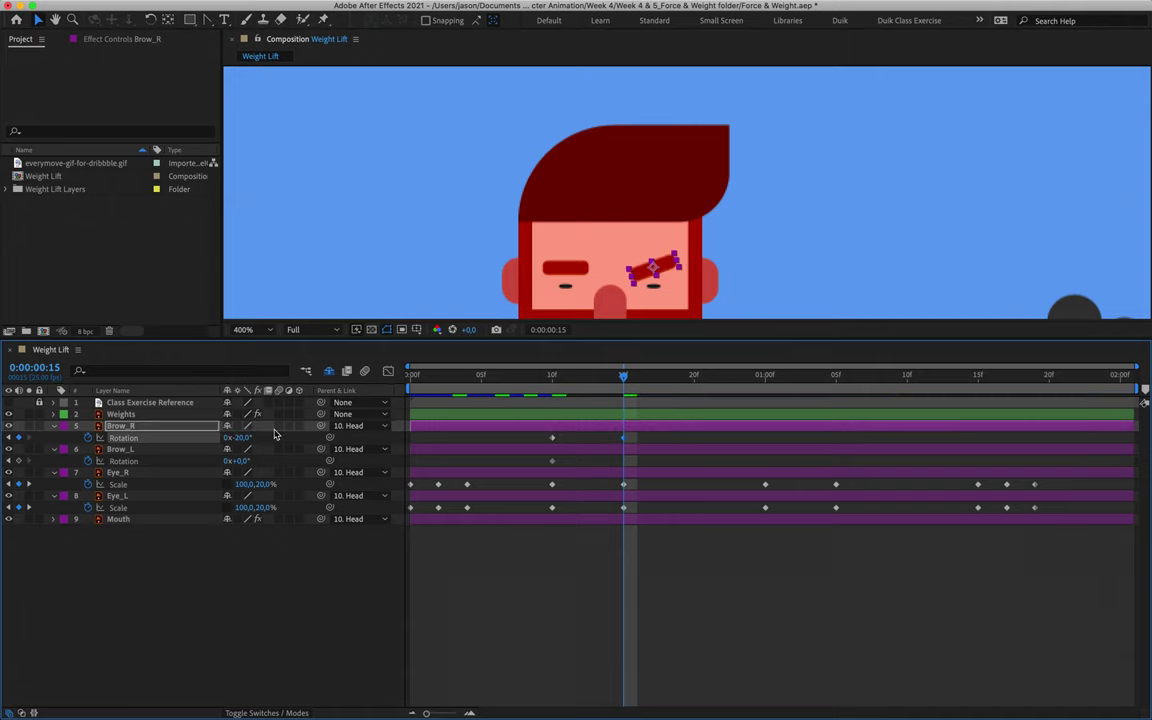
left_click(204, 452)
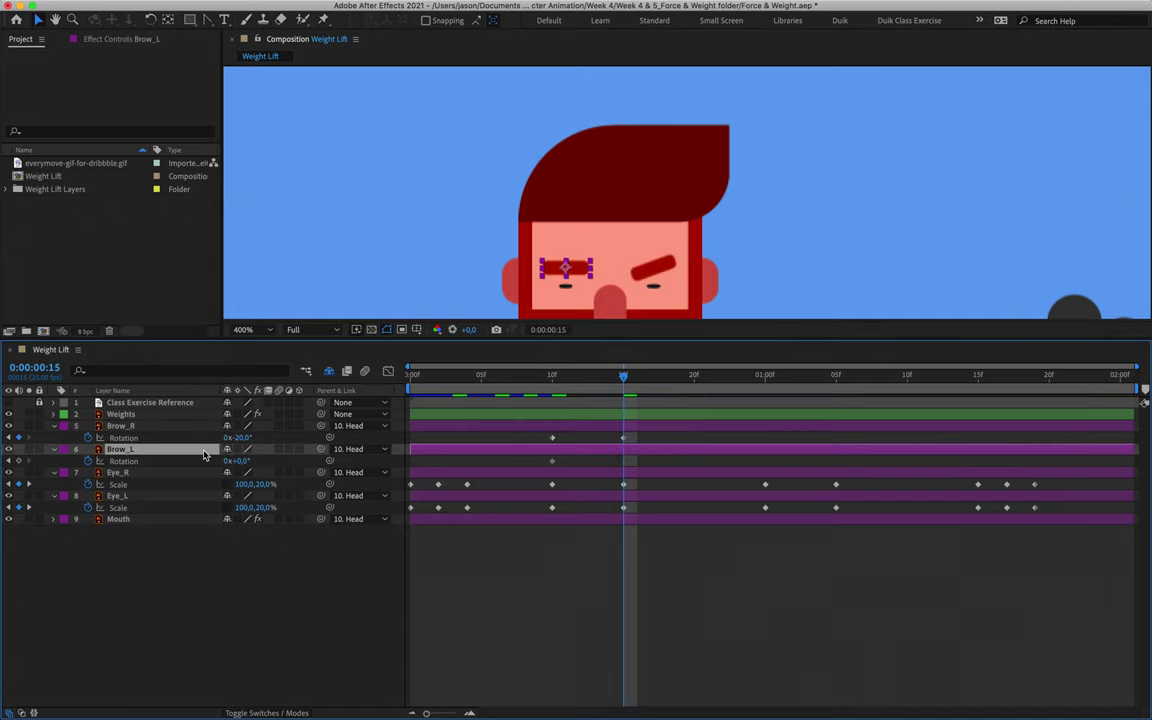
left_click(242, 461)
type("20")
key("Return")
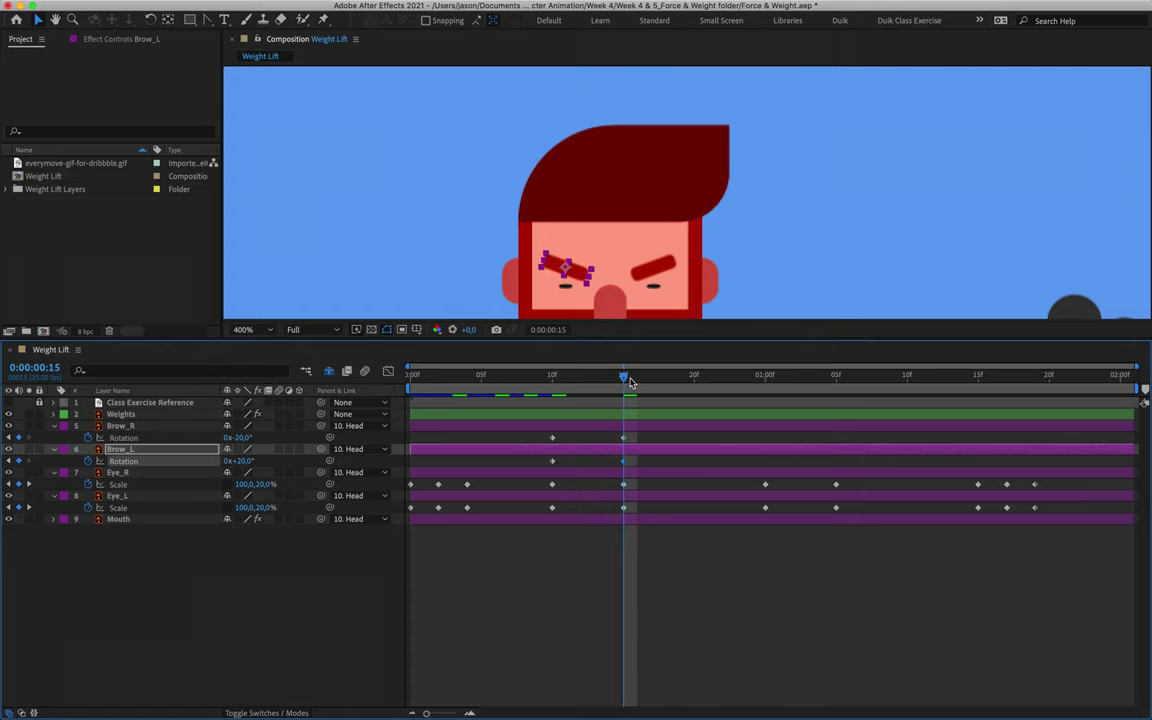
Reveal the Position of Brow_R and Brow_L alongside Rotation, and start animating it at 0:00:00:10.
left_click_drag(624, 376, 552, 398)
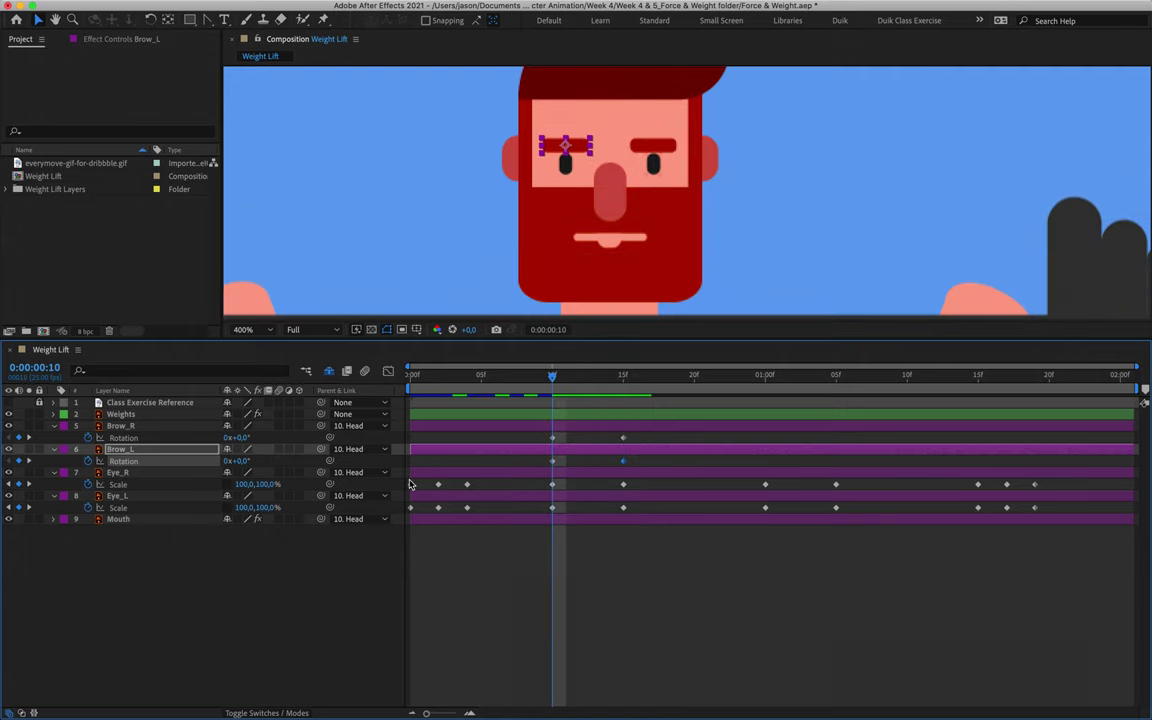
left_click(118, 426)
left_click(147, 450, "shift")
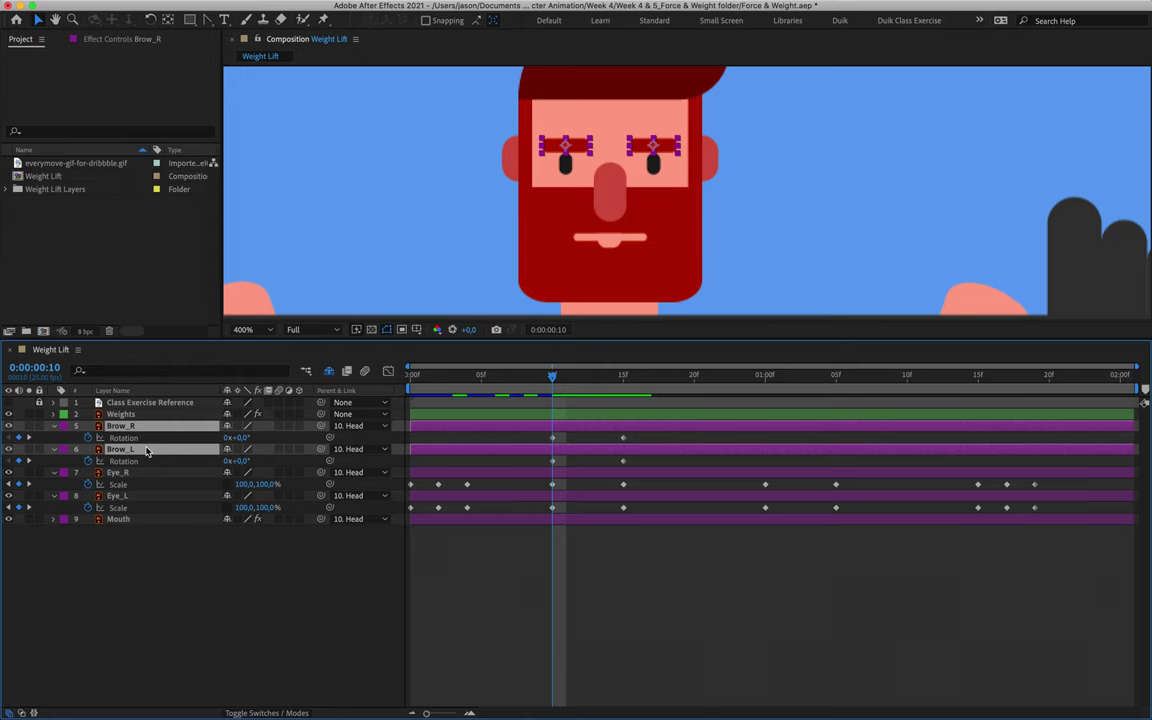
key("shift+p")
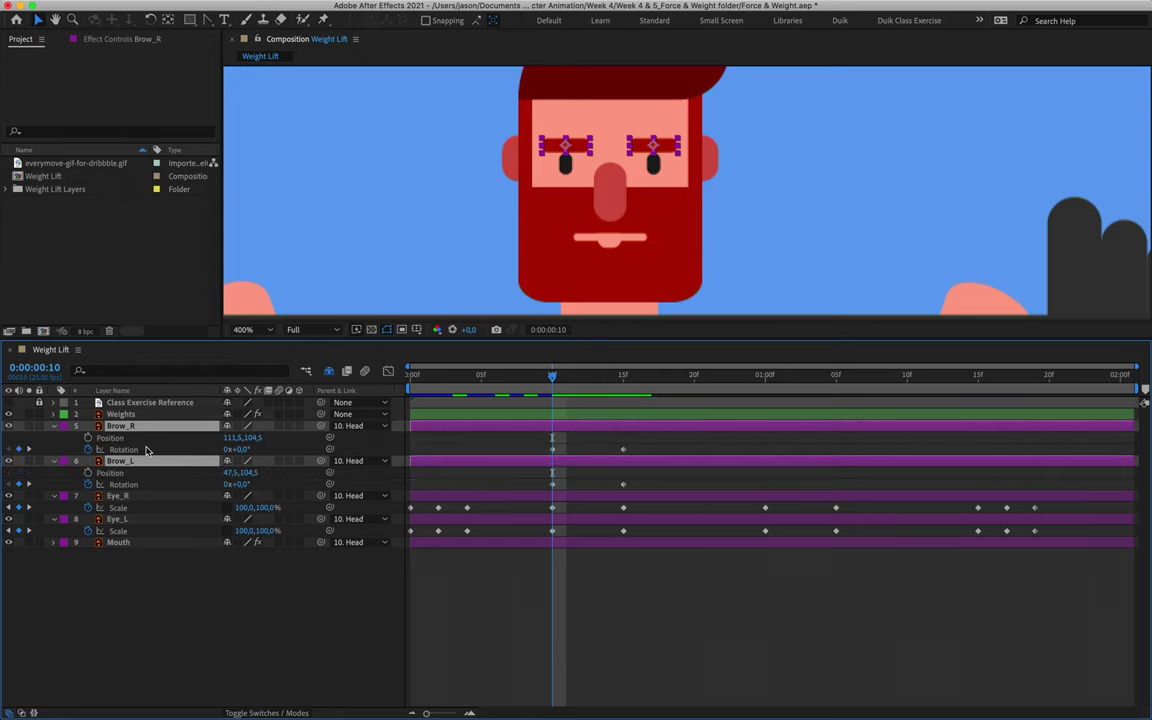
left_click(88, 438)
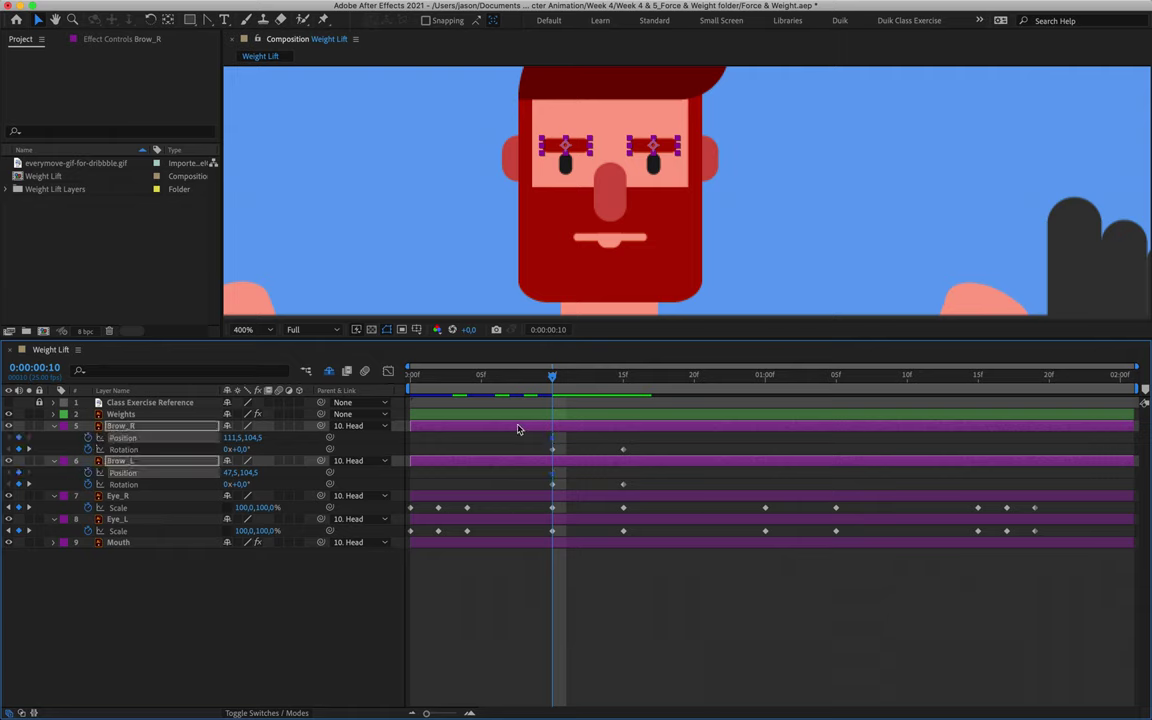
Lower both brows at 0:00:00:15, moving Brow_R to 111.5, 109.0 and Brow_L to 47.5, 109.0.
left_click_drag(559, 390, 625, 396)
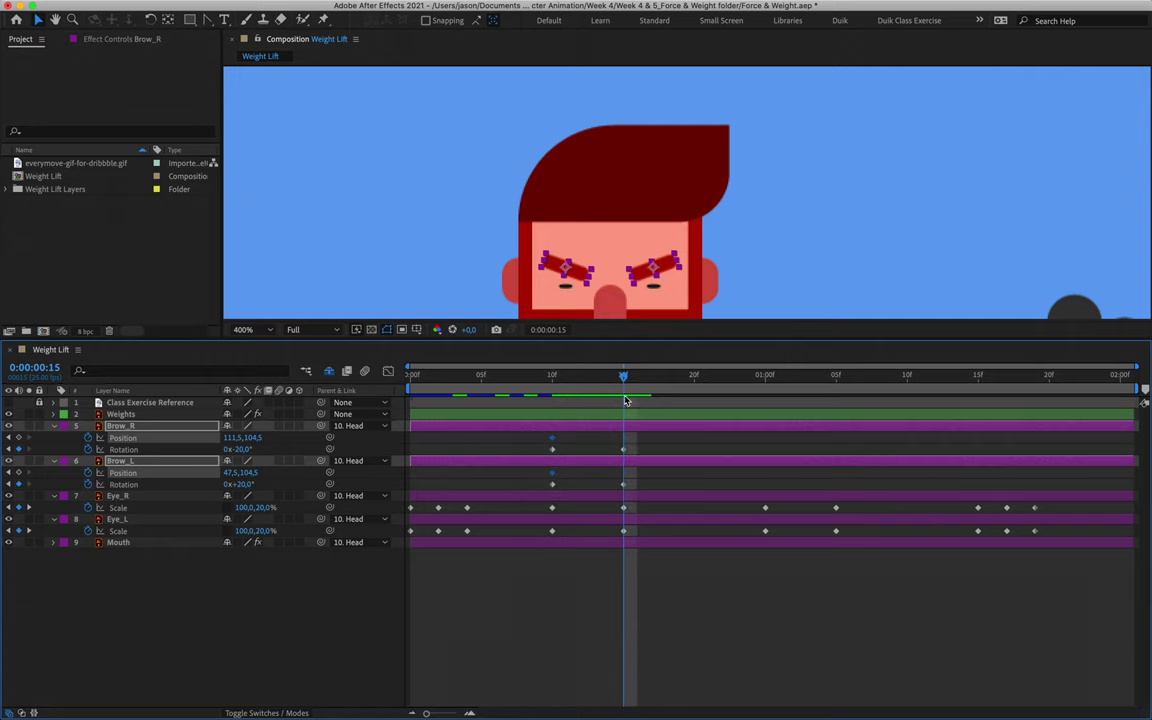
key("Down")
key("Down")
key("Down")
key("Down")
key("Down")
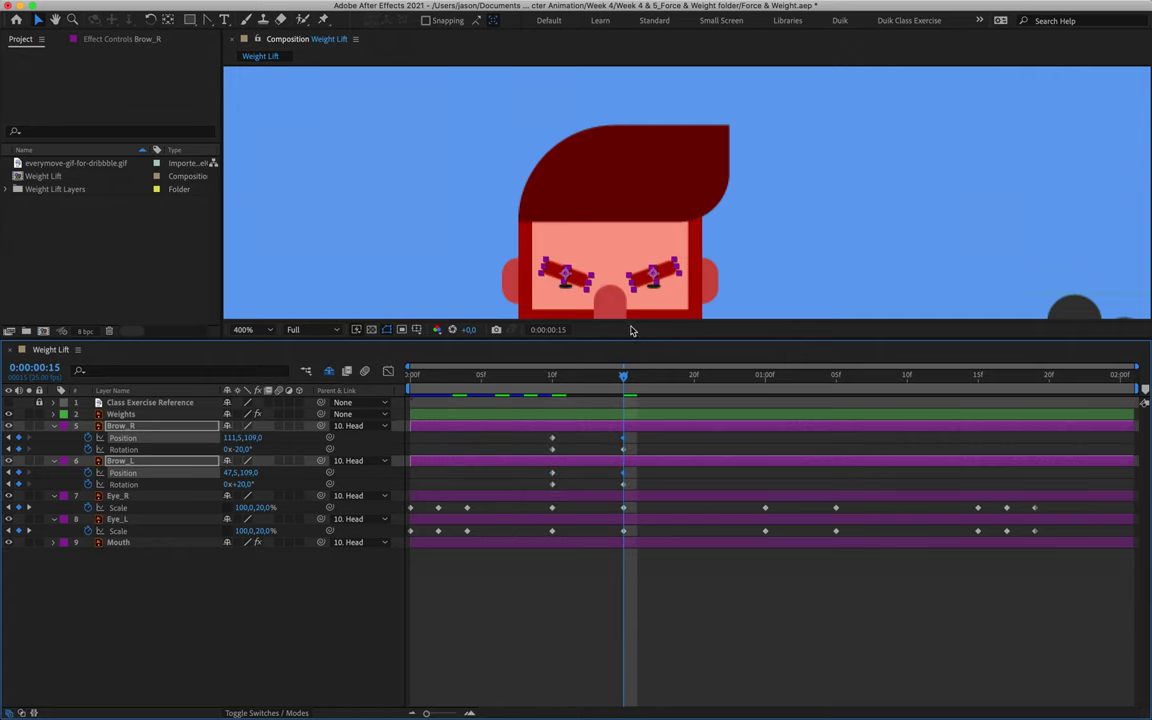
Hold the frown by adding Position and Rotation keyframes for Brow_R and Brow_L at 0:00:01:00.
left_click_drag(628, 375, 764, 411)
left_click(18, 437)
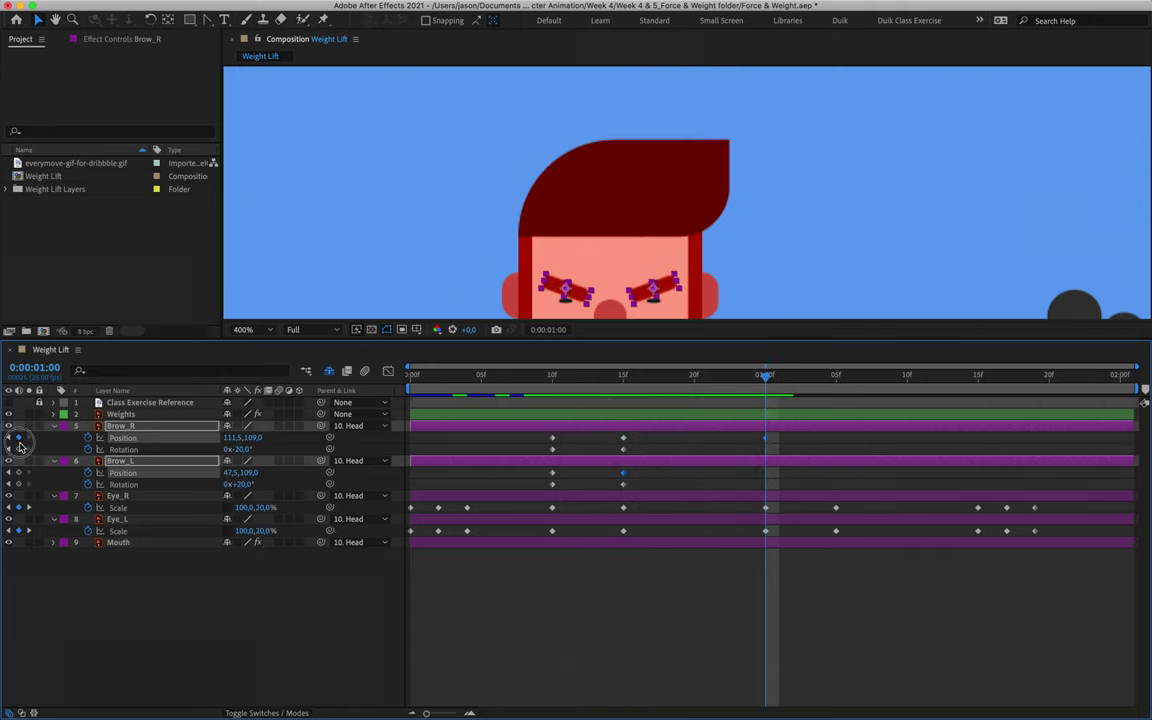
left_click(18, 449)
left_click(18, 472)
left_click(18, 484)
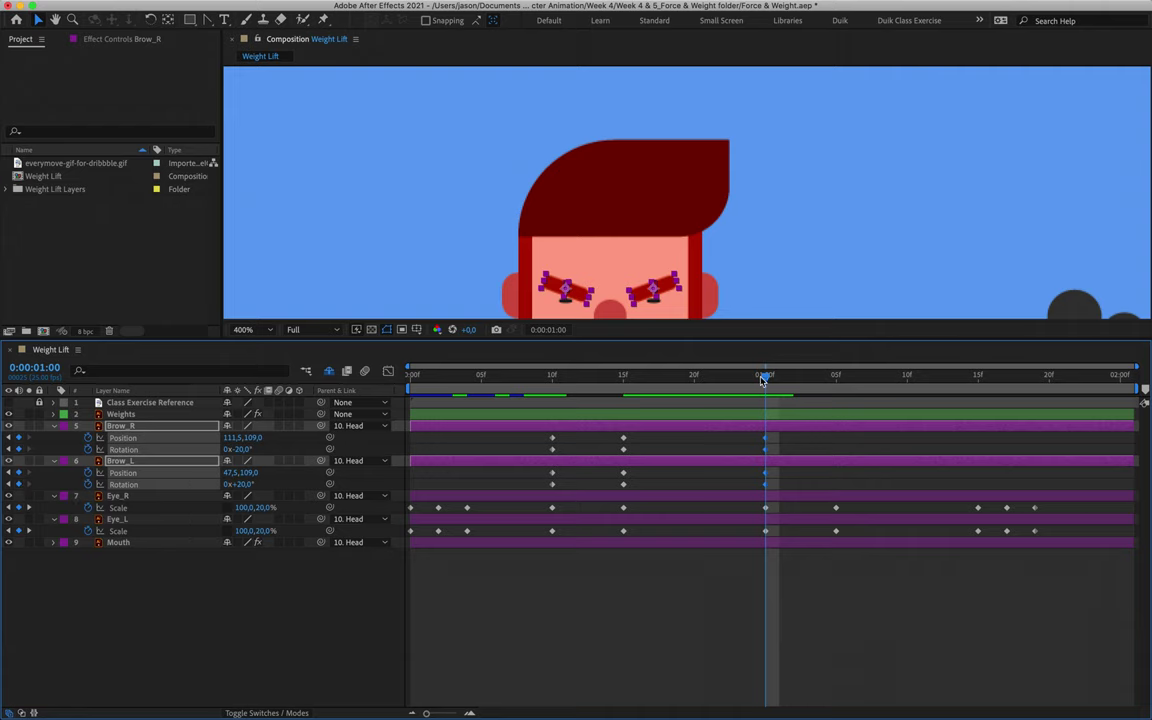
Relax the brows at 0:00:01:10 by copying the Position and Rotation keyframes of Brow_R and Brow_L from 0:00:00:10.
left_click_drag(764, 379, 910, 380)
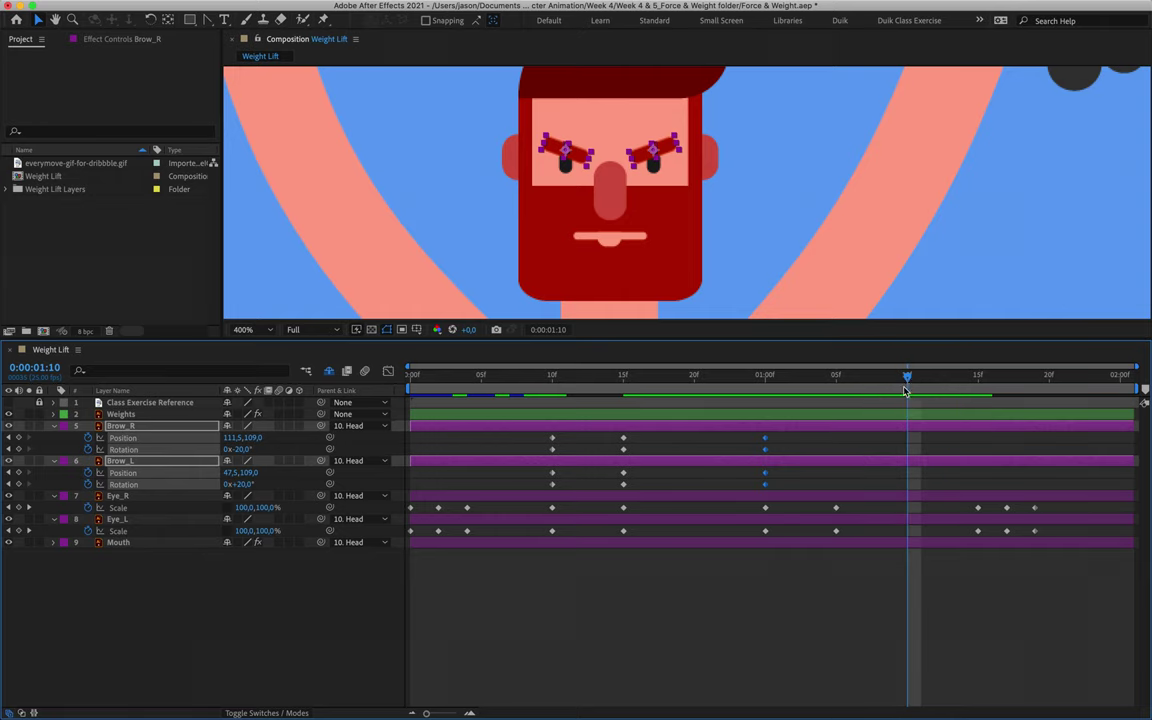
left_click(576, 449)
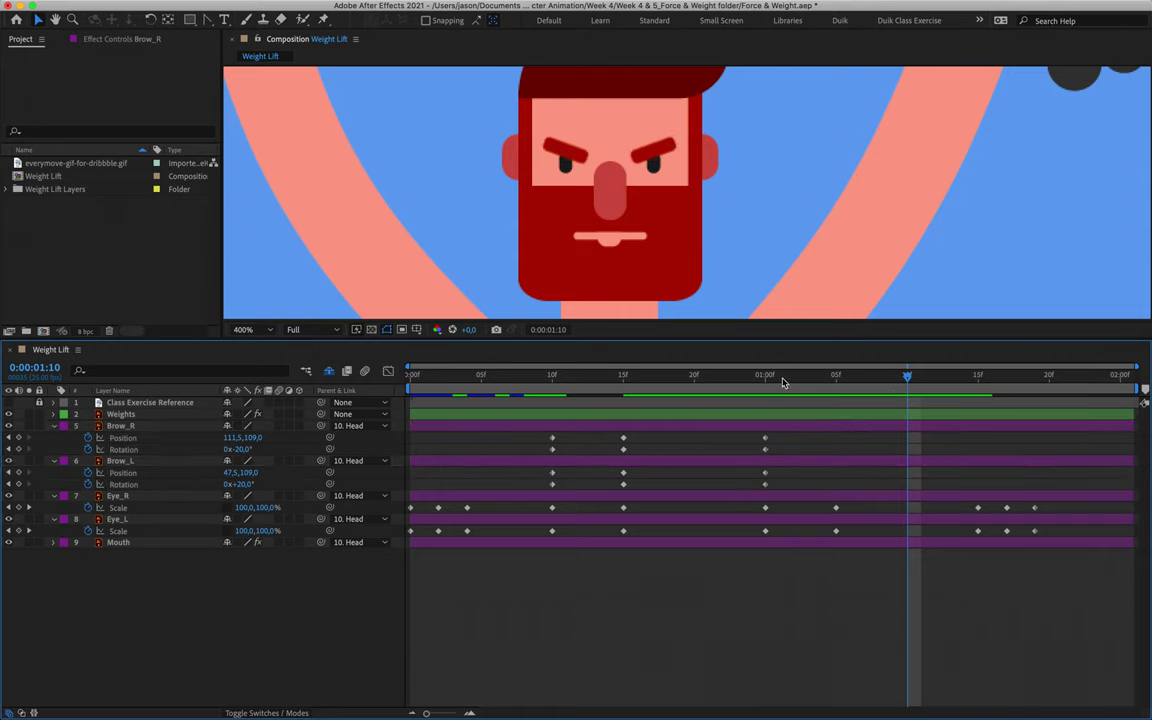
left_click_drag(545, 431, 570, 494)
key("ctrl+c")
key("ctrl+v")
key("ctrl+c")
key("ctrl+v")
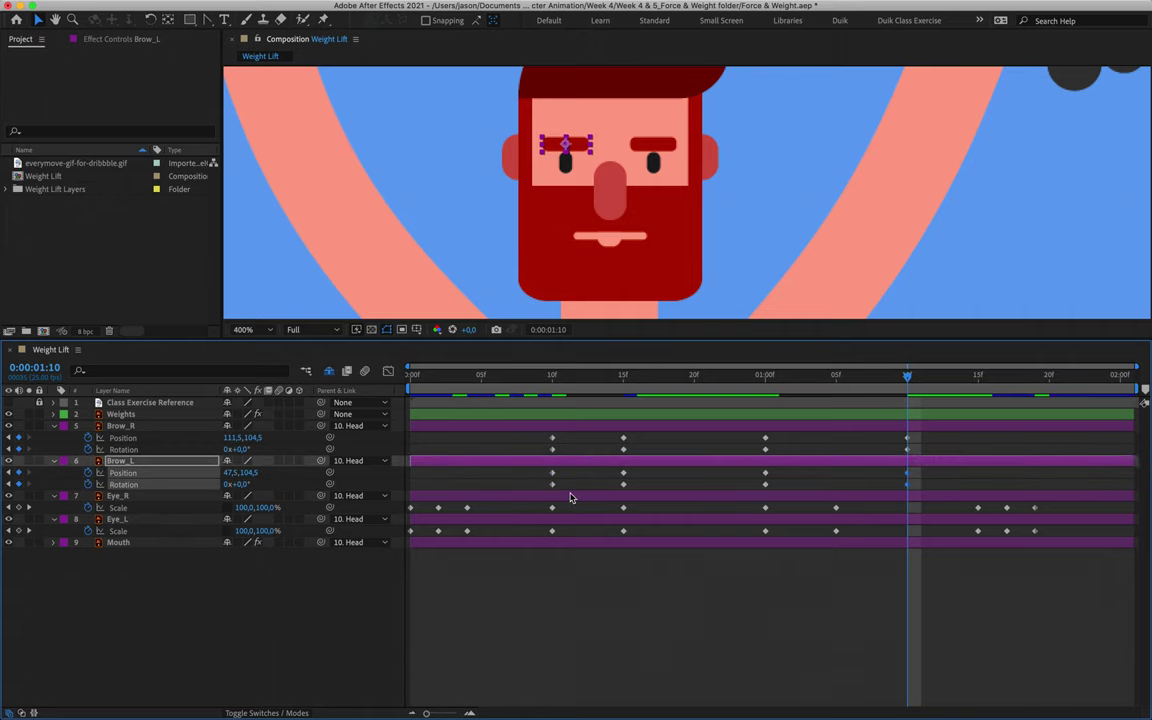
Play back the animation to review the brow and eye movement.
left_click(589, 378)
left_click(467, 378)
key("space")
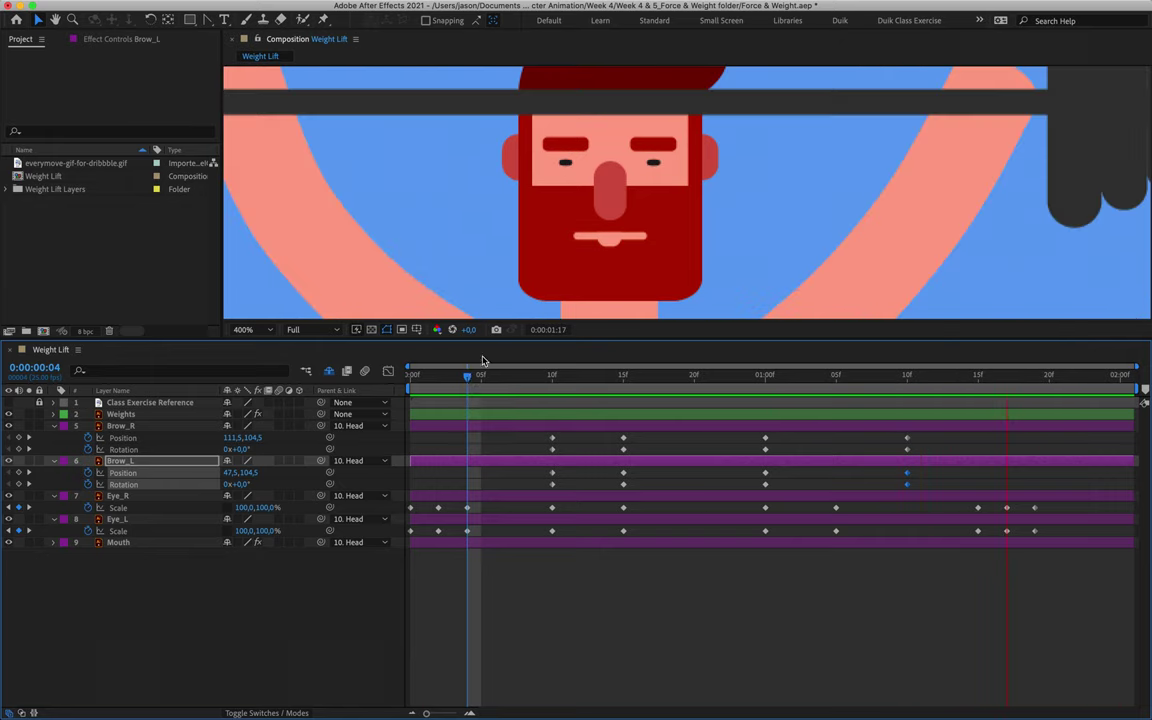
key("space")
left_click(481, 378)
left_click_drag(481, 380, 467, 380)
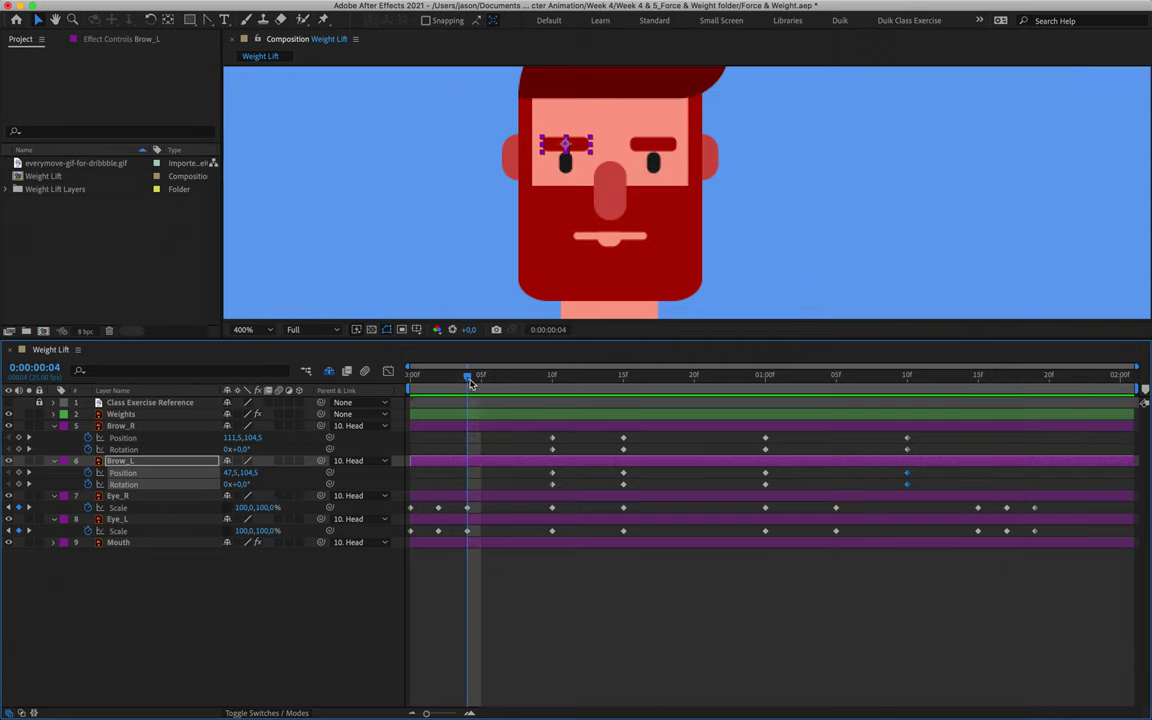
Reveal the Mouth layer's keyframes and move the three Puppet Pin Position keyframes to 0:00:00:10.
left_click(143, 544)
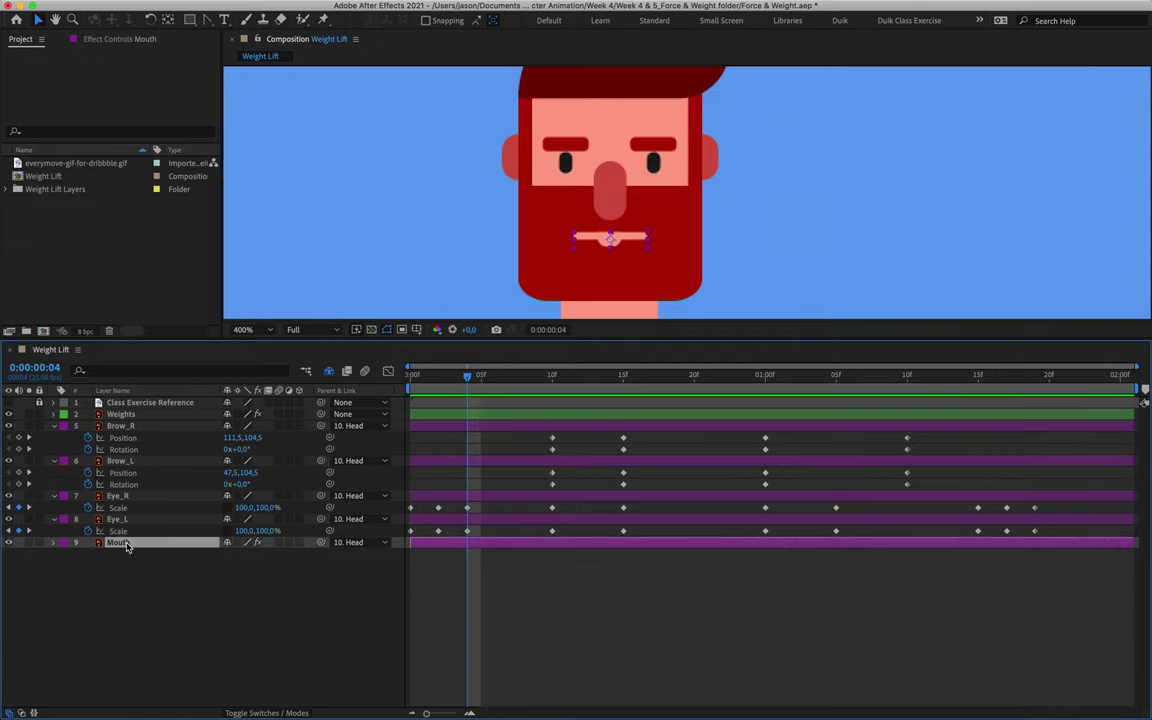
key("u")
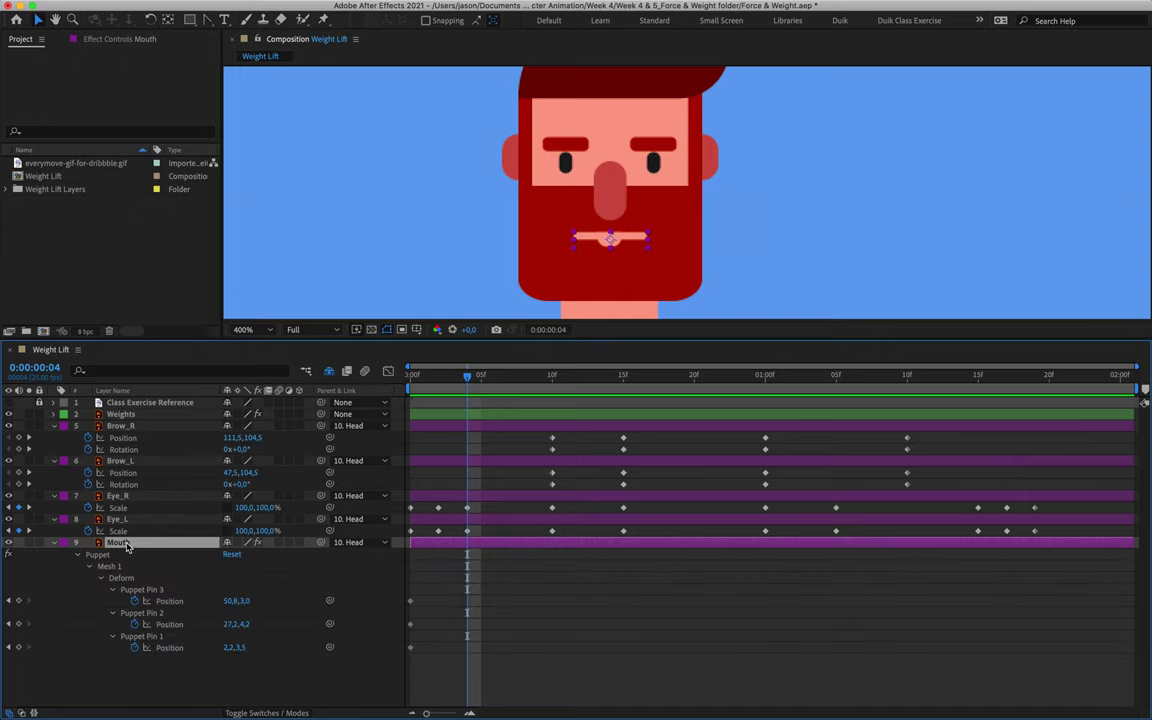
left_click_drag(580, 385, 545, 396)
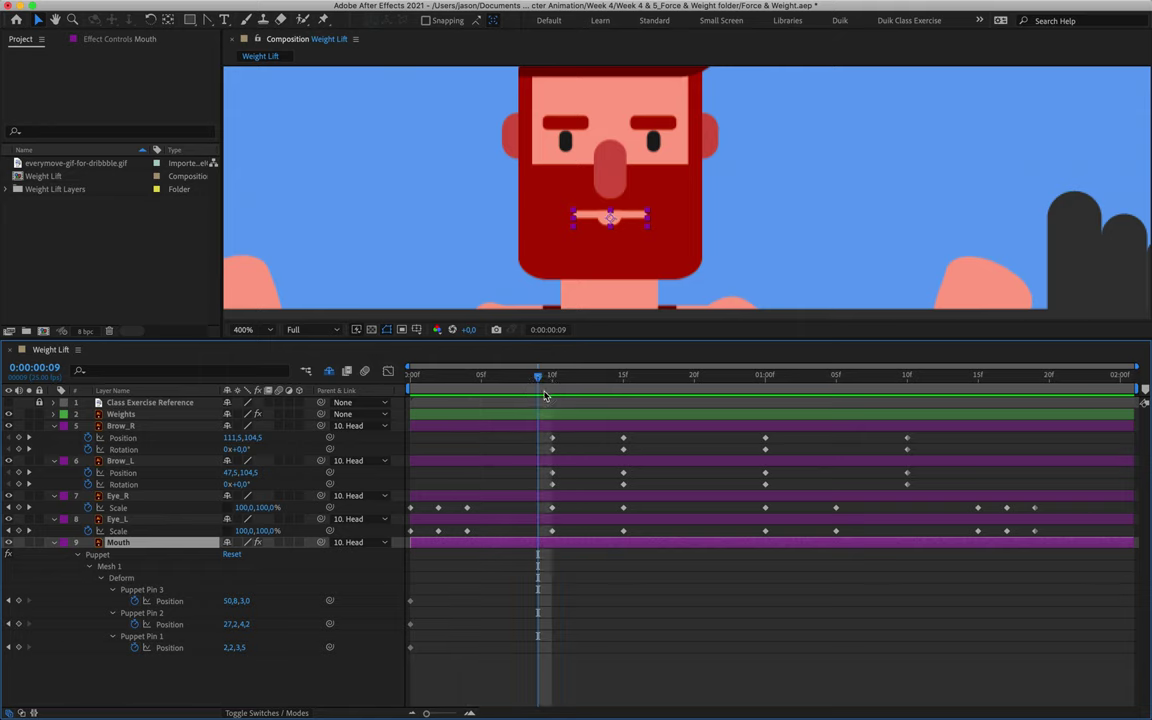
scroll(610, 240, "down", 1)
scroll(615, 200, "down", 2)
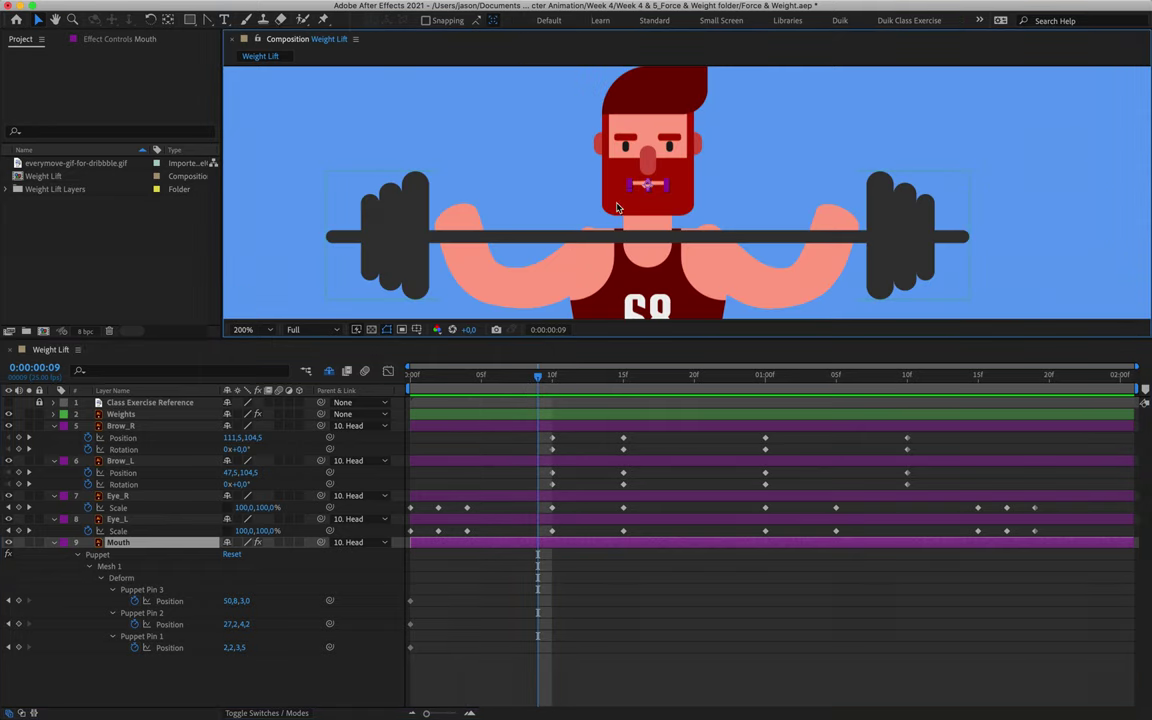
mouse_move(538, 390)
left_mouse_down()
mouse_move(630, 390)
mouse_move(553, 391)
left_mouse_up()
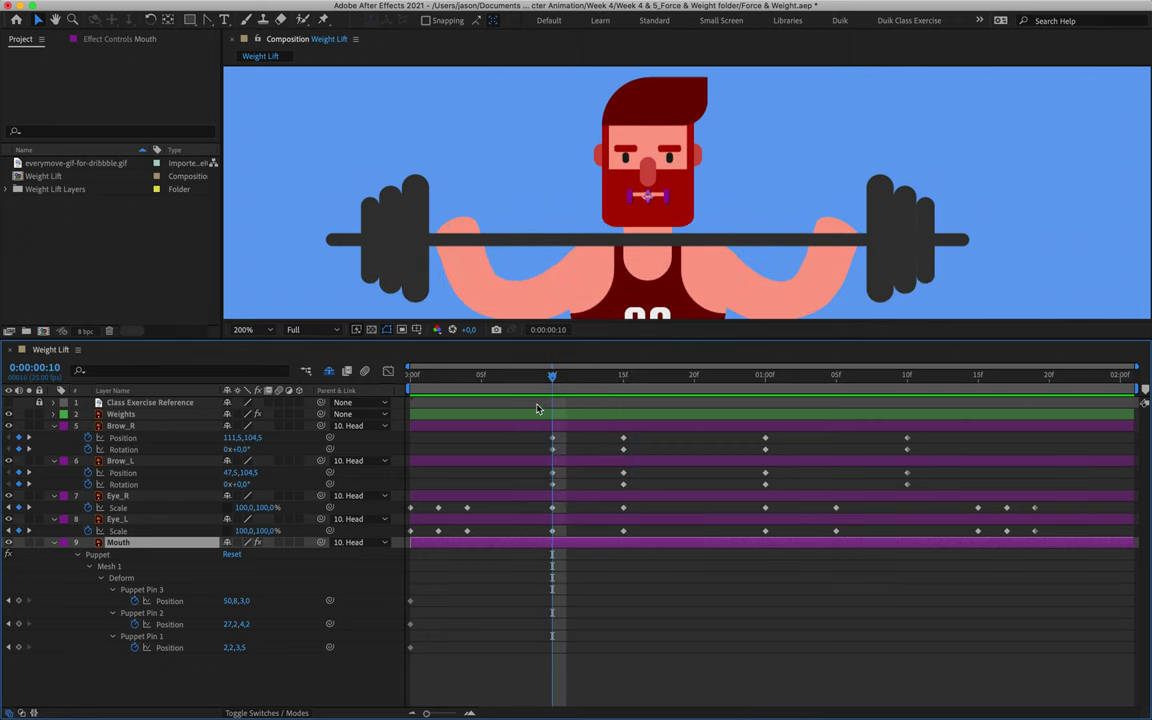
left_click_drag(398, 590, 552, 655)
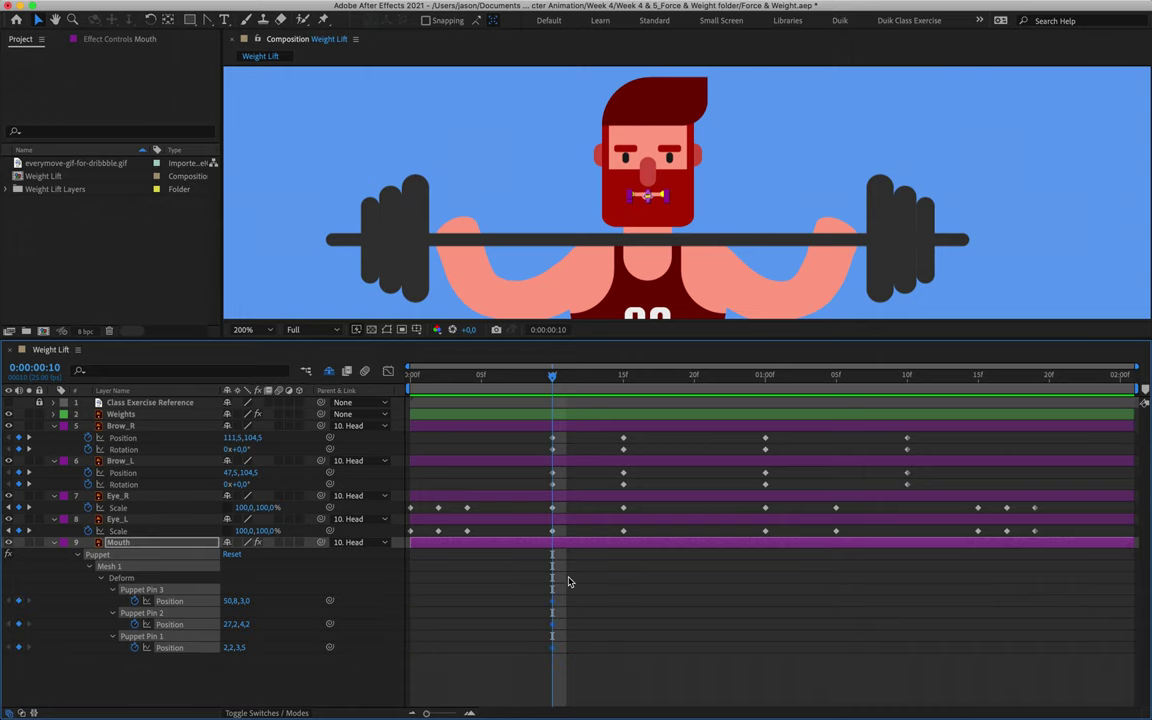
Bend the mouth into a frown at 0:00:00:15 by raising Puppet Pin 2 to about 26.2, -0.8.
left_click_drag(584, 375, 623, 393)
left_click(609, 590)
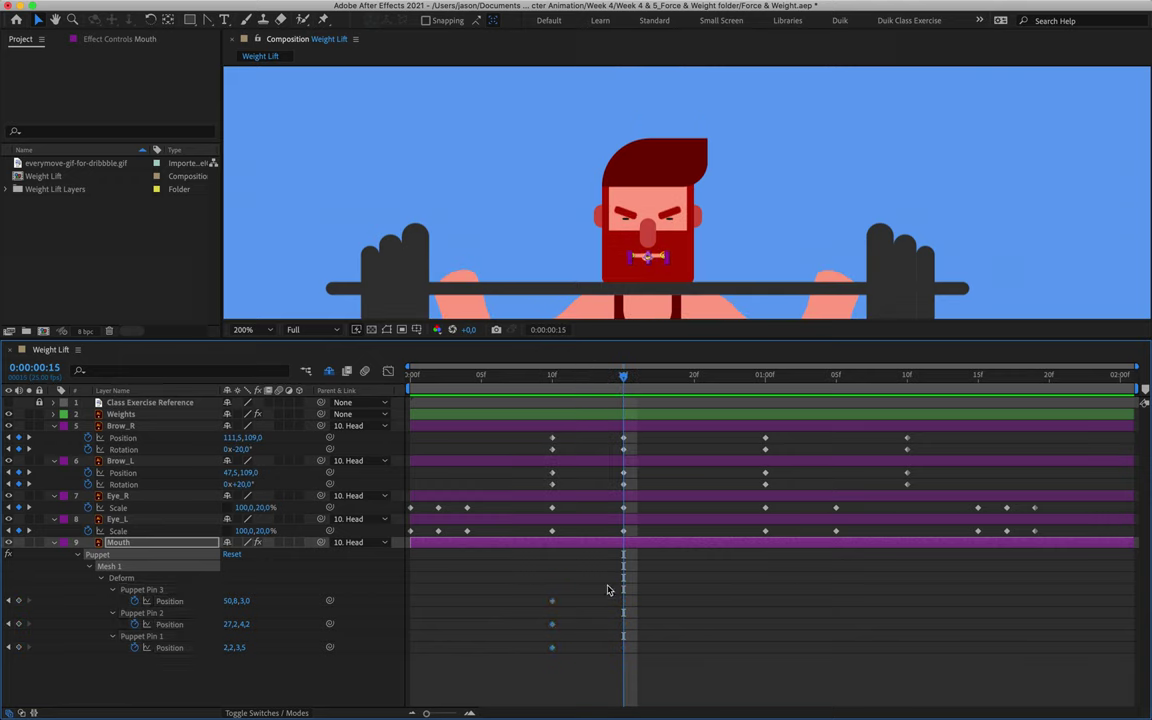
left_click_drag(650, 260, 651, 259)
left_click(650, 290)
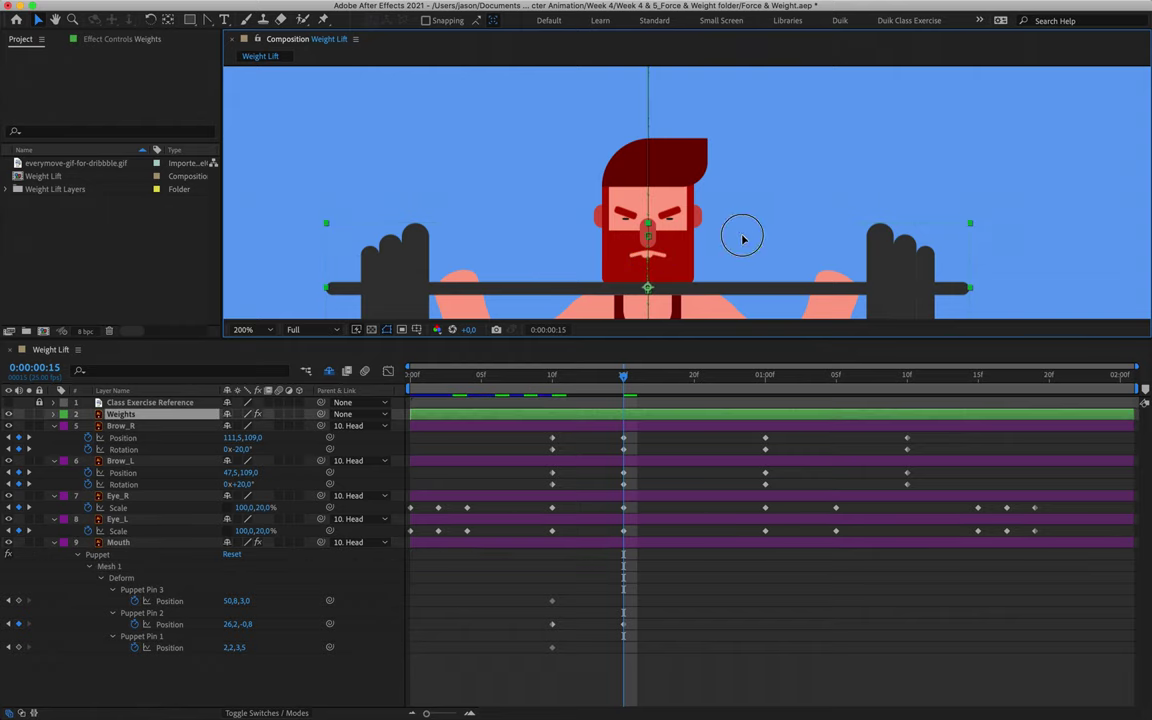
left_click(596, 625)
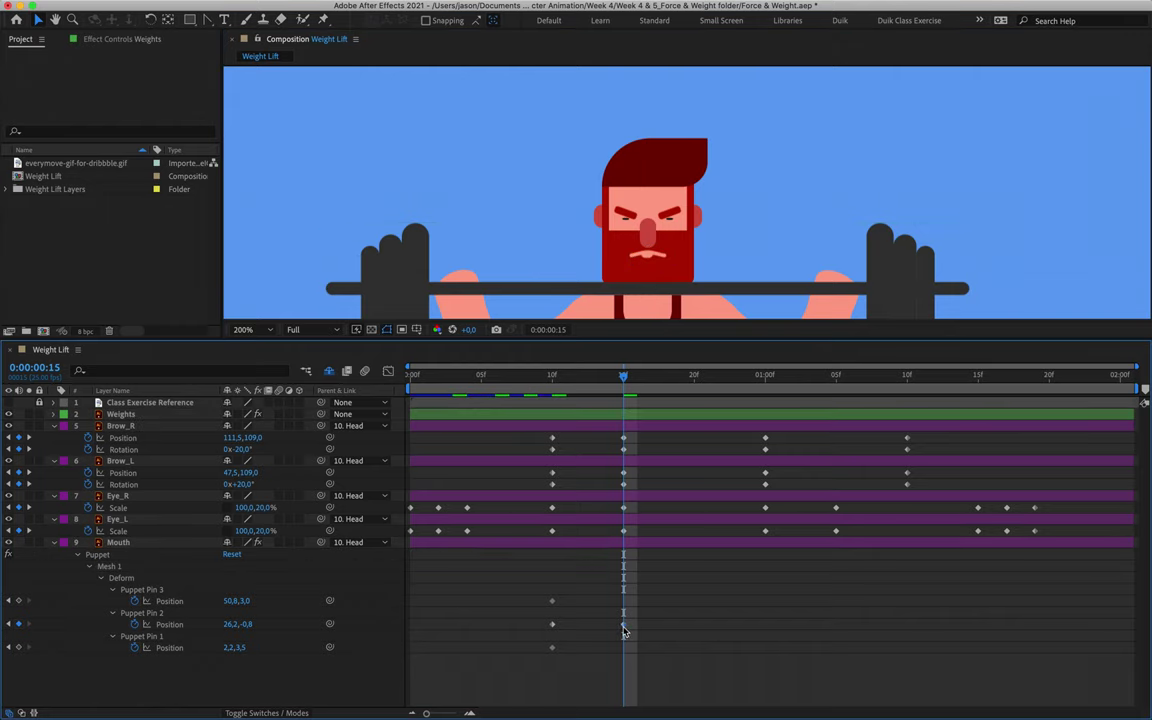
Hold the mouth's frown by copying the Puppet Pin 2 Position keyframe from 0:00:00:15 to 0:00:01:00.
left_click(623, 626)
left_click_drag(623, 380, 765, 378)
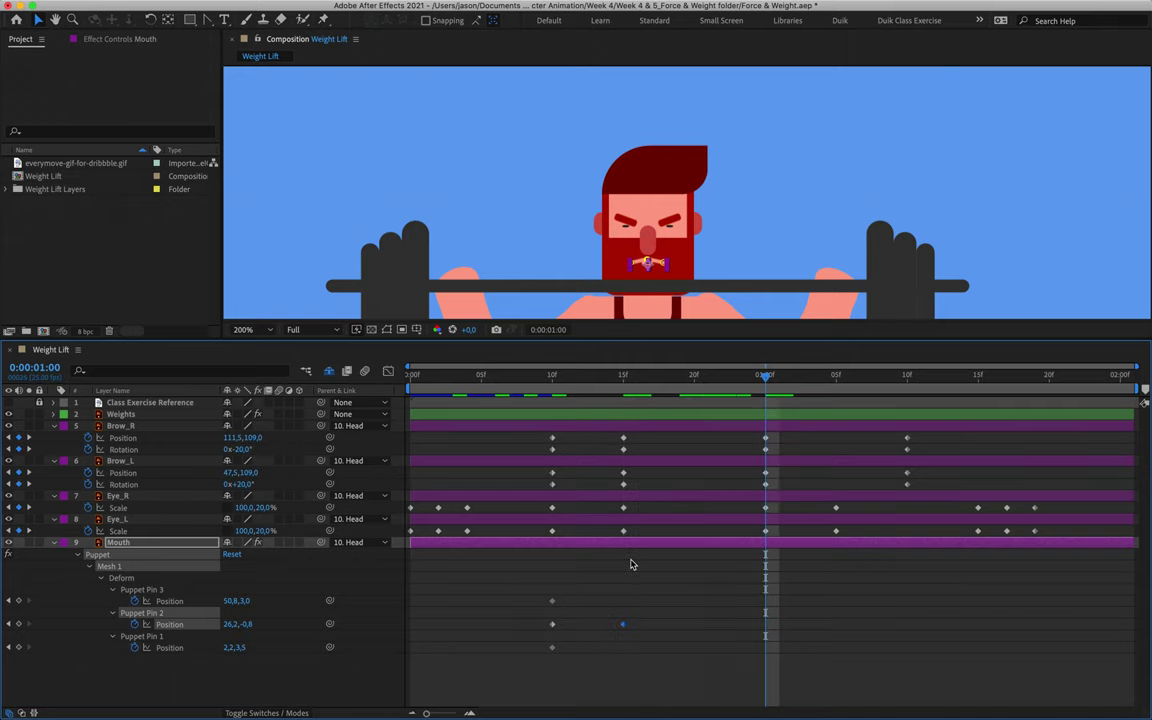
left_click(622, 626)
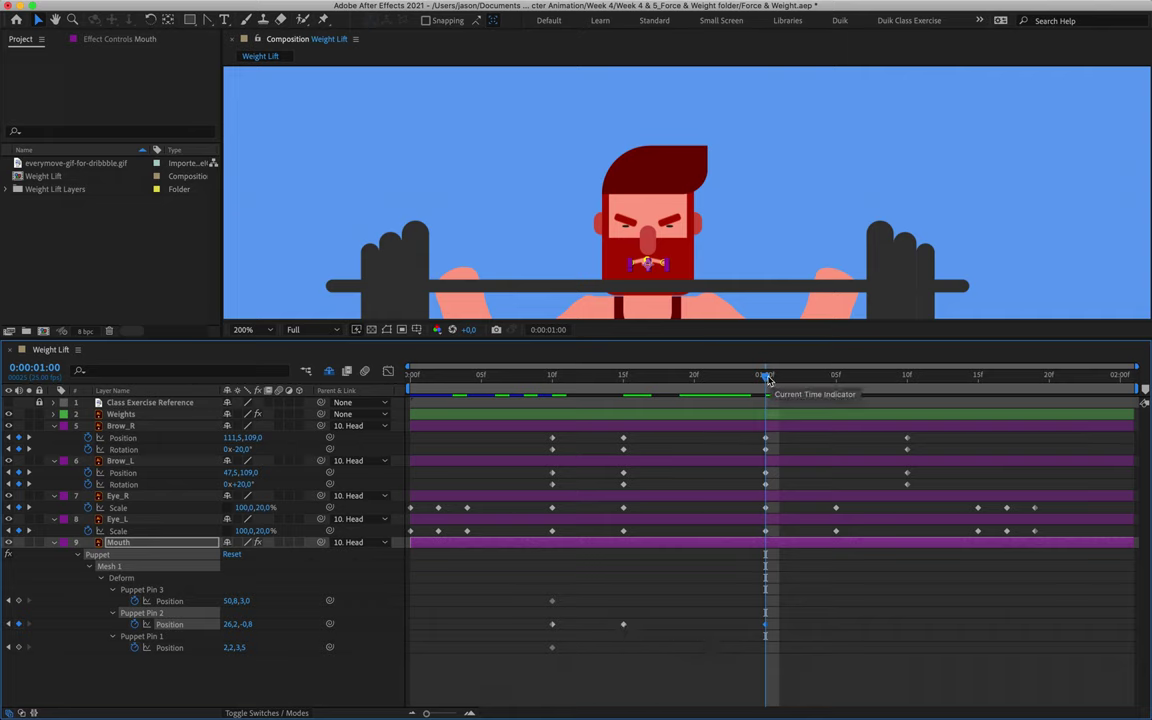
Try starting a mouth quiver by lowering Puppet Pin 2 to about 26.5, 1.8 at 0:00:00:17.
left_click_drag(766, 378, 722, 380)
left_click_drag(669, 408, 652, 410)
key("period")
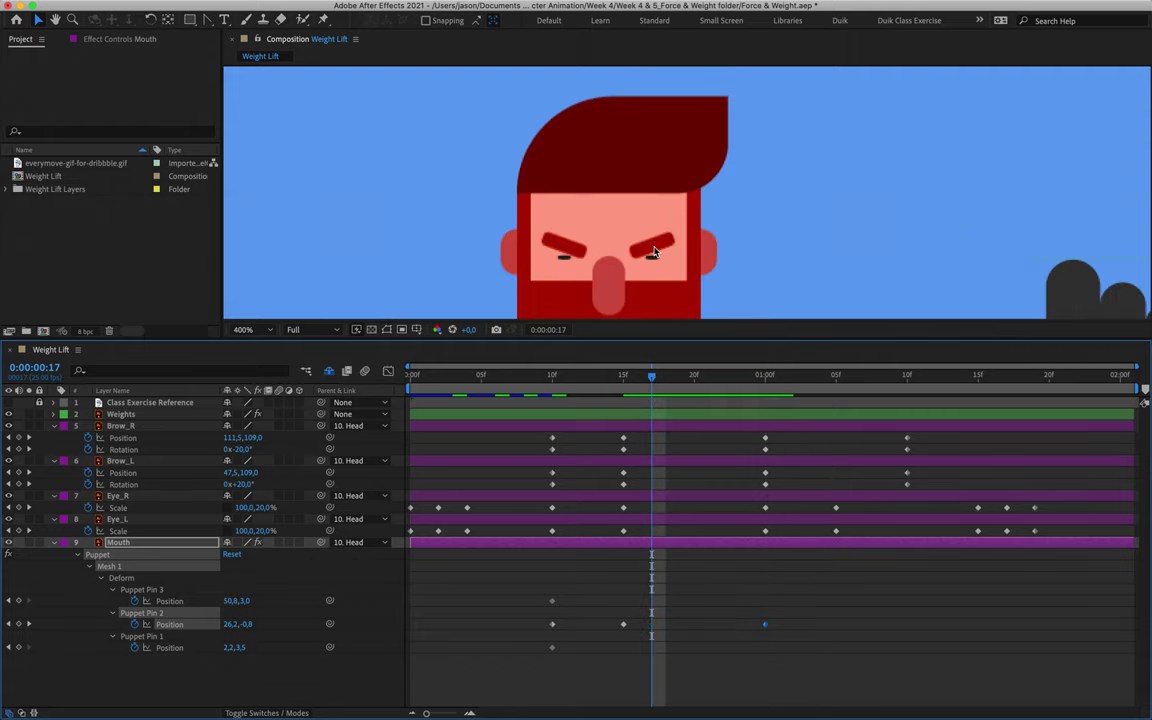
key("period")
scroll(633, 160, "down", 10)
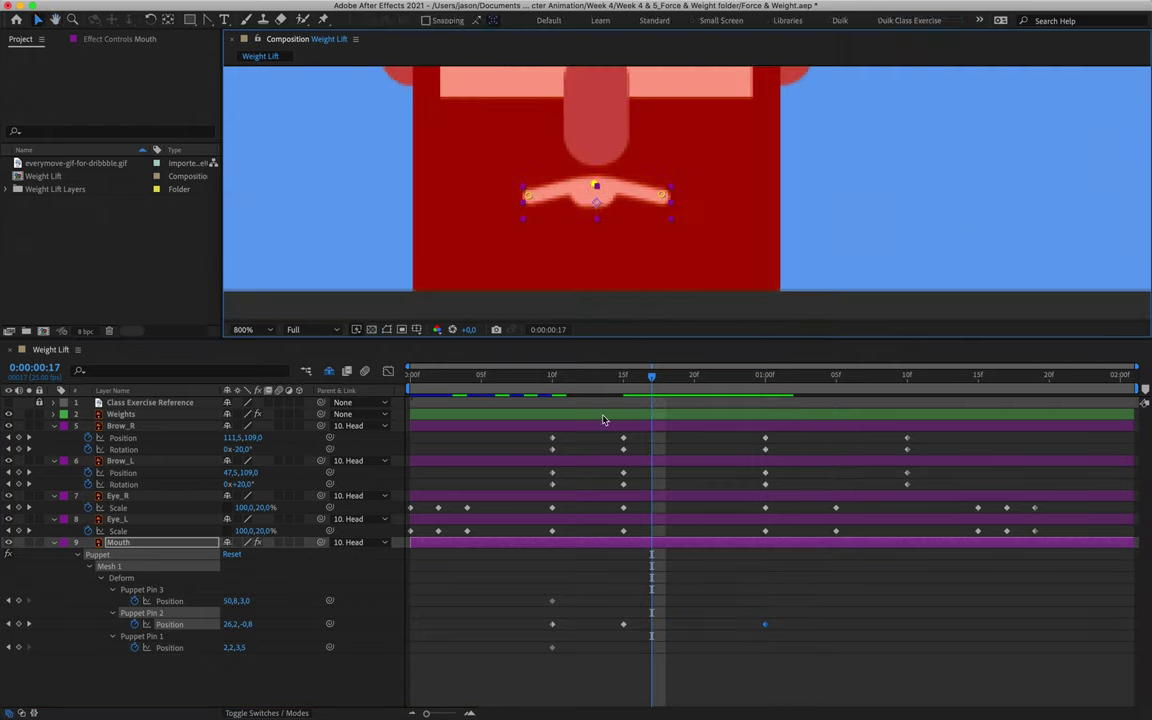
key("Page_Up")
key("Page_Up")
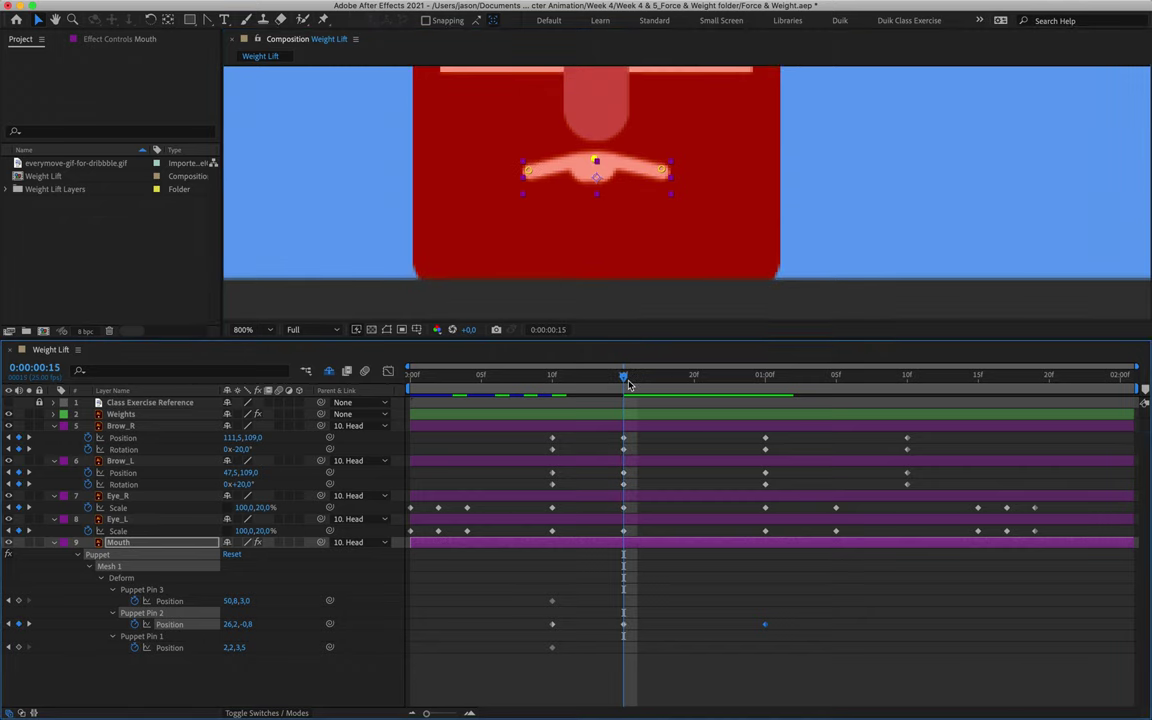
key("Page_Down")
key("Page_Down")
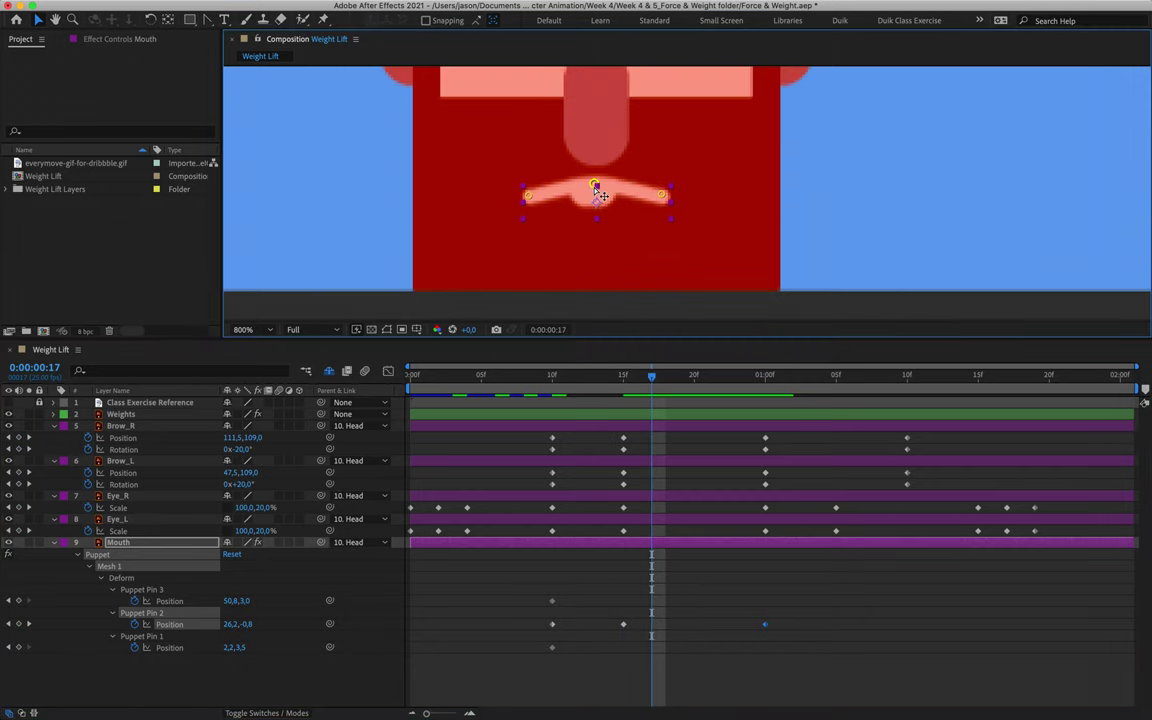
left_click_drag(598, 194, 596, 197)
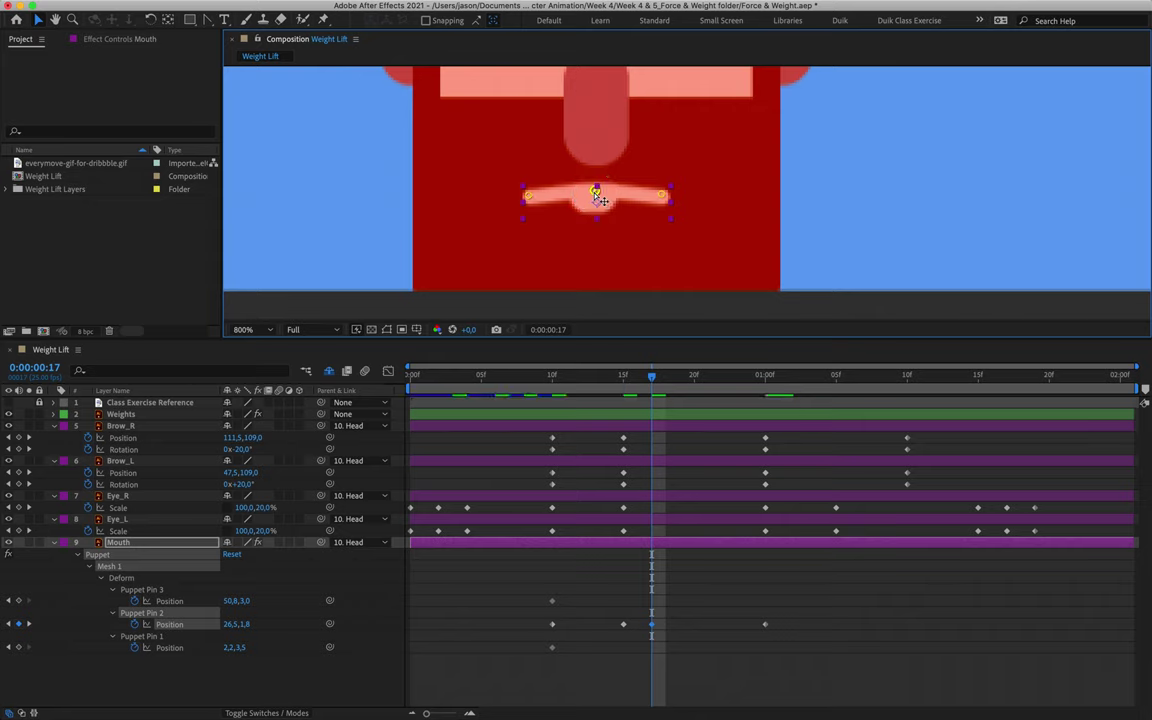
Try continuing the mouth quiver with Puppet Pin 2 keyframes at 0:00:00:19 and 0:00:00:21, and about 26.4, -2.0 at 0:00:00:23.
key("Page_Down")
key("Page_Down")
key("Page_Down")
key("Page_Up")
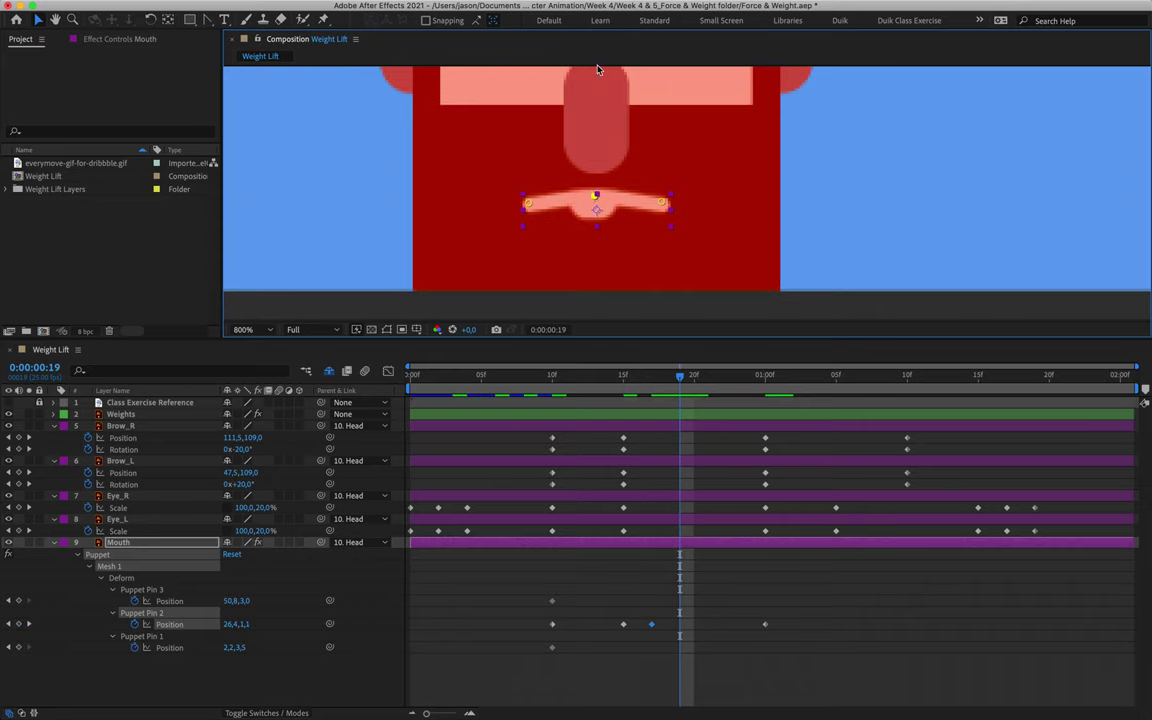
mouse_move(597, 205)
left_mouse_down()
mouse_move(594, 191)
mouse_move(598, 206)
left_mouse_up()
key("Page_Down")
key("Page_Down")
key("Page_Down")
key("Page_Down")
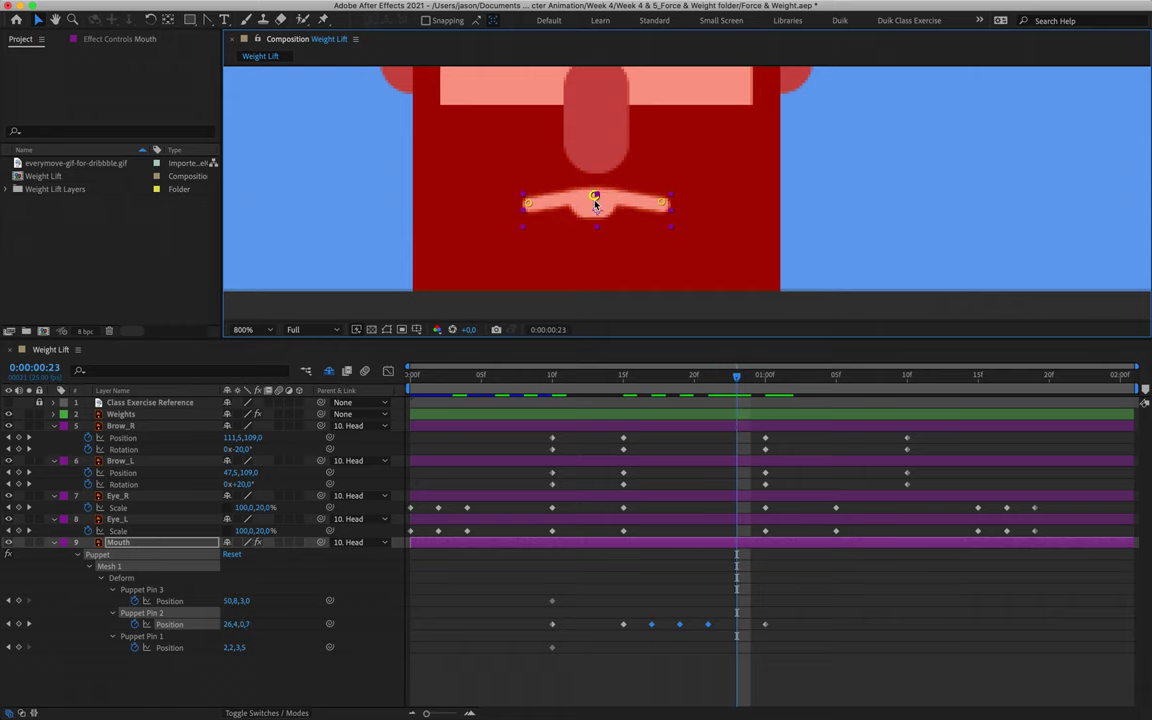
left_click_drag(596, 203, 596, 194)
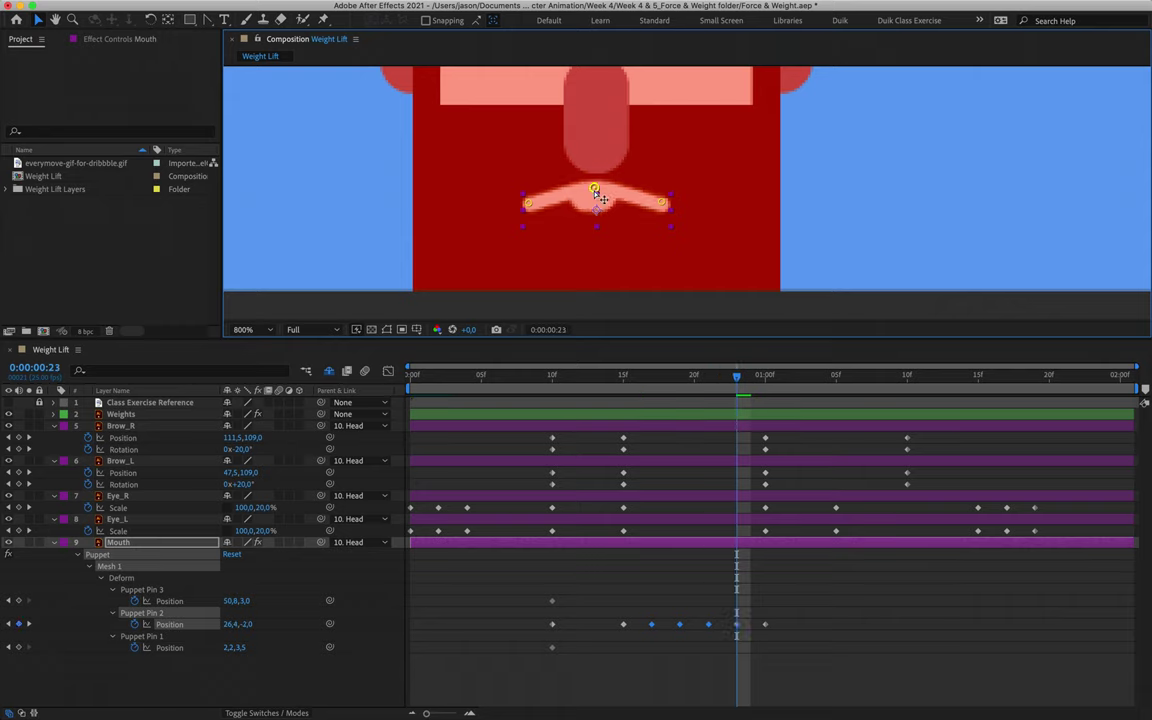
Play back the lift and check the mouth quiver on the whole figure and up close.
key("space")
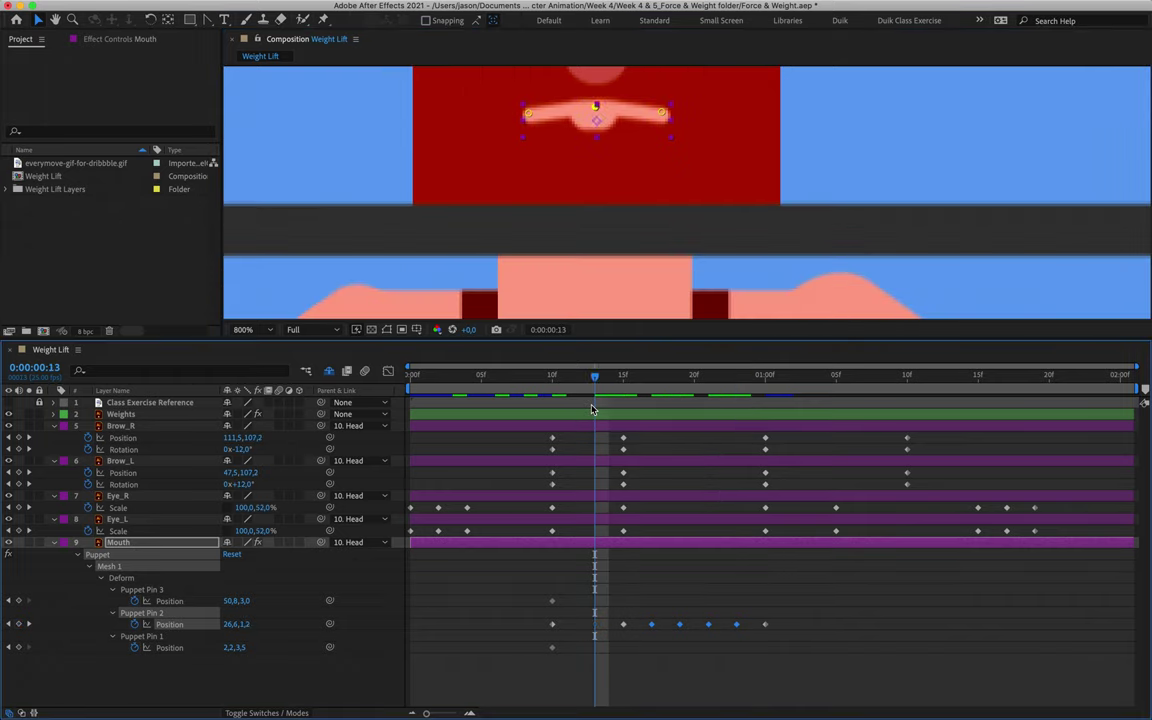
scroll(642, 78, "down", 8)
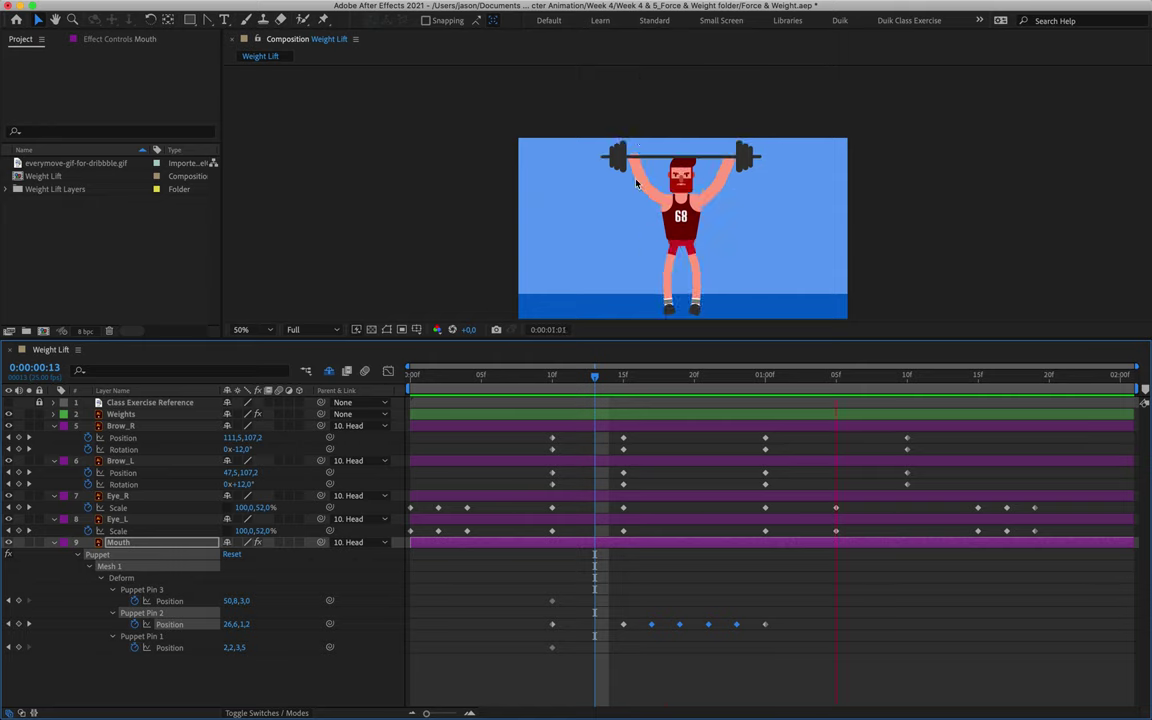
scroll(635, 190, "up", 4)
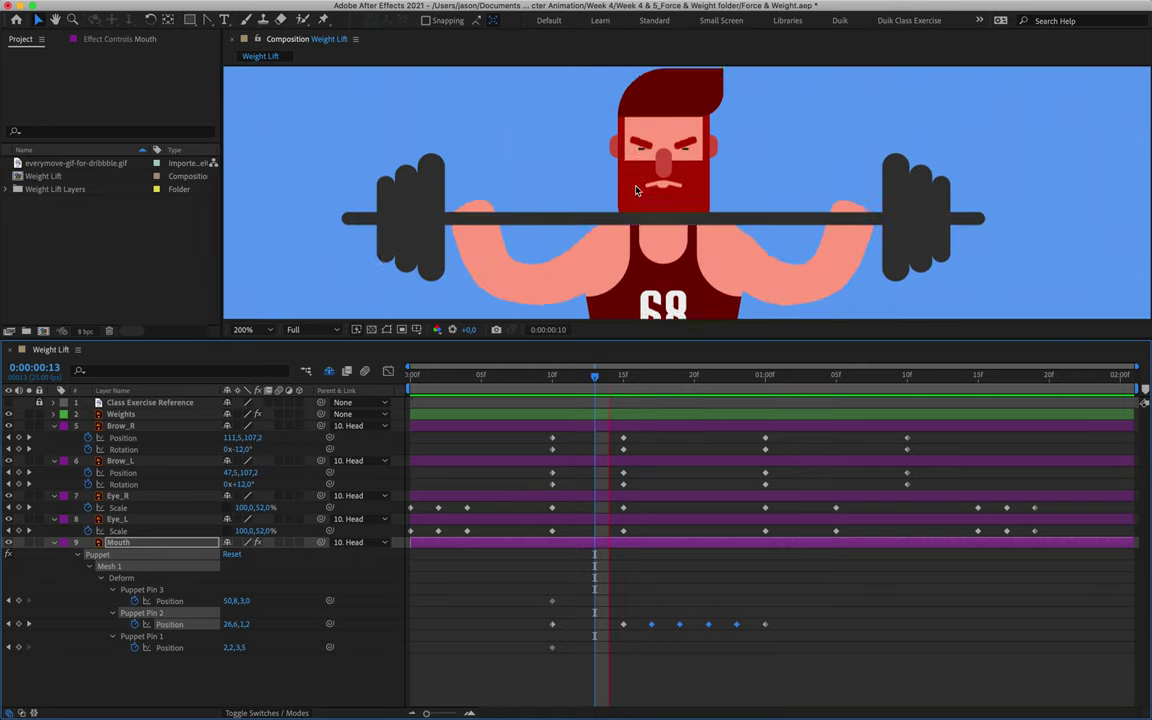
key("space")
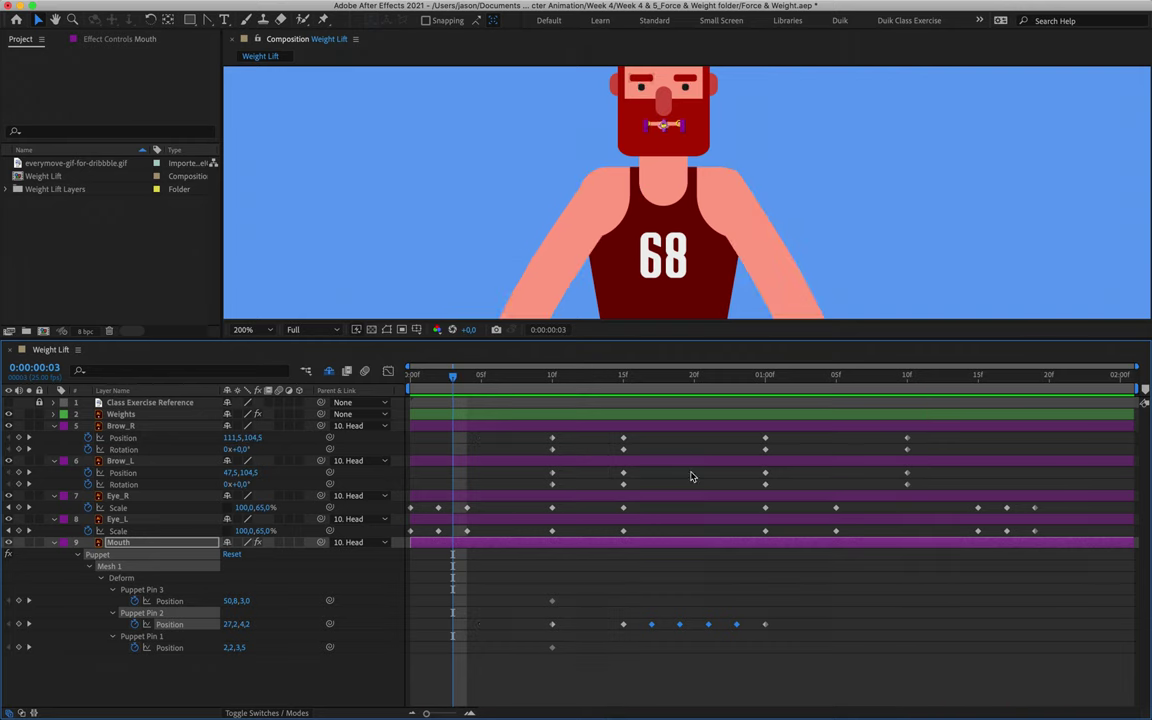
Delete the Puppet Pin 2 Position keyframes from 0:00:00:17 to 0:00:00:23.
left_click_drag(622, 376, 716, 383)
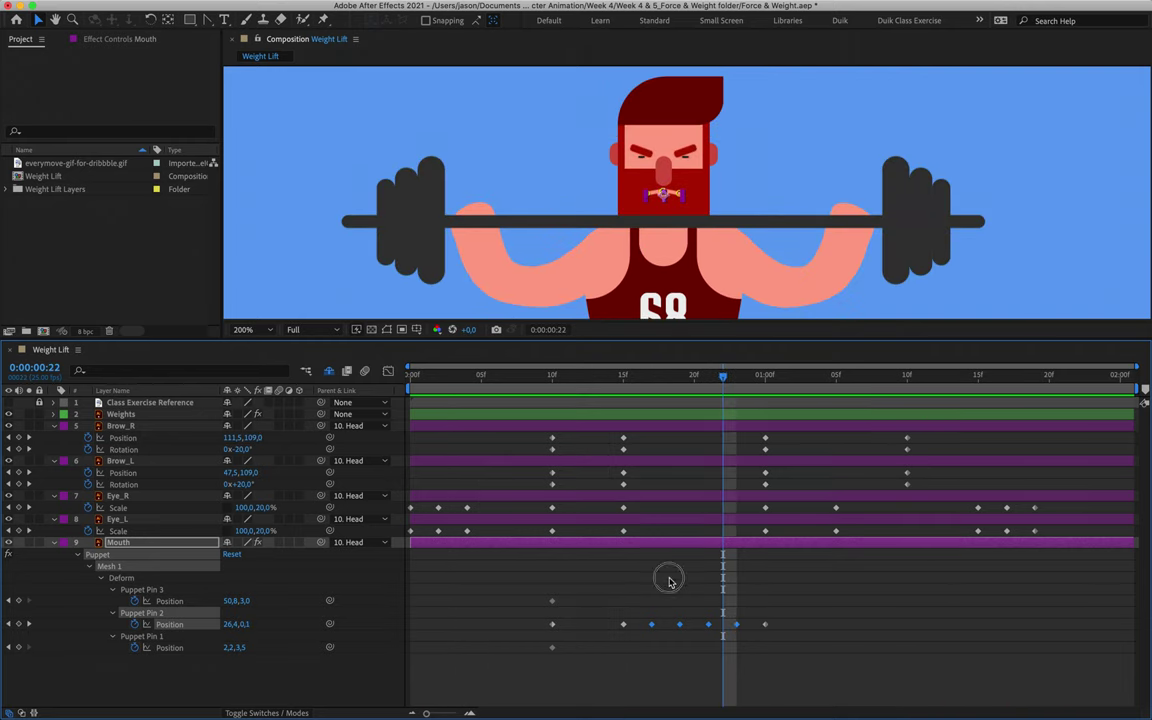
left_click_drag(643, 588, 744, 659)
key("Delete")
Copy the Mouth's Puppet Pin 1, 2 and 3 Position keyframes from 0:00:00:10 to 0:00:01:05.
left_click_drag(636, 378, 766, 450)
mouse_move(766, 450)
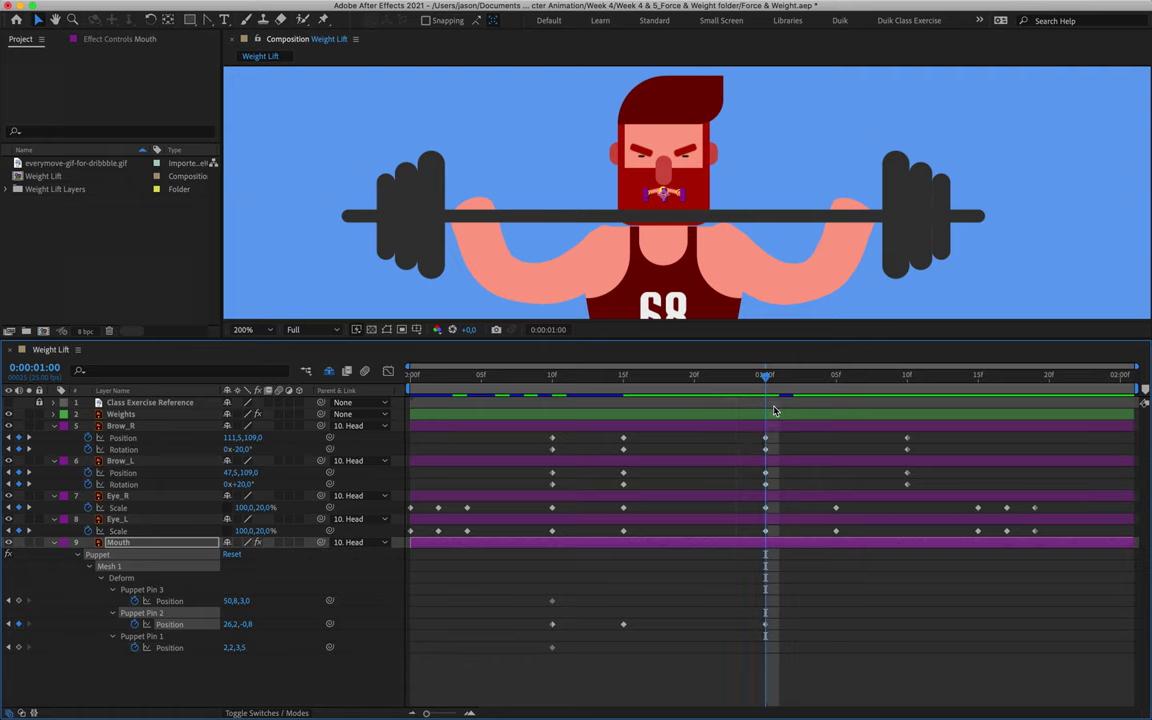
left_click_drag(764, 380, 835, 396)
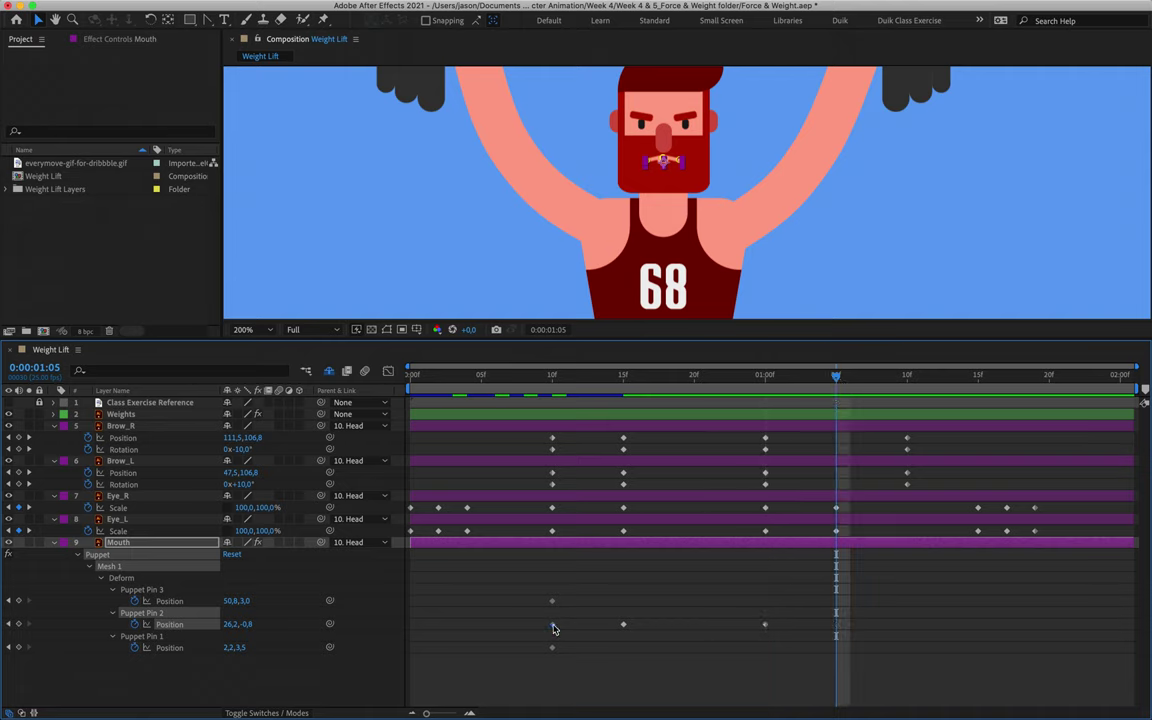
key("ctrl+v")
left_click_drag(545, 590, 580, 686)
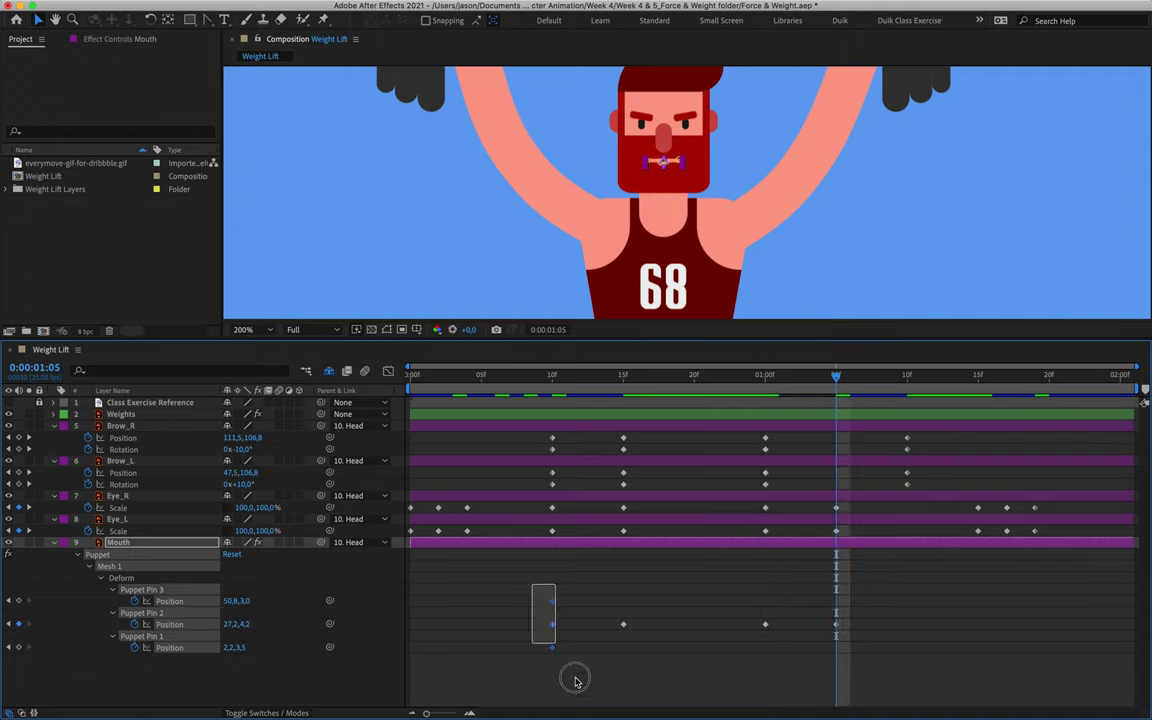
key("ctrl+c")
key("ctrl+v")
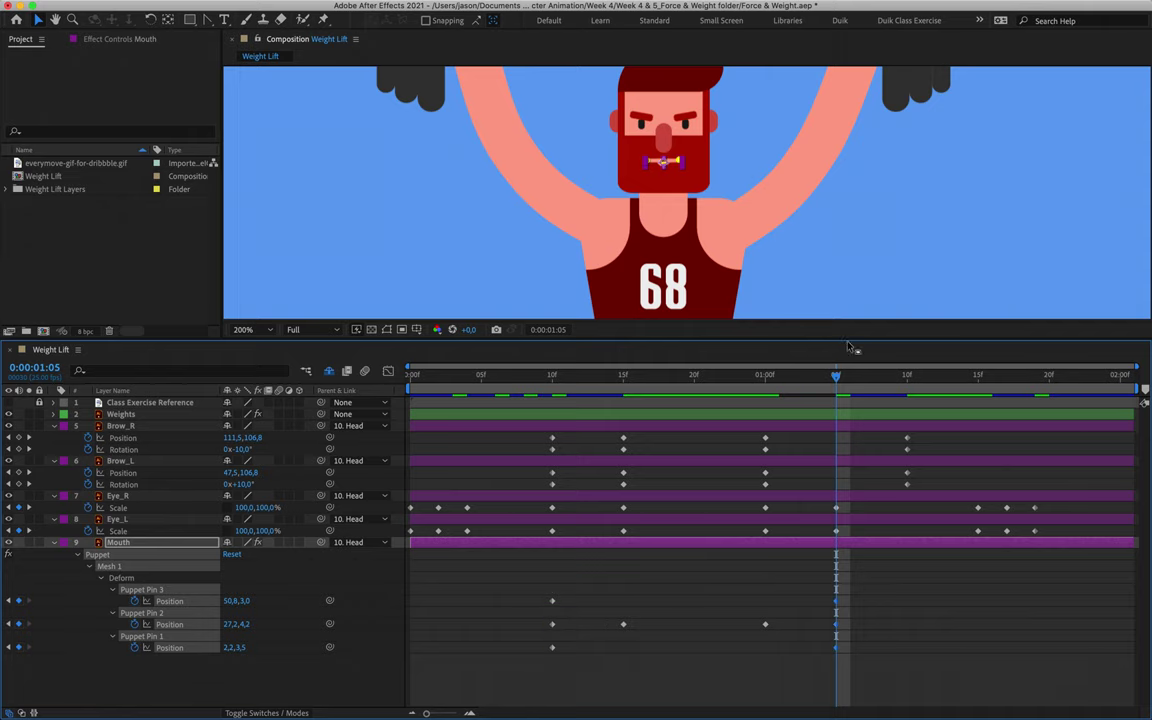
Play back the lift from near the start to check the mouth movement.
left_click_drag(836, 432, 435, 434)
key("space")
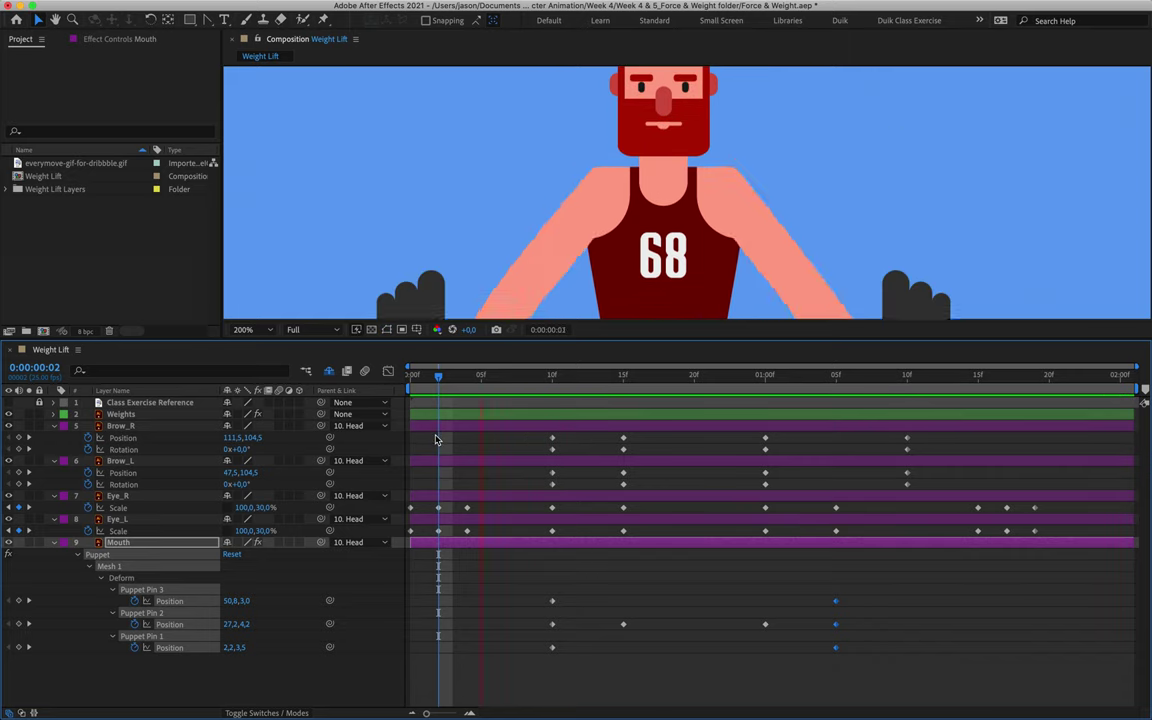
key("space")
left_click_drag(527, 378, 552, 378)
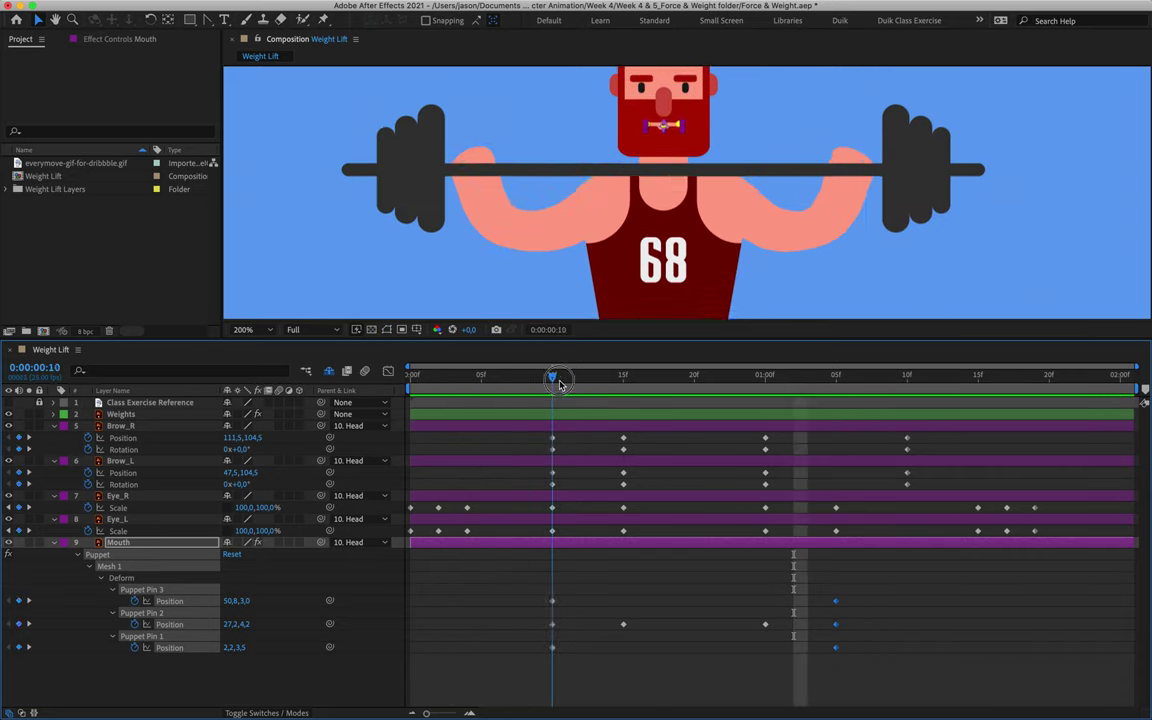
Reveal the Weights layer's keyframed properties and collapse the Brow, Eye and Mouth layers.
left_click(168, 416)
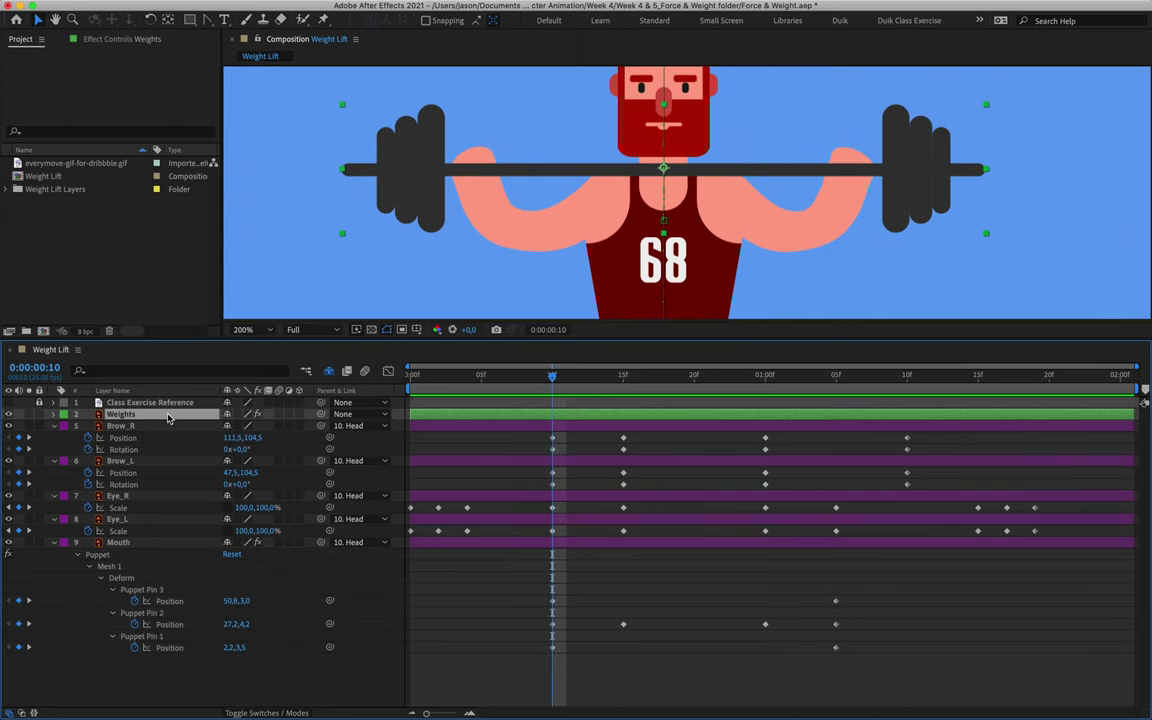
key("u")
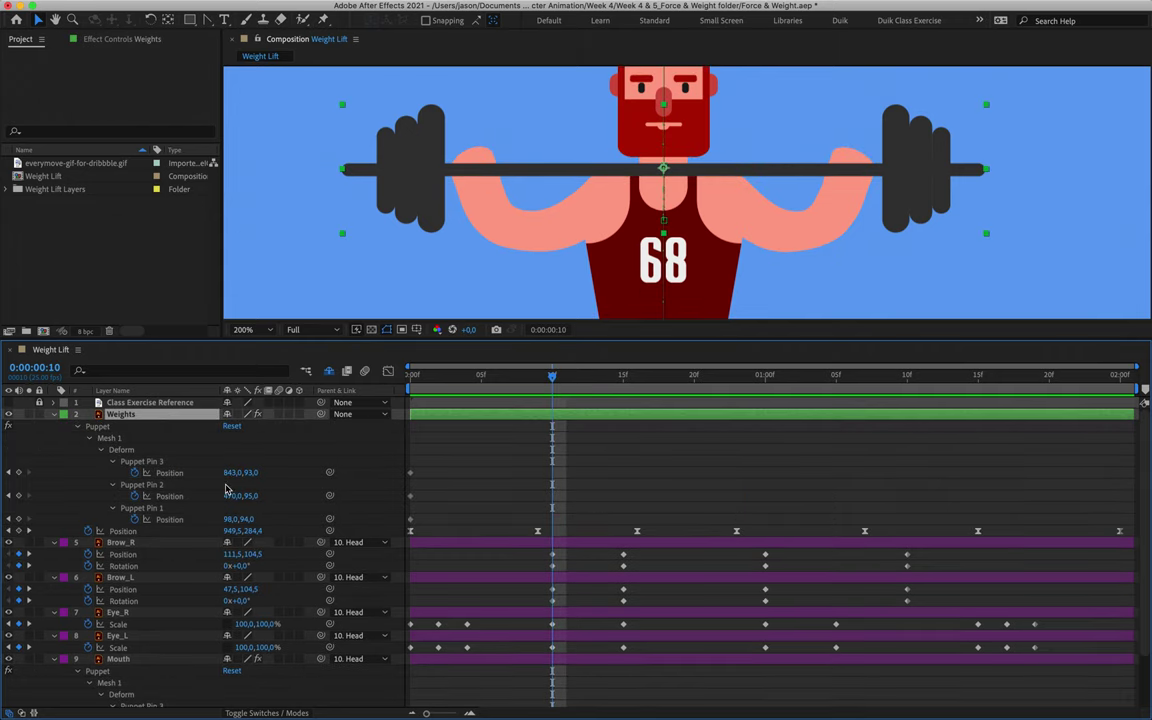
left_click(167, 545)
scroll(167, 545, "down", 3)
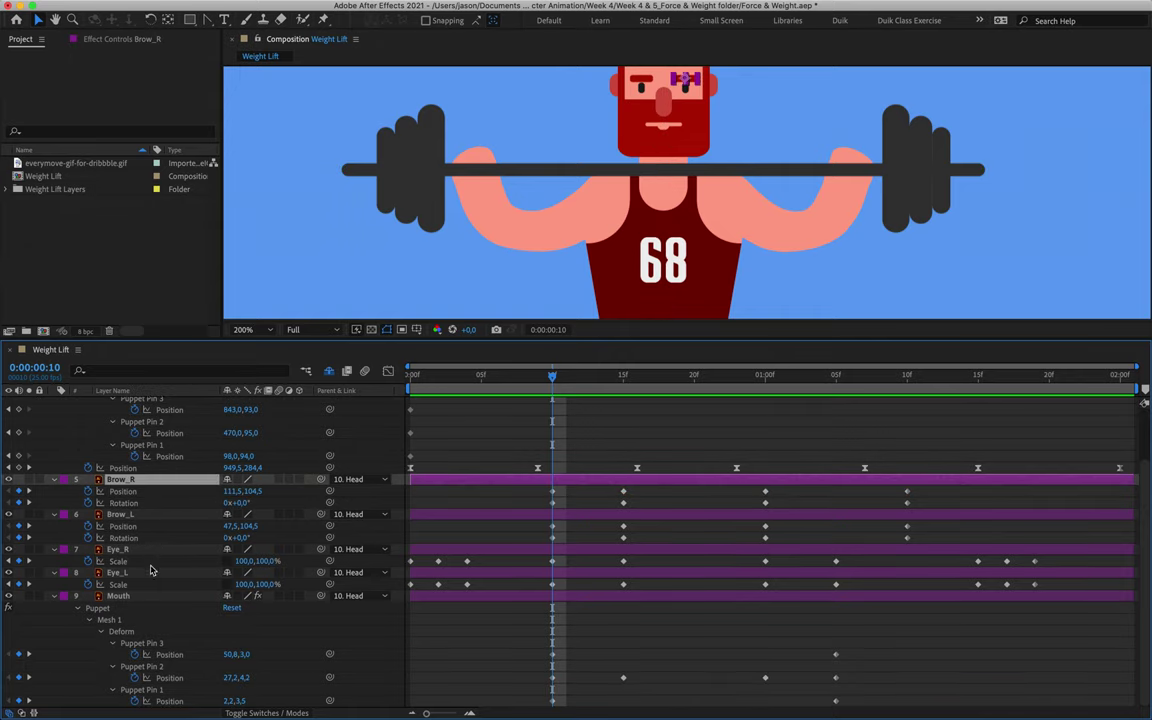
left_click(140, 572, "shift")
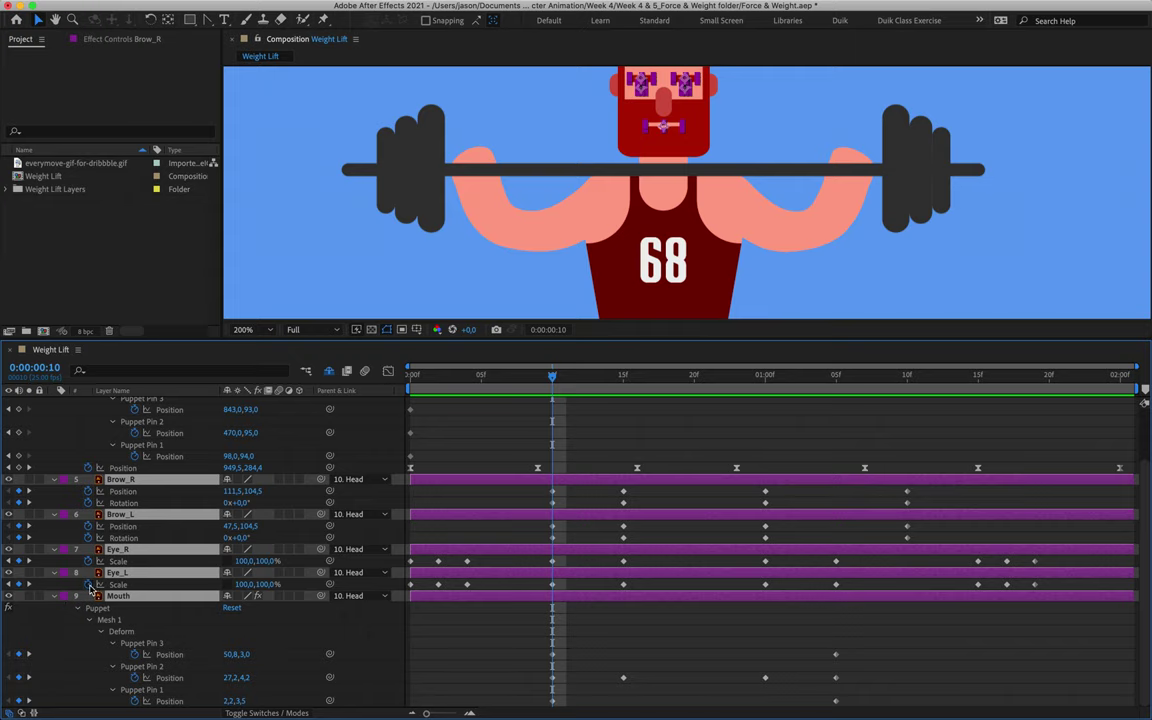
left_click(55, 596)
left_click(617, 481)
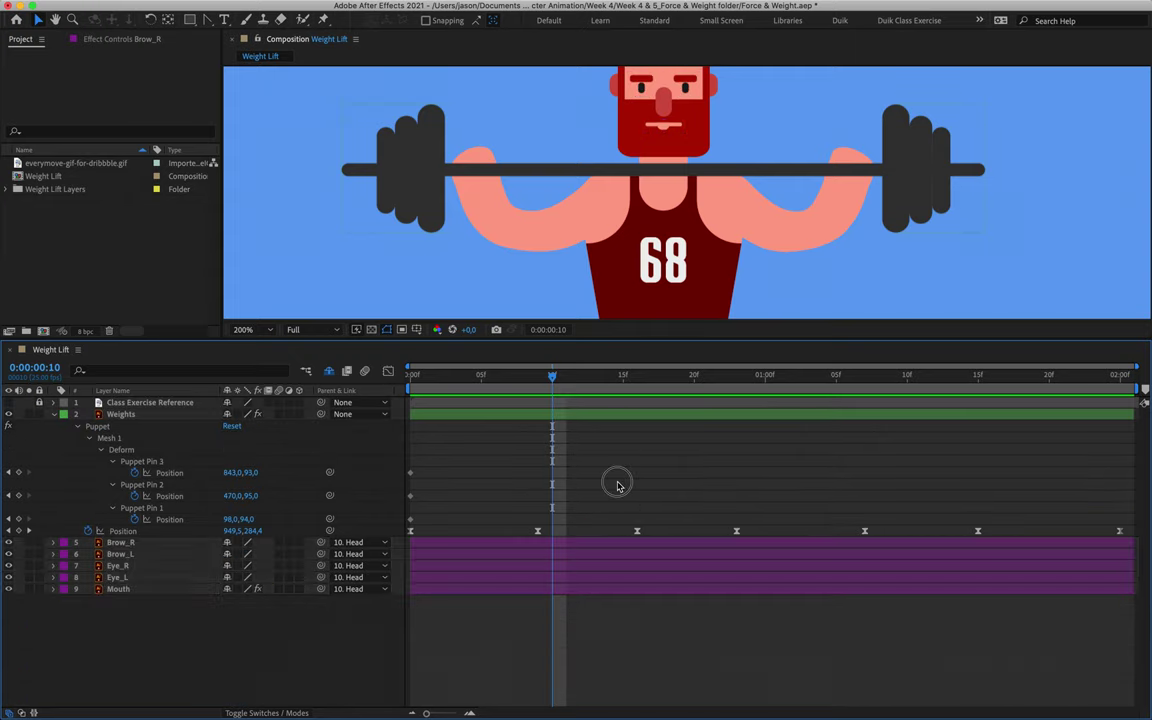
Move the Weights layer's three Puppet Pin Position keyframes from 0:00:00:00 to 0:00:00:23.
left_click_drag(551, 378, 737, 380)
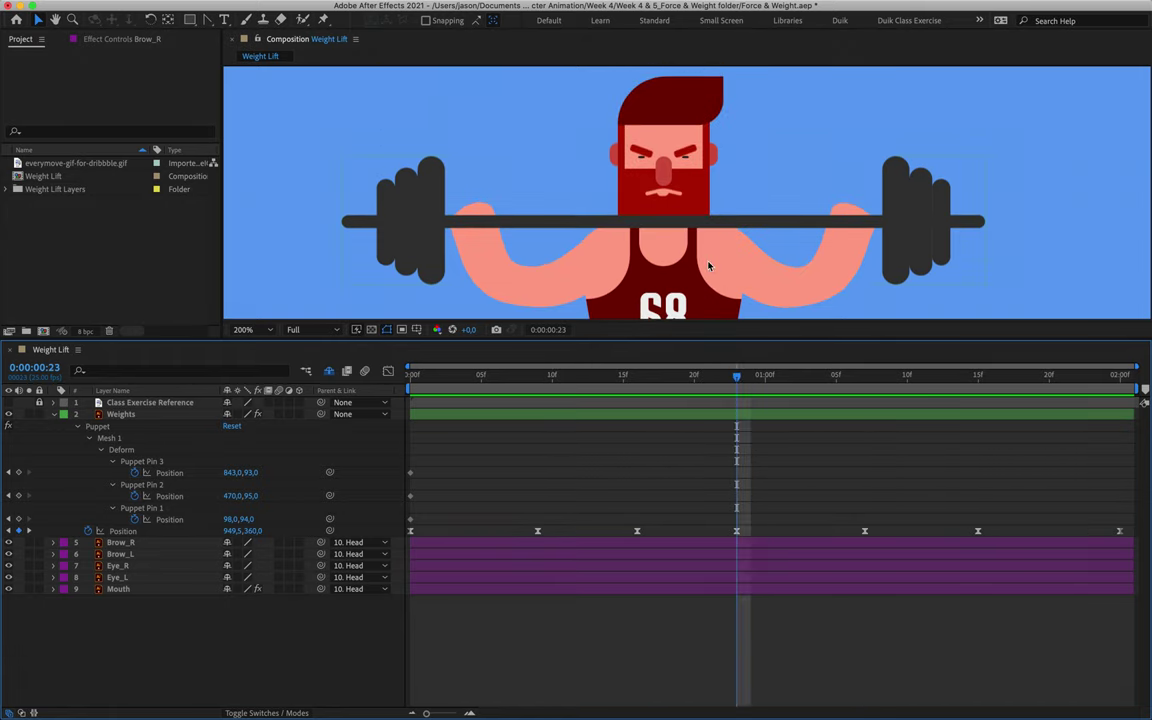
scroll(708, 265, "down", 1)
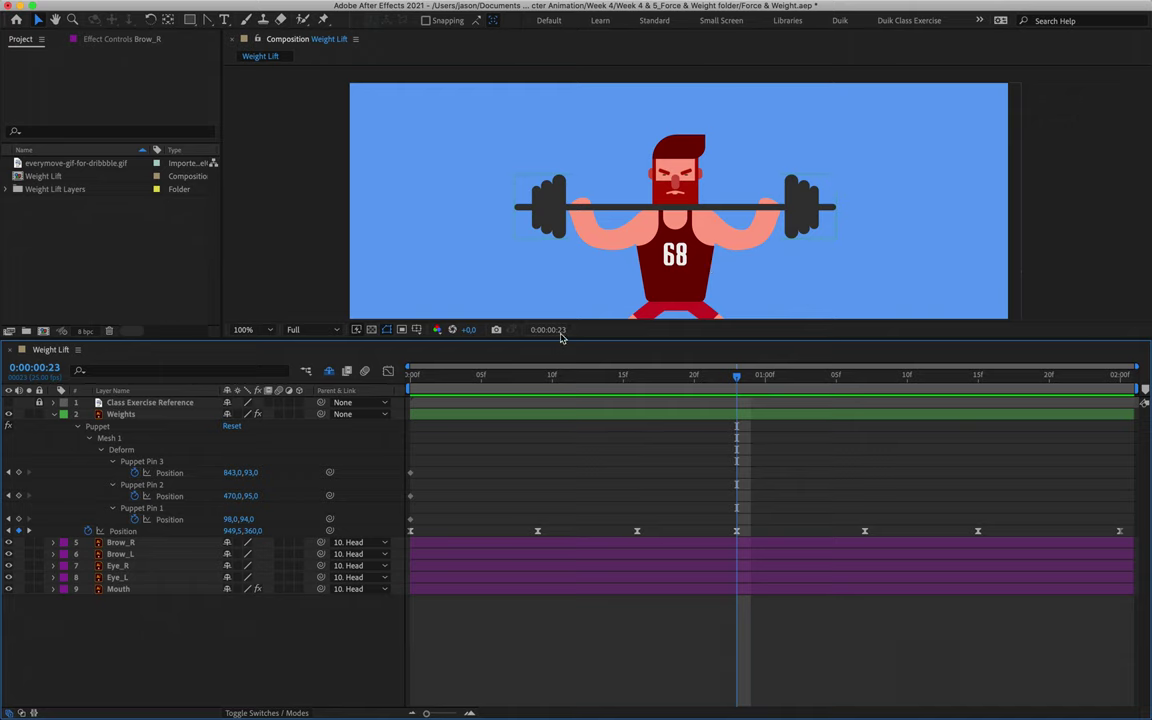
left_click(423, 481)
left_click_drag(423, 481, 737, 503)
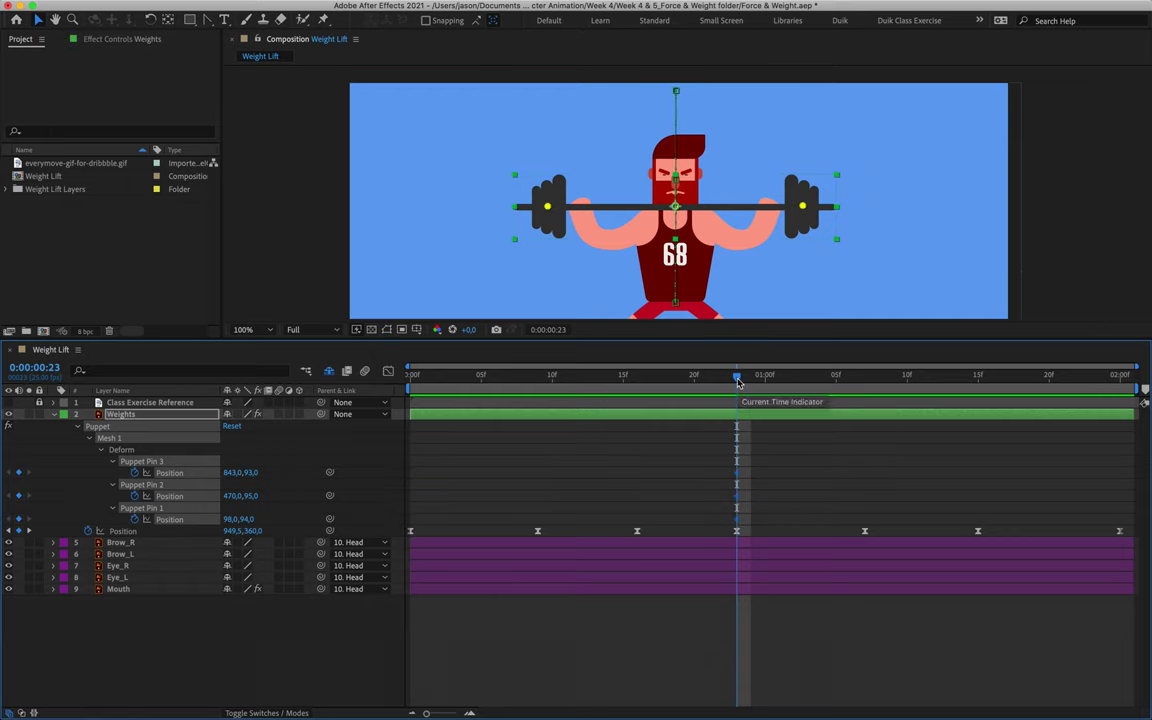
Bend the barbell at 0:00:01:07 by raising the Weights layer's Puppet Pin 2 to 470, 73.
left_click_drag(738, 381, 861, 398)
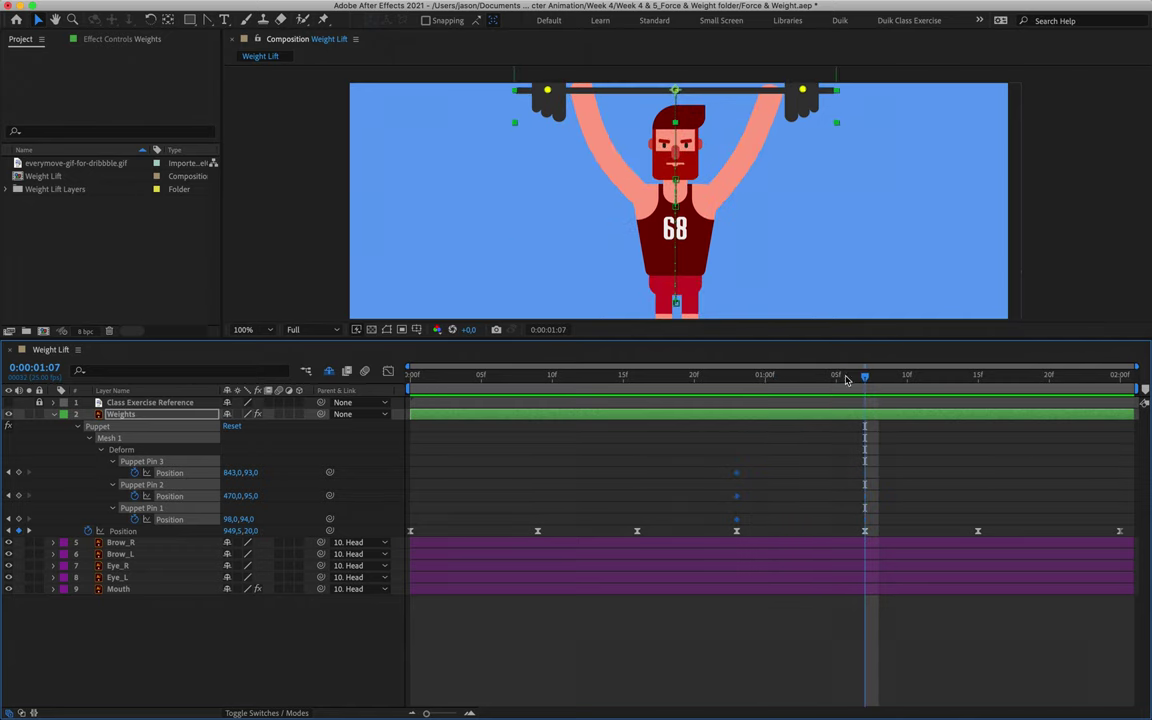
left_click(757, 196)
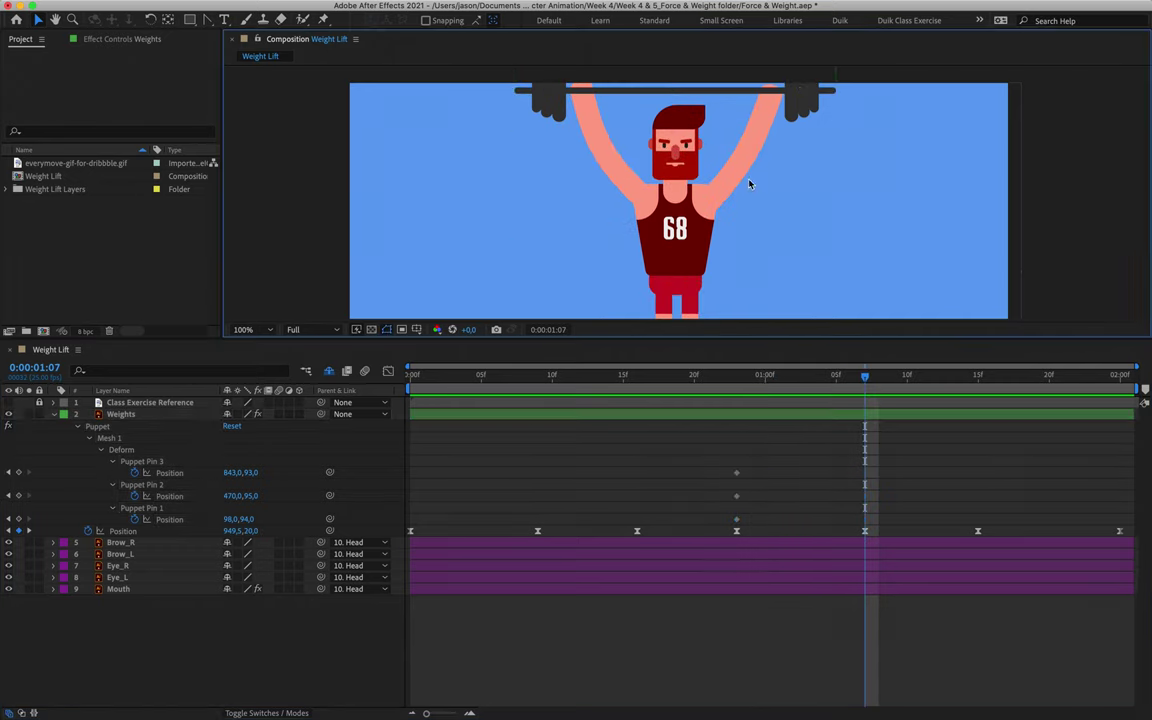
left_click(736, 495)
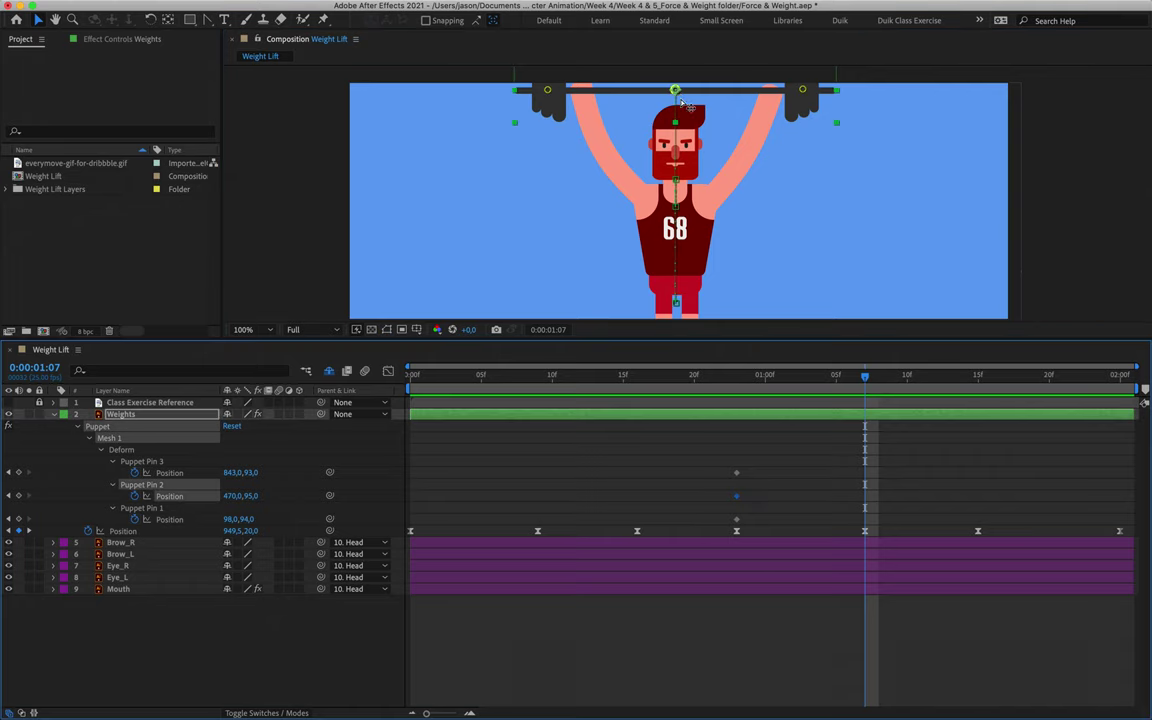
left_click_drag(677, 92, 687, 91)
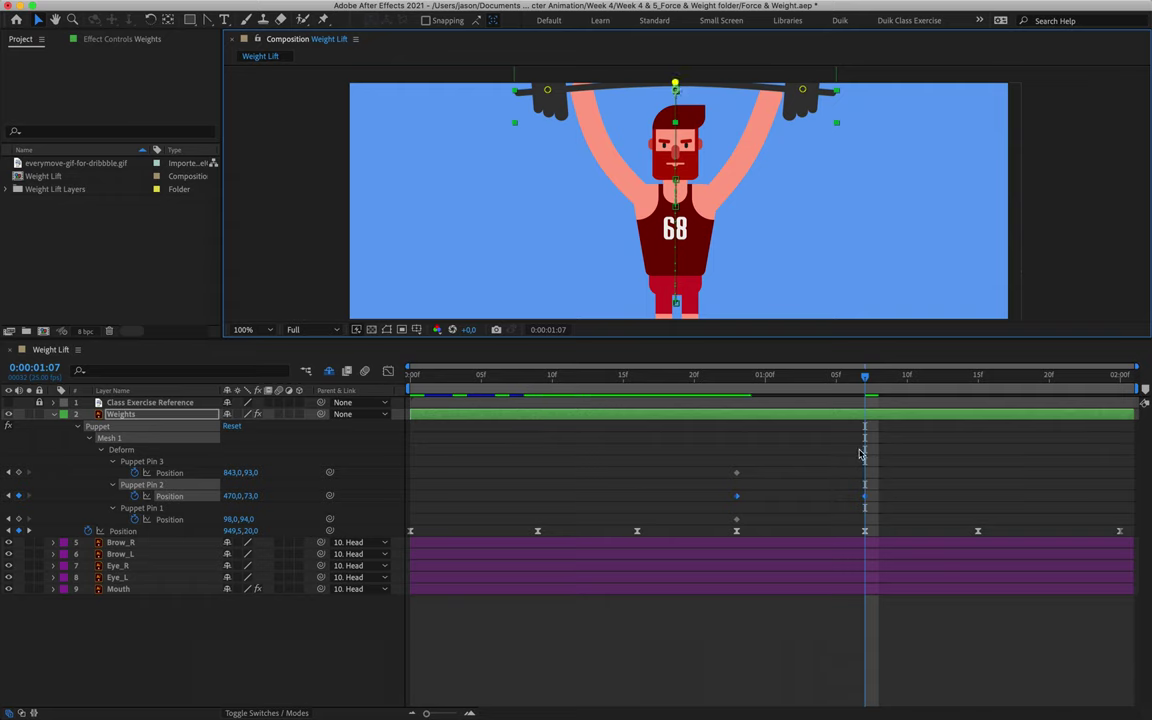
Check the barbell bend and copy the Puppet Pin 2 Position keyframe from 0:00:01:07 to 0:00:01:15.
key("Page_Up")
key("Page_Up")
key("Page_Up")
key("Page_Up")
key("Page_Up")
key("Page_Up")
left_click_drag(774, 400, 980, 425)
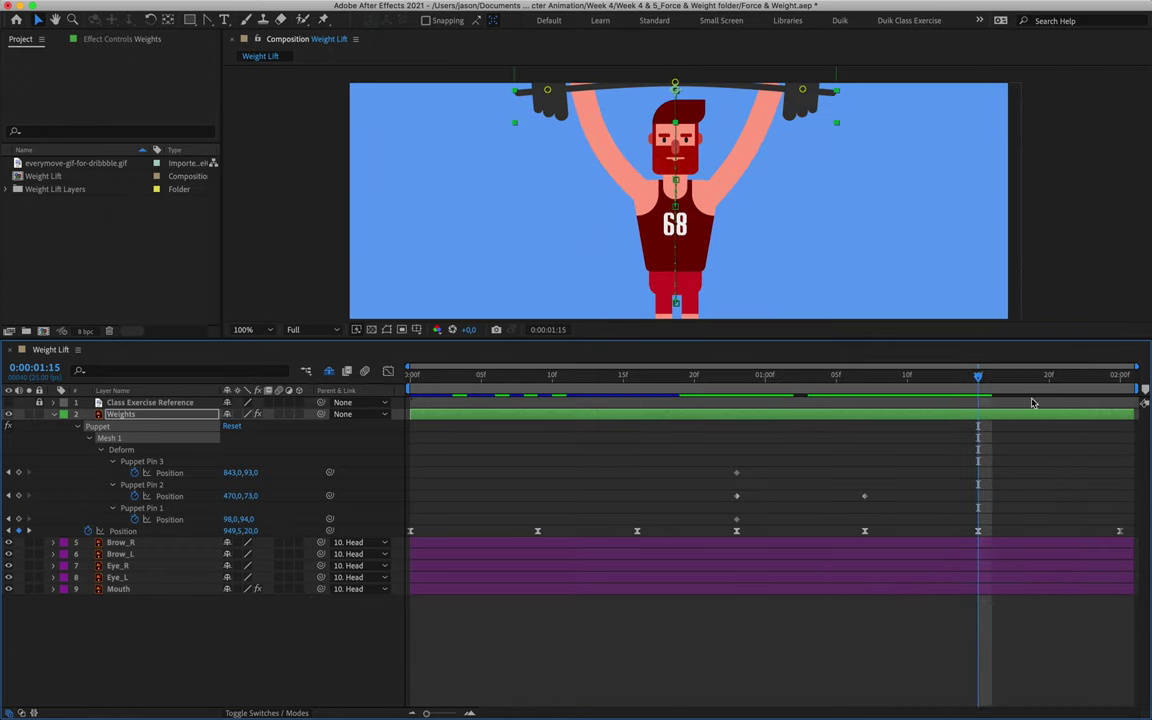
left_click(963, 474)
left_click(866, 497)
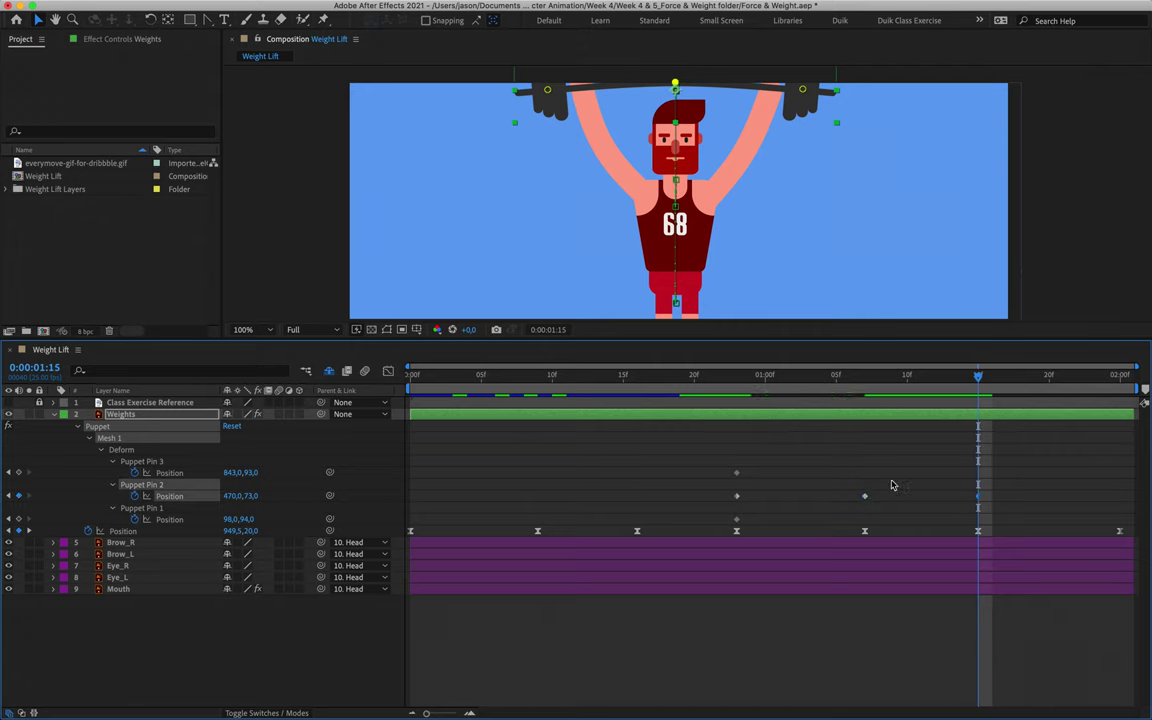
Copy the Puppet Pin 2 keyframe from 0:00:00:23 to 0:00:02:00 and apply Easy Ease to all four Puppet Pin 2 keyframes.
left_click_drag(976, 378, 1120, 430)
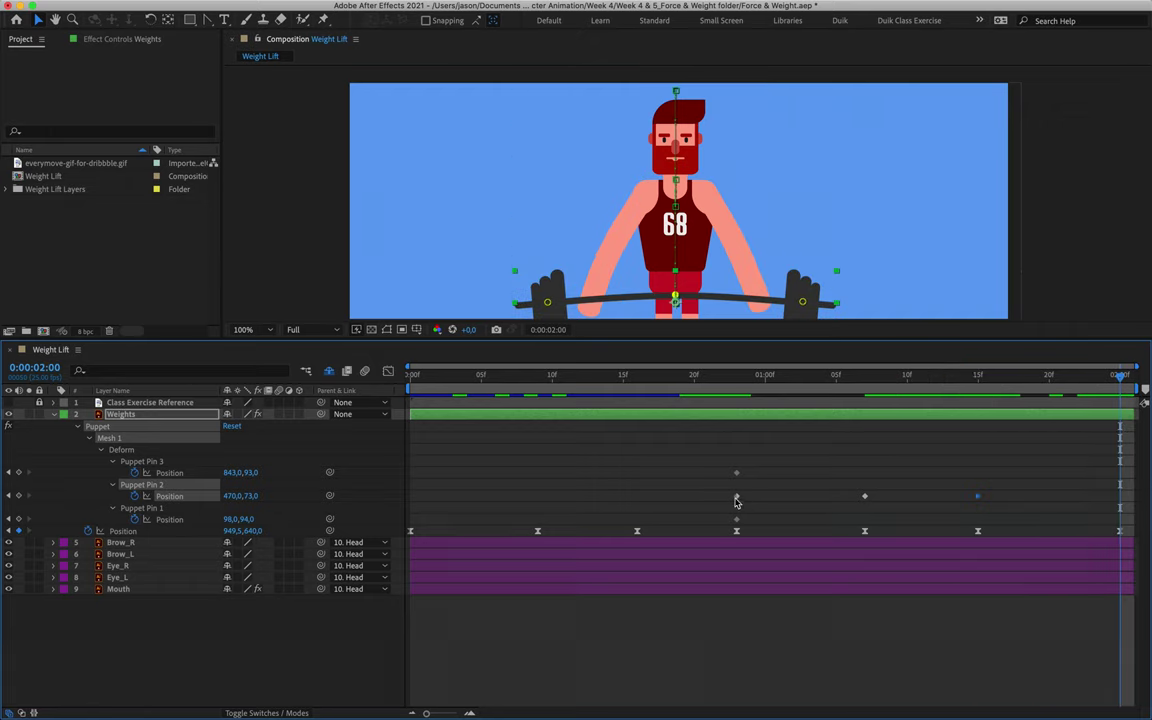
key("ctrl+z")
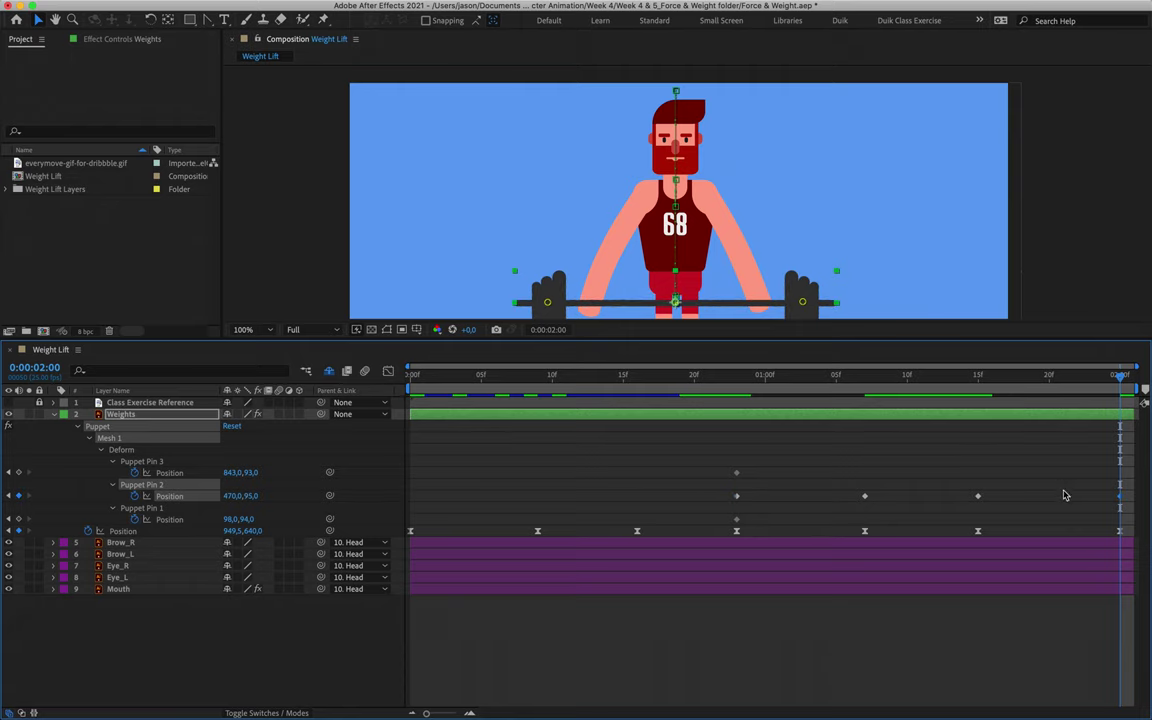
mouse_move(1122, 386)
left_mouse_down()
mouse_move(977, 381)
mouse_move(1113, 398)
mouse_move(972, 385)
mouse_move(1122, 388)
left_mouse_up()
left_click_drag(1127, 497, 689, 511)
Fit the composition to the viewer, enlarge it to full size and play back the lift with the bending barbell.
key("space")
key("space")
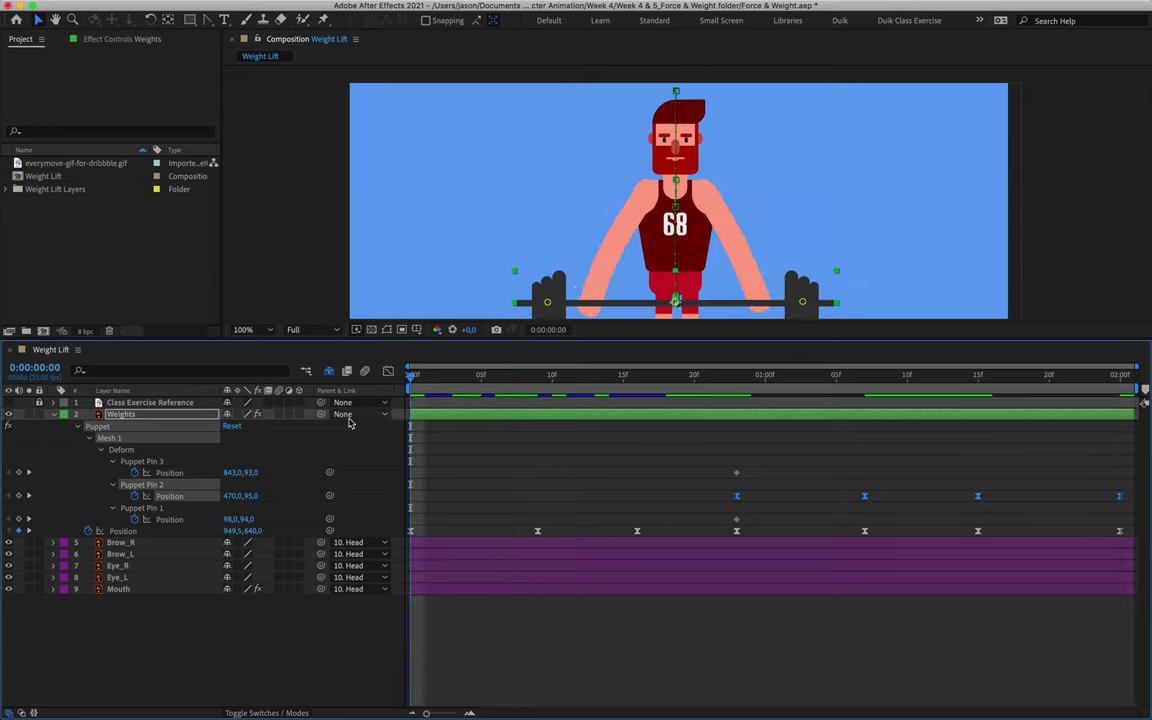
key("comma")
left_click(447, 198)
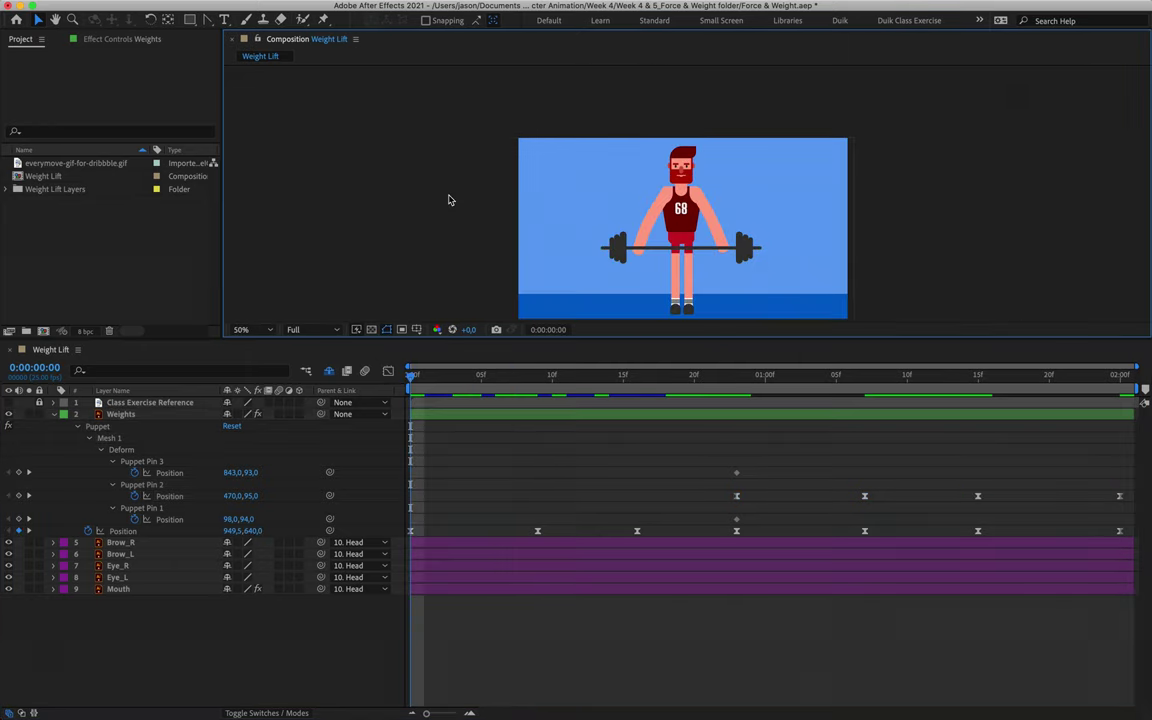
left_click(252, 329)
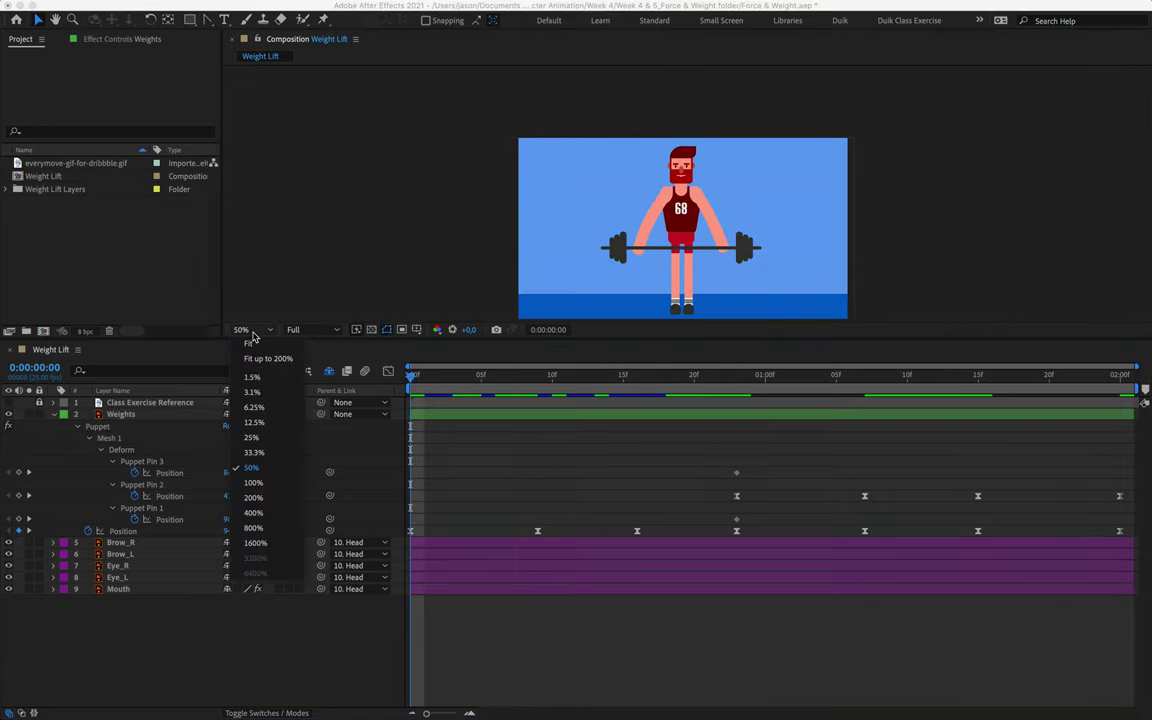
left_click(272, 354)
key("grave")
key("grave")
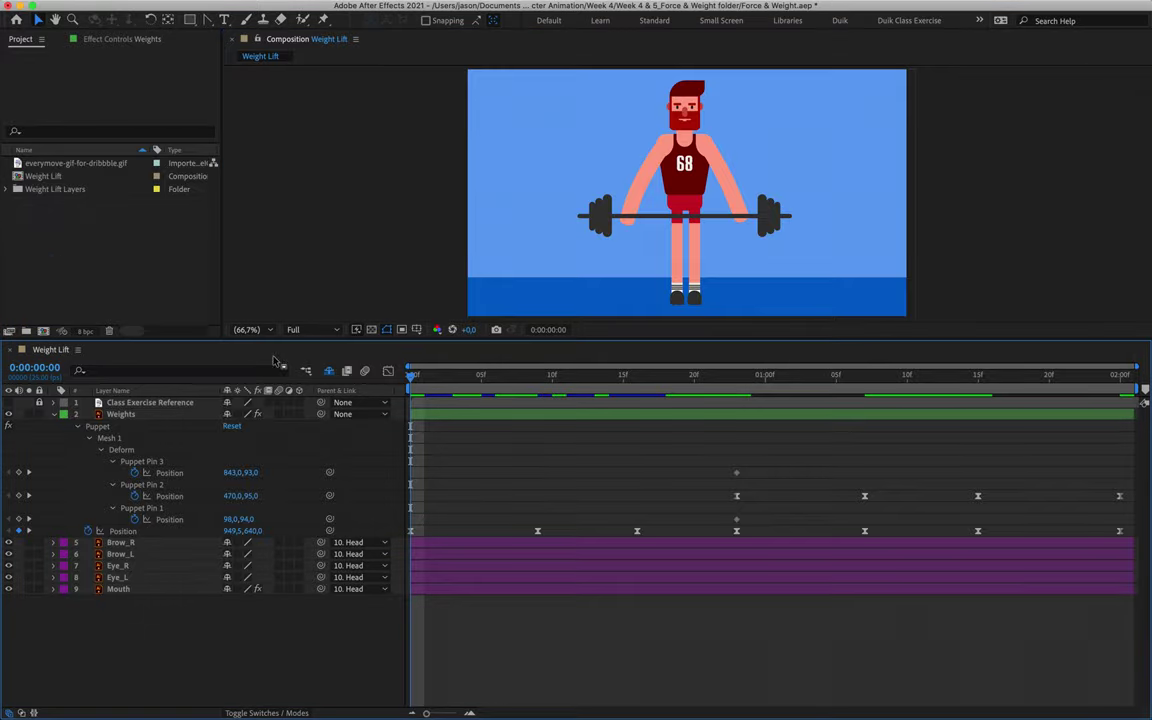
key("grave")
key("space")
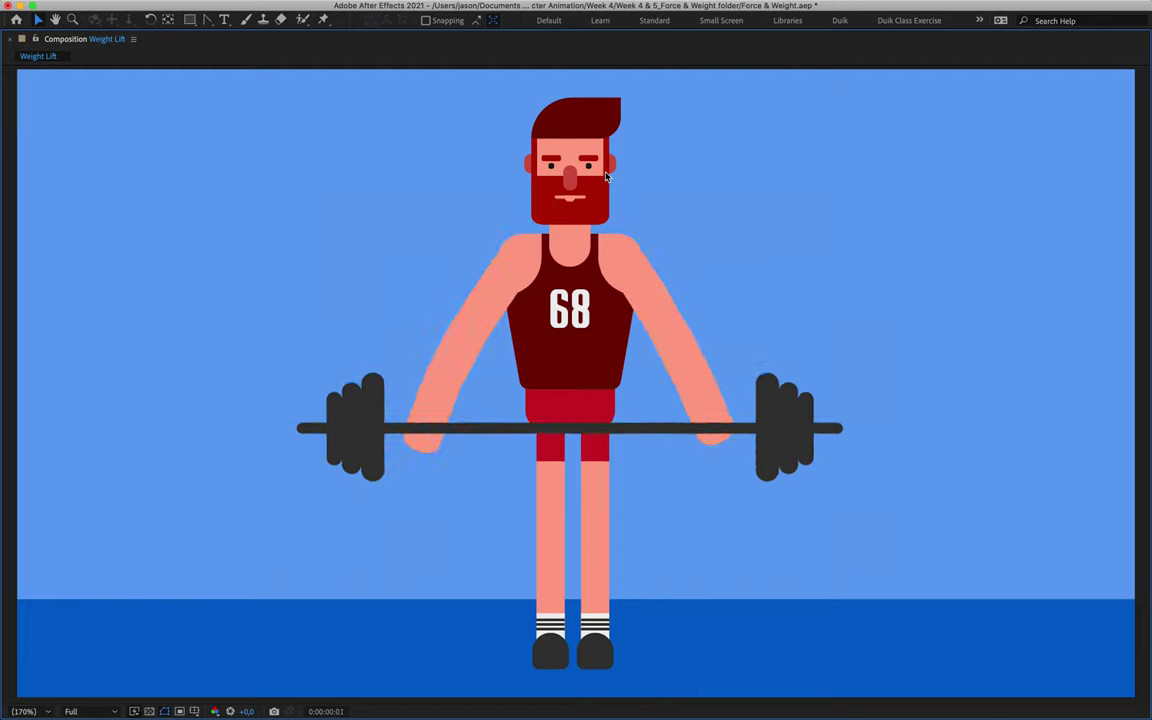
key("grave")
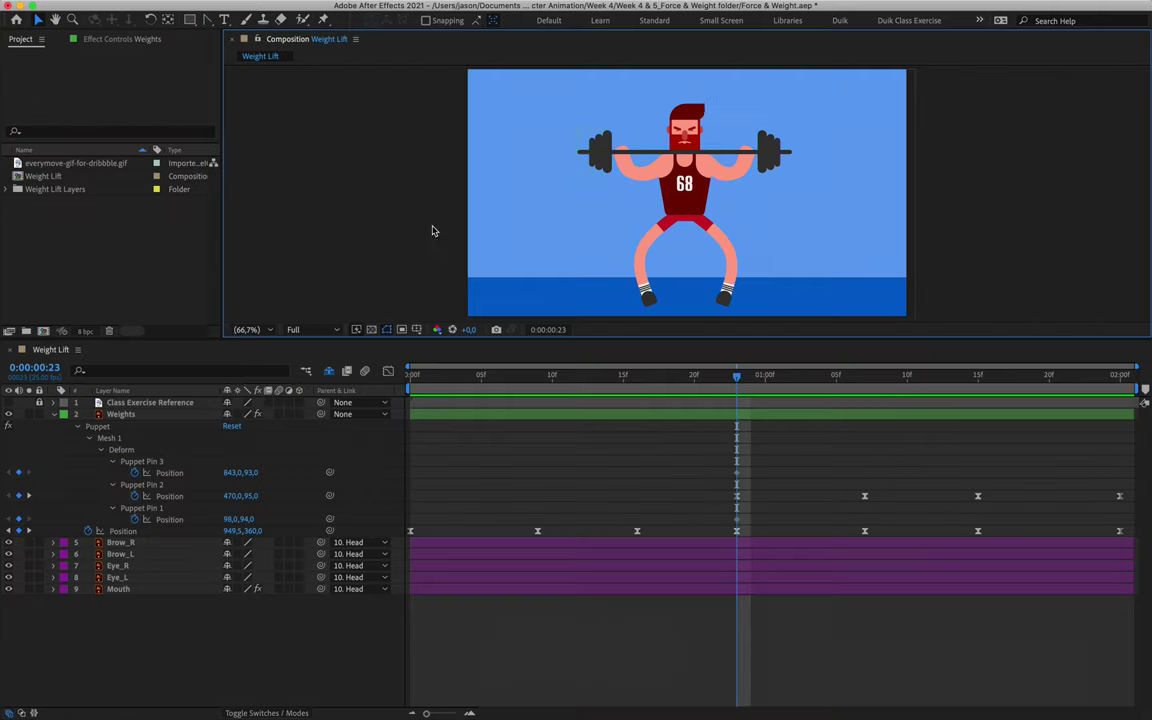
Collapse the Weights layer, show the hidden shy layers and unlock every layer from Arm_R down to BG.
left_click(55, 415)
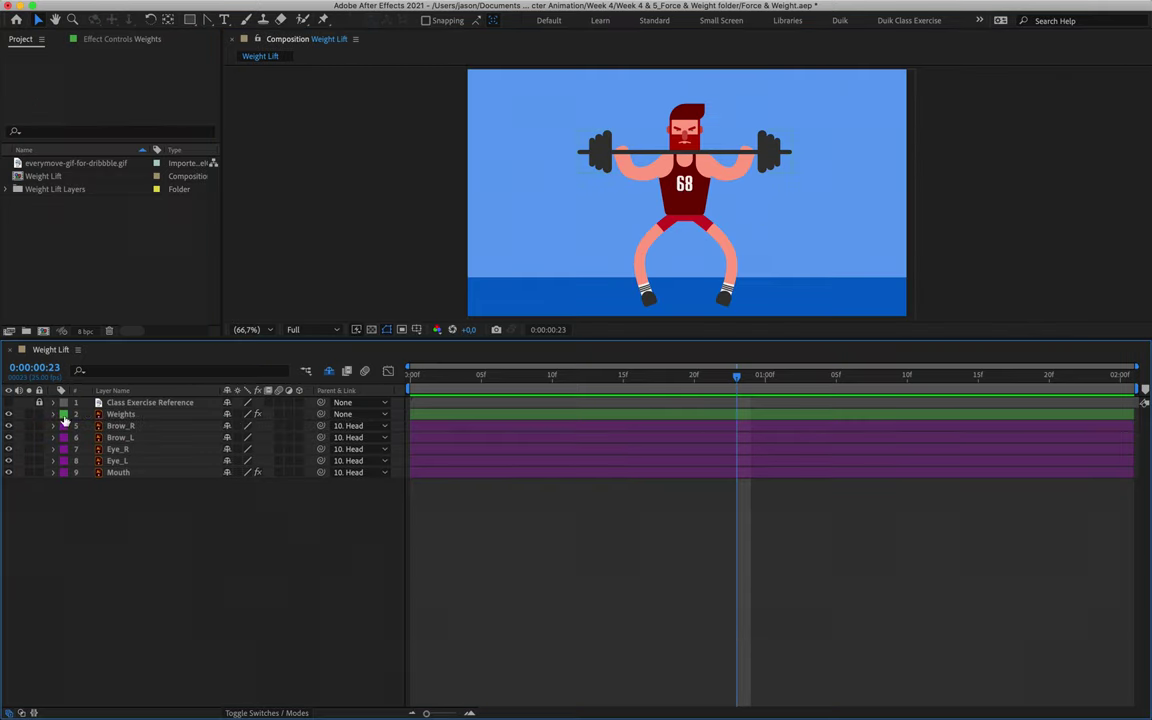
left_click(329, 371)
left_click_drag(39, 425, 39, 566)
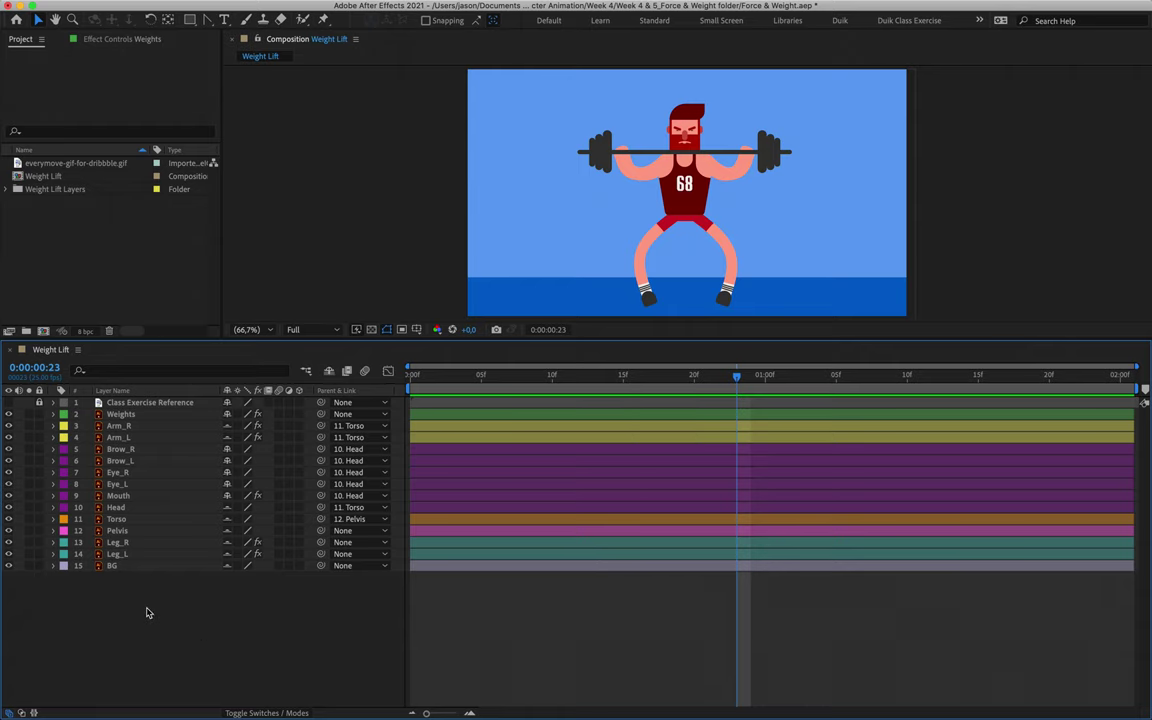
Add a new null object to the Weight Lift composition.
mouse_move(334, 8)
left_click(247, 7)
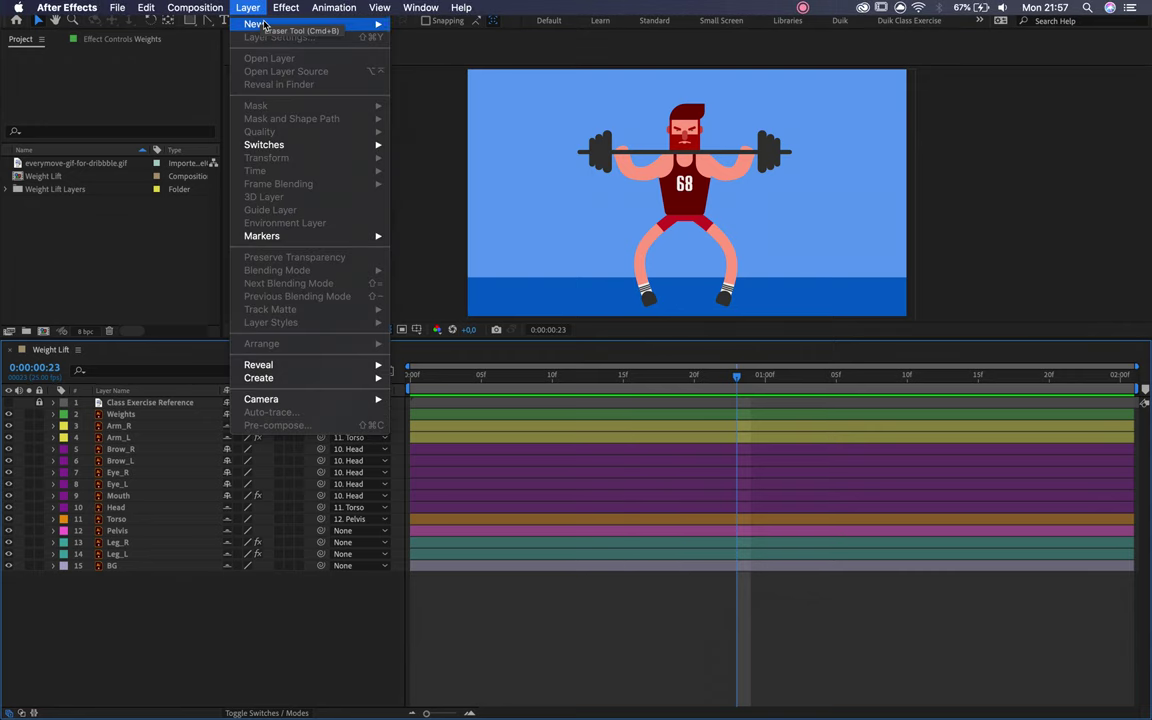
mouse_move(300, 24)
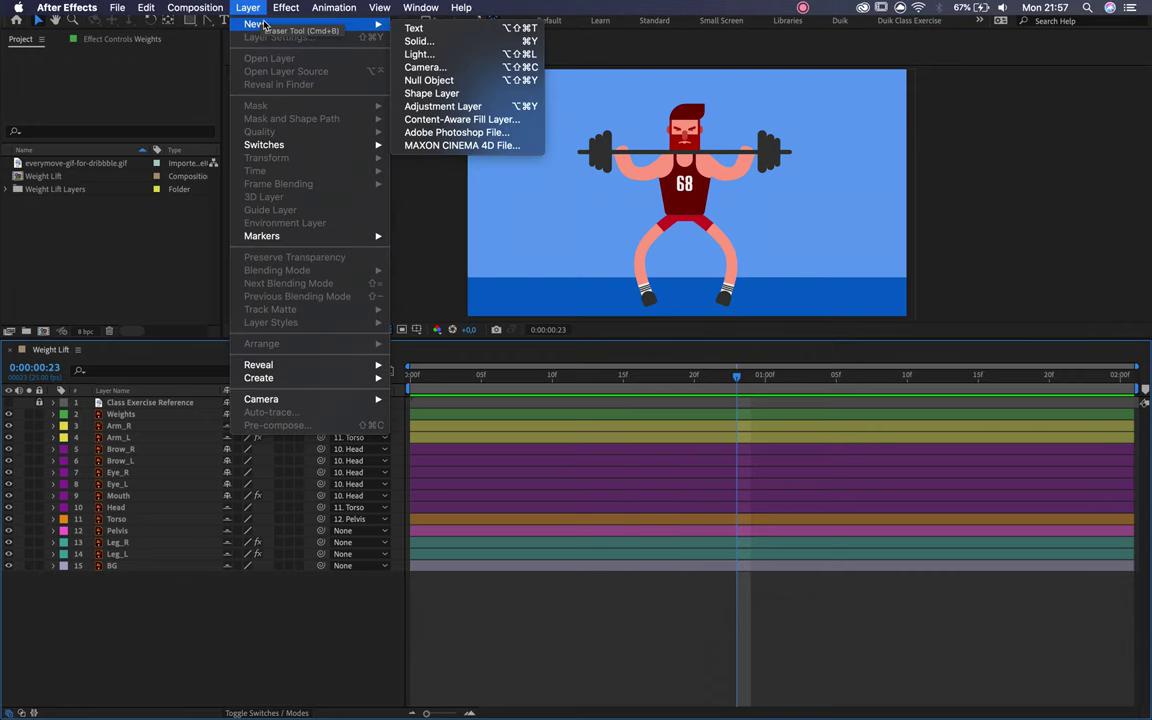
left_click(428, 80)
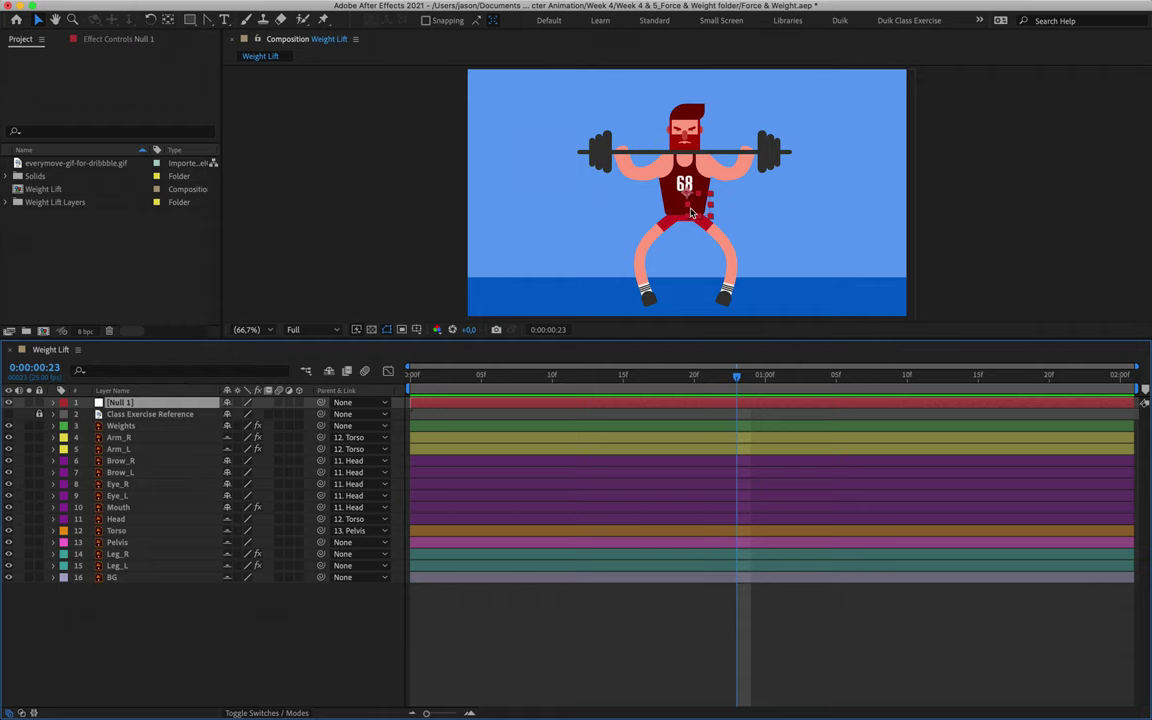
scroll(690, 212, "up", 2)
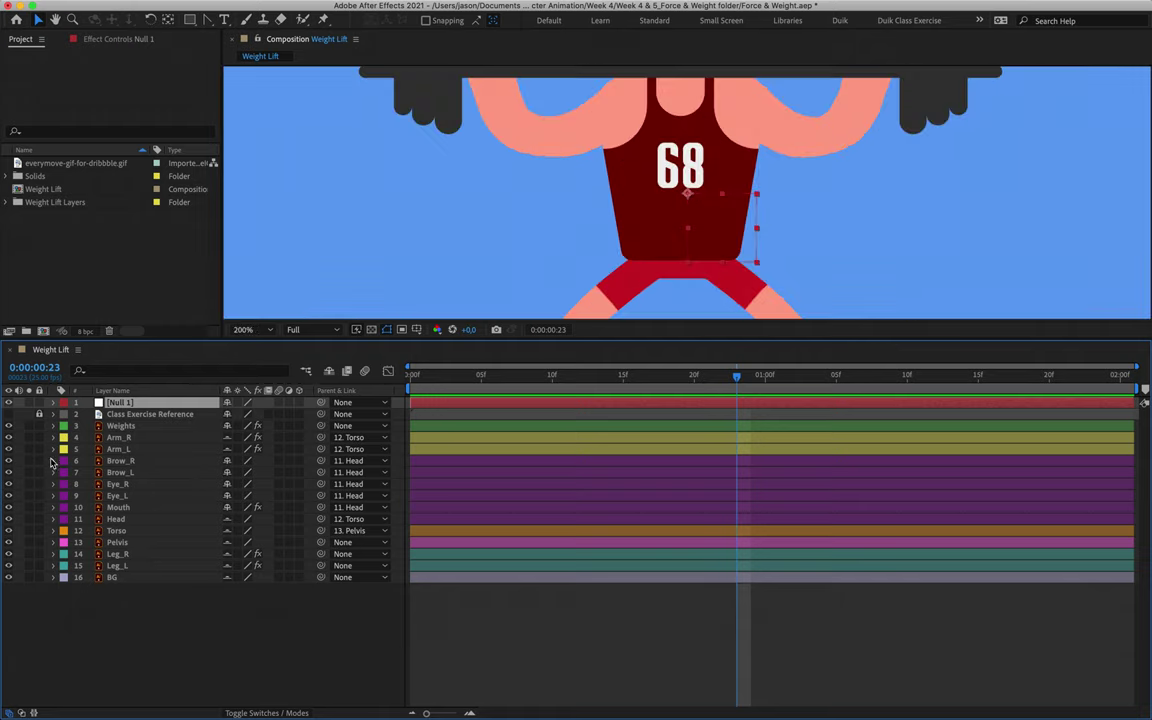
Try the Fuchsia and Green label colours on the null layer, then set its label back to Red.
left_click(63, 402)
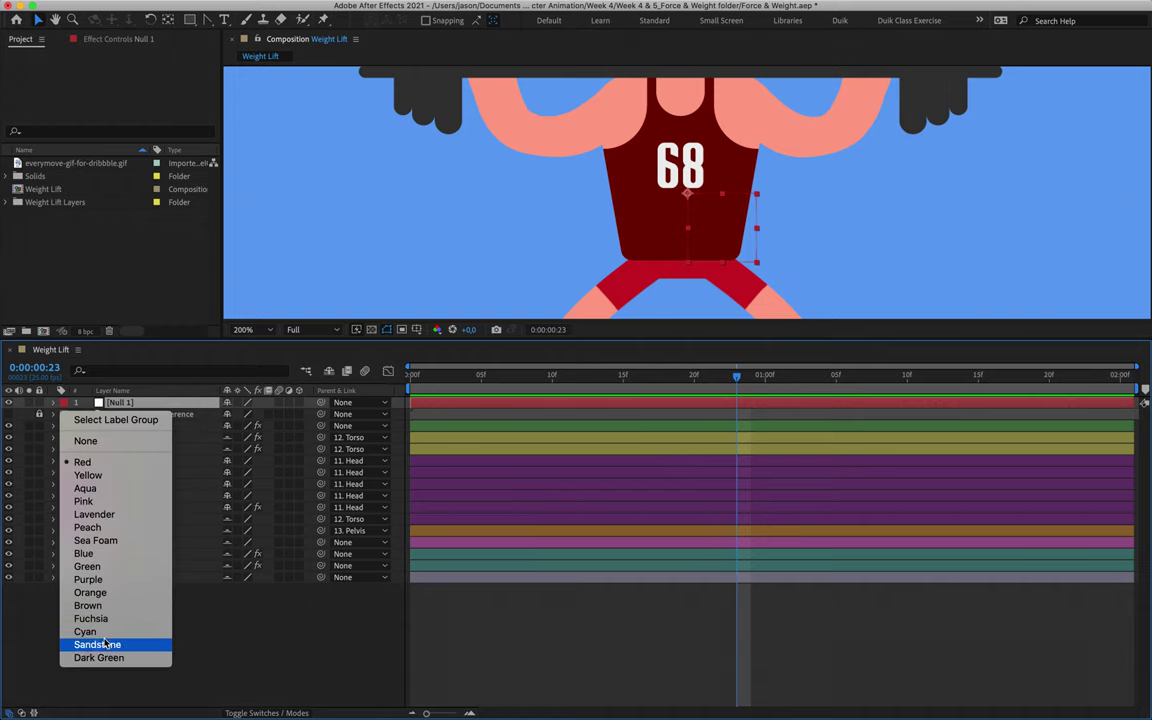
left_click(104, 619)
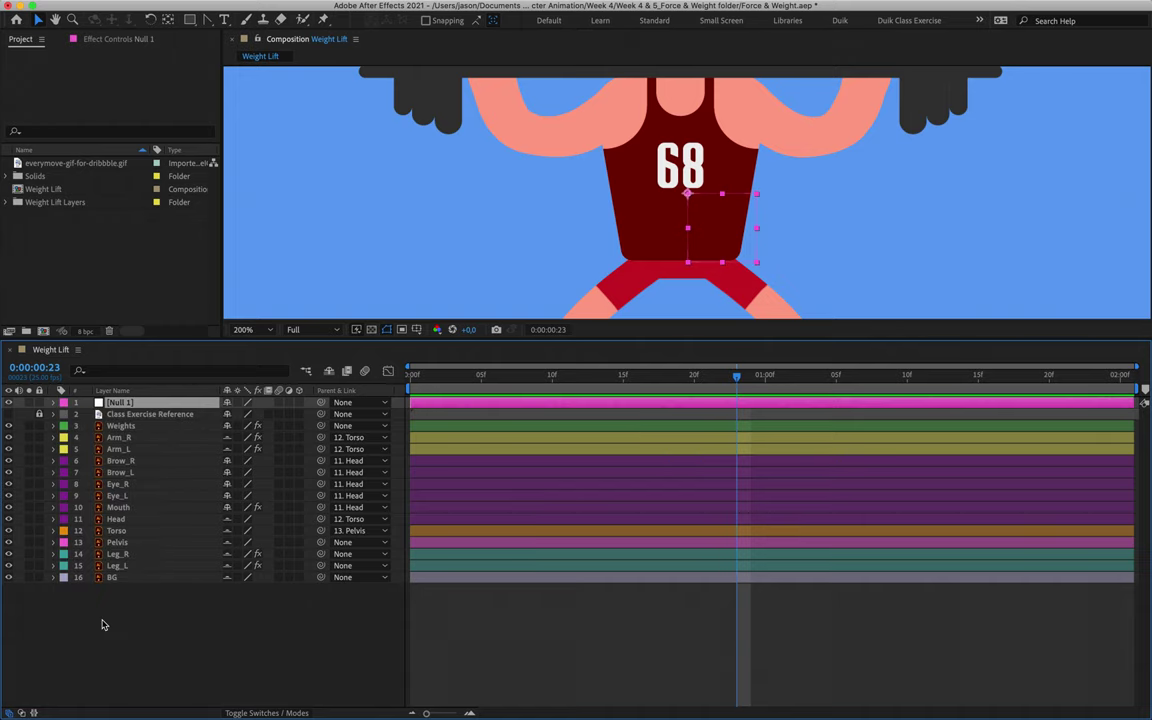
left_click(63, 402)
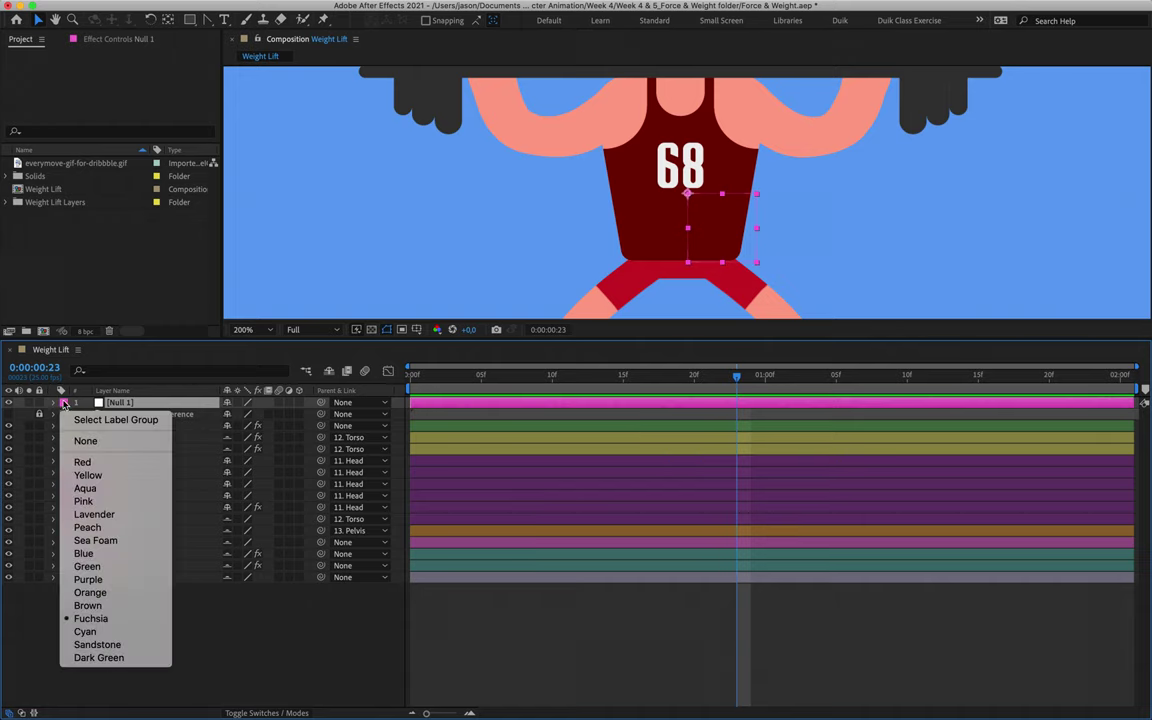
left_click(88, 566)
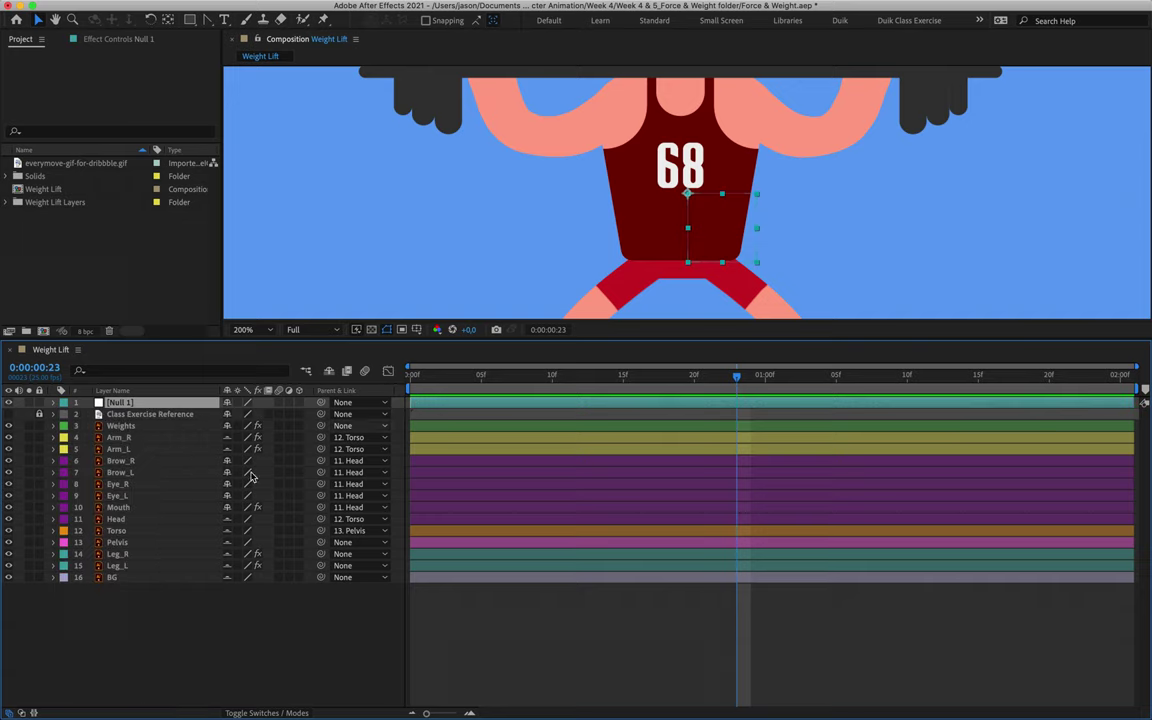
left_click(63, 402)
left_click(84, 462)
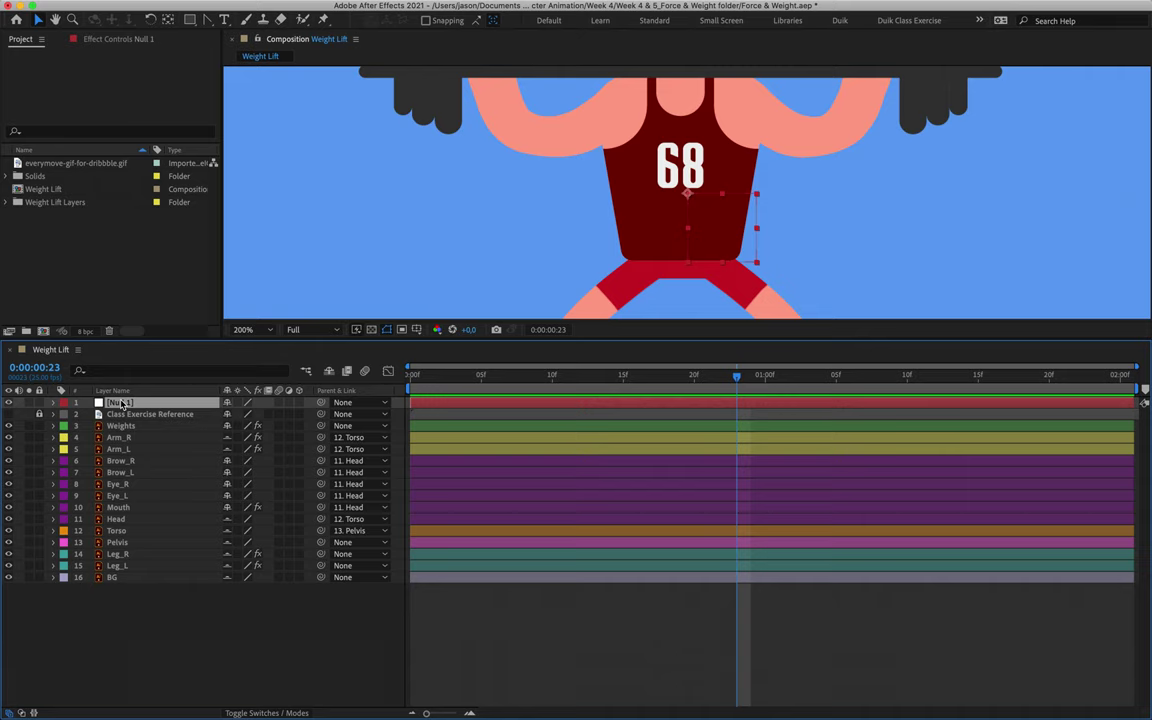
Parent the Weights, Pelvis, Leg_R and Leg_L layers to Null 1.
left_click(170, 426)
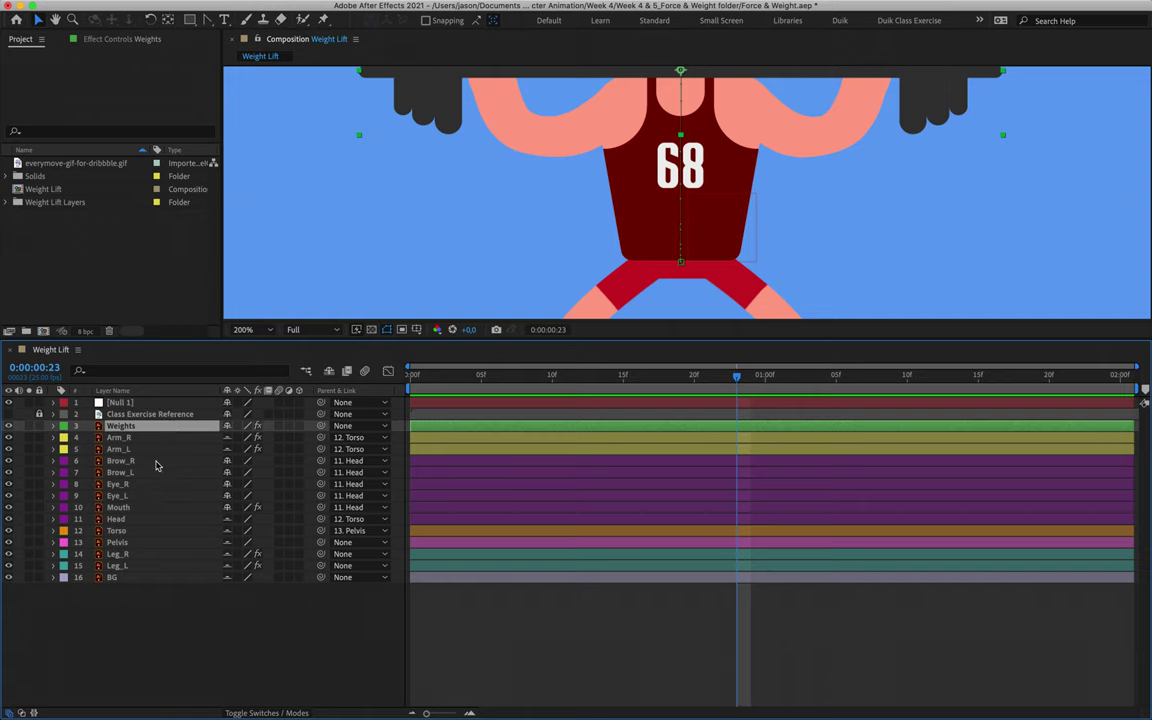
left_click(131, 403)
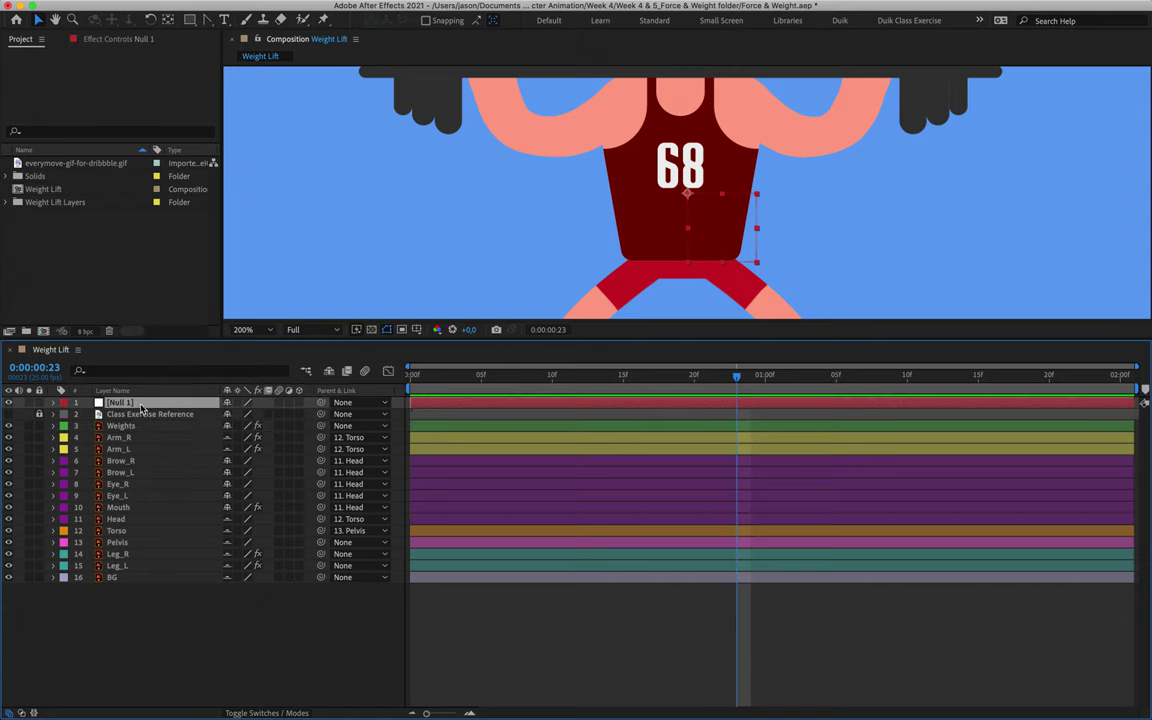
left_click(152, 417)
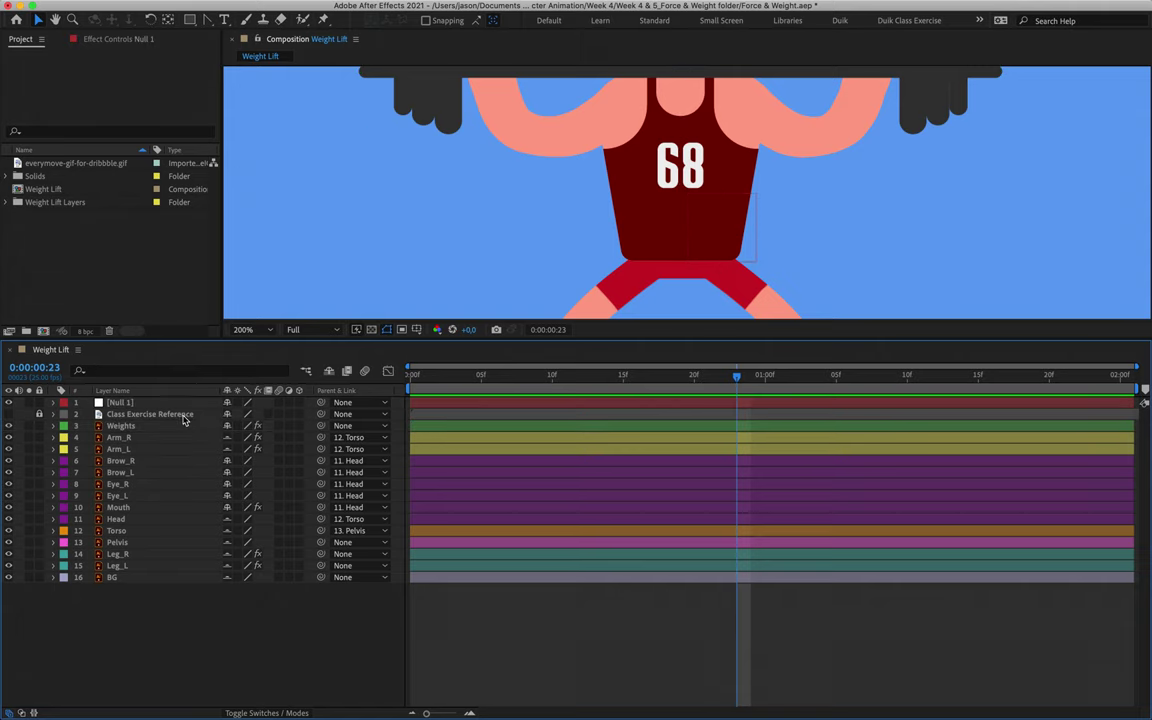
left_click(179, 431)
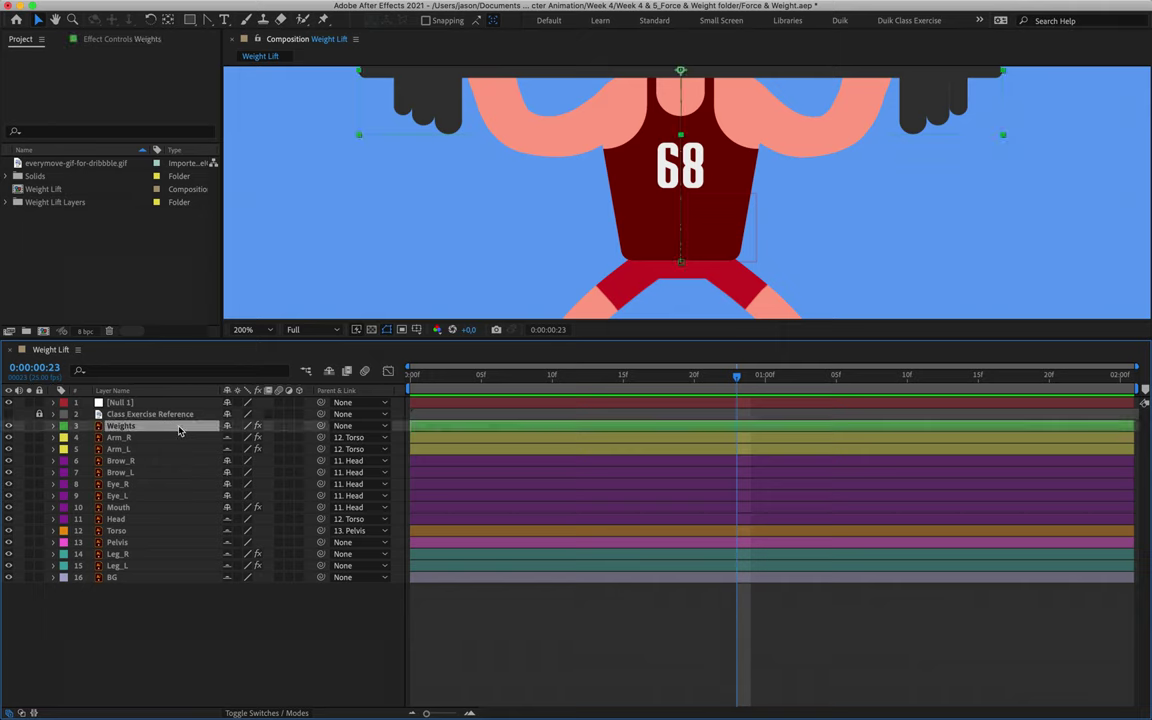
left_click(170, 544, "super")
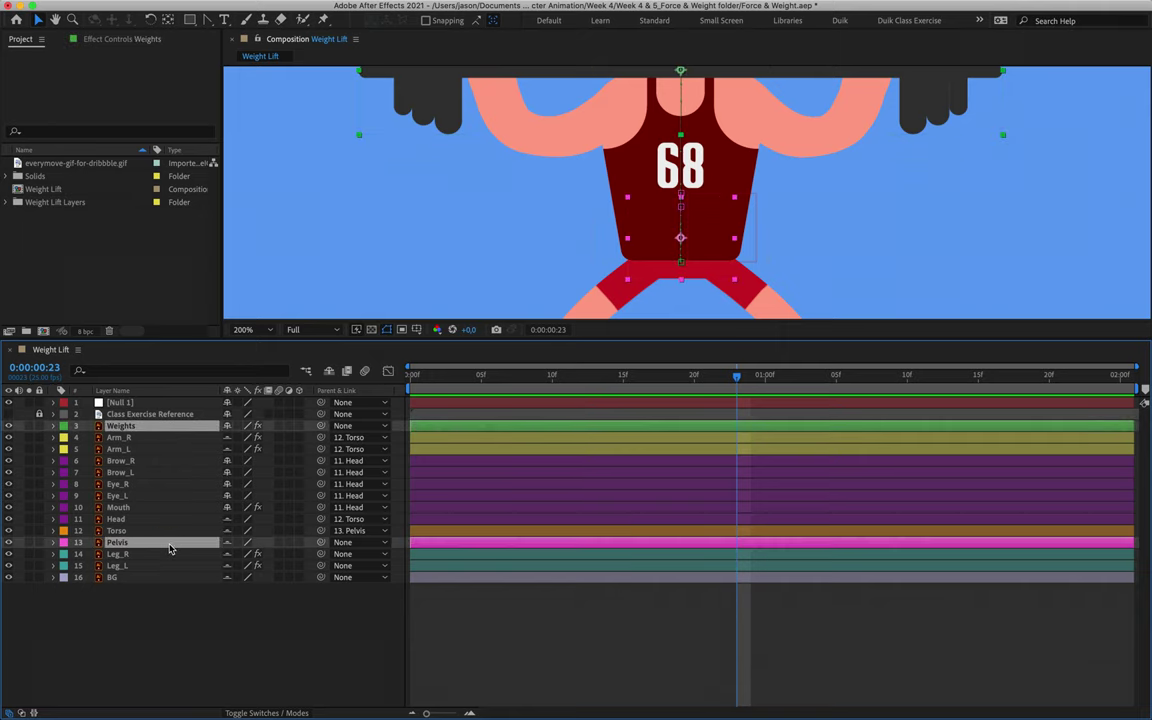
left_click(170, 554, "super")
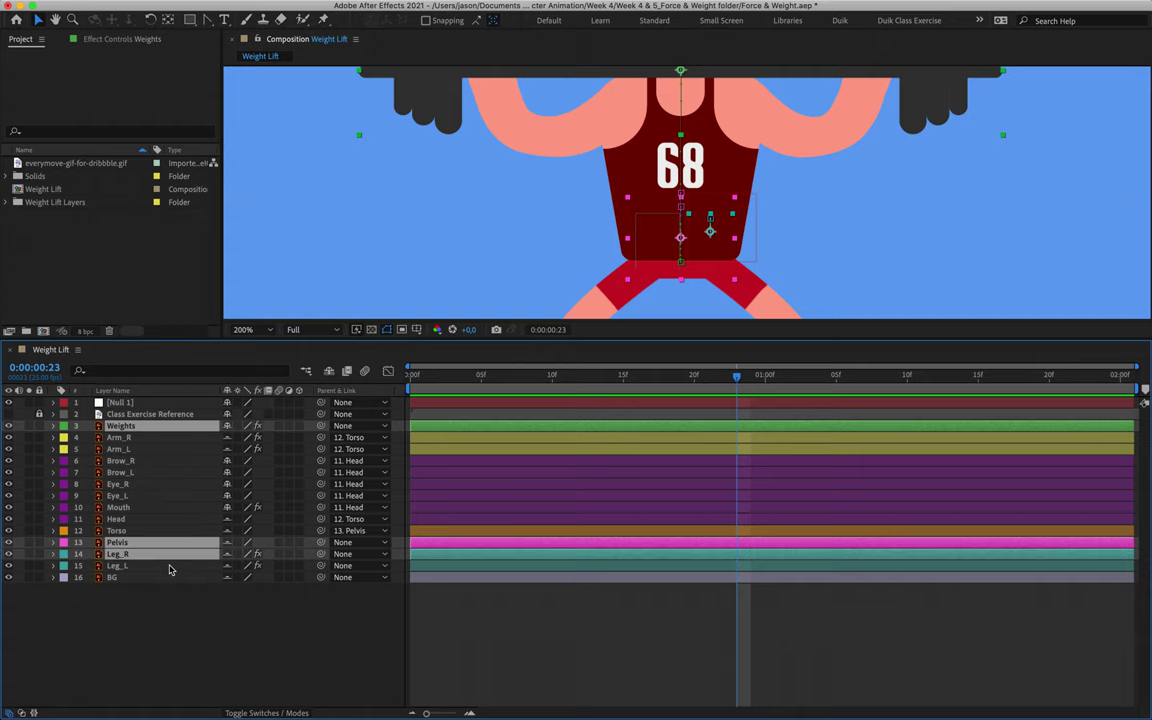
left_click(170, 566, "super")
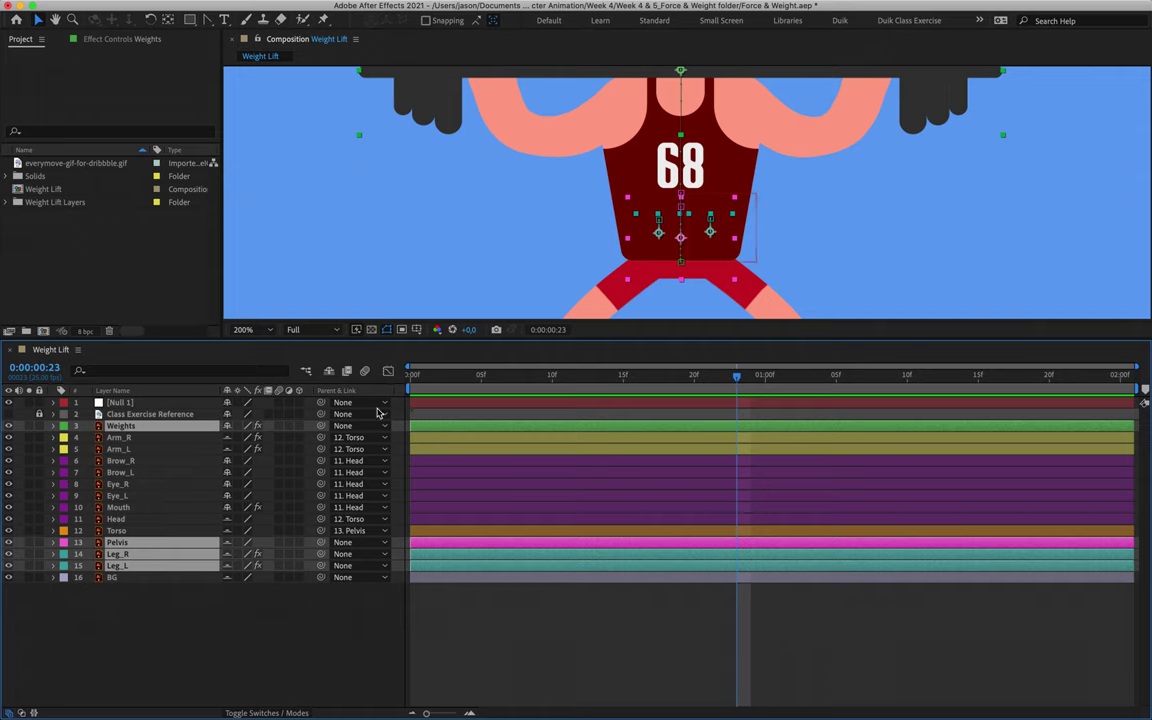
left_click_drag(323, 427, 147, 405)
Scale Null 1 down to 85% so the whole character and barbell shrink together.
left_click(147, 404)
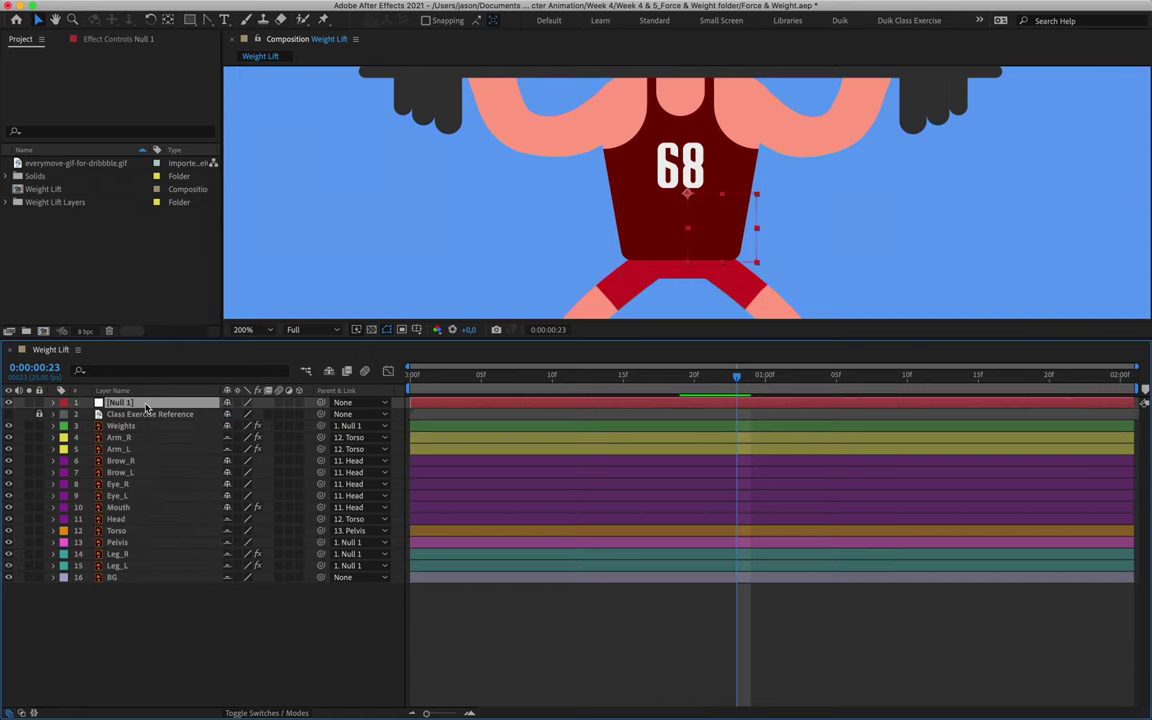
key("comma")
key("comma")
key("comma")
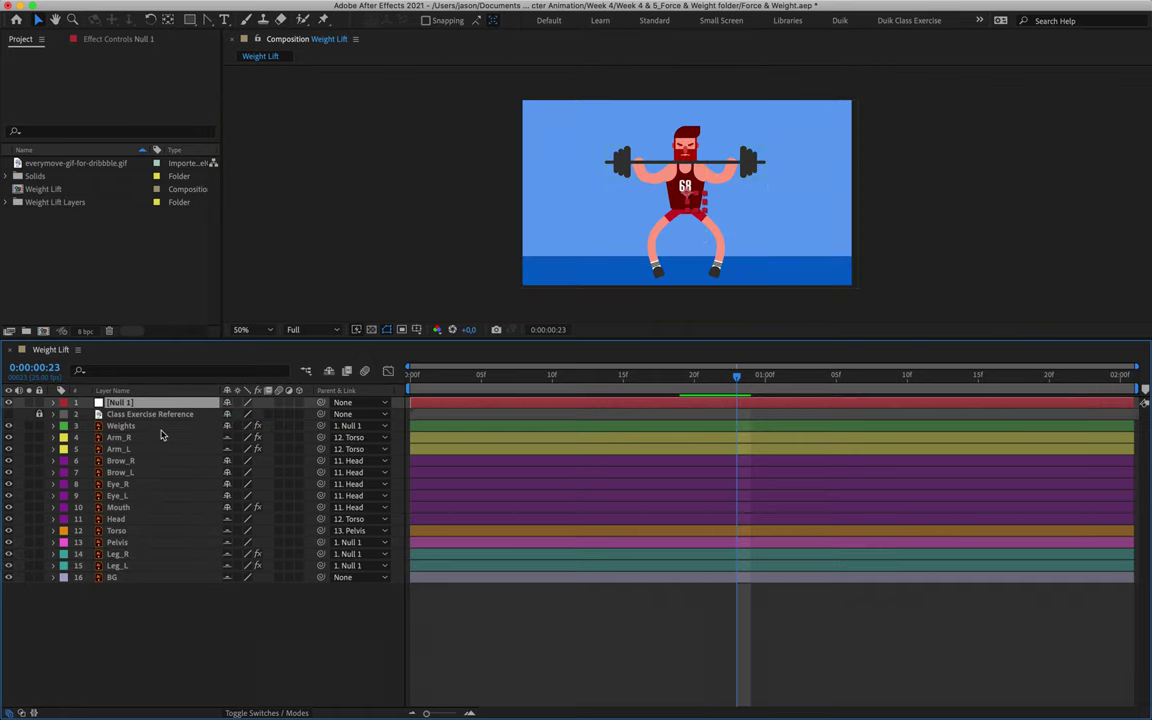
key("s")
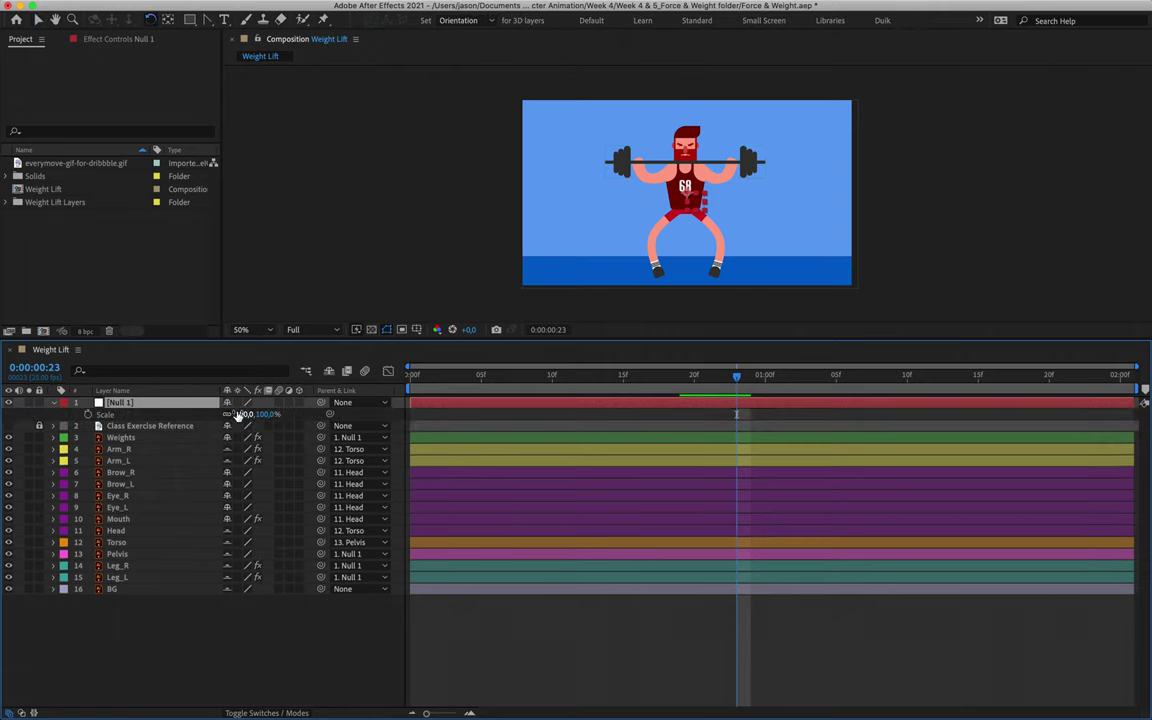
left_click_drag(252, 414, 235, 416)
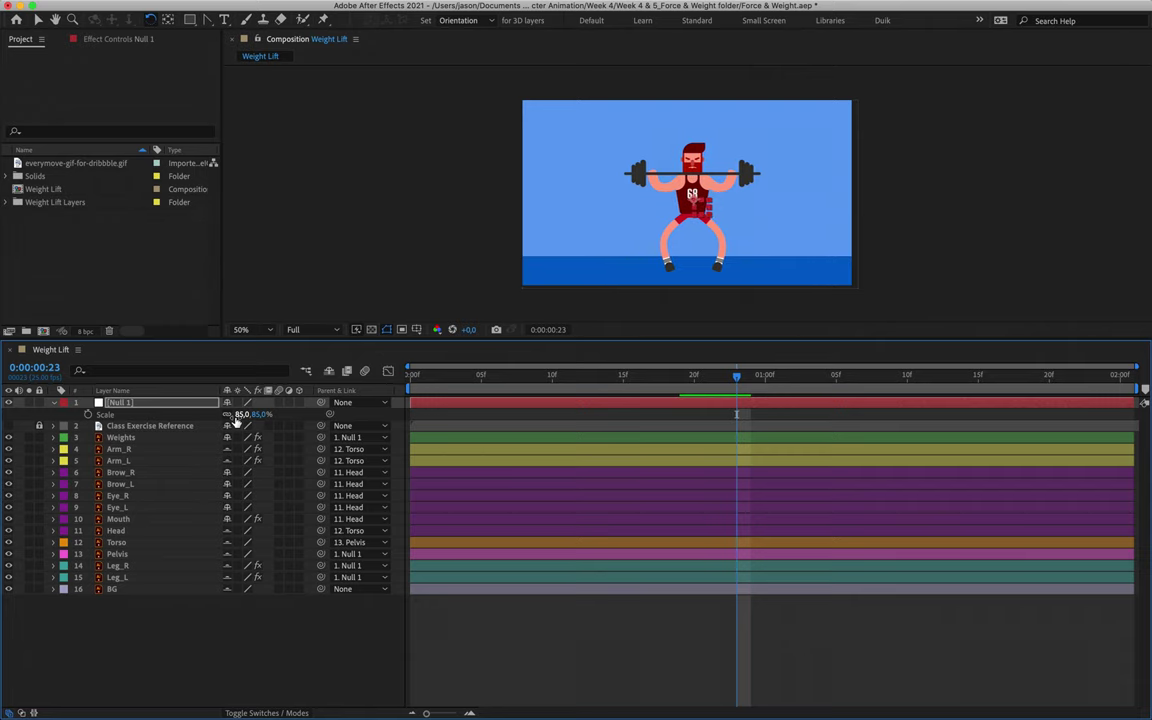
left_click(231, 656)
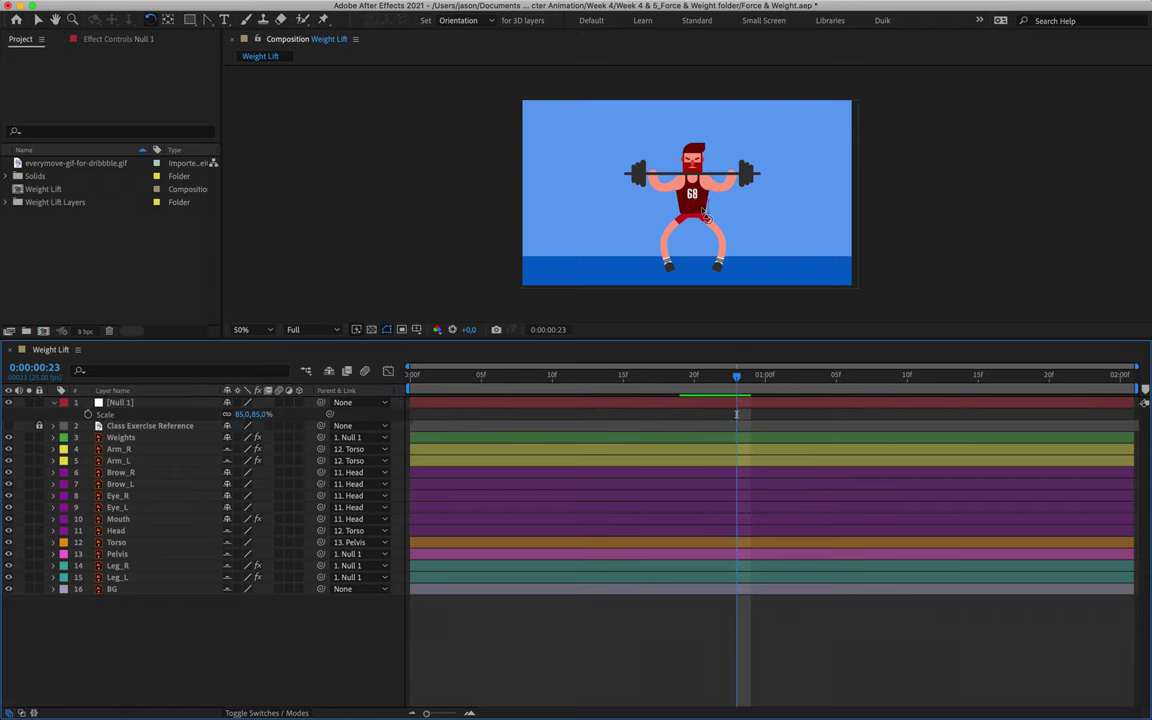